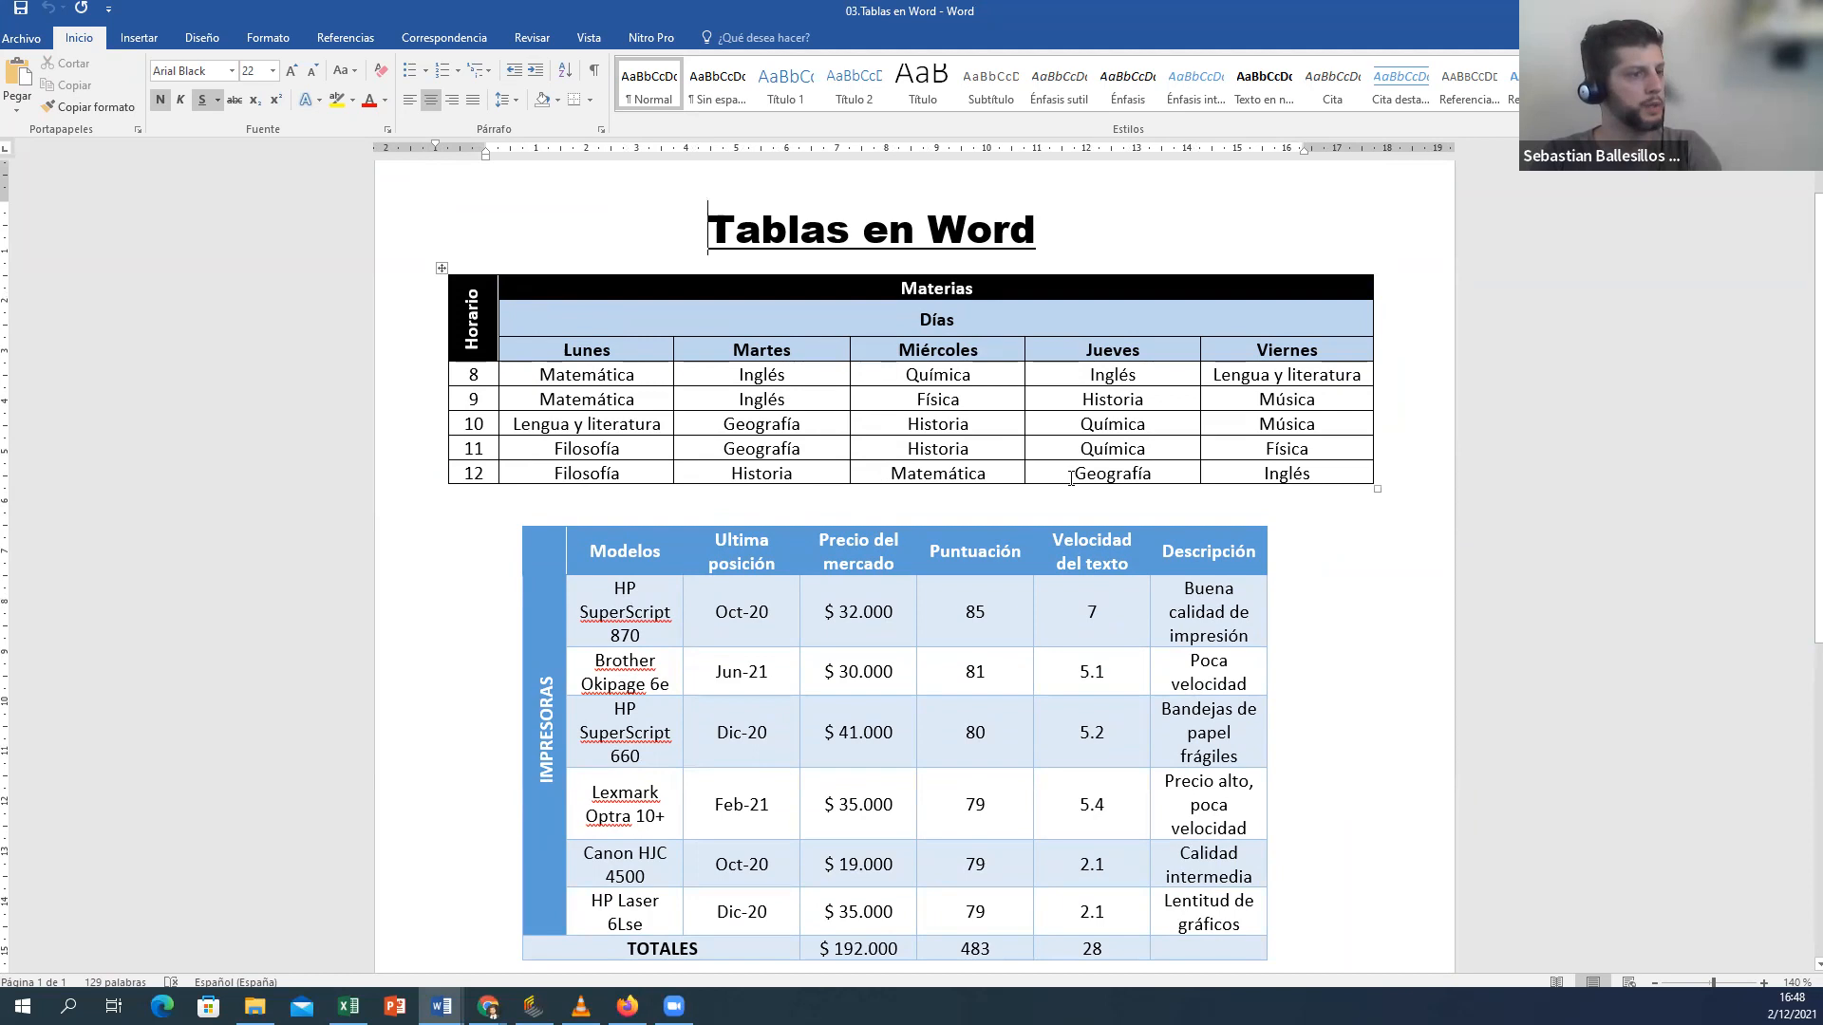
# Step: Insert a table of six columns and eight rows below the printers table
pyautogui.scroll(-3, 858, 587)
pyautogui.click(699, 715)
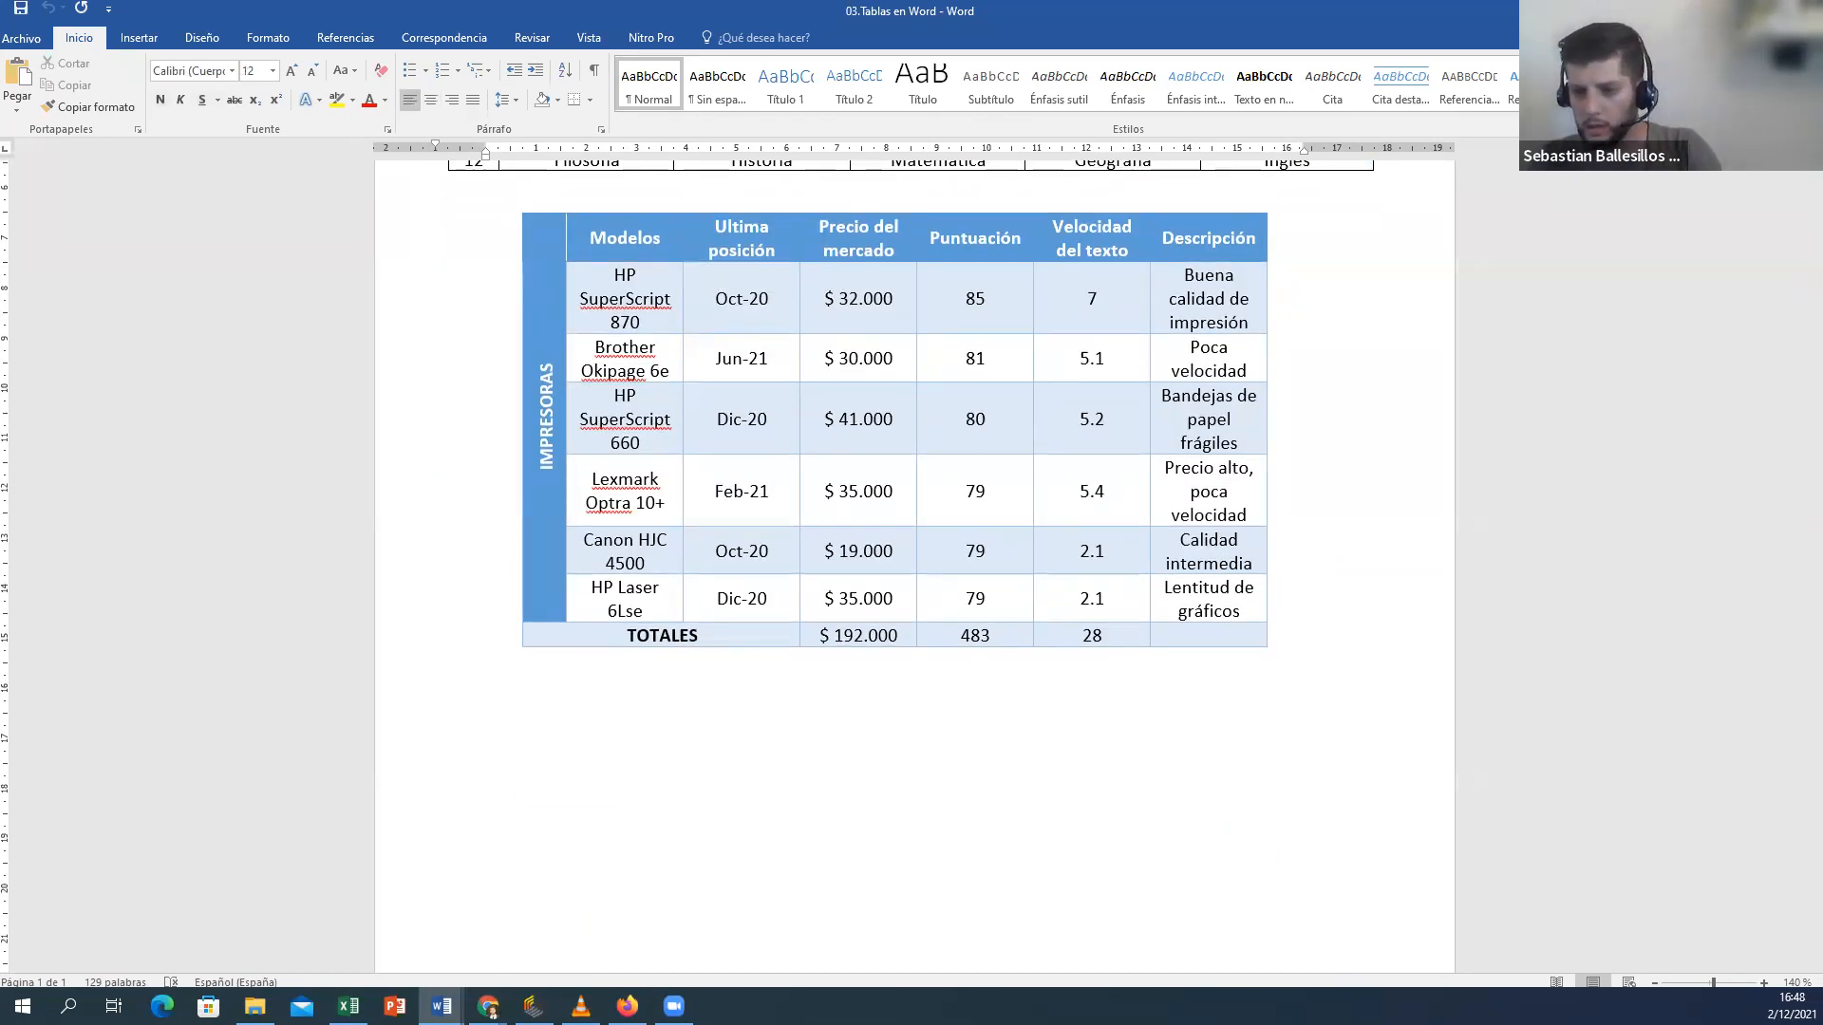
pyautogui.click(141, 40)
pyautogui.click(171, 101)
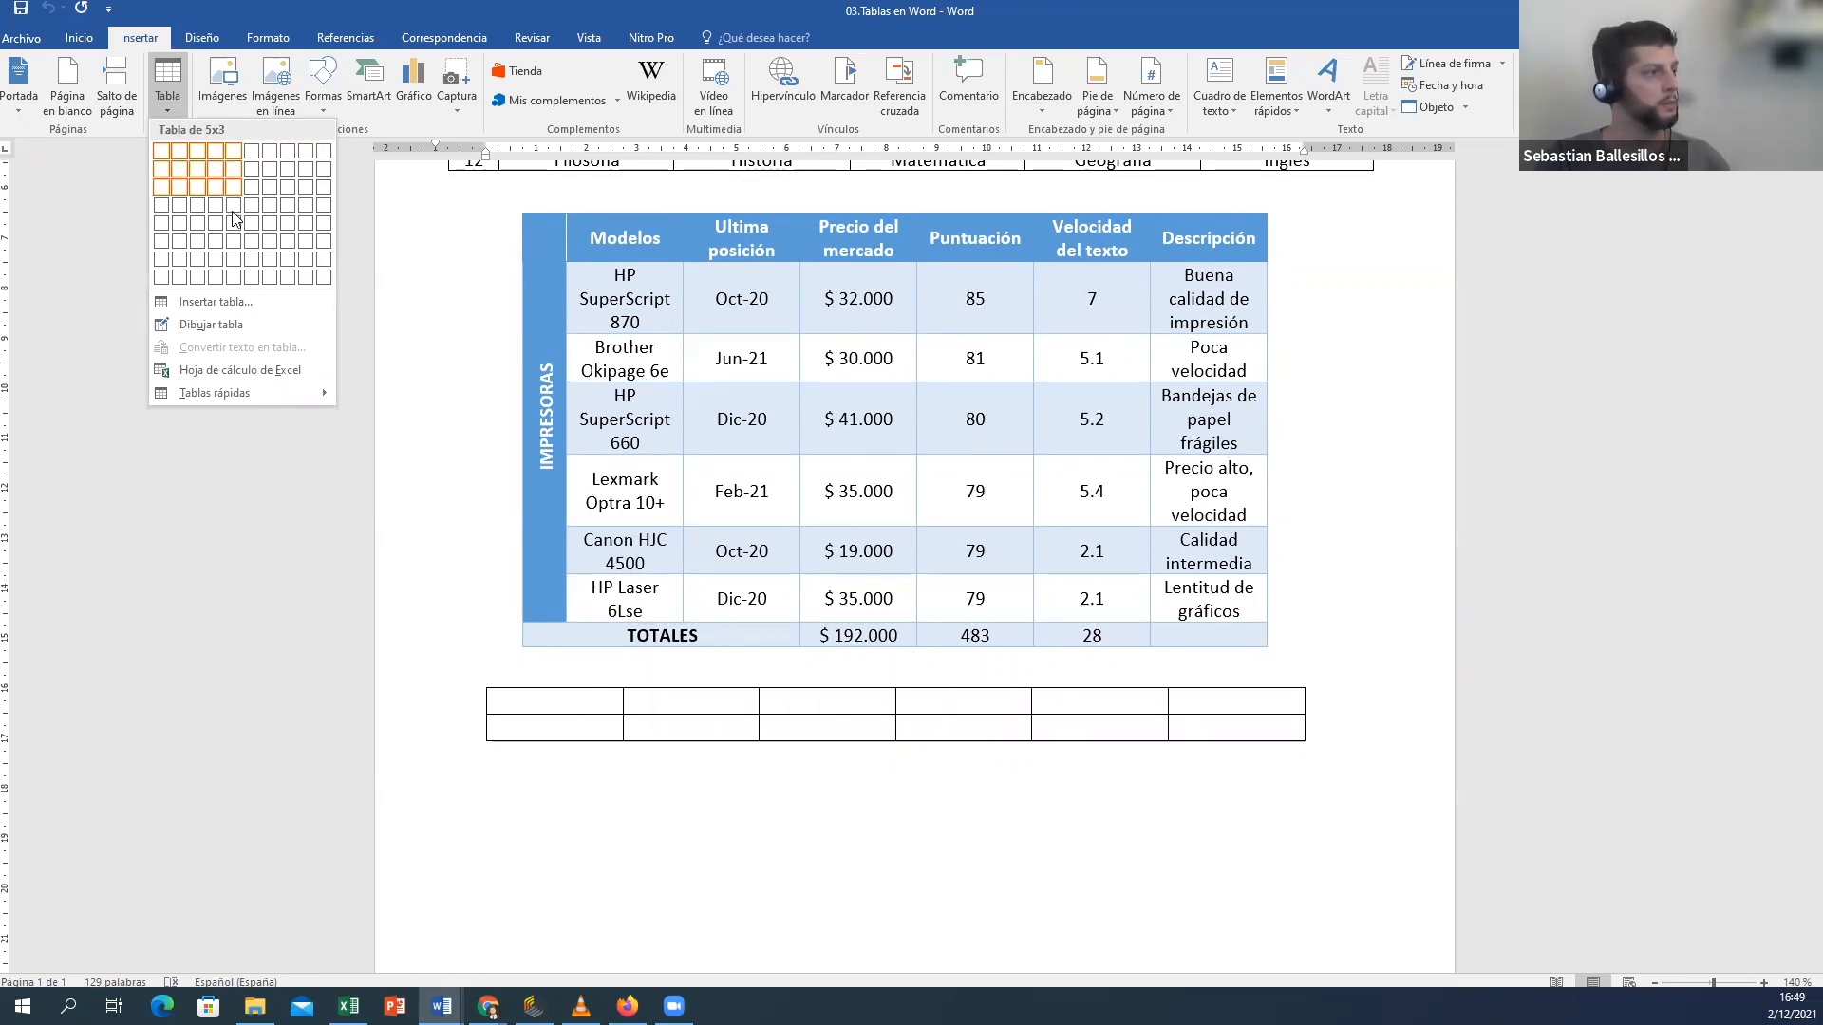
pyautogui.click(253, 281)
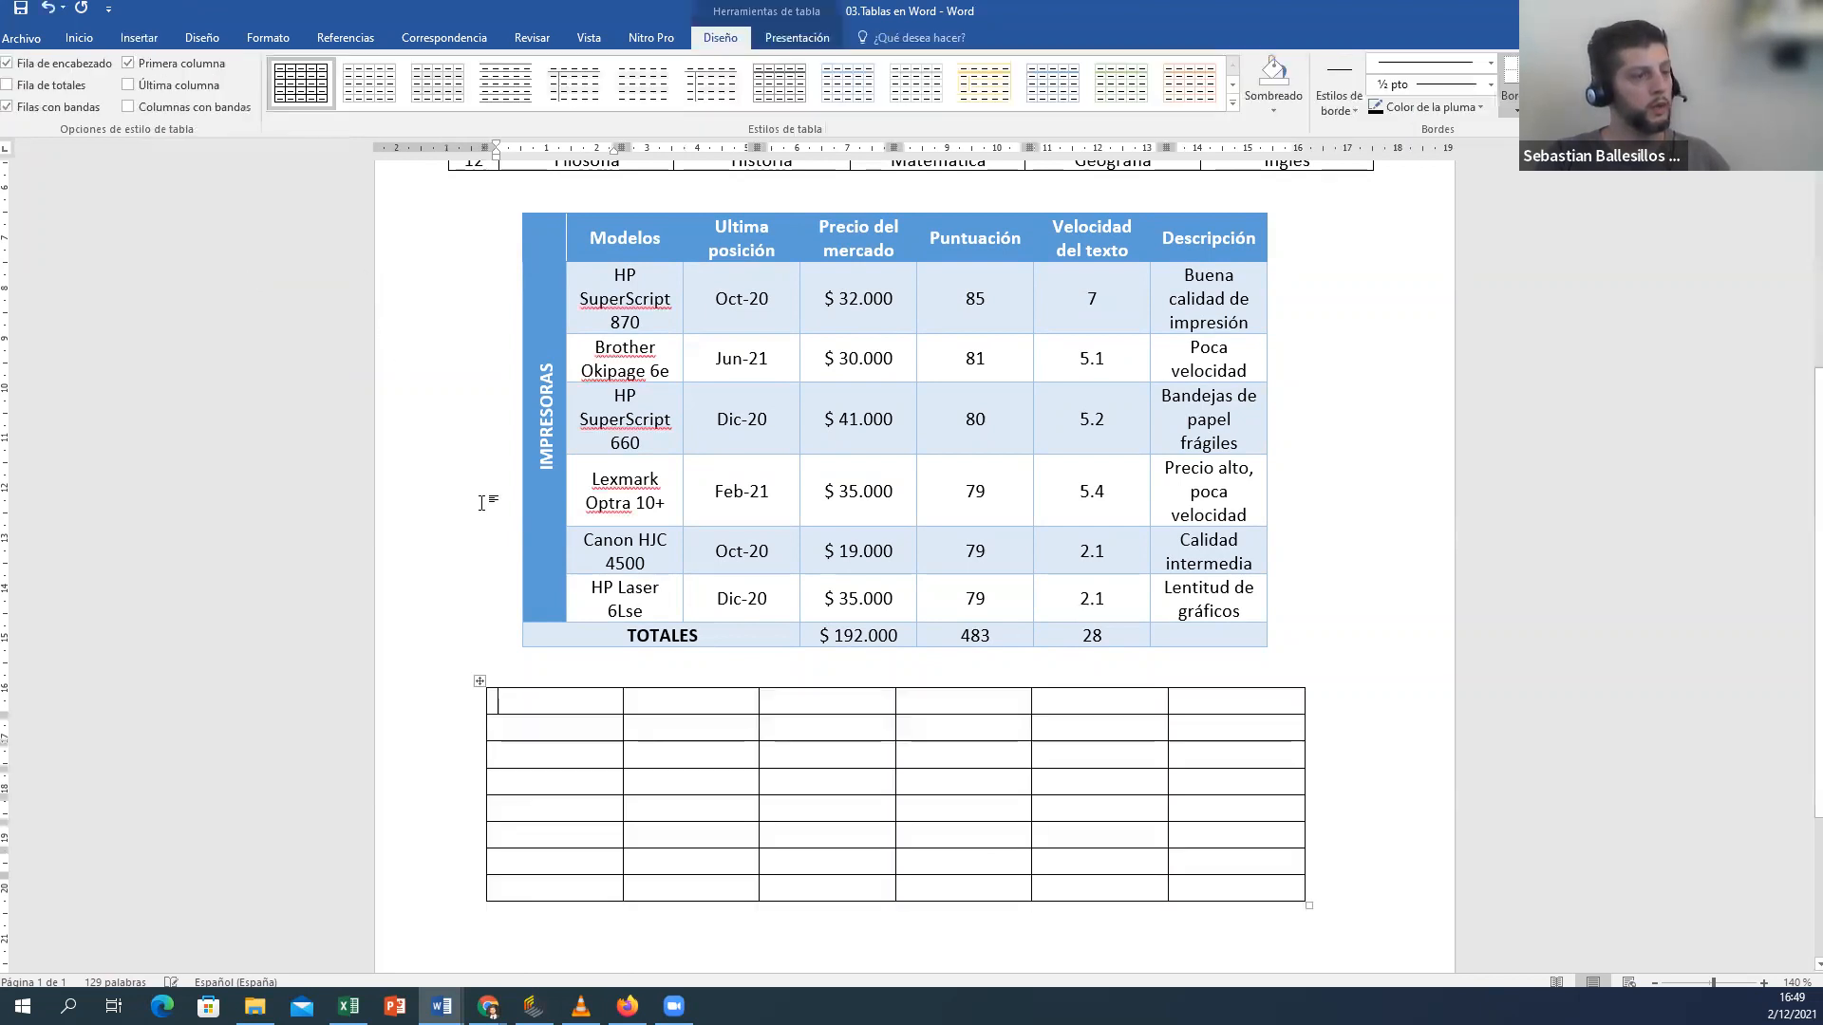
# Step: Merge the last five cells of the new table's first row into one cell
pyautogui.scroll(4, 552, 196)
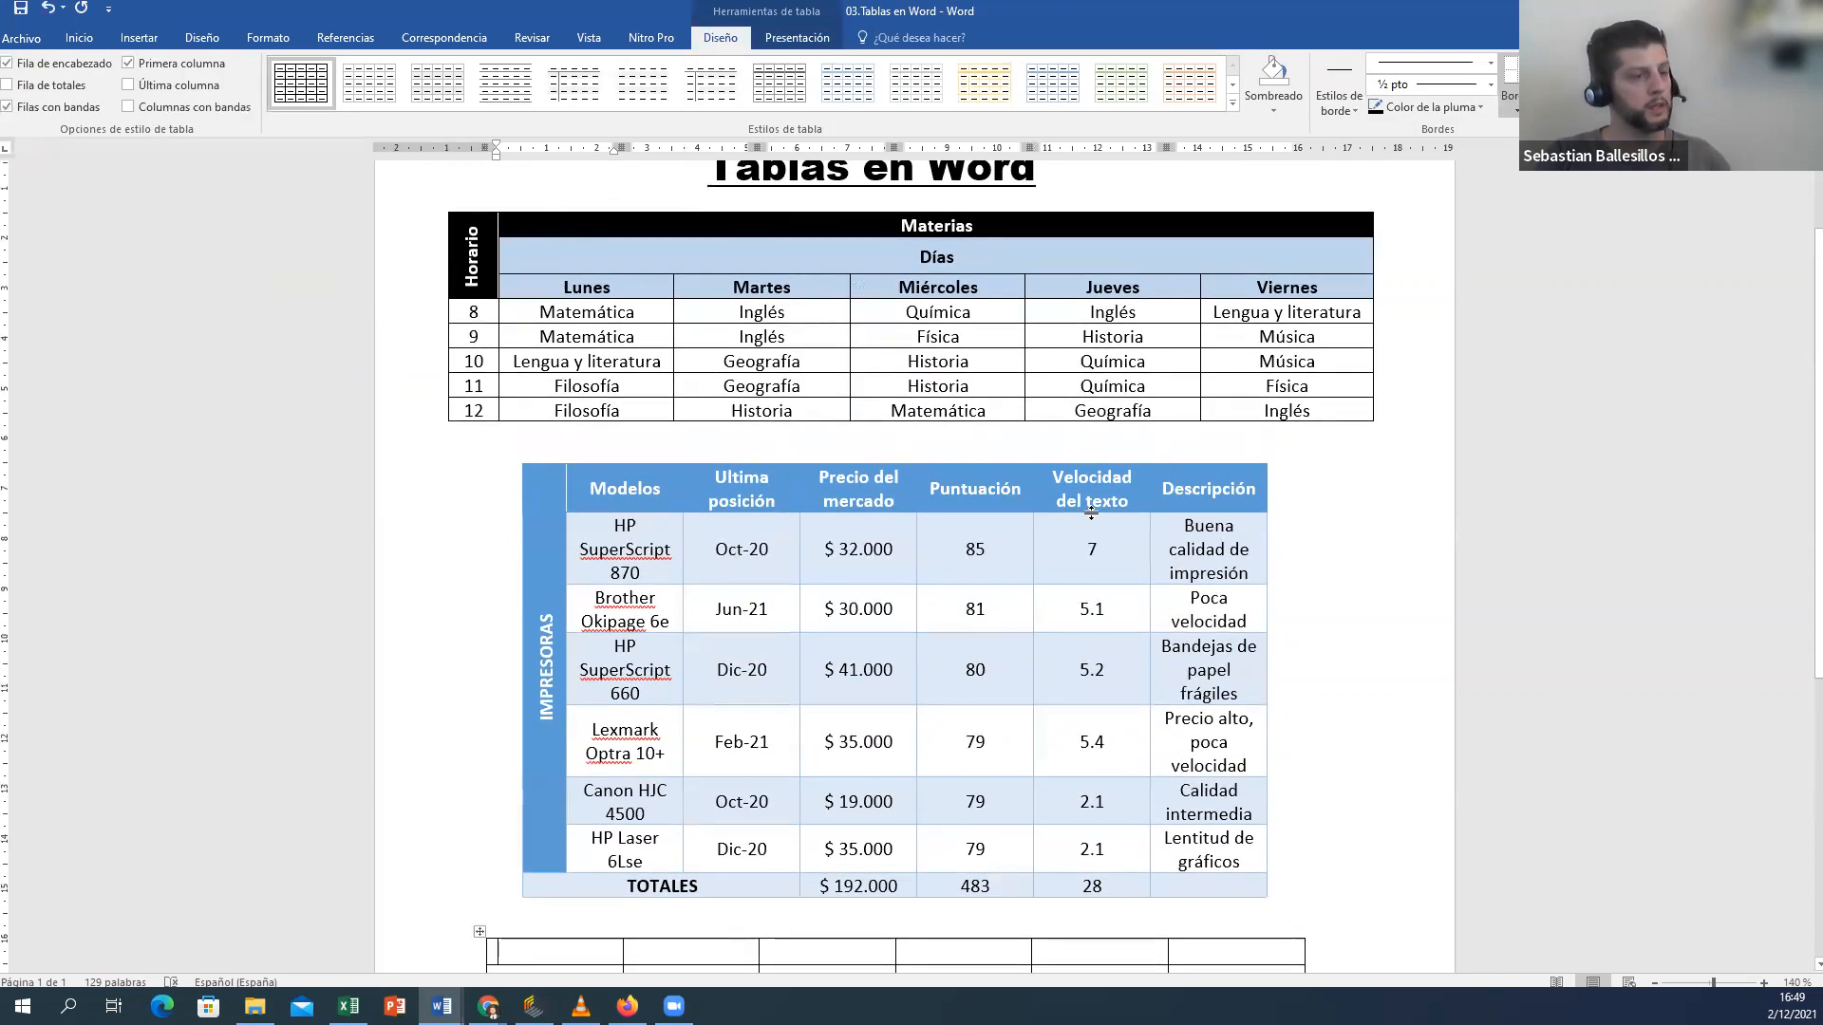
pyautogui.scroll(-3, 1092, 517)
pyautogui.moveTo(1200, 764); pyautogui.dragTo(631, 757)
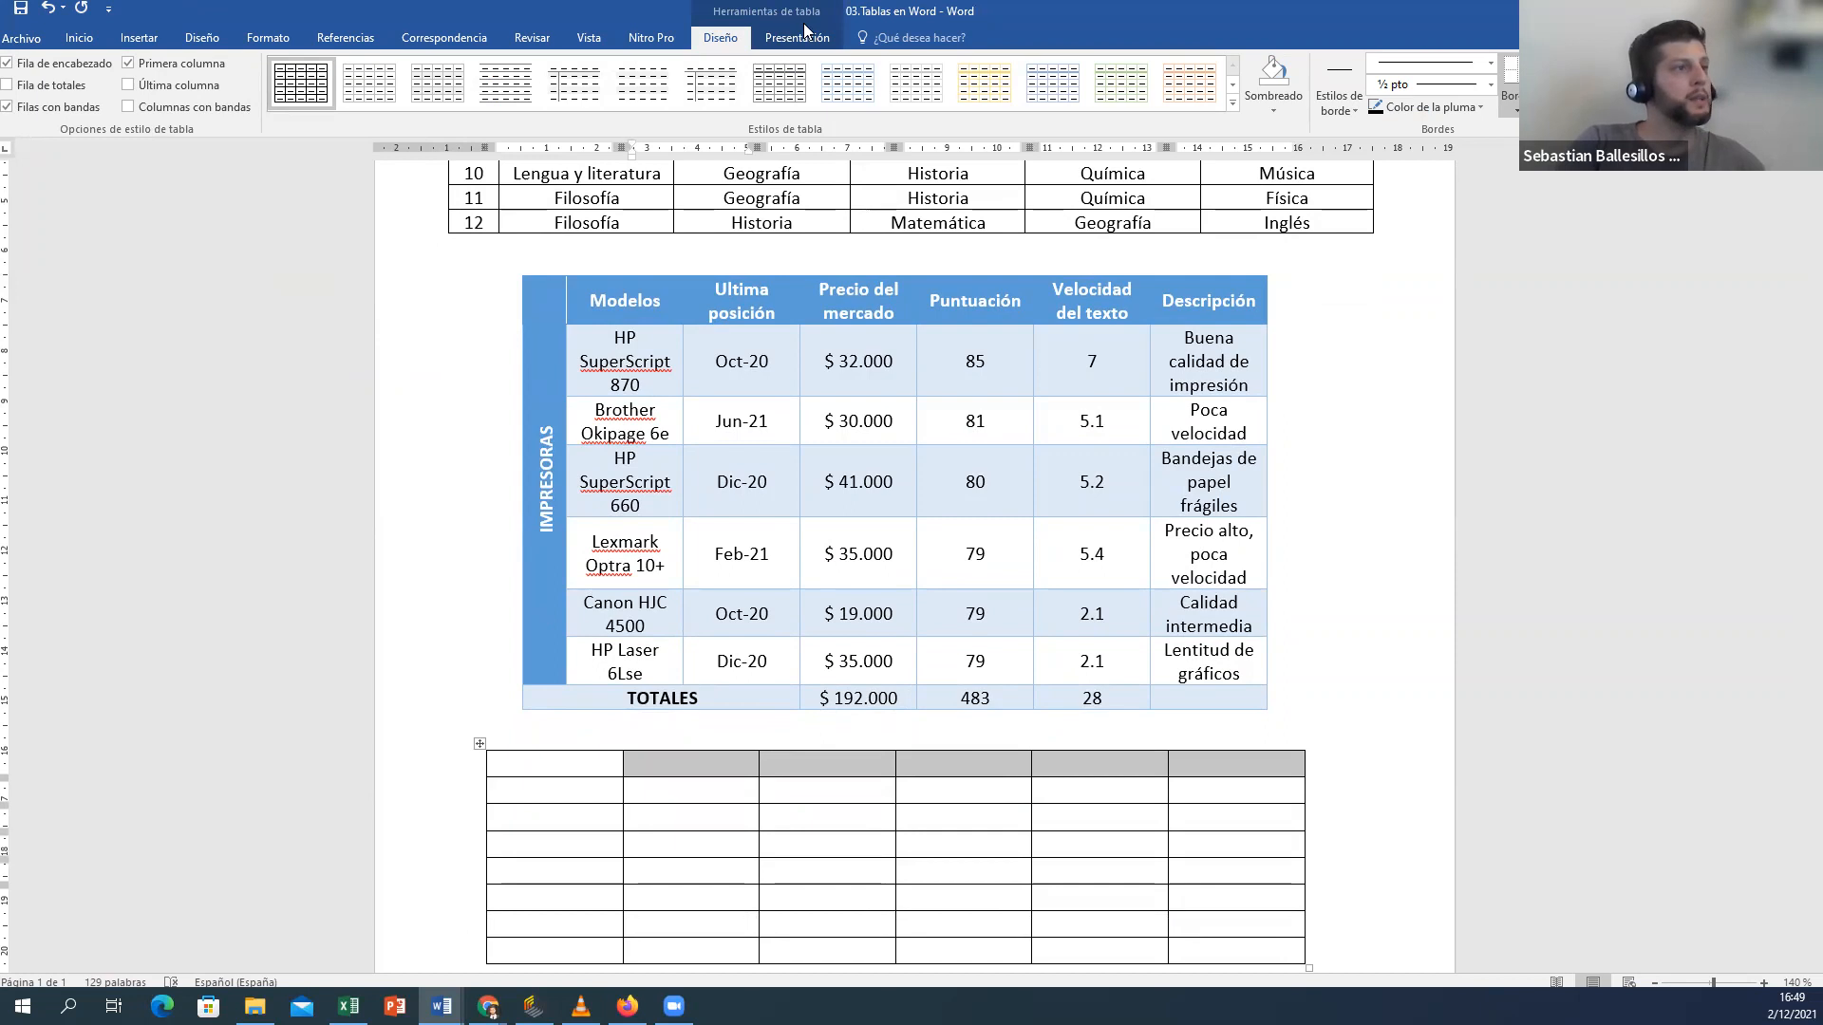
pyautogui.click(1363, 558)
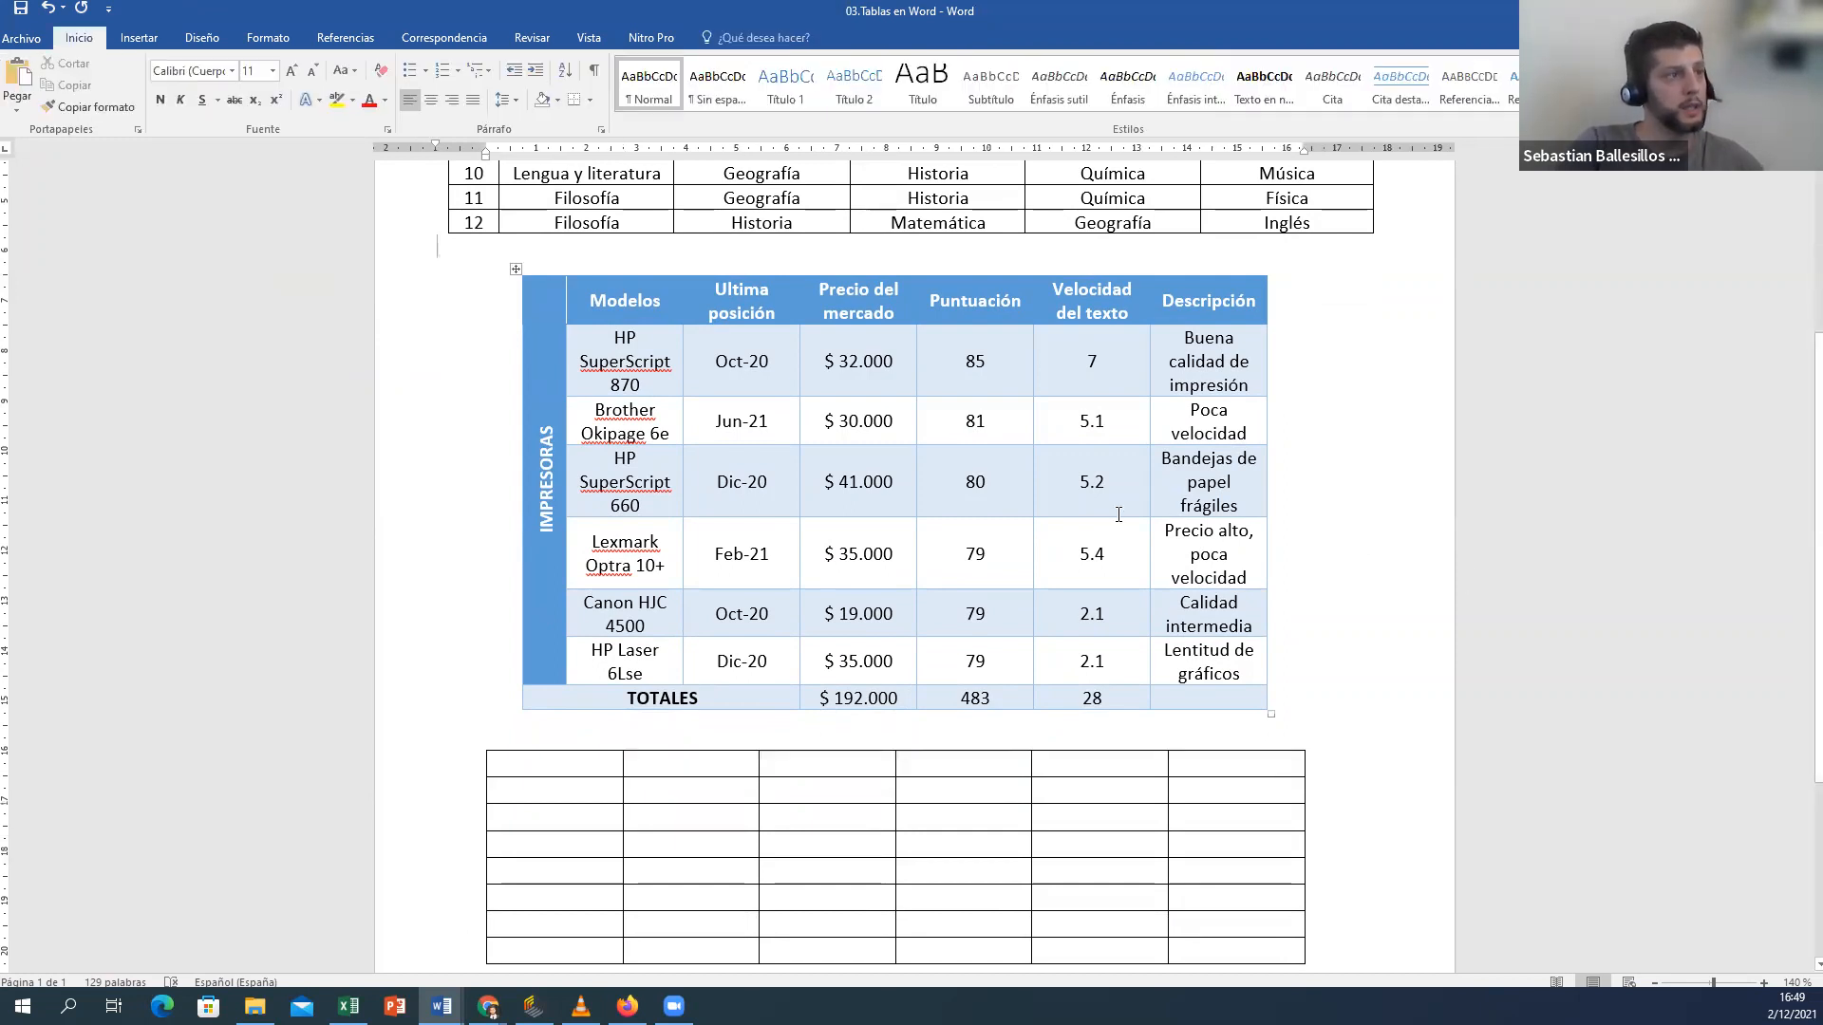
pyautogui.click(1032, 794)
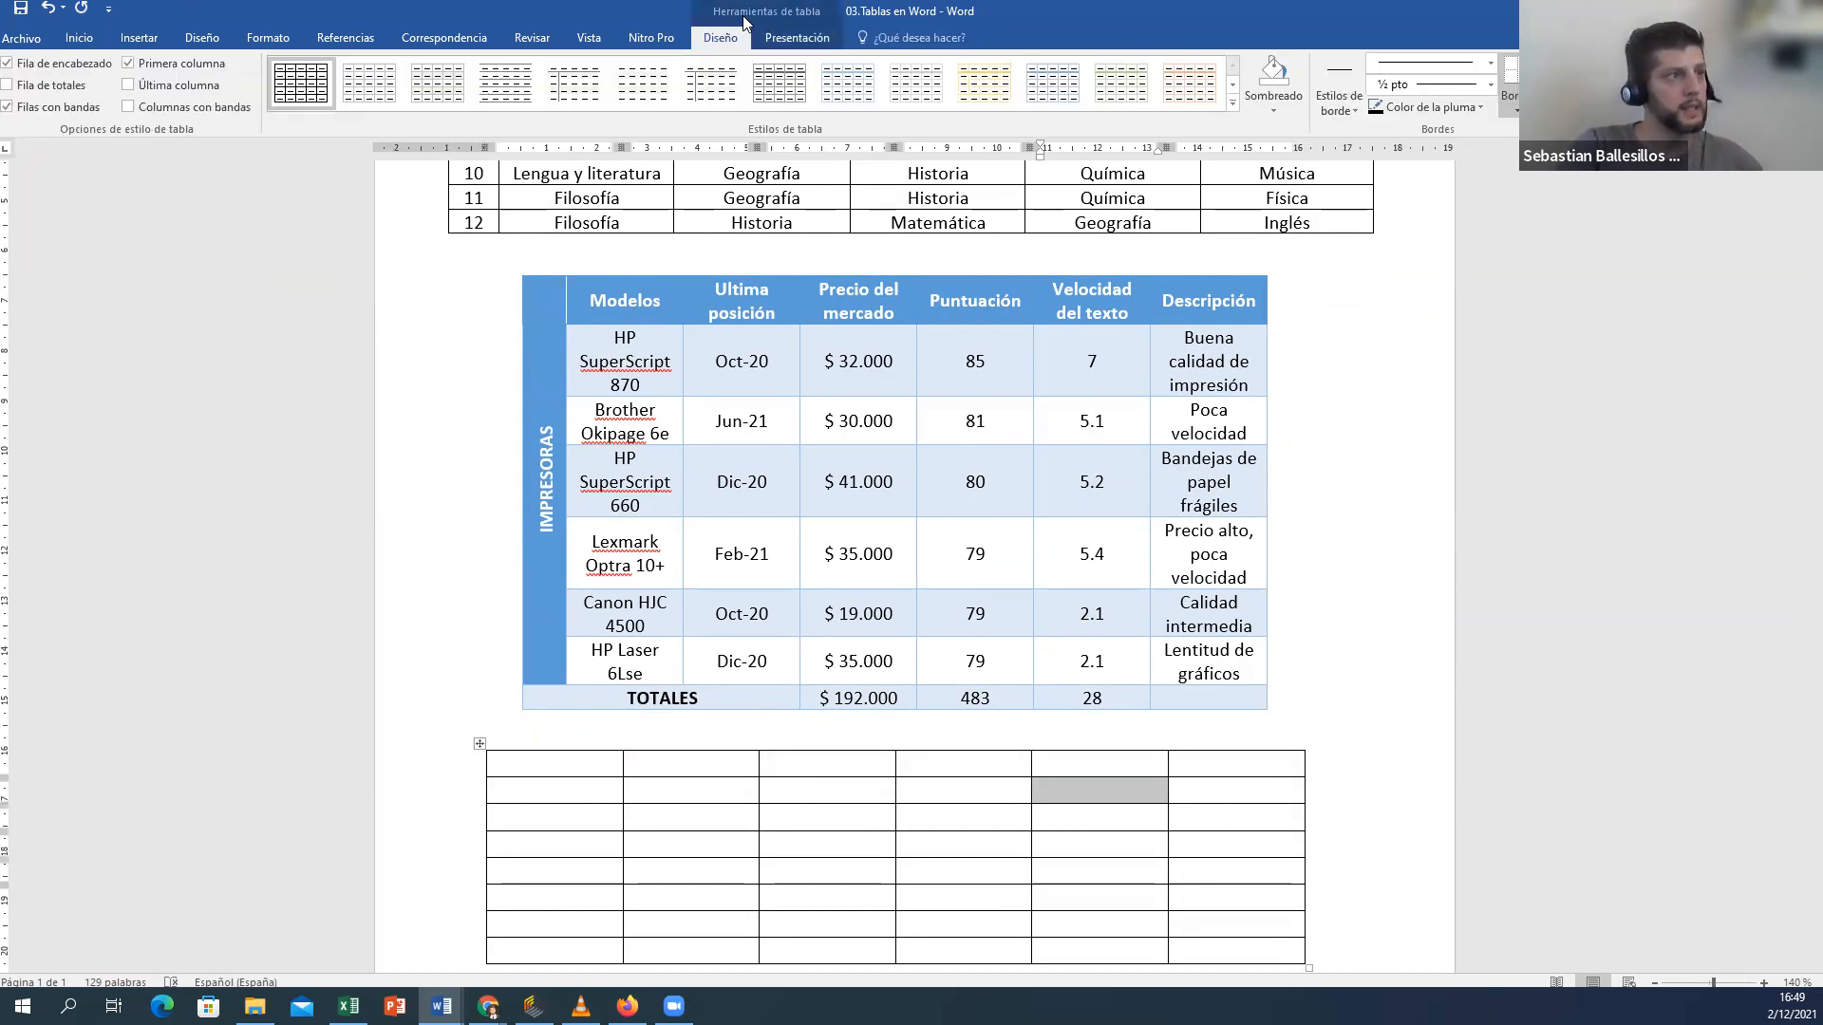
pyautogui.moveTo(1234, 763); pyautogui.dragTo(731, 765)
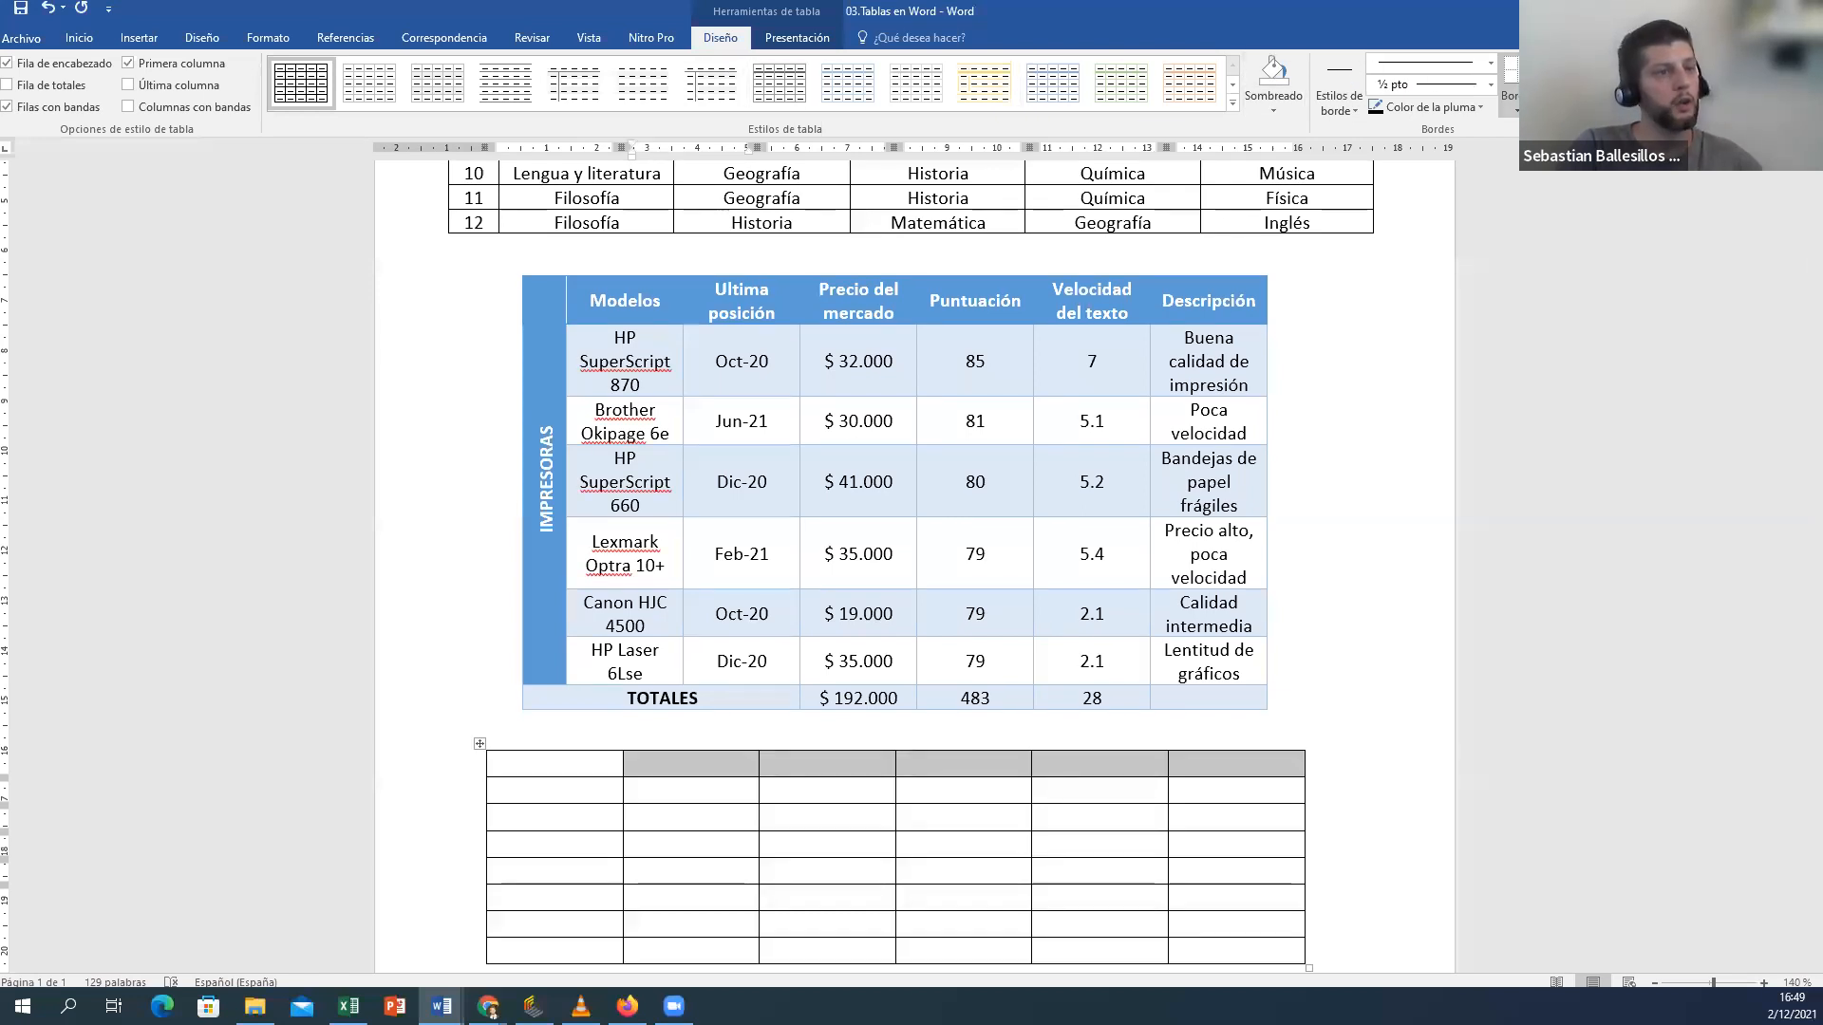
pyautogui.click(800, 44)
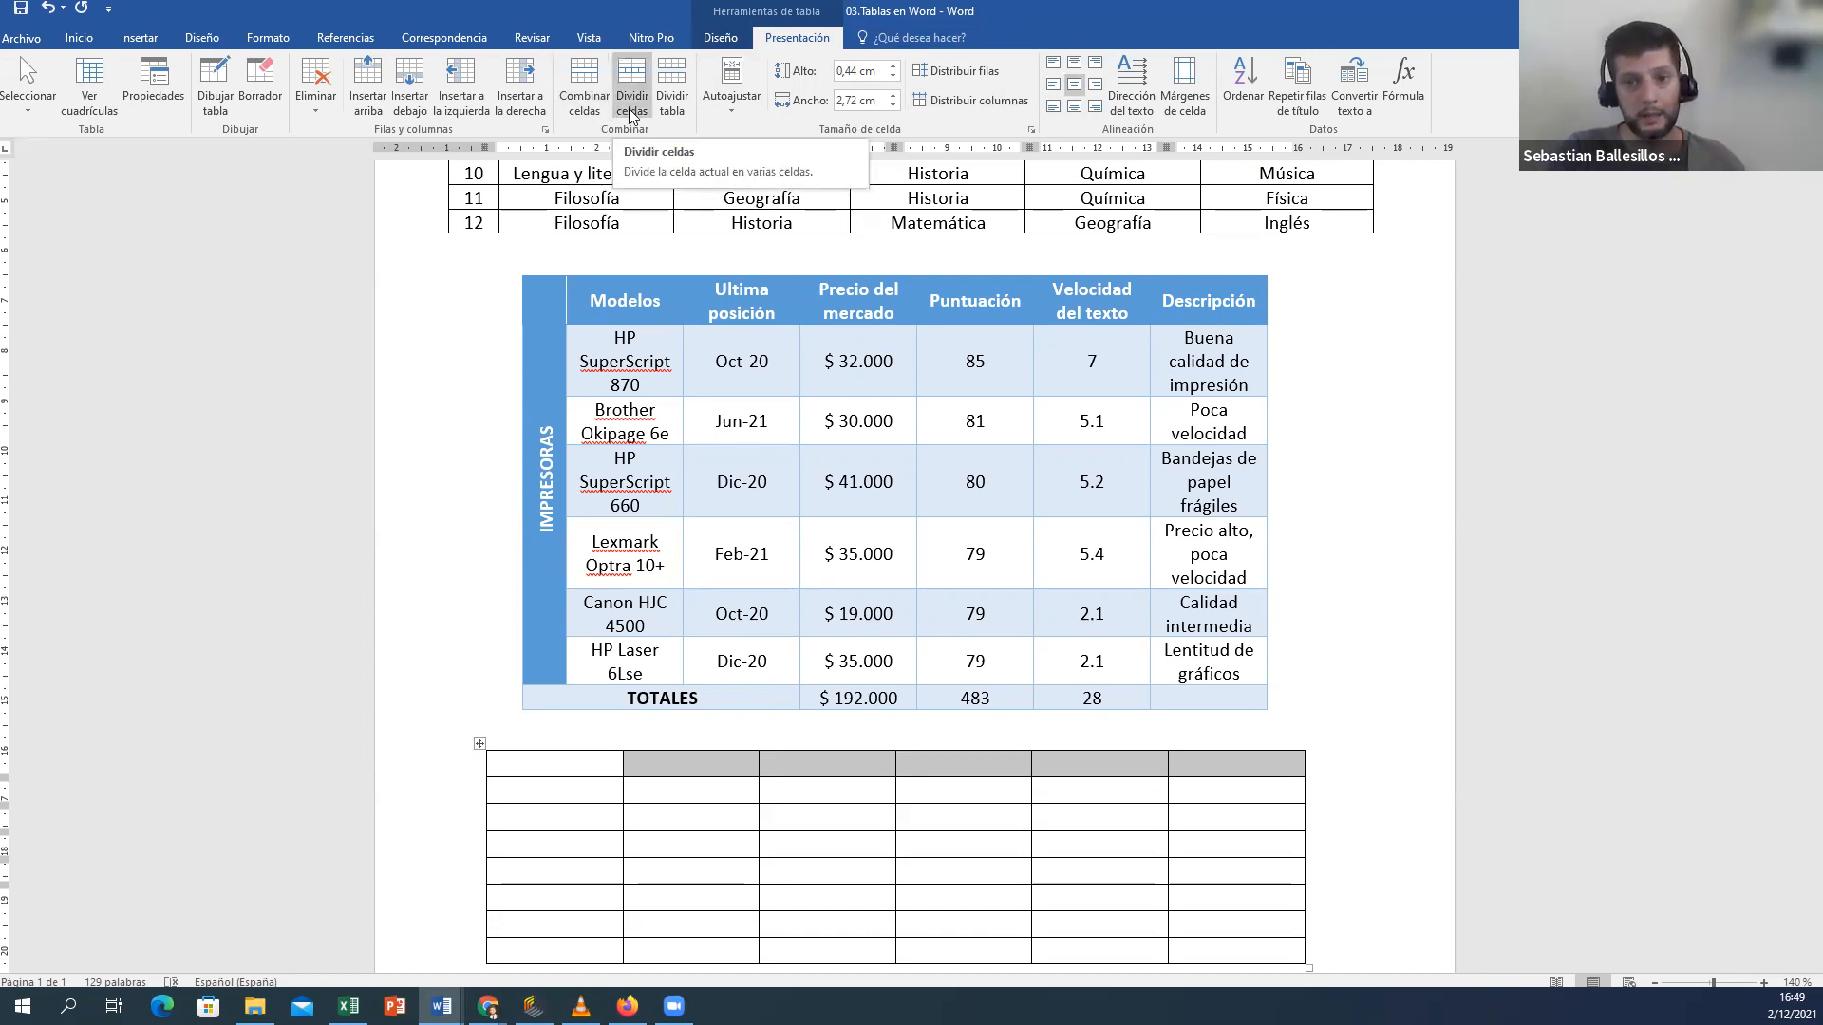
pyautogui.click(586, 104)
# Step: Merge the top three cells of the new table's first column
pyautogui.scroll(3, 420, 418)
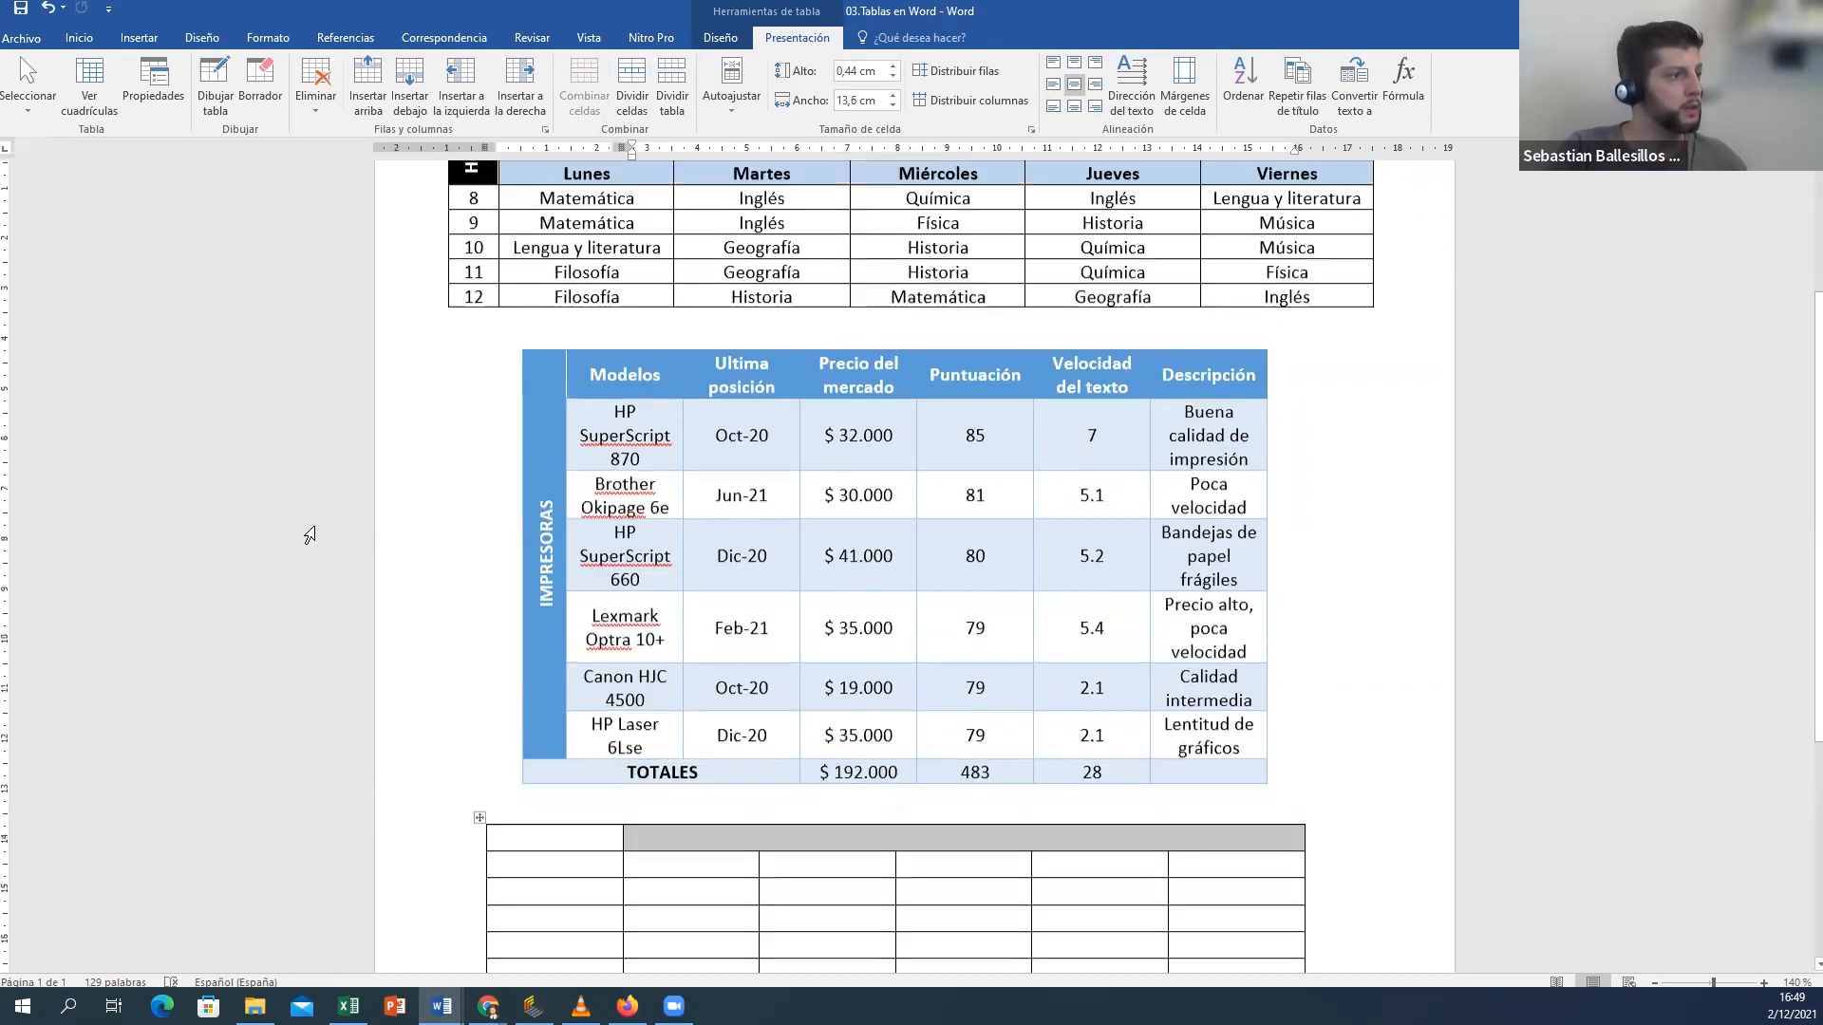
pyautogui.scroll(-4, 463, 419)
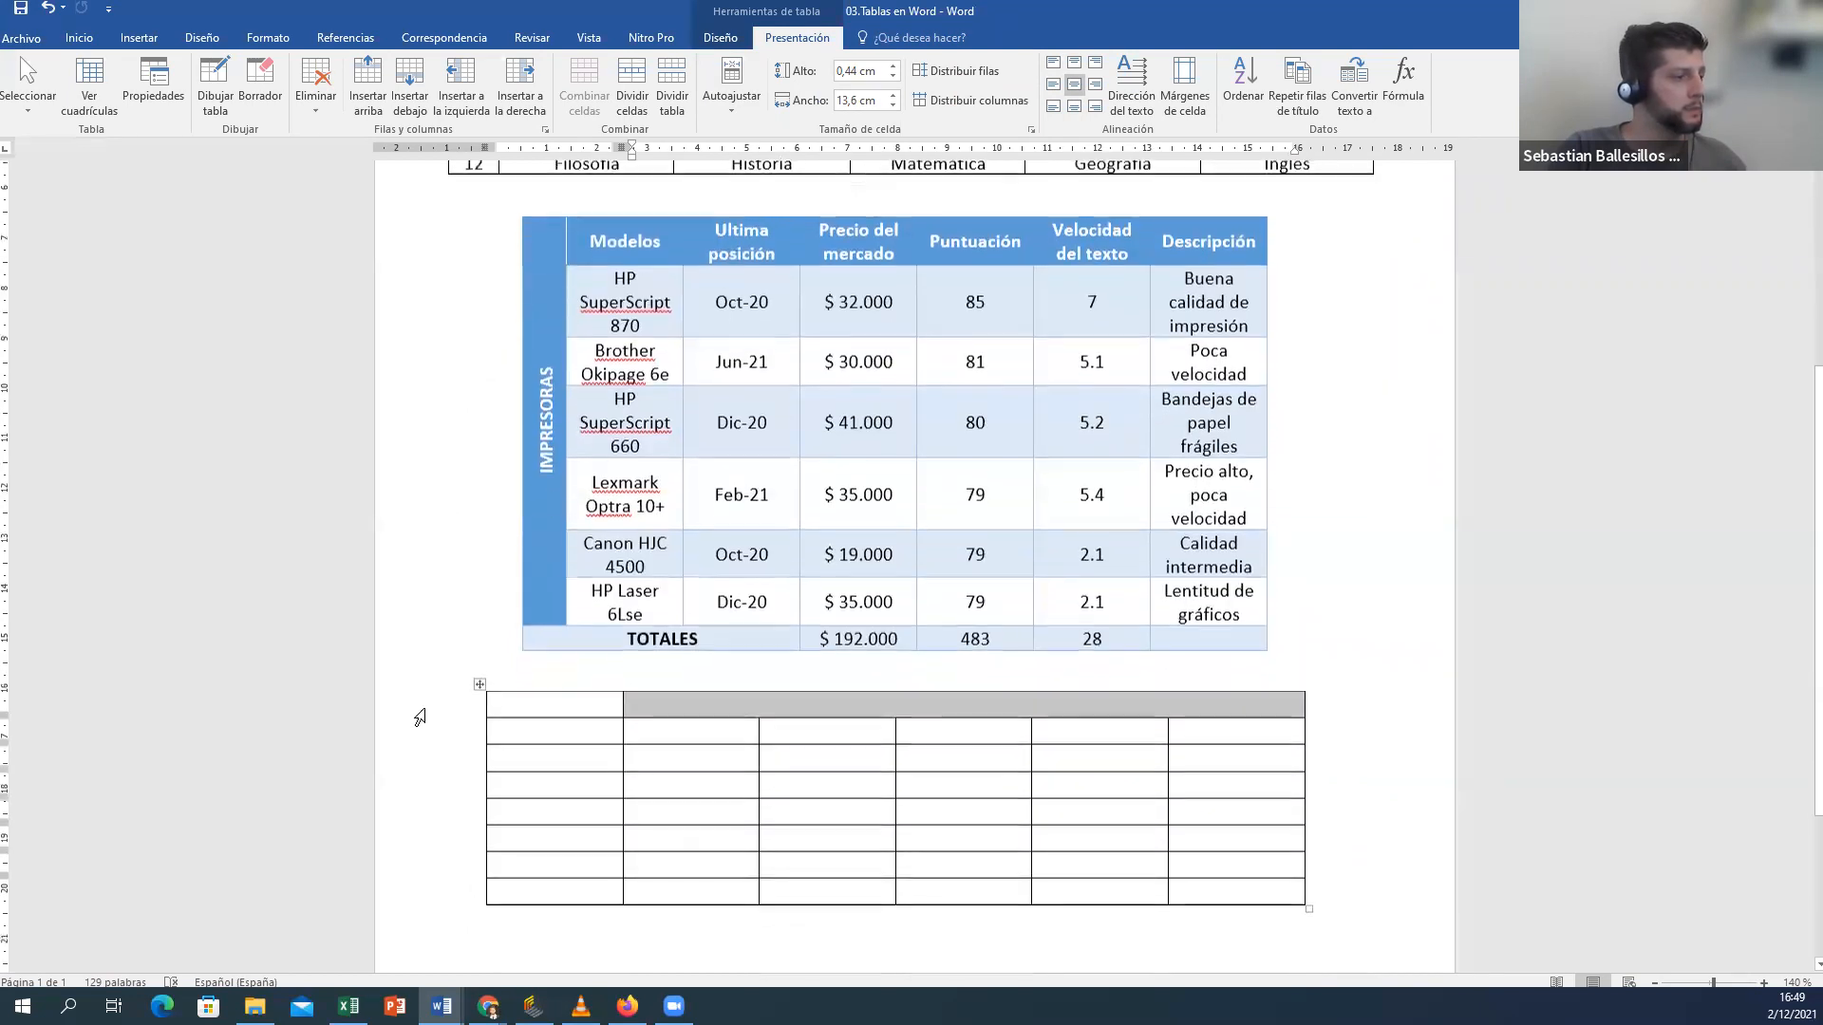
pyautogui.moveTo(550, 711); pyautogui.dragTo(558, 760)
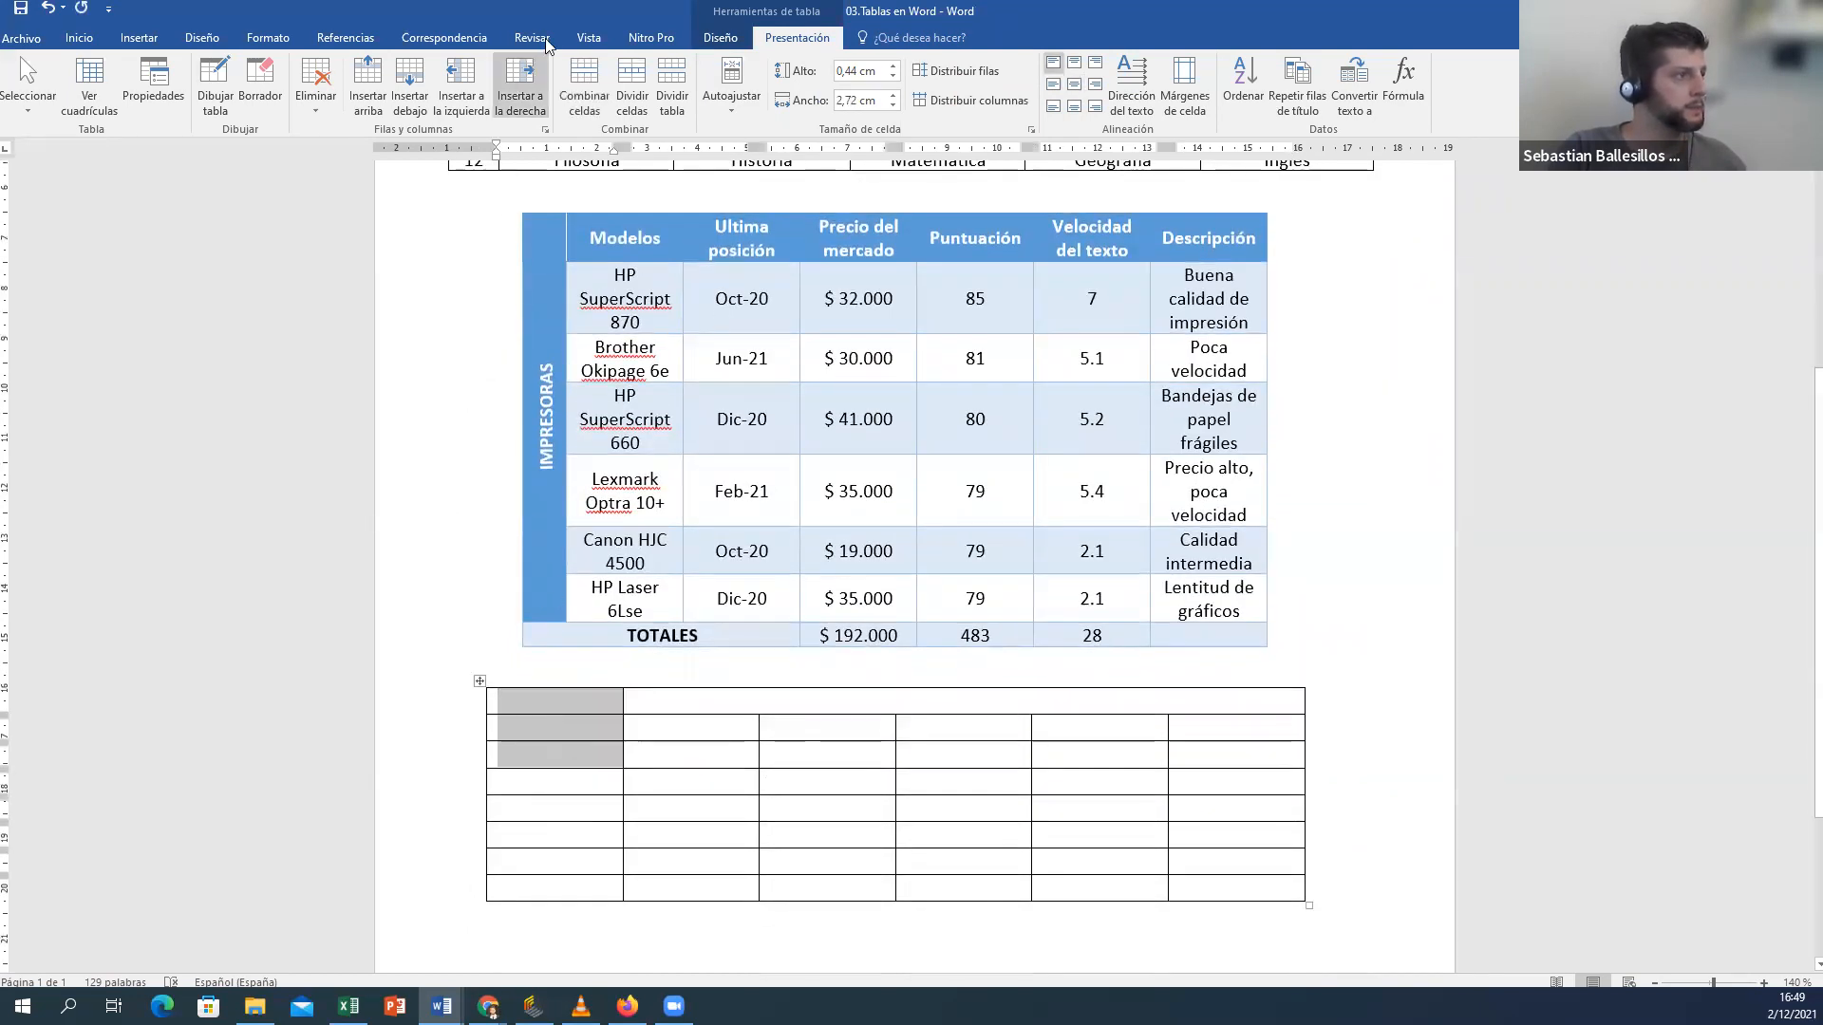
pyautogui.click(584, 85)
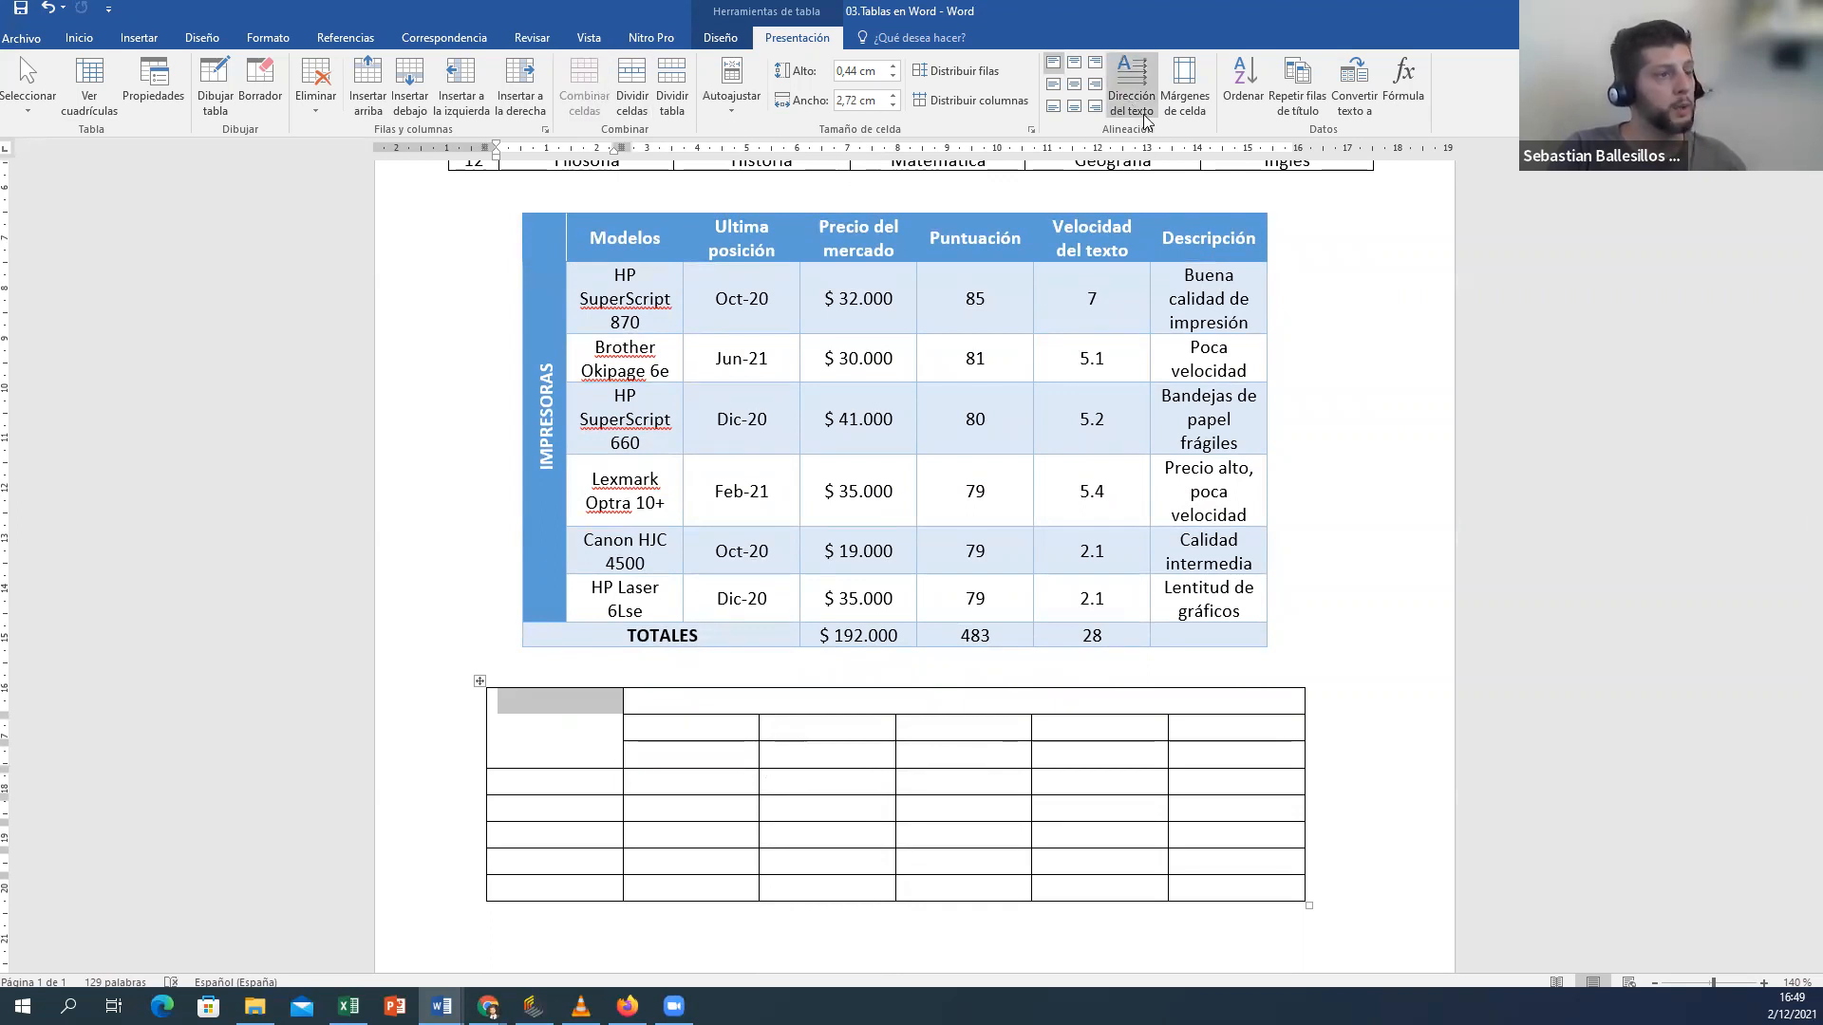
# Step: Enter "Horario" in the merged cell at the top of the new table's first column
pyautogui.scroll(2, 556, 367)
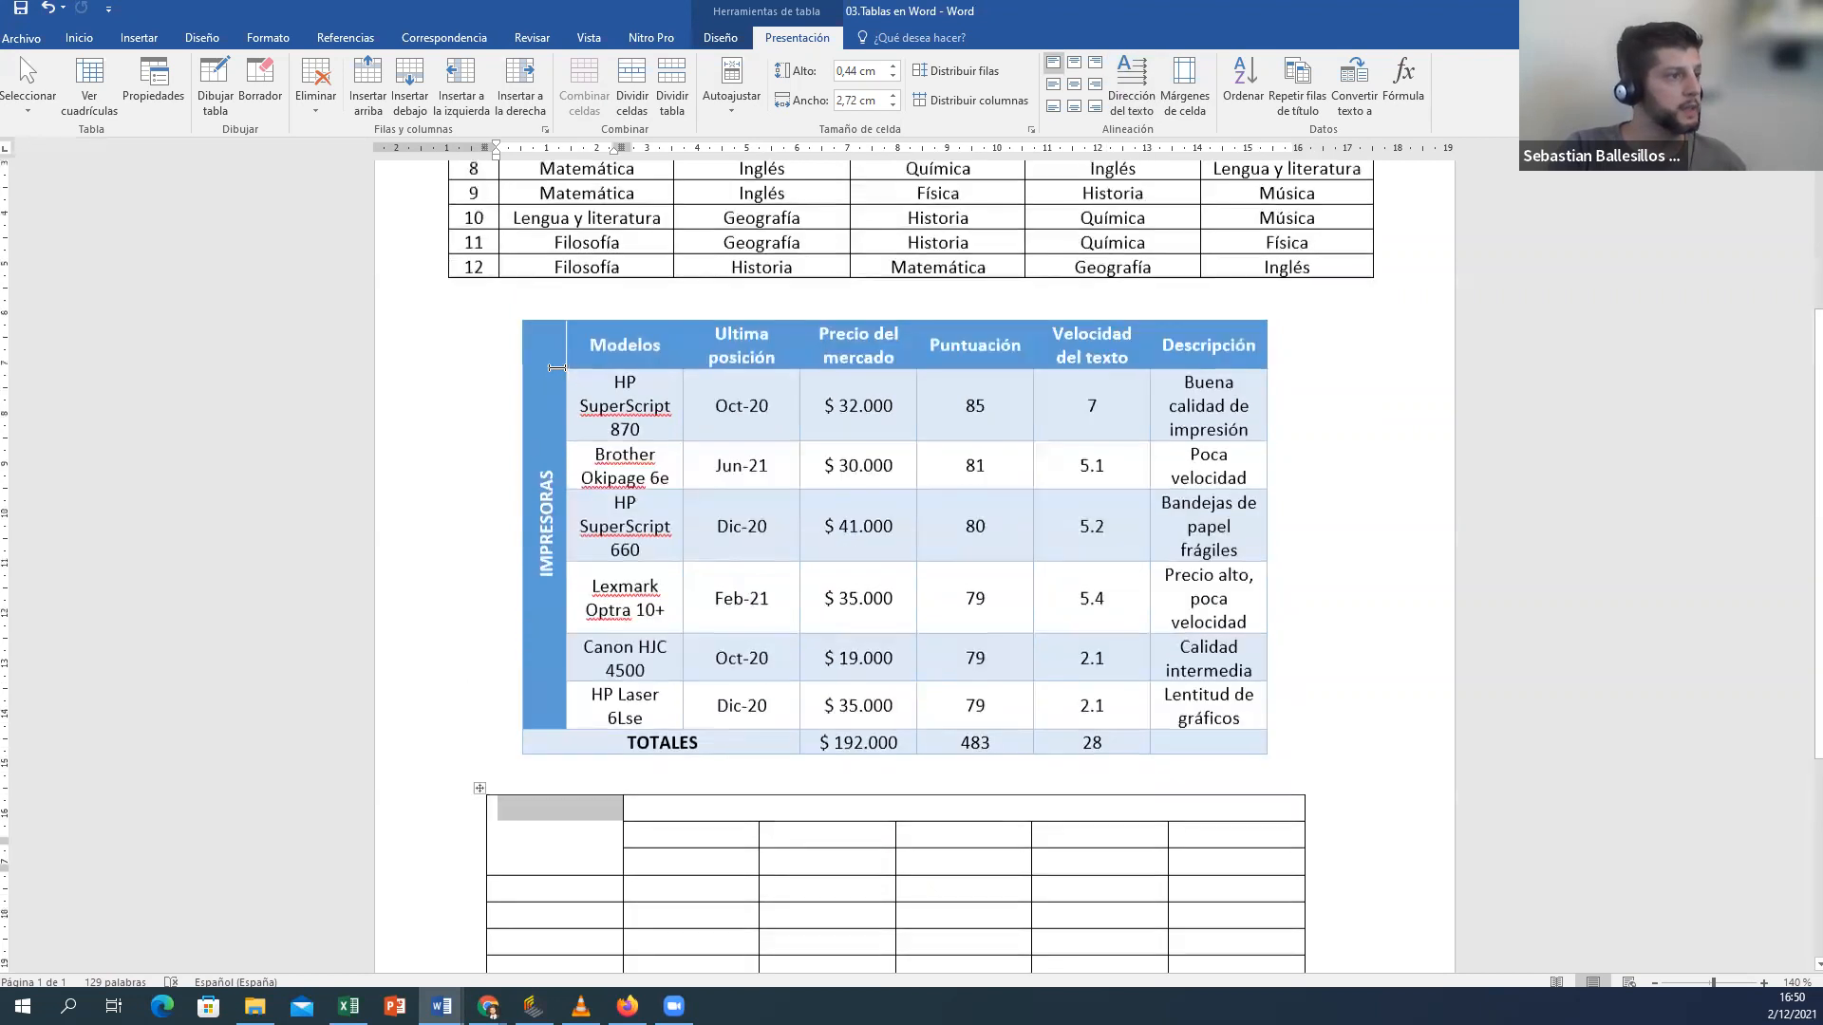
pyautogui.scroll(2, 557, 367)
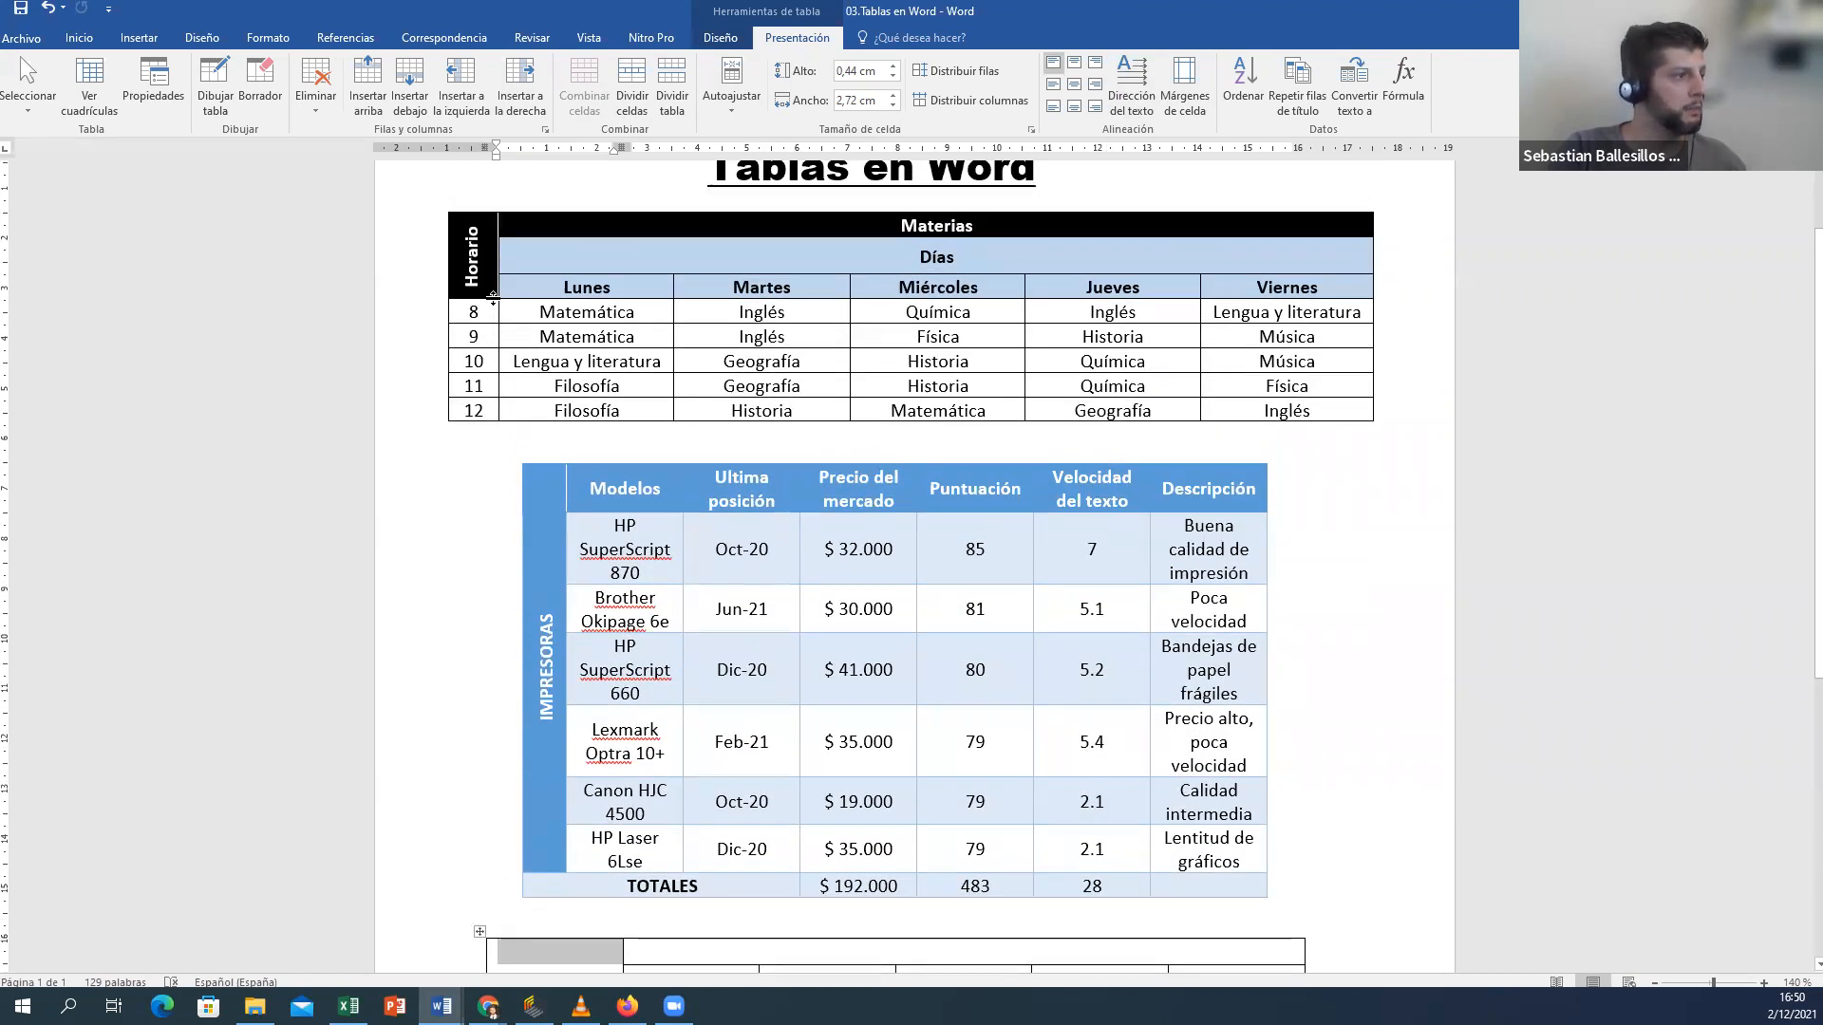
pyautogui.scroll(-2, 493, 296)
pyautogui.click(513, 858)
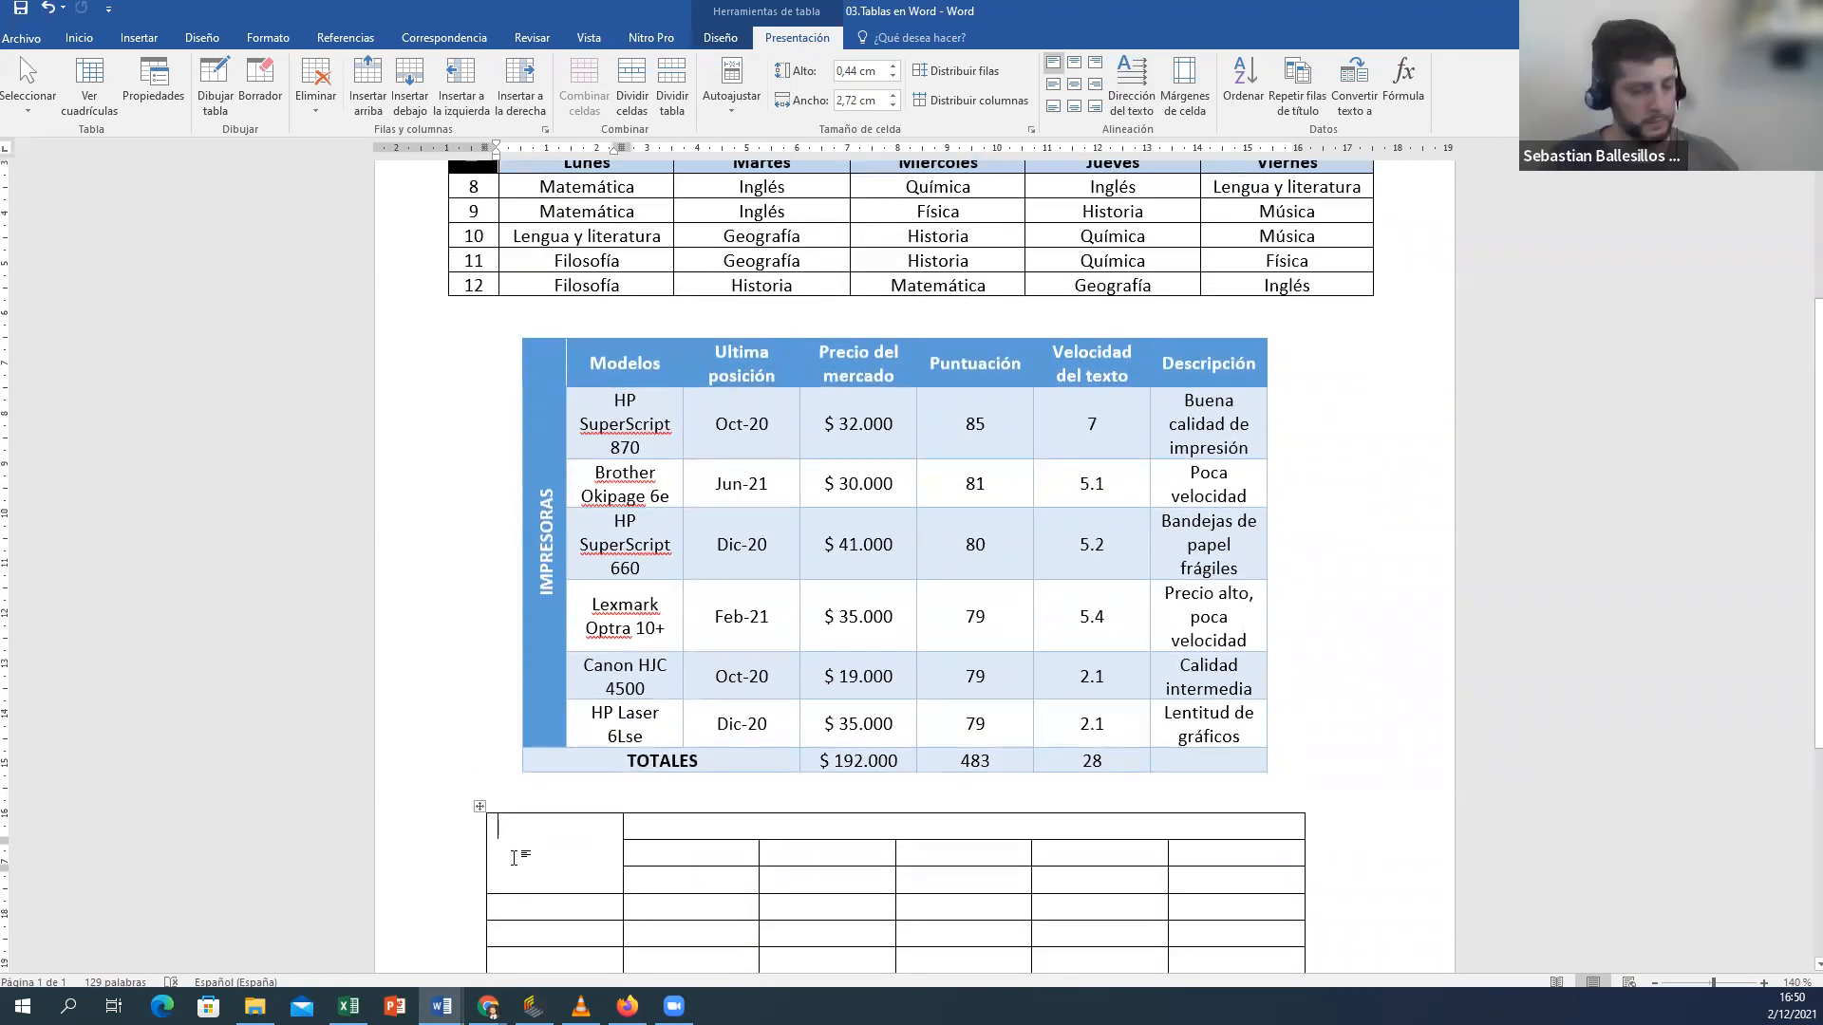
pyautogui.write('hor')
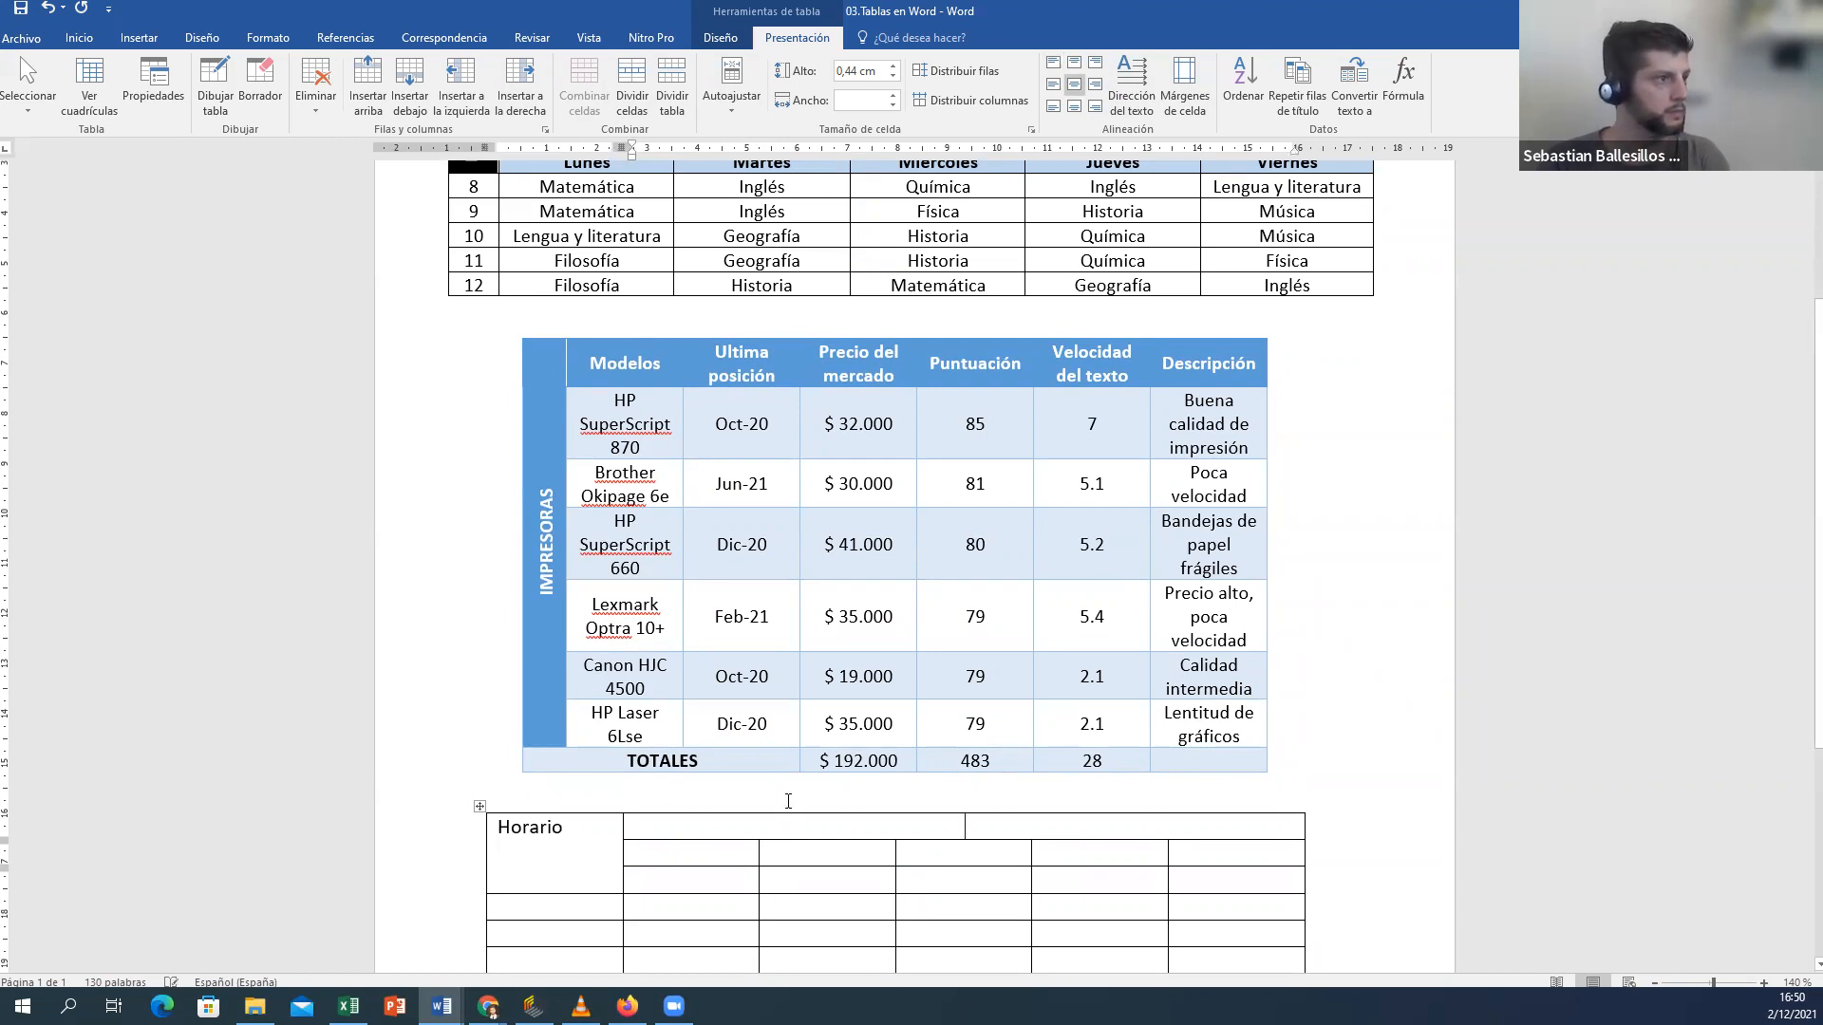
# Step: Merge the last five cells of the new table's second row into one cell
pyautogui.scroll(3, 786, 665)
pyautogui.scroll(-3, 826, 618)
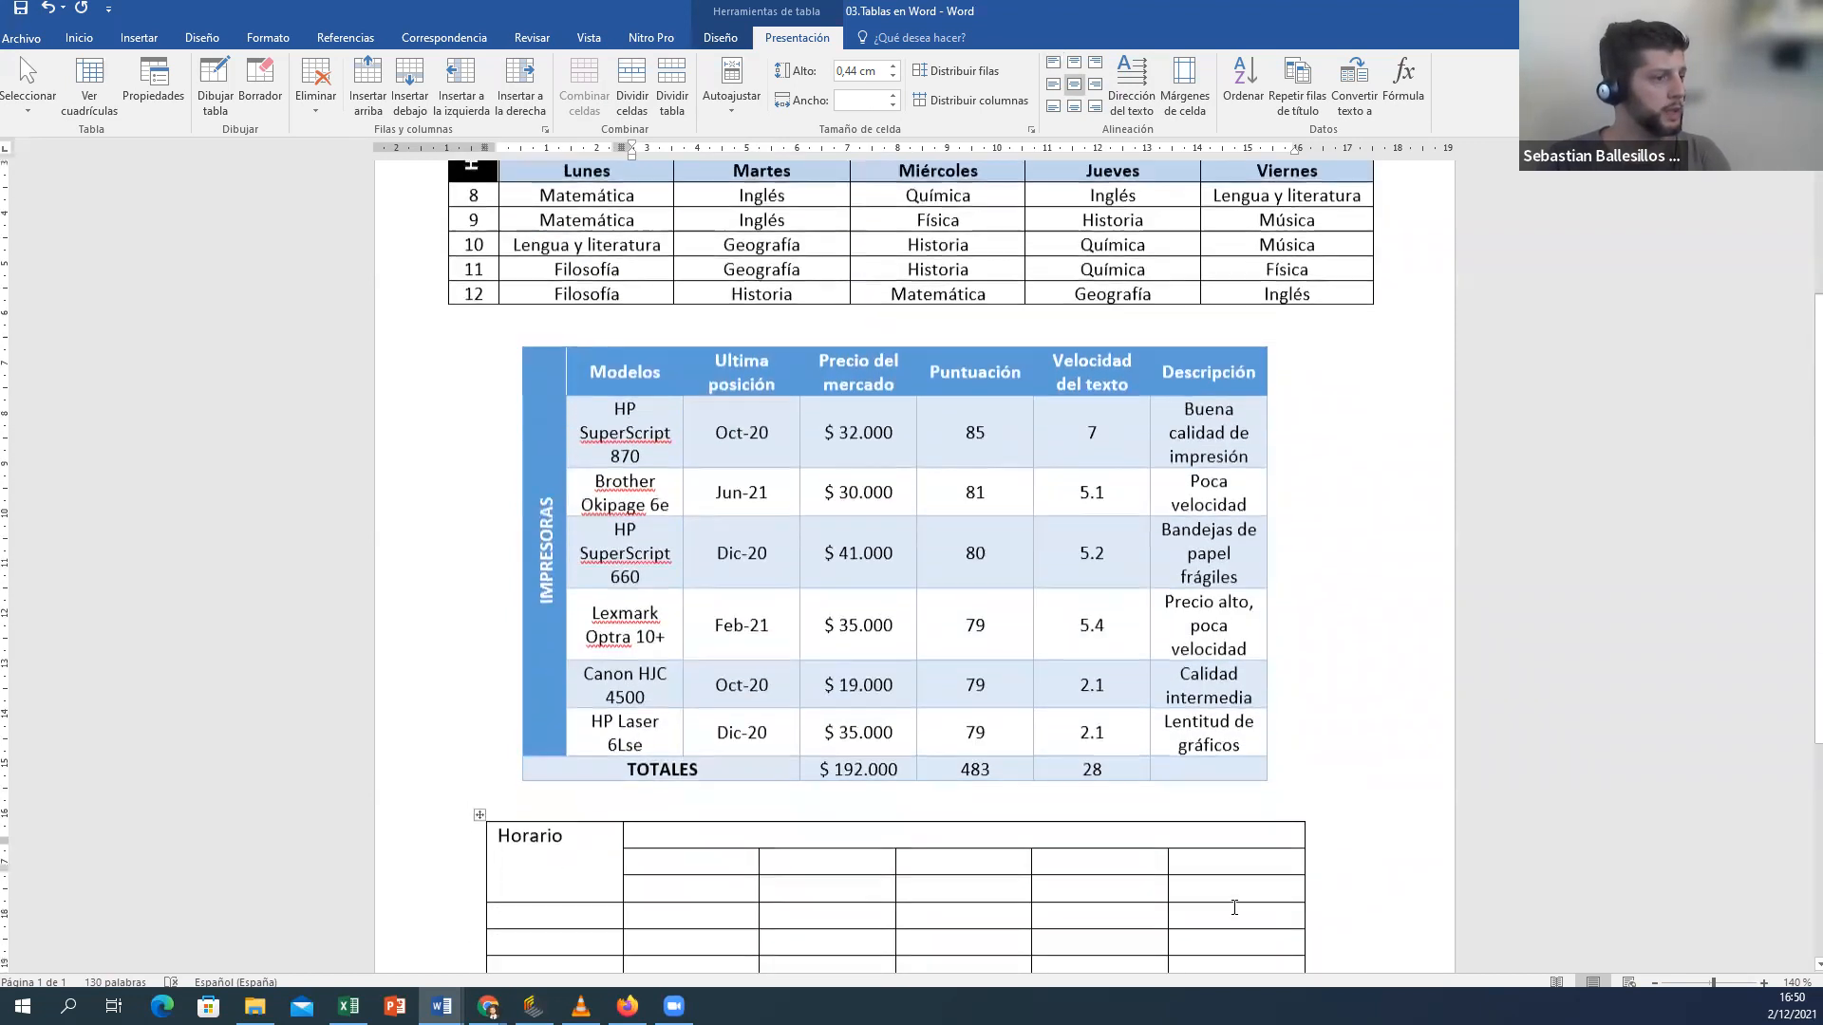
pyautogui.moveTo(1263, 851); pyautogui.dragTo(739, 855)
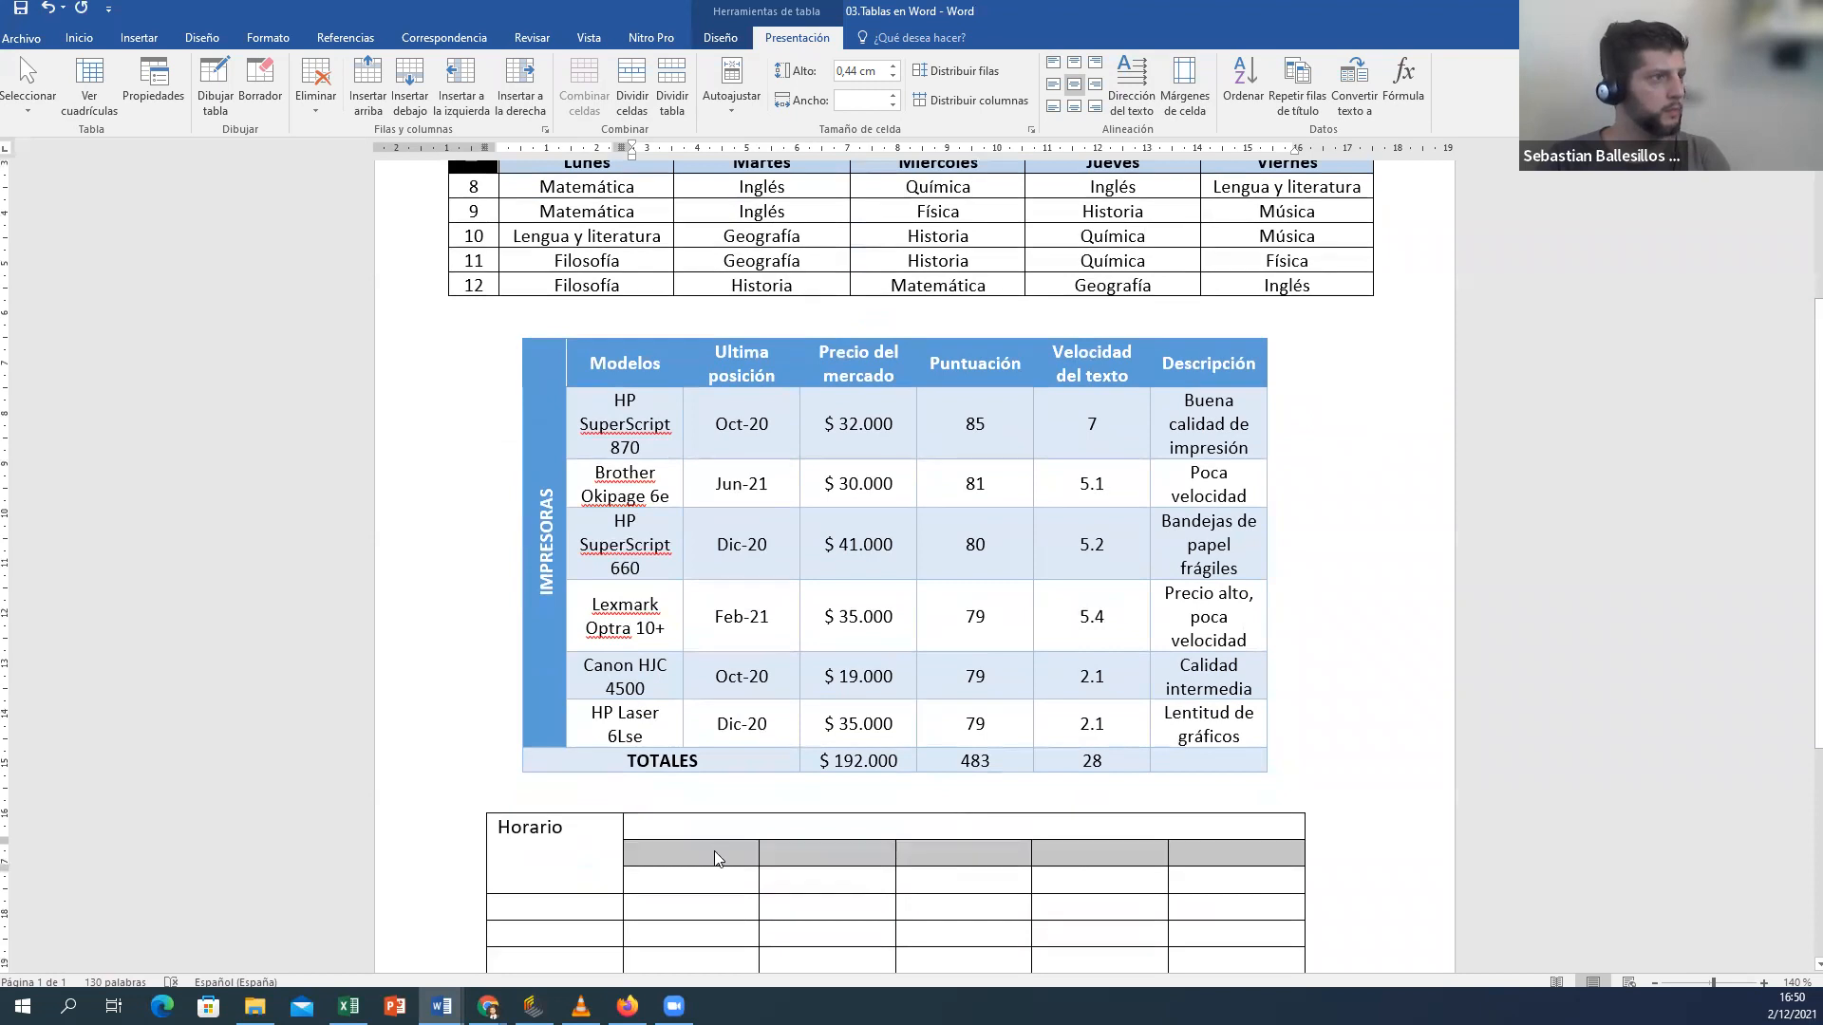
pyautogui.click(584, 84)
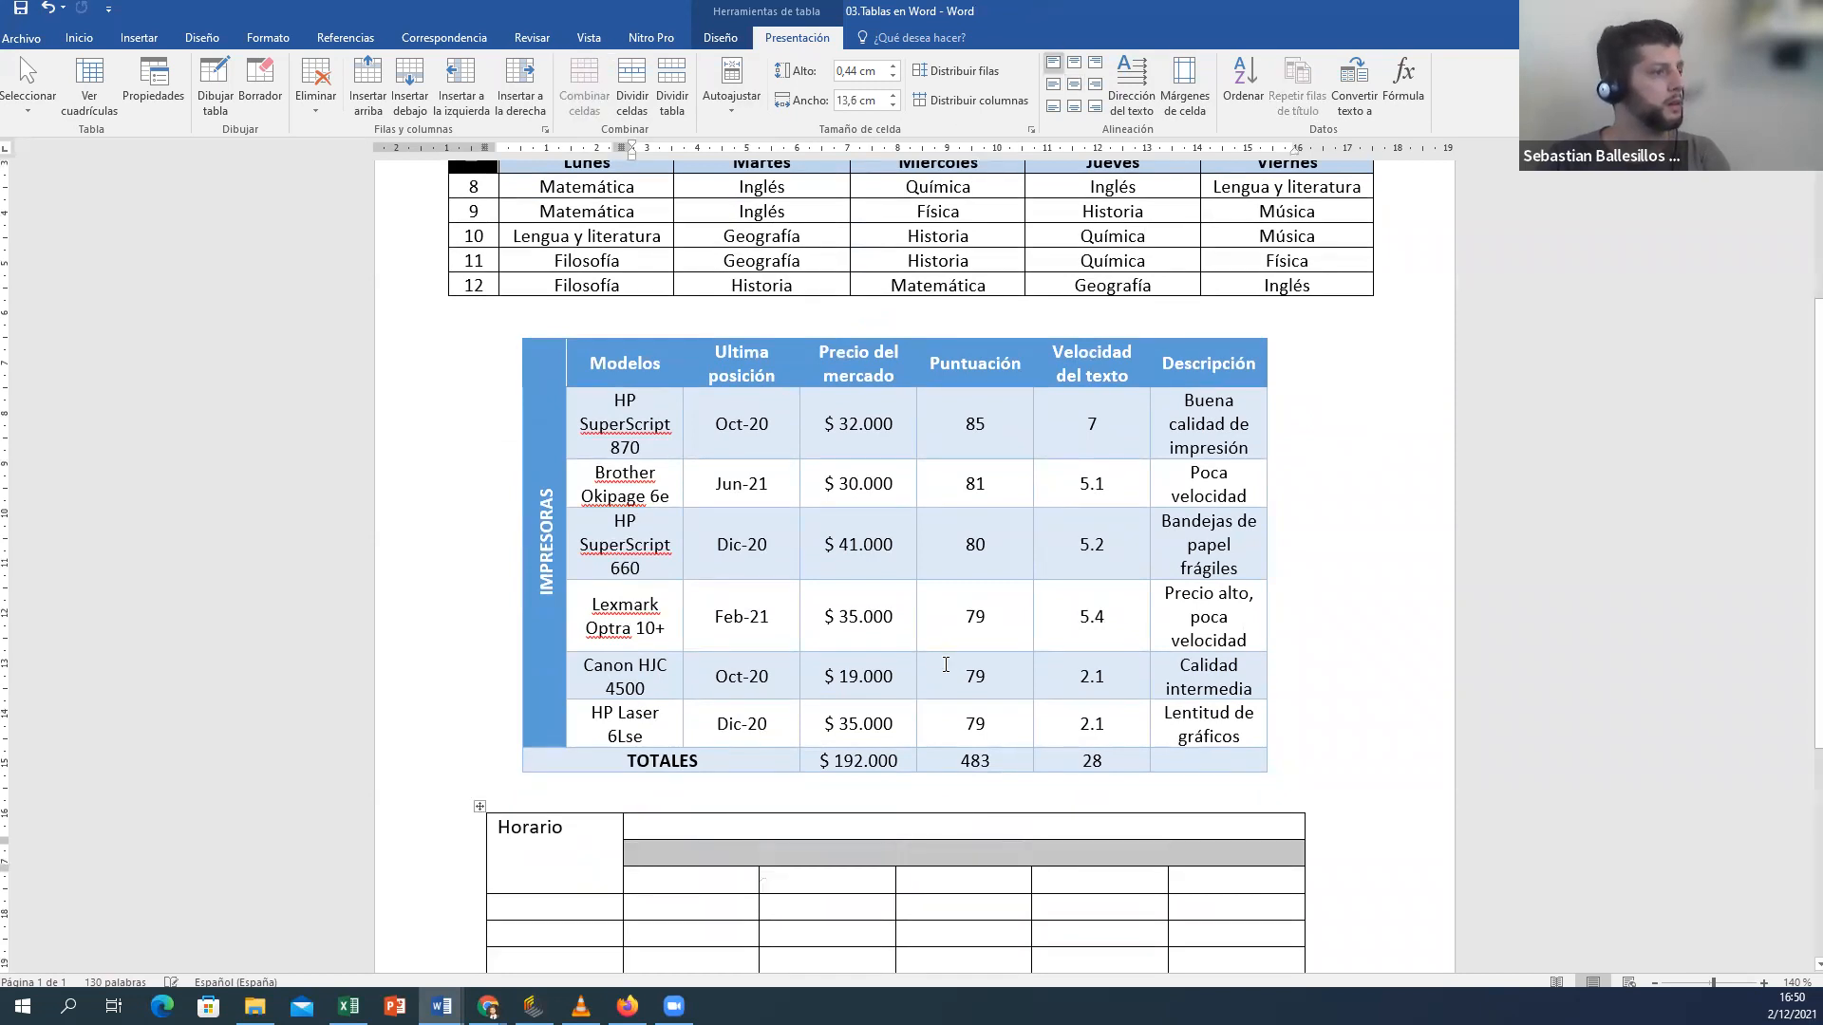
# Step: Fill the two merged header rows and the third row's first four day cells with placeholder text such as "sdfs" and "sdfsdf"
pyautogui.scroll(4, 945, 664)
pyautogui.scroll(-3, 897, 445)
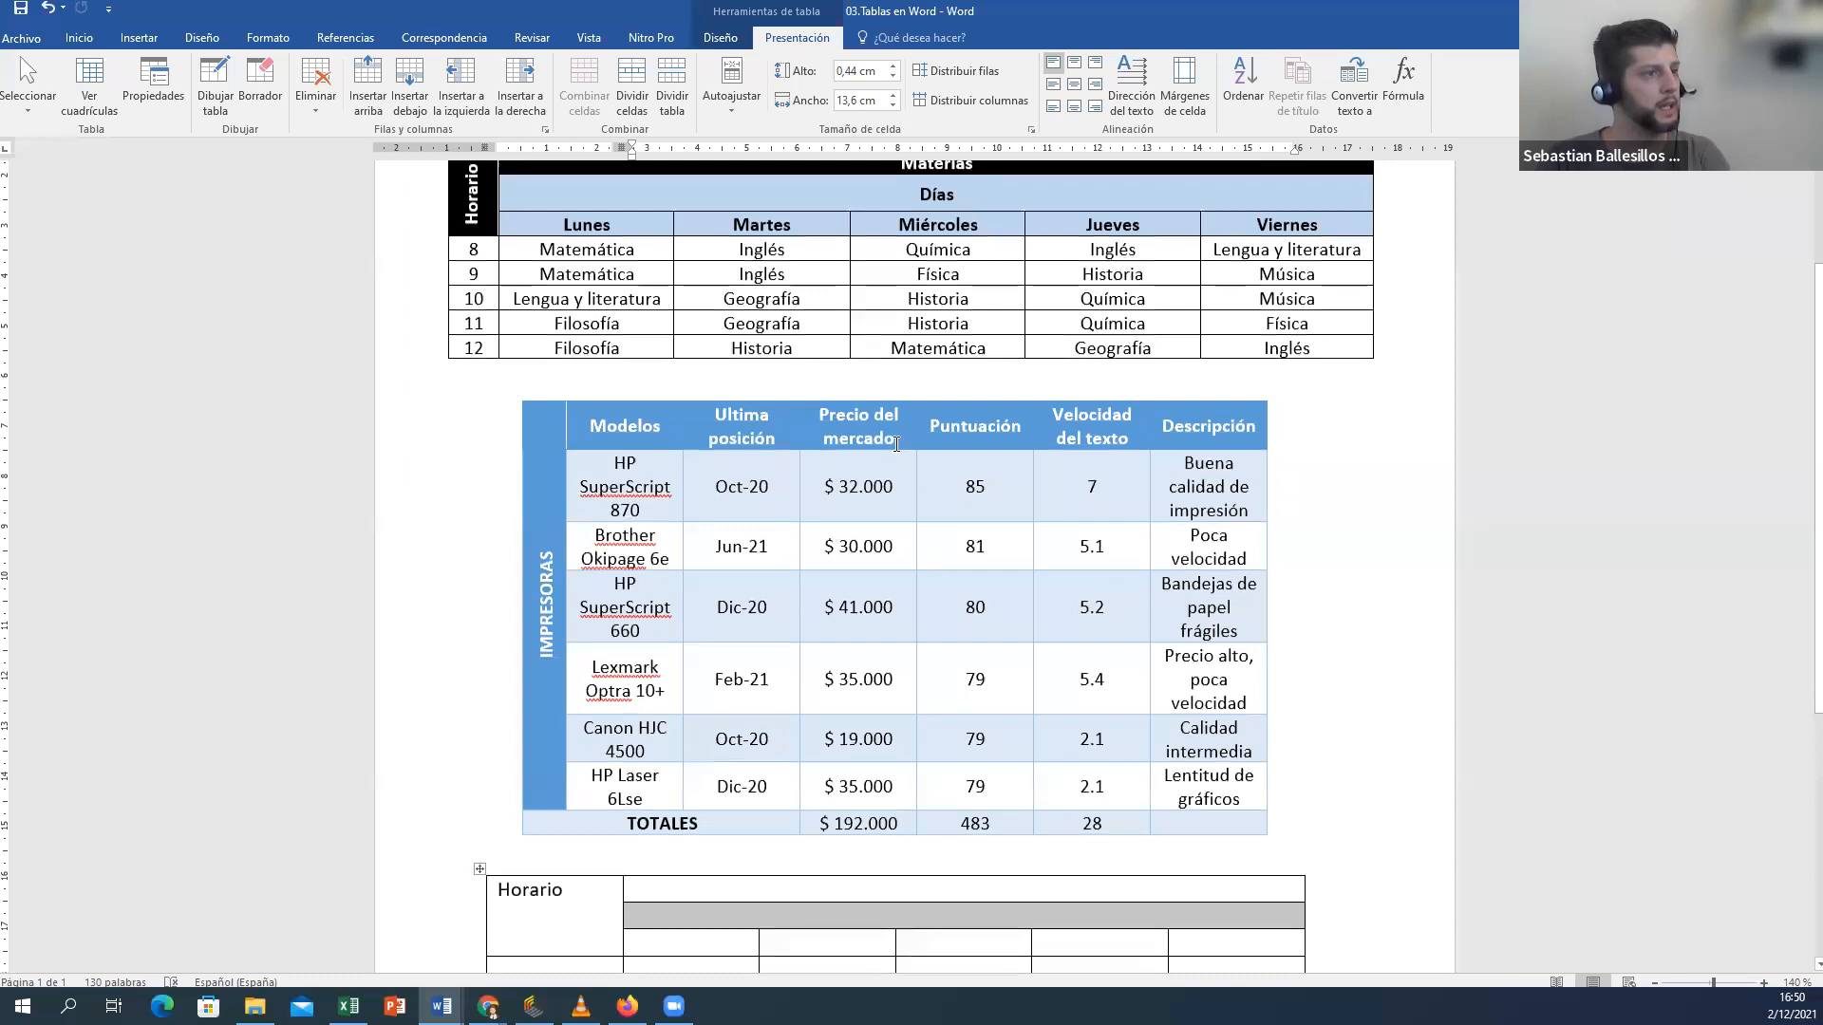
pyautogui.scroll(-3, 896, 444)
pyautogui.click(713, 766)
pyautogui.write('sdfs')
pyautogui.click(828, 759)
pyautogui.write('sdfsdf')
pyautogui.click(959, 755)
pyautogui.write('sdfsdf')
pyautogui.click(1116, 755)
pyautogui.write('sdfsdf')
pyautogui.click(1210, 757)
pyautogui.click(915, 696)
pyautogui.write('sdfsdf')
pyautogui.click(655, 727)
pyautogui.write('sdfsdf')
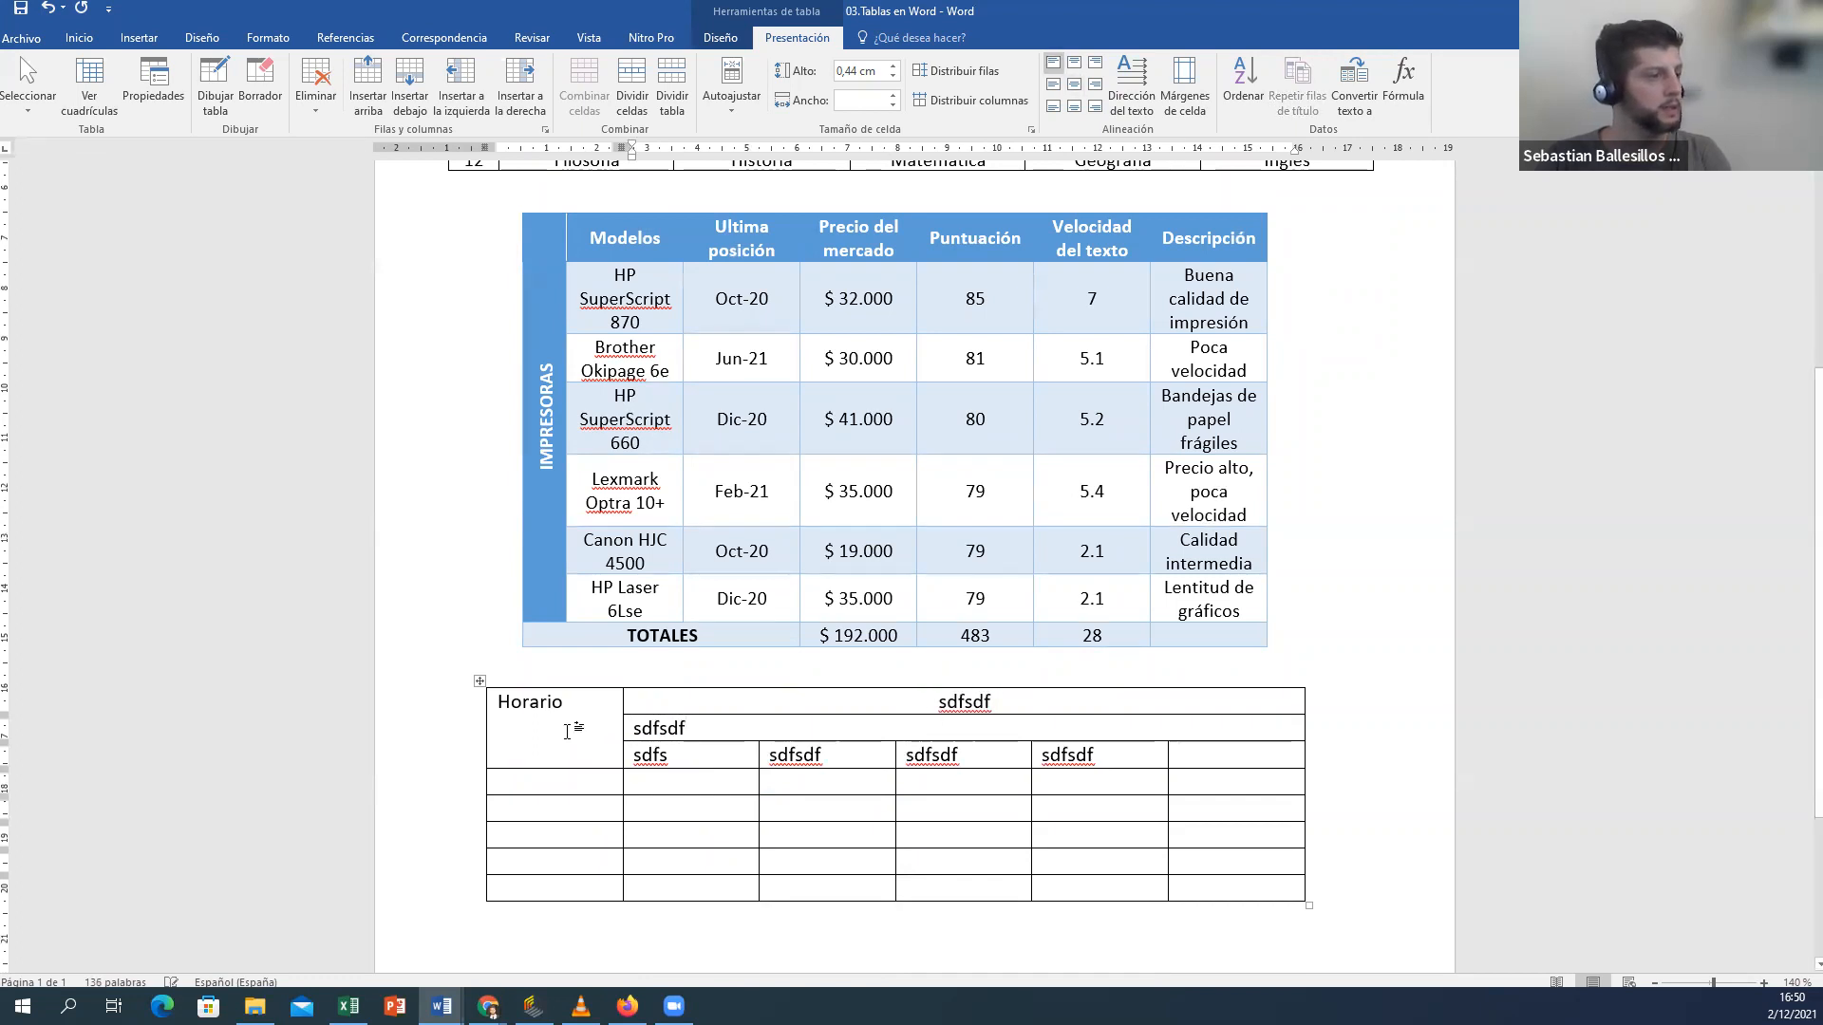
# Step: Rotate the "Horario" text to read bottom to top and heighten the third row to about 0.95 cm so the word fits
pyautogui.doubleClick(492, 714)
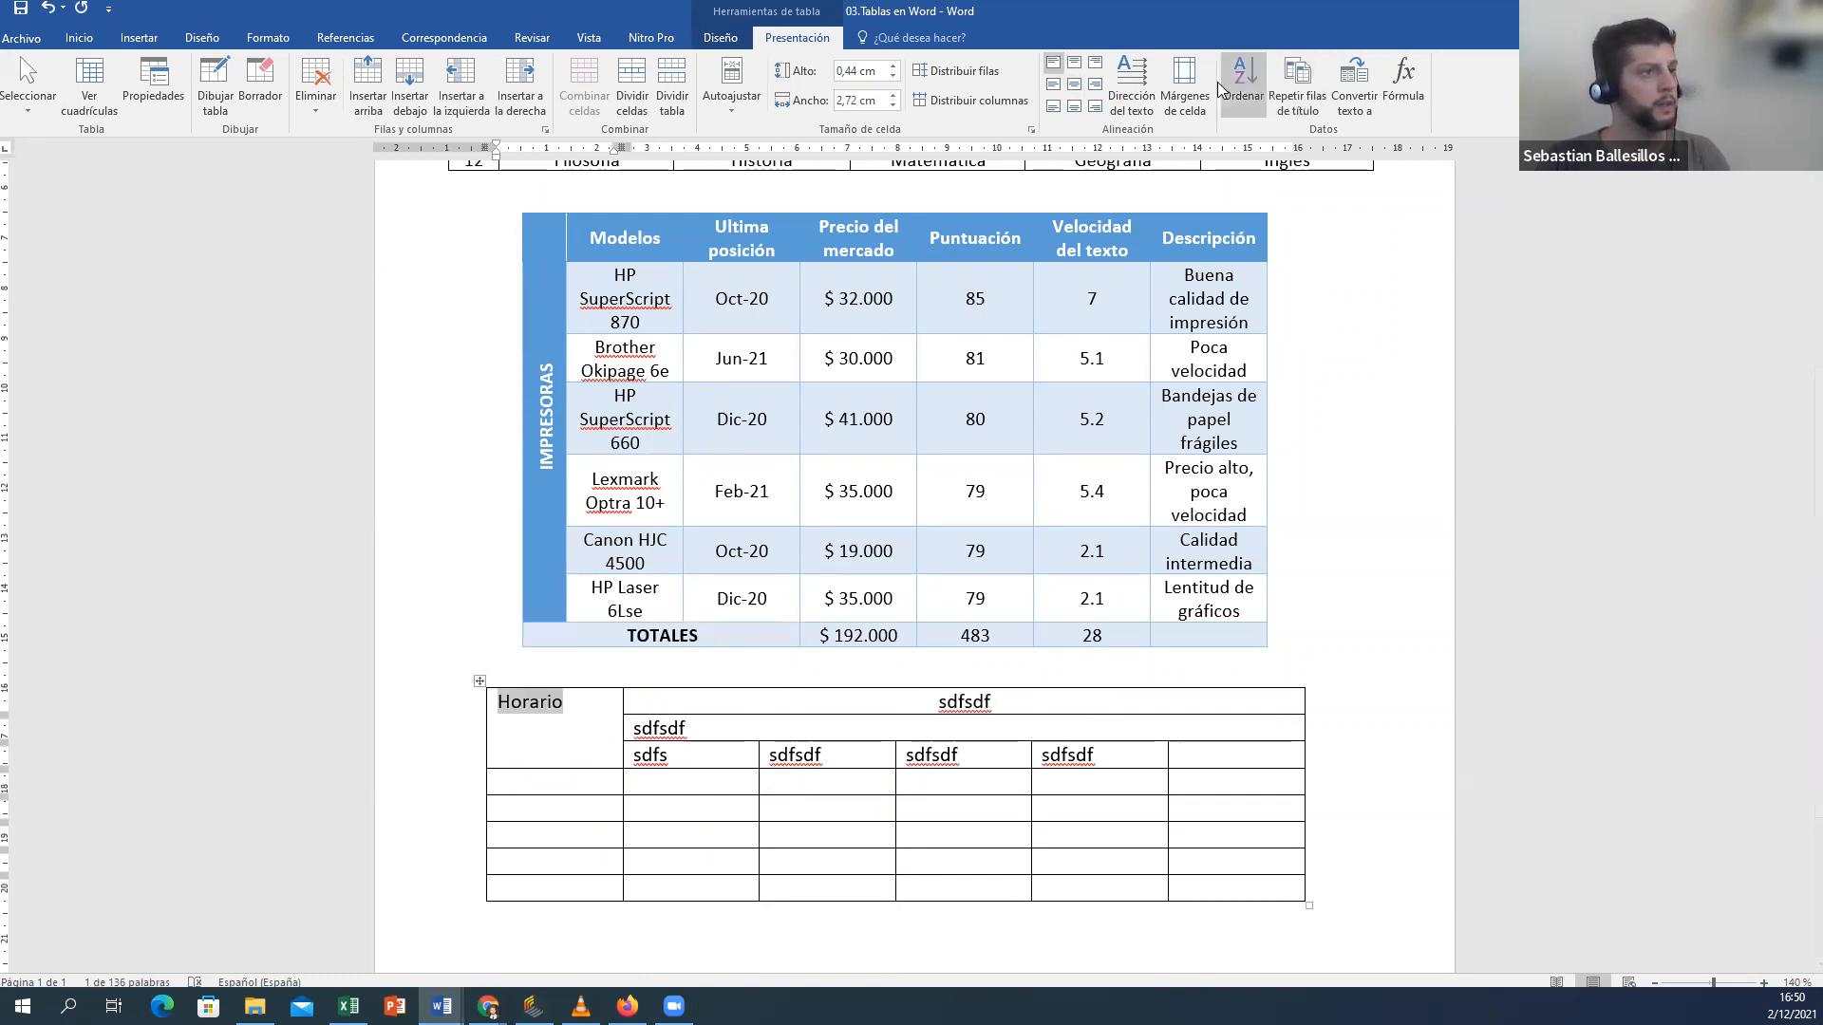
pyautogui.click(1142, 100)
pyautogui.click(1142, 100)
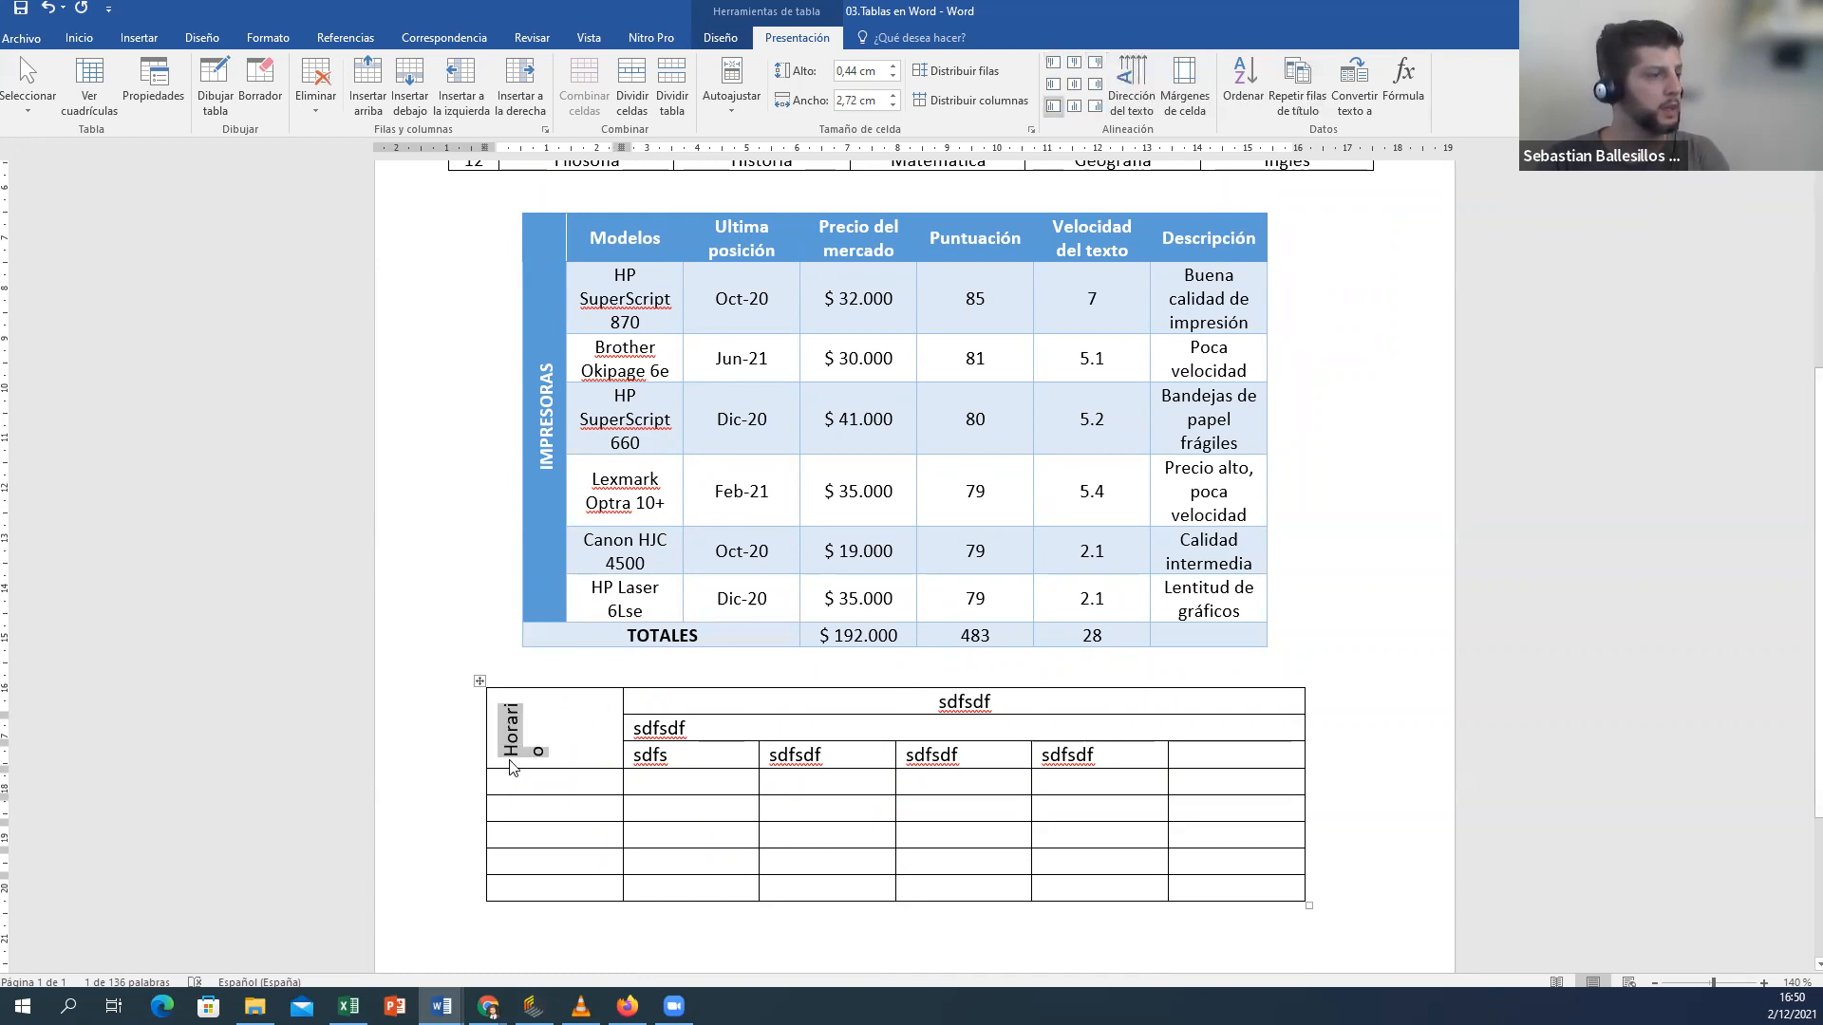
pyautogui.click(511, 791)
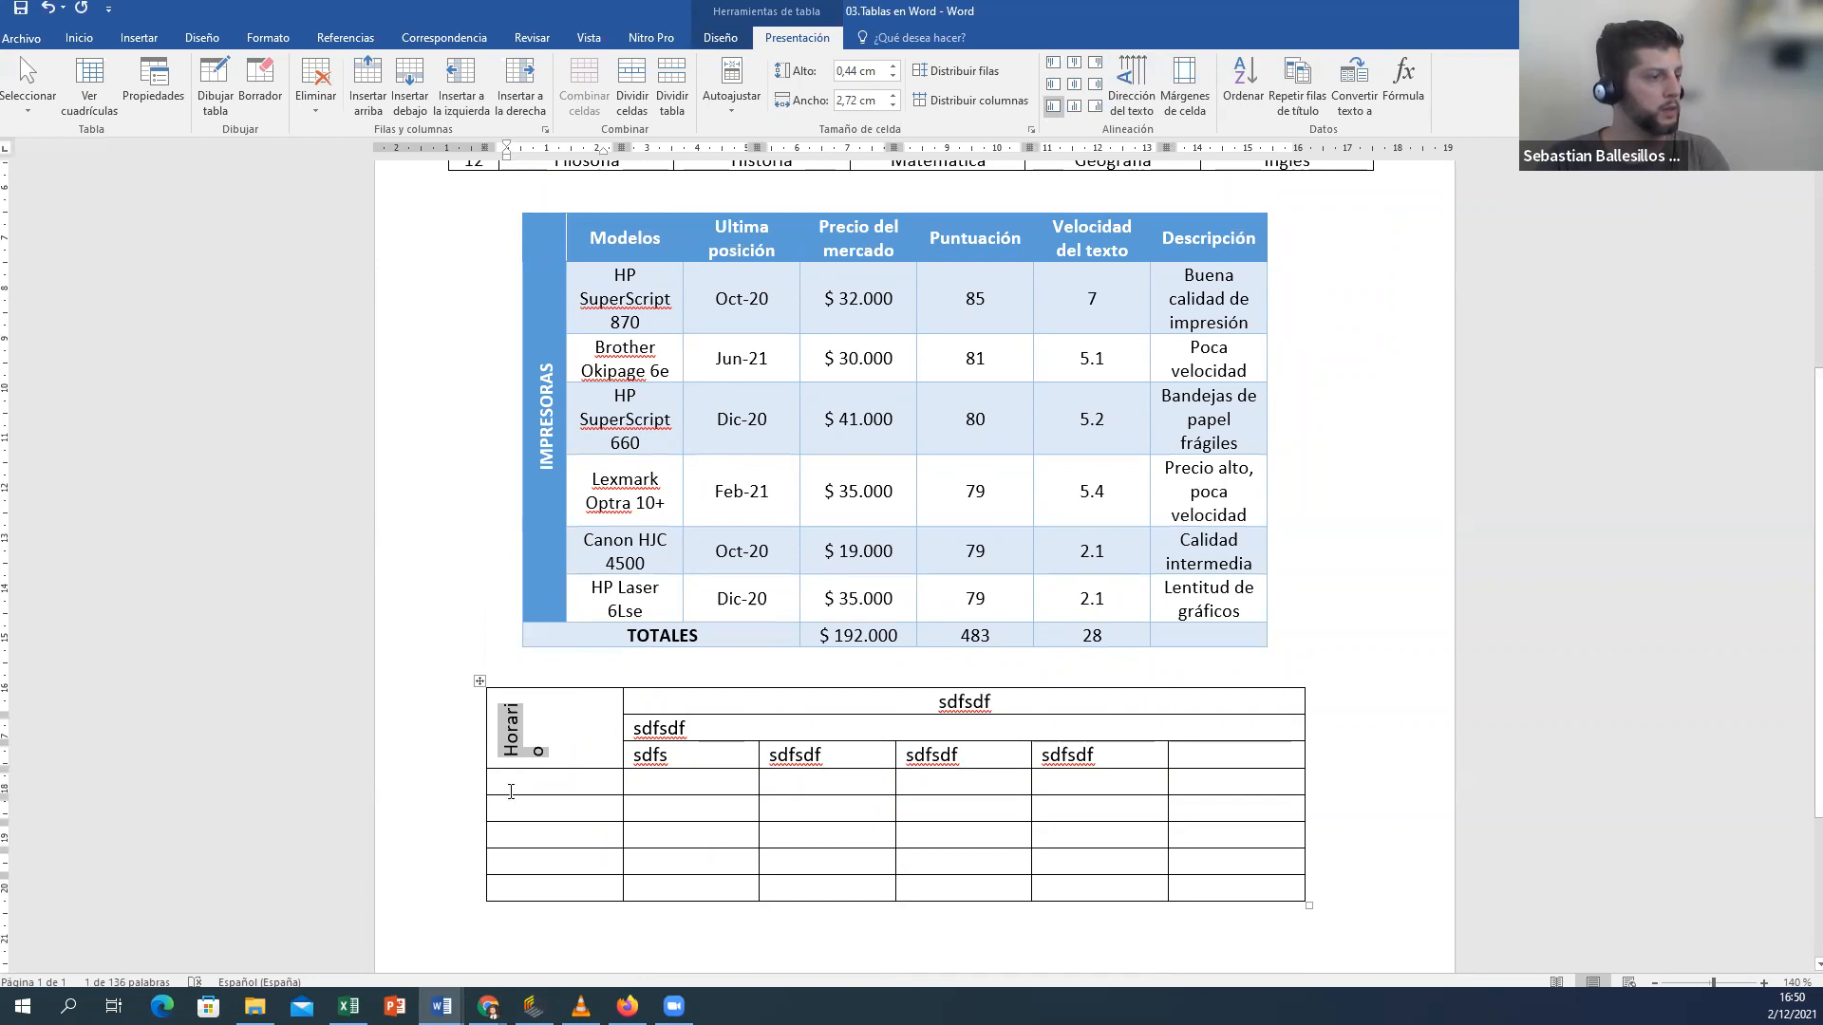
pyautogui.moveTo(515, 769); pyautogui.dragTo(516, 789)
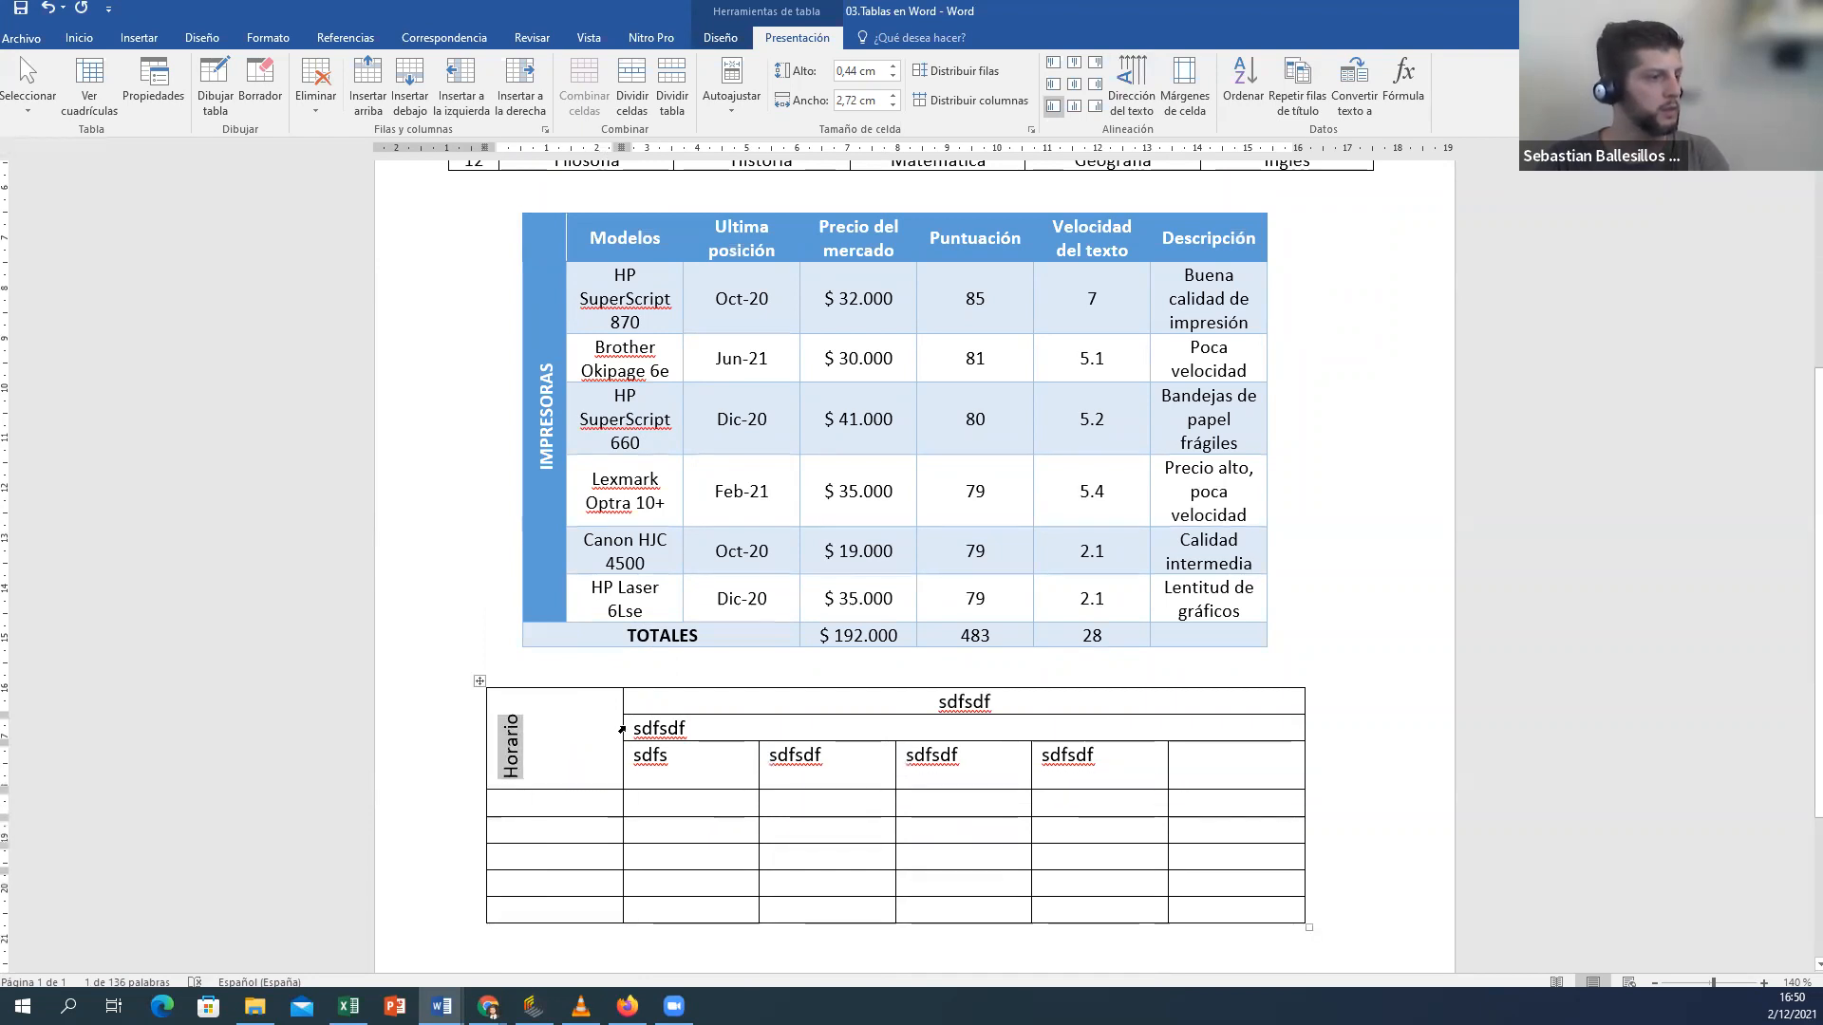
# Step: Try to autofit the new table's columns to their contents and undo the change
pyautogui.click(737, 99)
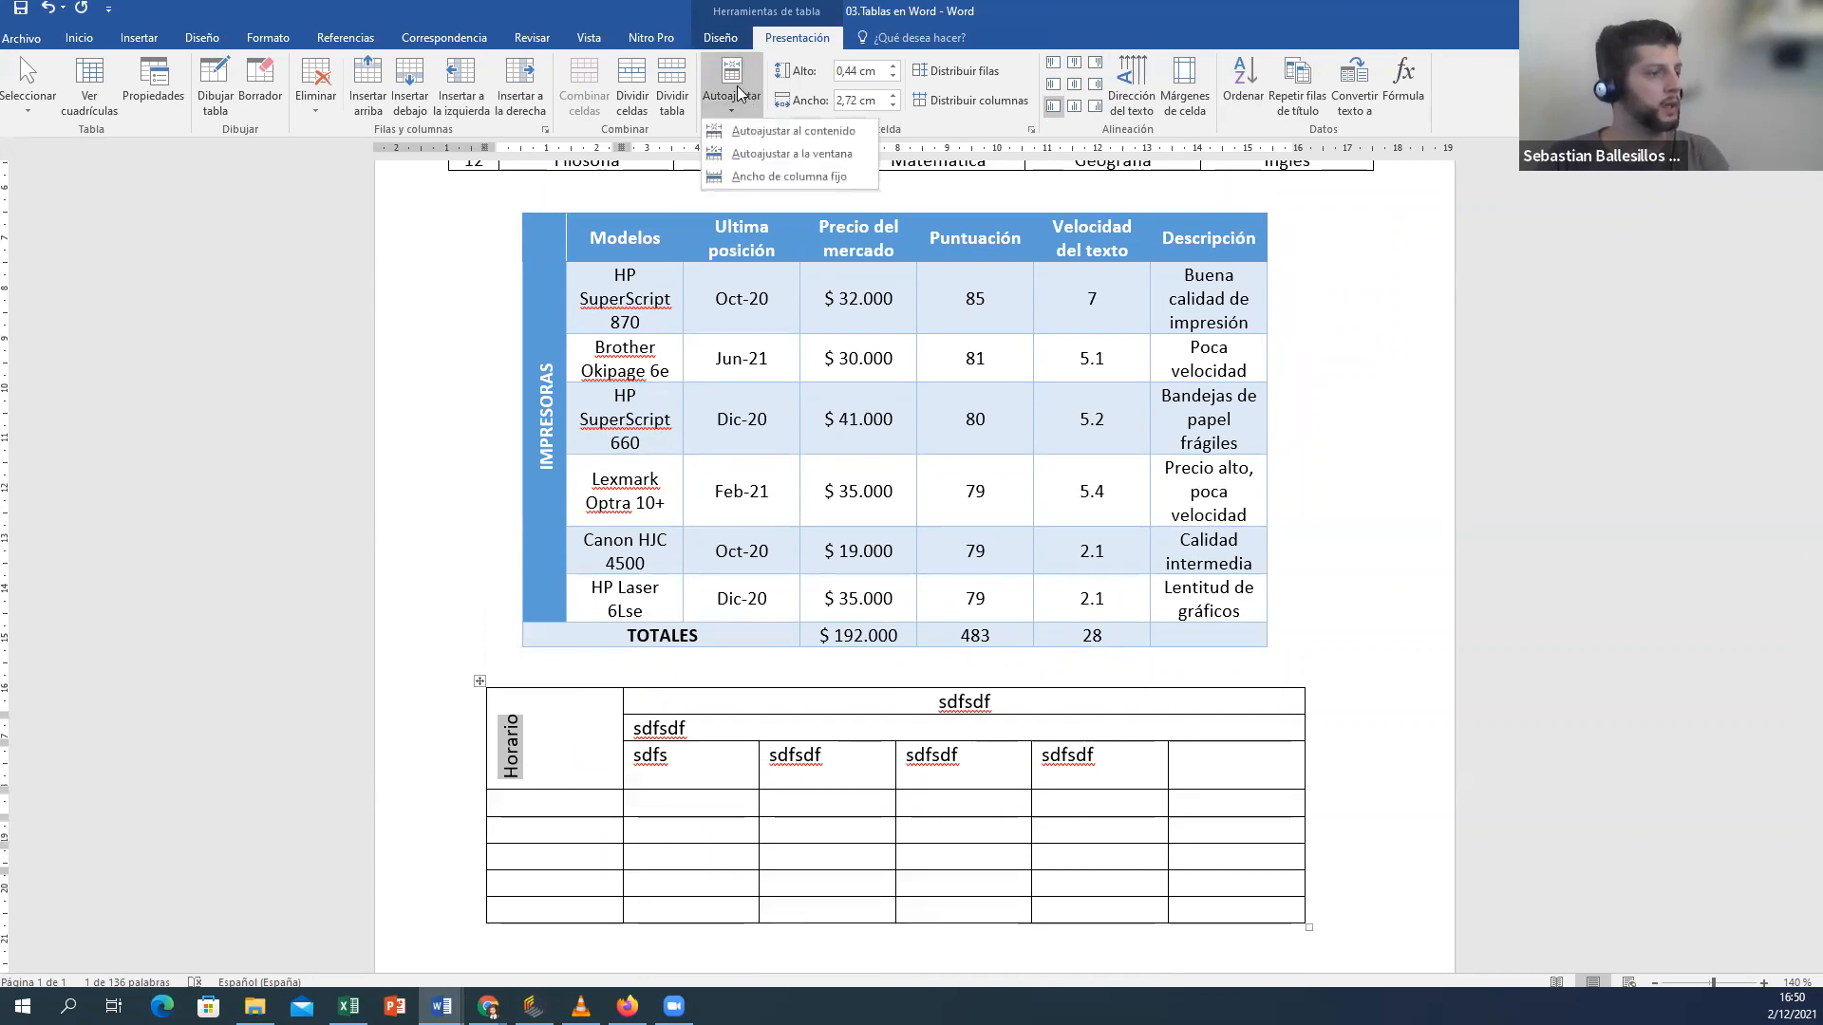
pyautogui.click(745, 133)
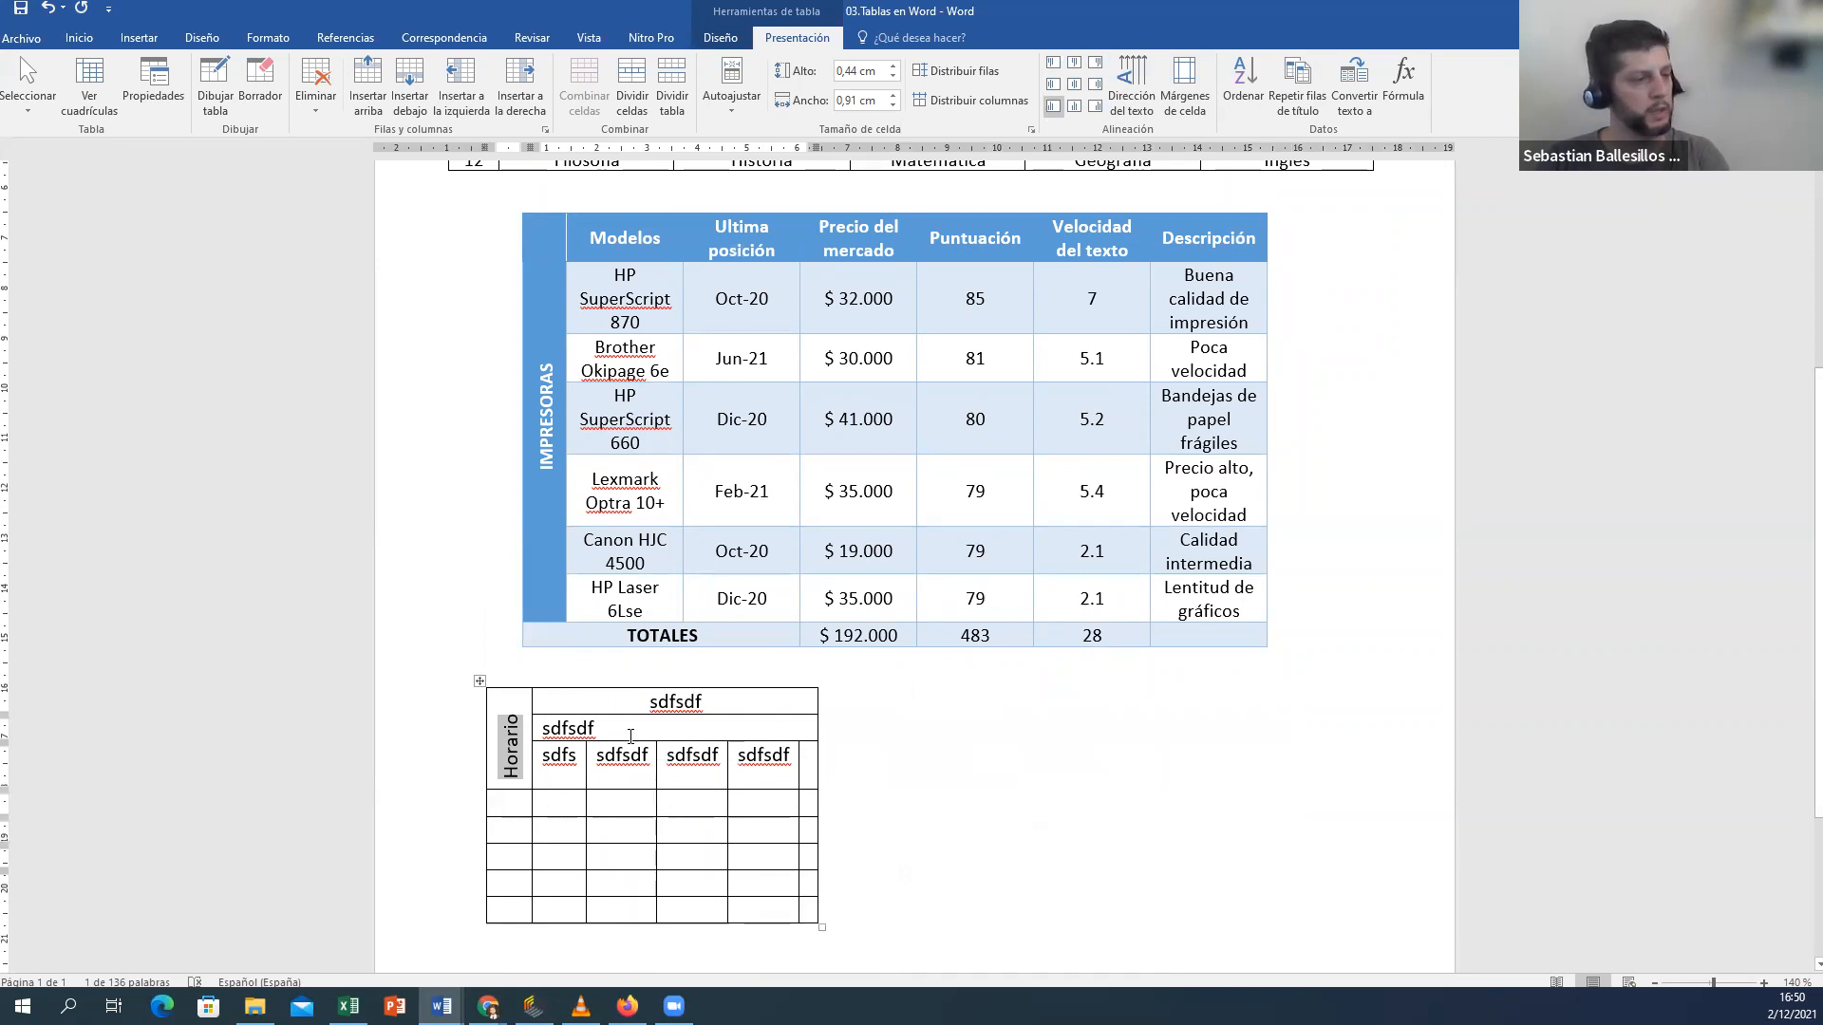
pyautogui.hotkey('ctrl', 'z')
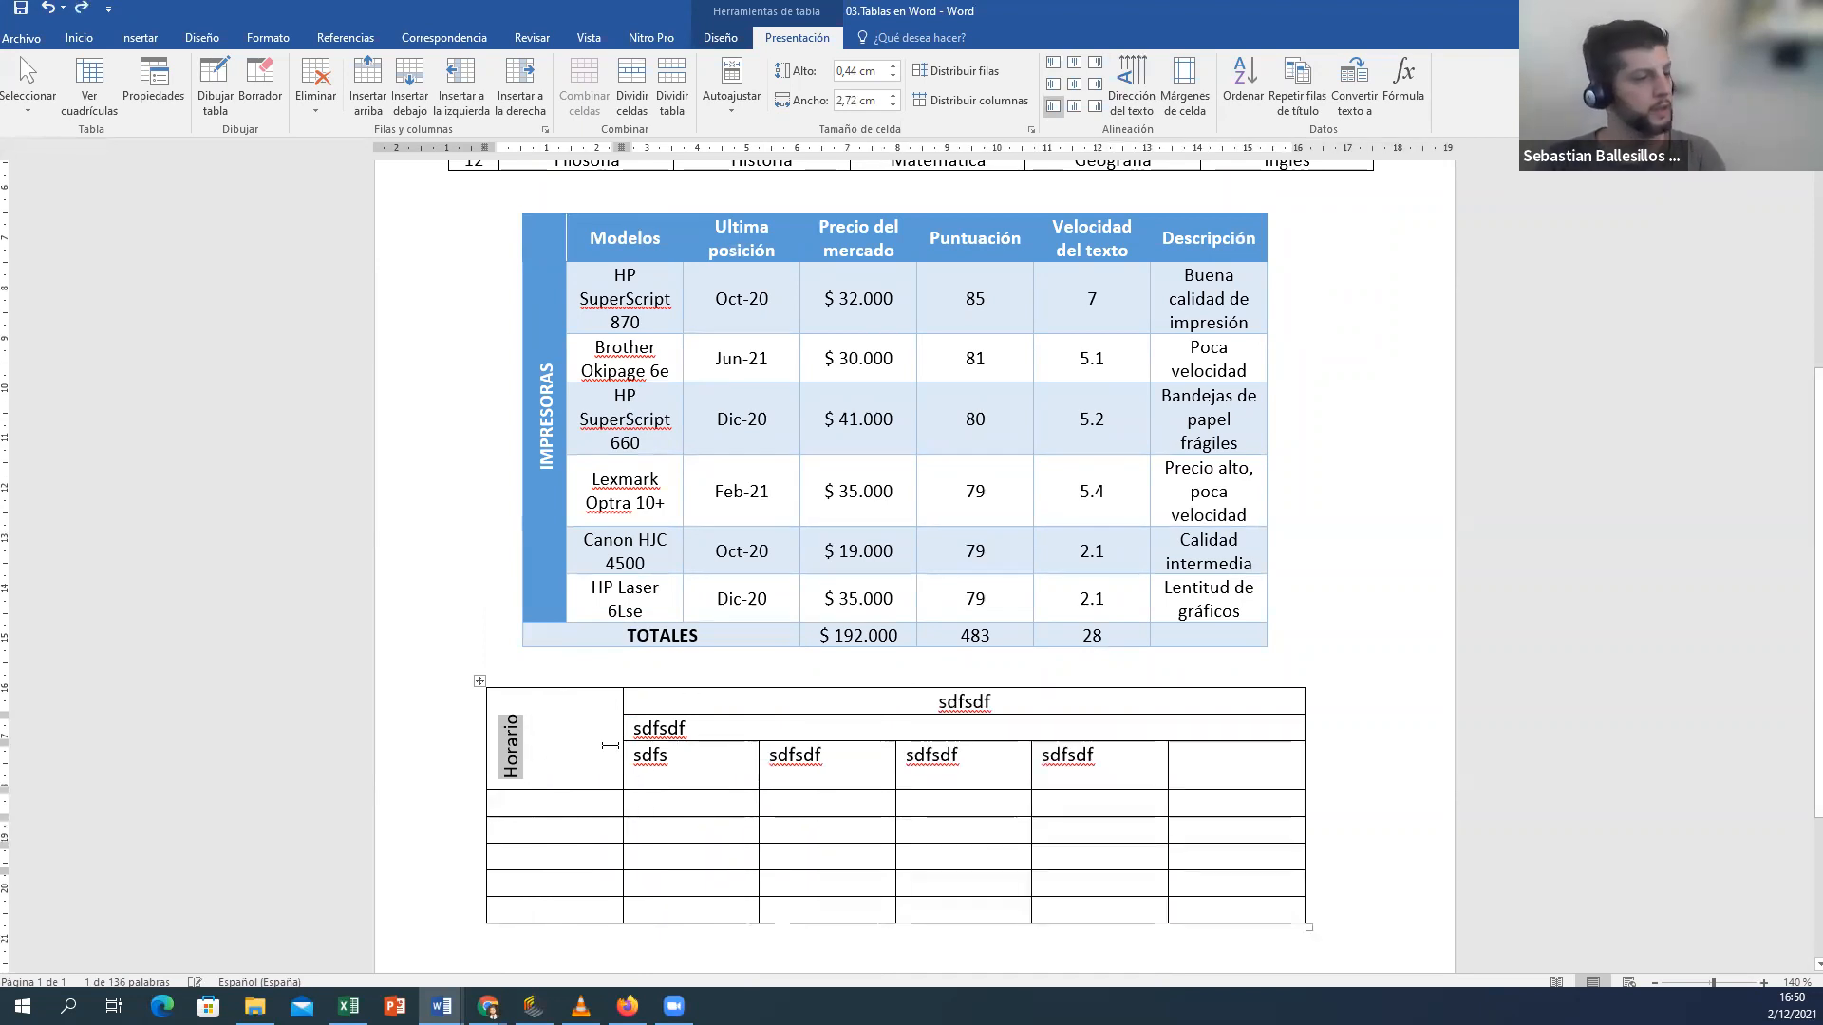
# Step: Narrow the new table's first column to closely fit the vertical "Horario" text
pyautogui.click(546, 723)
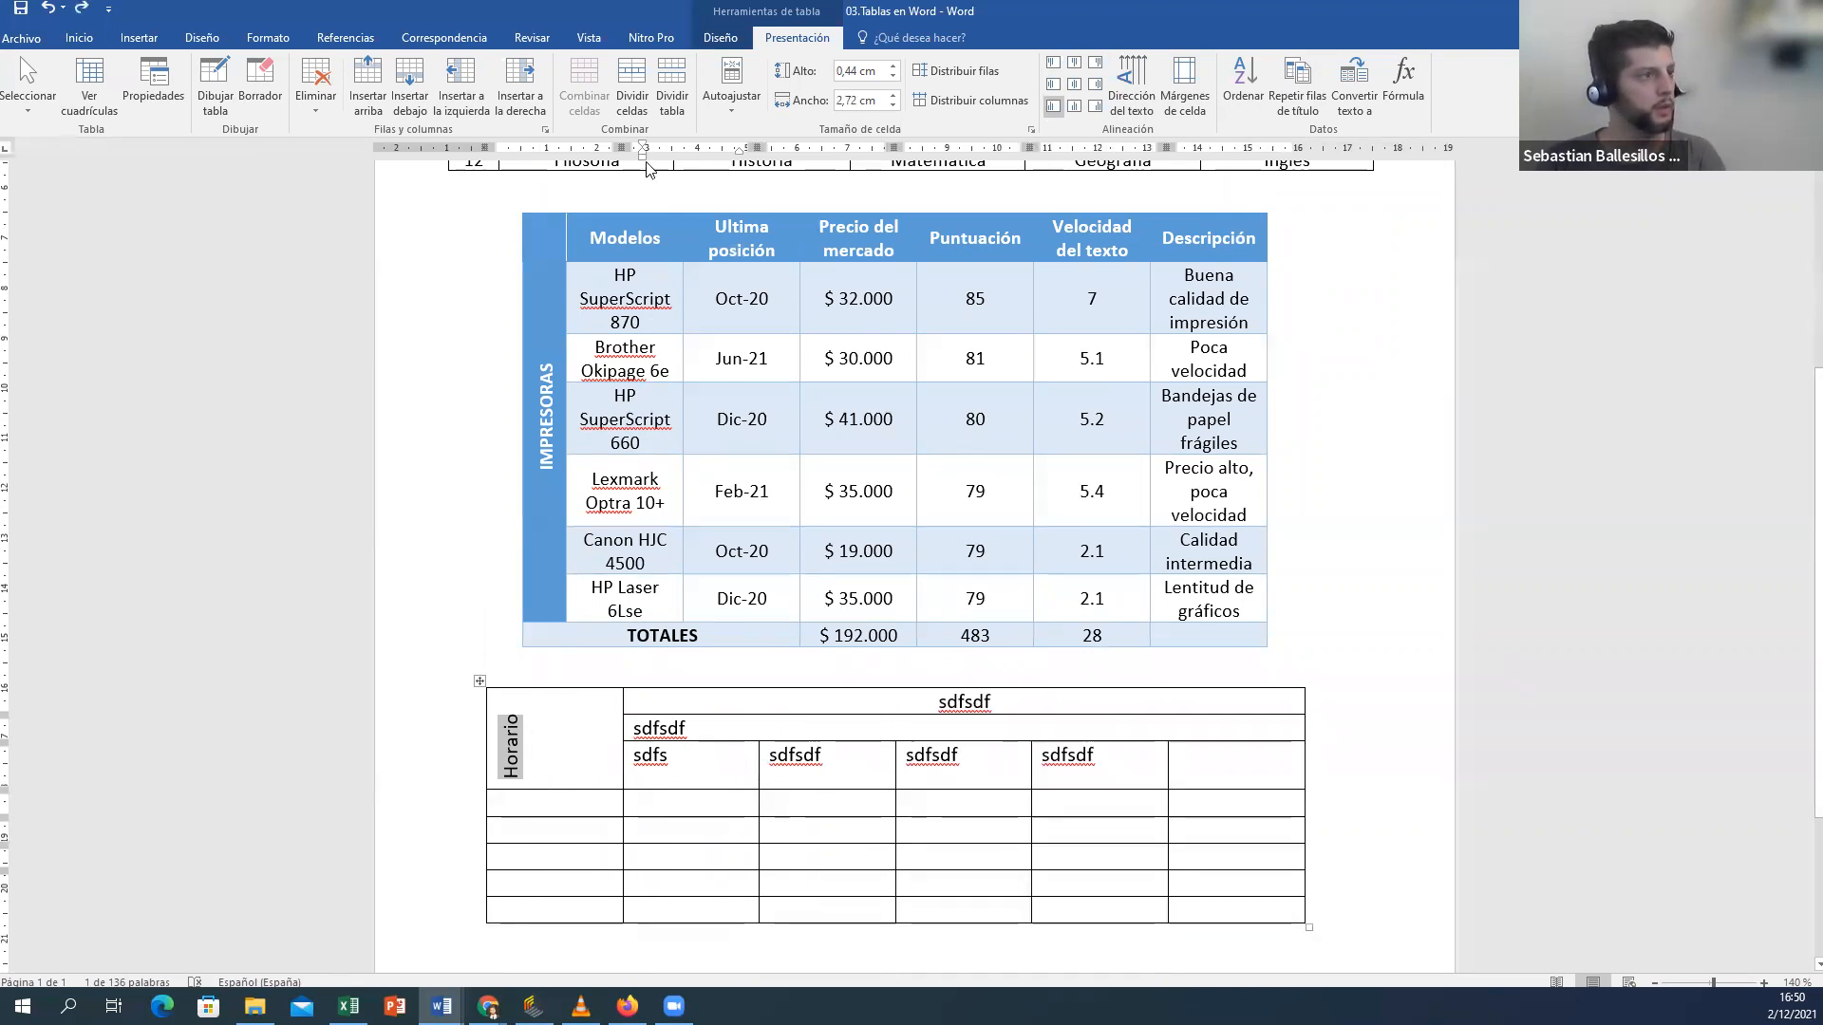
pyautogui.moveTo(622, 147); pyautogui.dragTo(549, 149)
pyautogui.click(1145, 775)
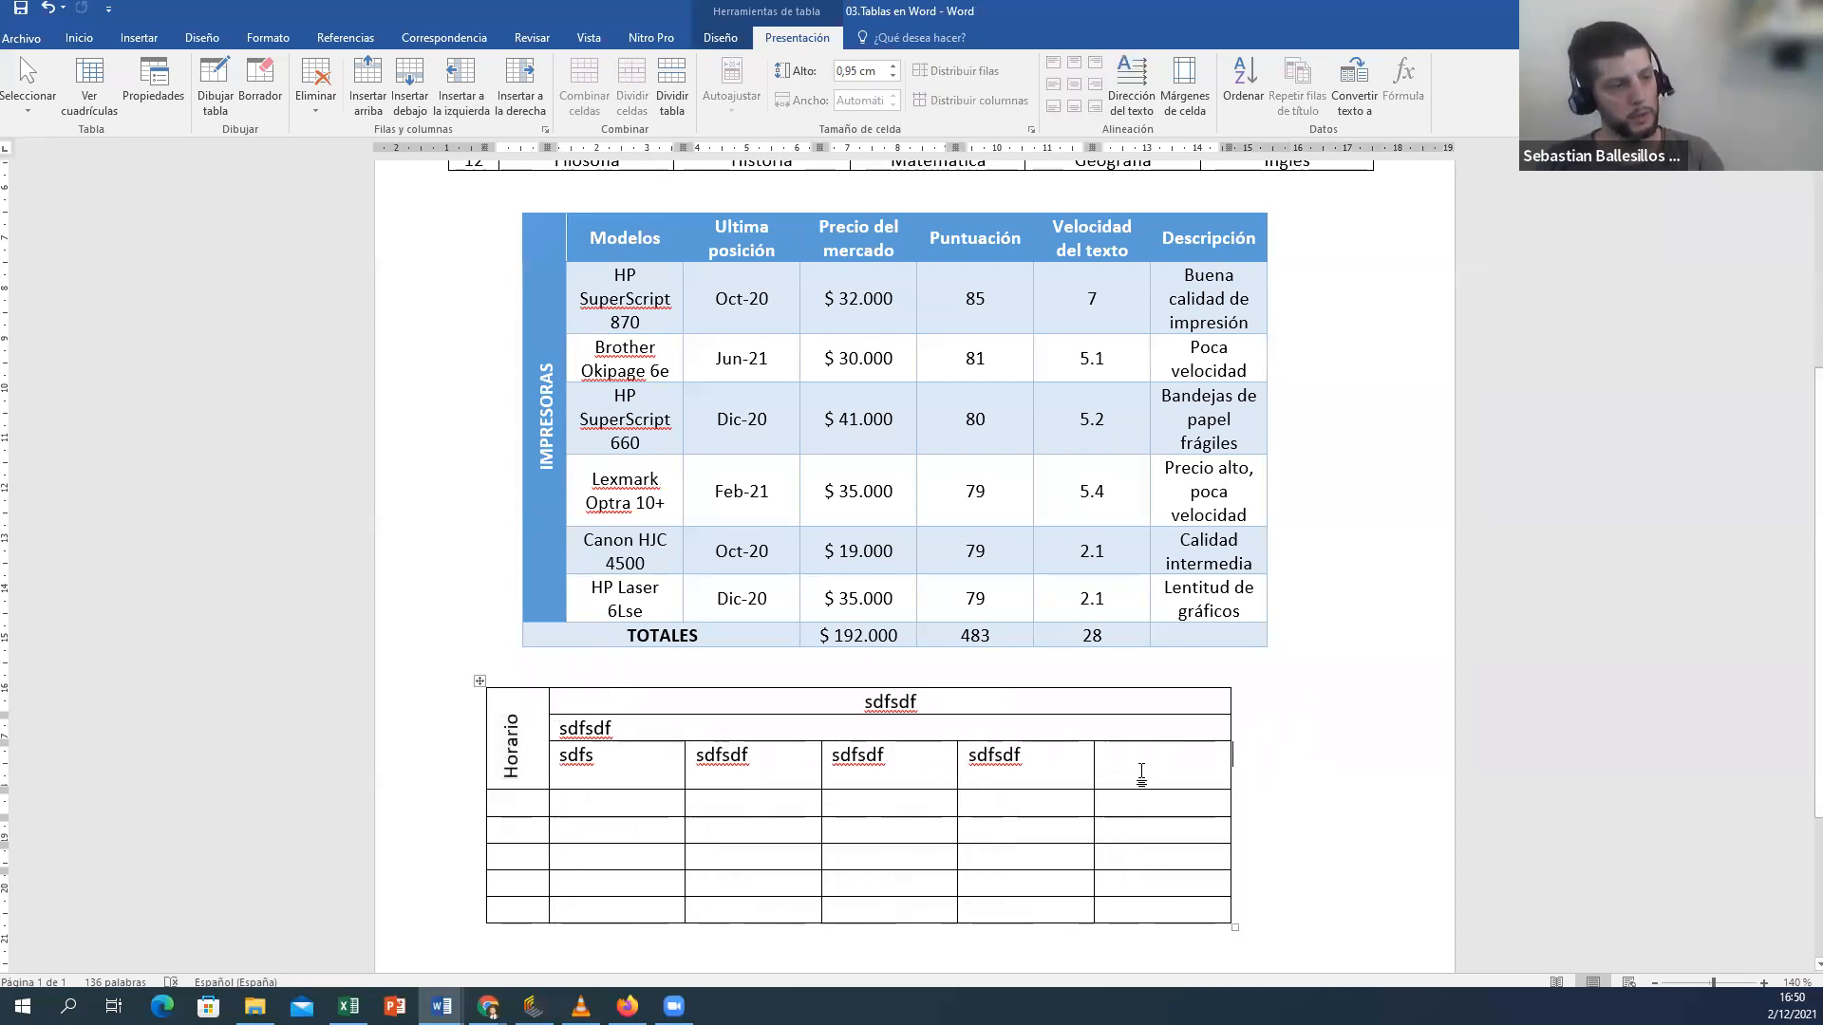
pyautogui.click(924, 799)
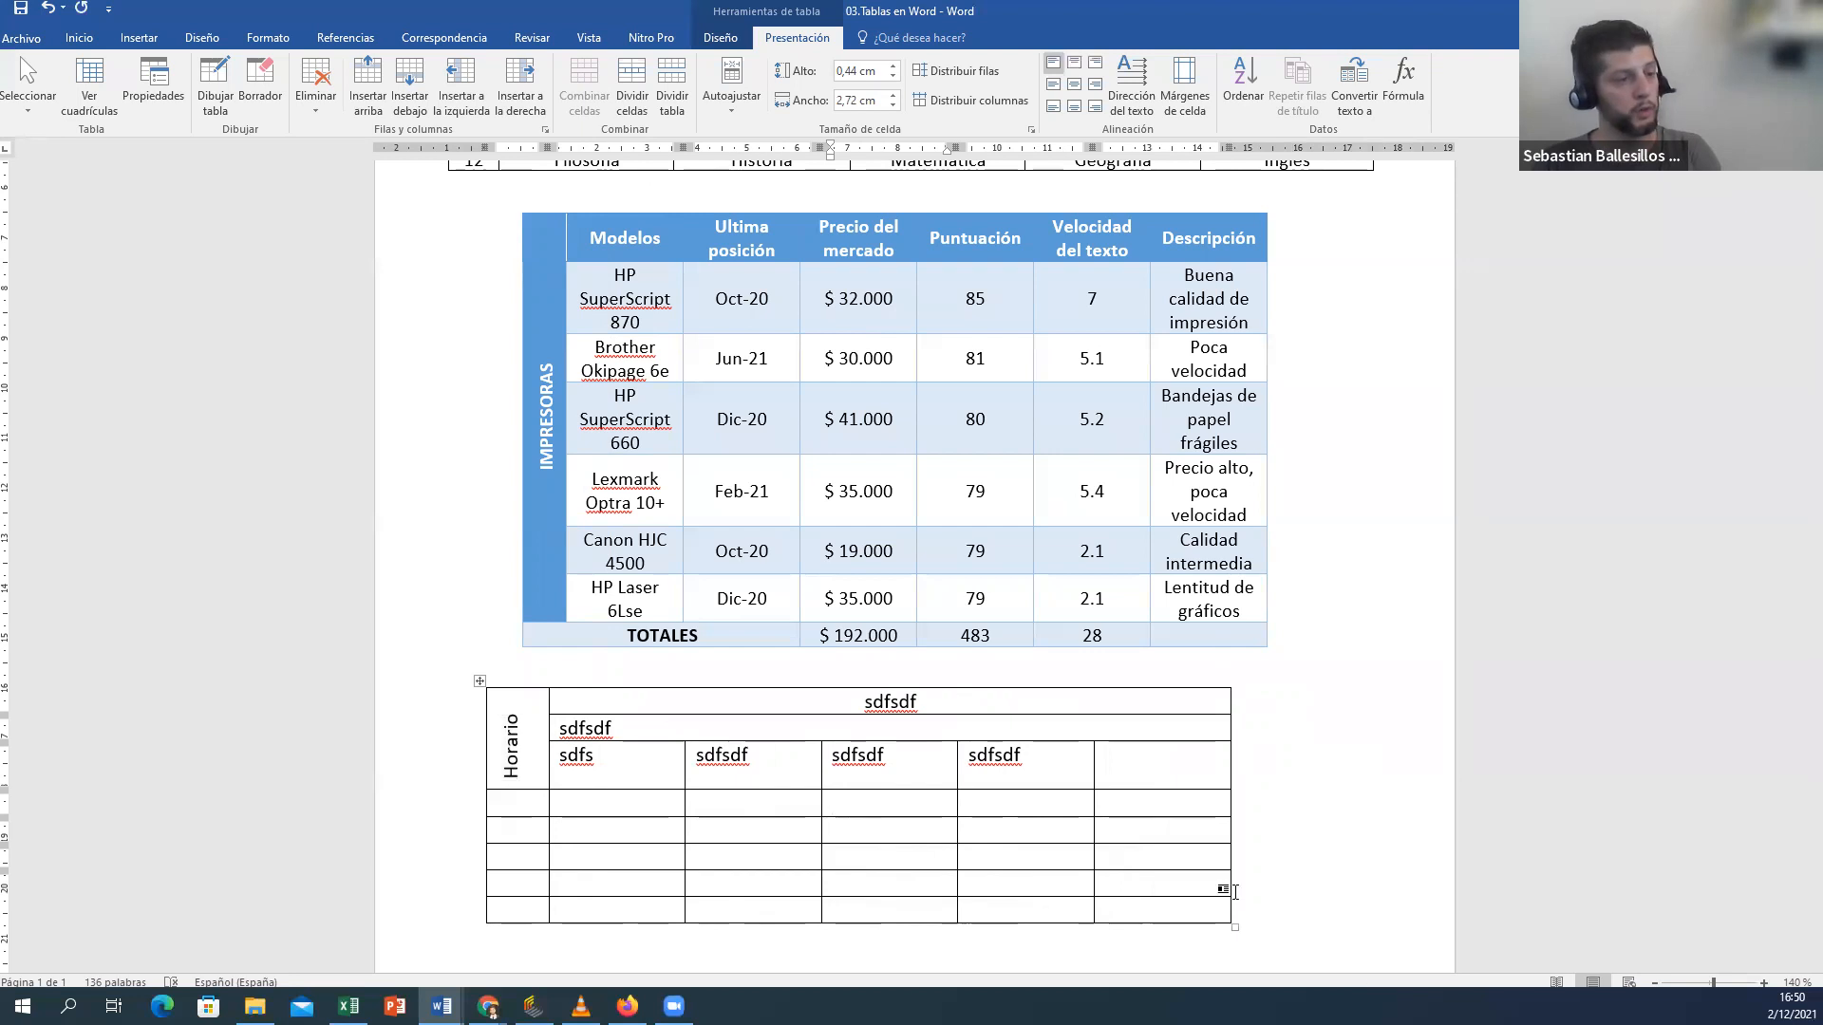
# Step: Preview the built-in table styles on the entire new table and leave the gallery without applying one
pyautogui.scroll(3, 1084, 882)
pyautogui.scroll(-3, 1085, 882)
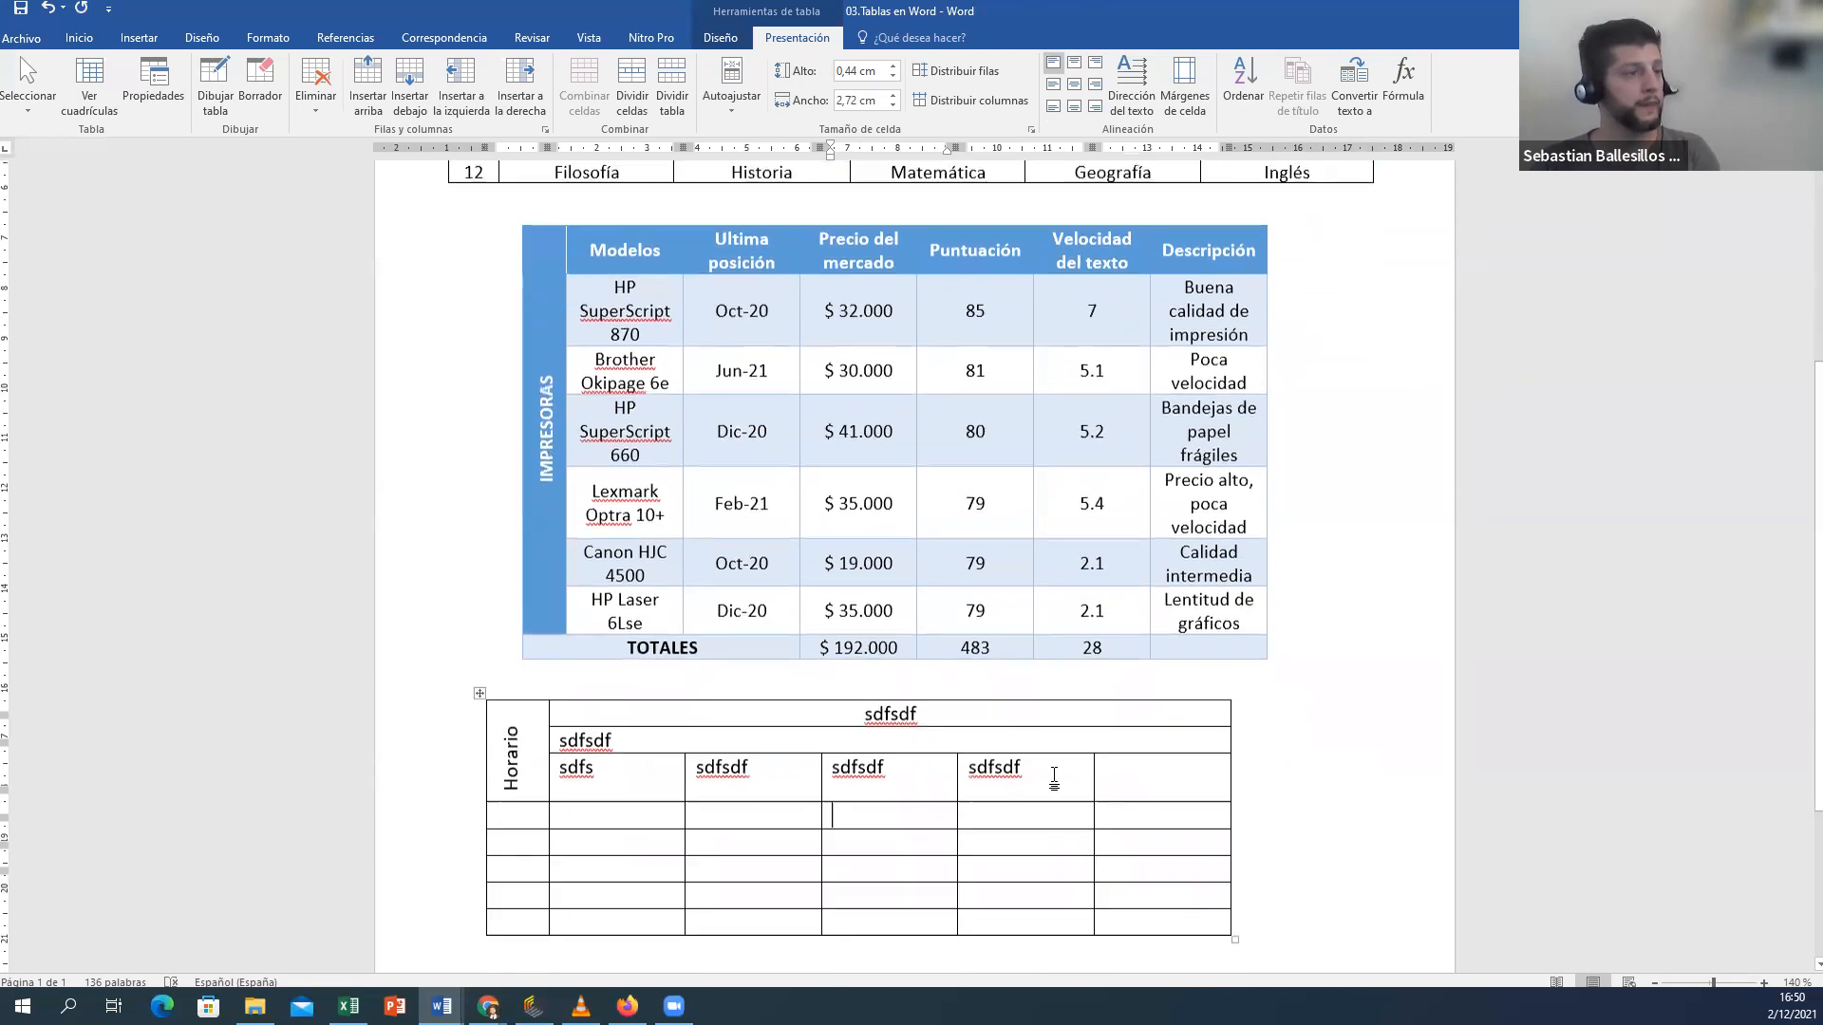
pyautogui.click(477, 681)
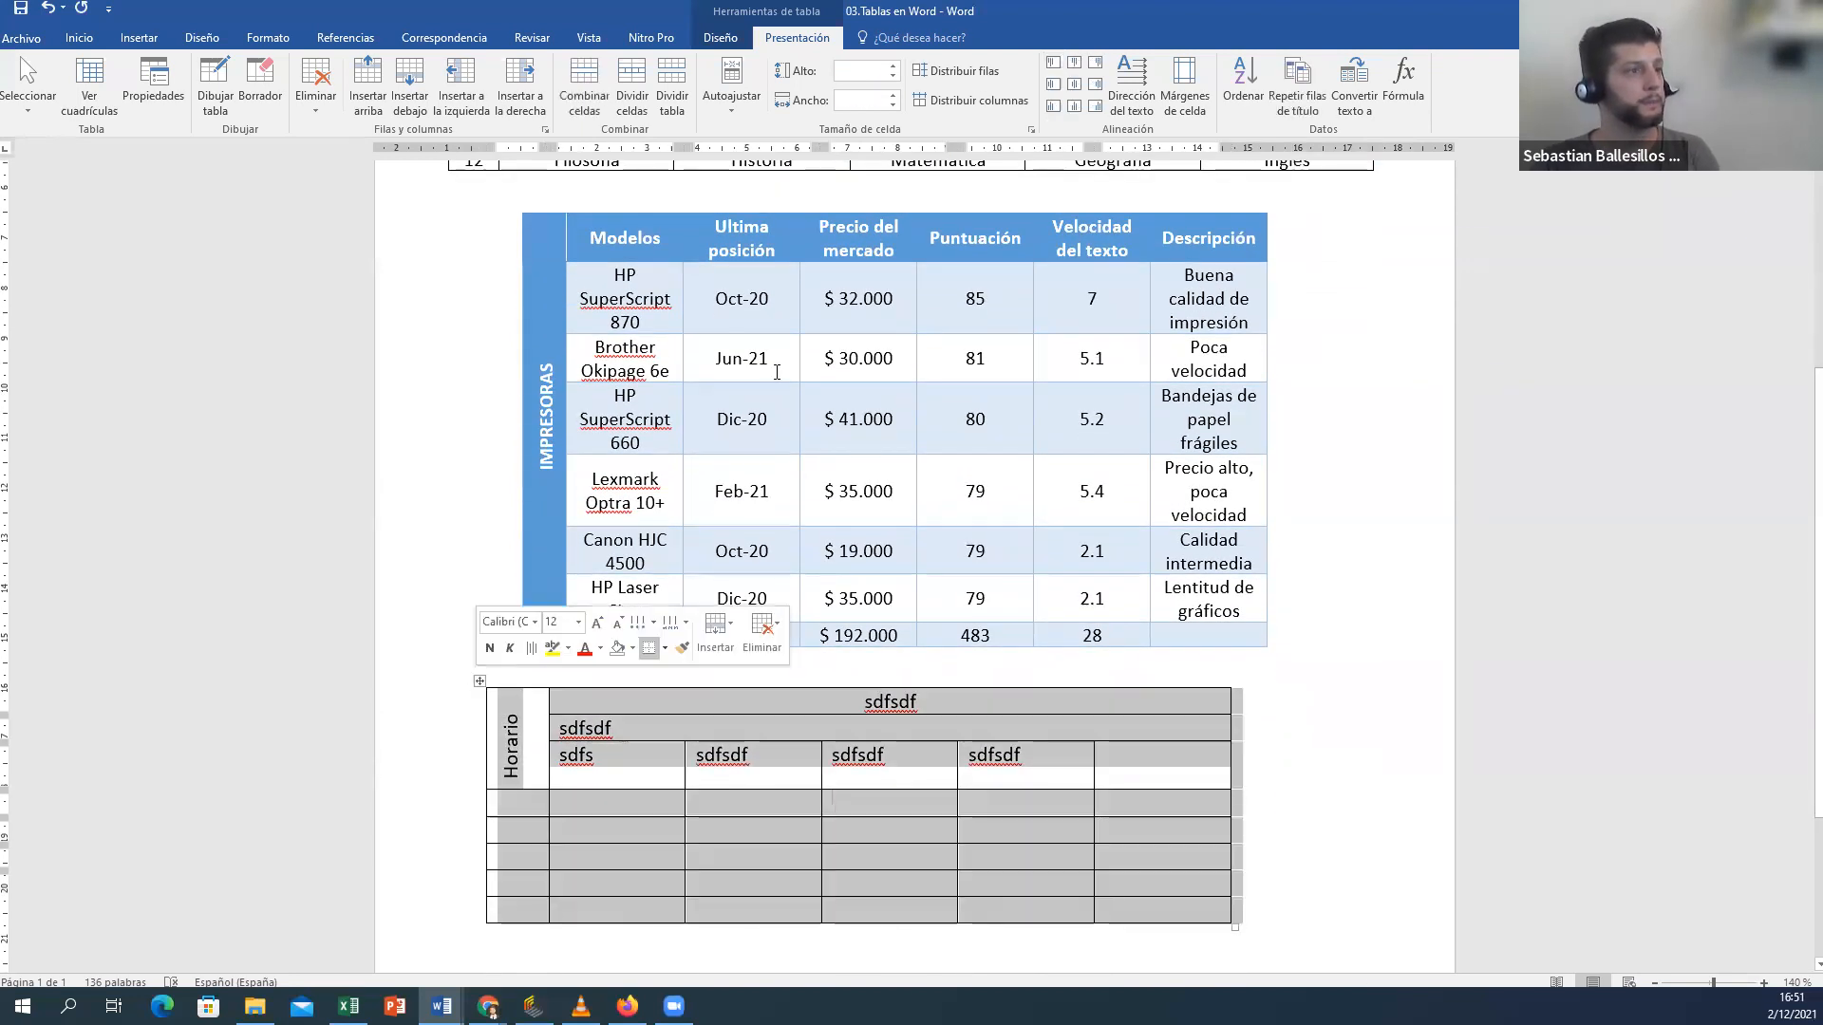
pyautogui.click(722, 38)
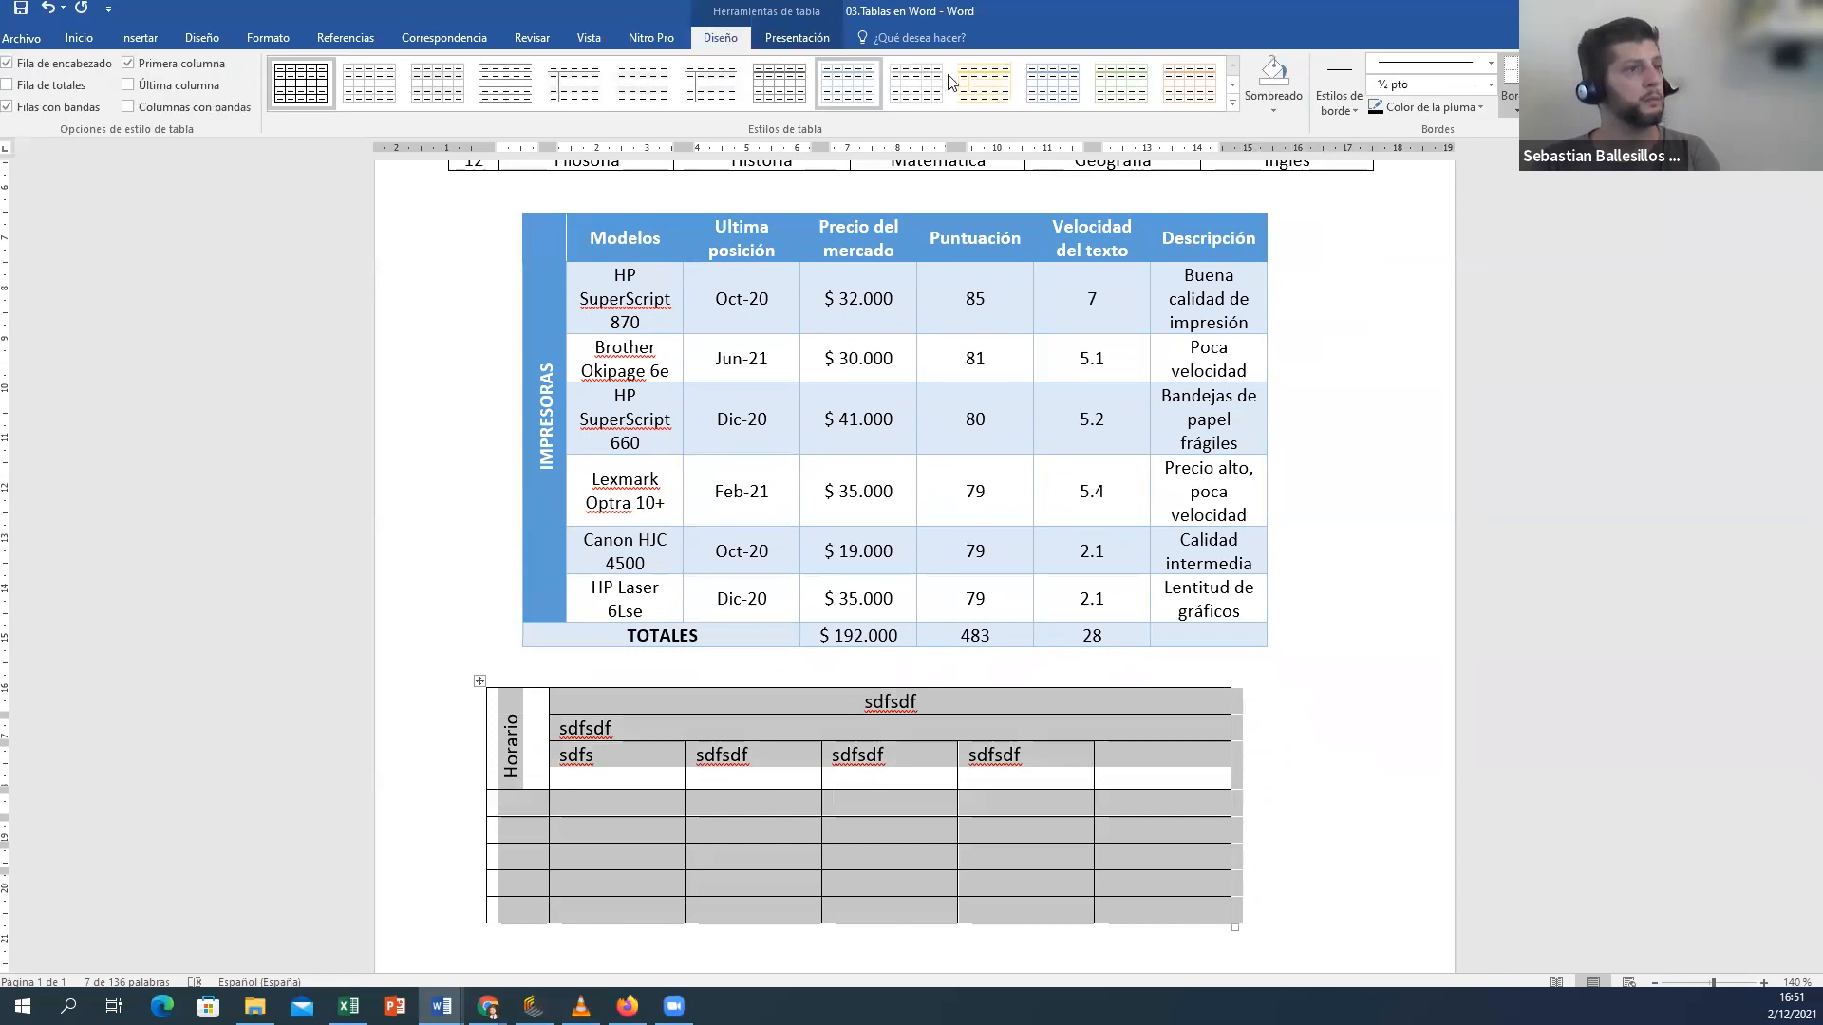
pyautogui.click(1232, 103)
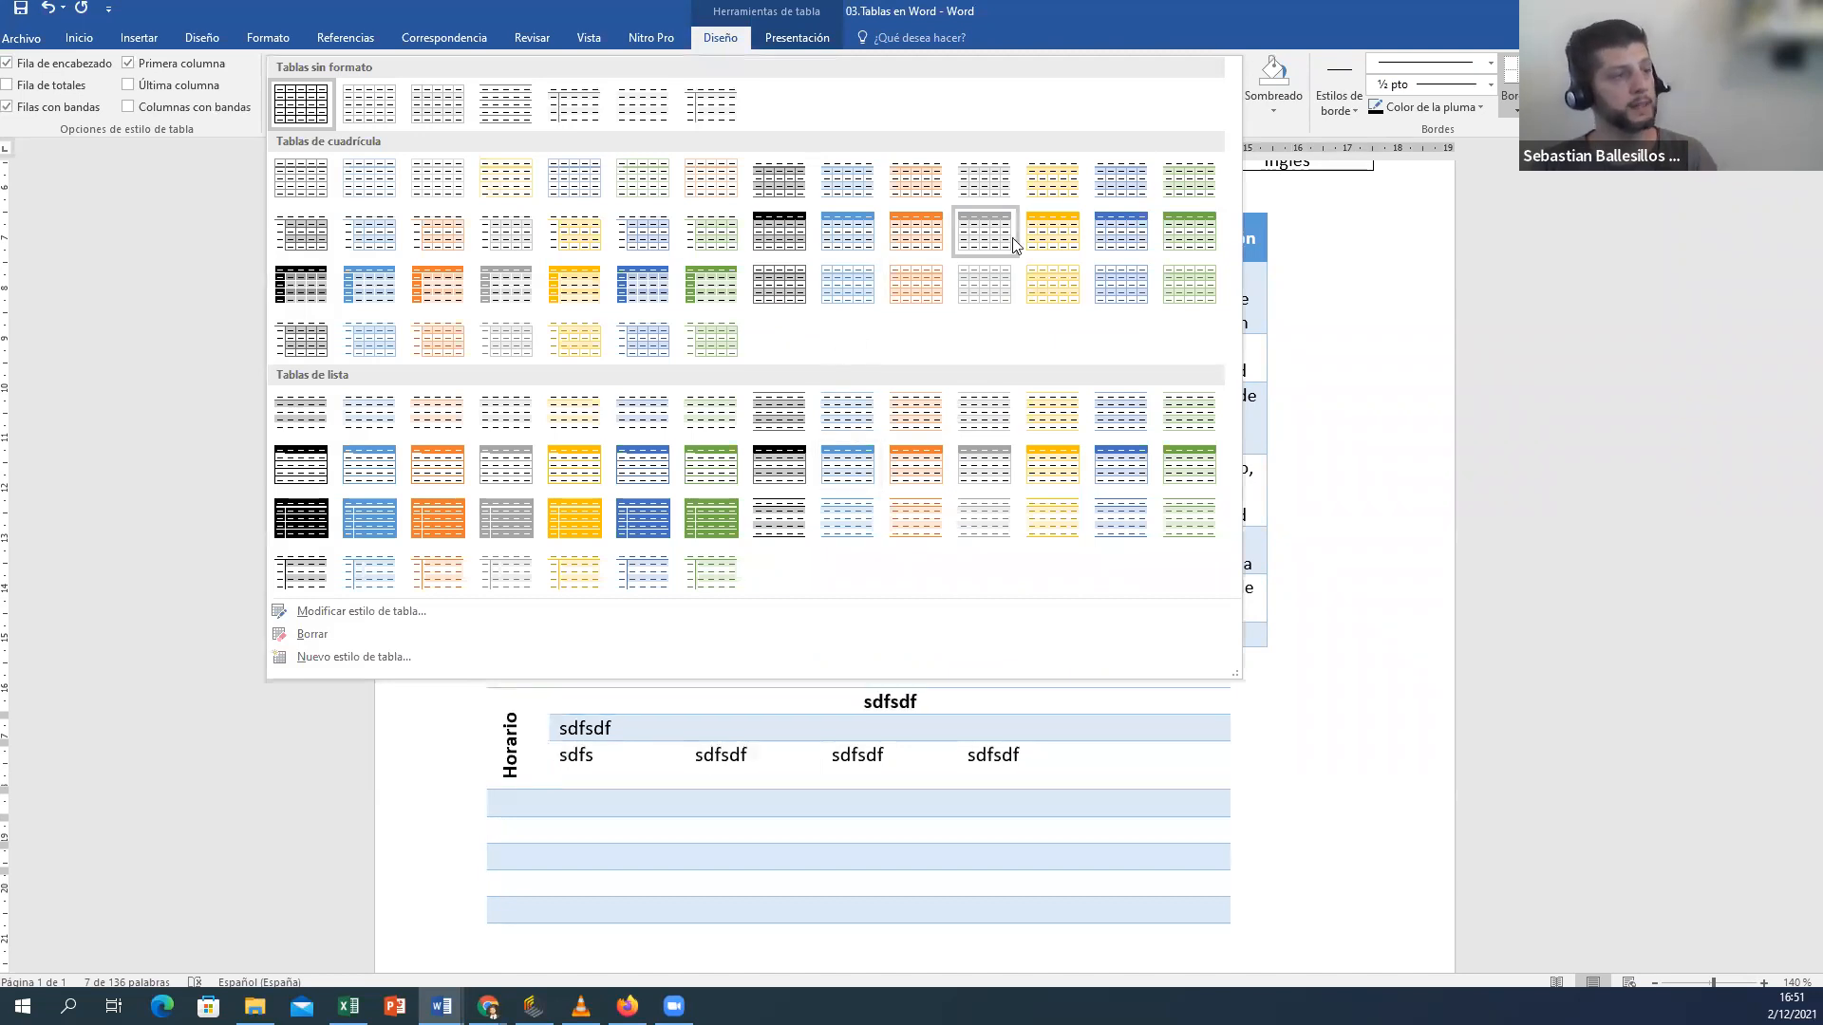
pyautogui.click(1358, 215)
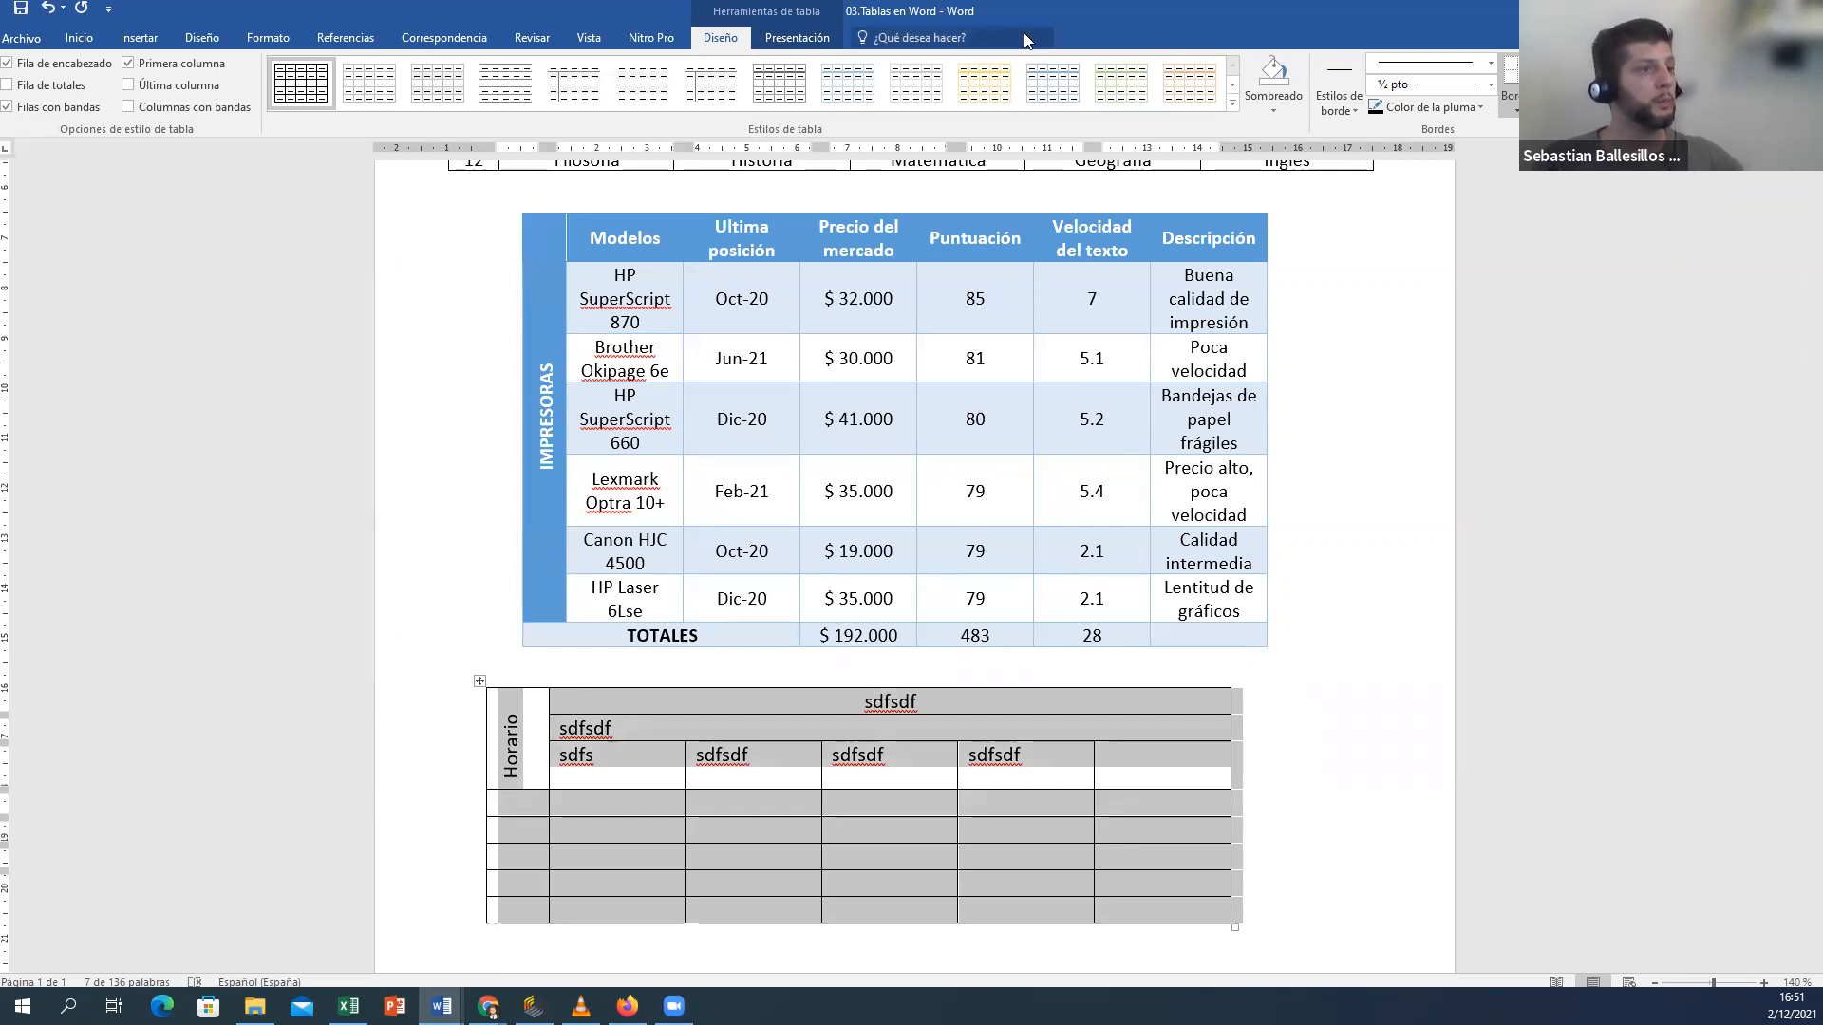
# Step: Shade the new table's top merged header row black
pyautogui.click(944, 763)
pyautogui.click(973, 718)
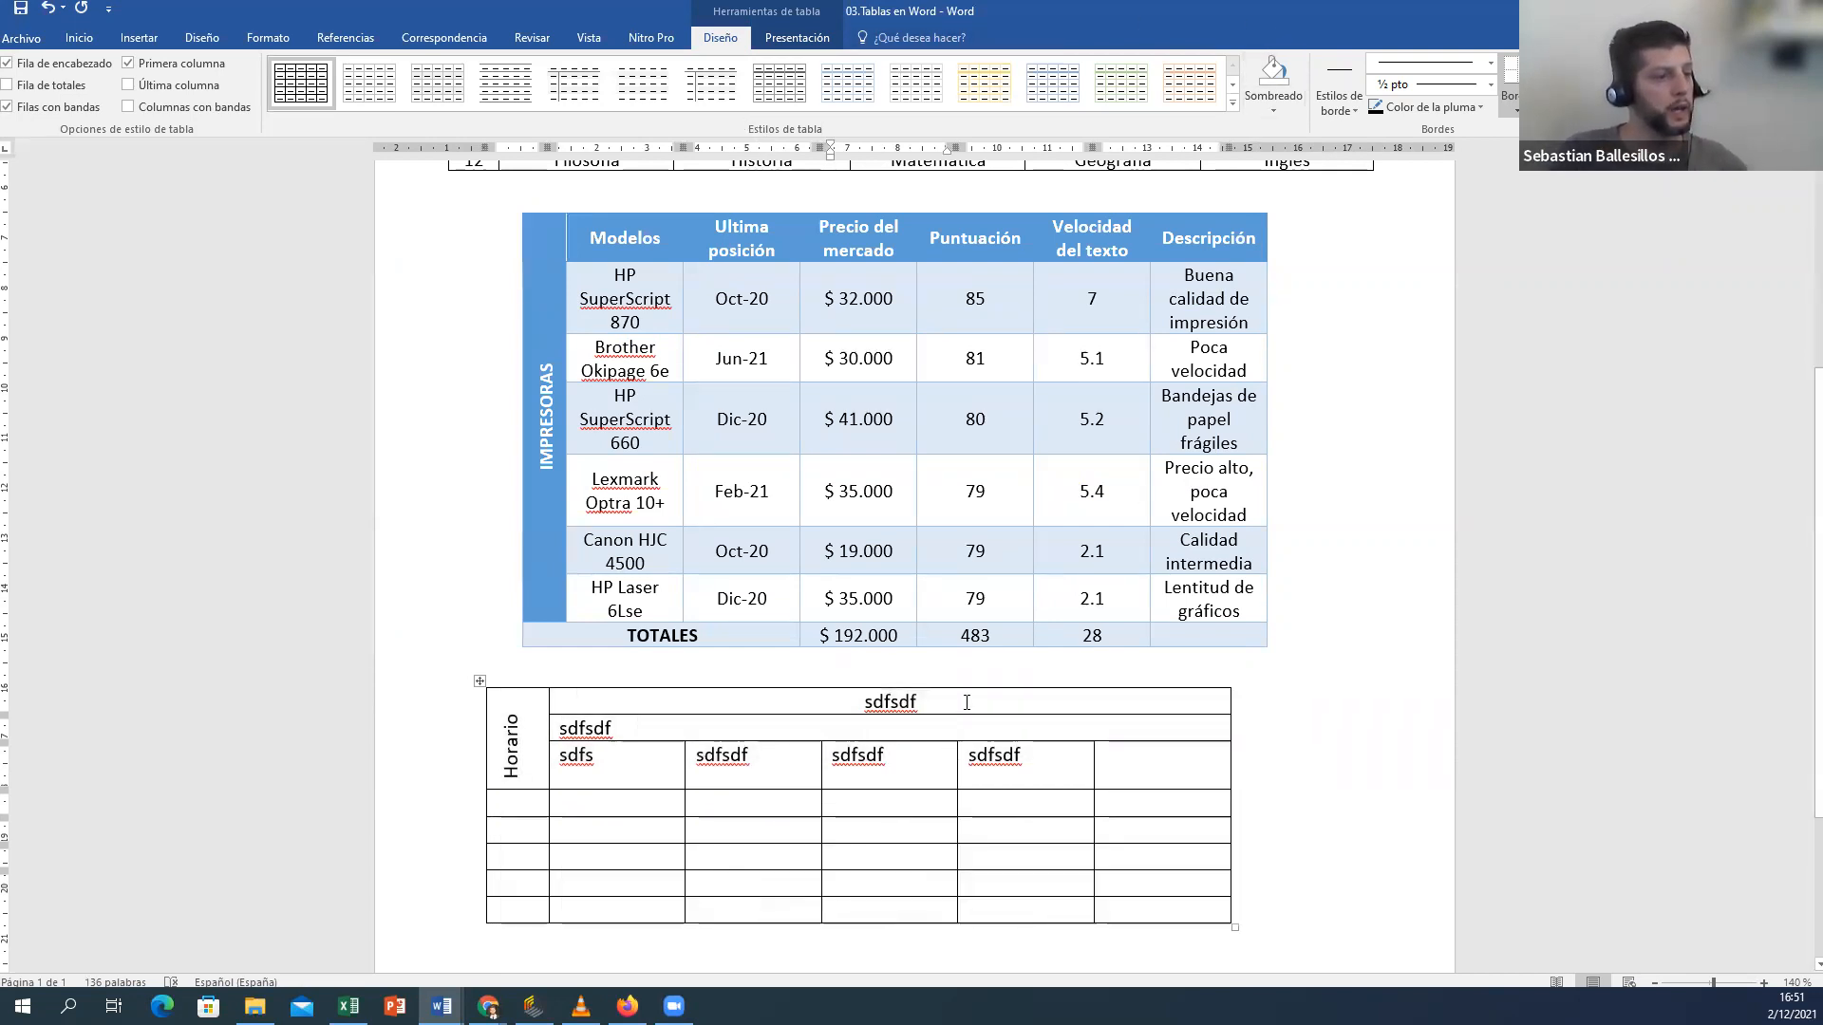
pyautogui.click(1273, 80)
pyautogui.click(1274, 112)
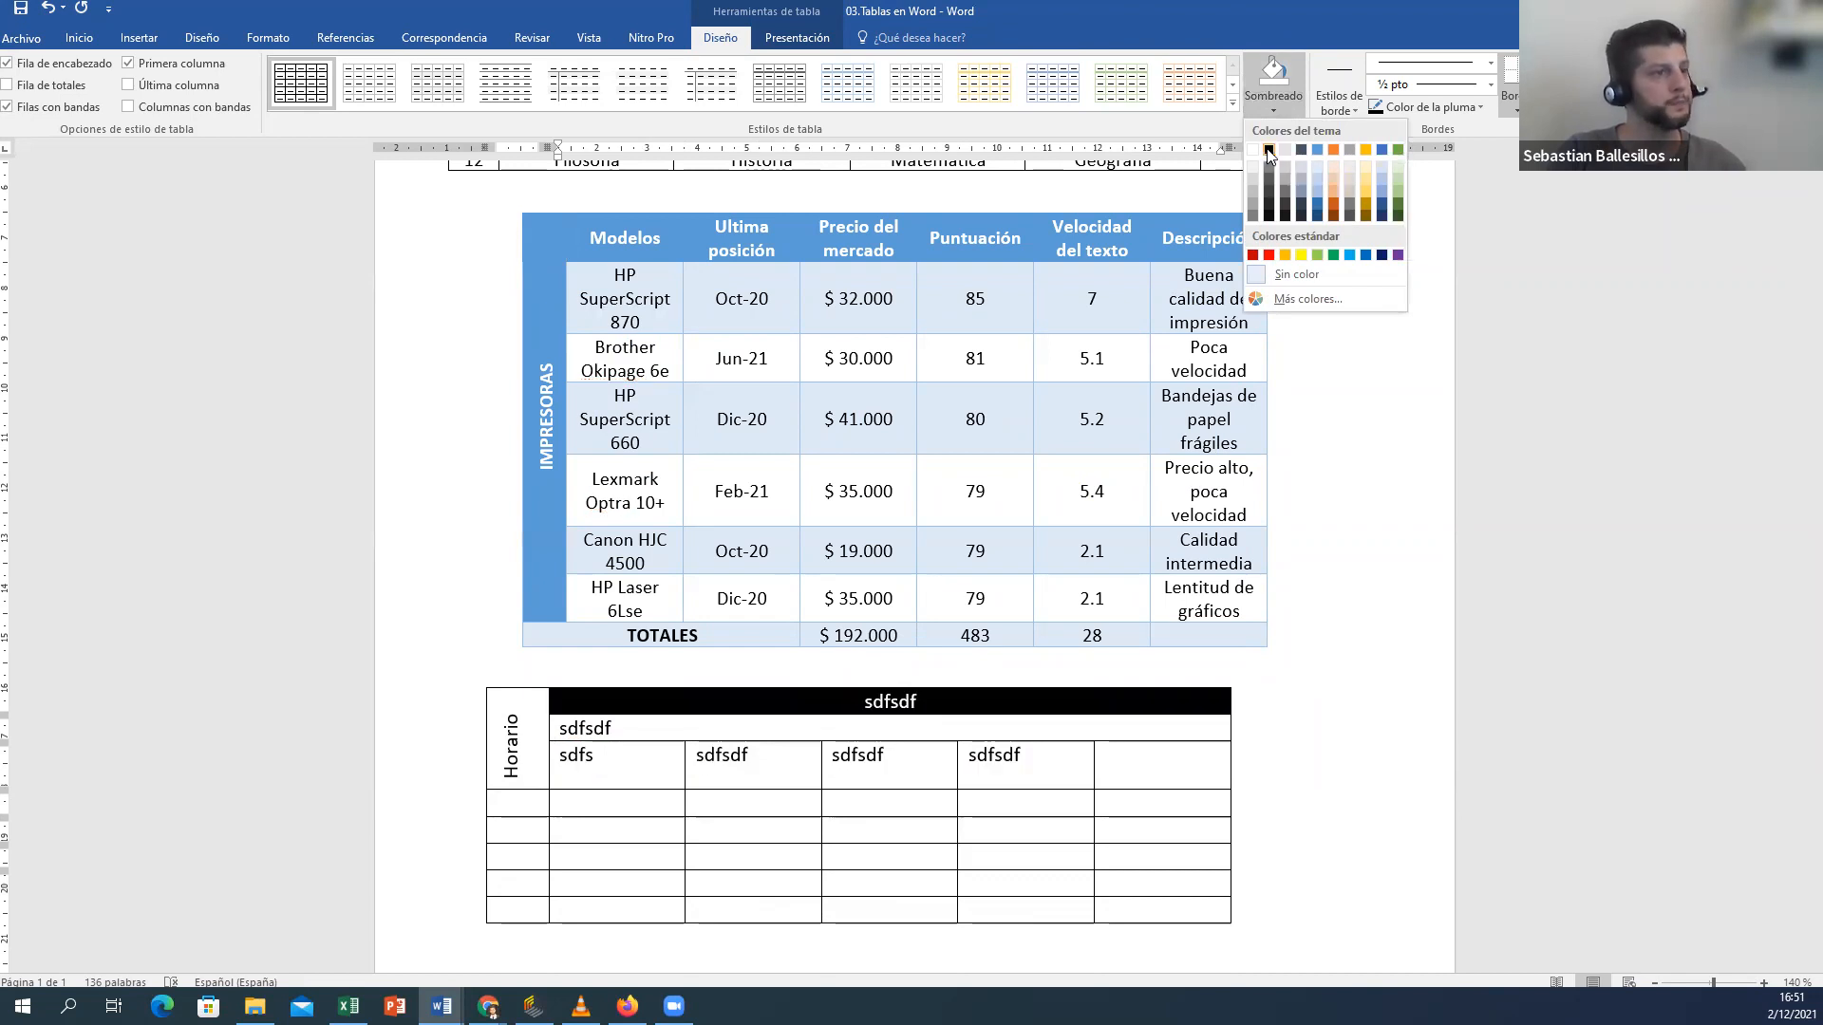
pyautogui.click(1270, 150)
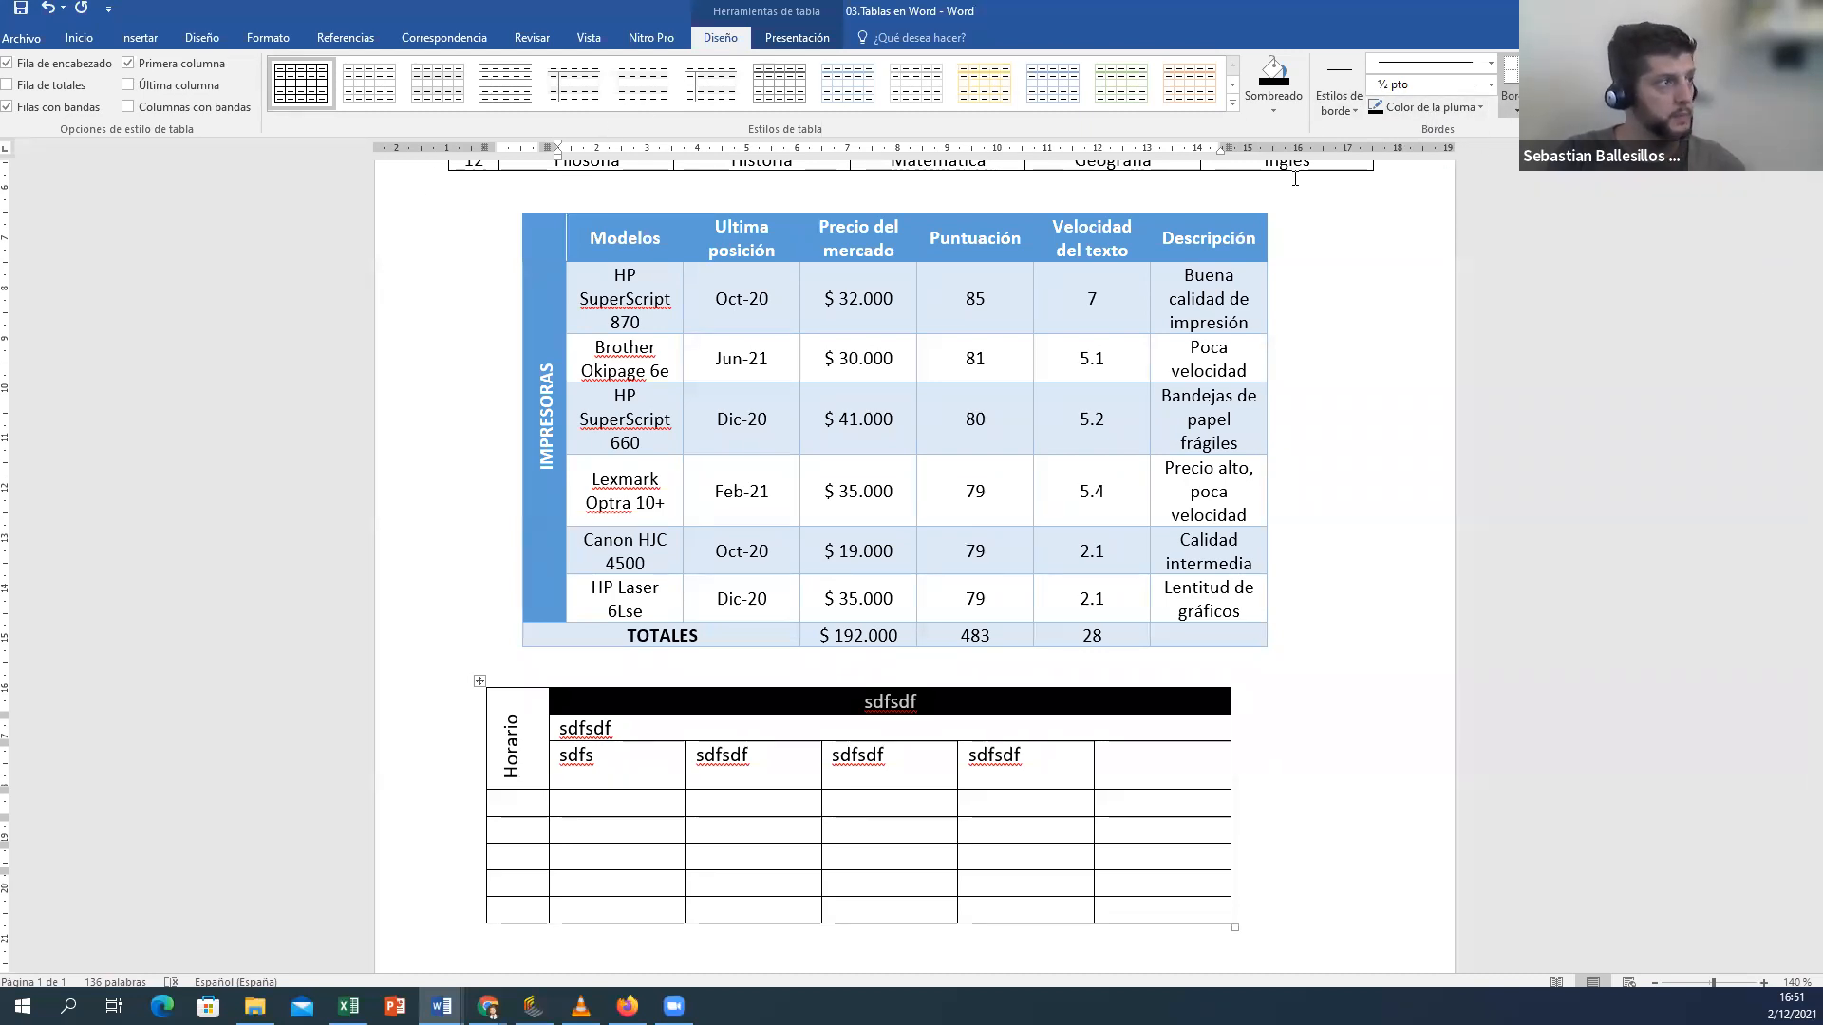
# Step: Apply a blue banded list table style with a solid blue header row to the entire new table
pyautogui.scroll(-3, 989, 769)
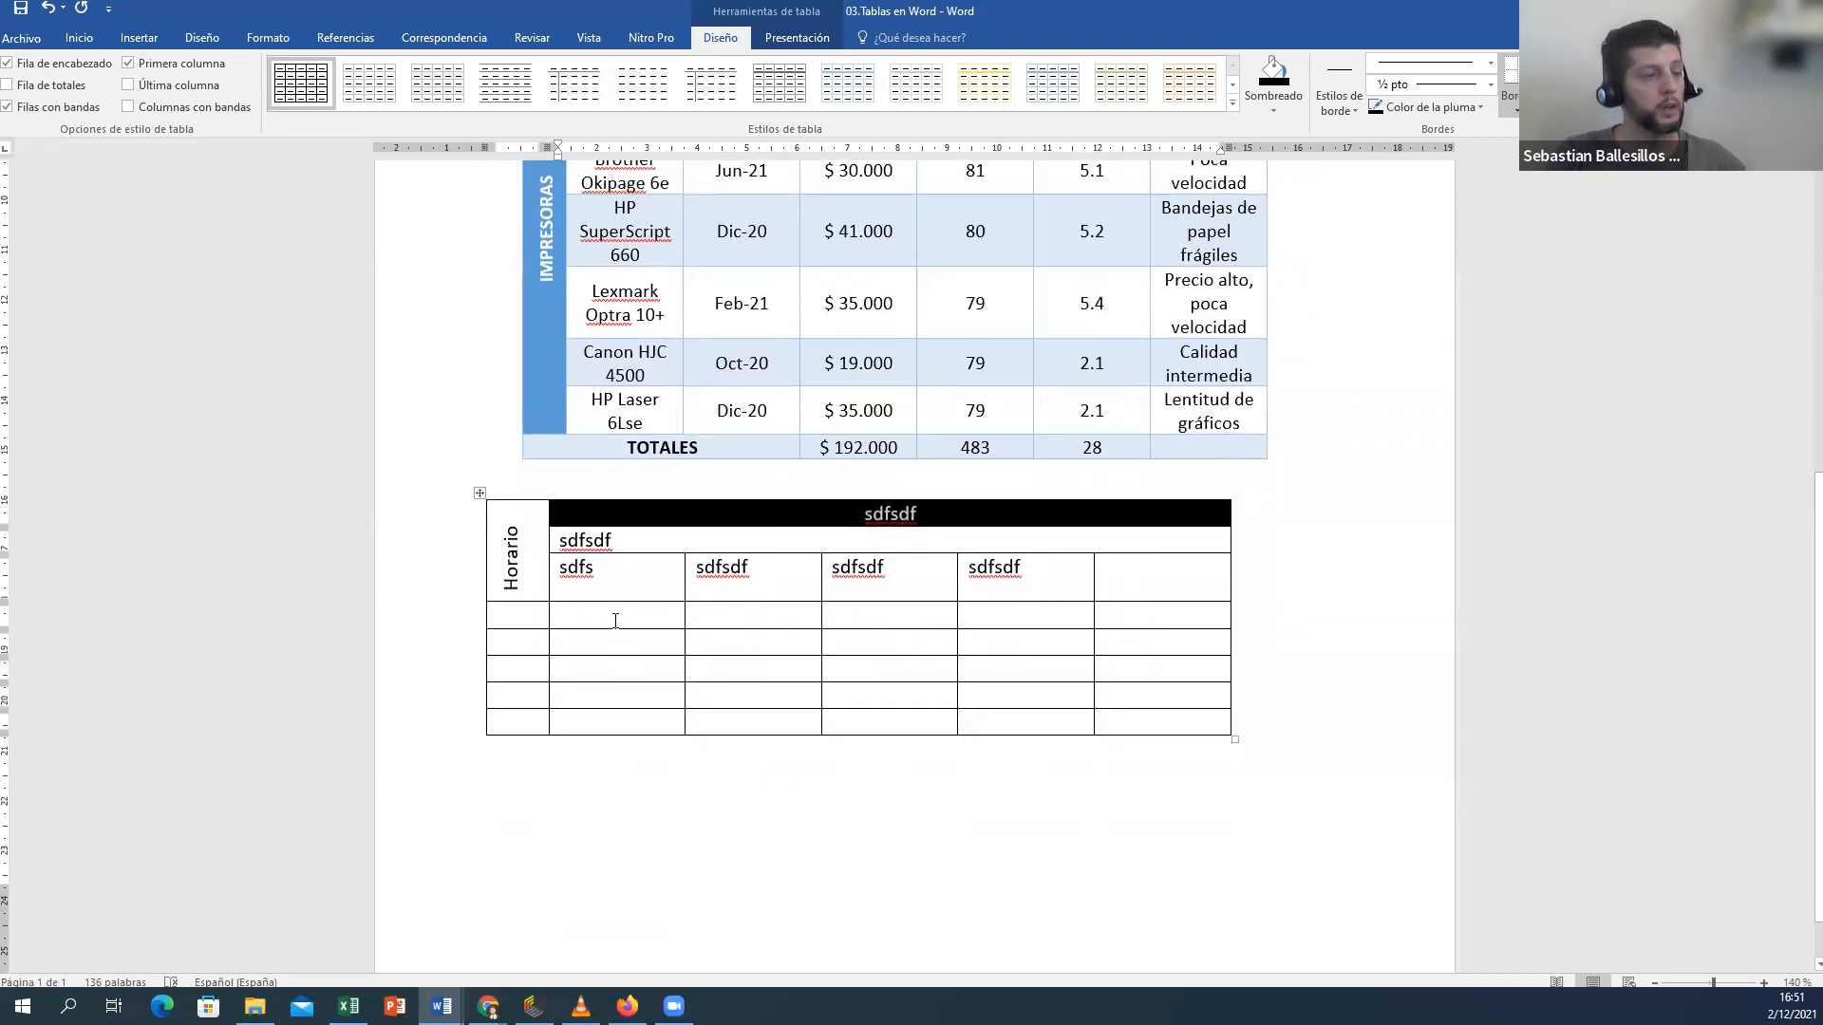
pyautogui.scroll(8, 610, 594)
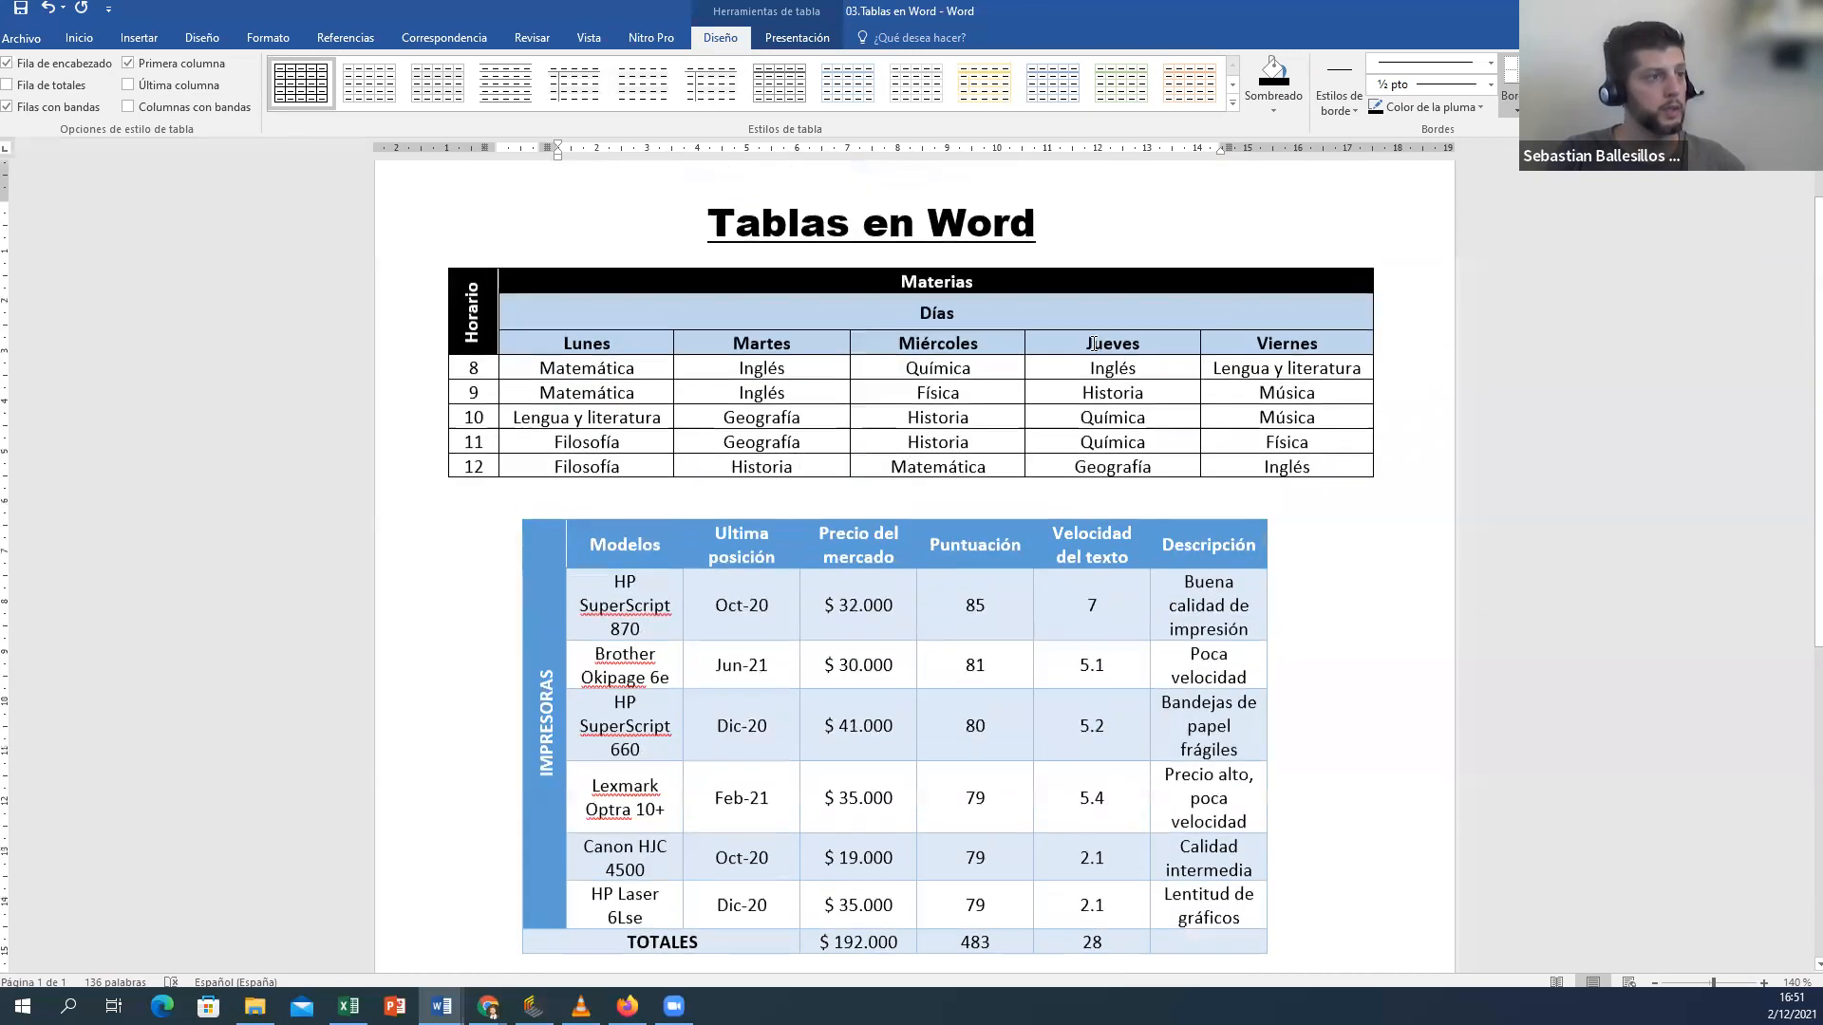
pyautogui.scroll(-7, 854, 356)
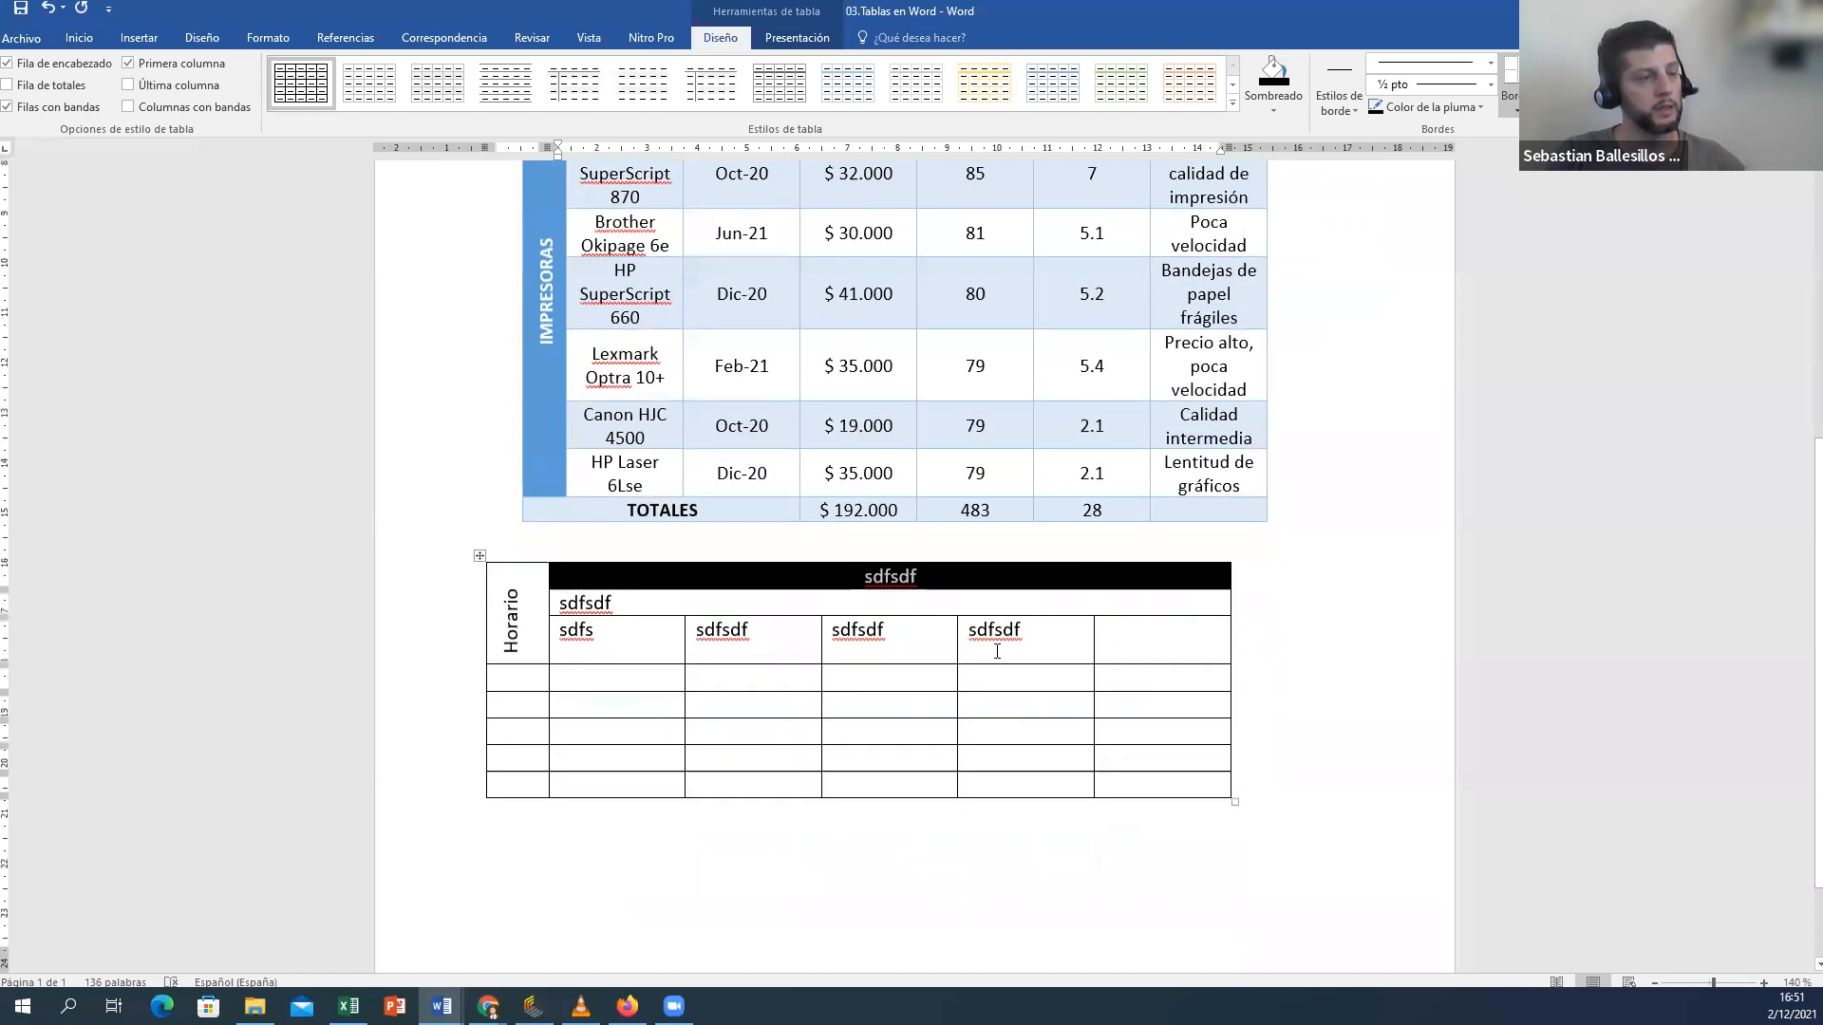
pyautogui.scroll(3, 968, 603)
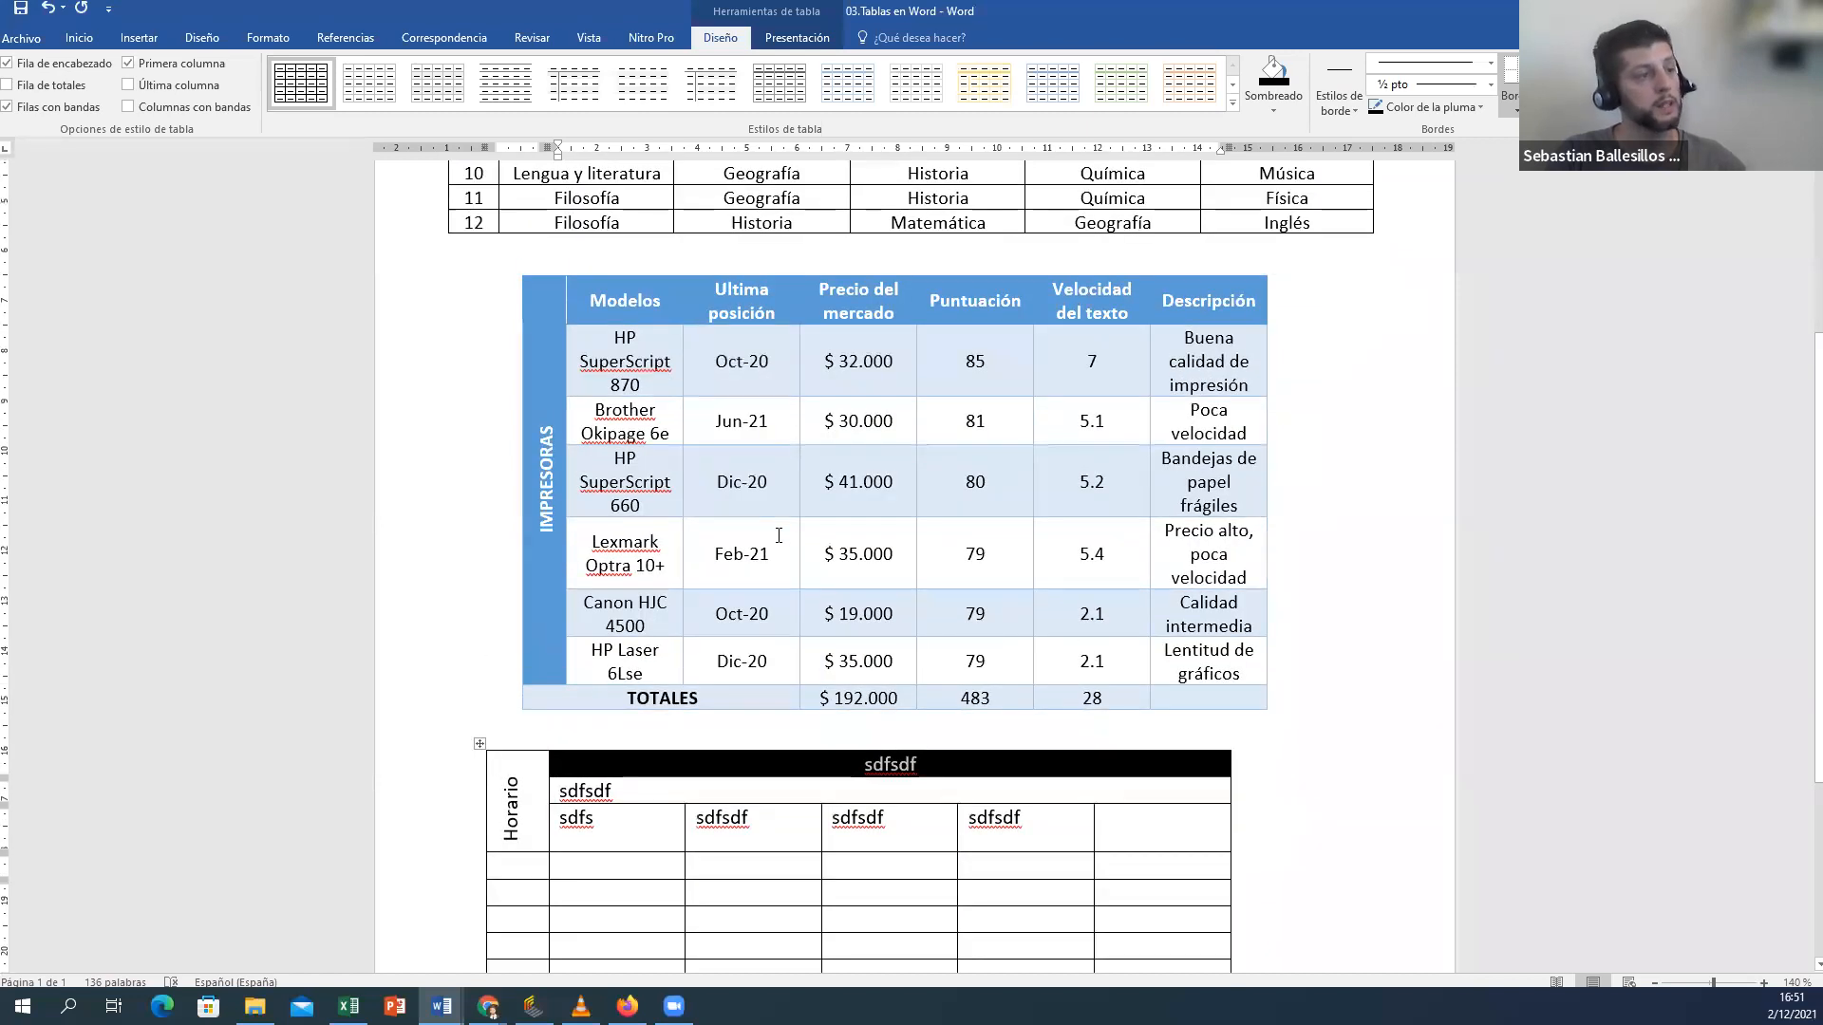
pyautogui.click(778, 535)
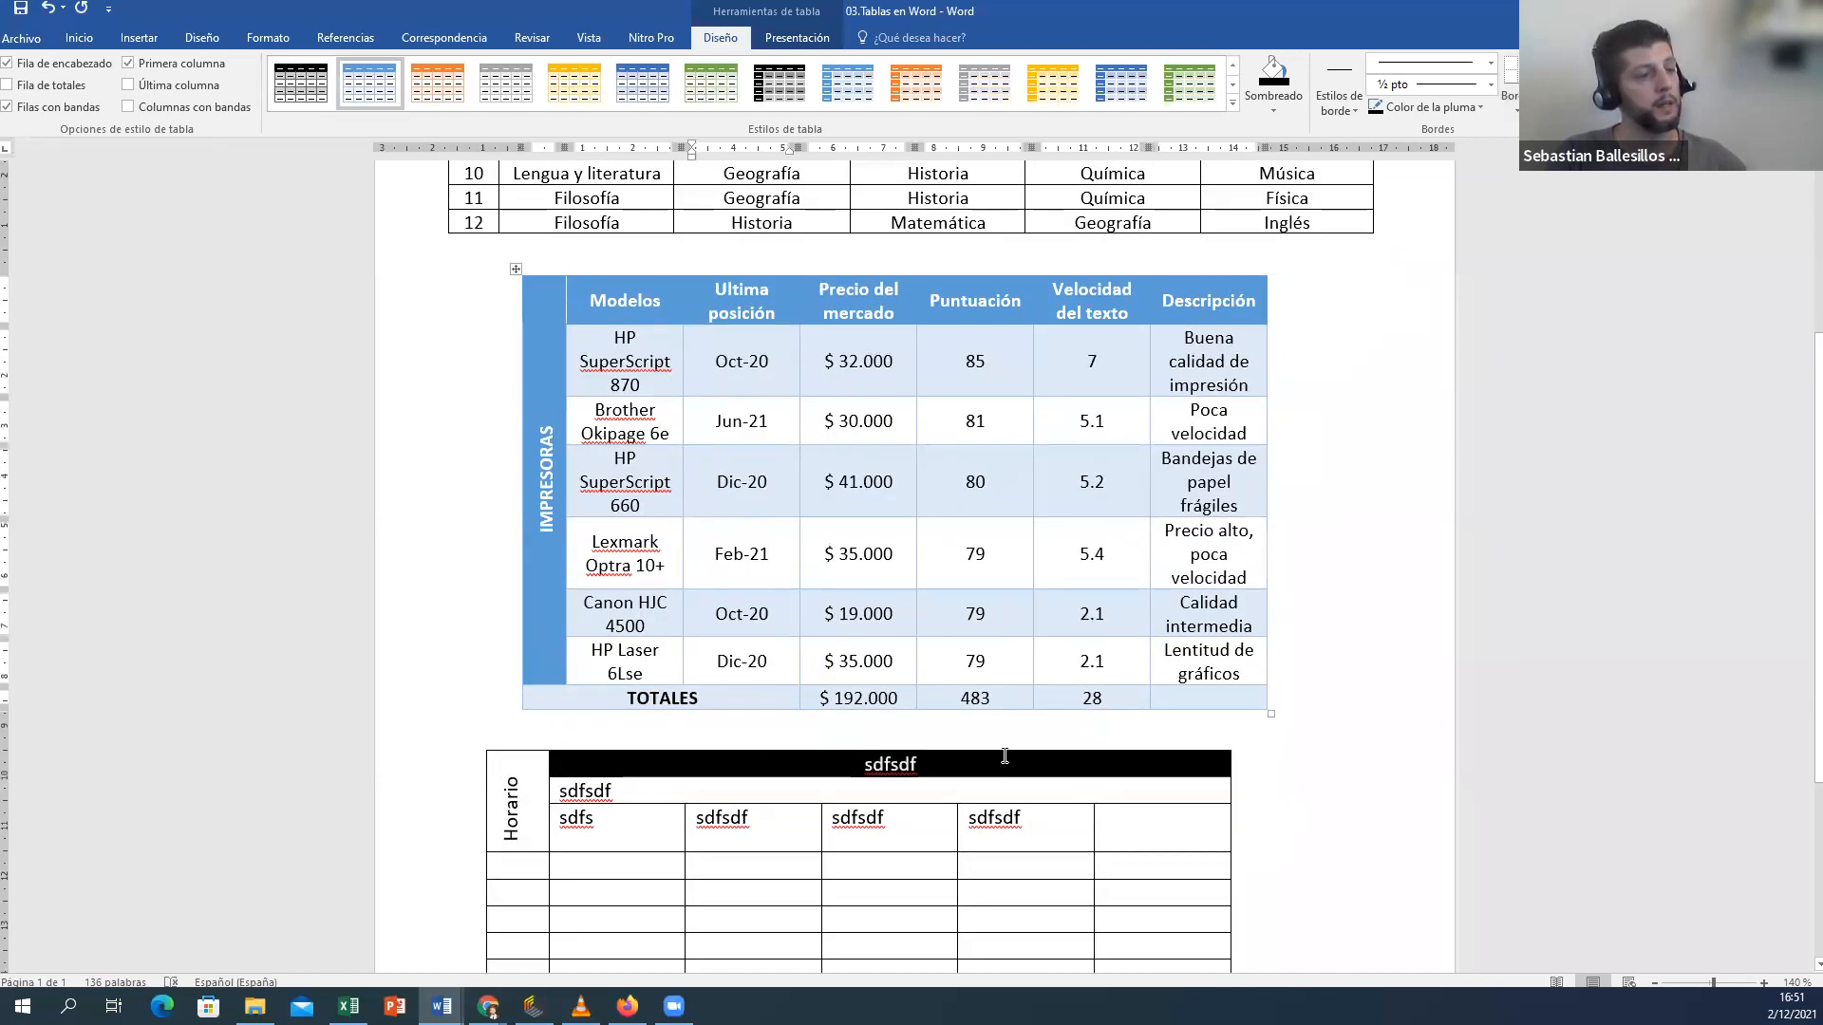
pyautogui.click(490, 779)
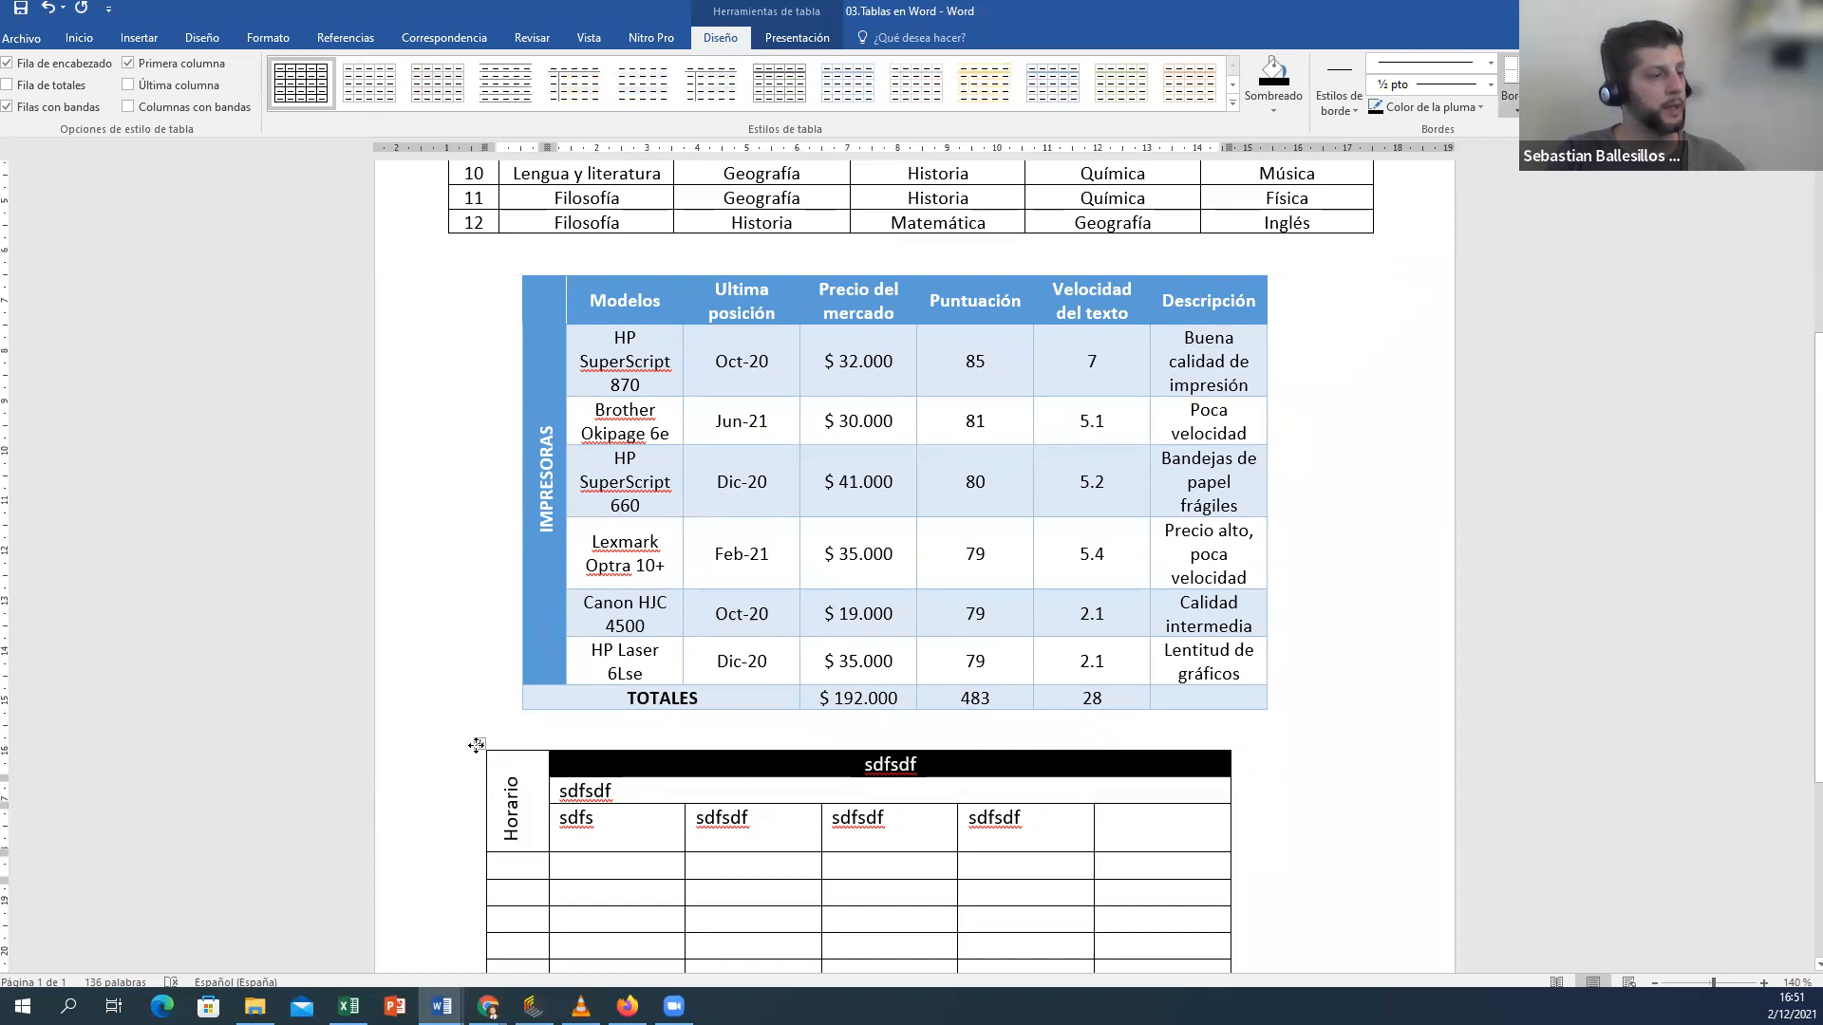
pyautogui.click(476, 744)
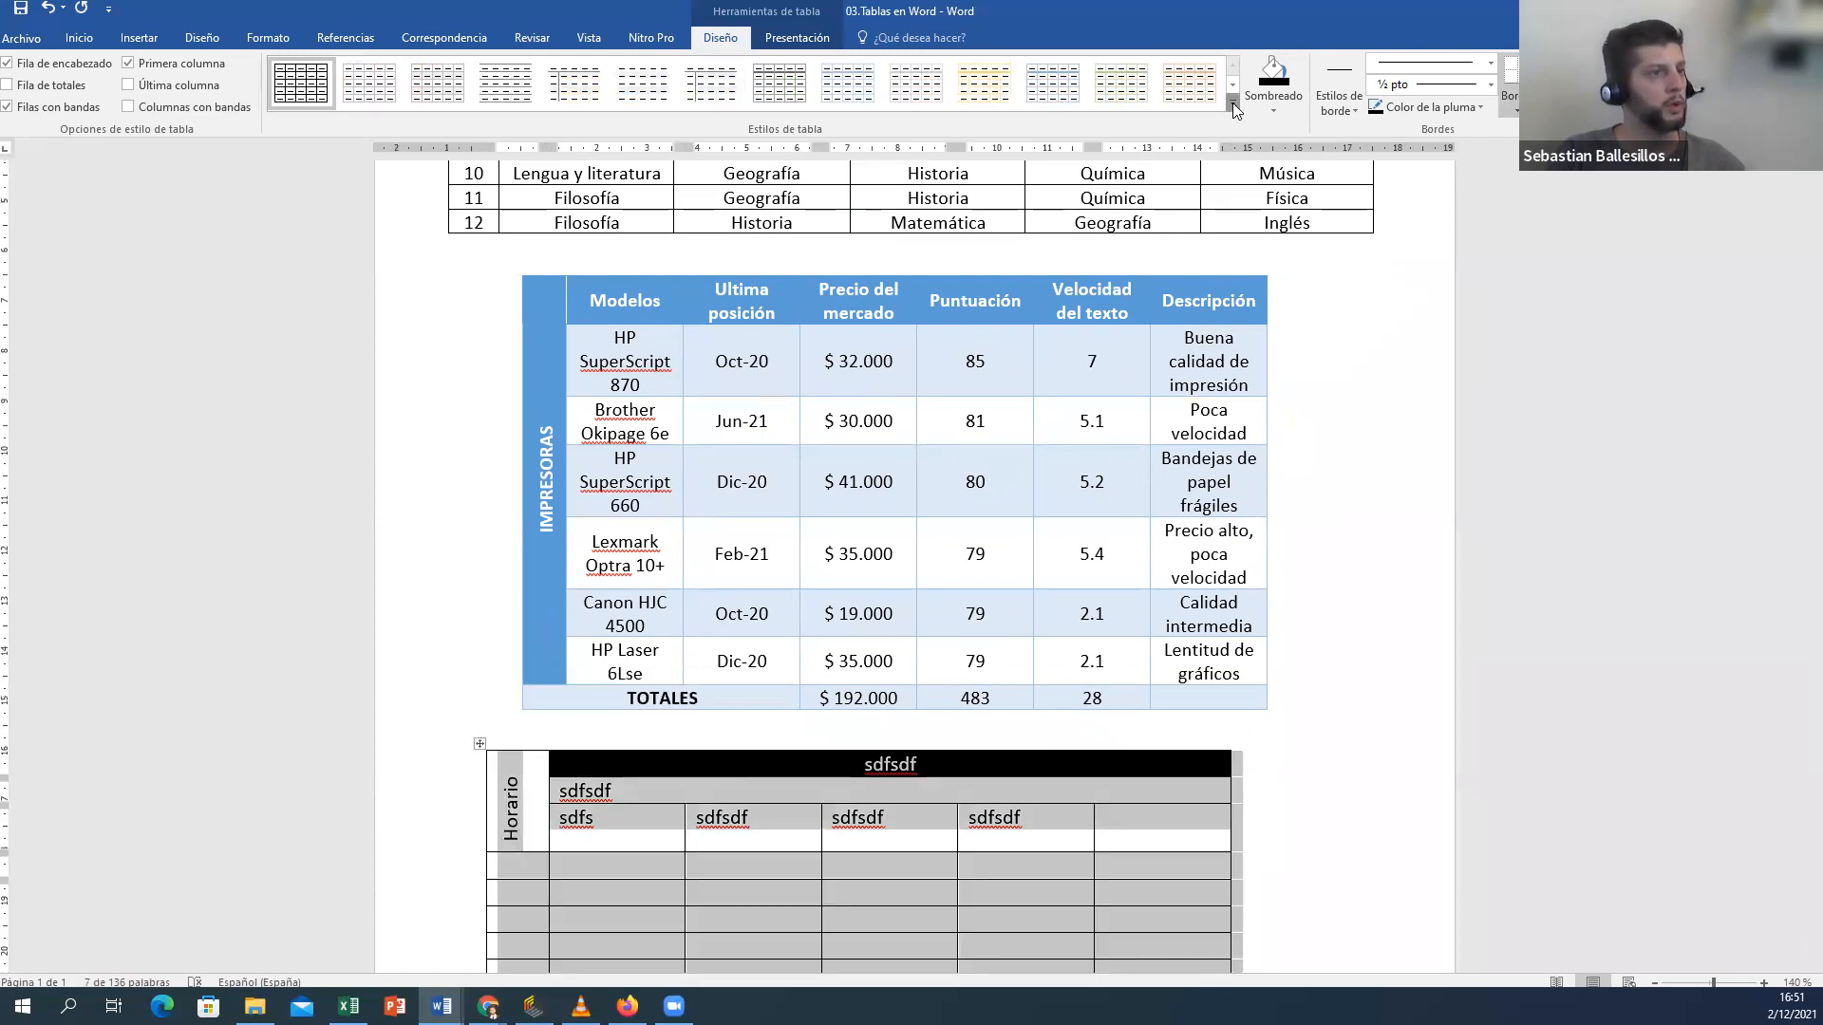
pyautogui.click(1233, 101)
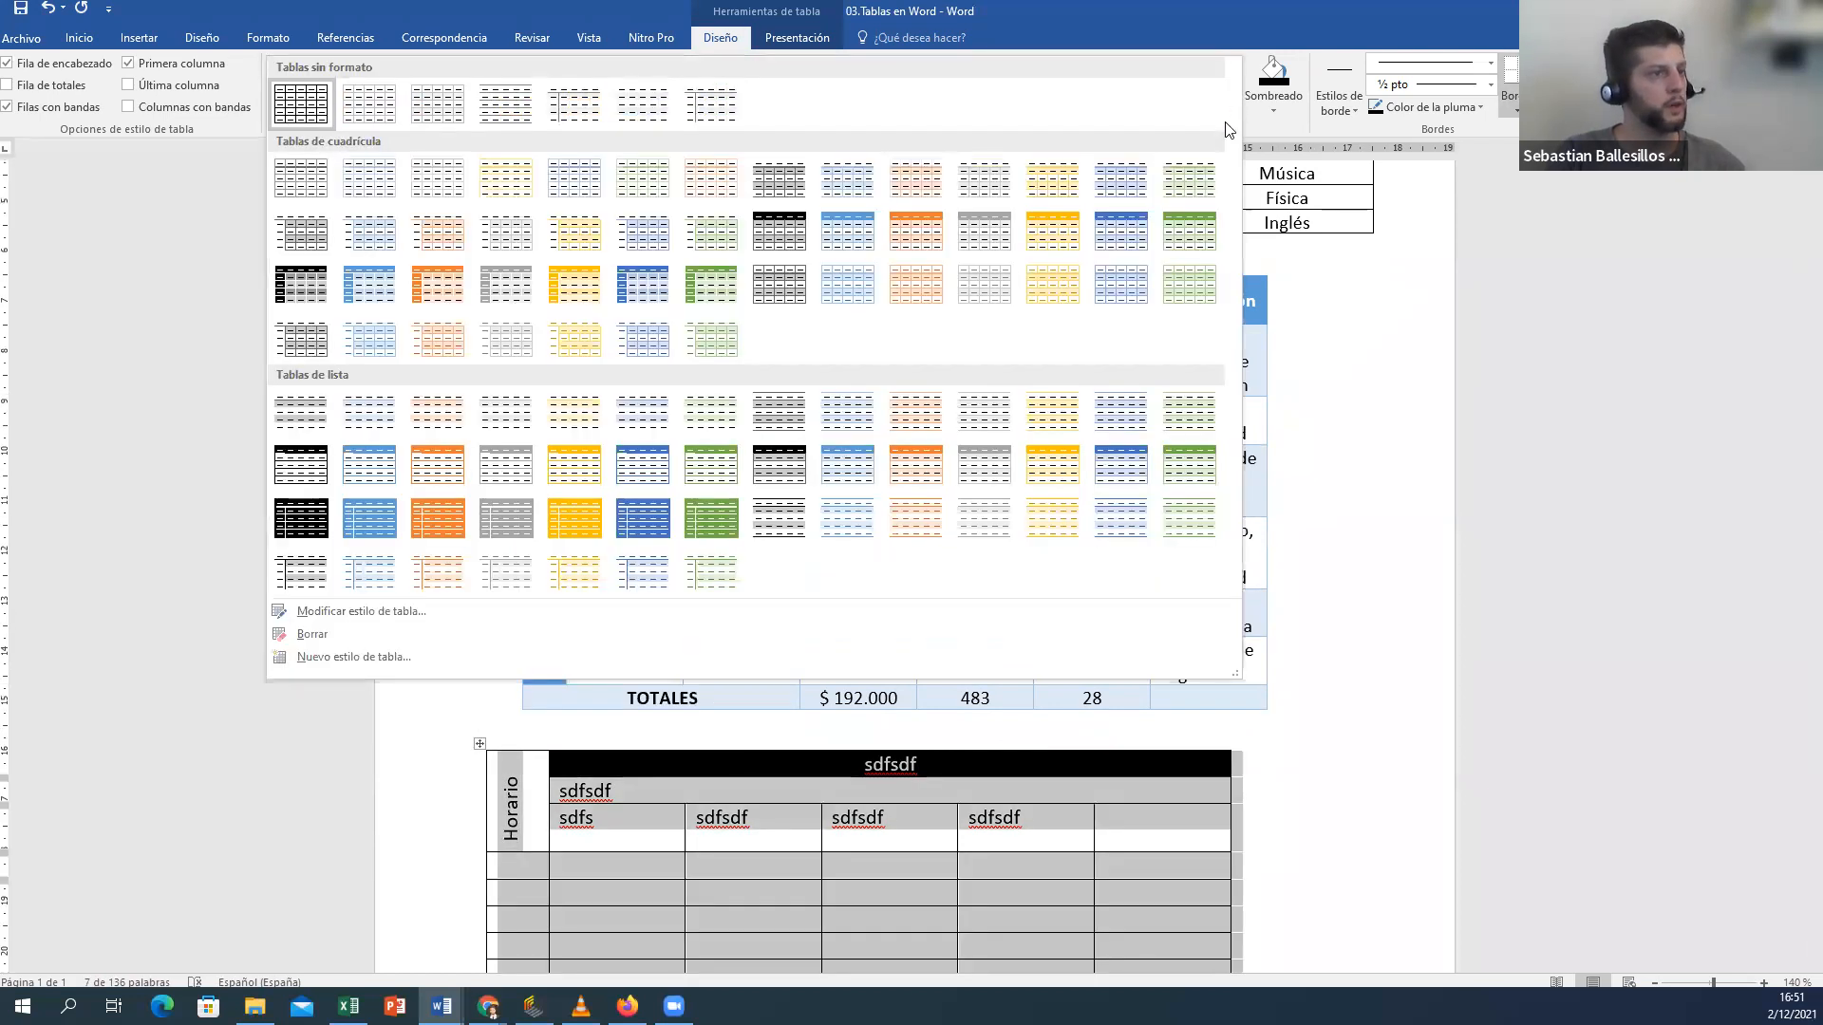
pyautogui.click(841, 486)
pyautogui.scroll(-2, 1184, 626)
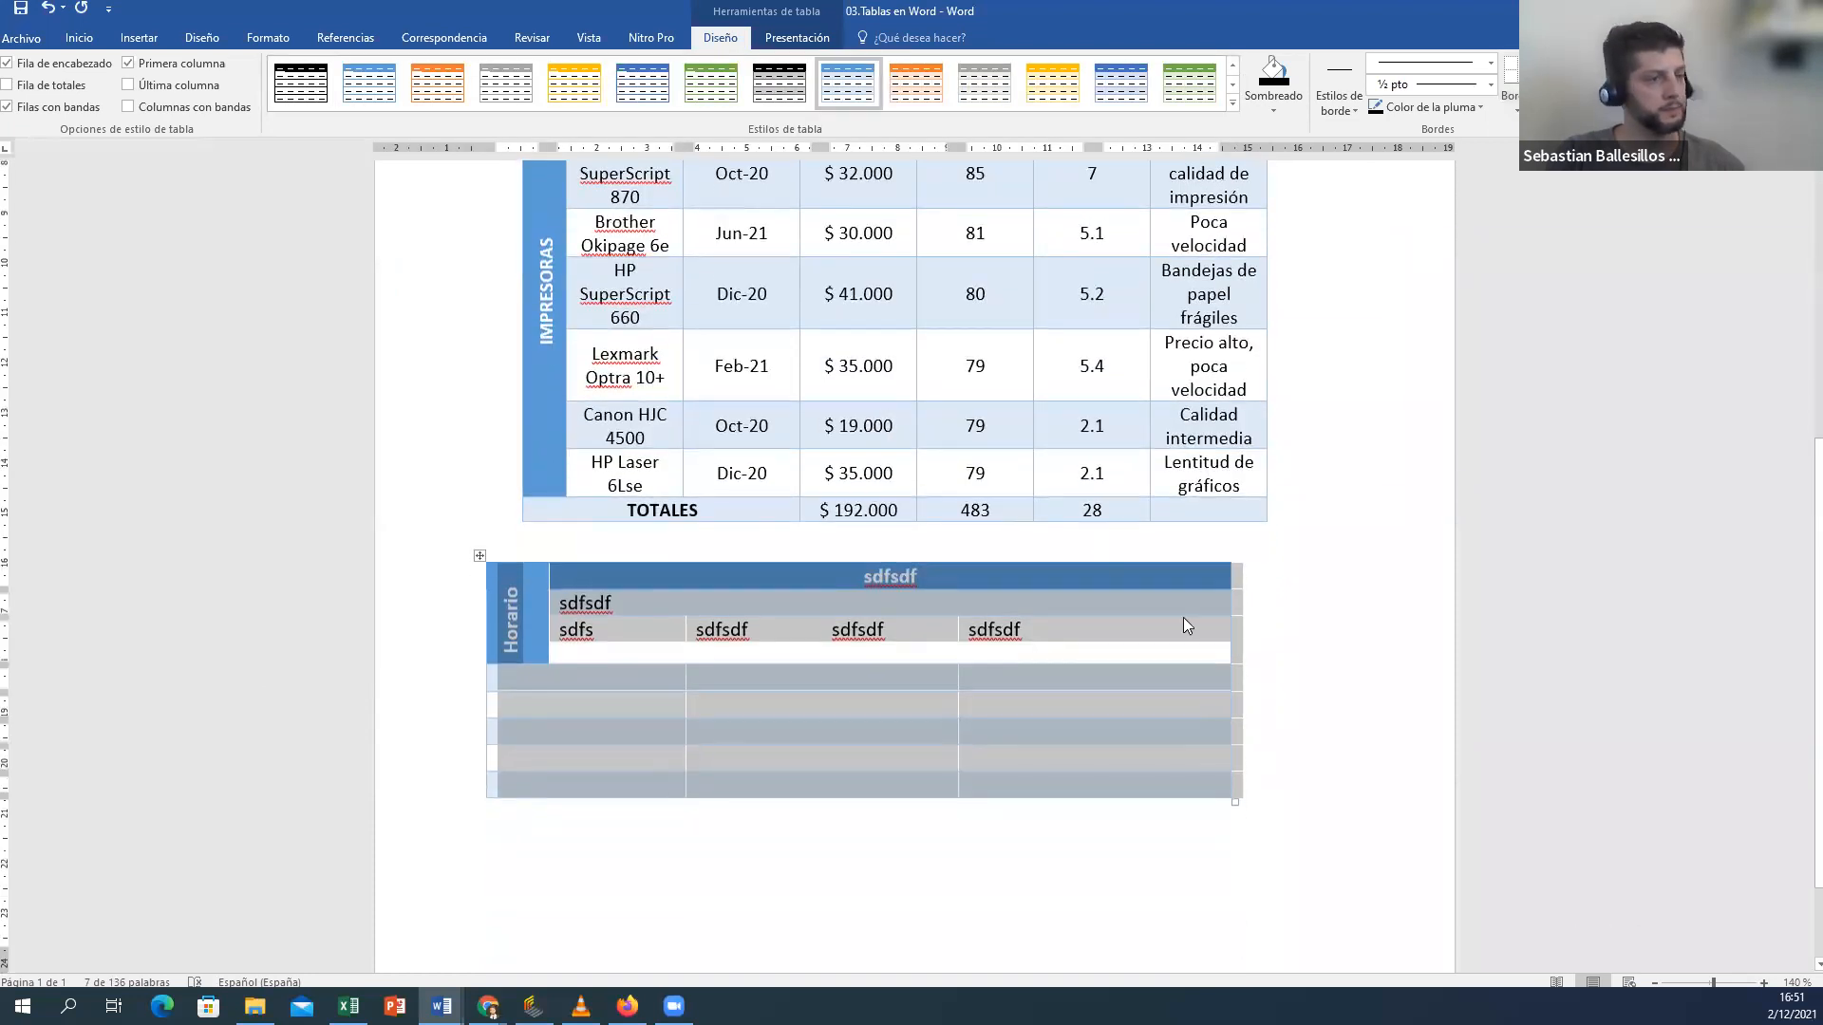
pyautogui.click(1225, 622)
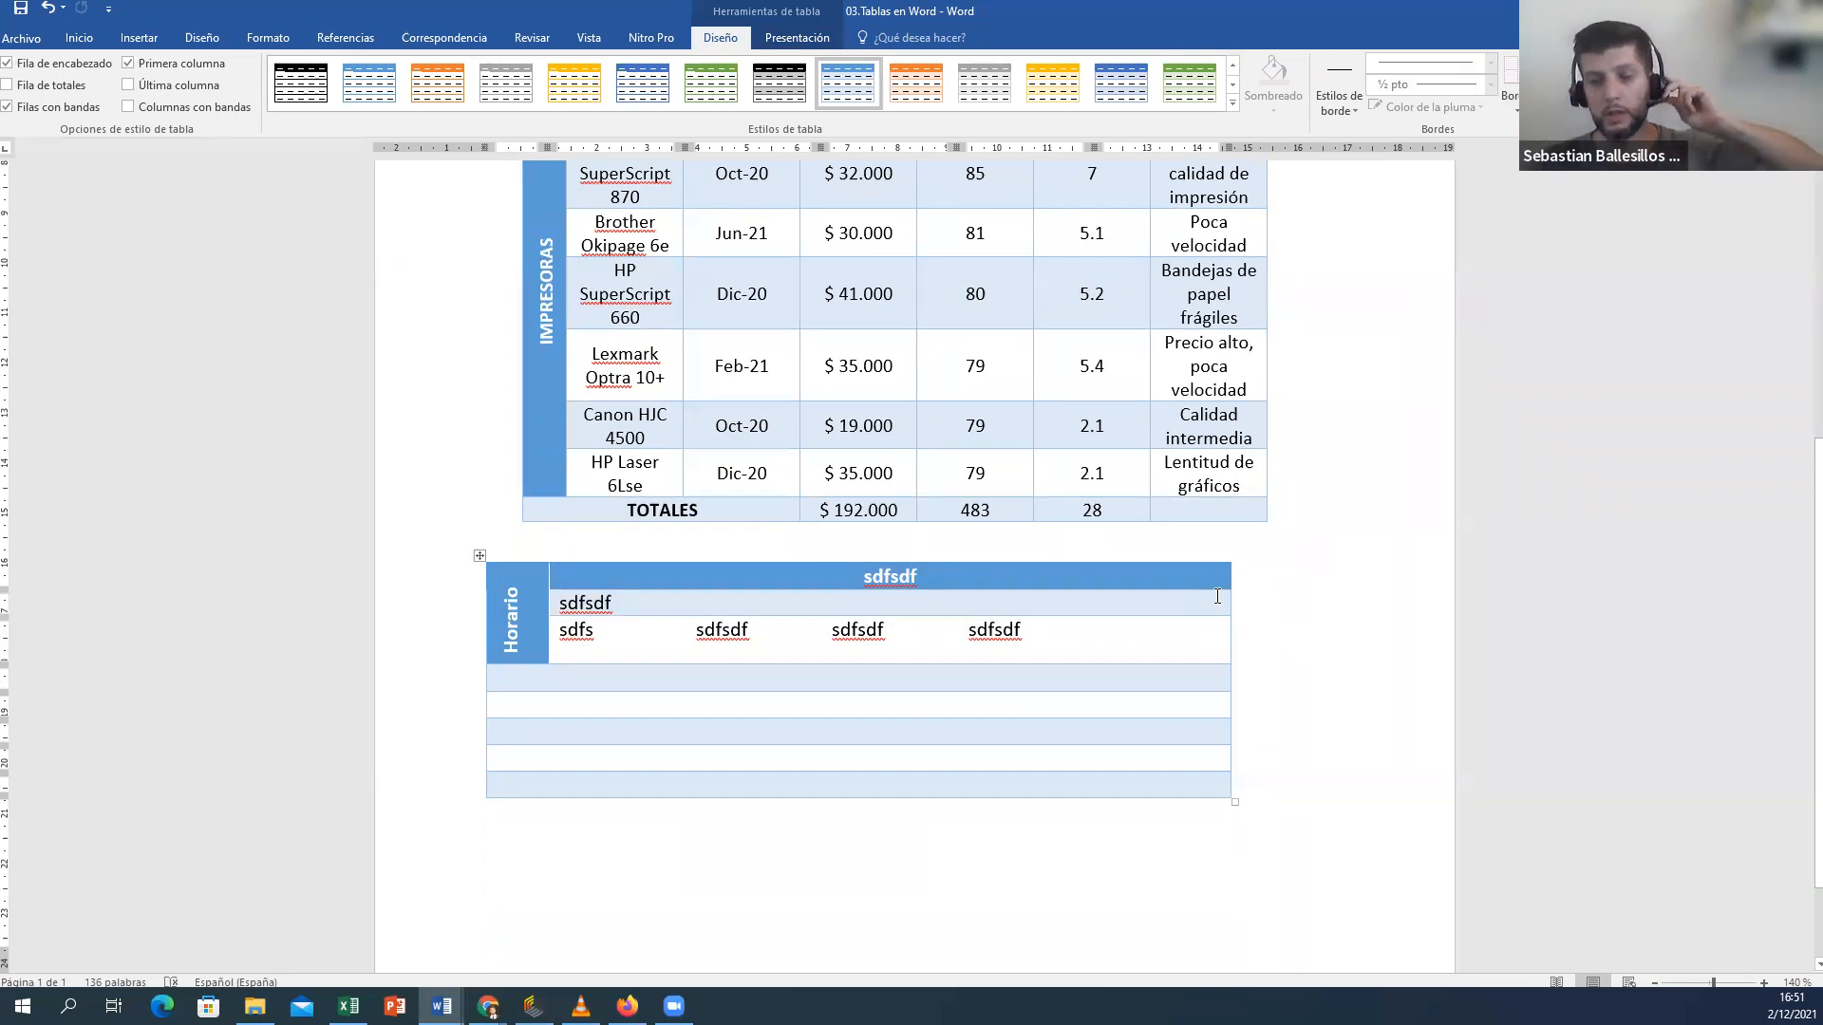
# Step: Switch to the open document "03.Sopa de letras informática"
pyautogui.scroll(4, 568, 478)
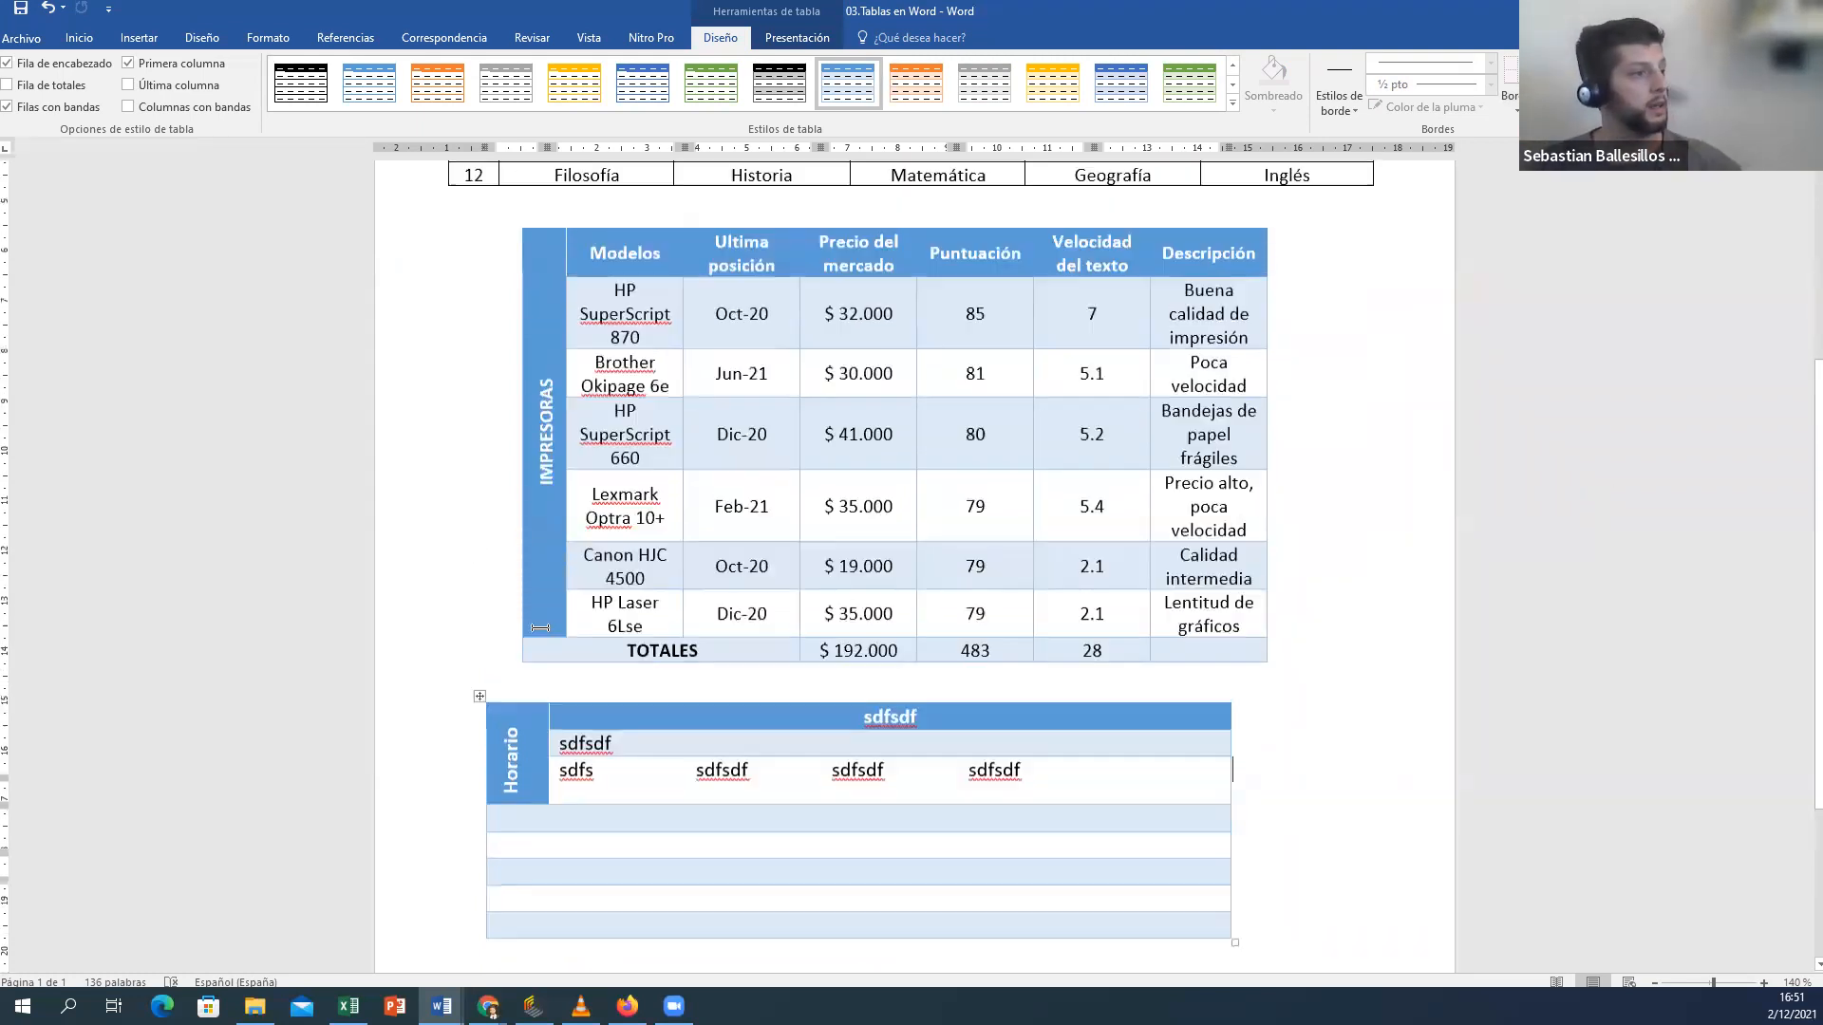
pyautogui.scroll(2, 568, 477)
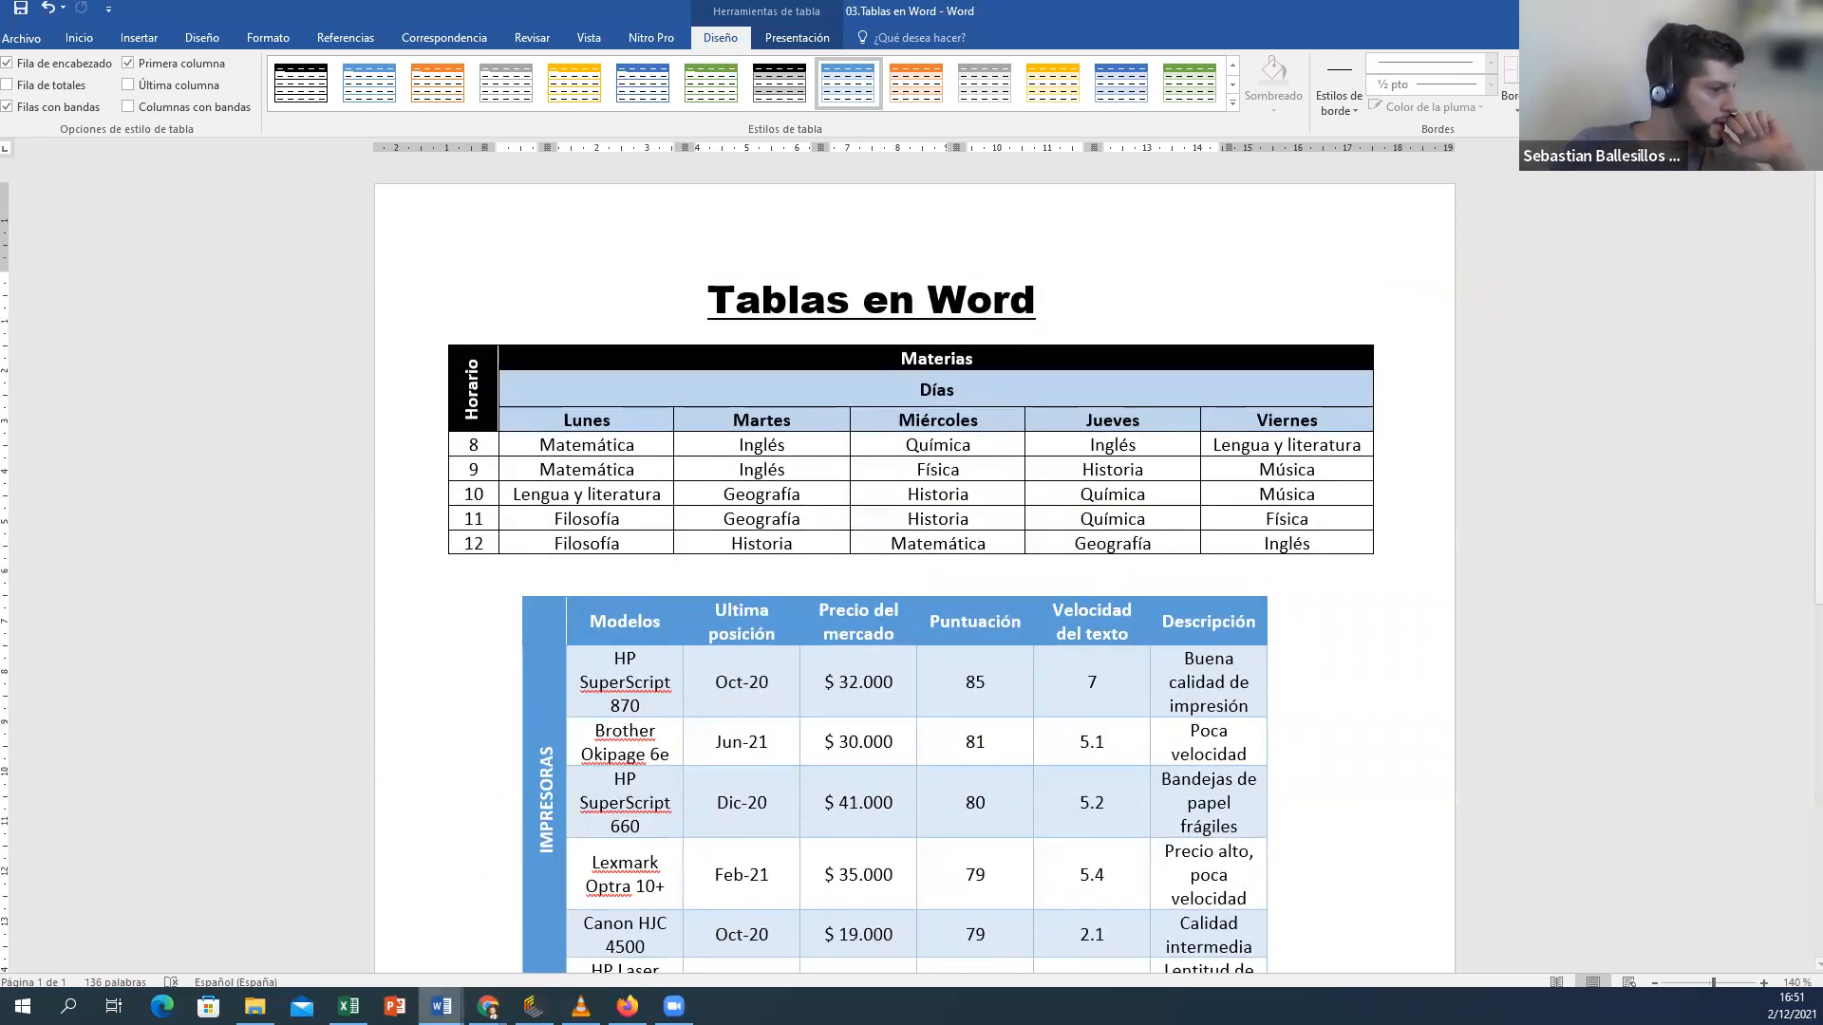
pyautogui.moveTo(441, 1006)
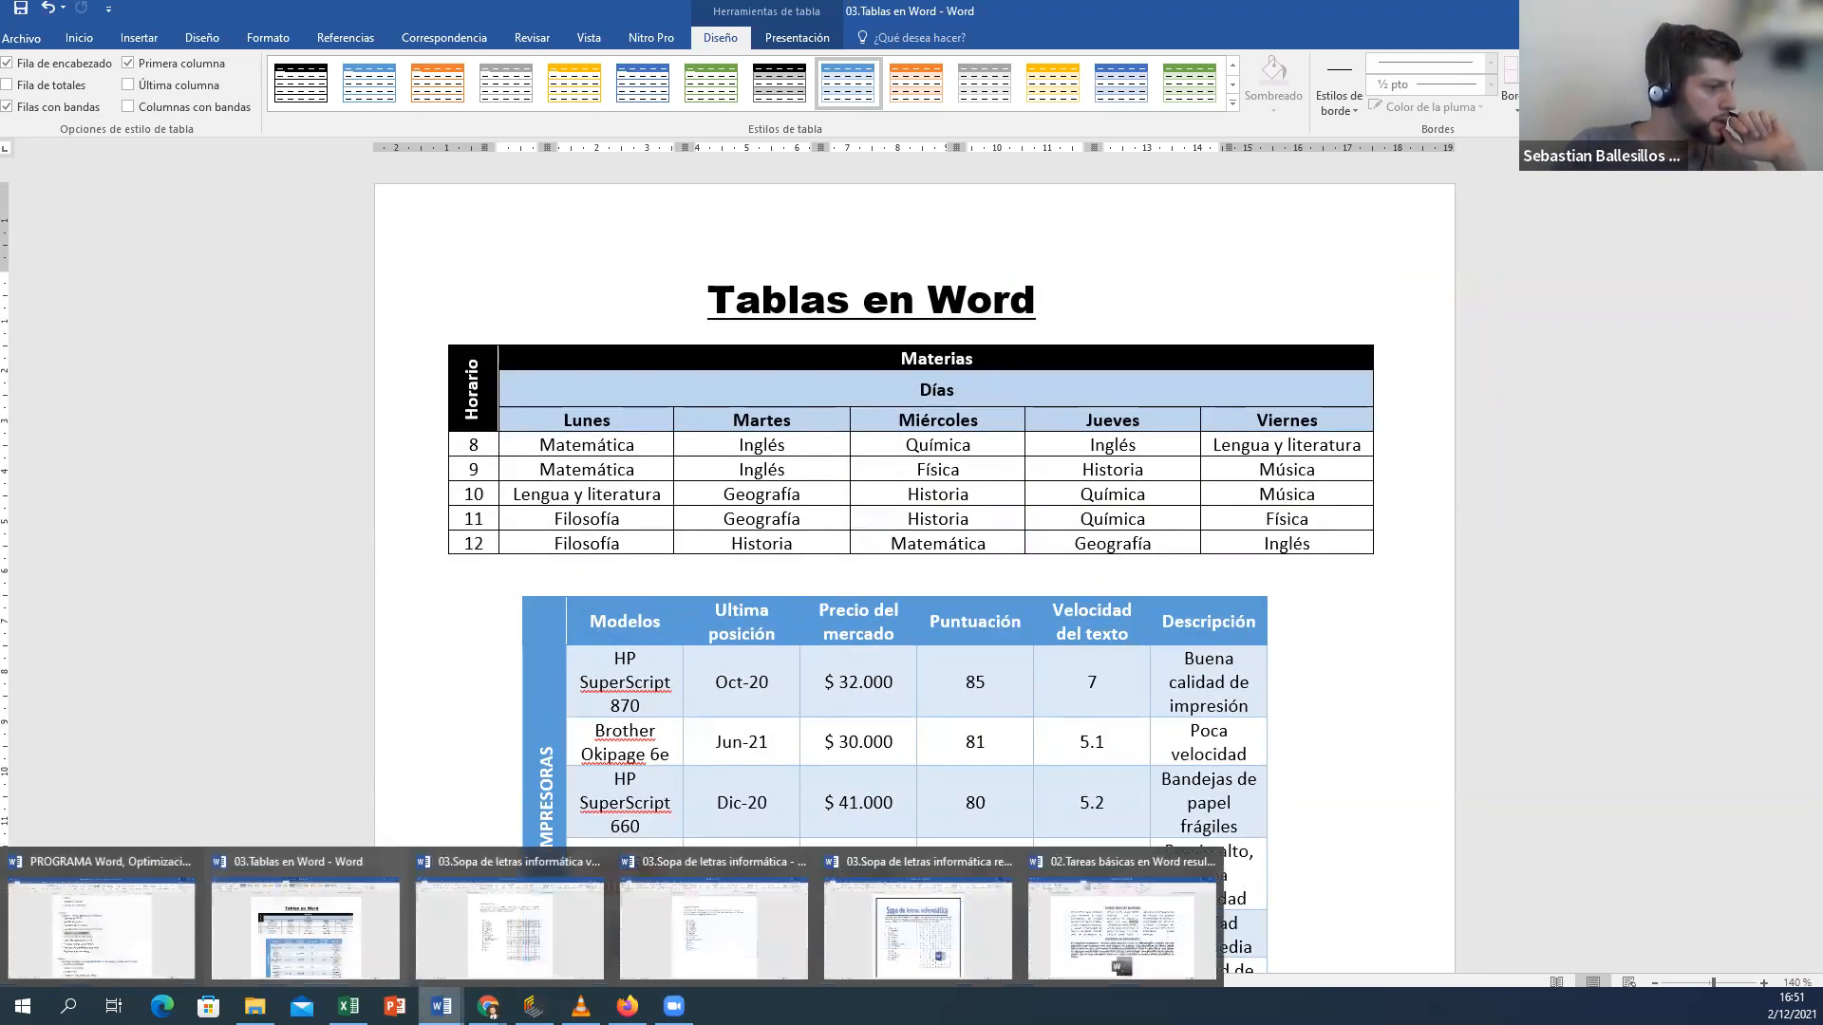
pyautogui.click(693, 930)
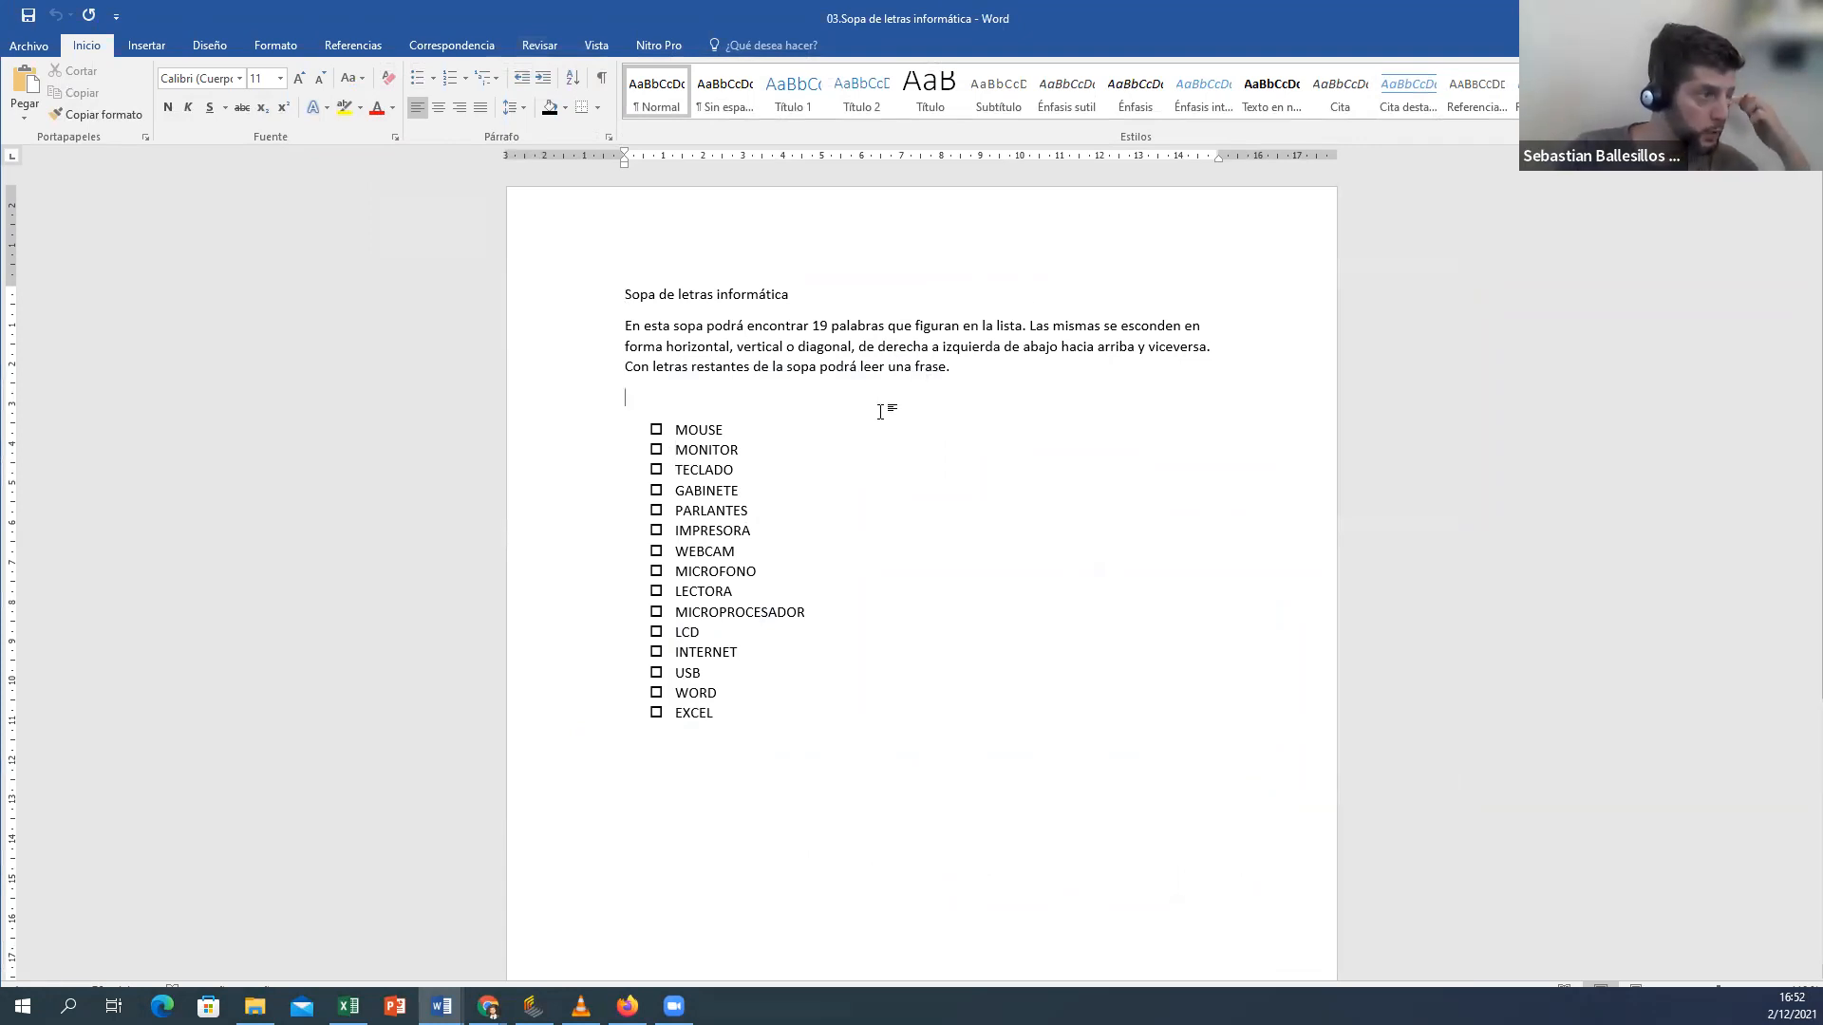
# Step: Insert a table of 20 columns and 20 rows in the empty line above the word checklist
pyautogui.click(152, 51)
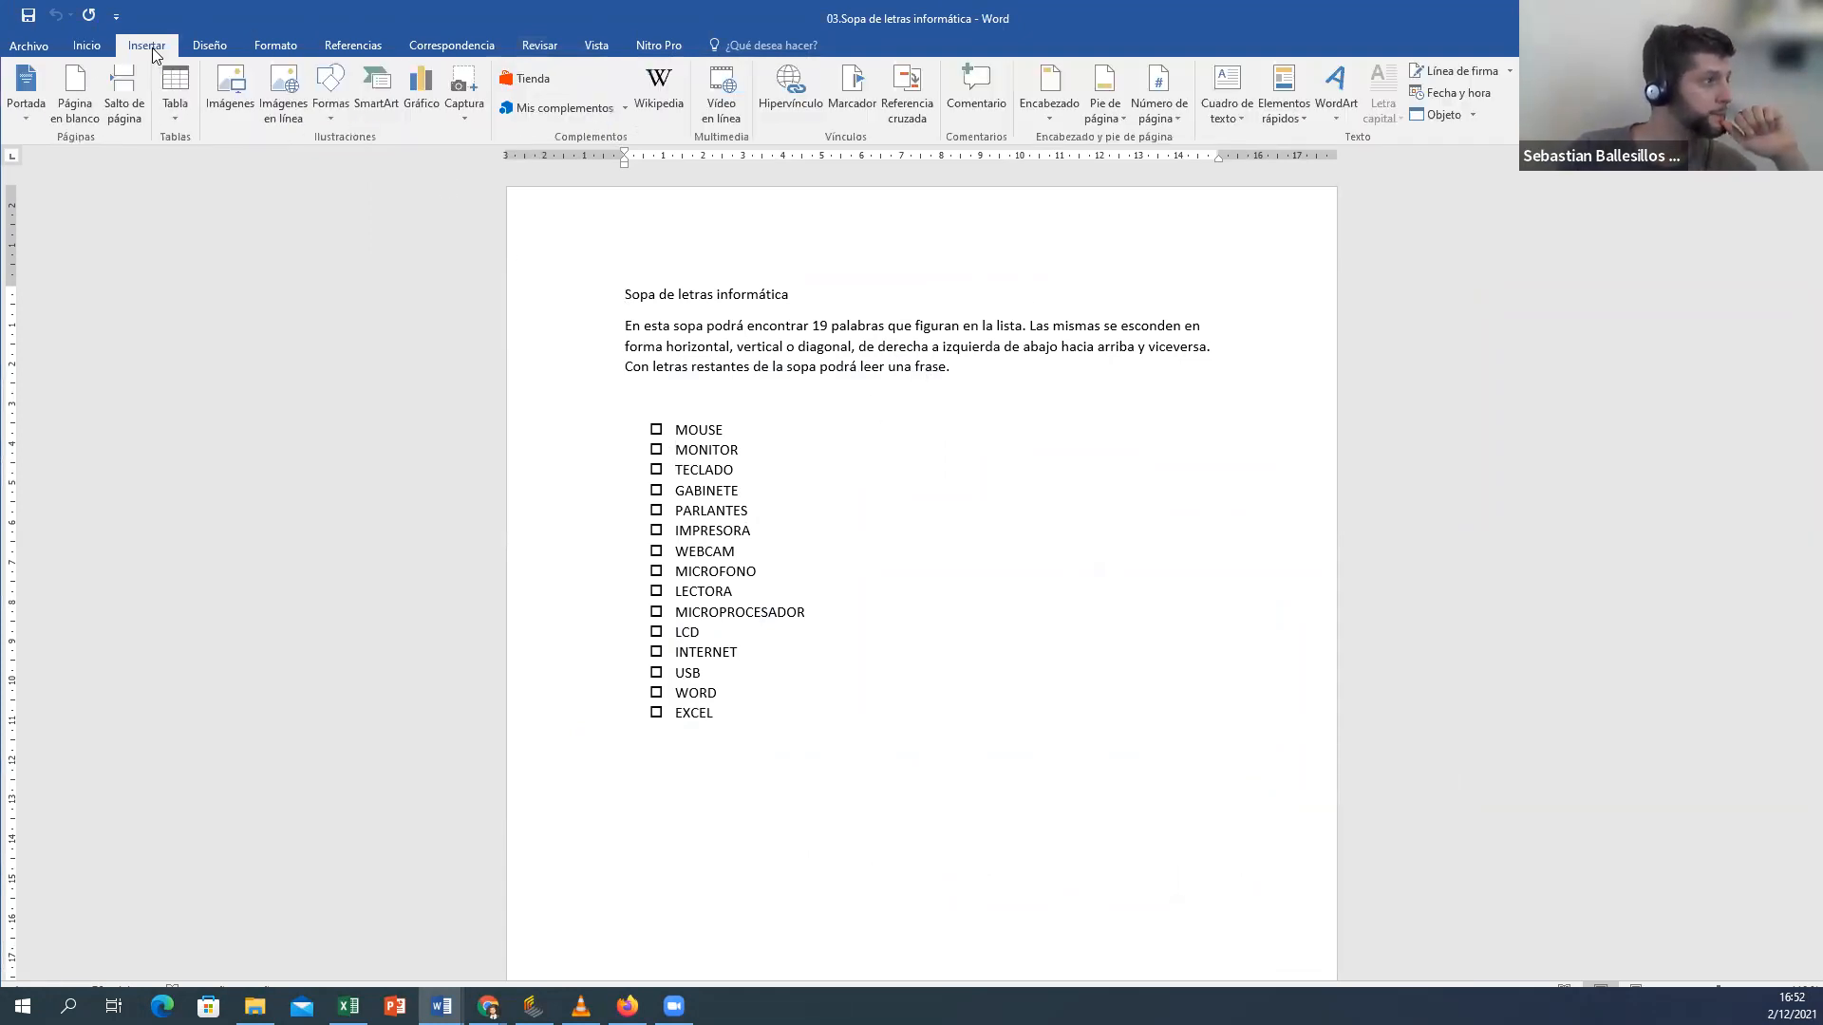
pyautogui.click(184, 87)
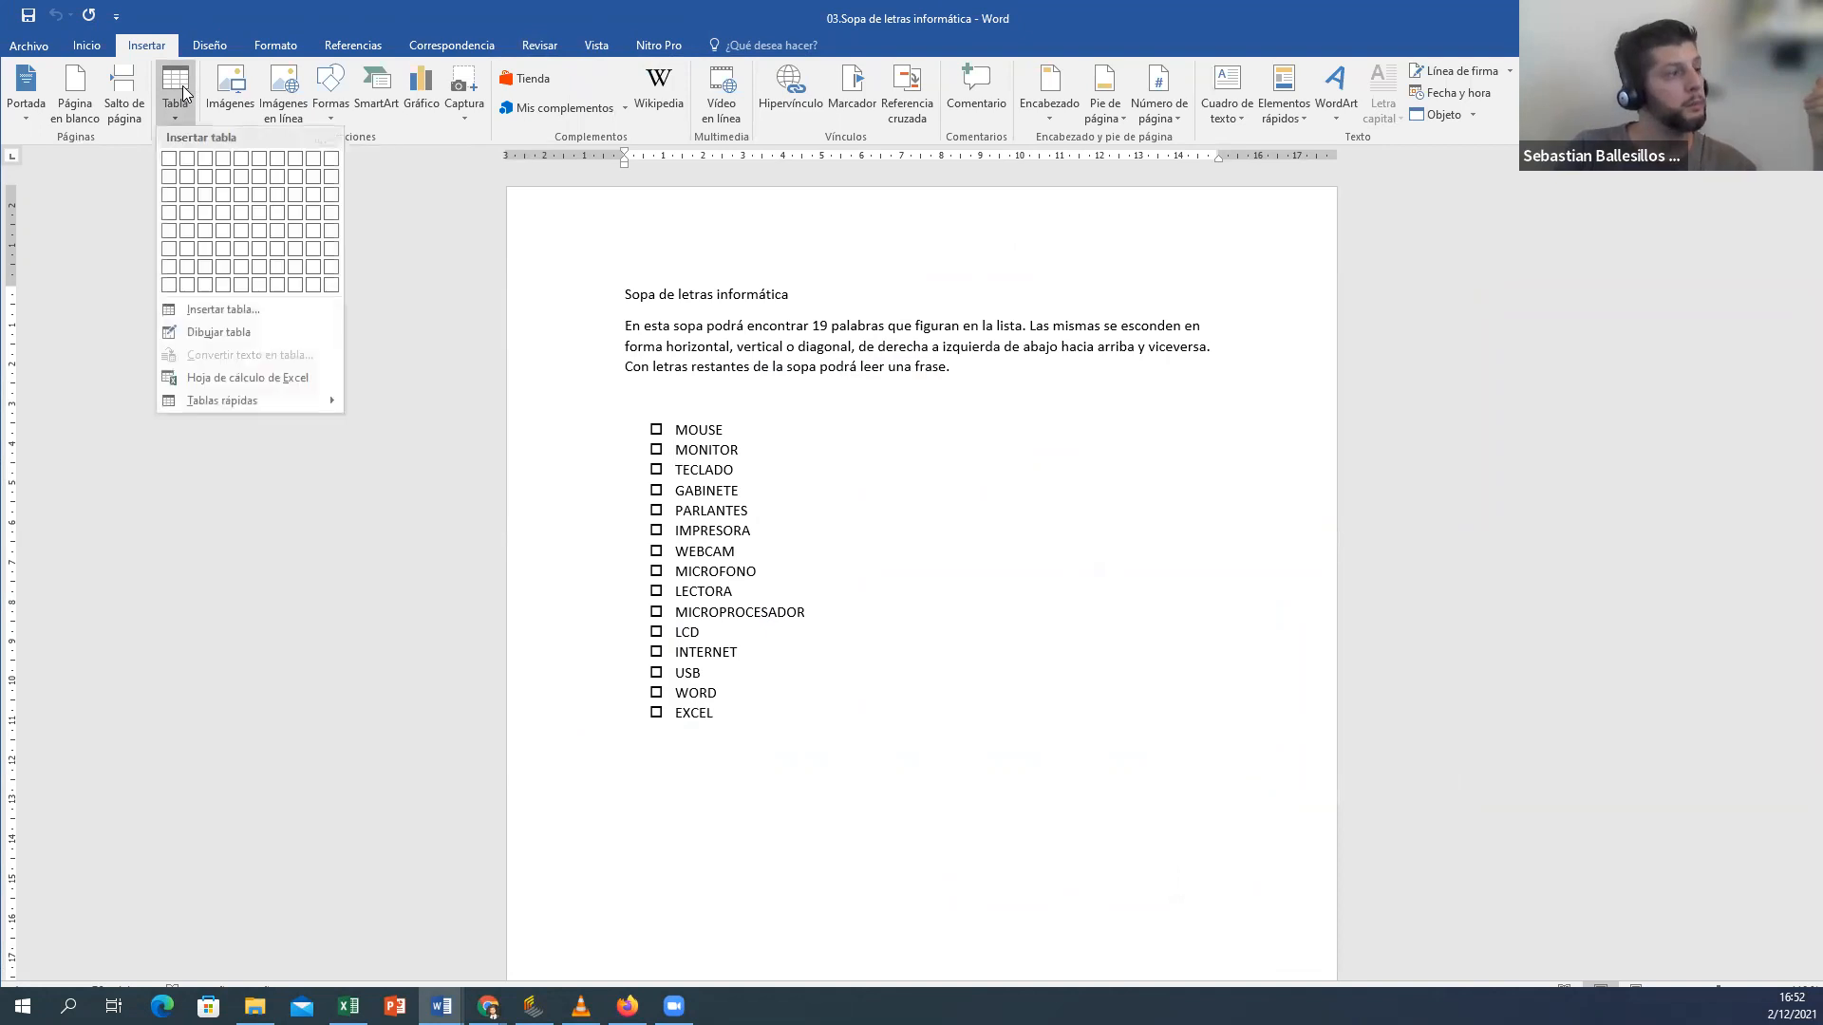
pyautogui.click(217, 311)
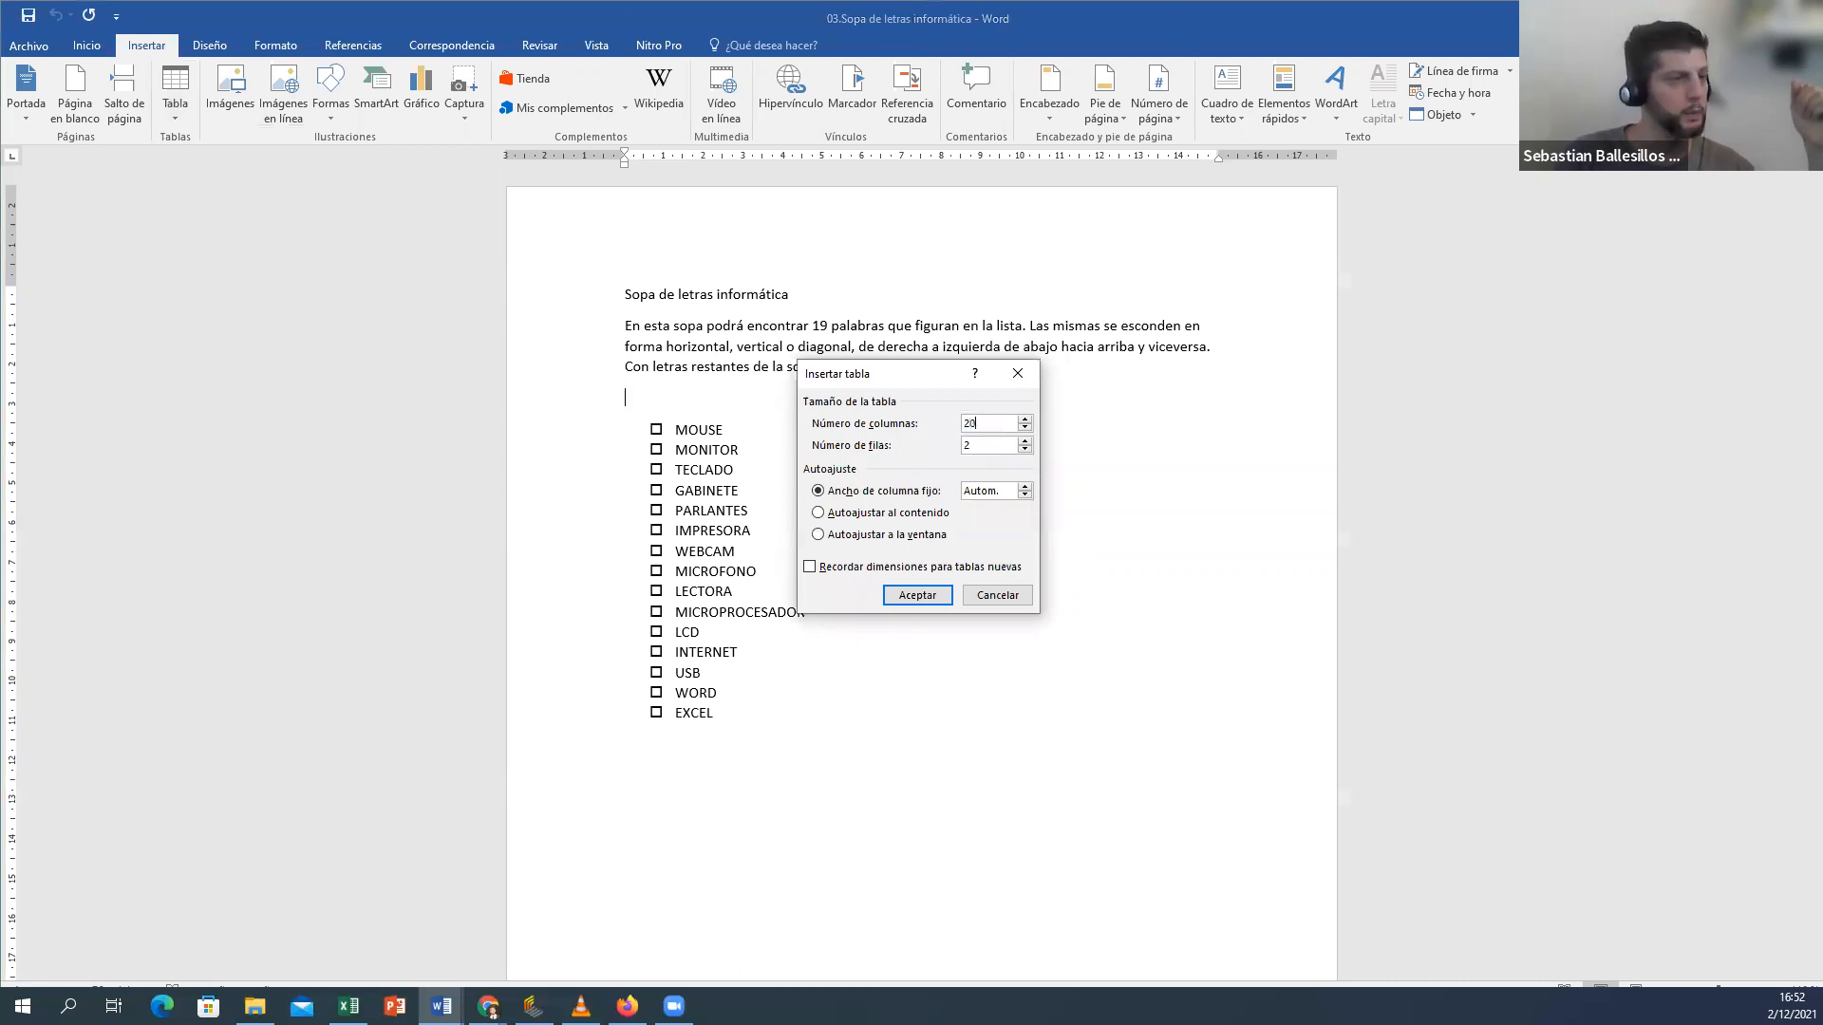
pyautogui.moveTo(984, 444); pyautogui.dragTo(962, 445)
pyautogui.write('20')
pyautogui.press('Return')
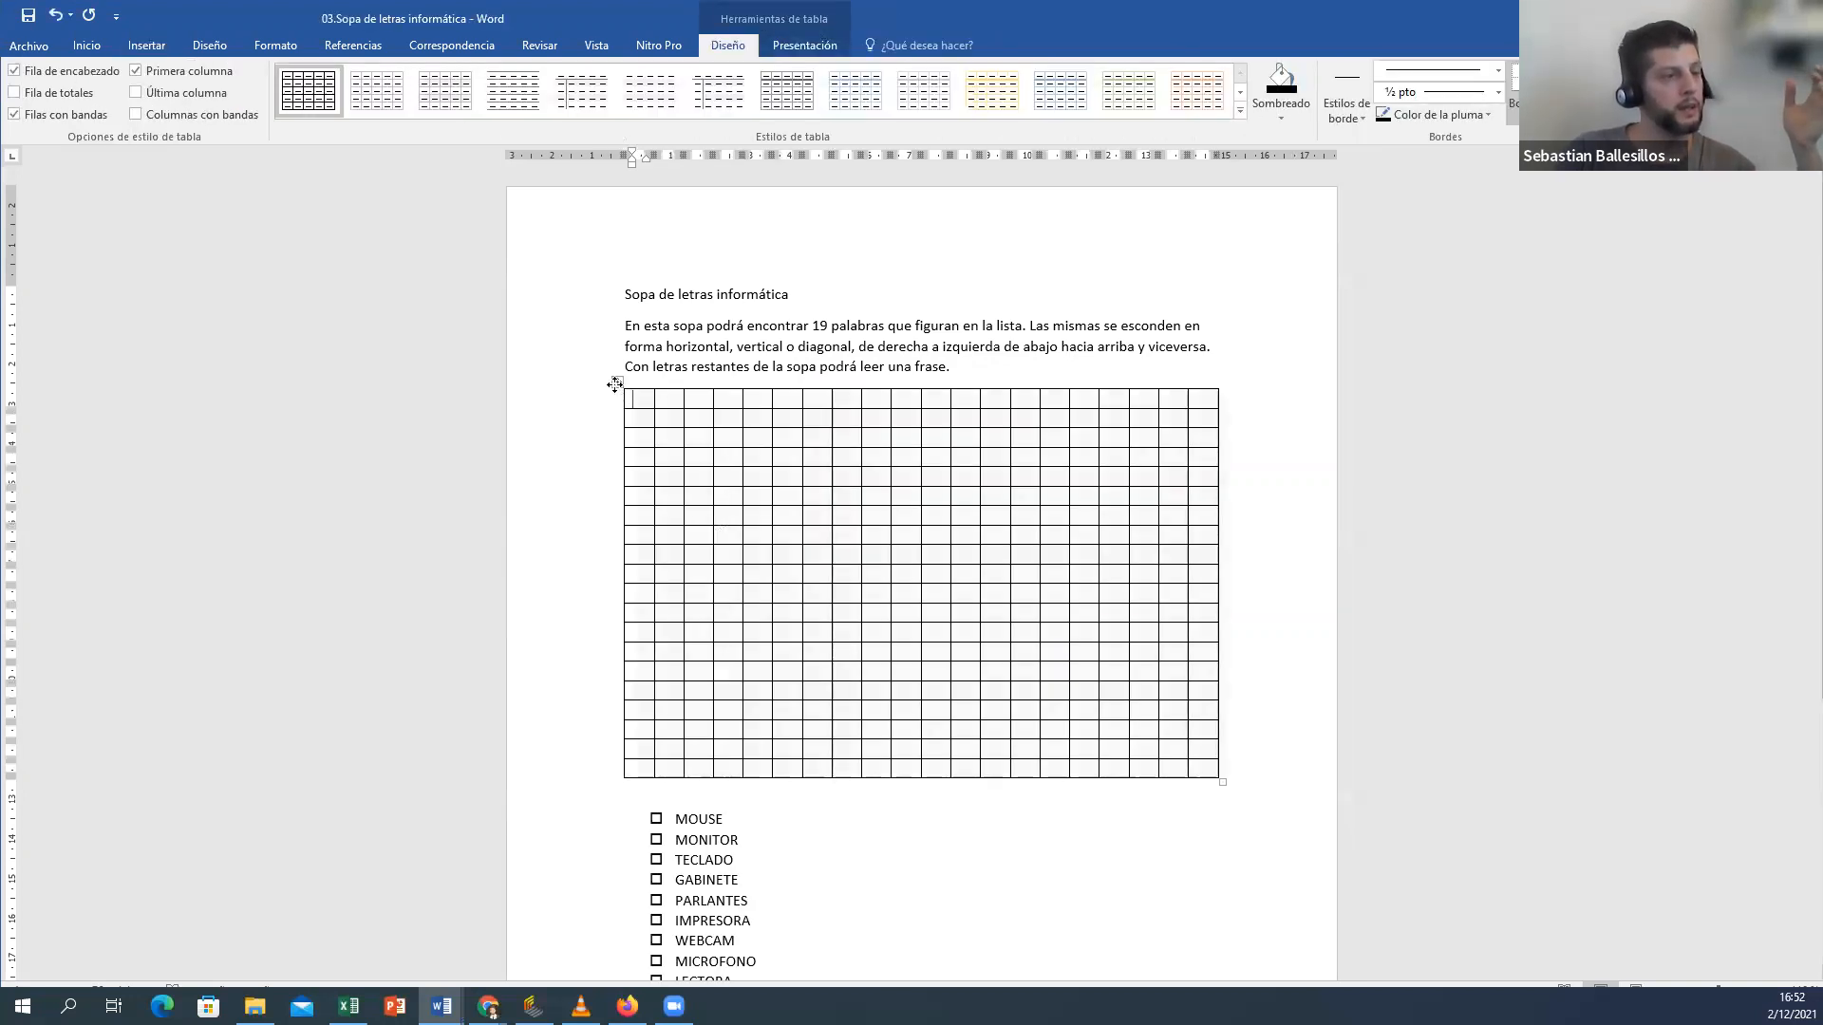
# Step: Autofit the 20 by 20 table to its contents and move it beside the word checklist, level with "MOUSE"
pyautogui.click(616, 384)
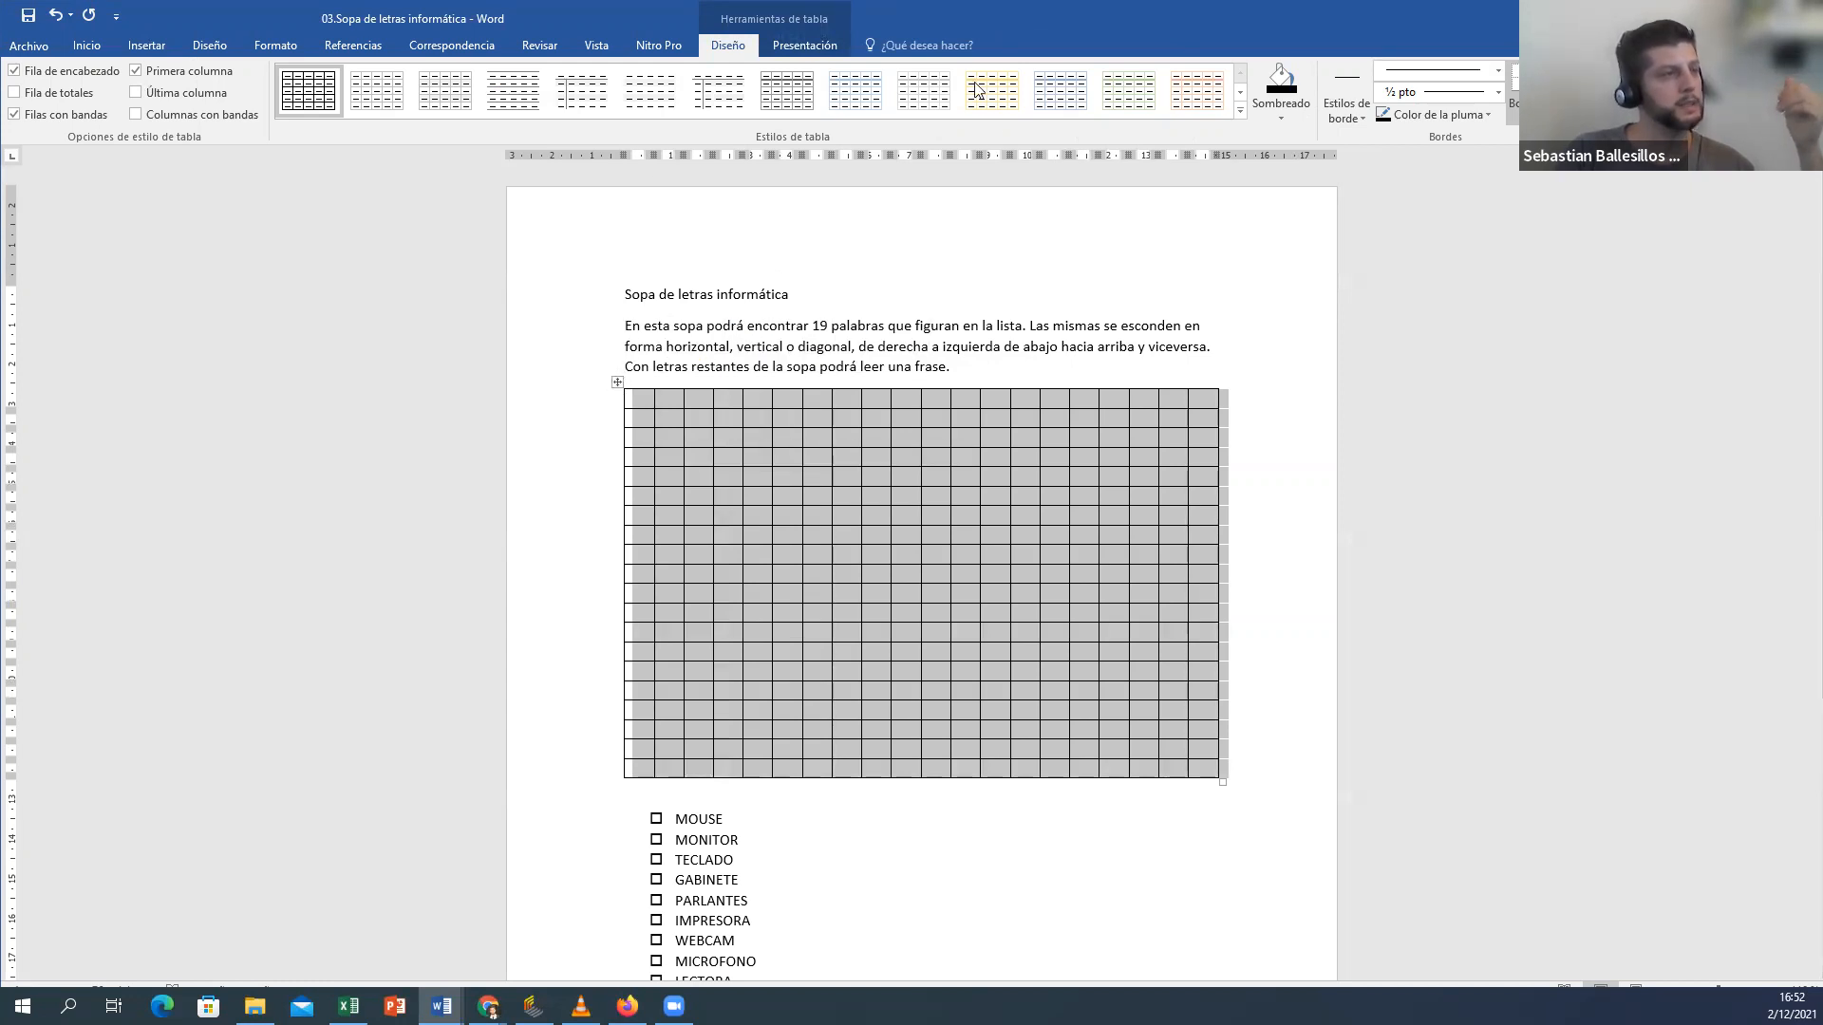
pyautogui.click(804, 41)
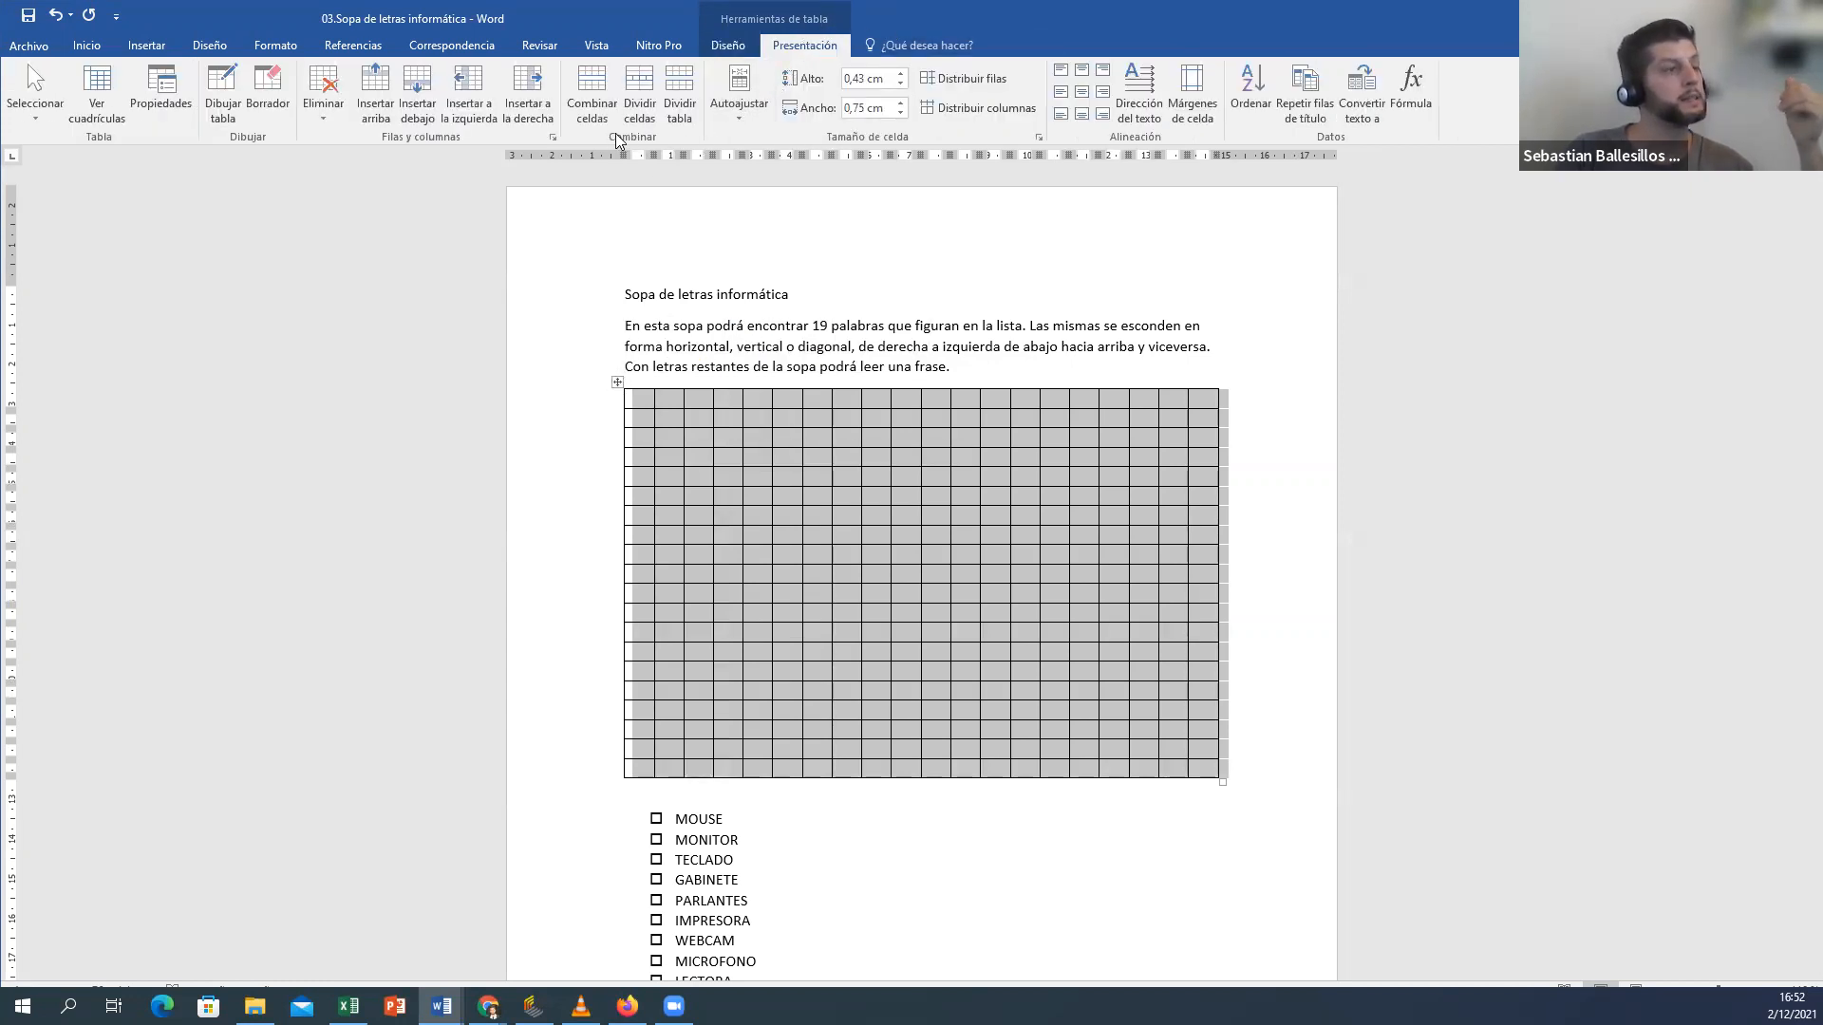
pyautogui.click(729, 121)
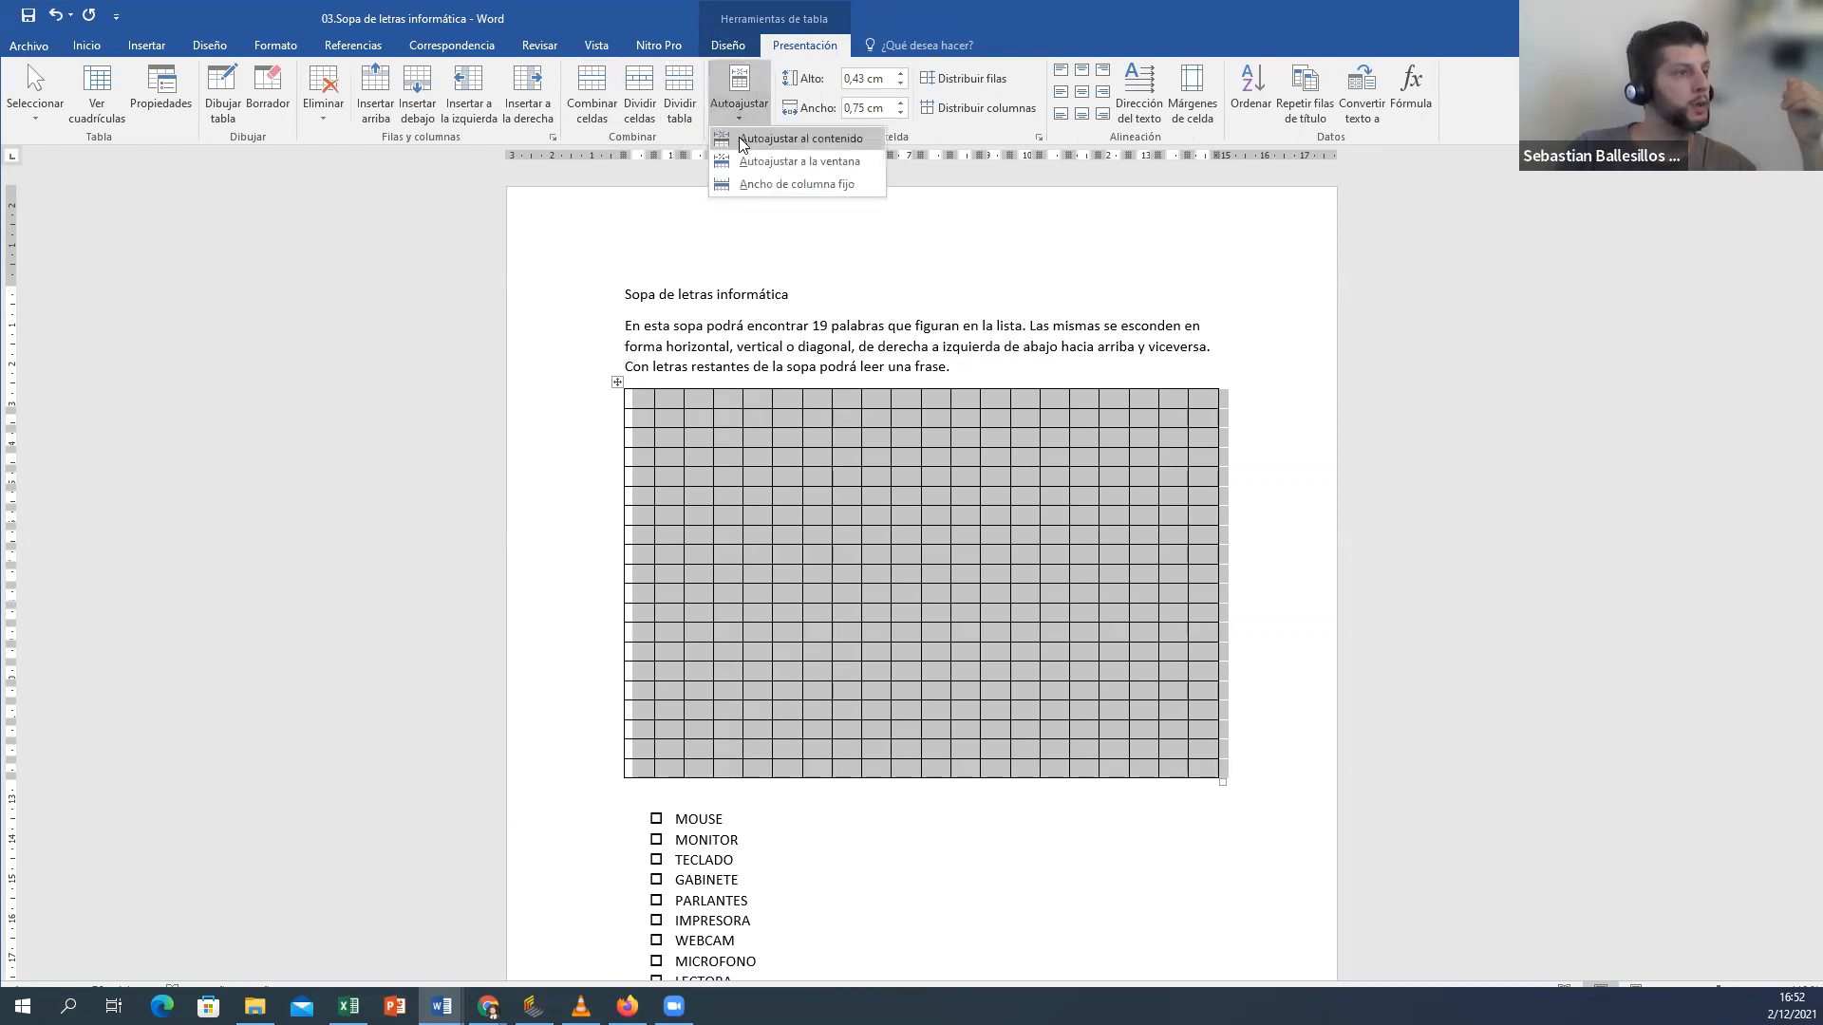
pyautogui.click(743, 139)
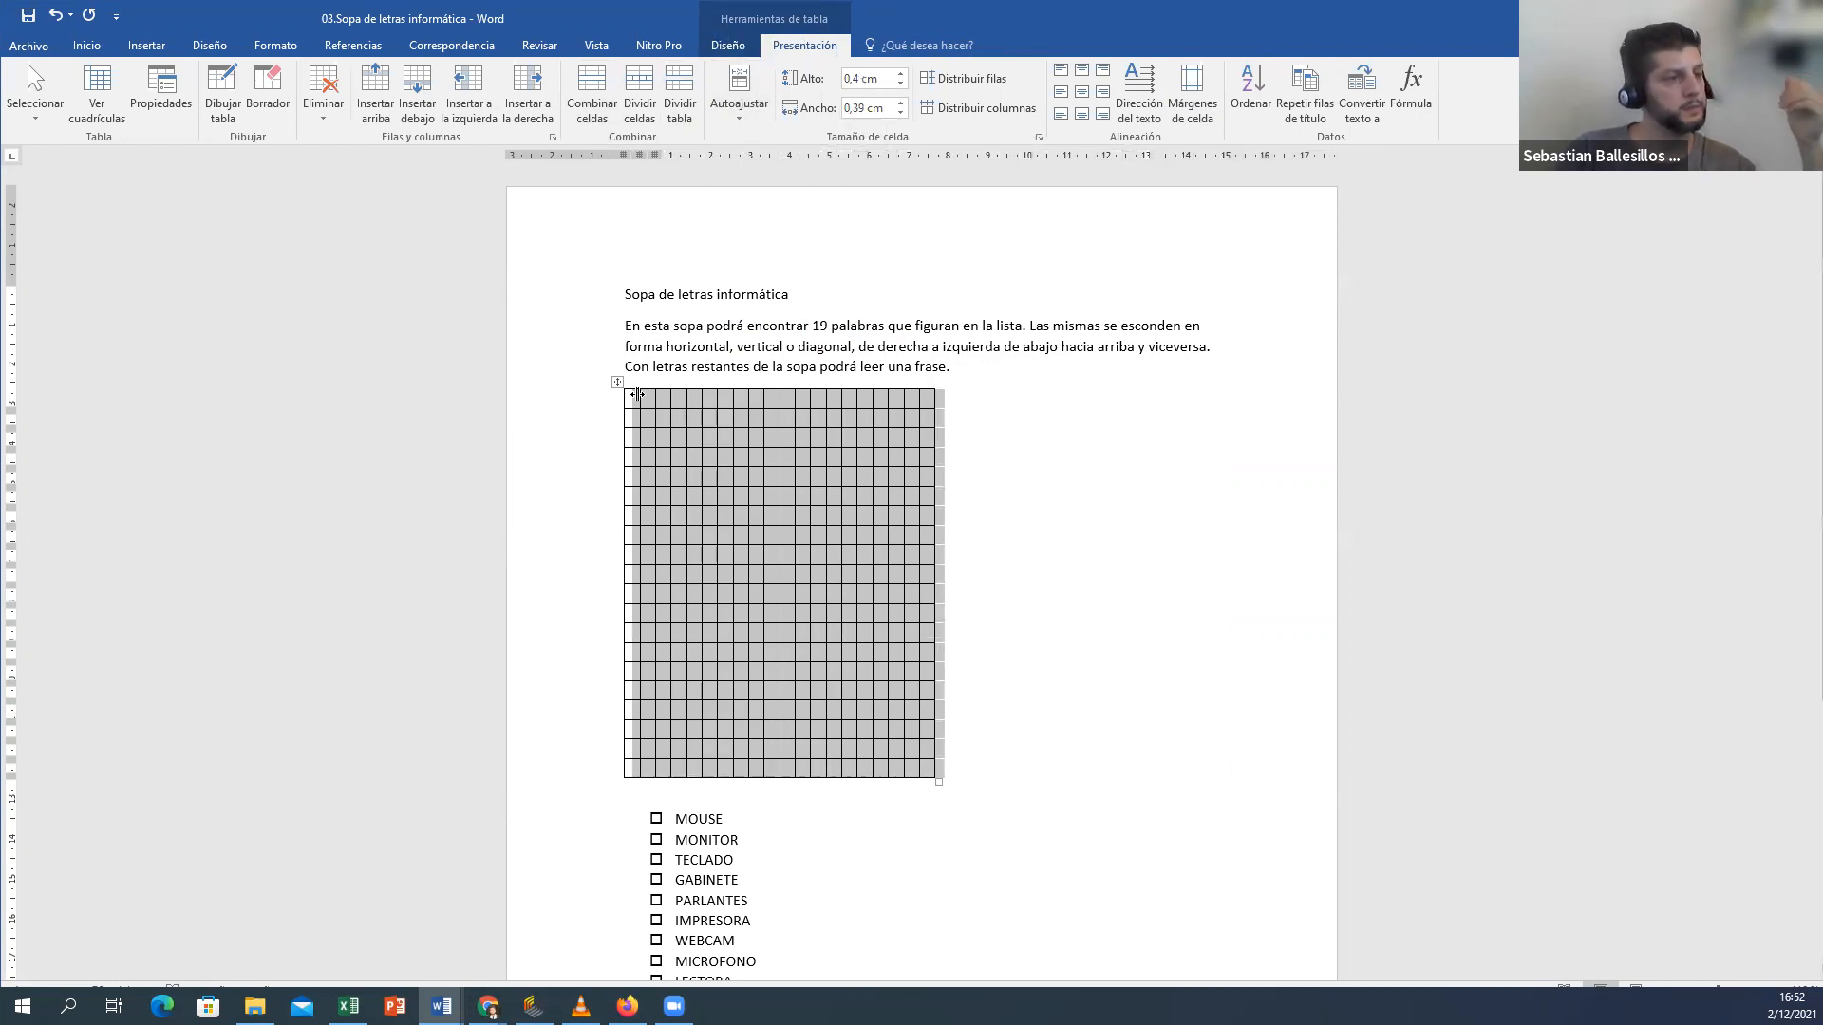
pyautogui.moveTo(616, 382); pyautogui.dragTo(921, 457)
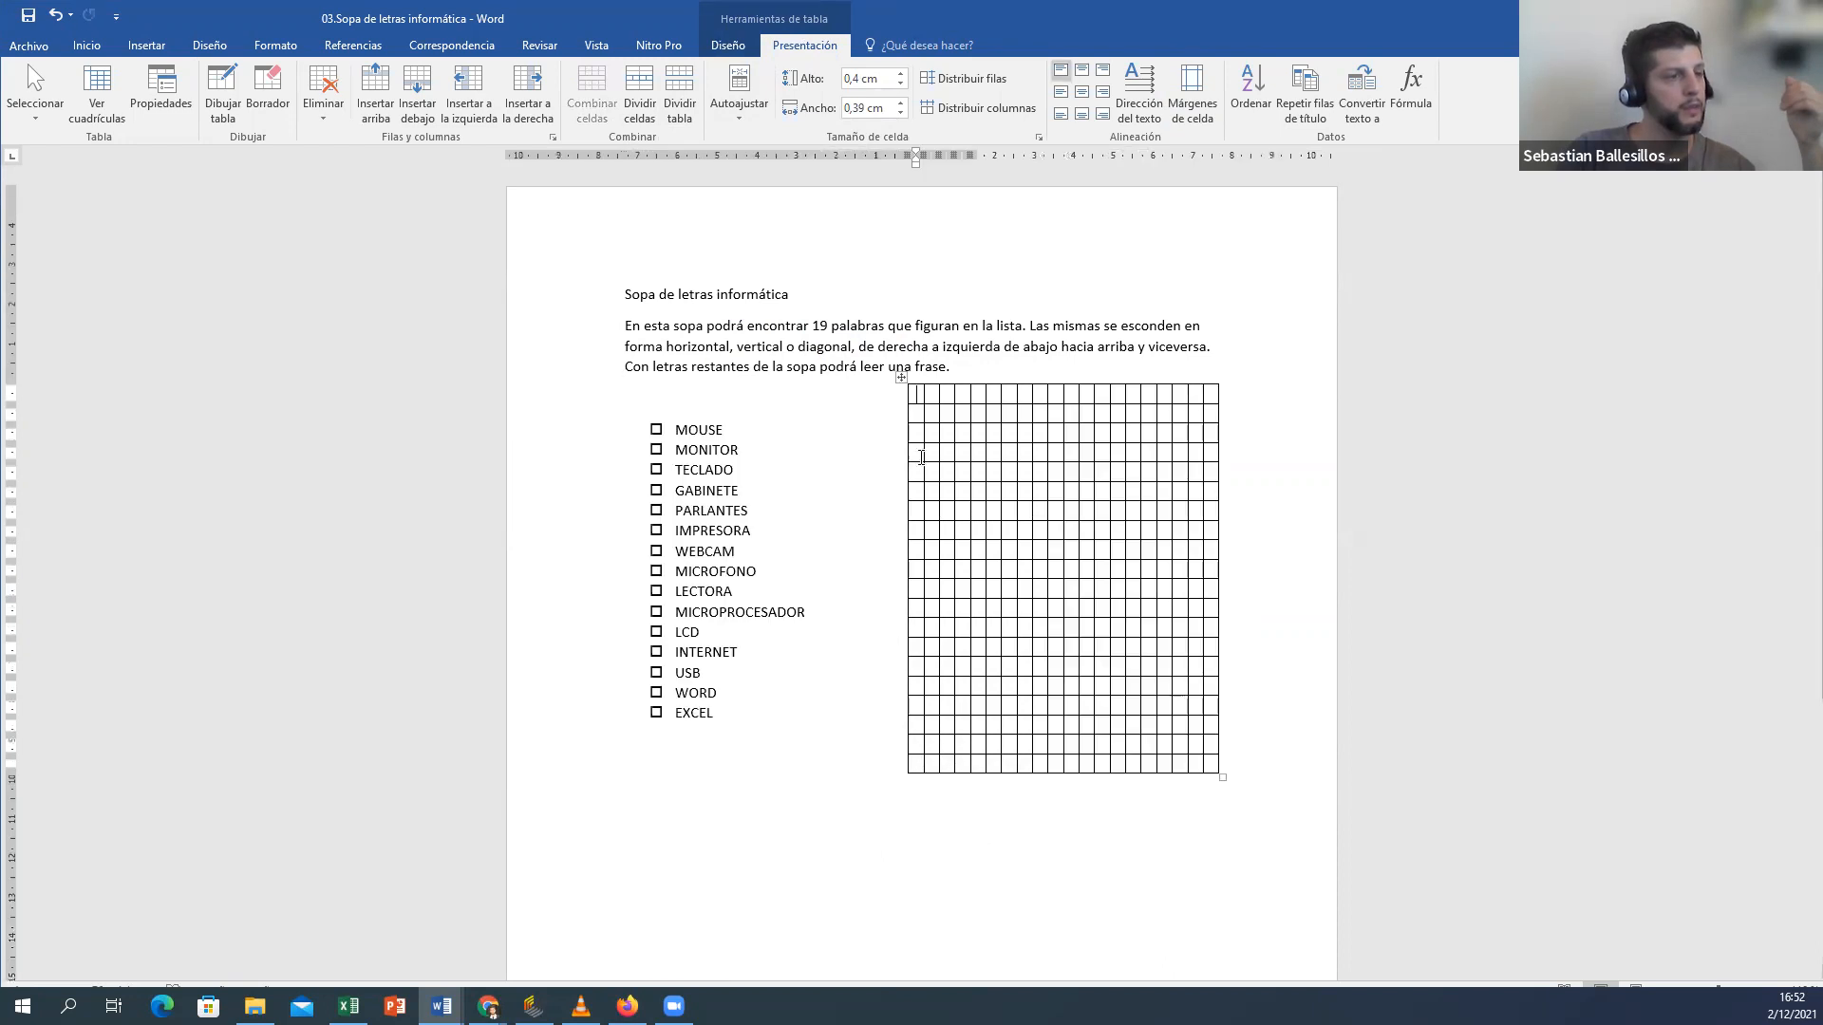
pyautogui.moveTo(900, 379); pyautogui.dragTo(902, 411)
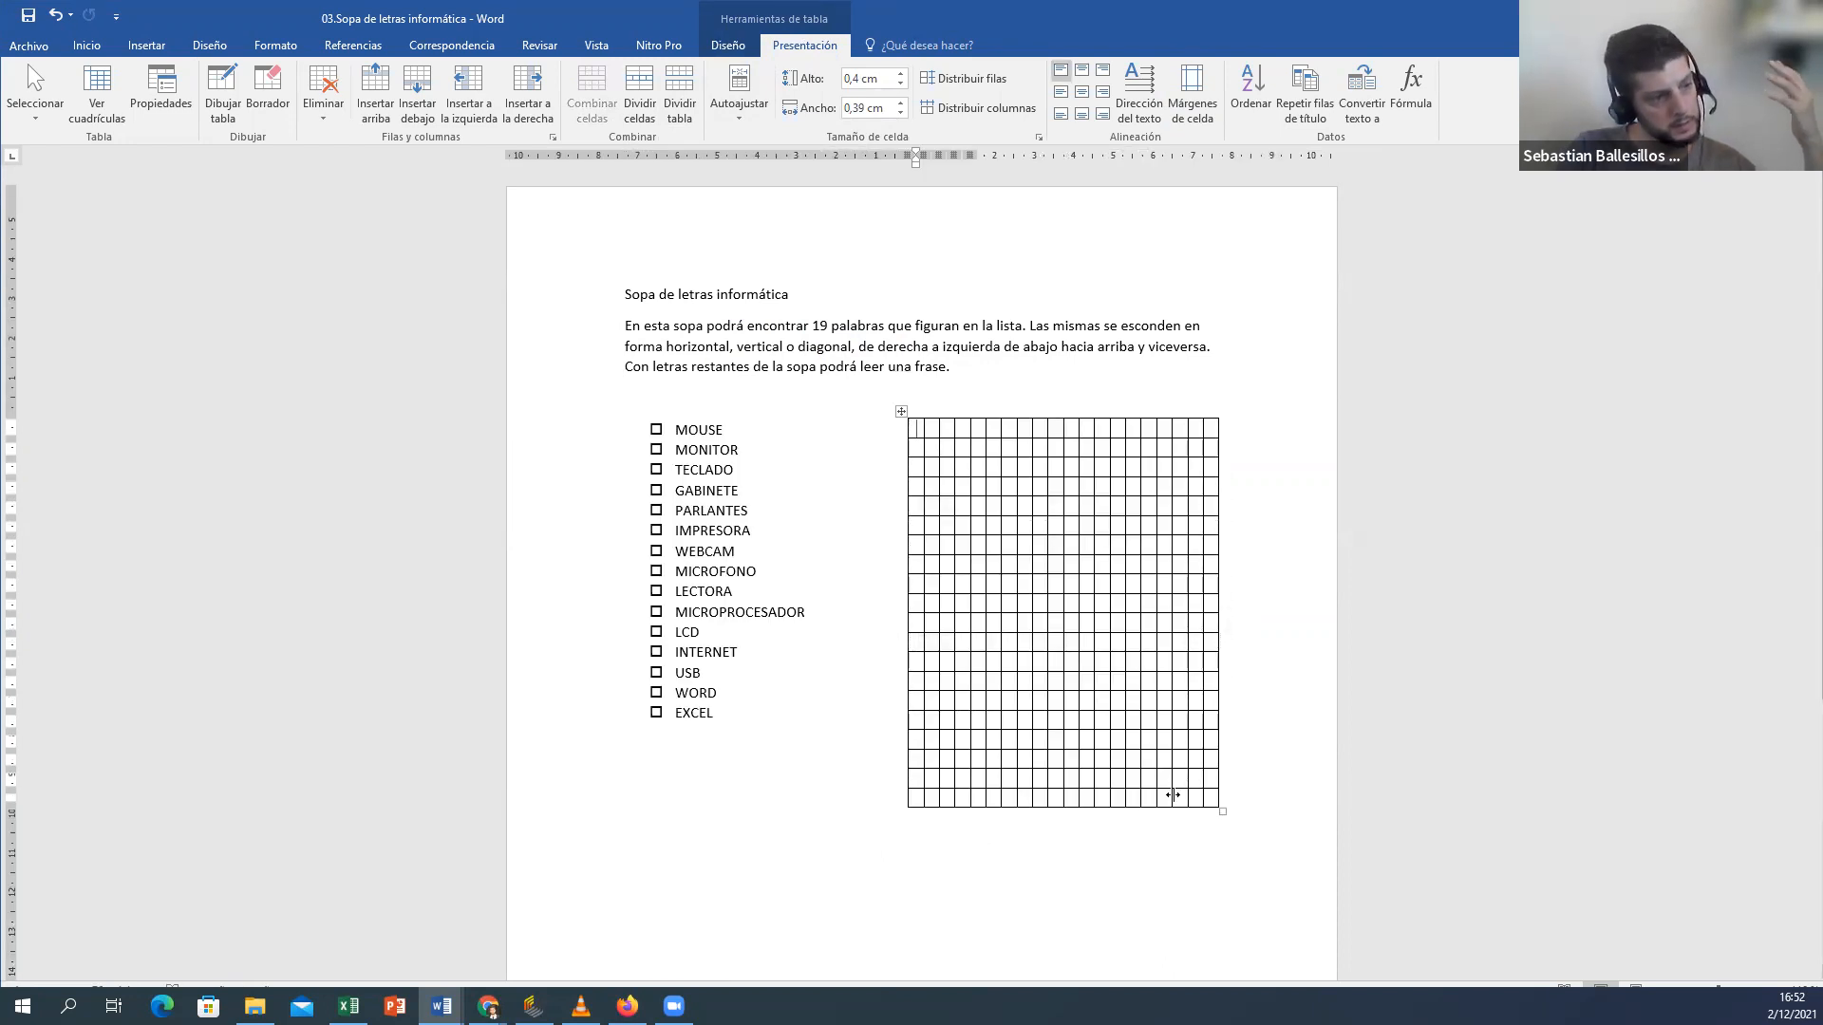
# Step: Look through the open word-search documents, including the "versión fácil" and the "resuelto" version
pyautogui.click(442, 1006)
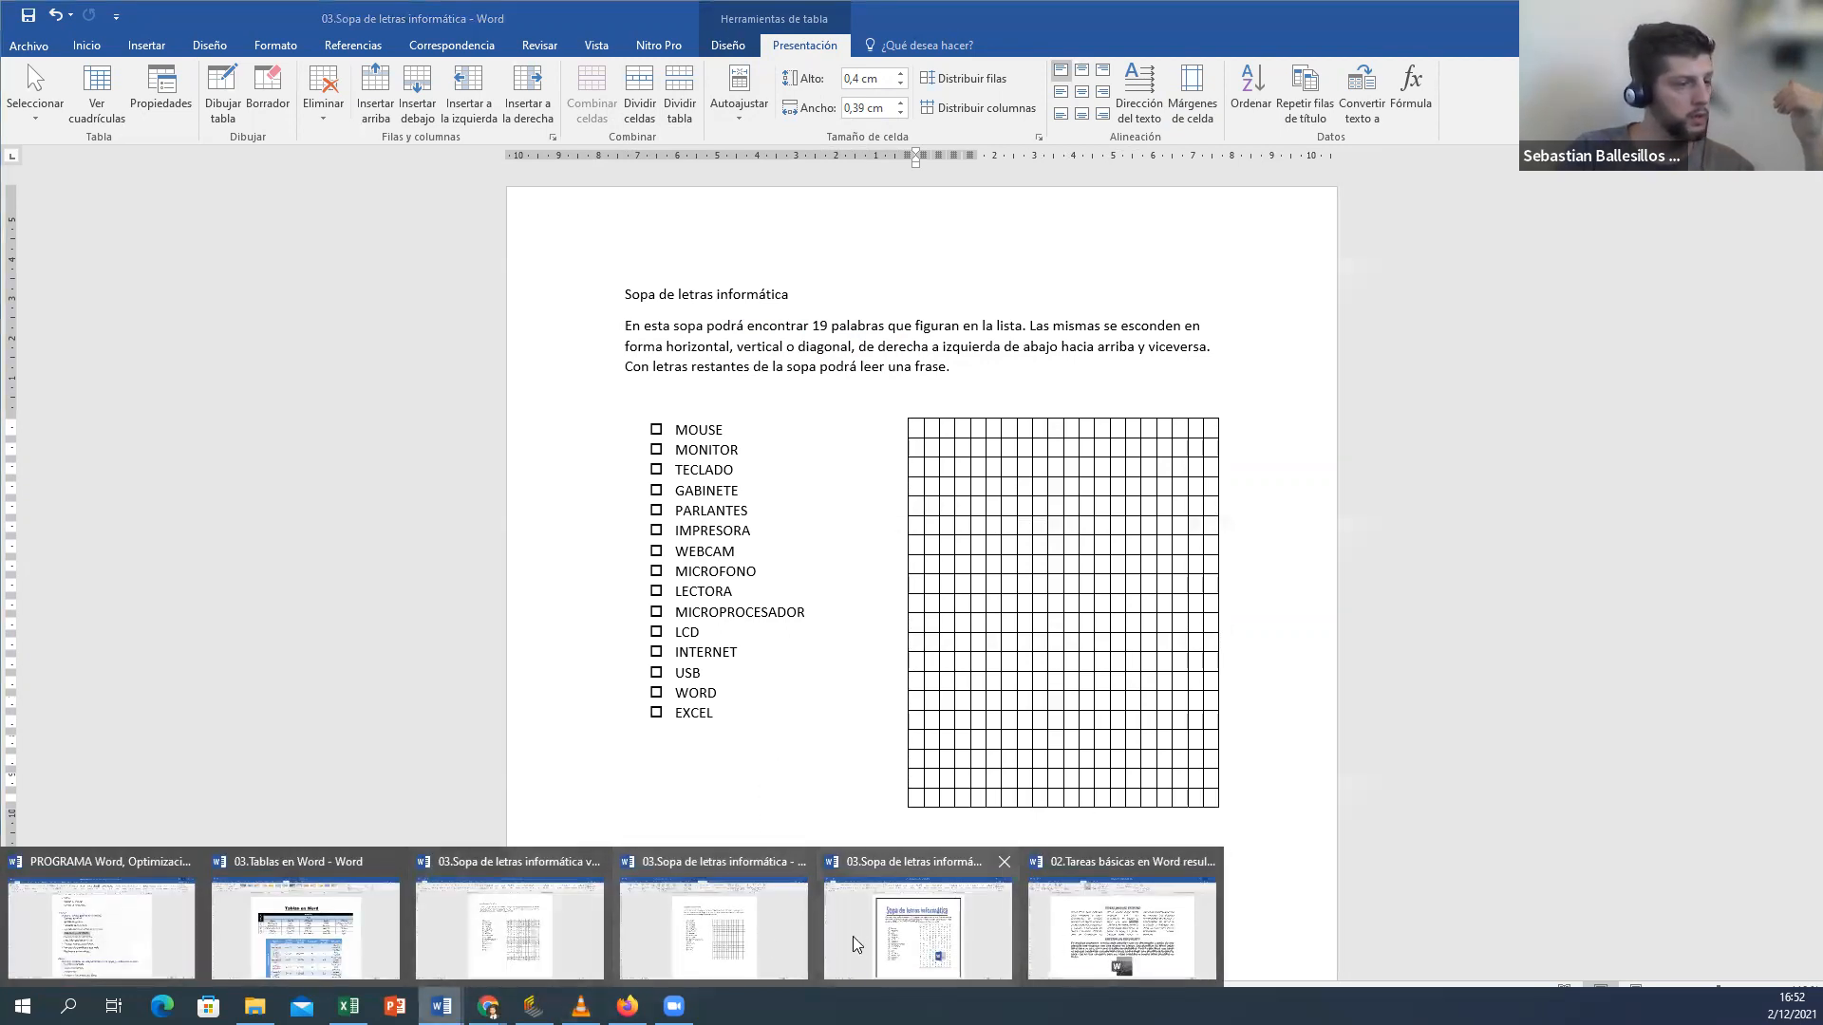
pyautogui.click(758, 938)
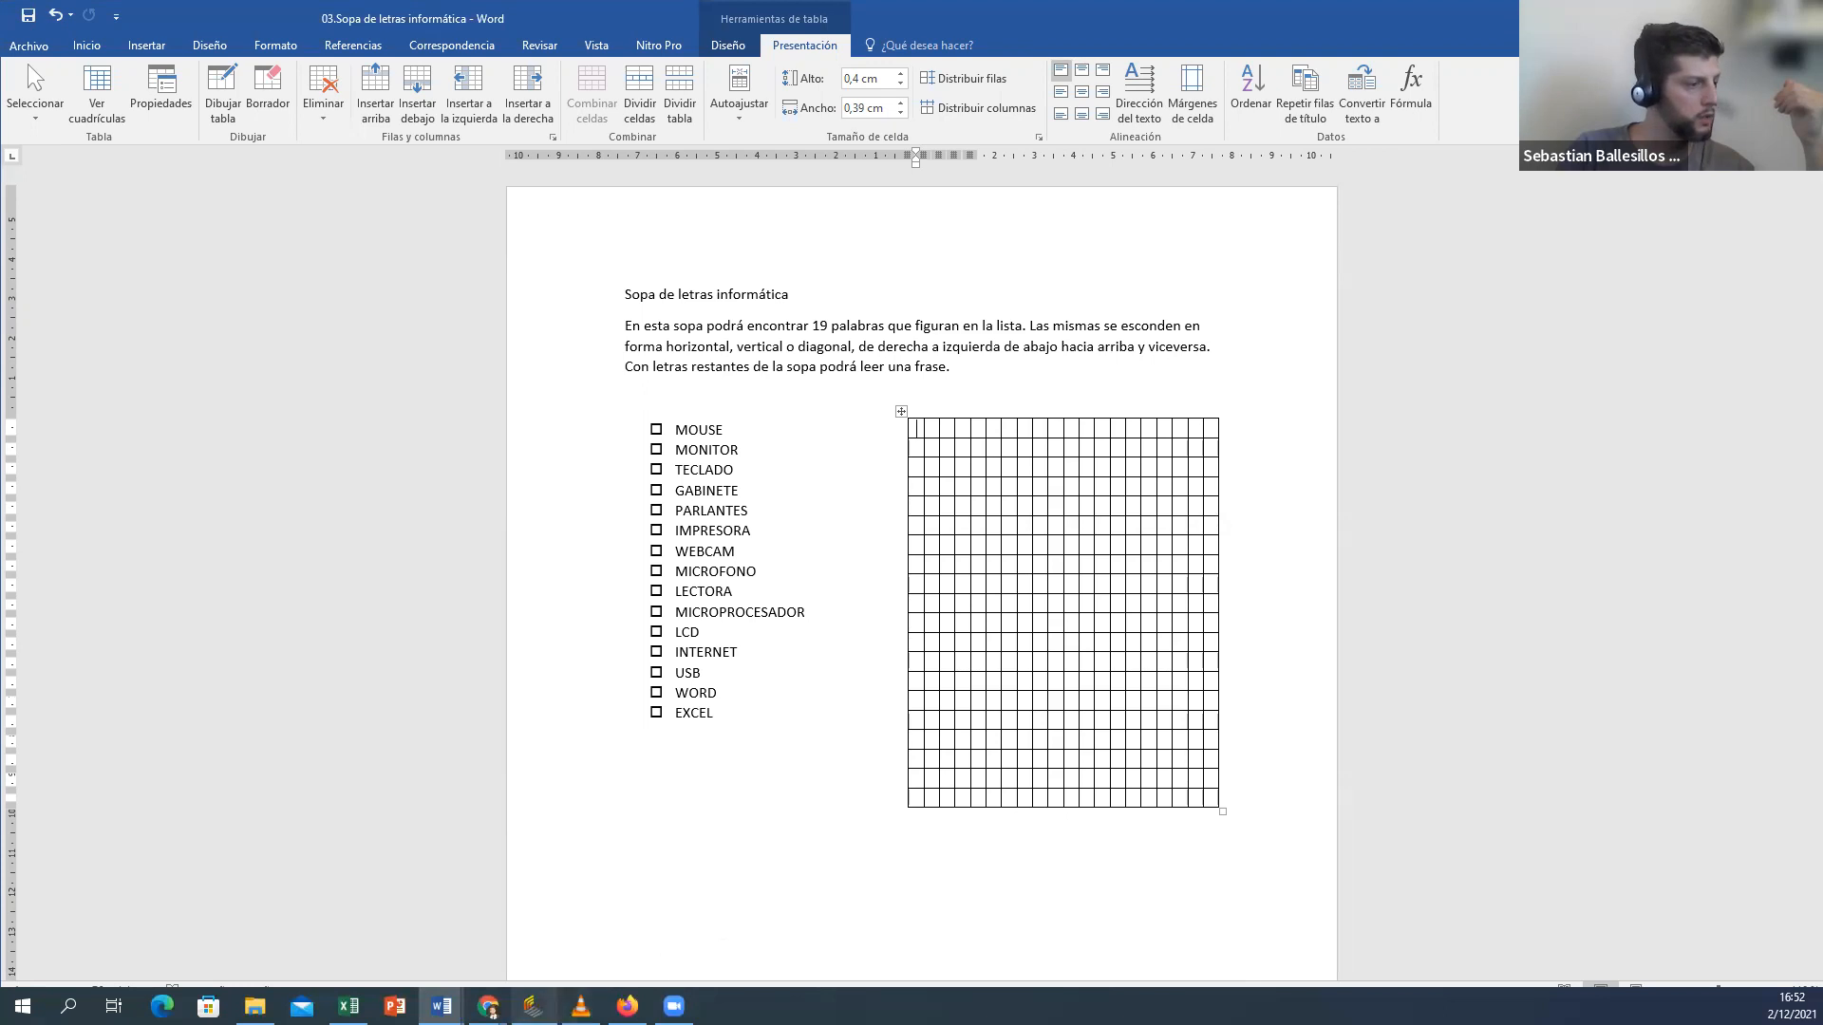
pyautogui.click(441, 1006)
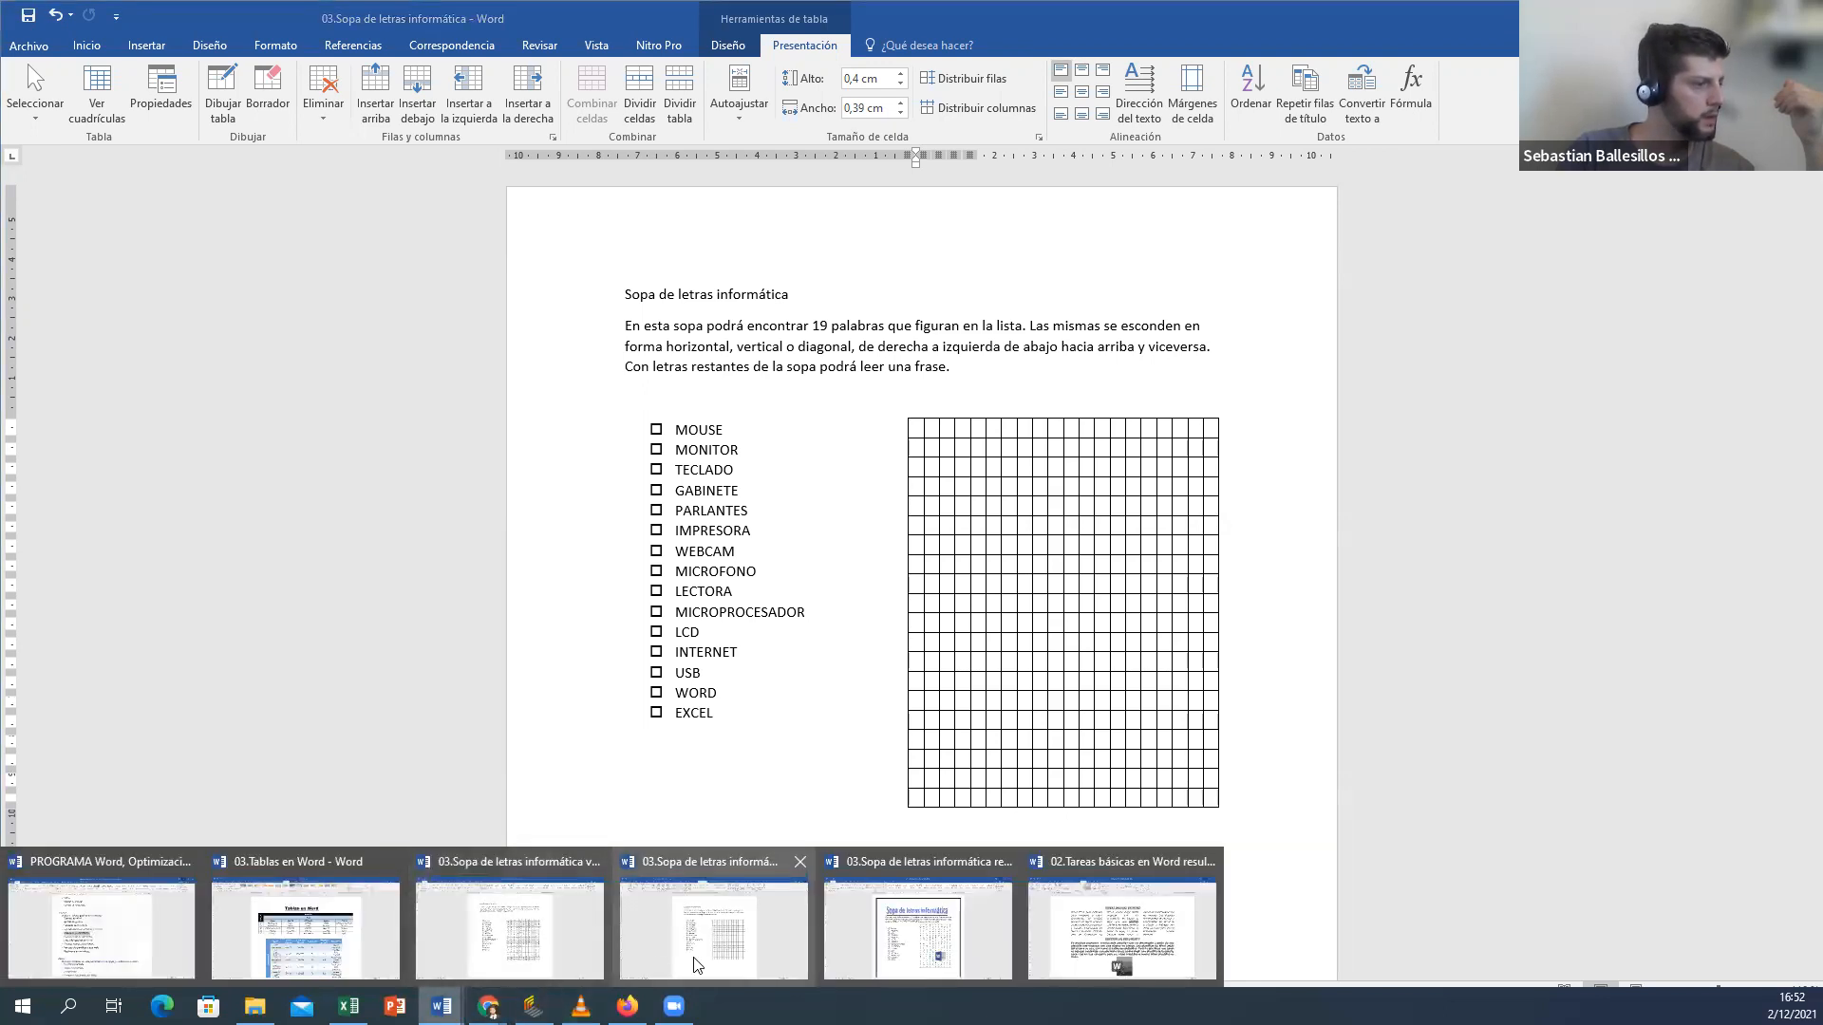
pyautogui.click(538, 961)
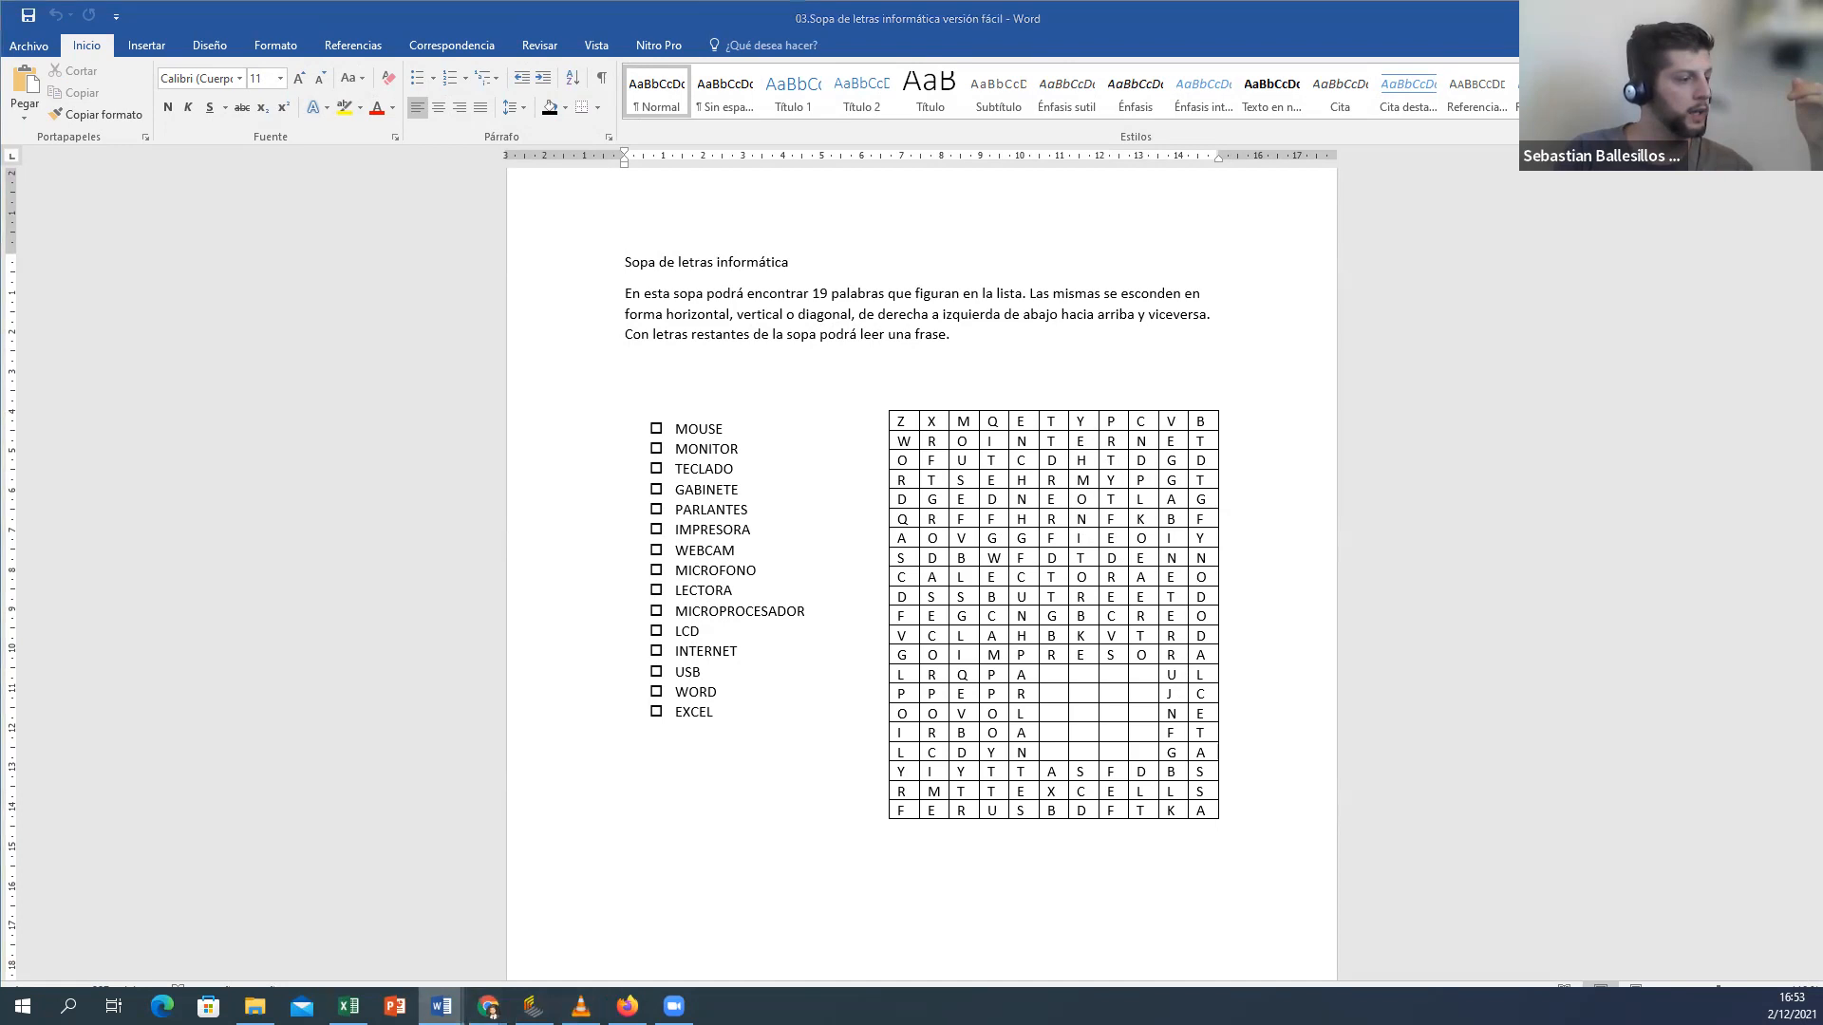
pyautogui.moveTo(441, 1007)
pyautogui.click(912, 976)
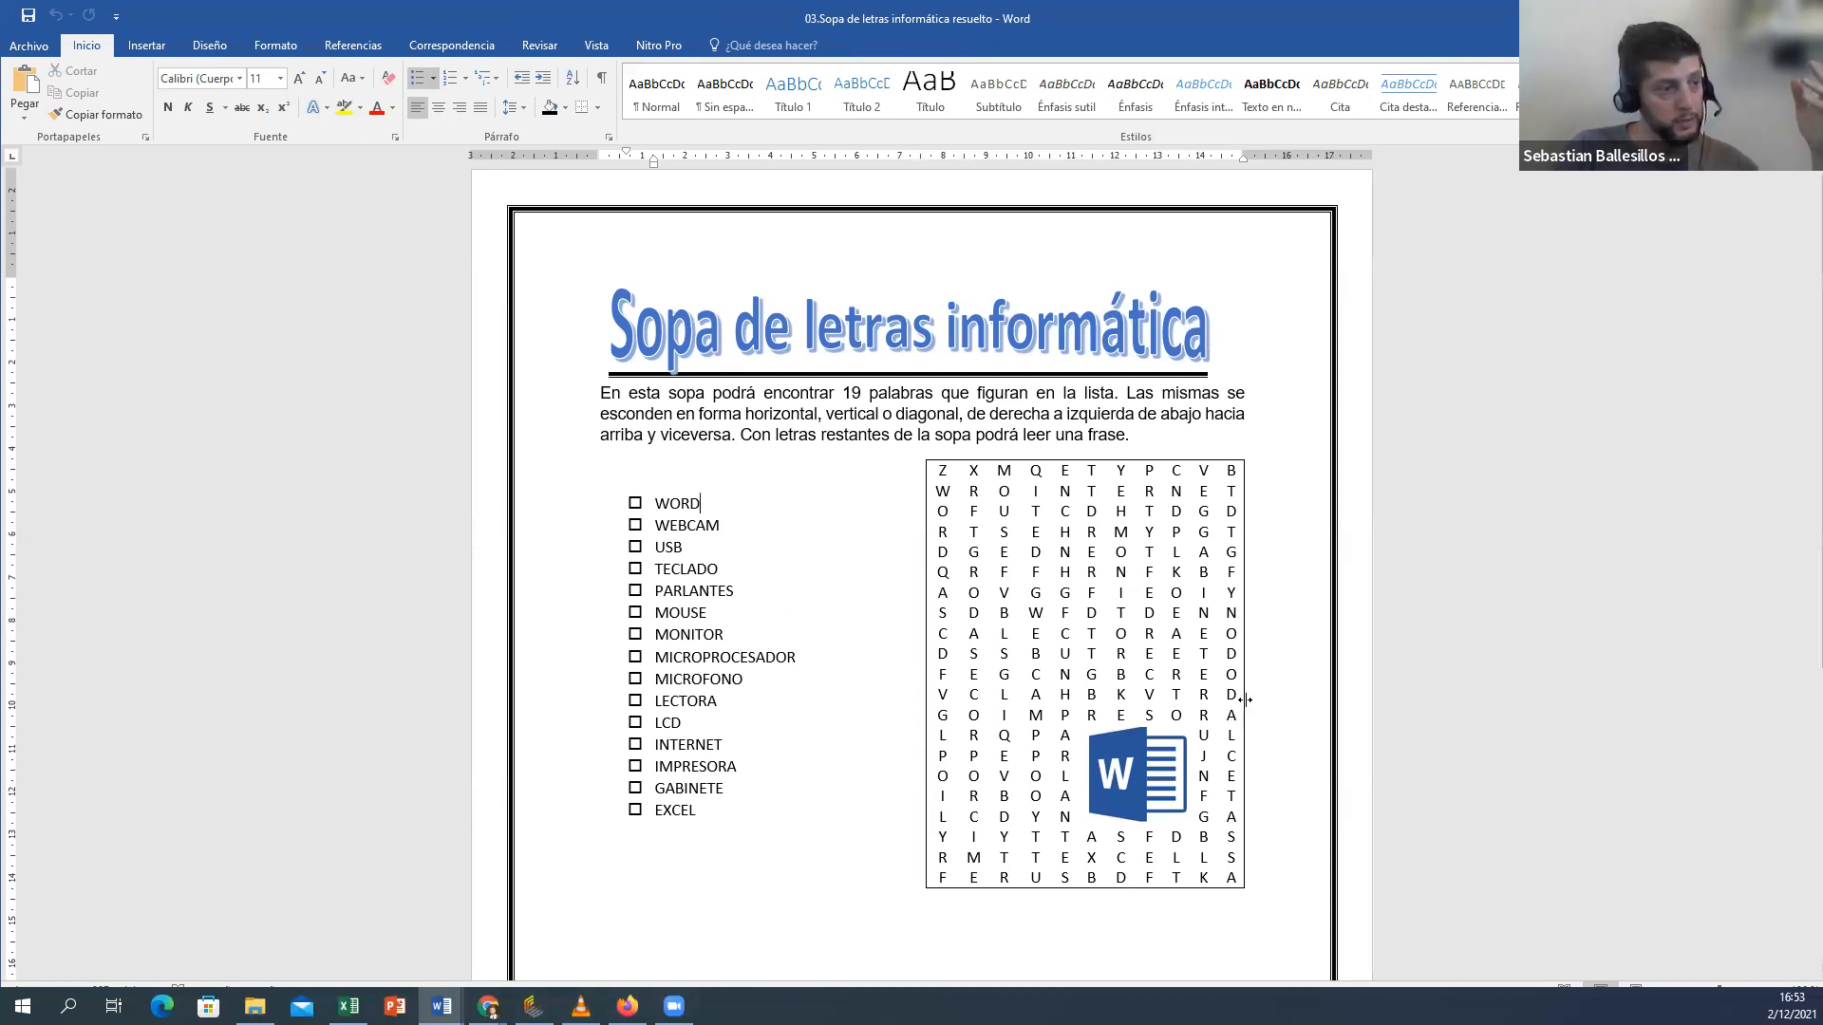
# Step: Move the letter grid in the solved document around the page, placing it beside the checklist just below the level of "WORD"
pyautogui.click(1138, 813)
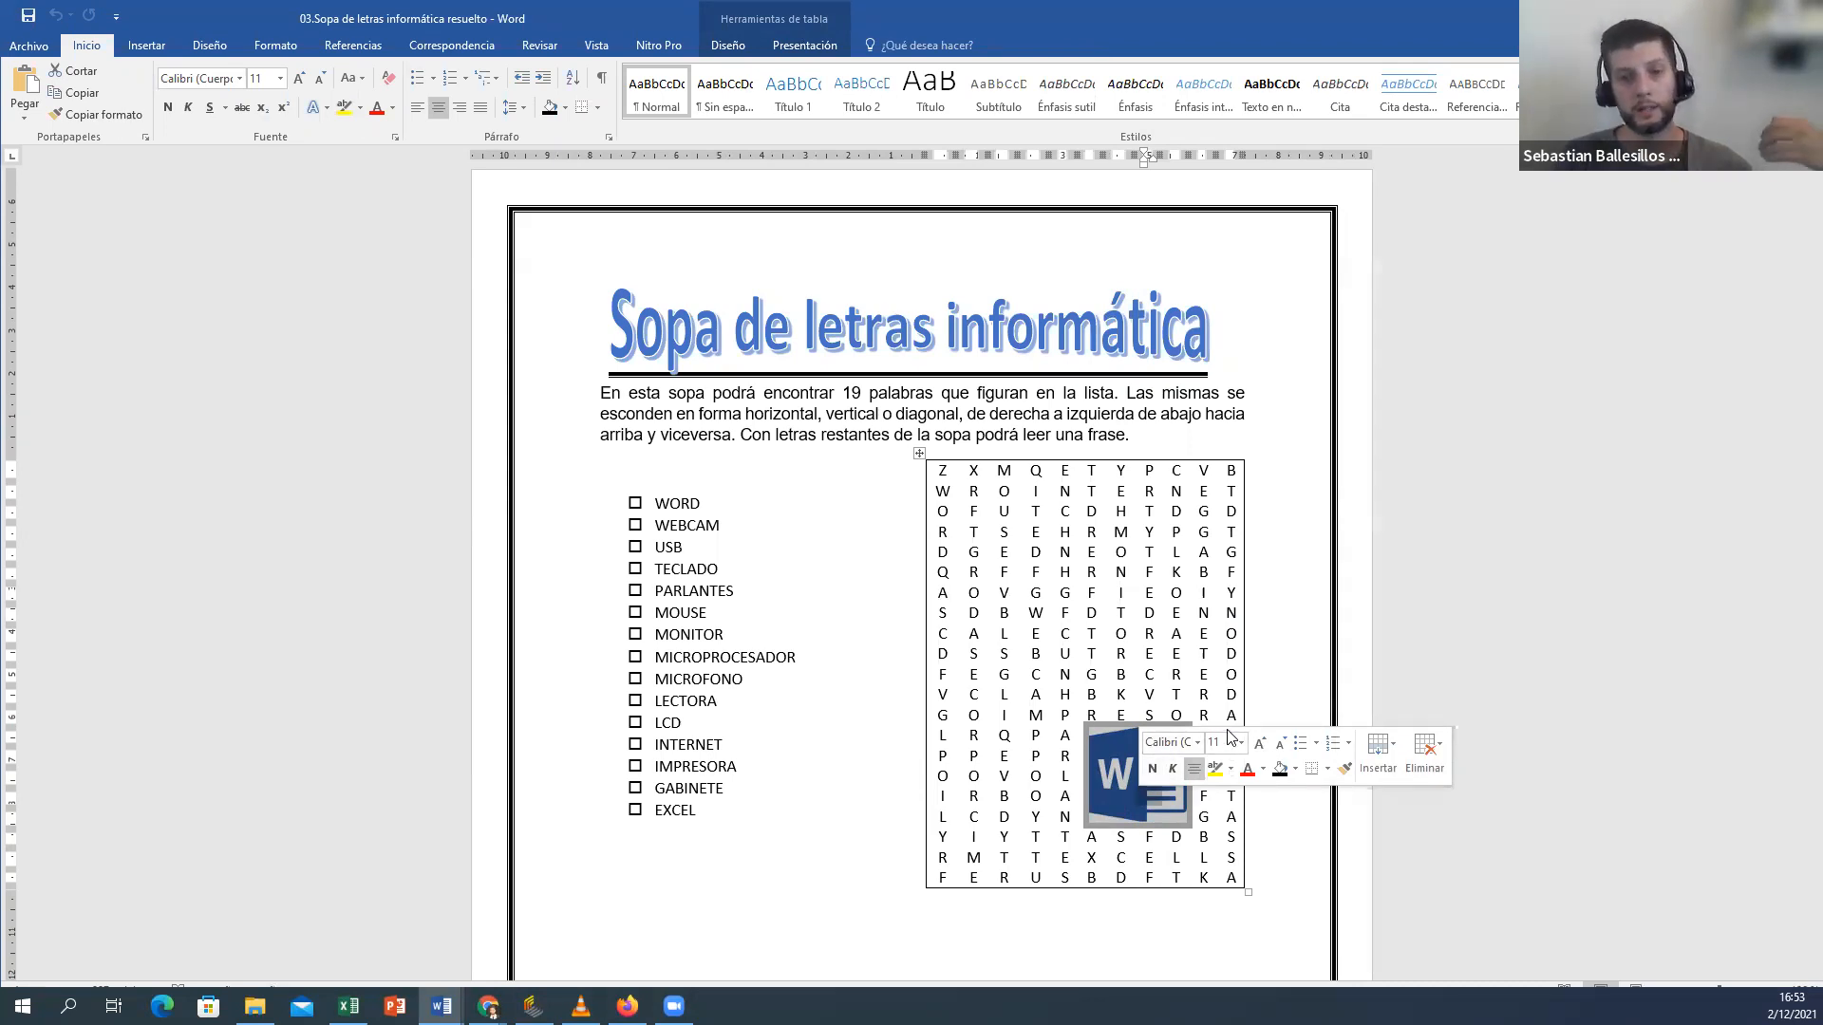
pyautogui.click(1377, 544)
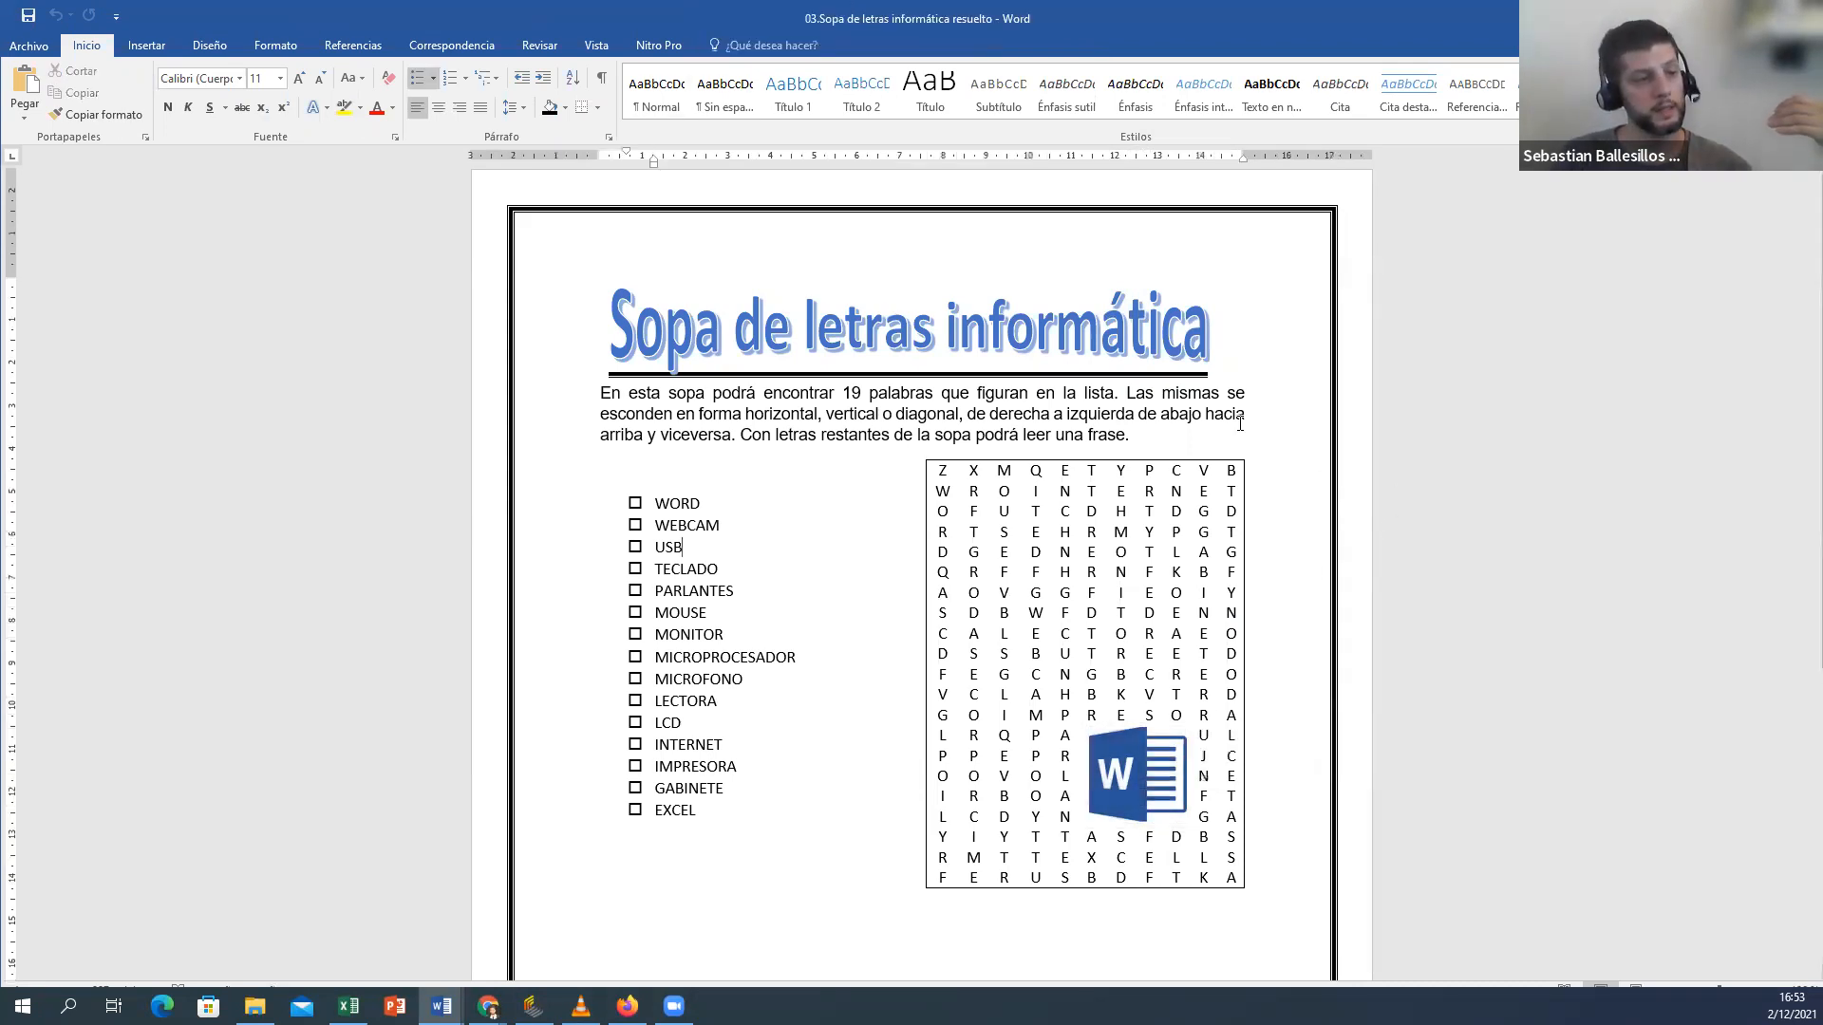
pyautogui.moveTo(924, 455); pyautogui.dragTo(881, 607)
pyautogui.scroll(-3, 892, 617)
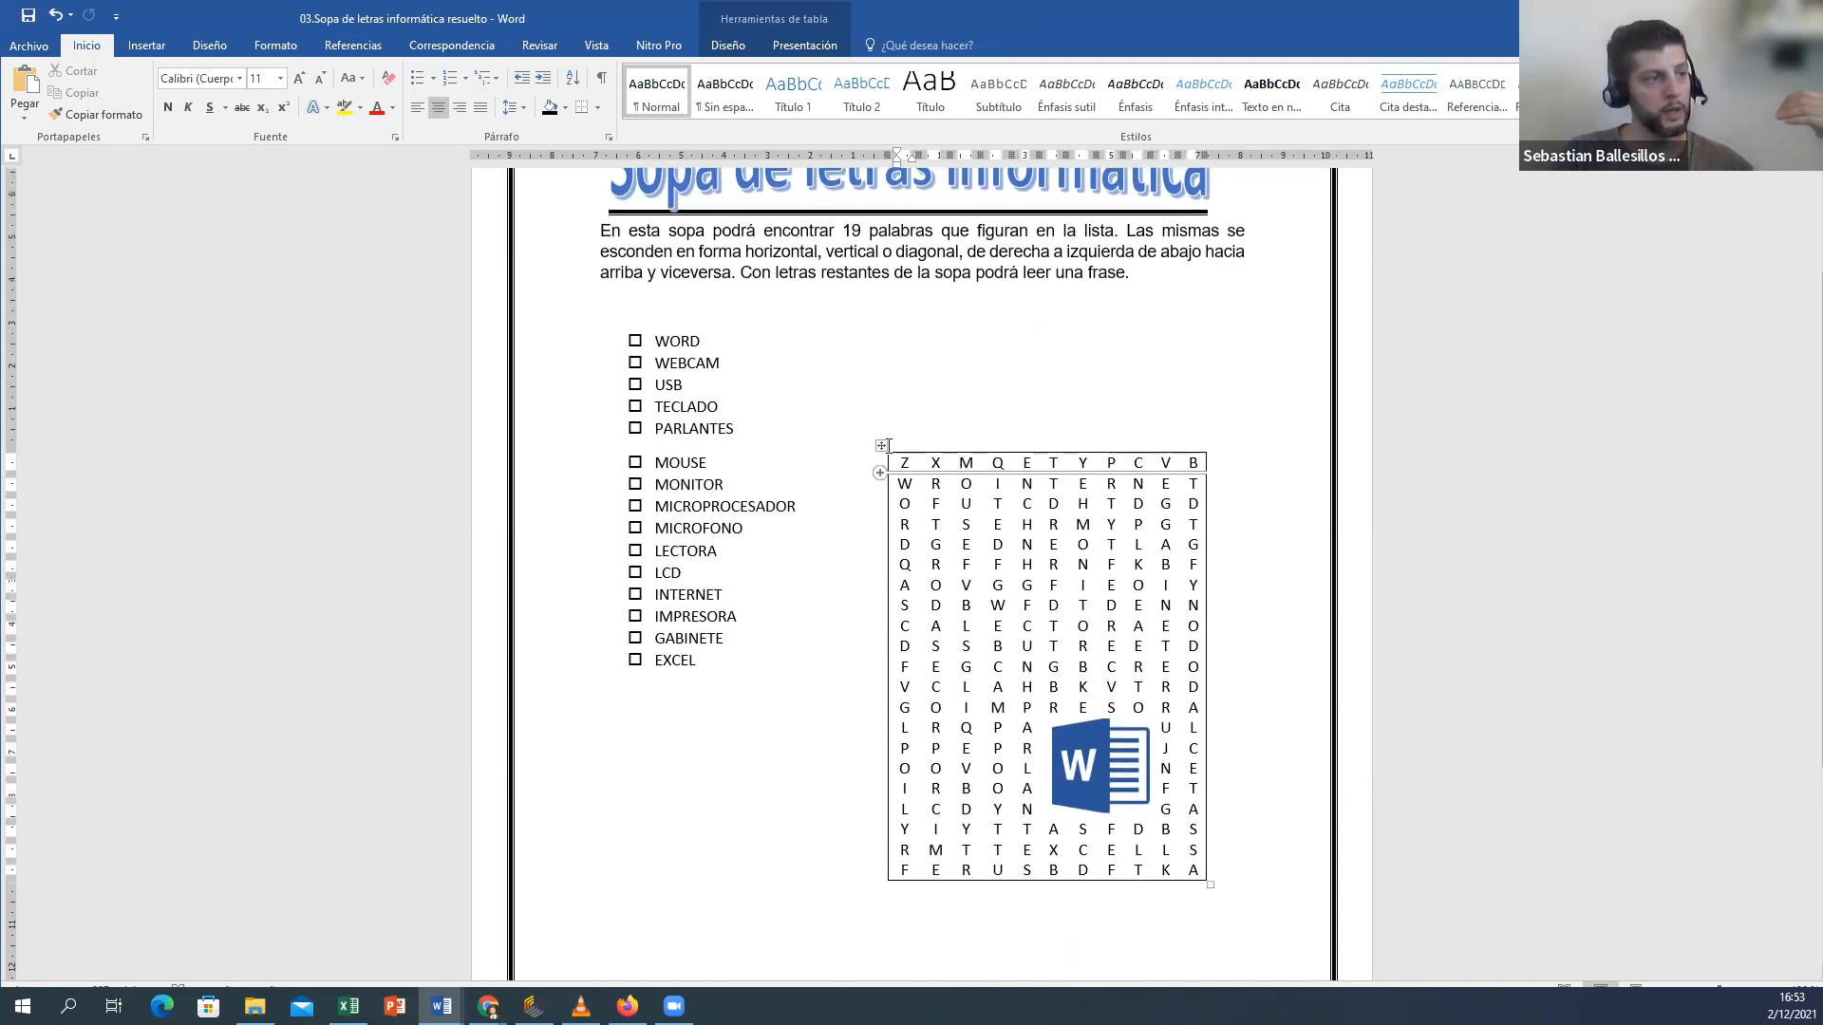
pyautogui.moveTo(883, 444); pyautogui.dragTo(939, 368)
pyautogui.click(893, 452)
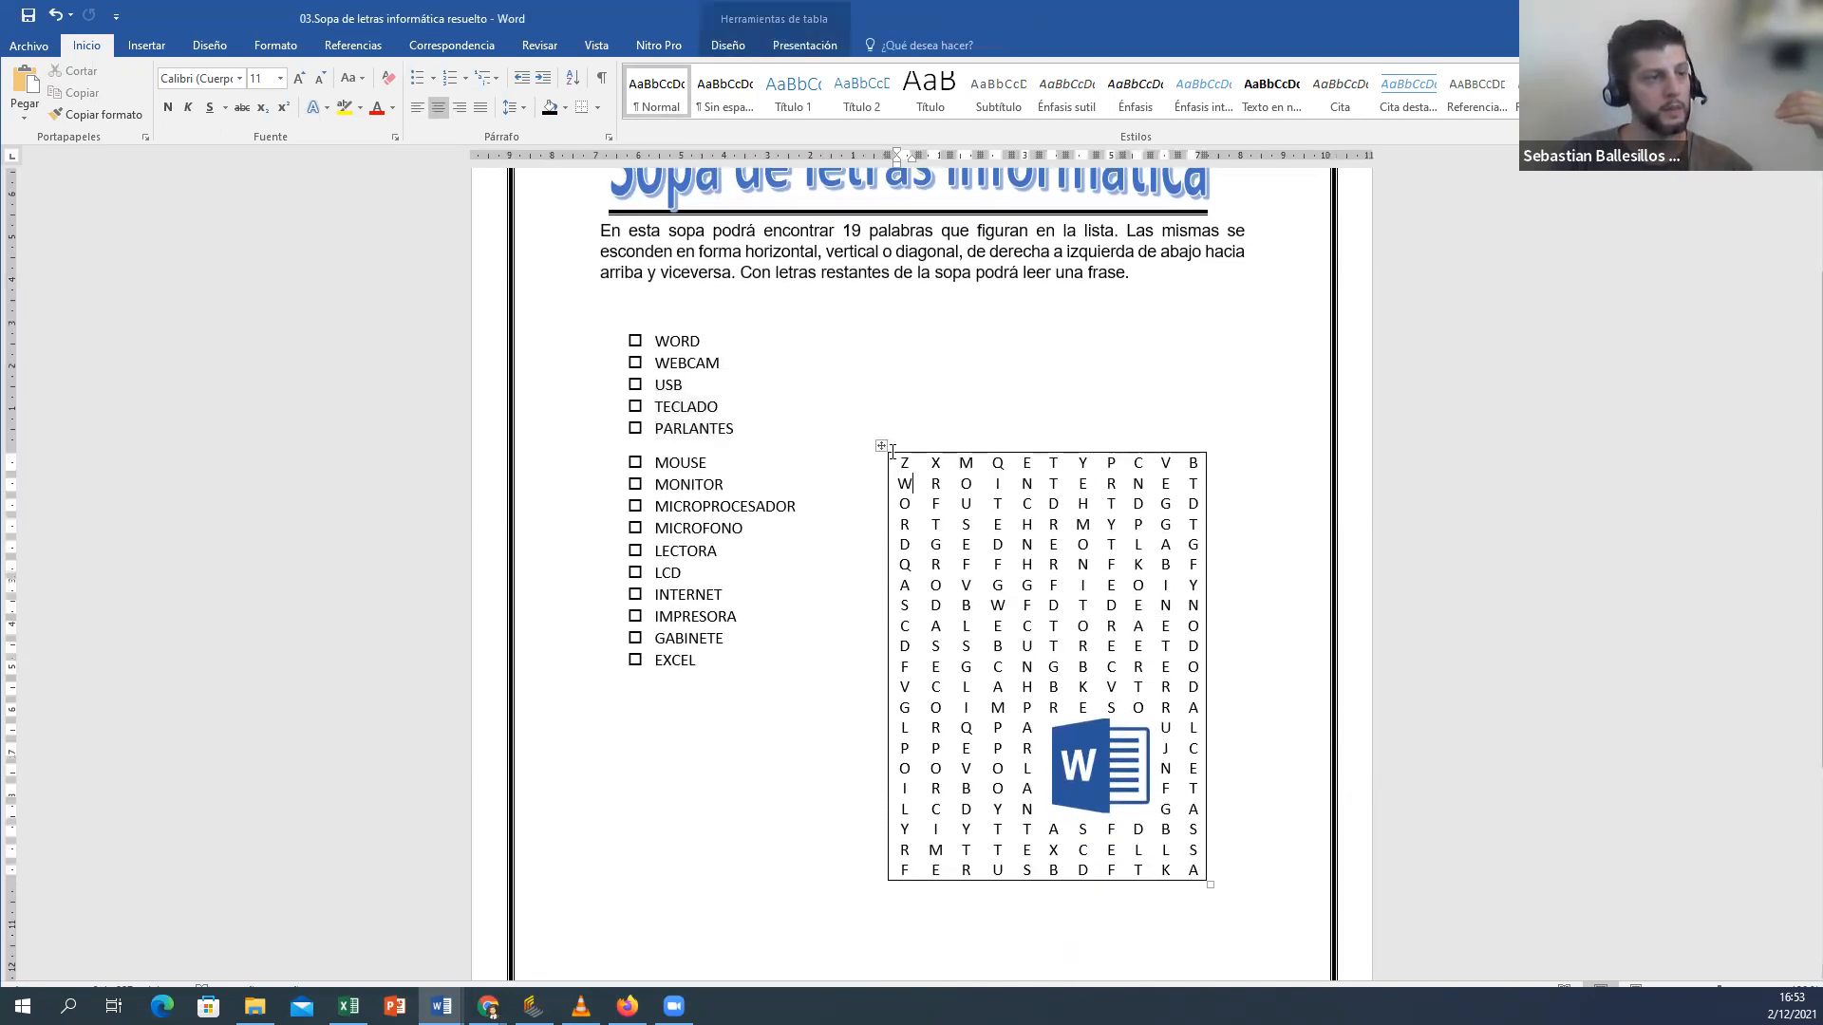
pyautogui.moveTo(882, 445); pyautogui.dragTo(962, 347)
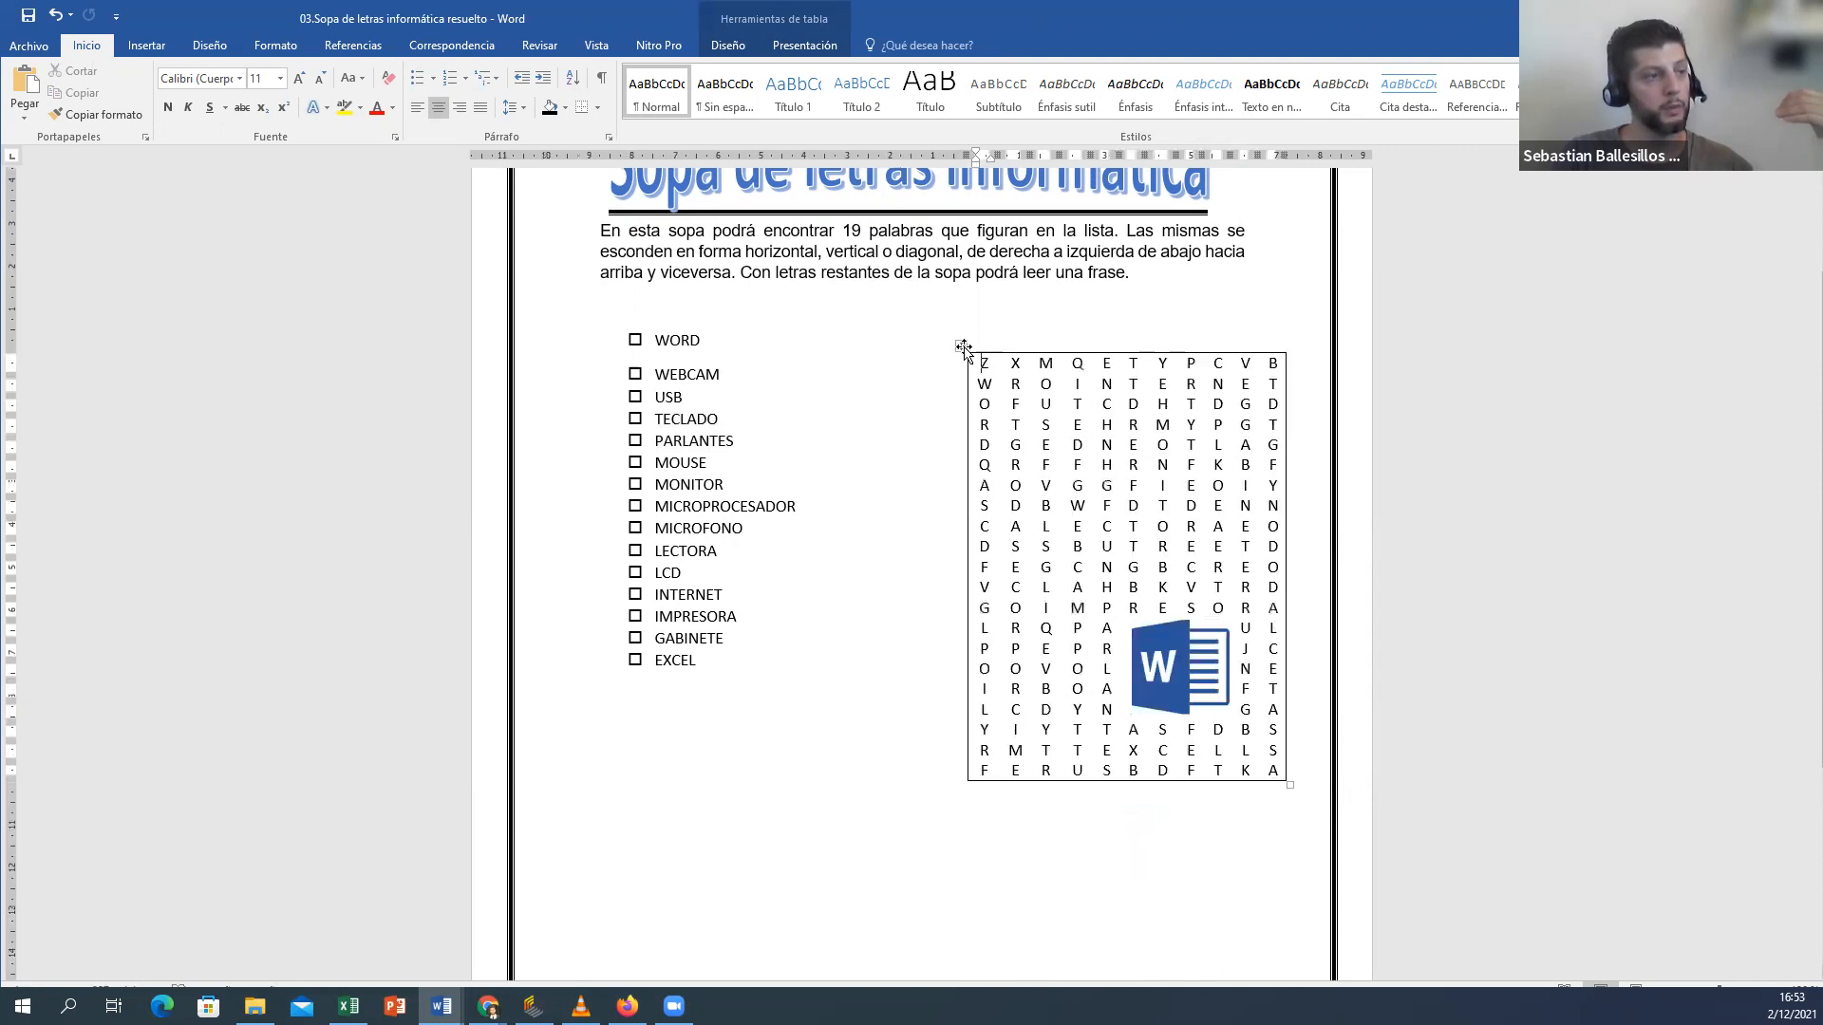
pyautogui.click(962, 347)
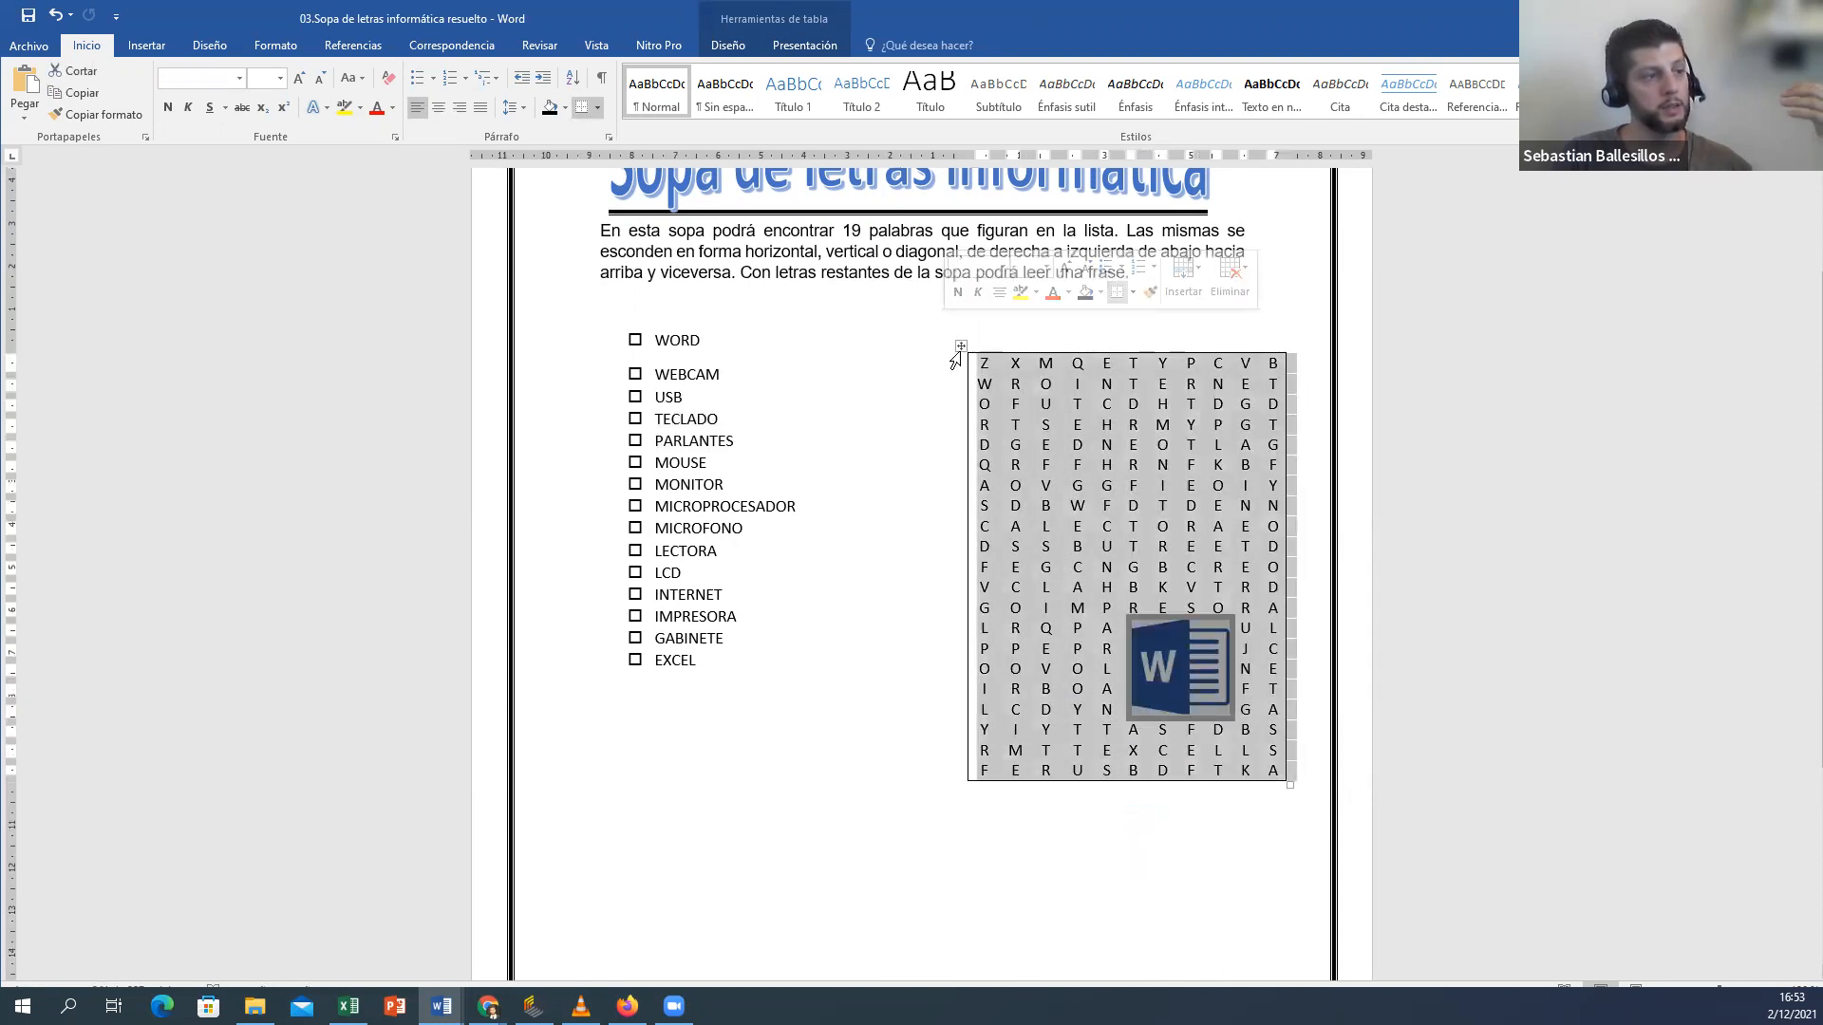
pyautogui.click(947, 340)
pyautogui.click(961, 346)
pyautogui.moveTo(964, 347); pyautogui.dragTo(947, 327)
pyautogui.click(902, 485)
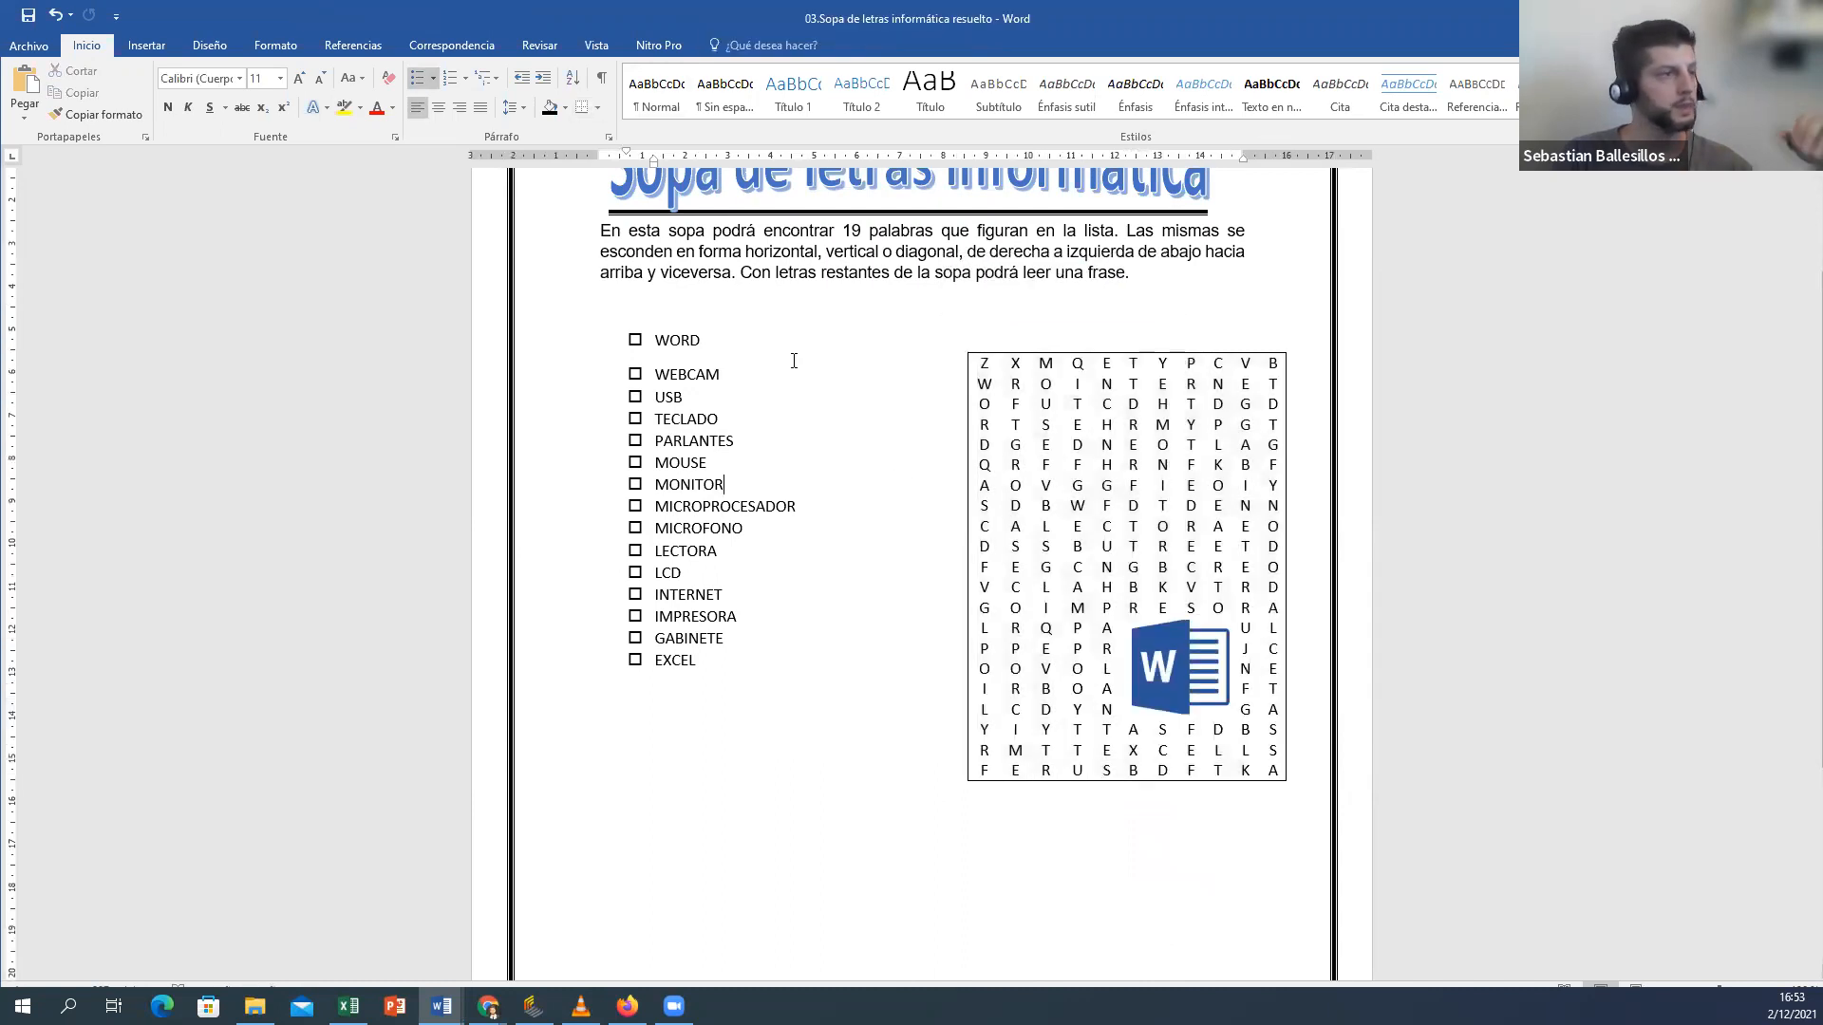
# Step: Switch to the open document "03.Sopa de letras informática versión fácil"
pyautogui.moveTo(442, 1006)
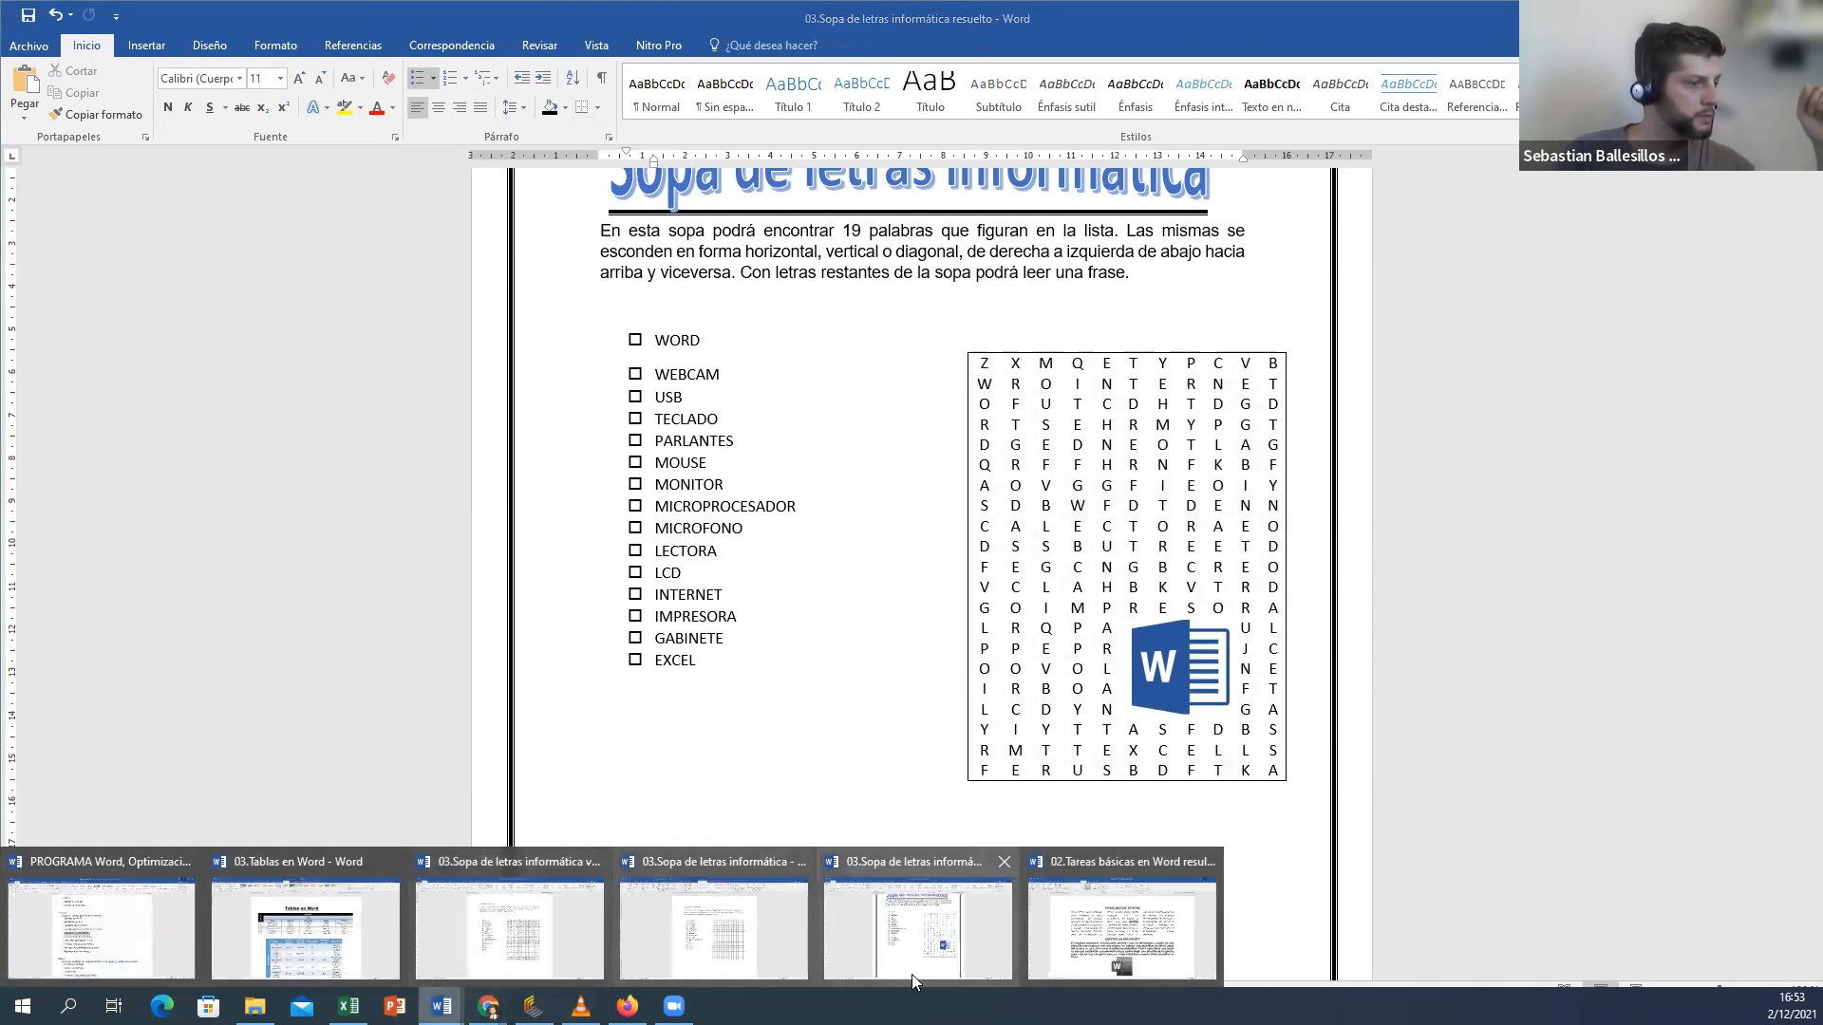
pyautogui.click(759, 957)
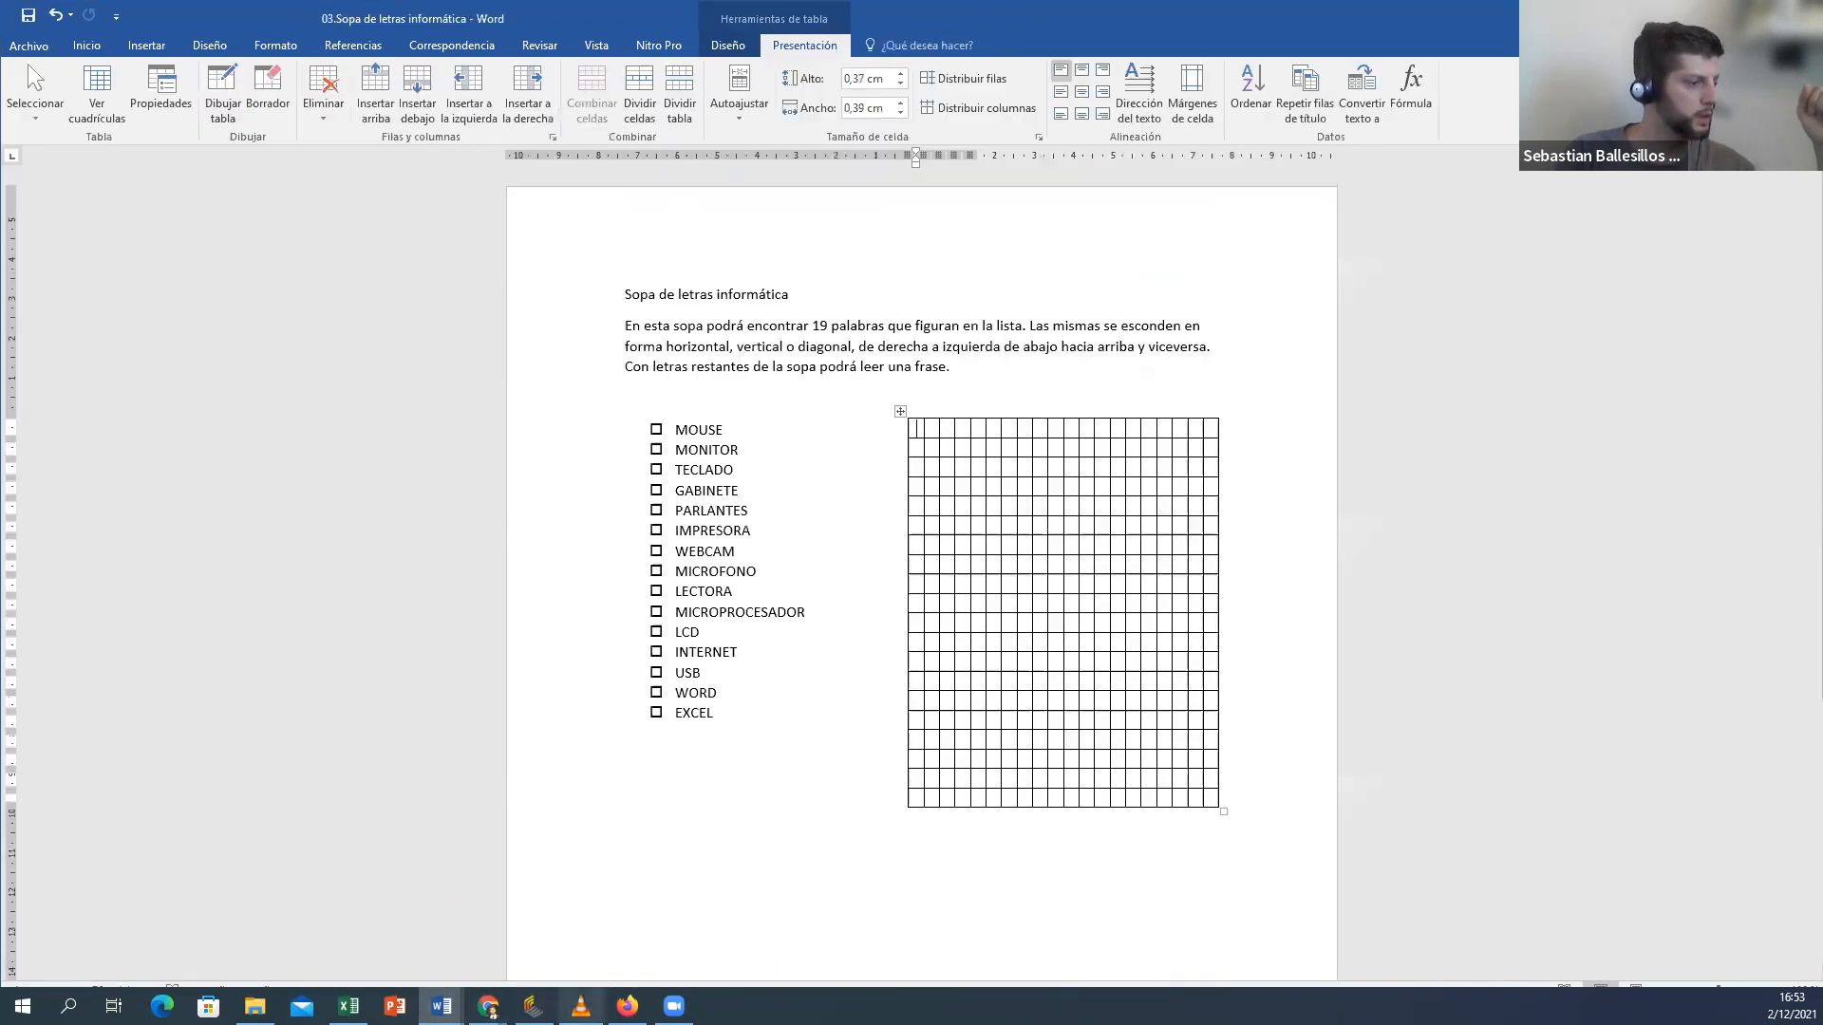
pyautogui.click(551, 935)
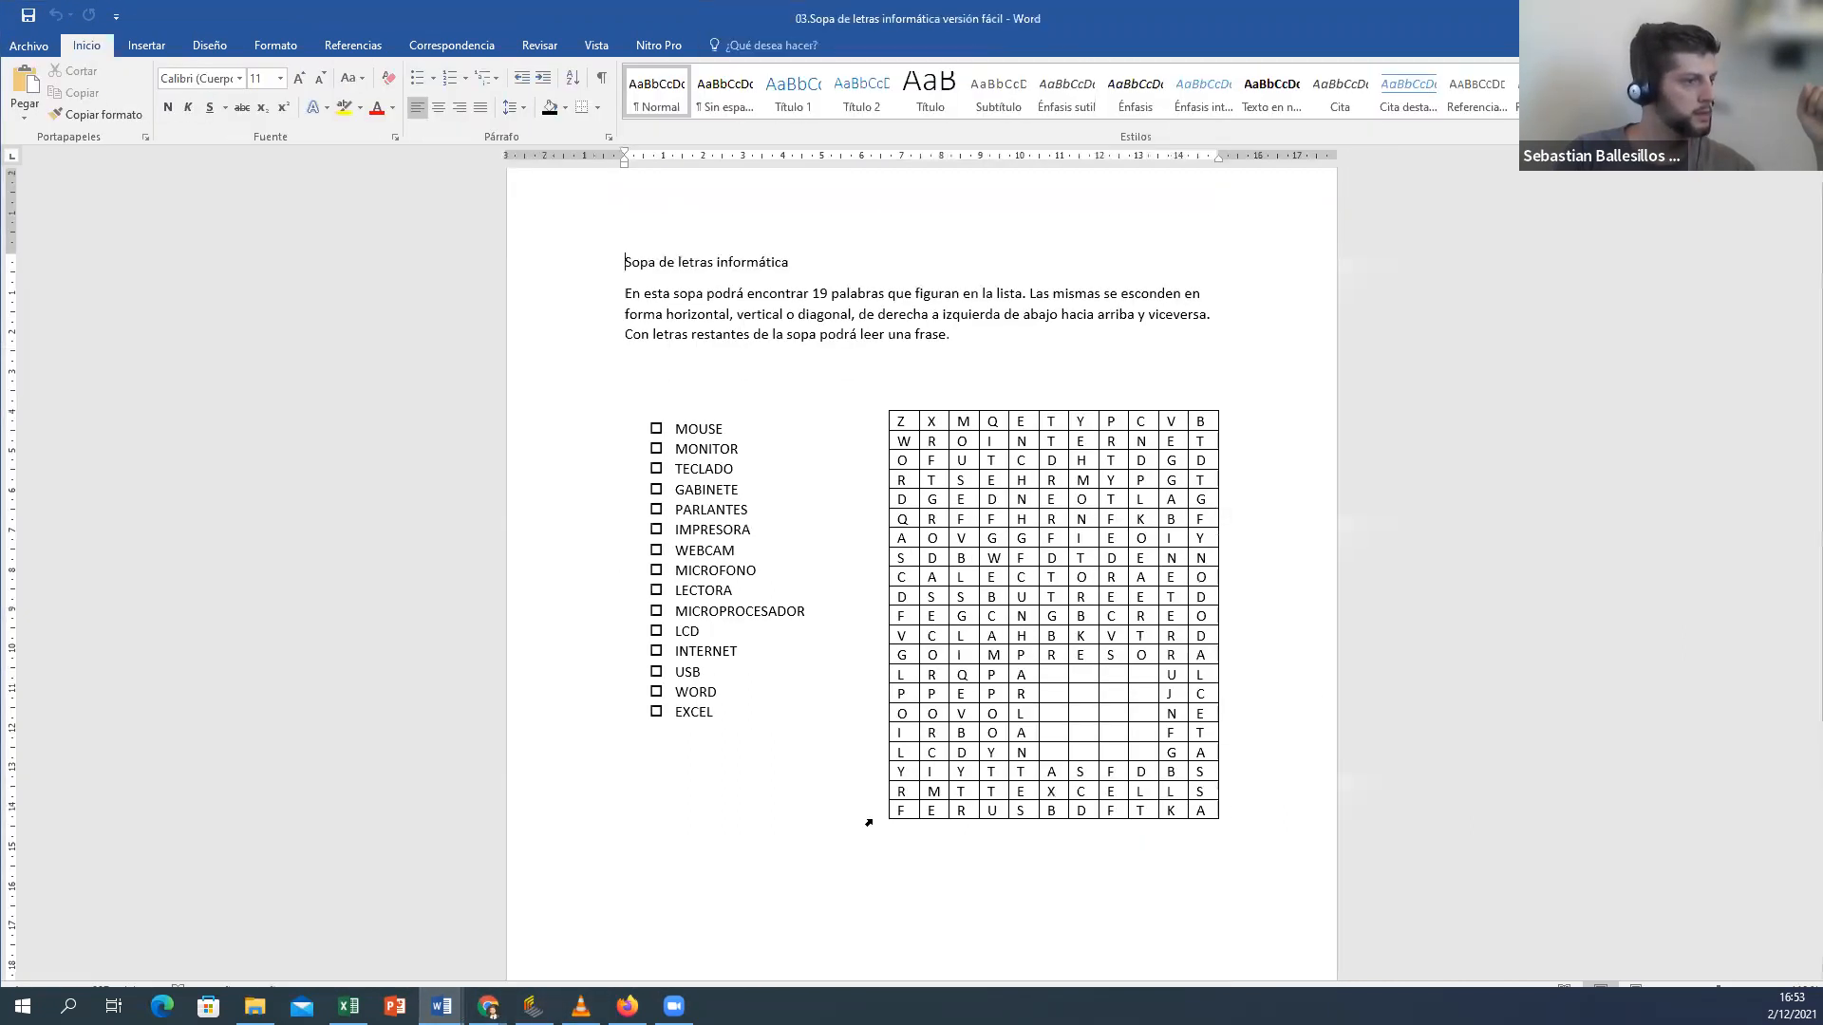
# Step: Autofit the whole letter table to its contents and center the letters both ways in their cells
pyautogui.click(934, 435)
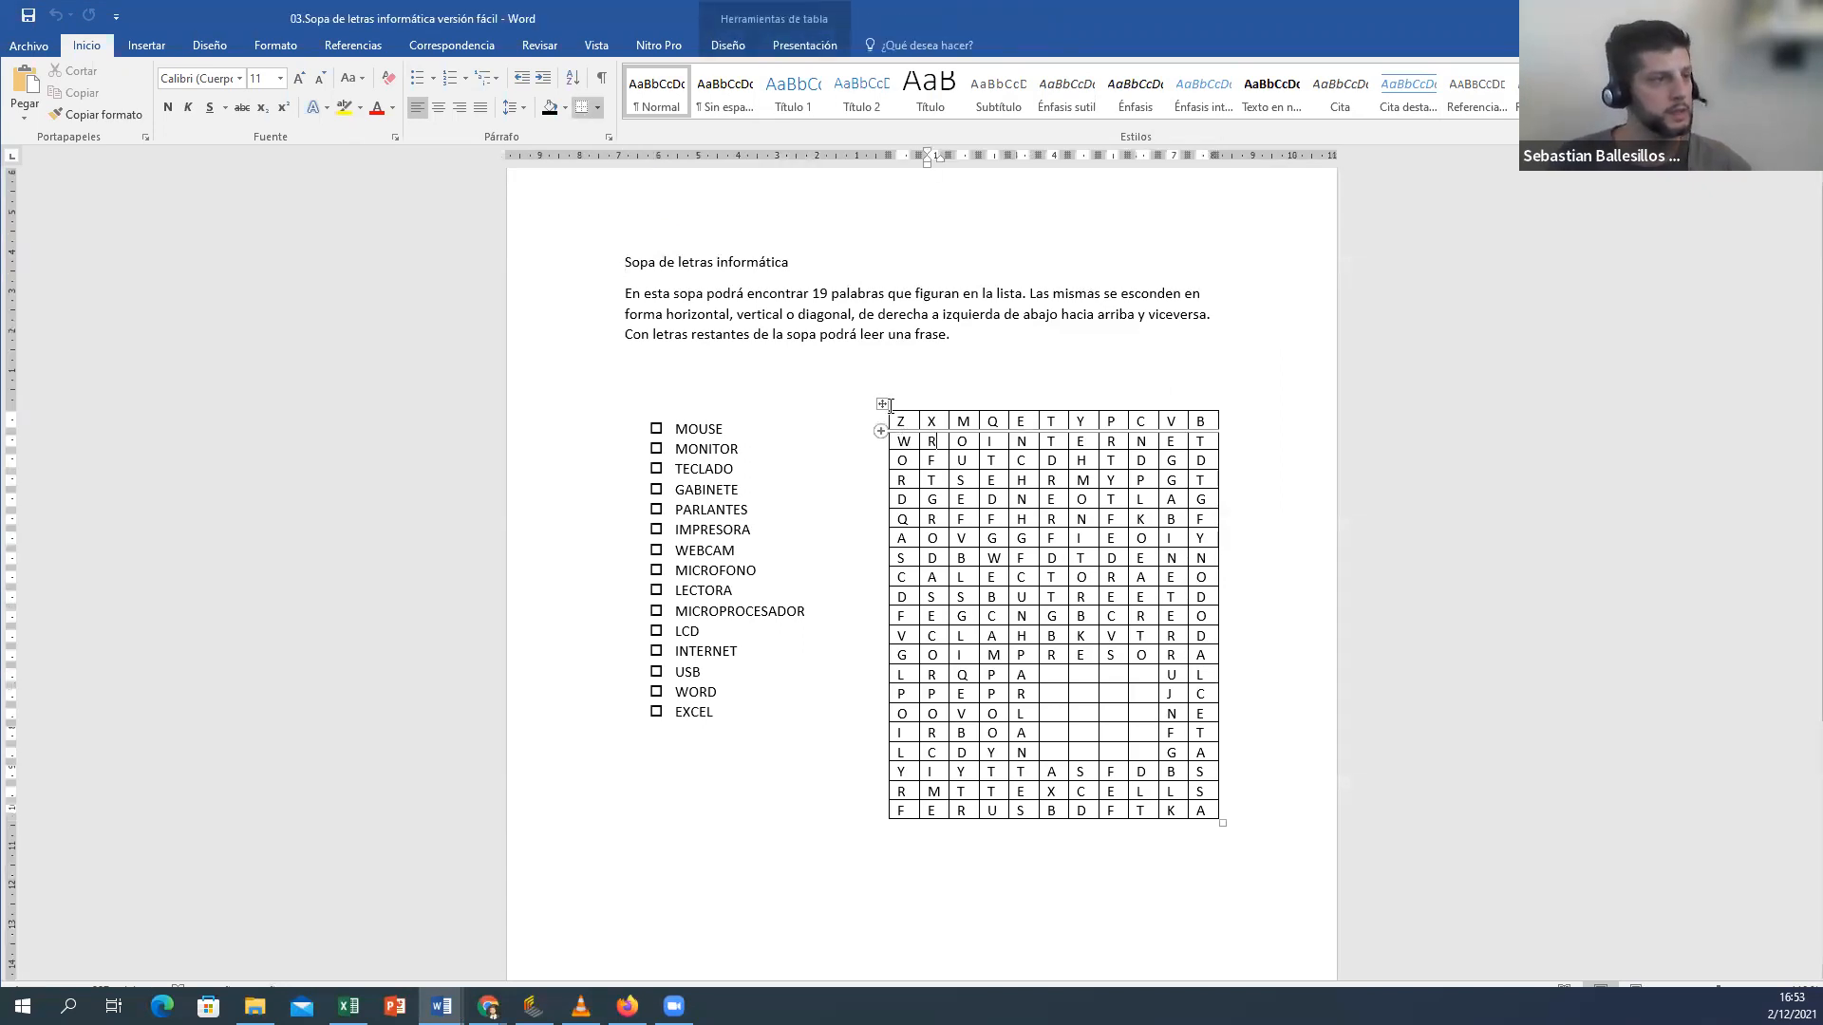
pyautogui.click(882, 403)
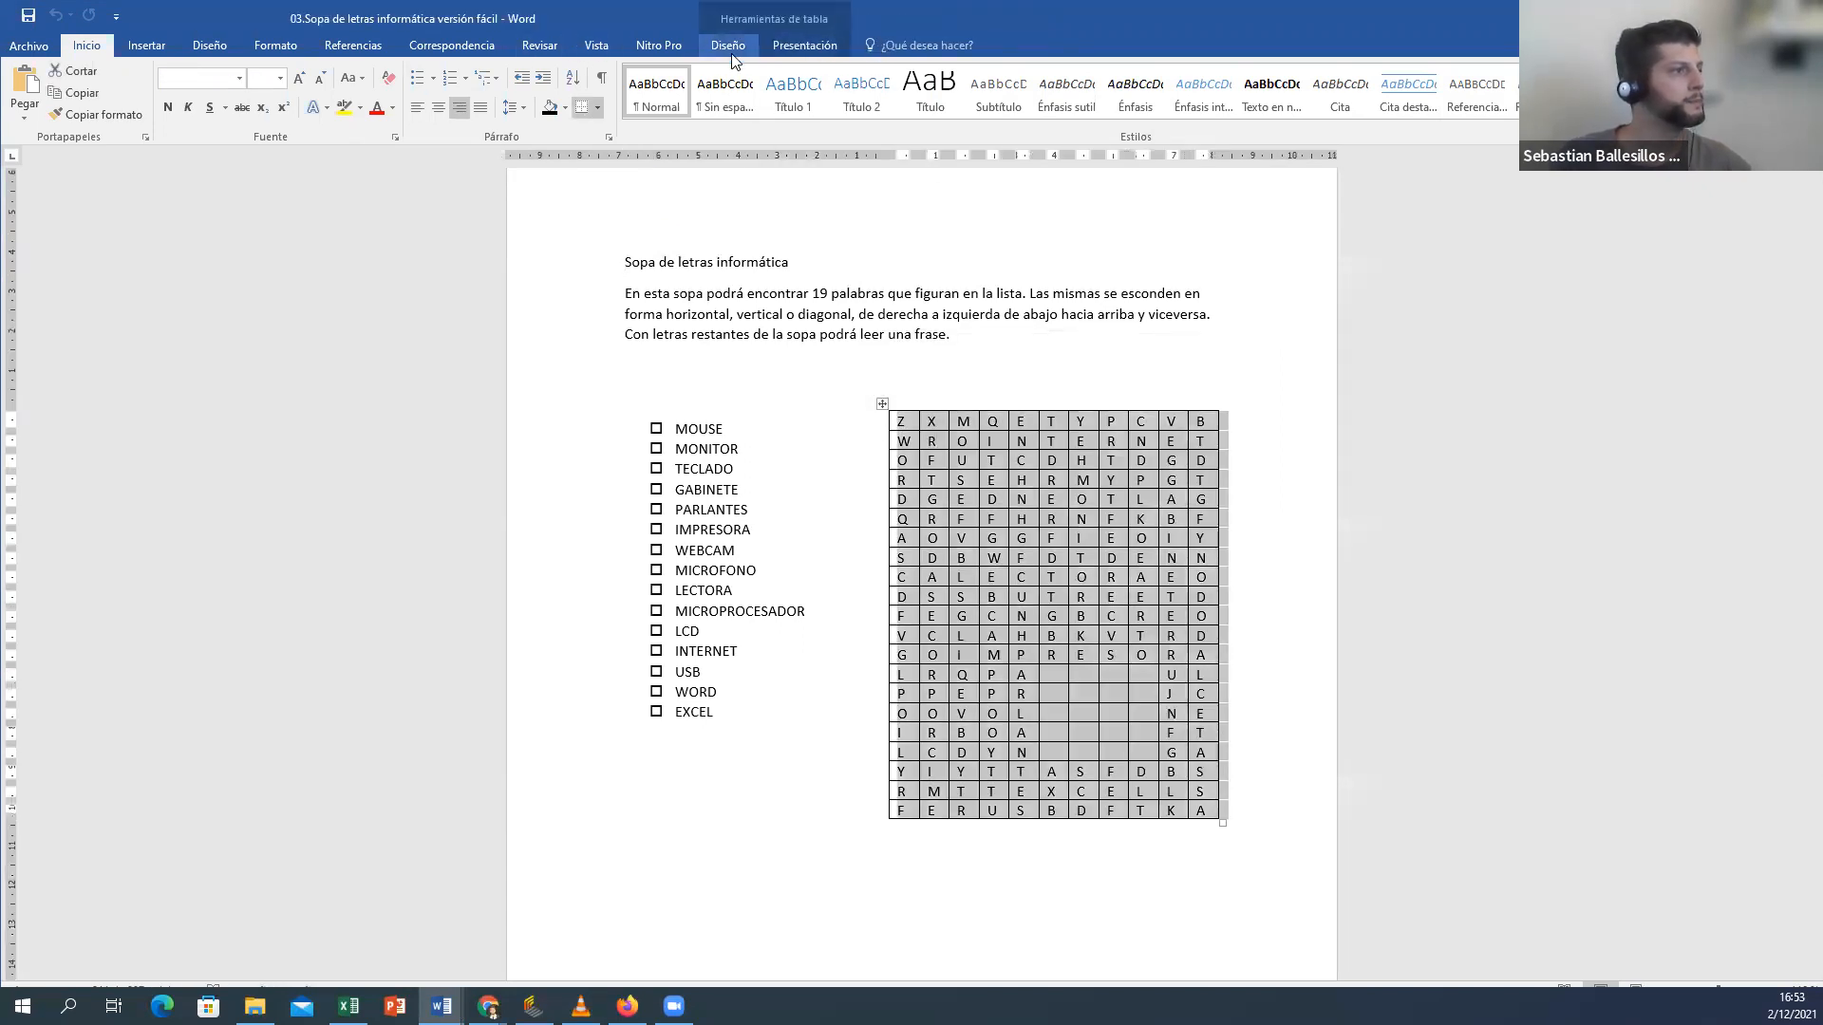
pyautogui.click(805, 45)
pyautogui.click(741, 109)
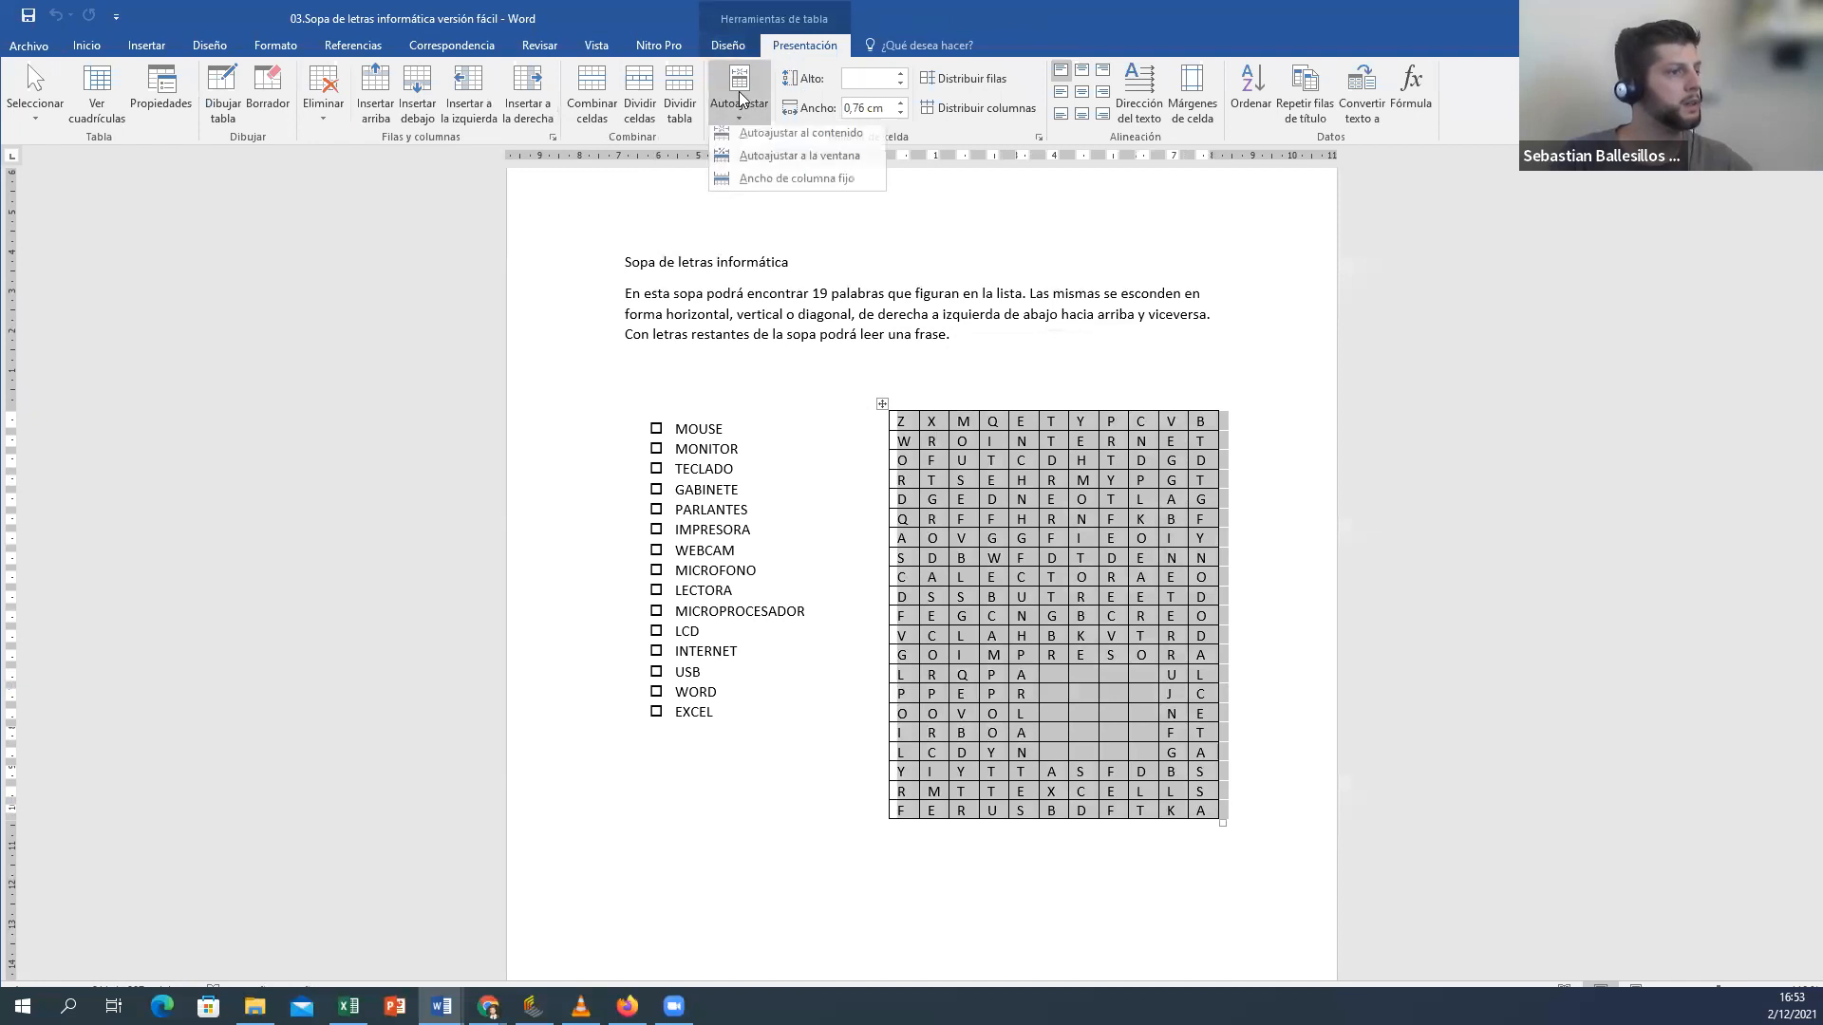
pyautogui.click(767, 140)
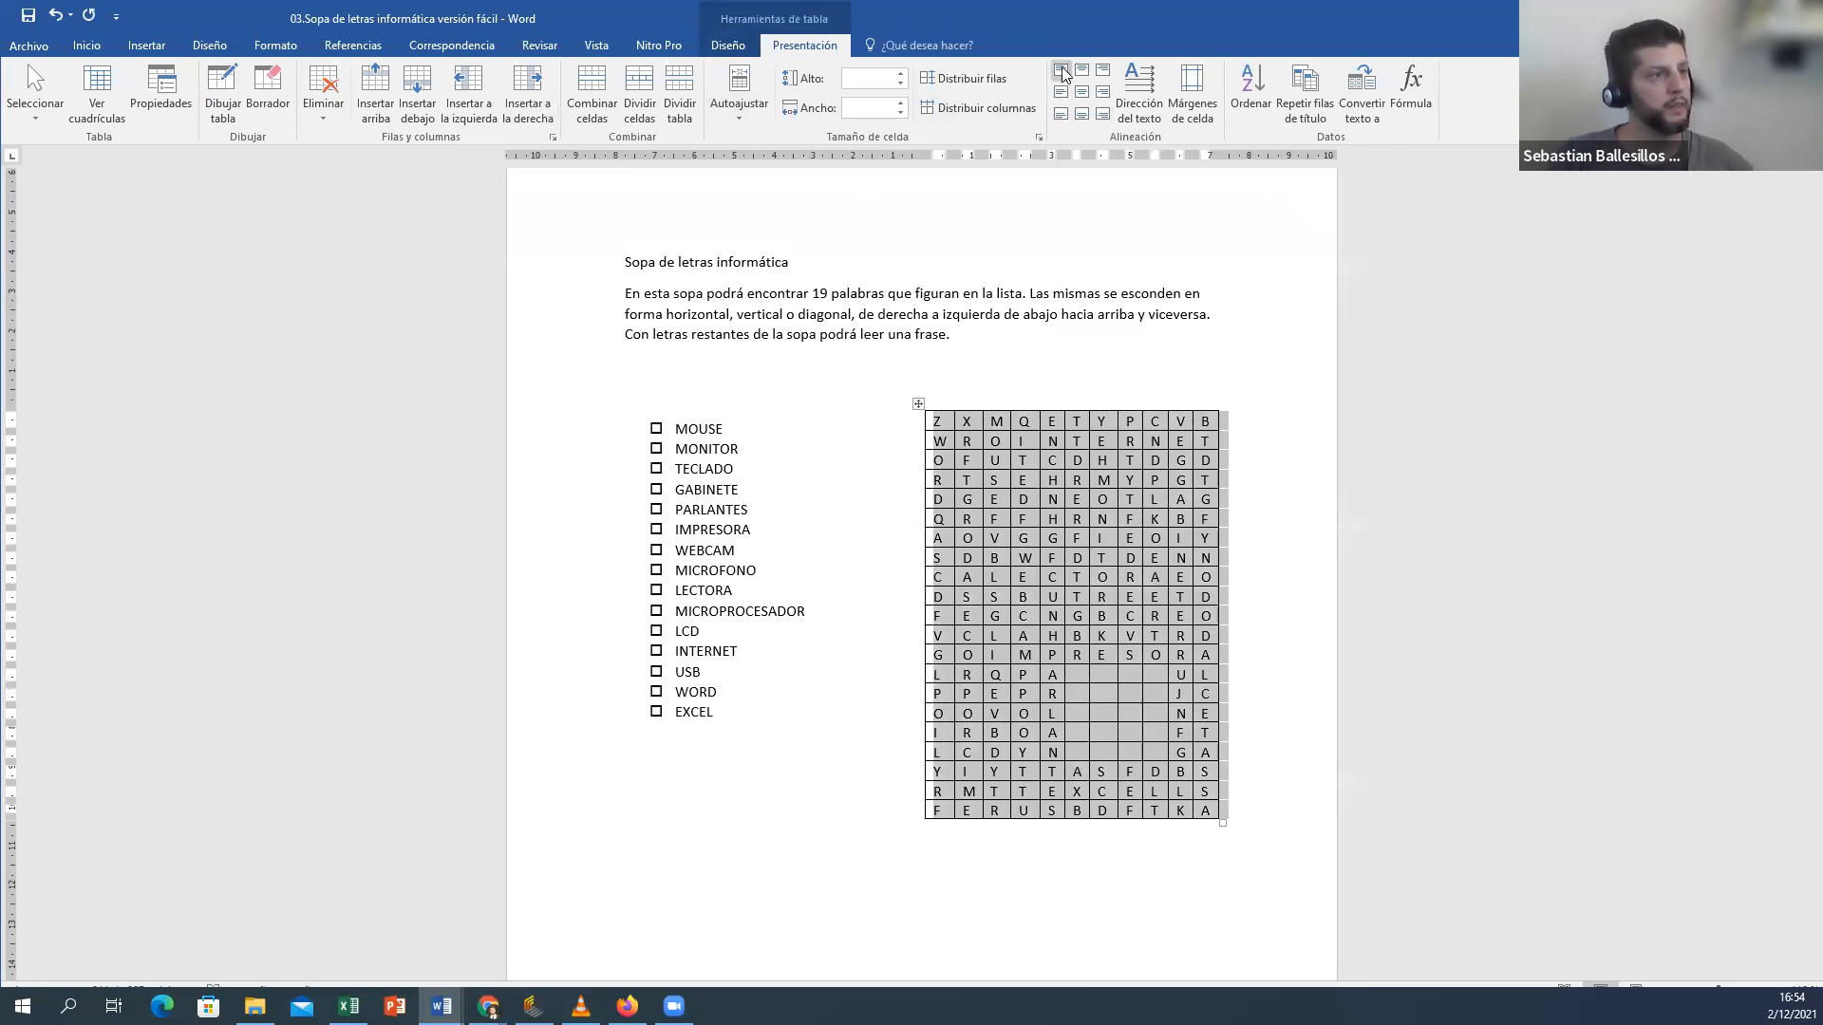
pyautogui.click(1082, 91)
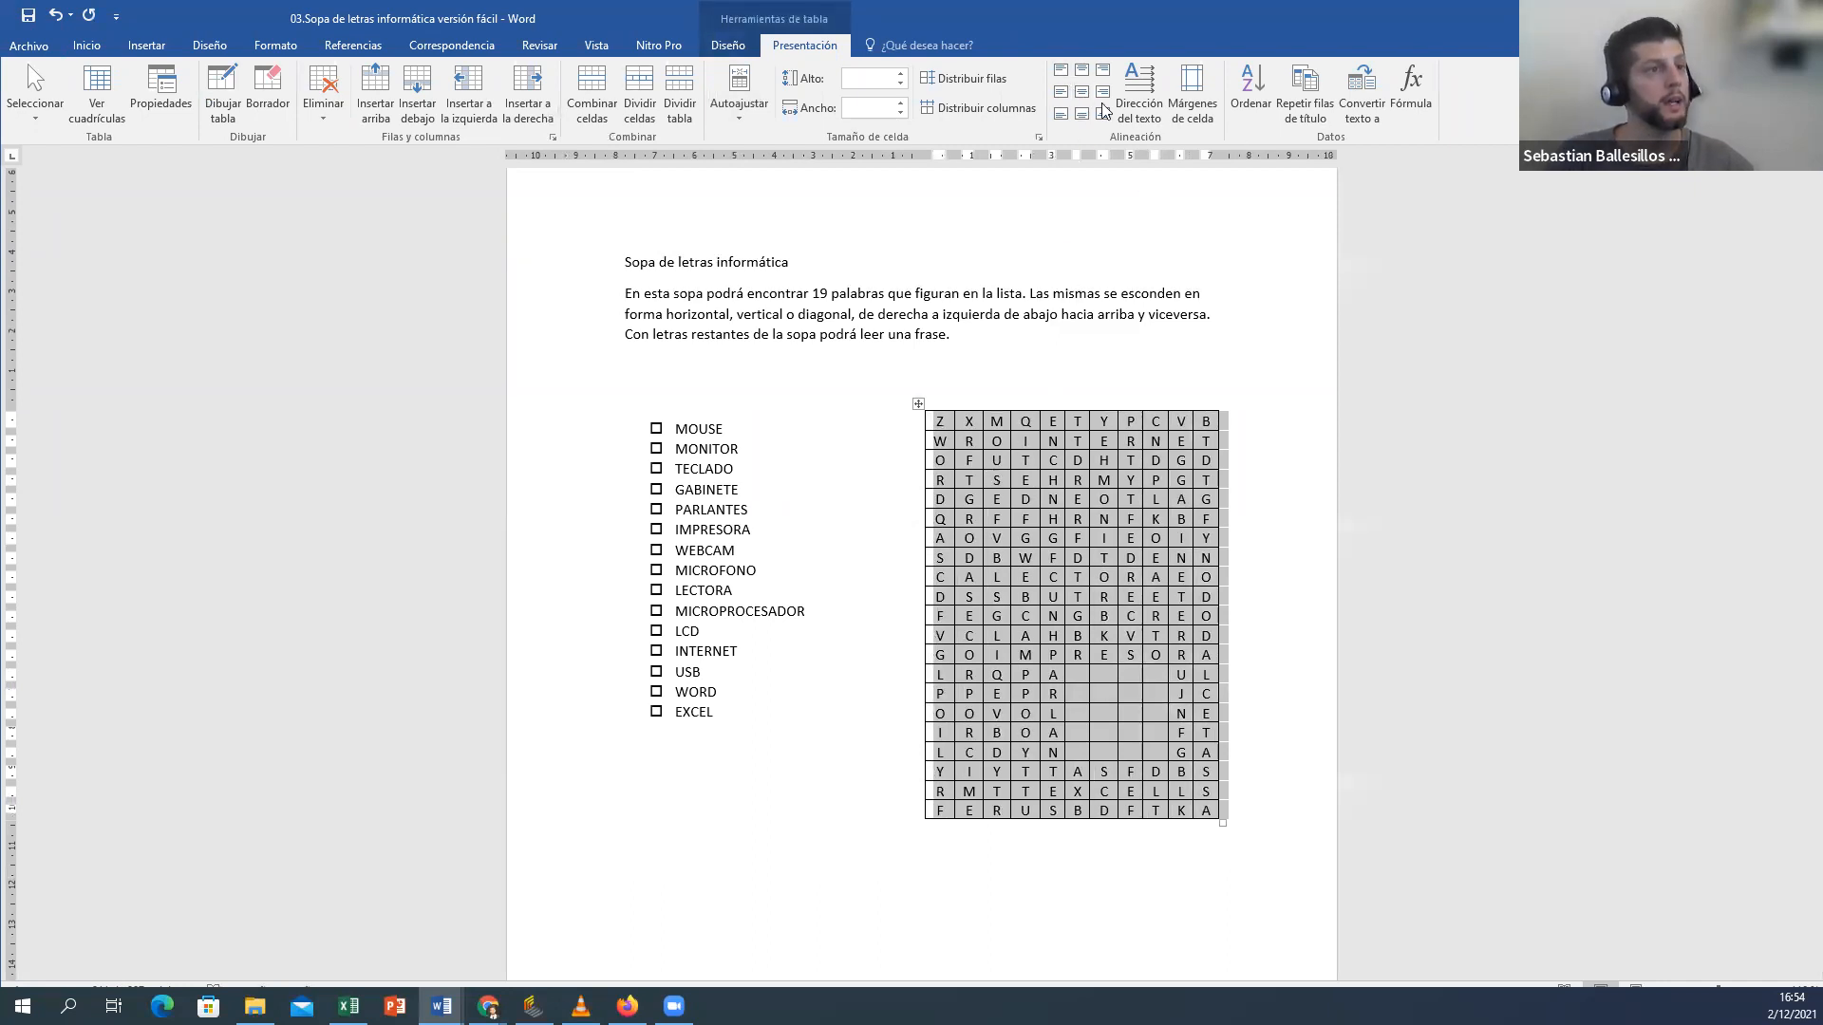
# Step: Remove all borders from the letter table and apply only external borders around it
pyautogui.click(730, 43)
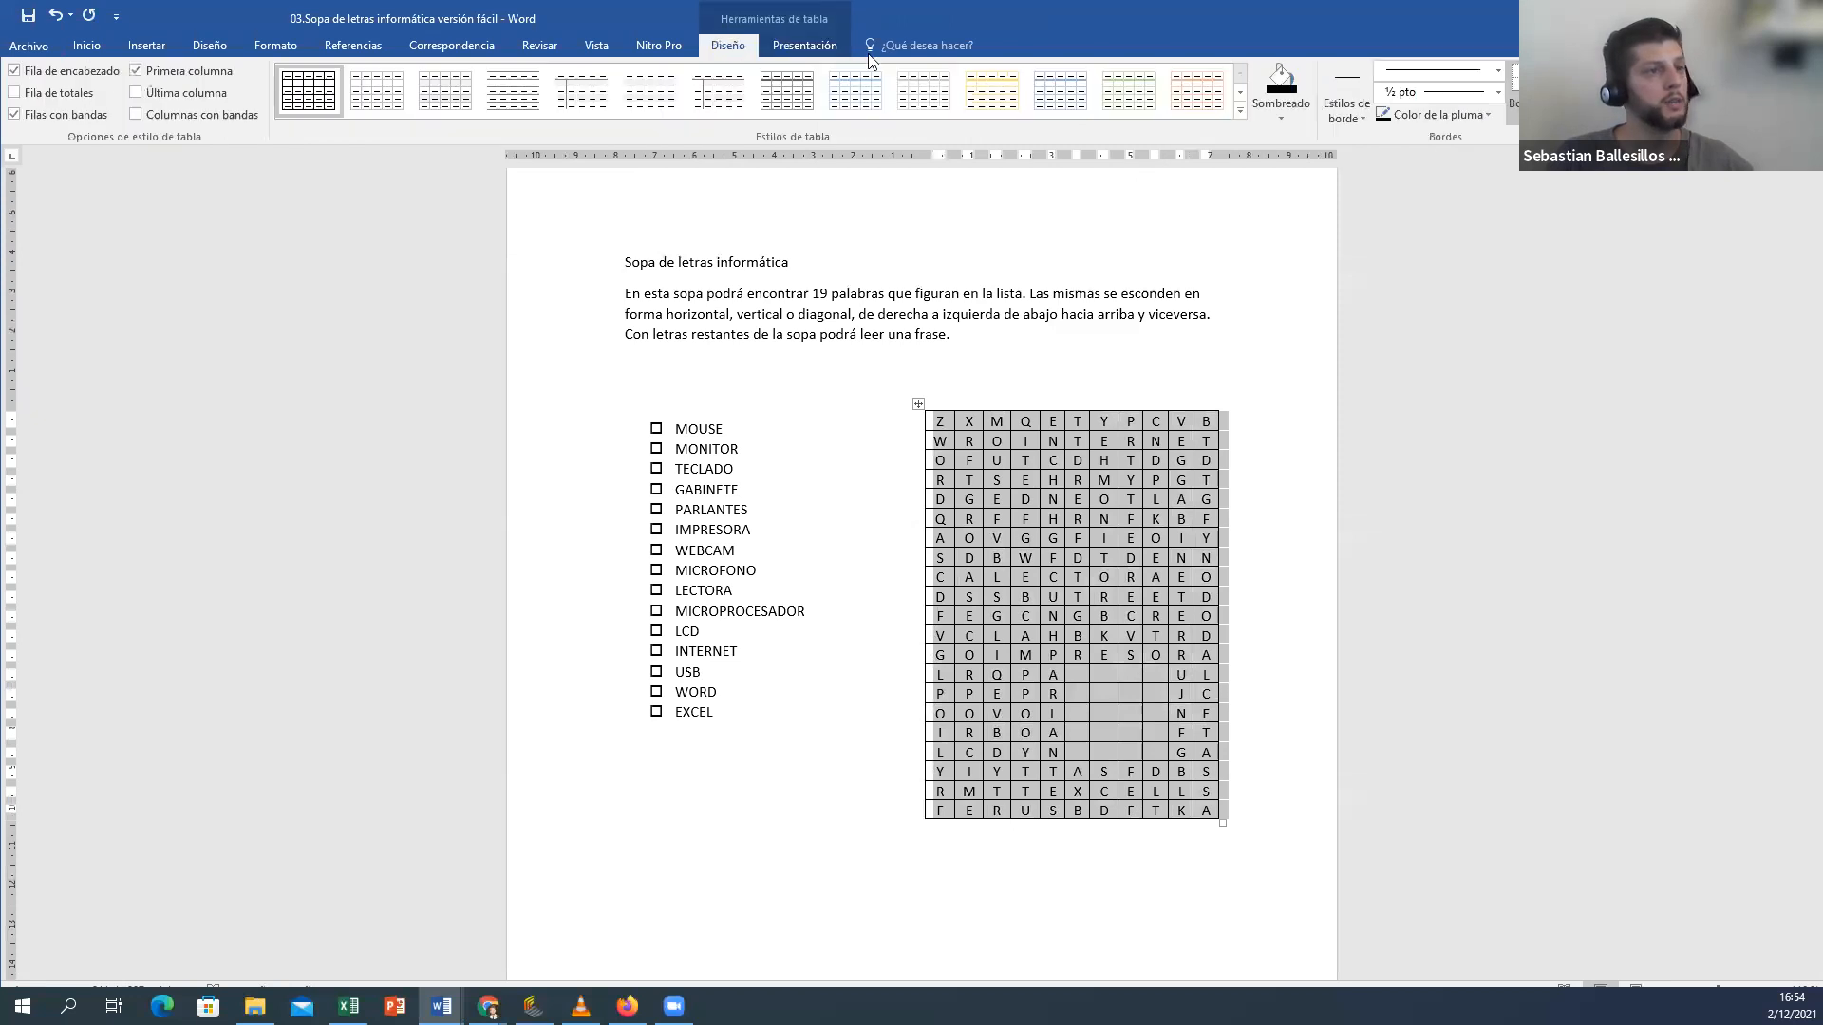
pyautogui.click(1522, 104)
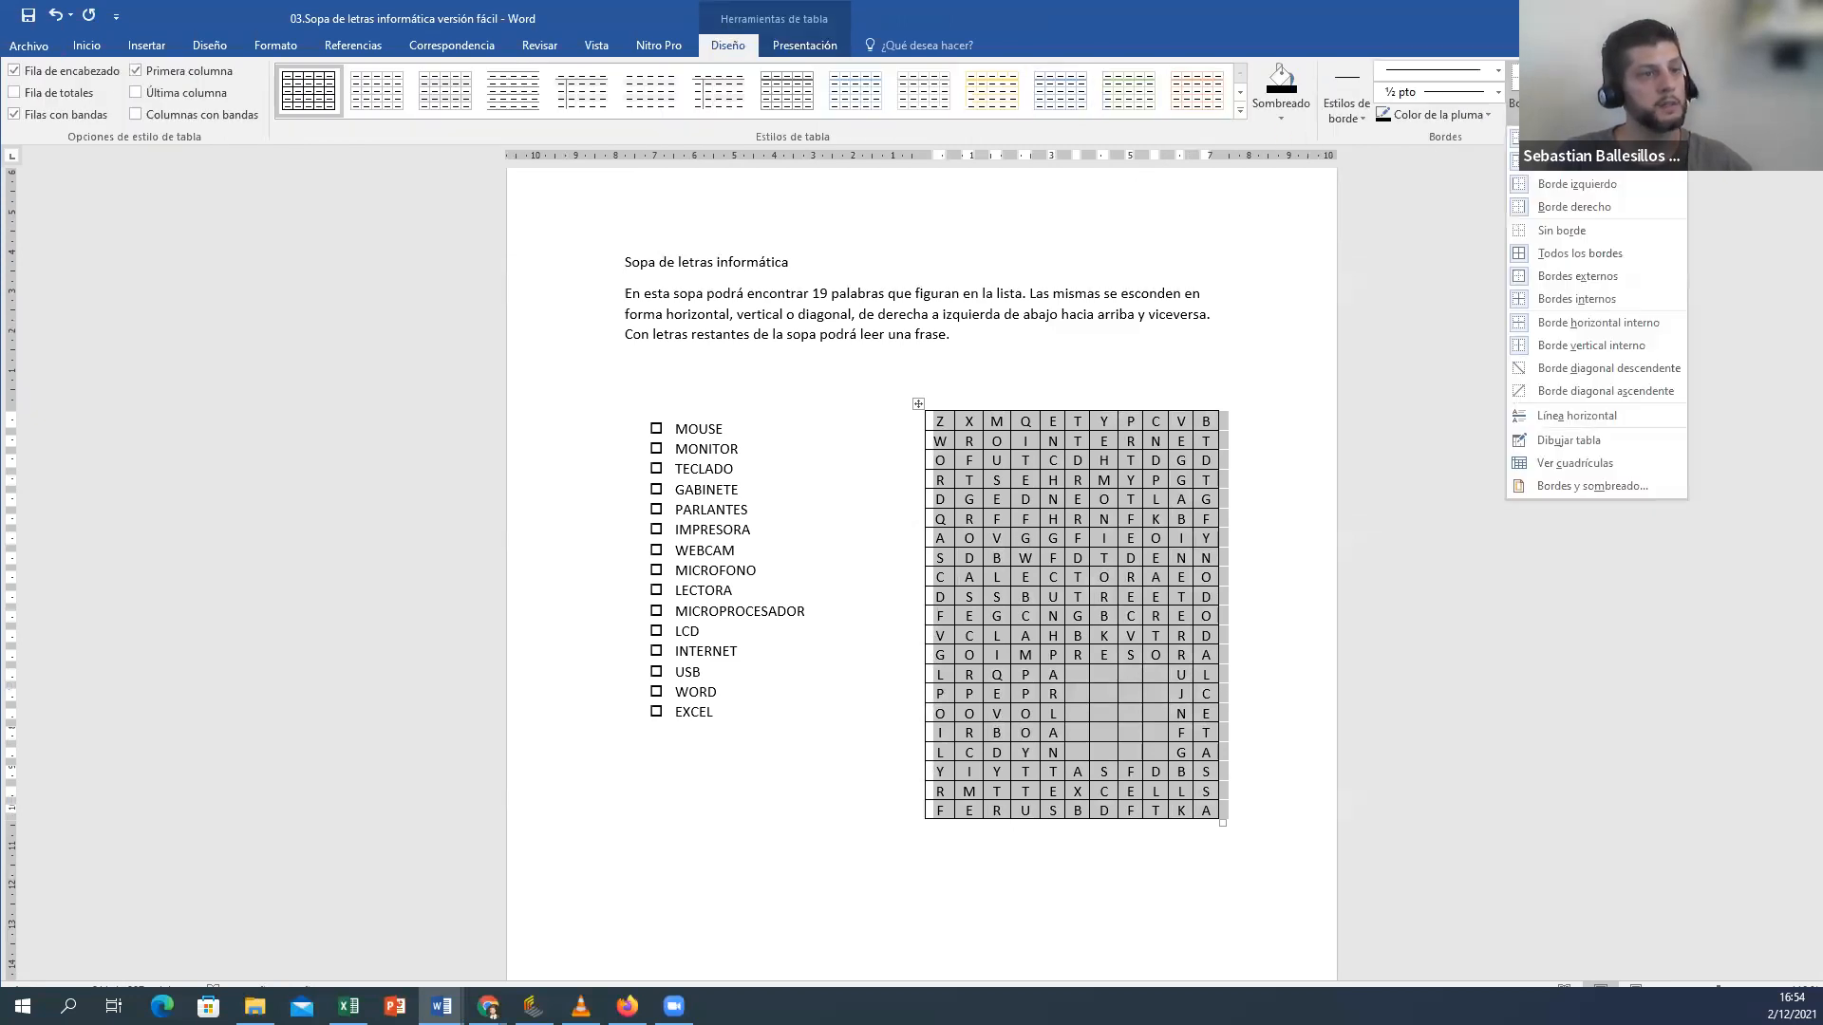
pyautogui.click(1583, 232)
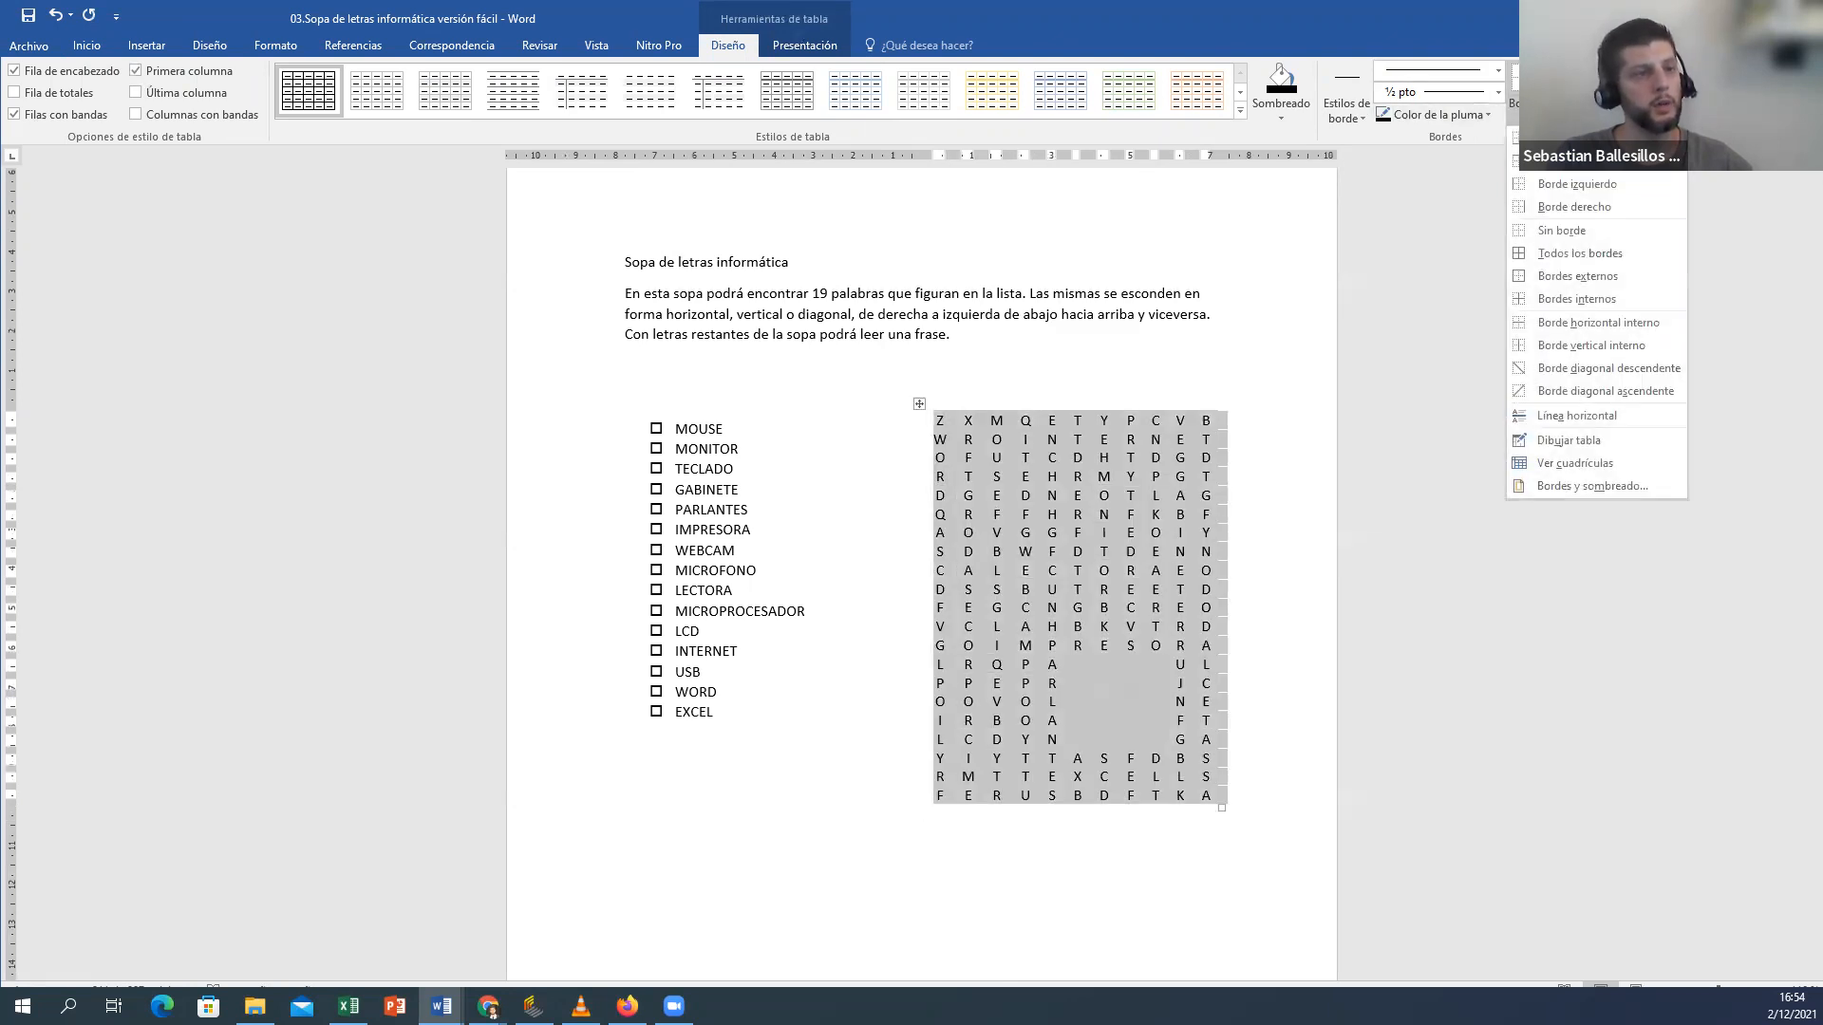
pyautogui.click(1574, 275)
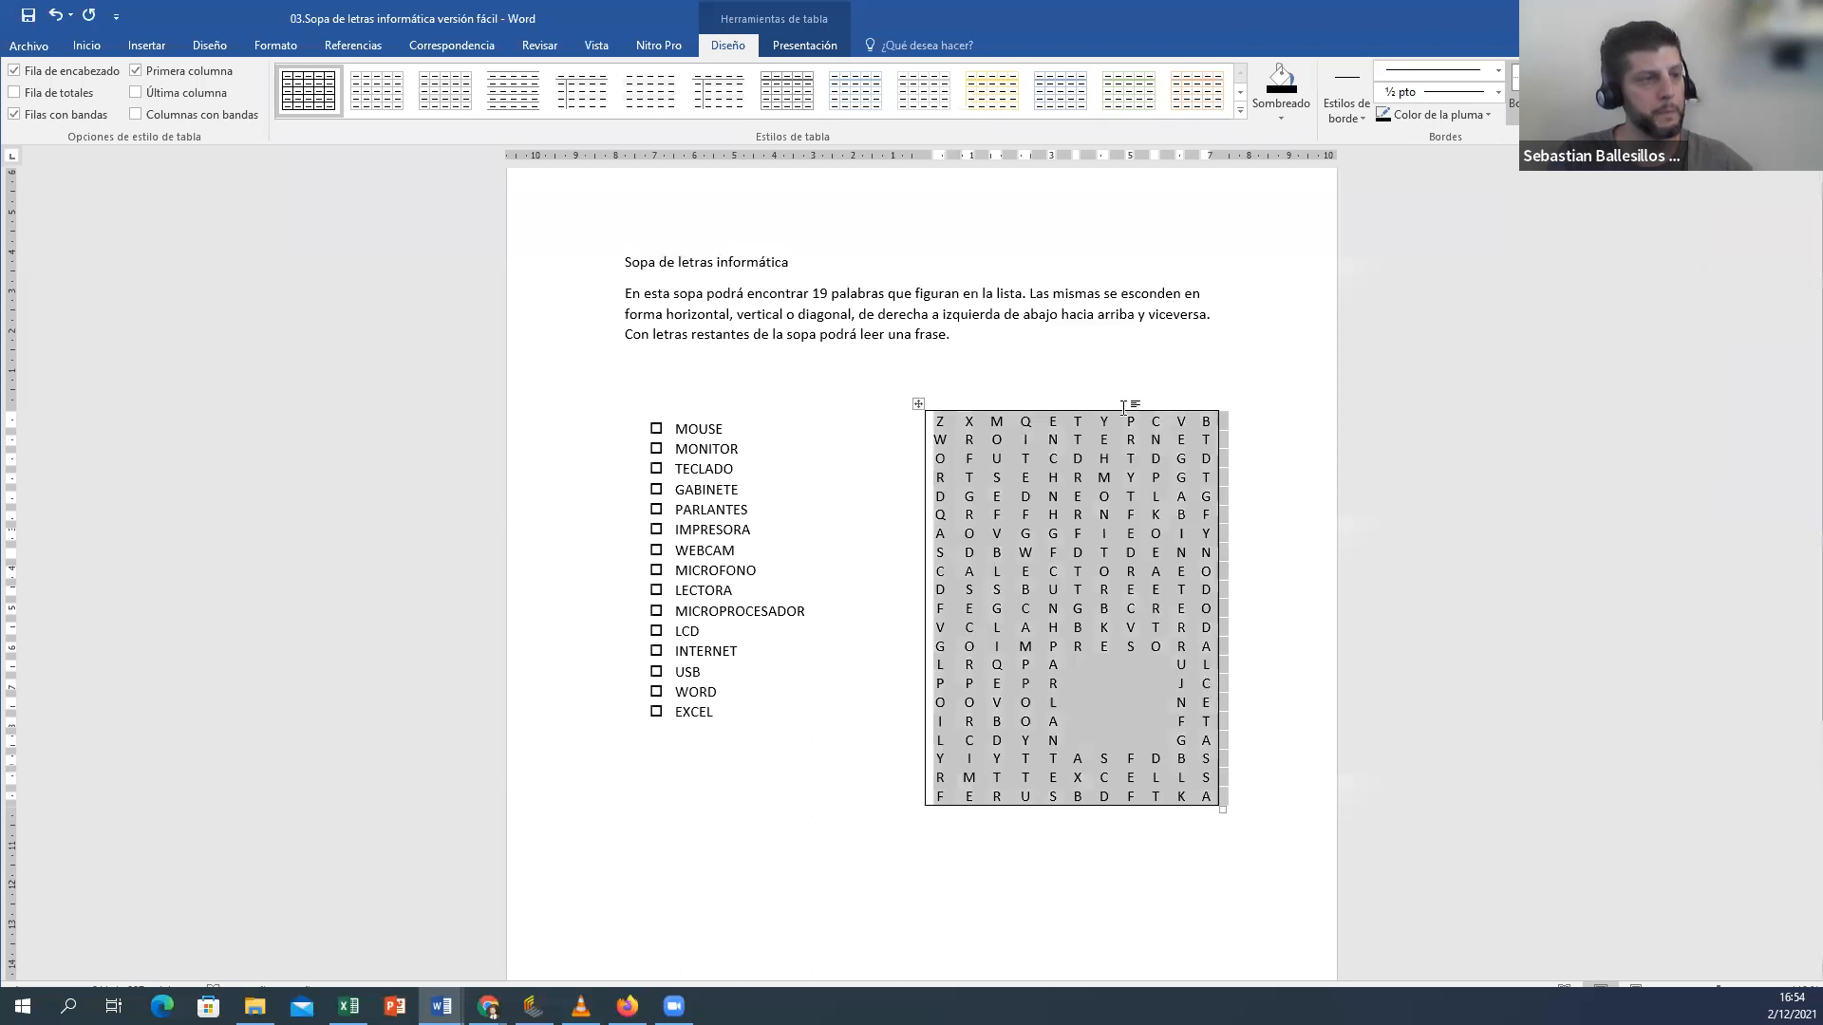
pyautogui.click(1168, 361)
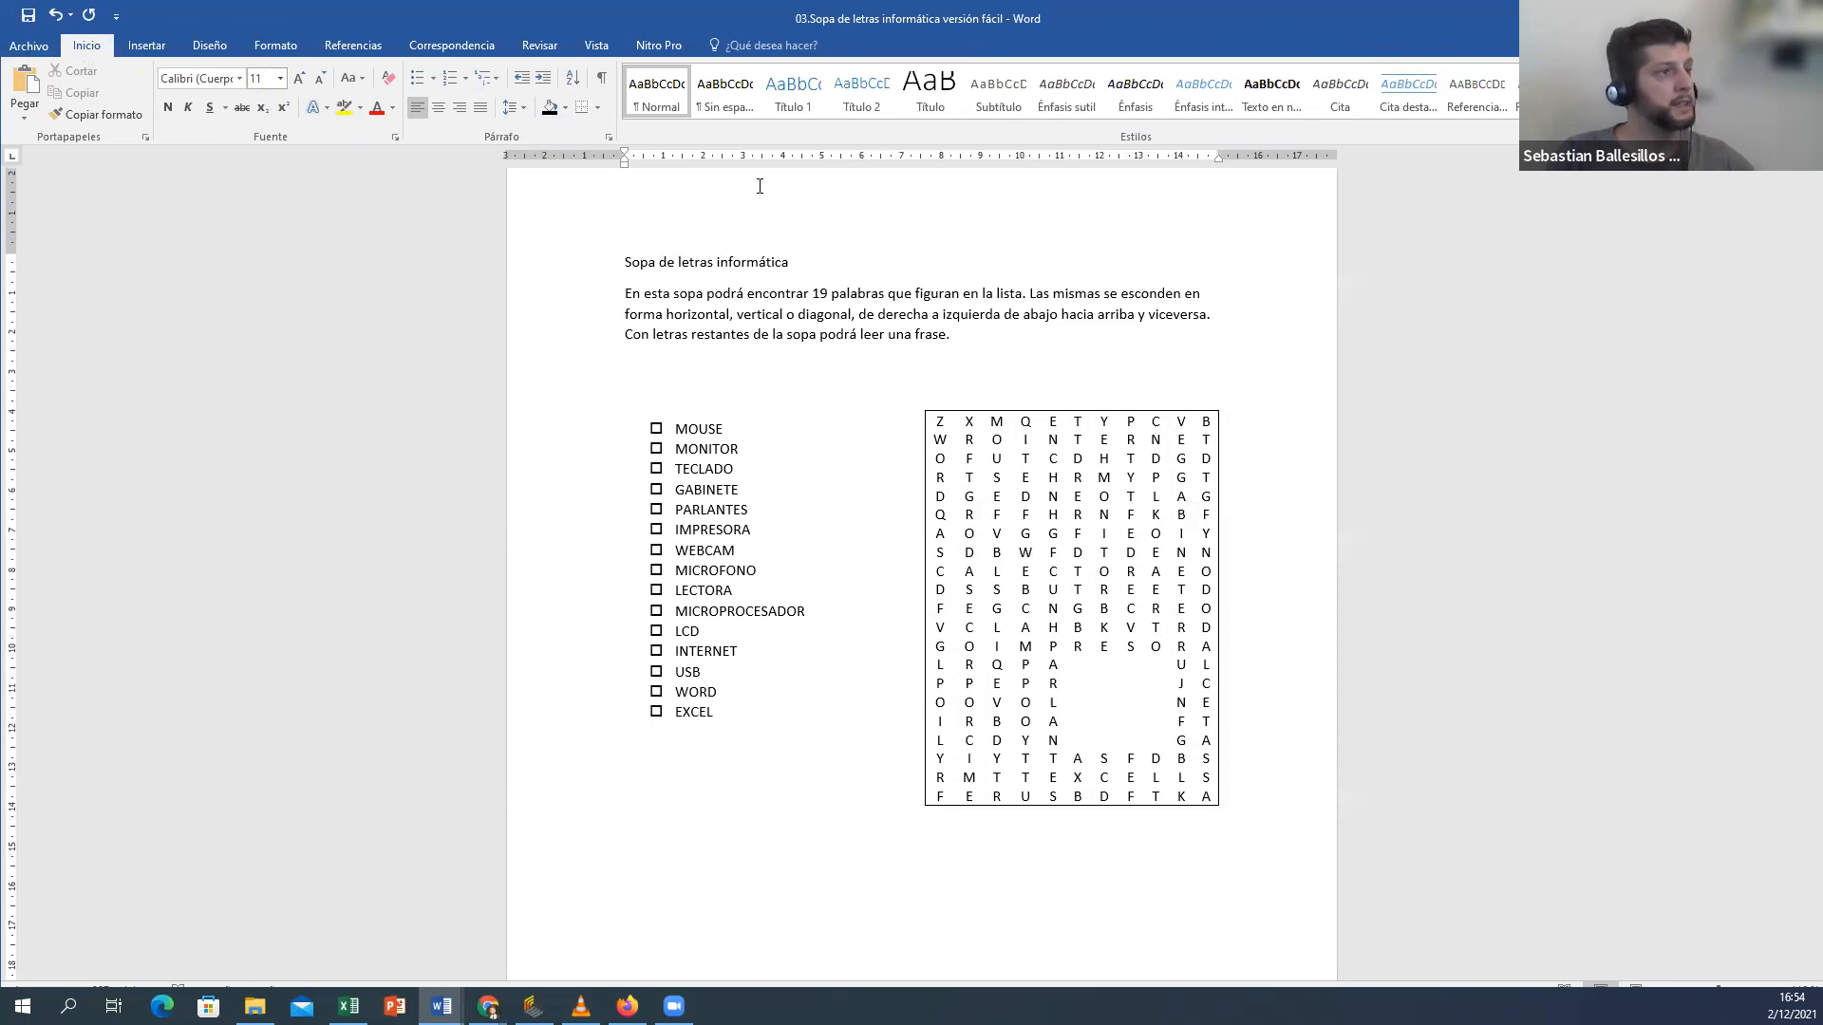
# Step: Apply a box page border in a thick 3 pt multi-line style to the whole document
pyautogui.click(598, 109)
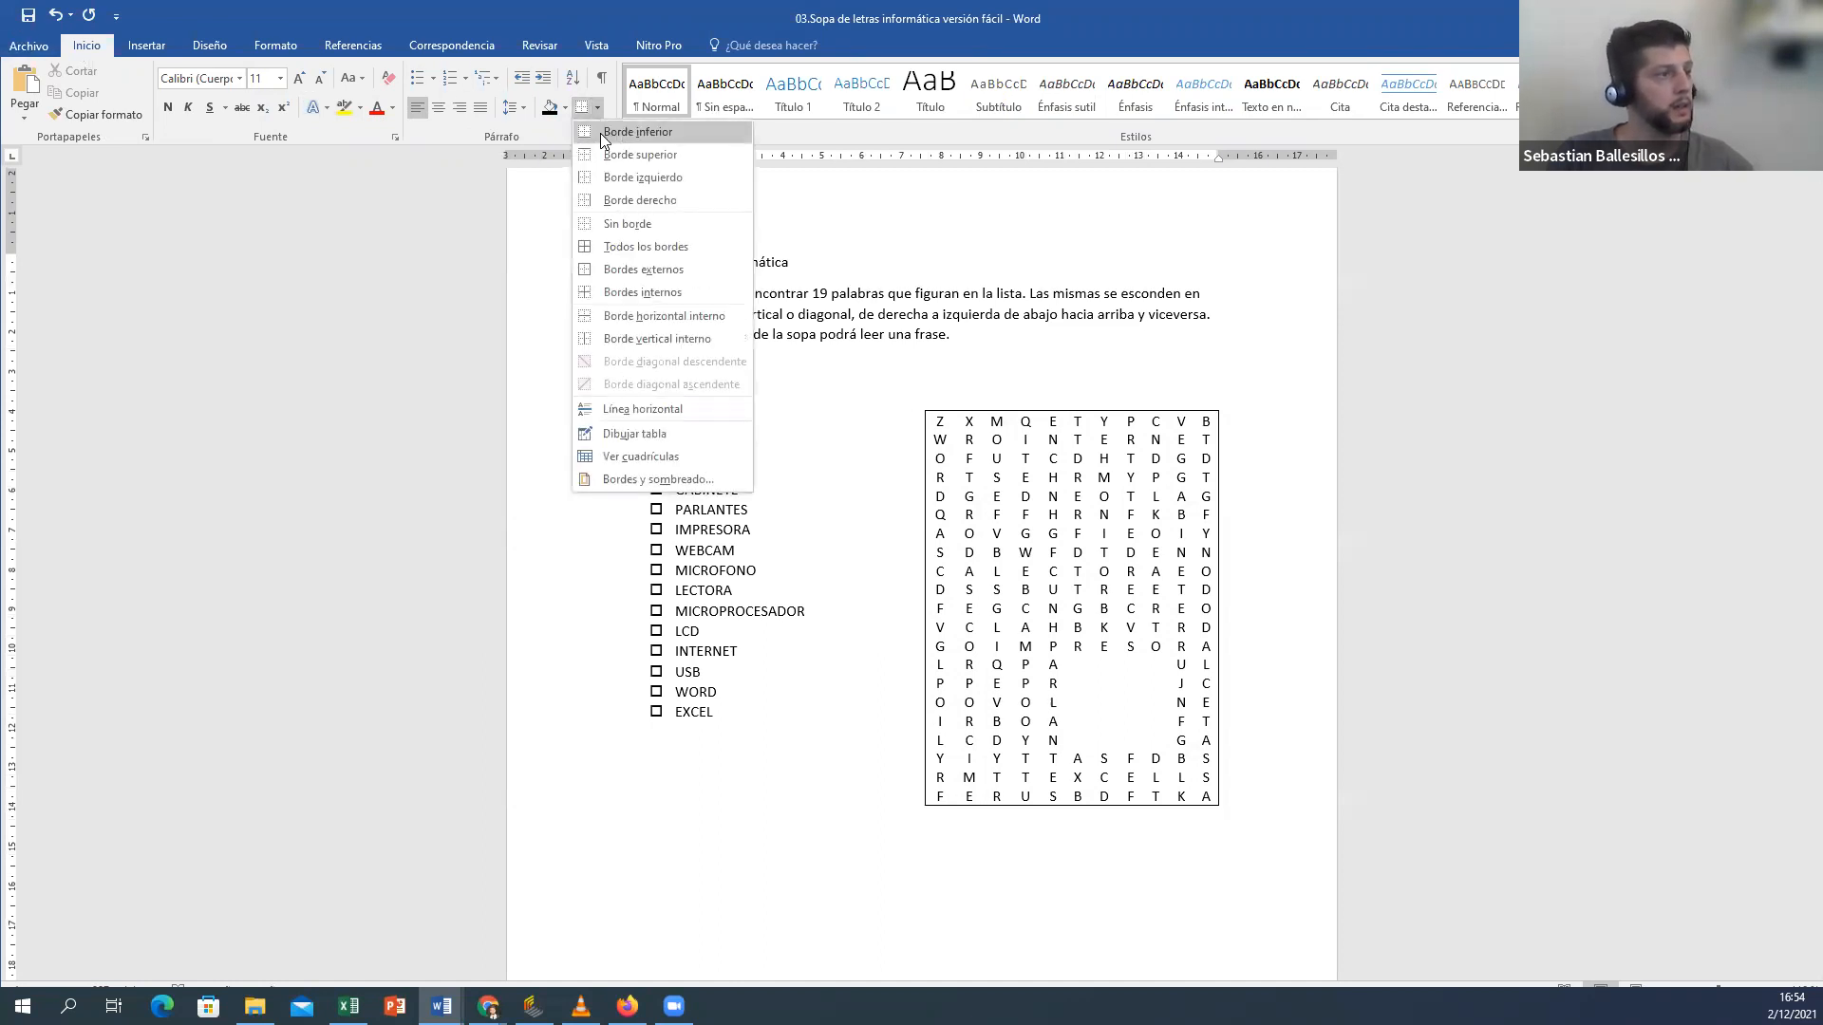
pyautogui.click(667, 481)
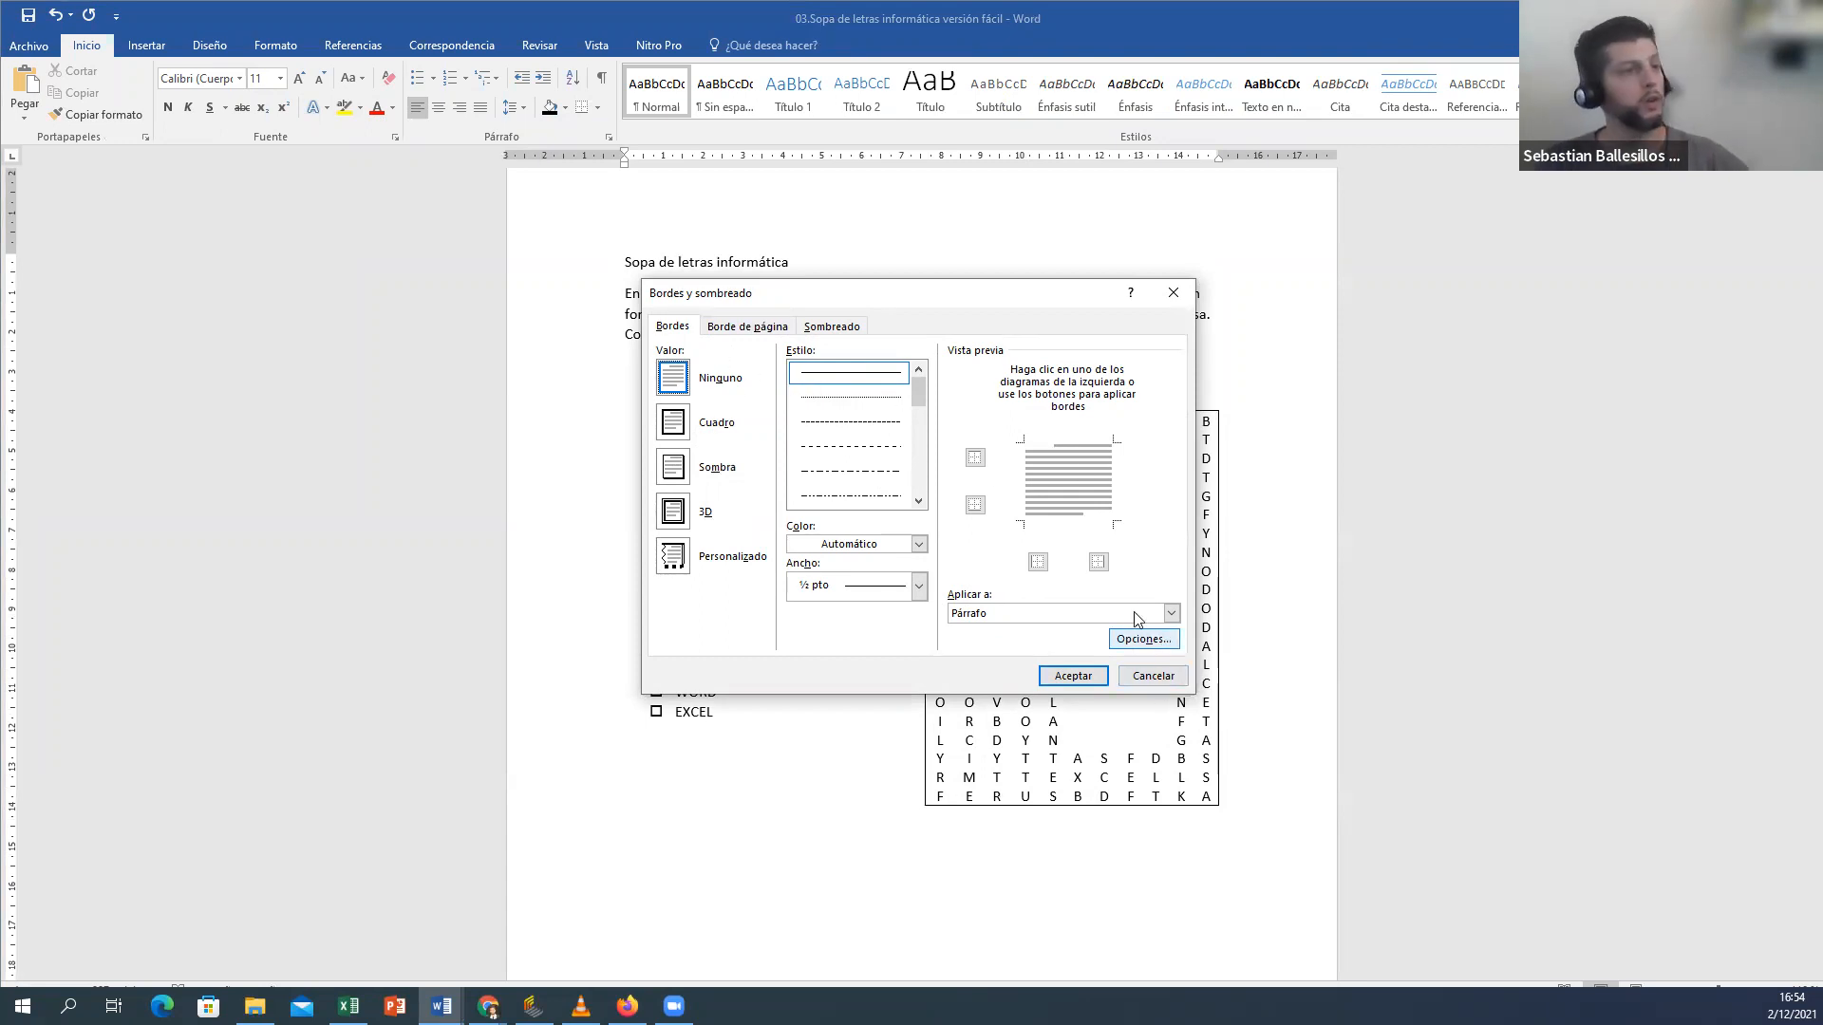
pyautogui.click(787, 332)
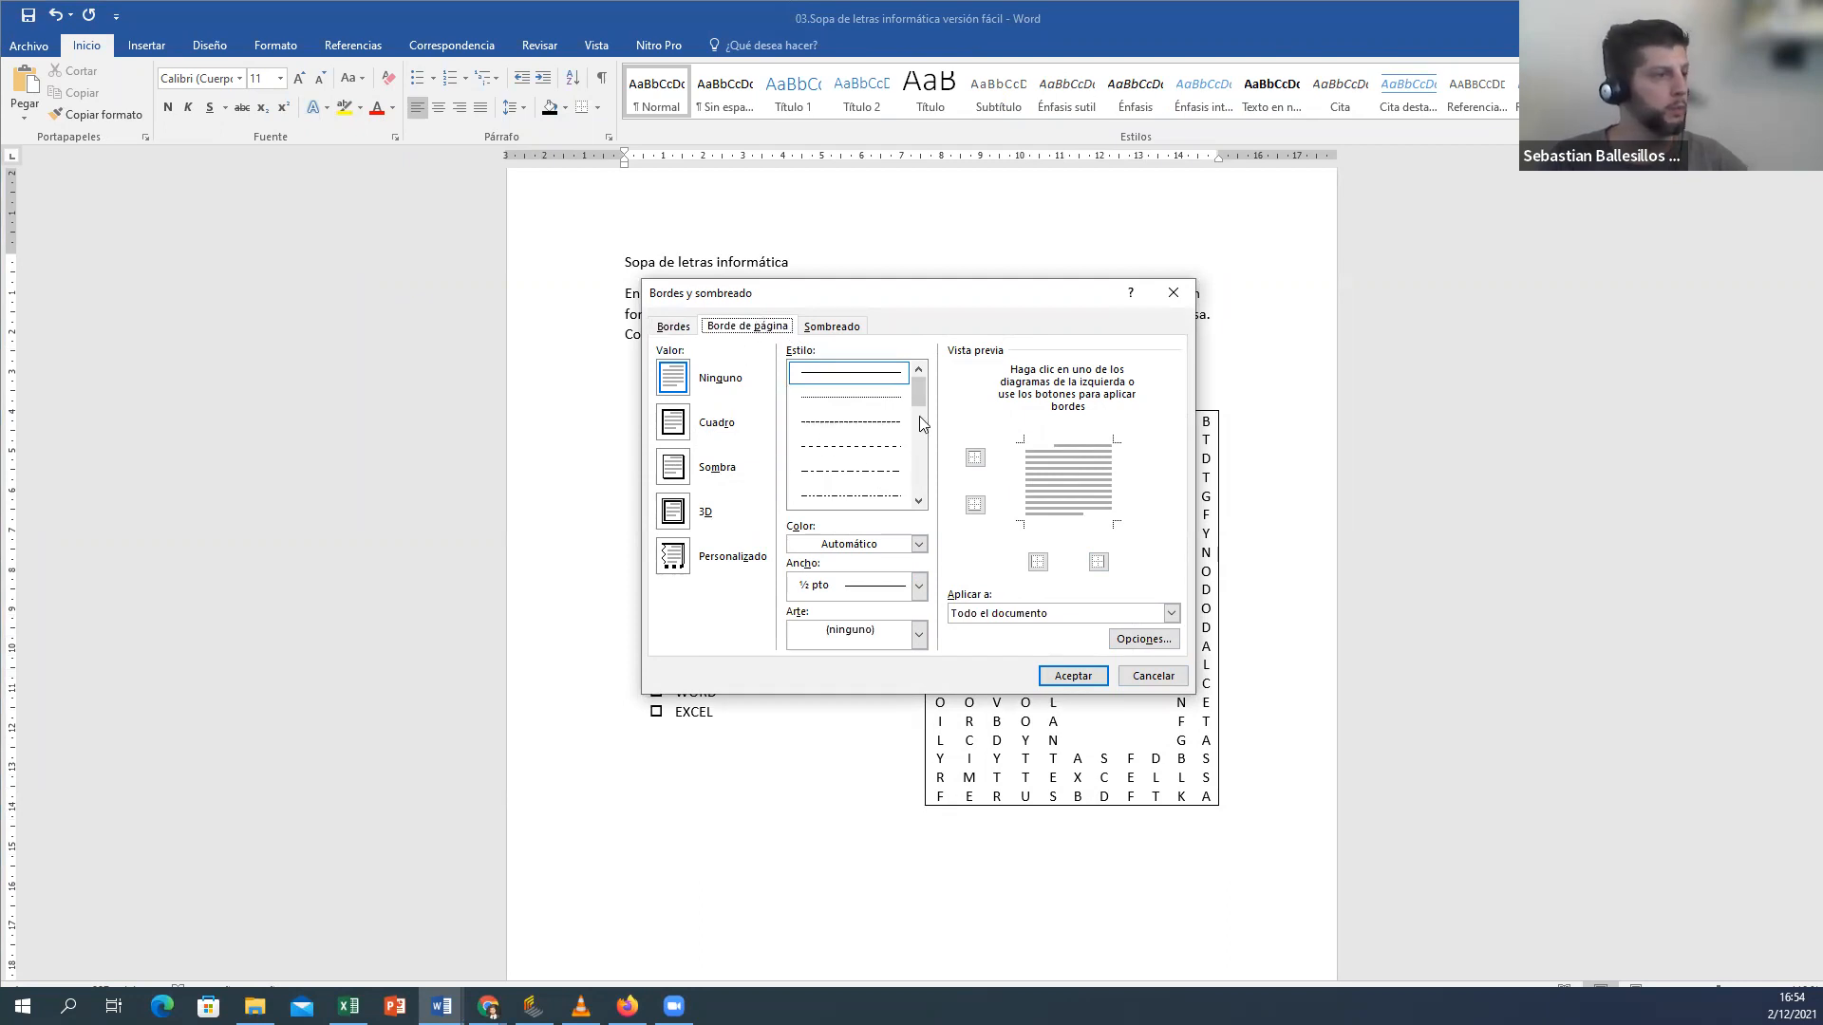
pyautogui.moveTo(920, 393); pyautogui.dragTo(923, 417)
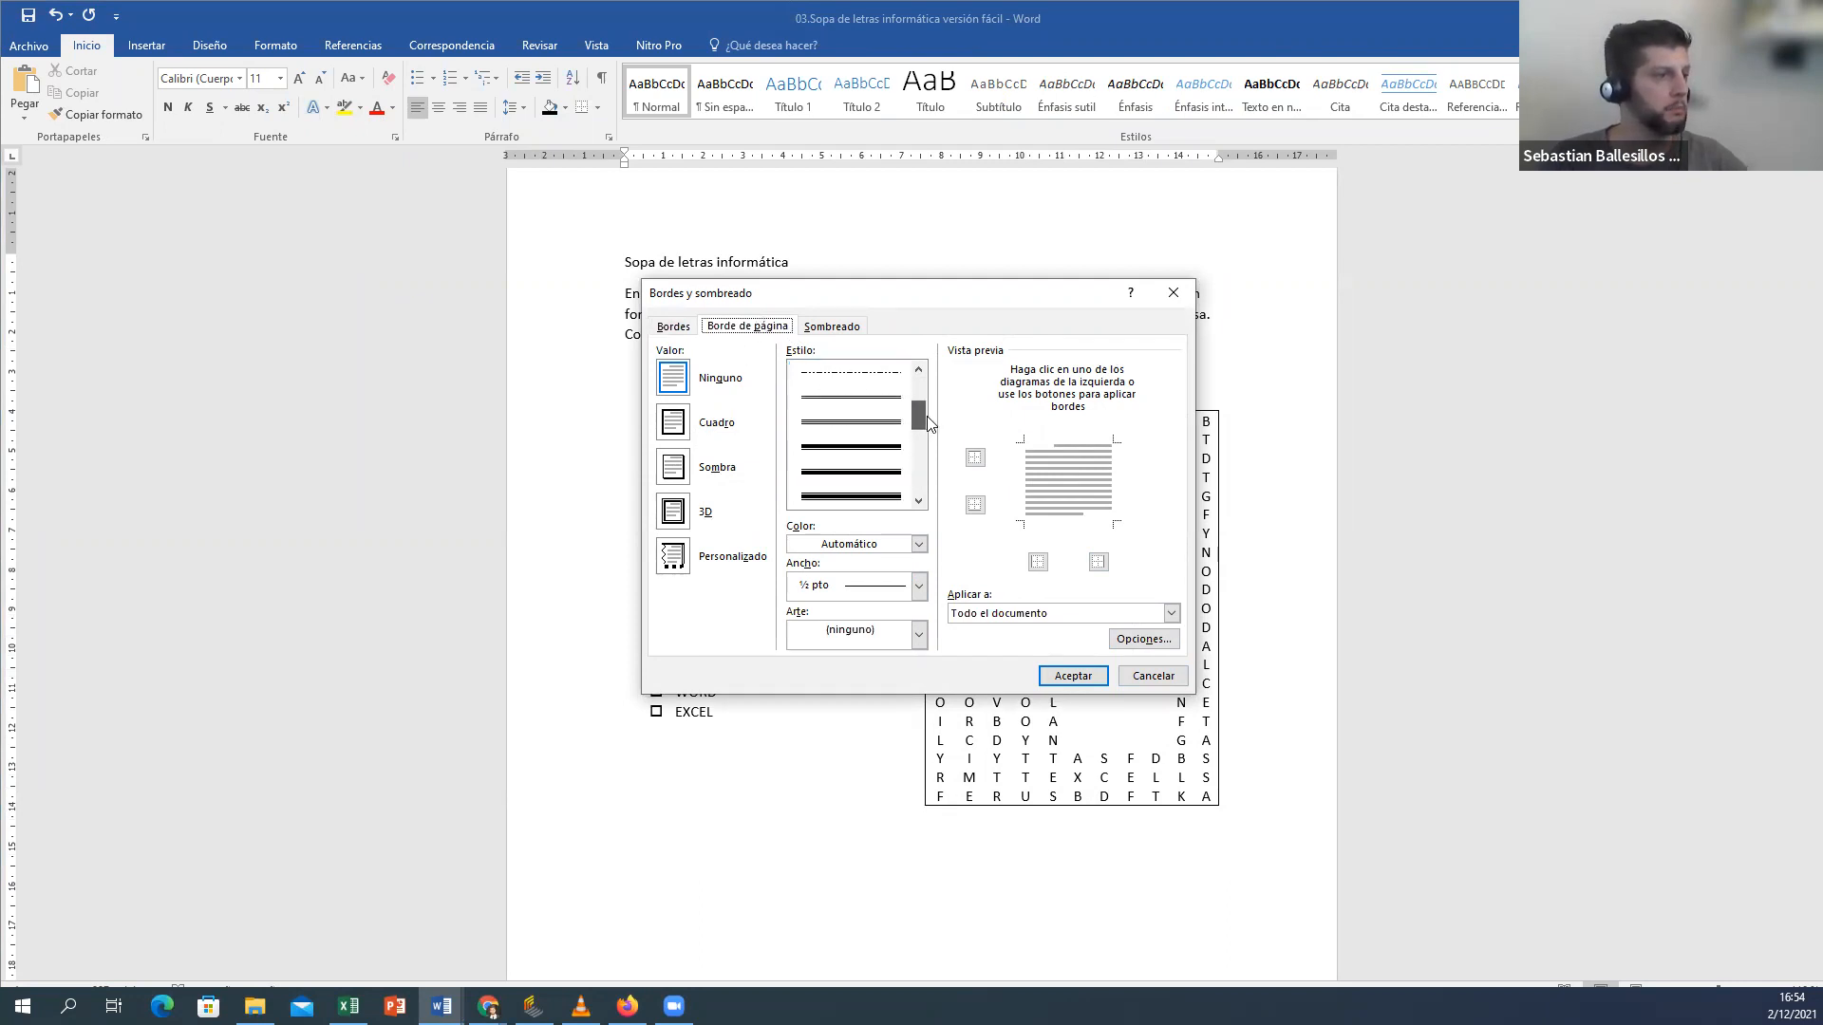
pyautogui.click(882, 495)
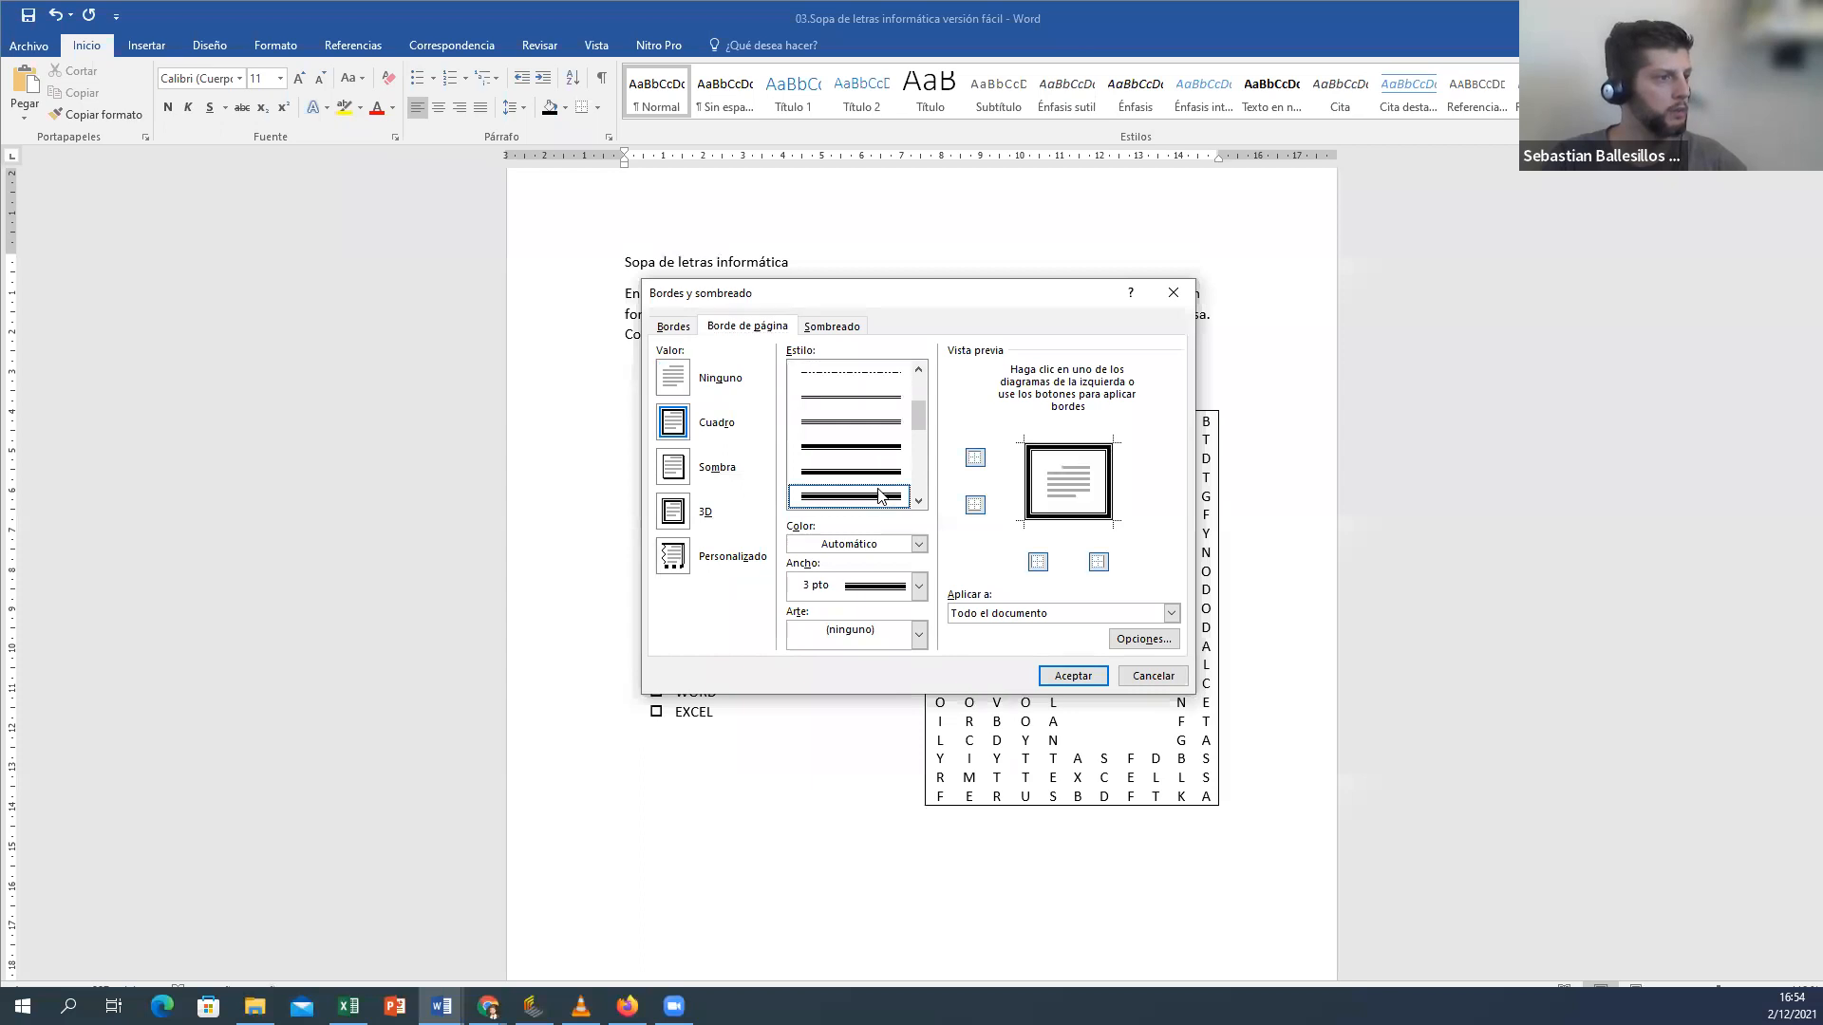
pyautogui.click(1062, 673)
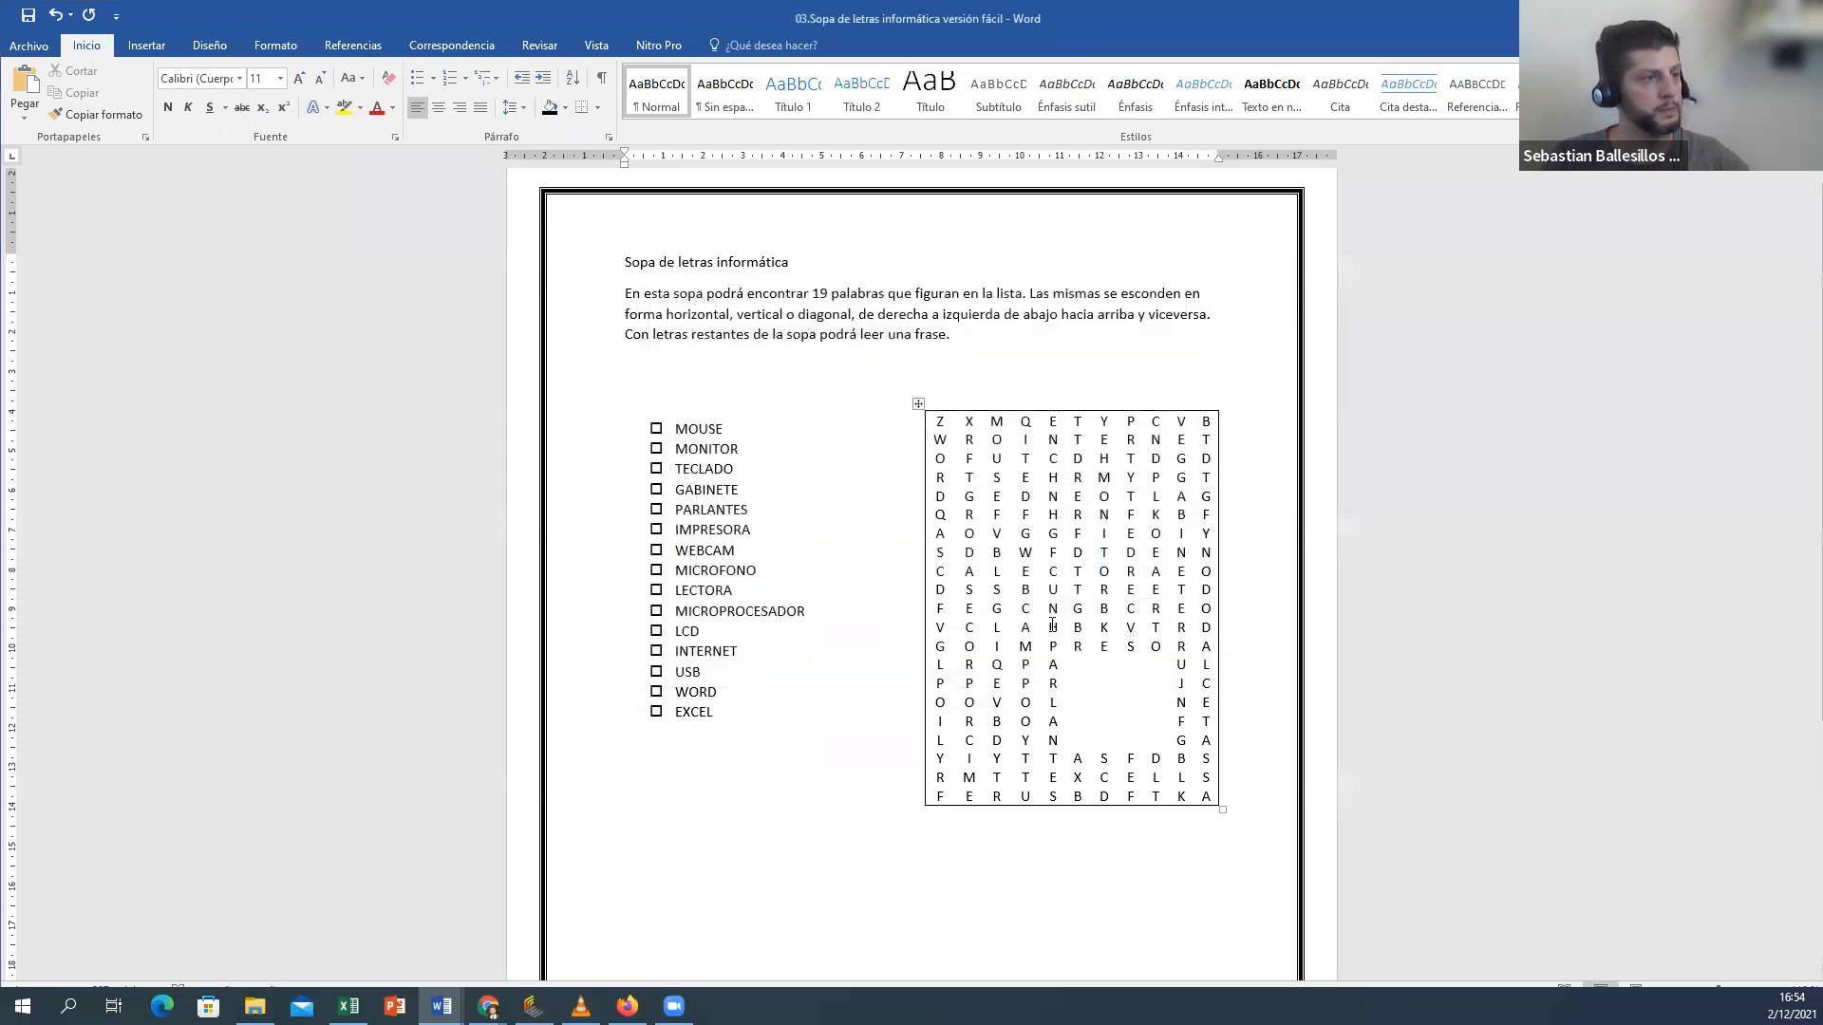
# Step: Add a bottom border to the title paragraph "Sopa de letras informática"
pyautogui.moveTo(797, 267); pyautogui.dragTo(623, 267)
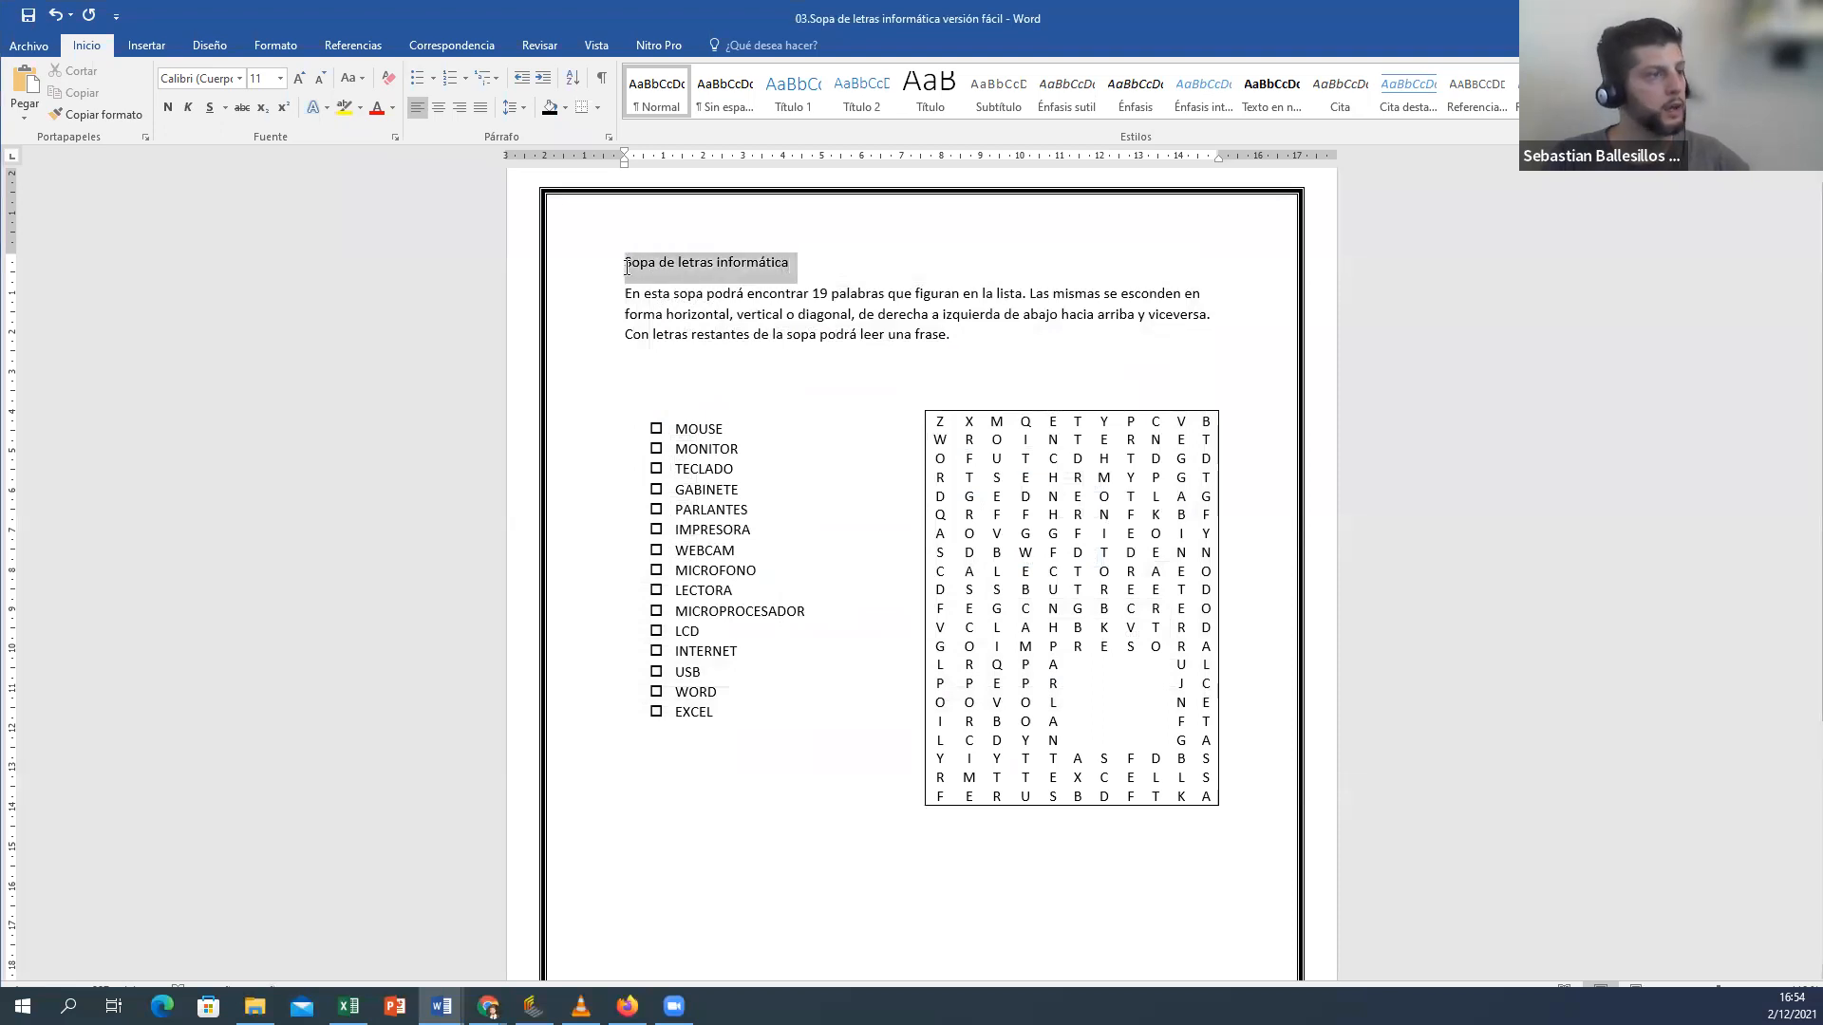
pyautogui.click(596, 109)
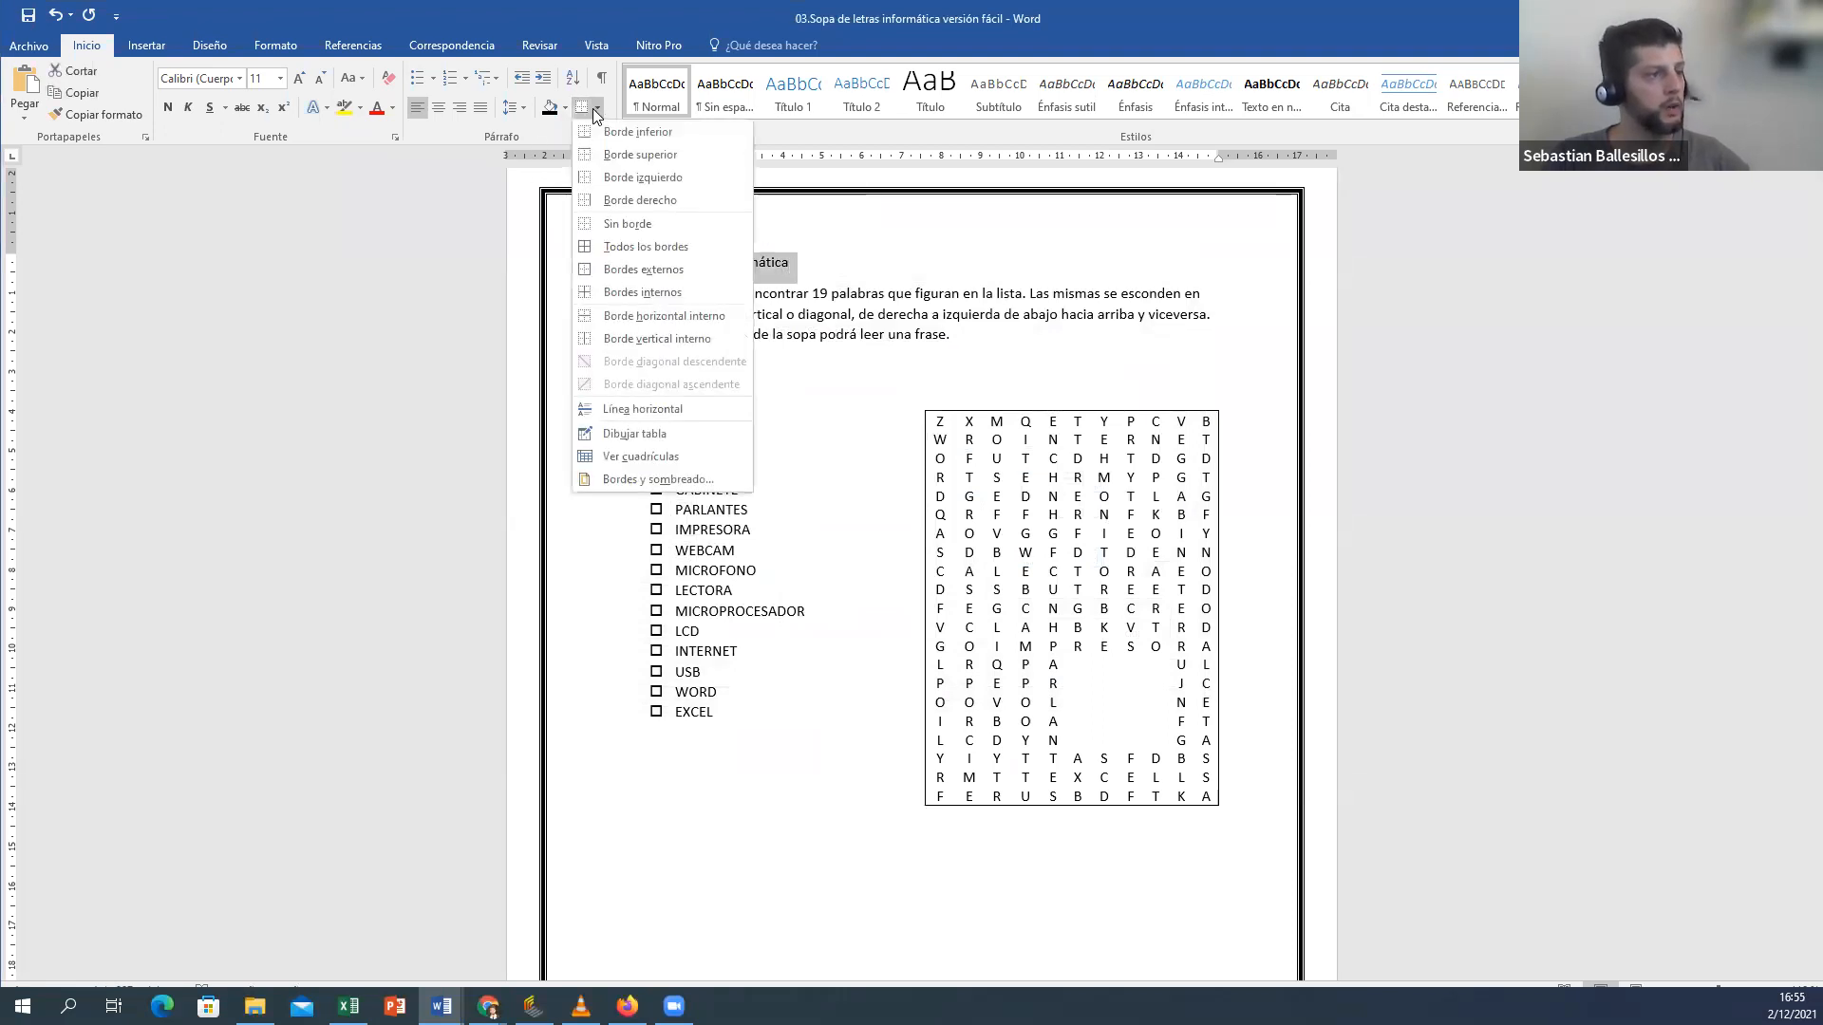
pyautogui.click(635, 485)
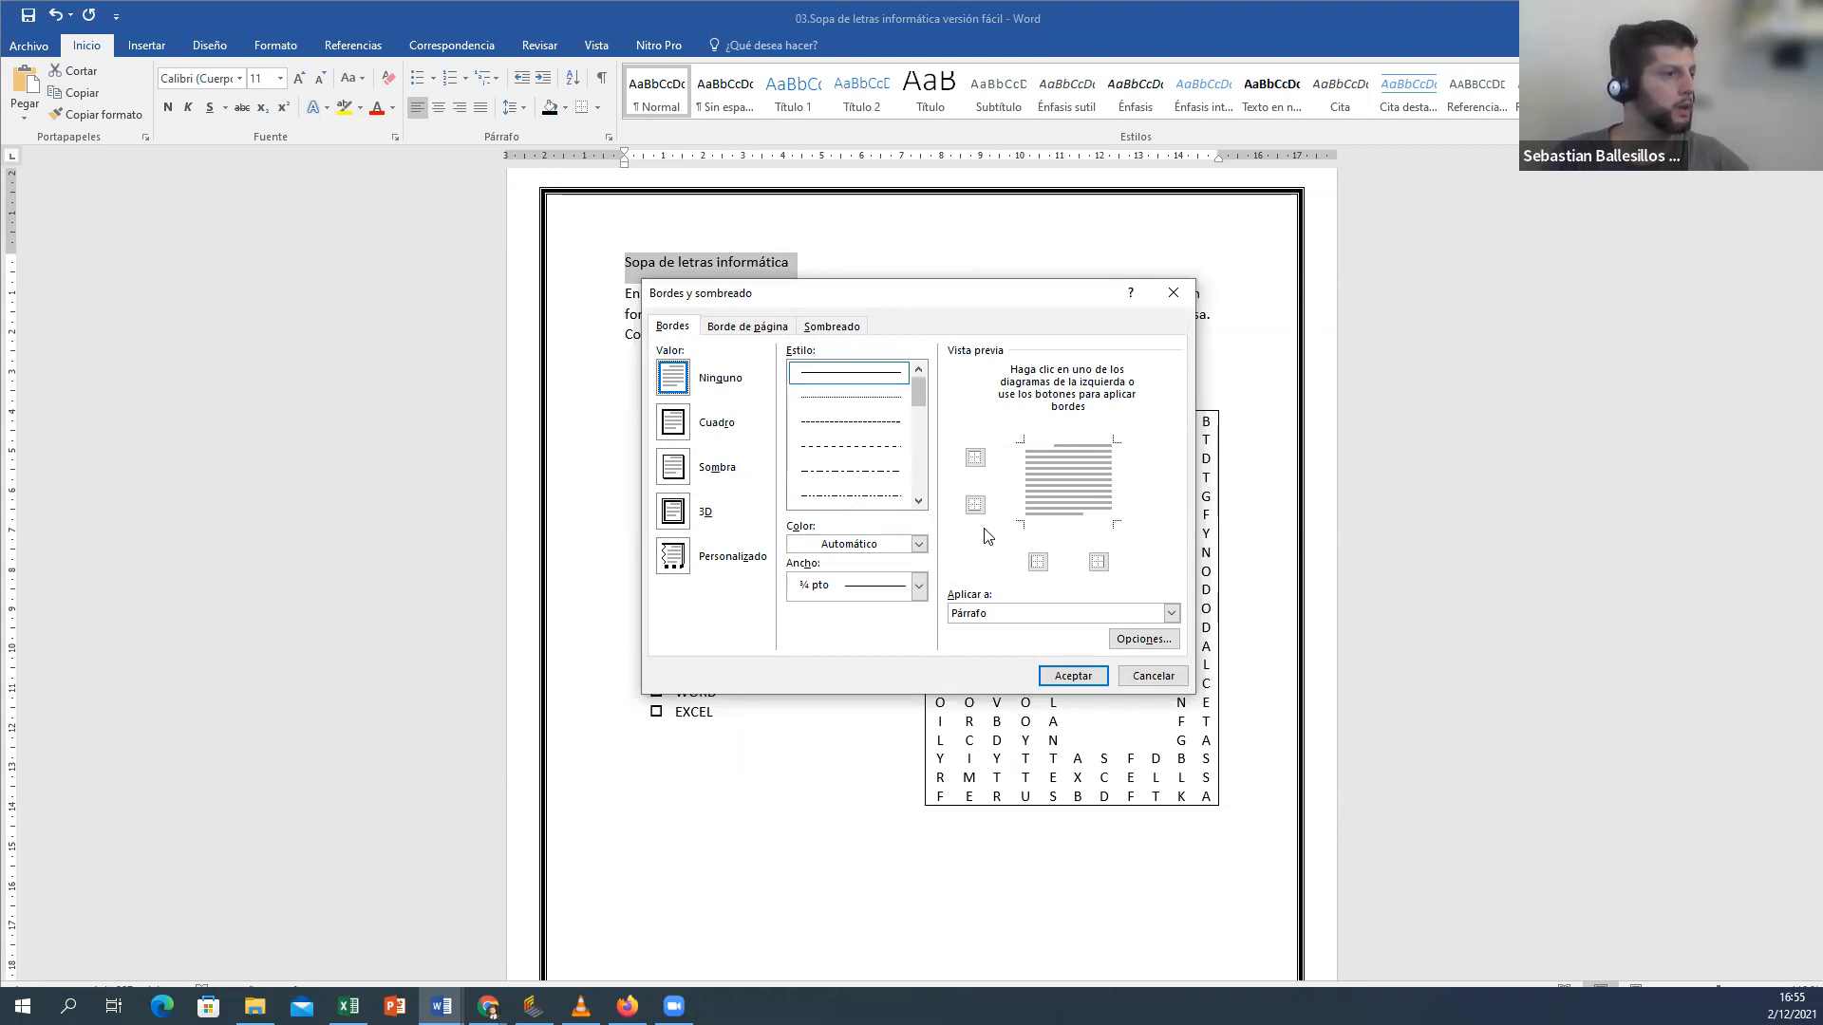
pyautogui.click(1049, 531)
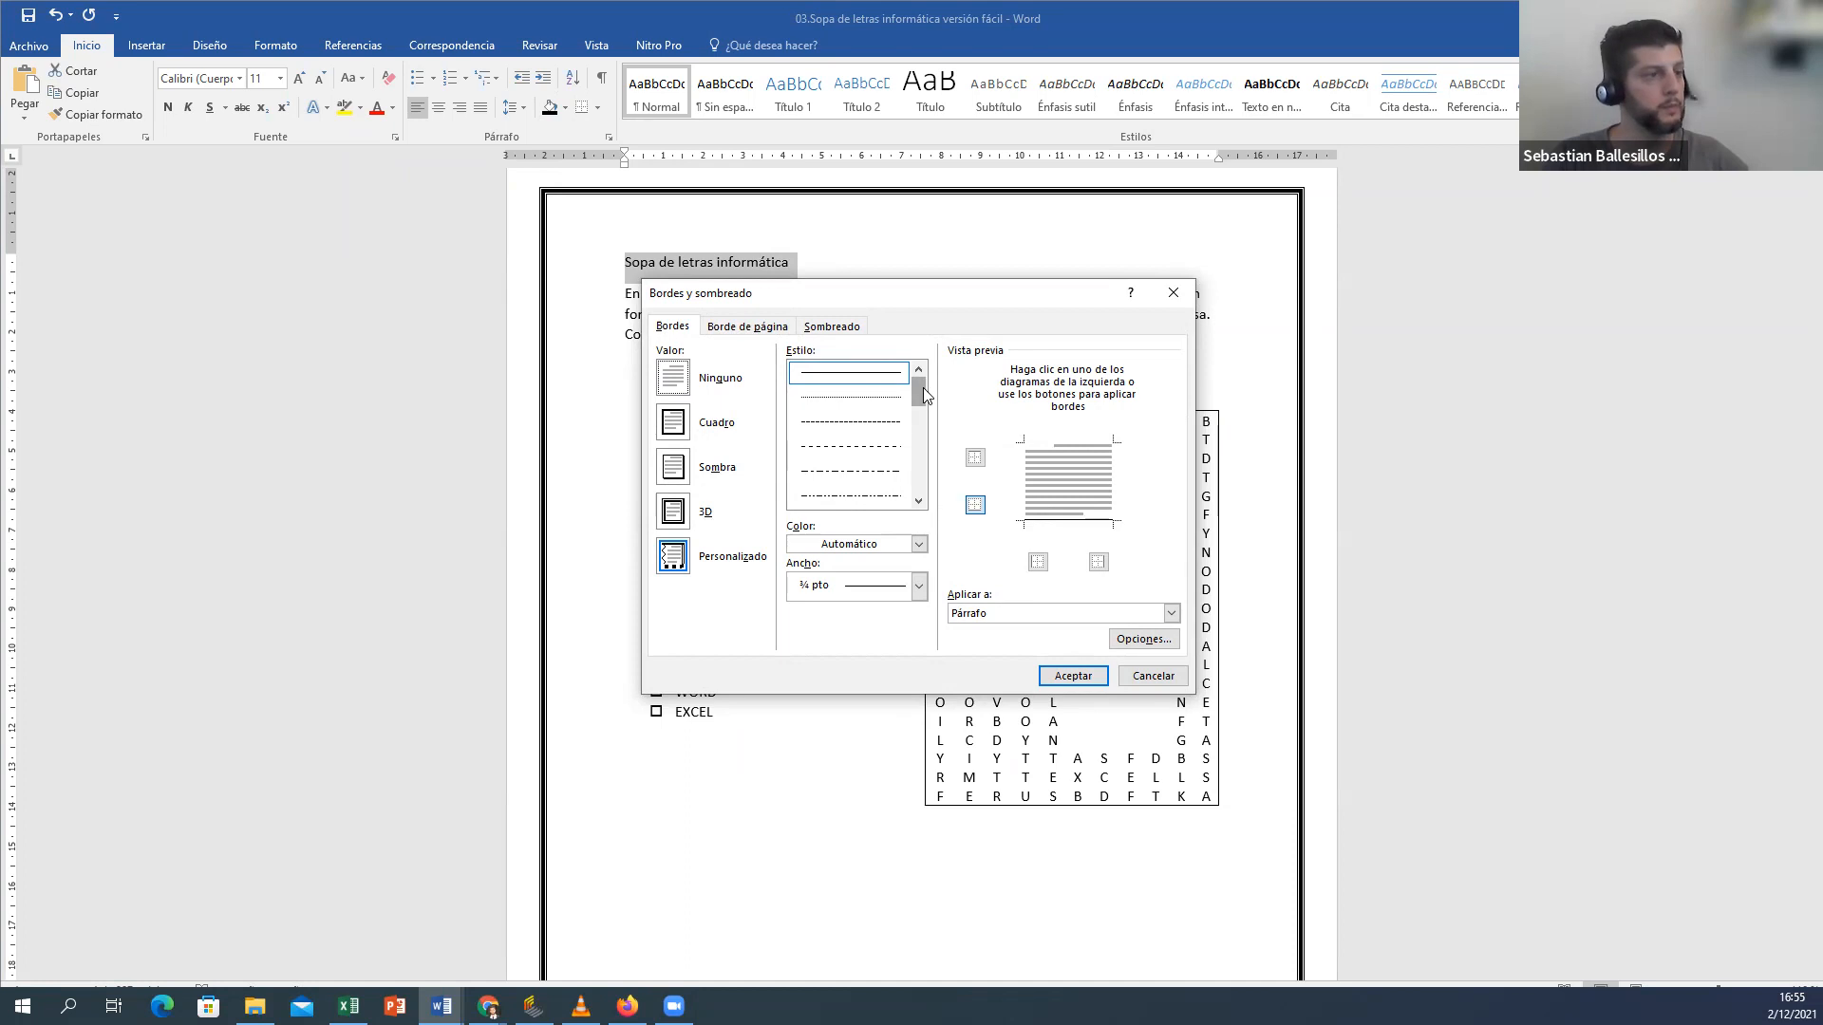
pyautogui.moveTo(924, 390); pyautogui.dragTo(925, 421)
pyautogui.click(842, 399)
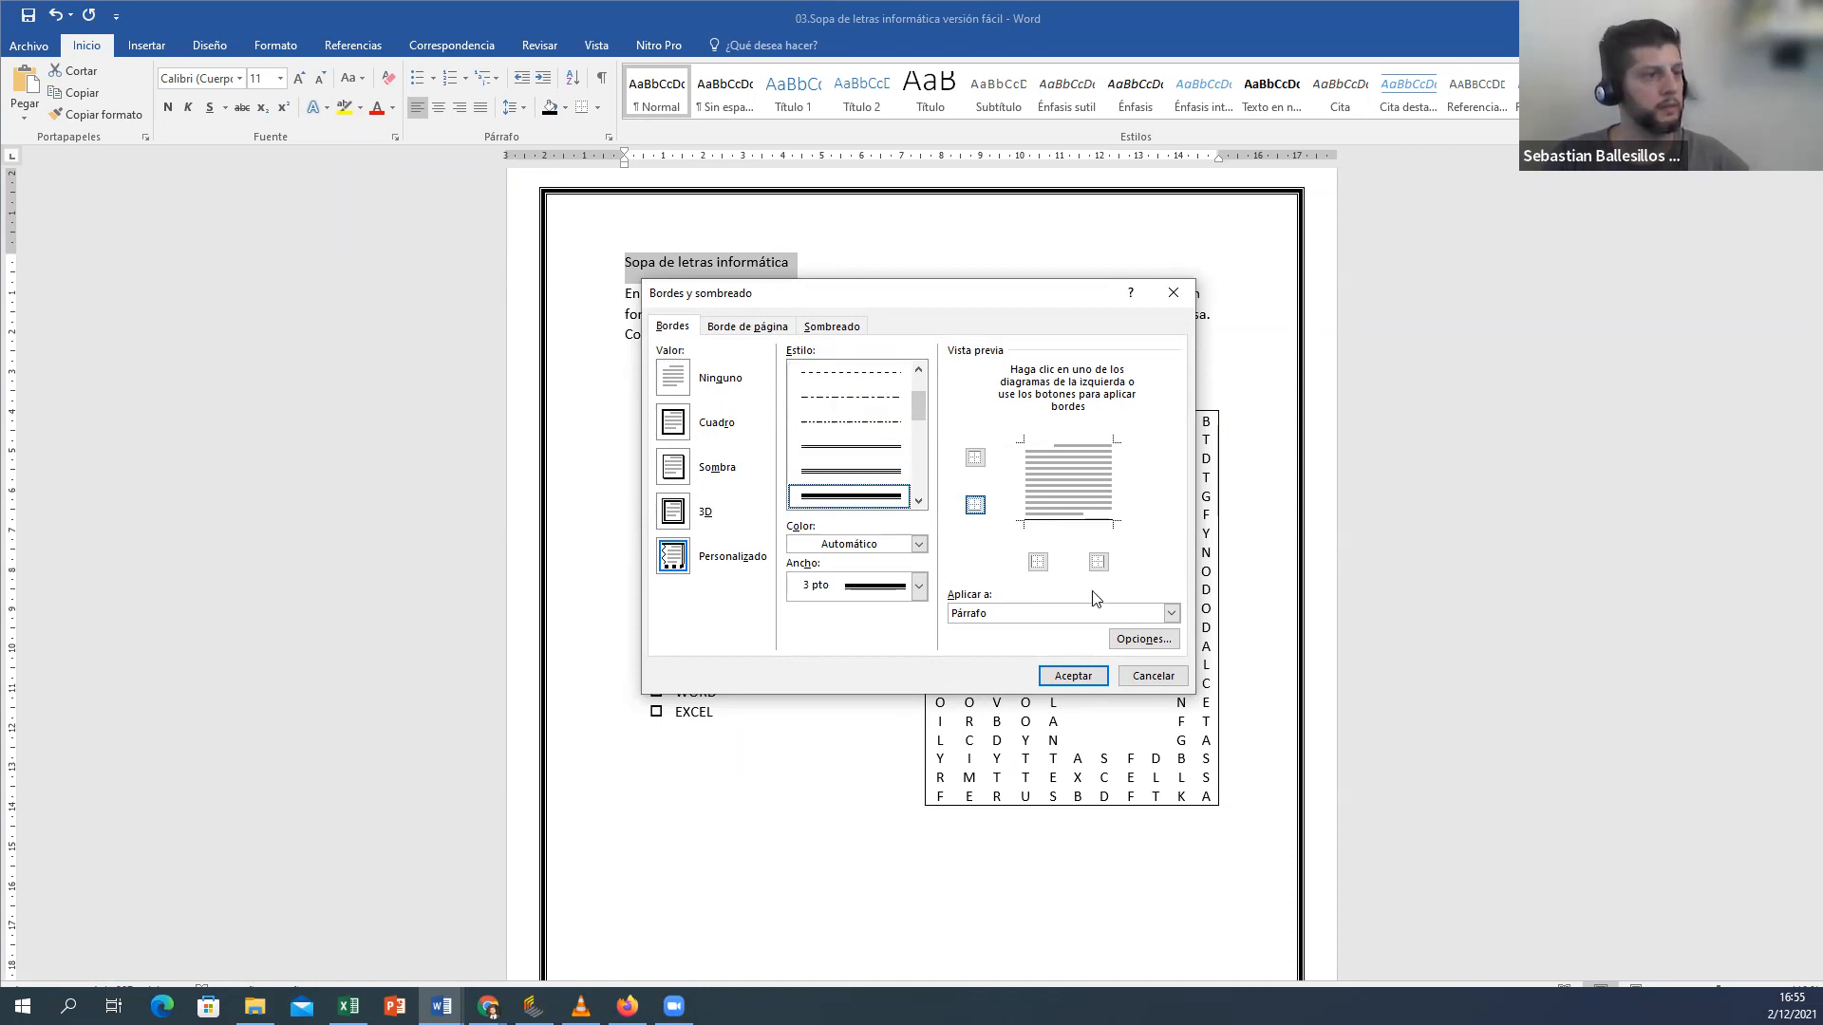
pyautogui.click(1077, 677)
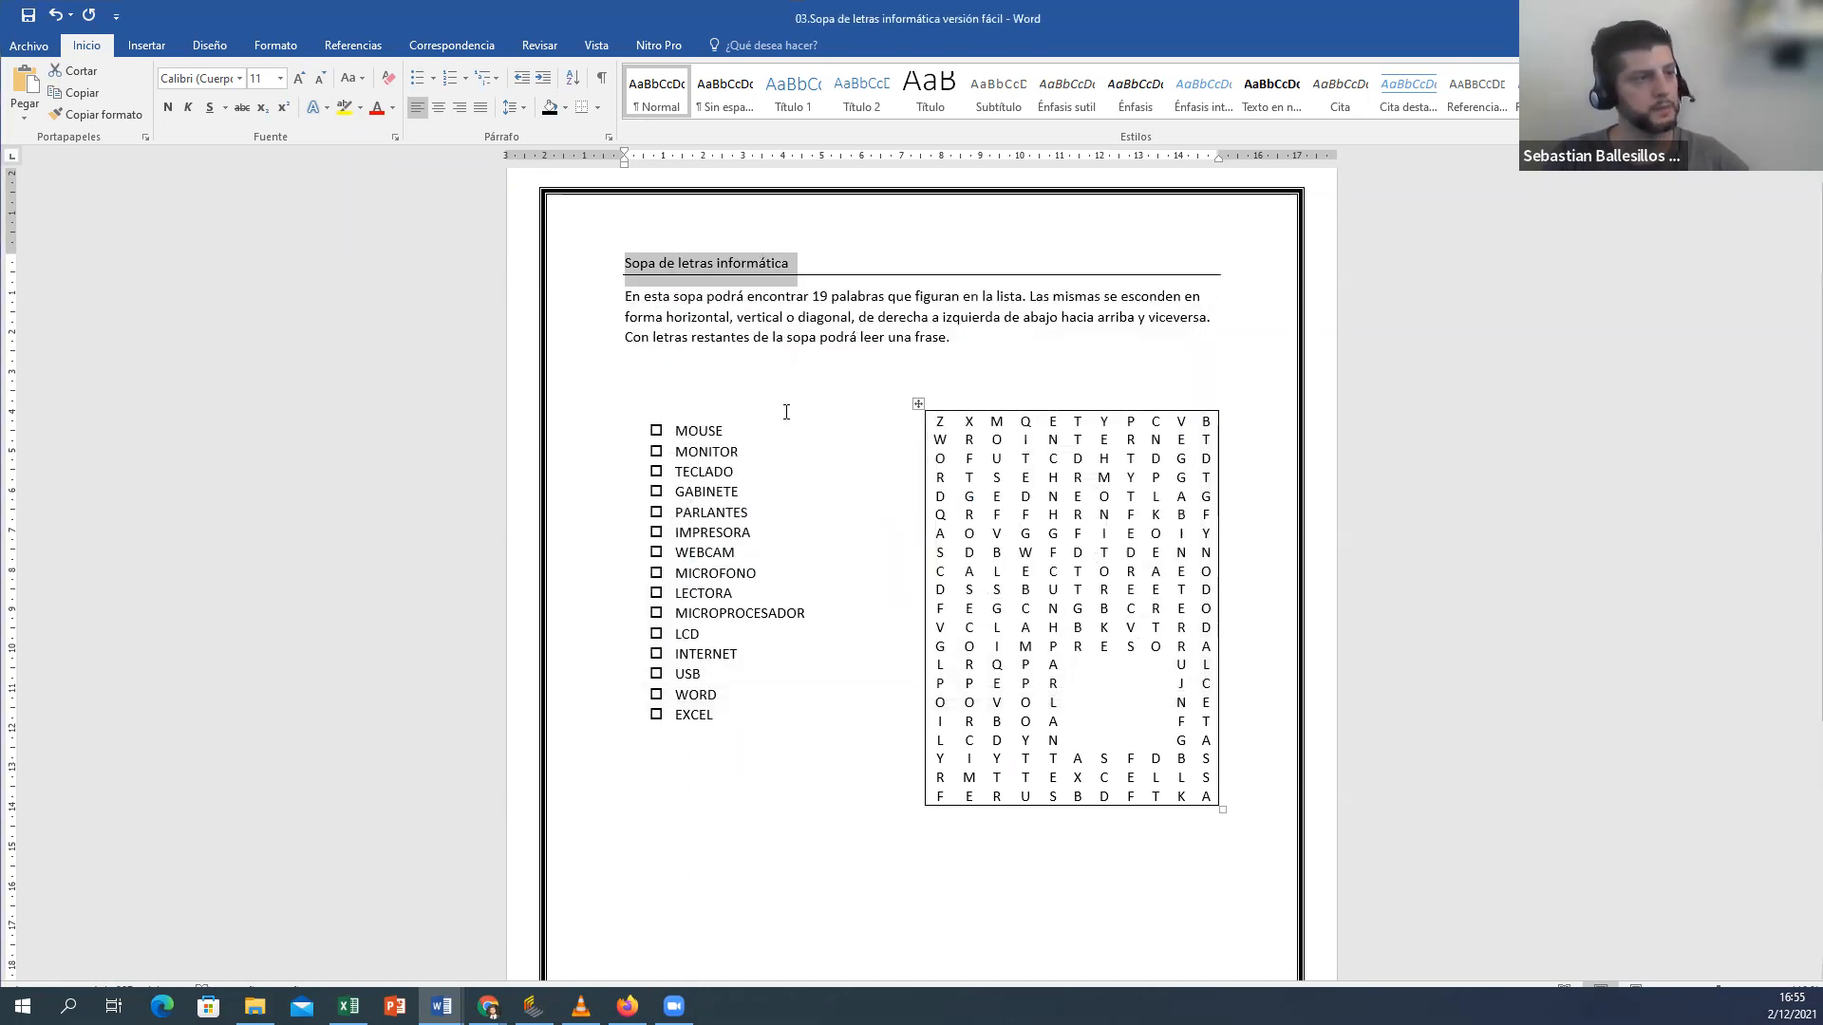
# Step: Apply a thick 3 pt multi-line bottom border to the title paragraph
pyautogui.click(597, 107)
pyautogui.click(679, 479)
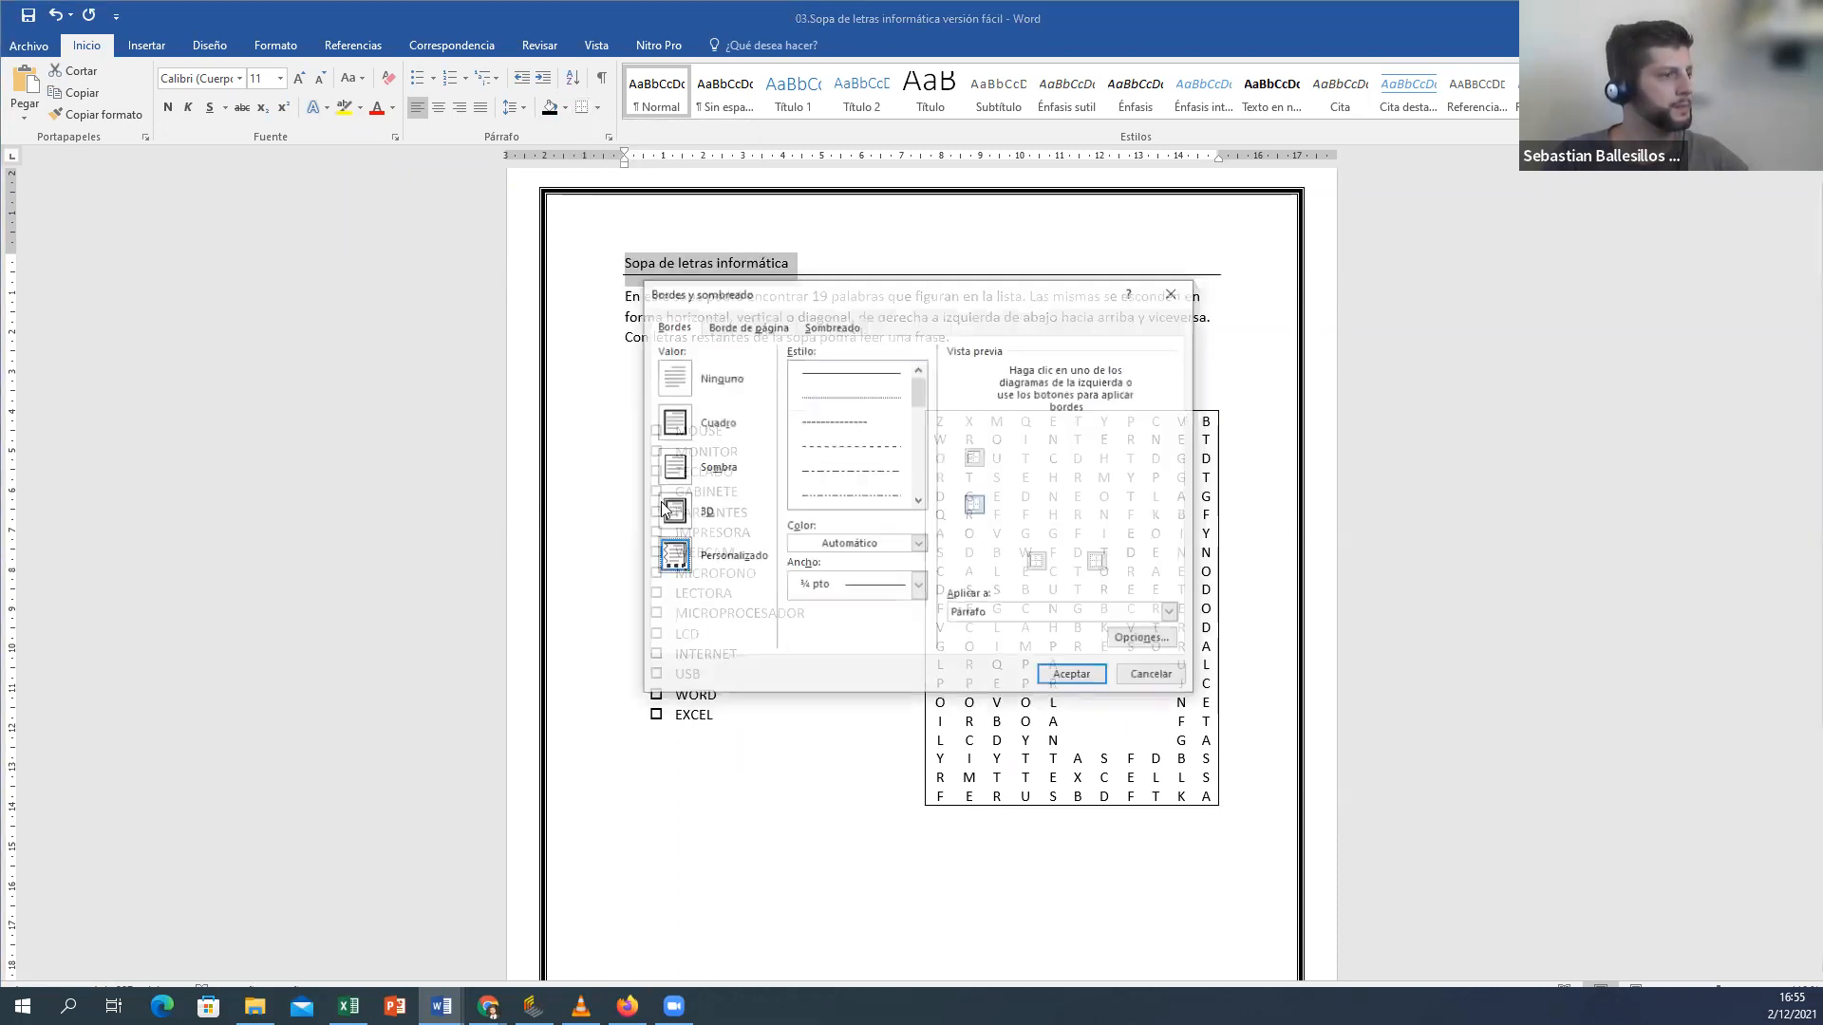
pyautogui.moveTo(919, 426); pyautogui.dragTo(933, 452)
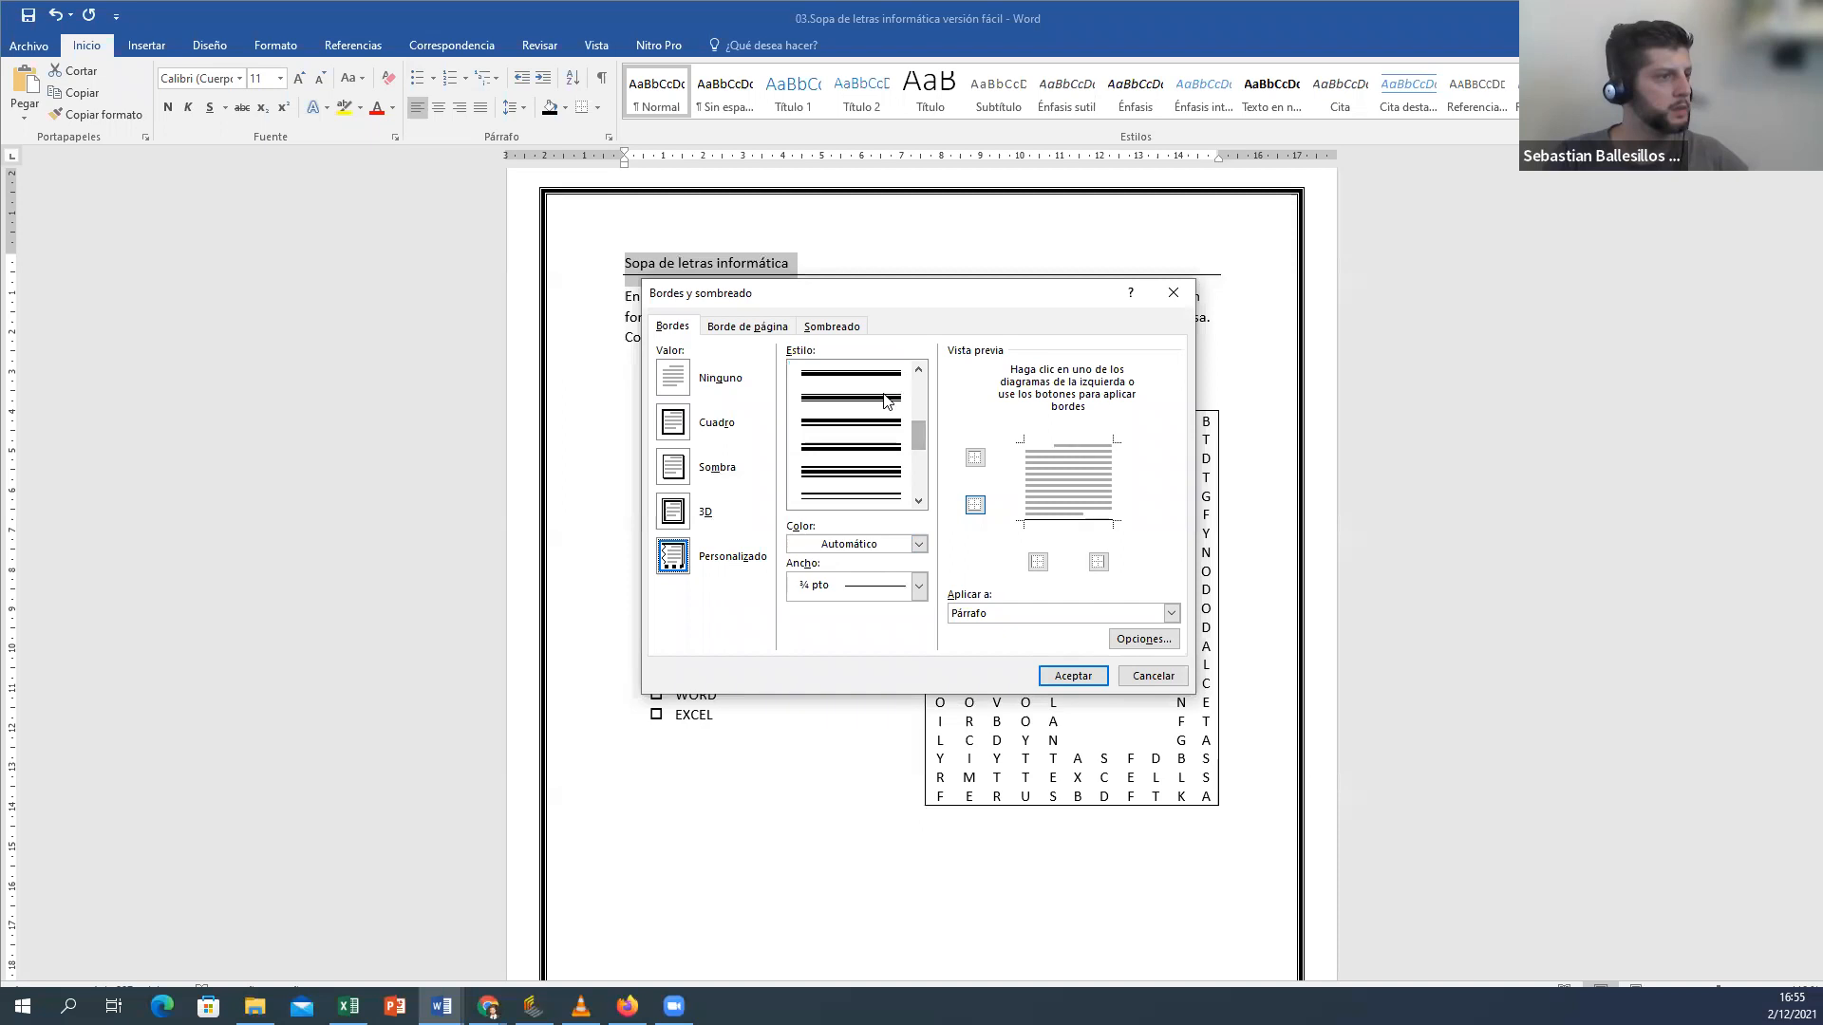
pyautogui.click(854, 398)
pyautogui.click(1057, 521)
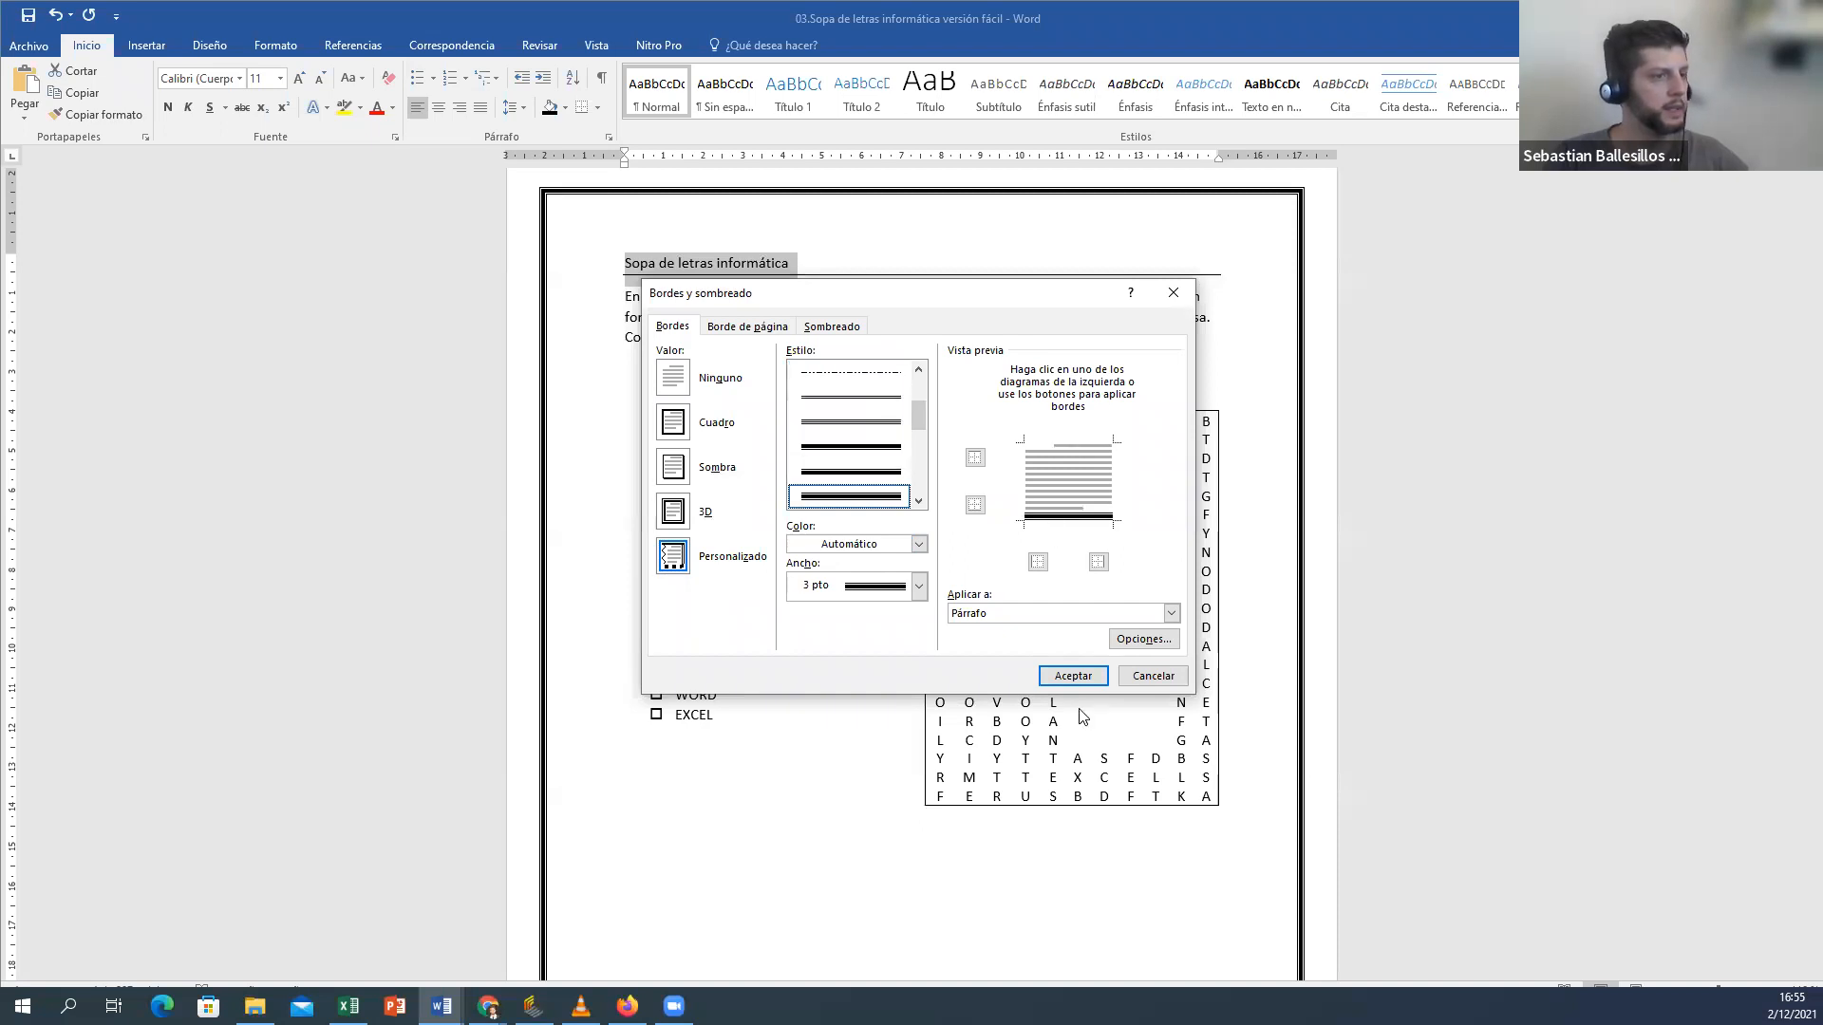
pyautogui.click(1071, 675)
pyautogui.click(843, 465)
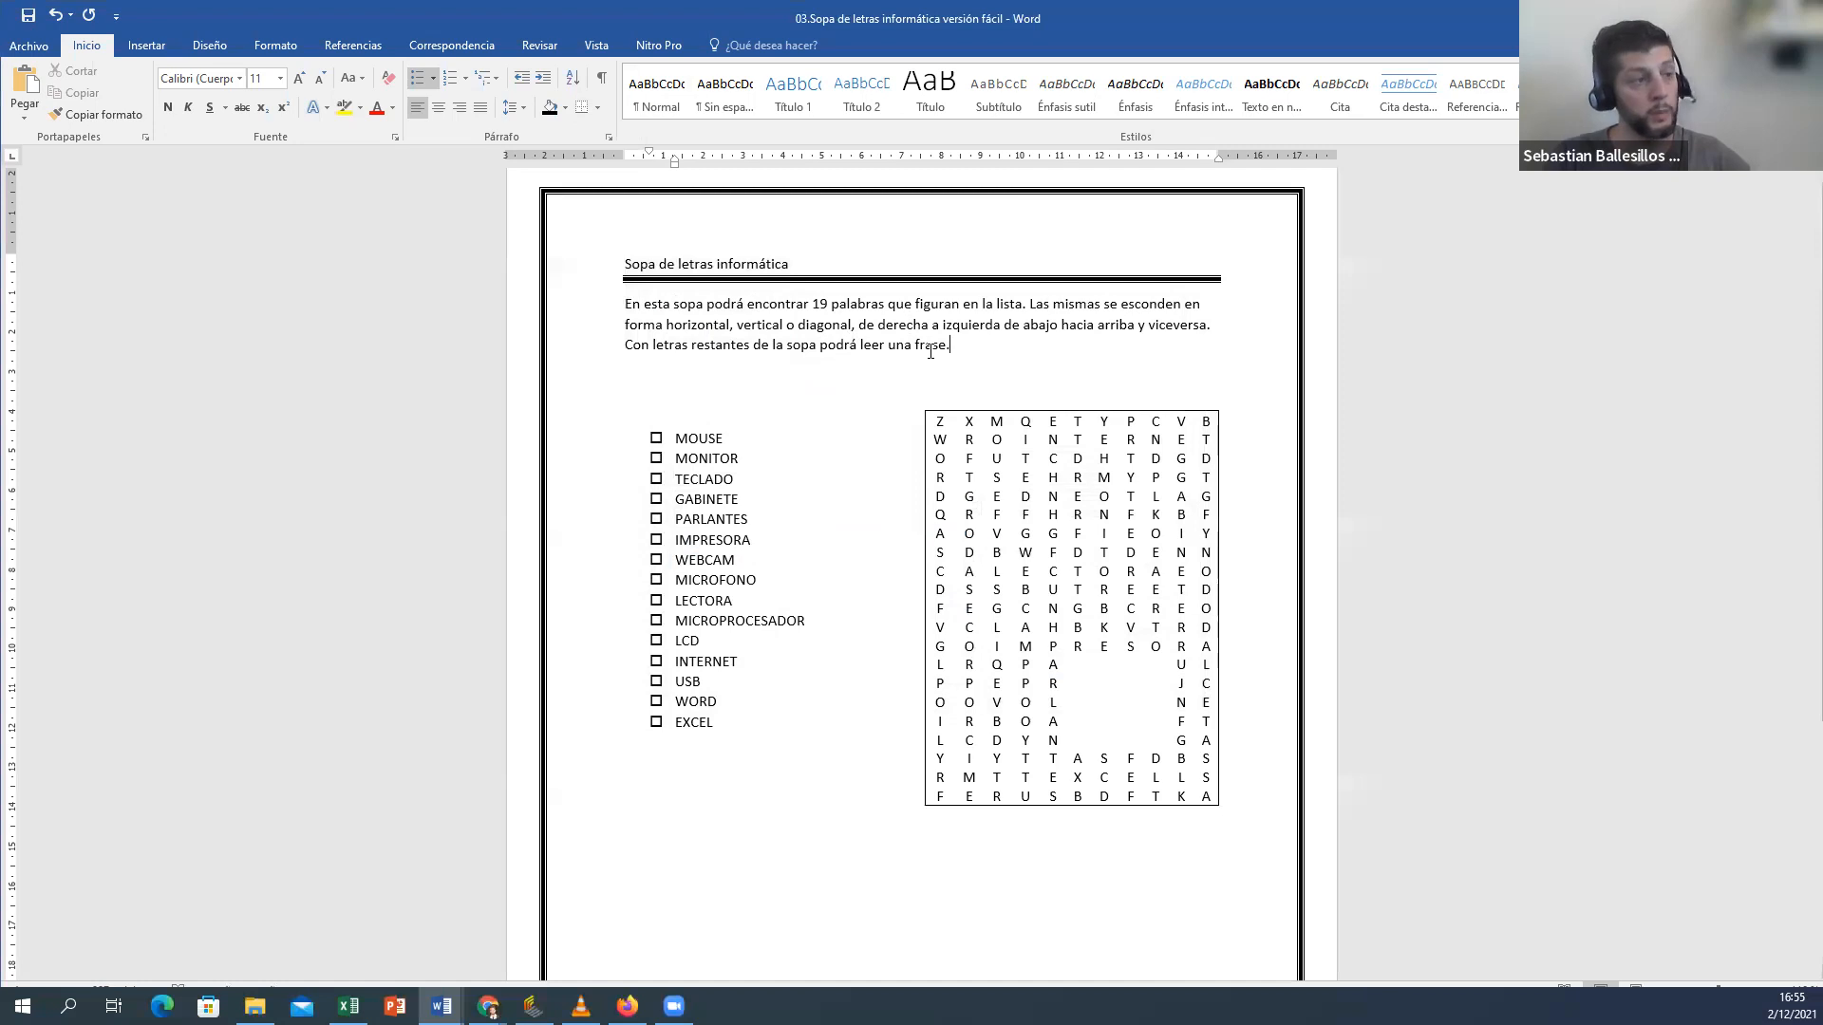
pyautogui.moveTo(931, 351); pyautogui.dragTo(612, 296)
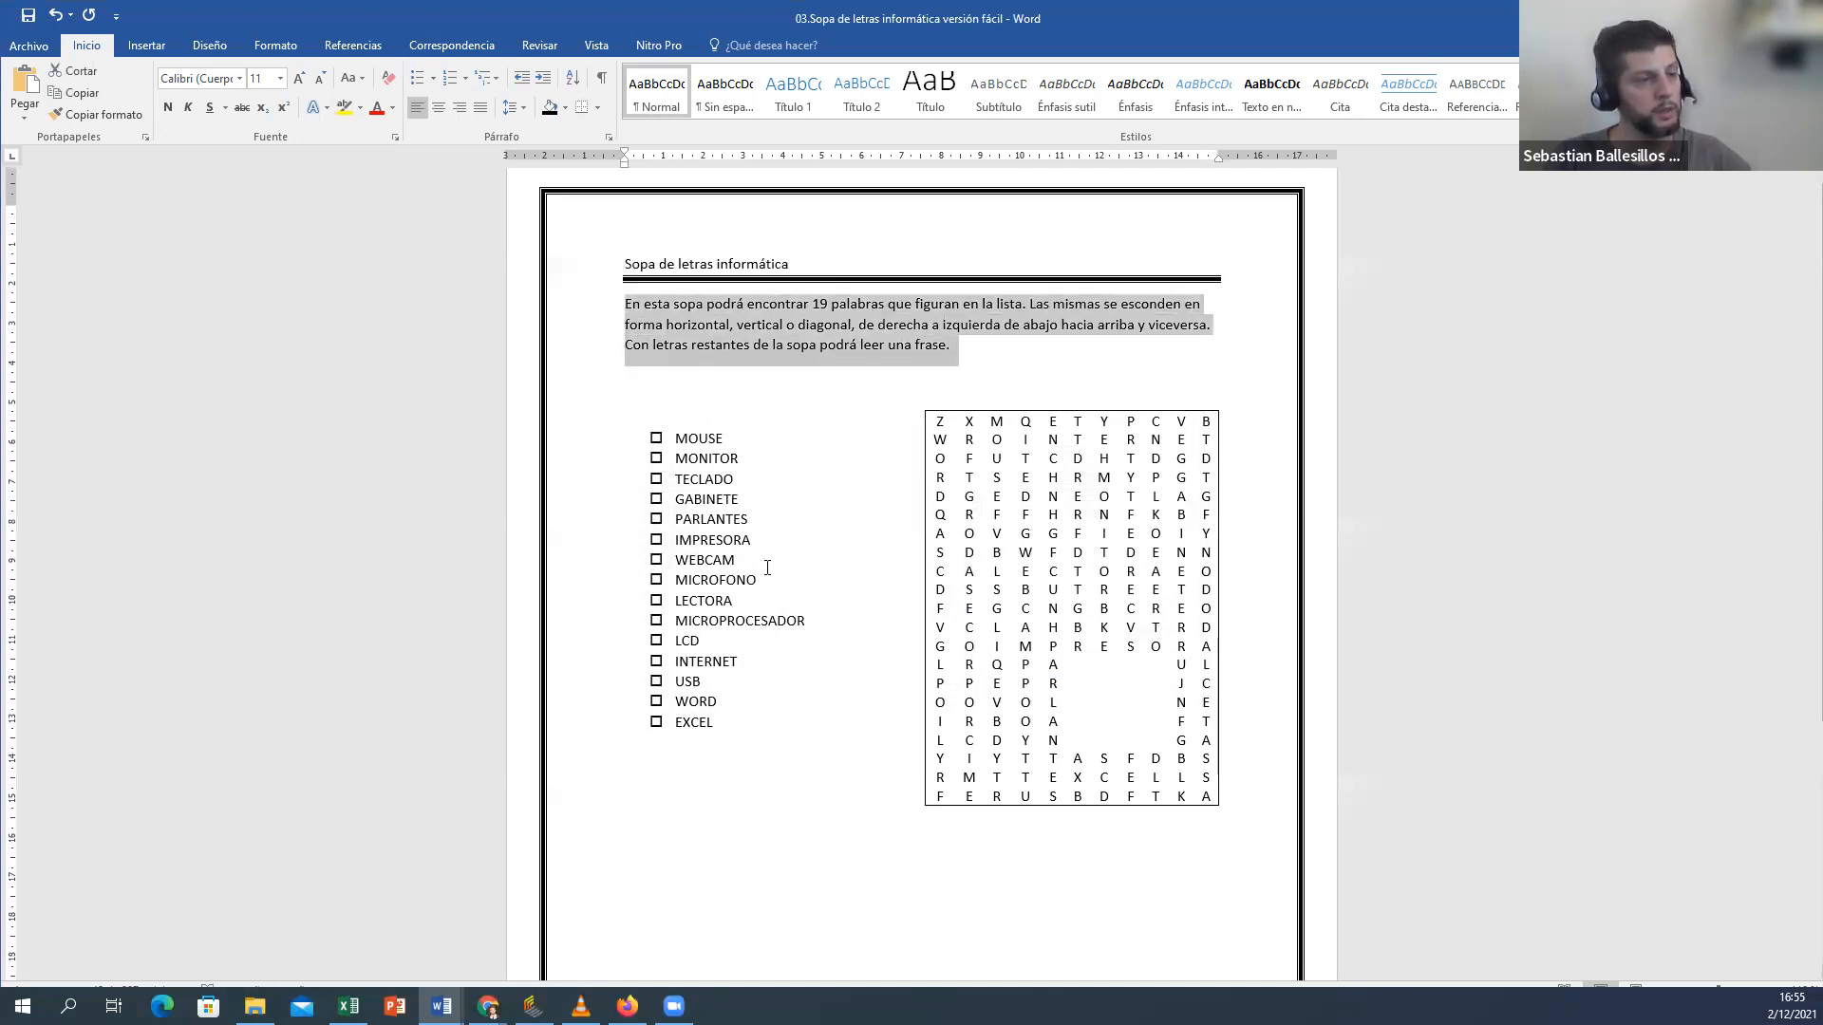
pyautogui.scroll(-1, 767, 567)
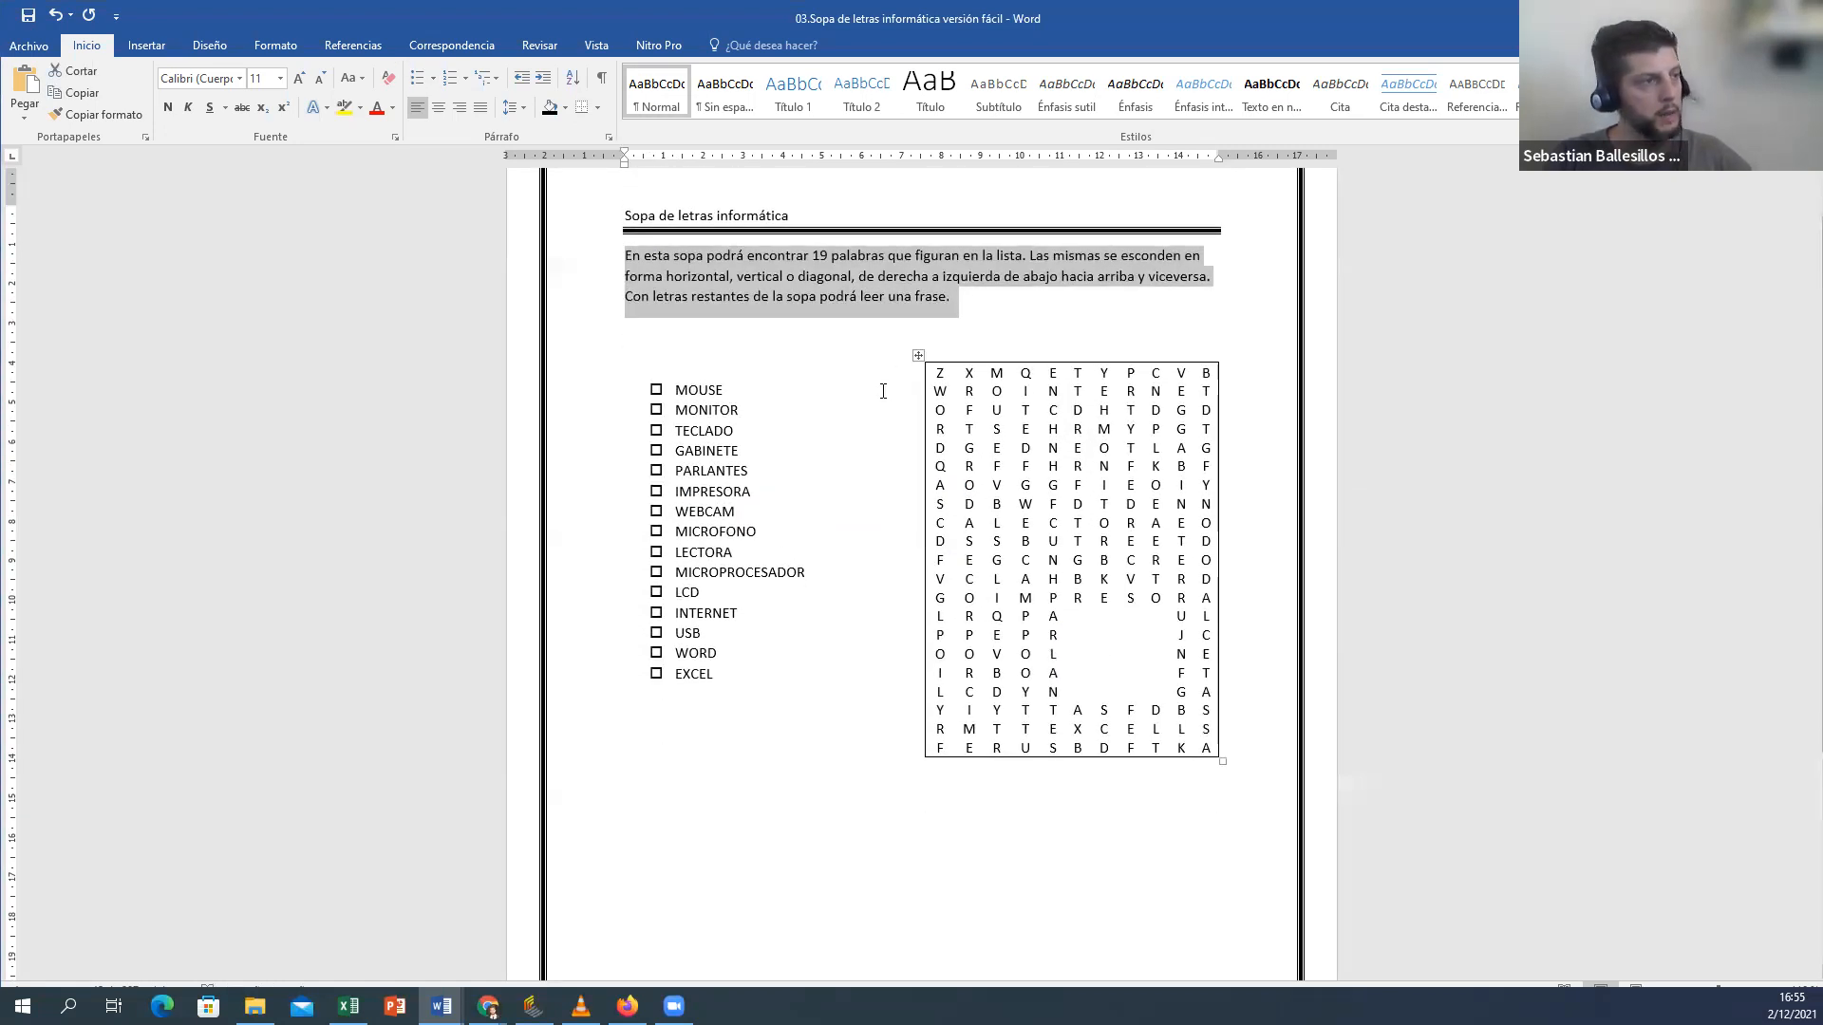
pyautogui.scroll(2, 883, 390)
# Step: Convert the title "Sopa de letras informática" into WordArt with a blue filled, shadowed style
pyautogui.moveTo(794, 296); pyautogui.dragTo(623, 294)
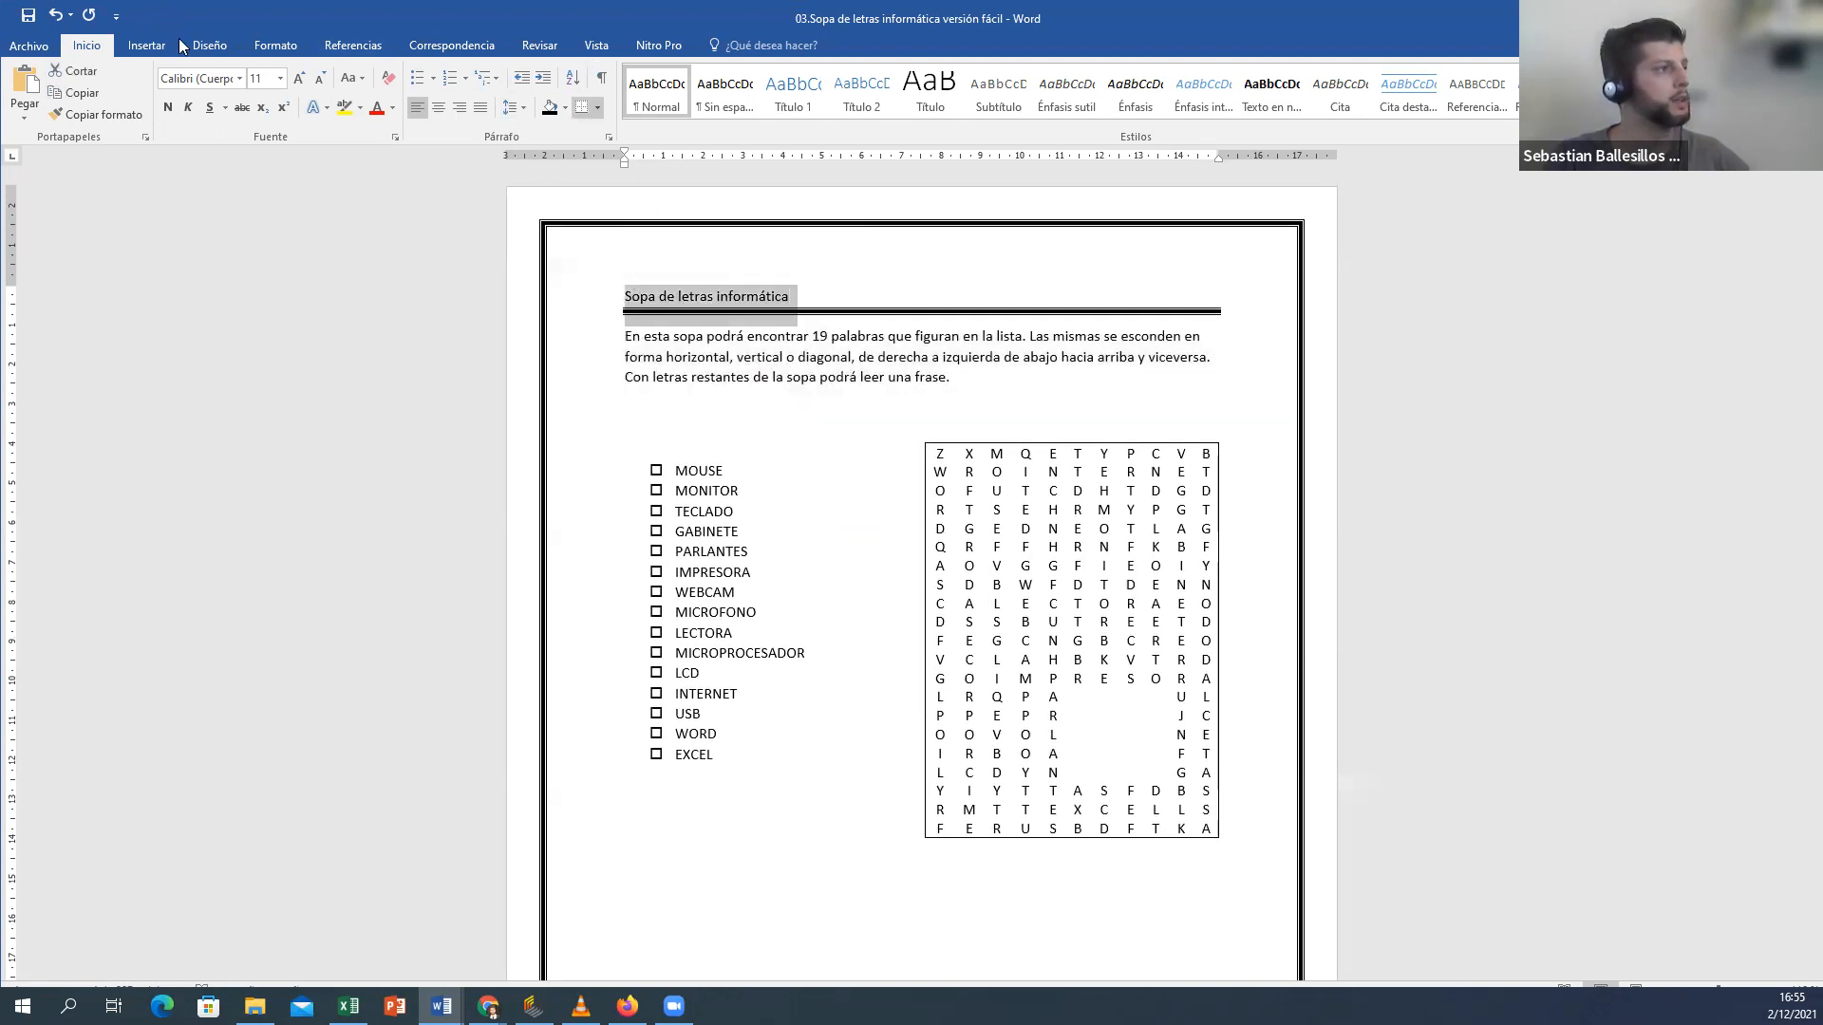
pyautogui.click(146, 44)
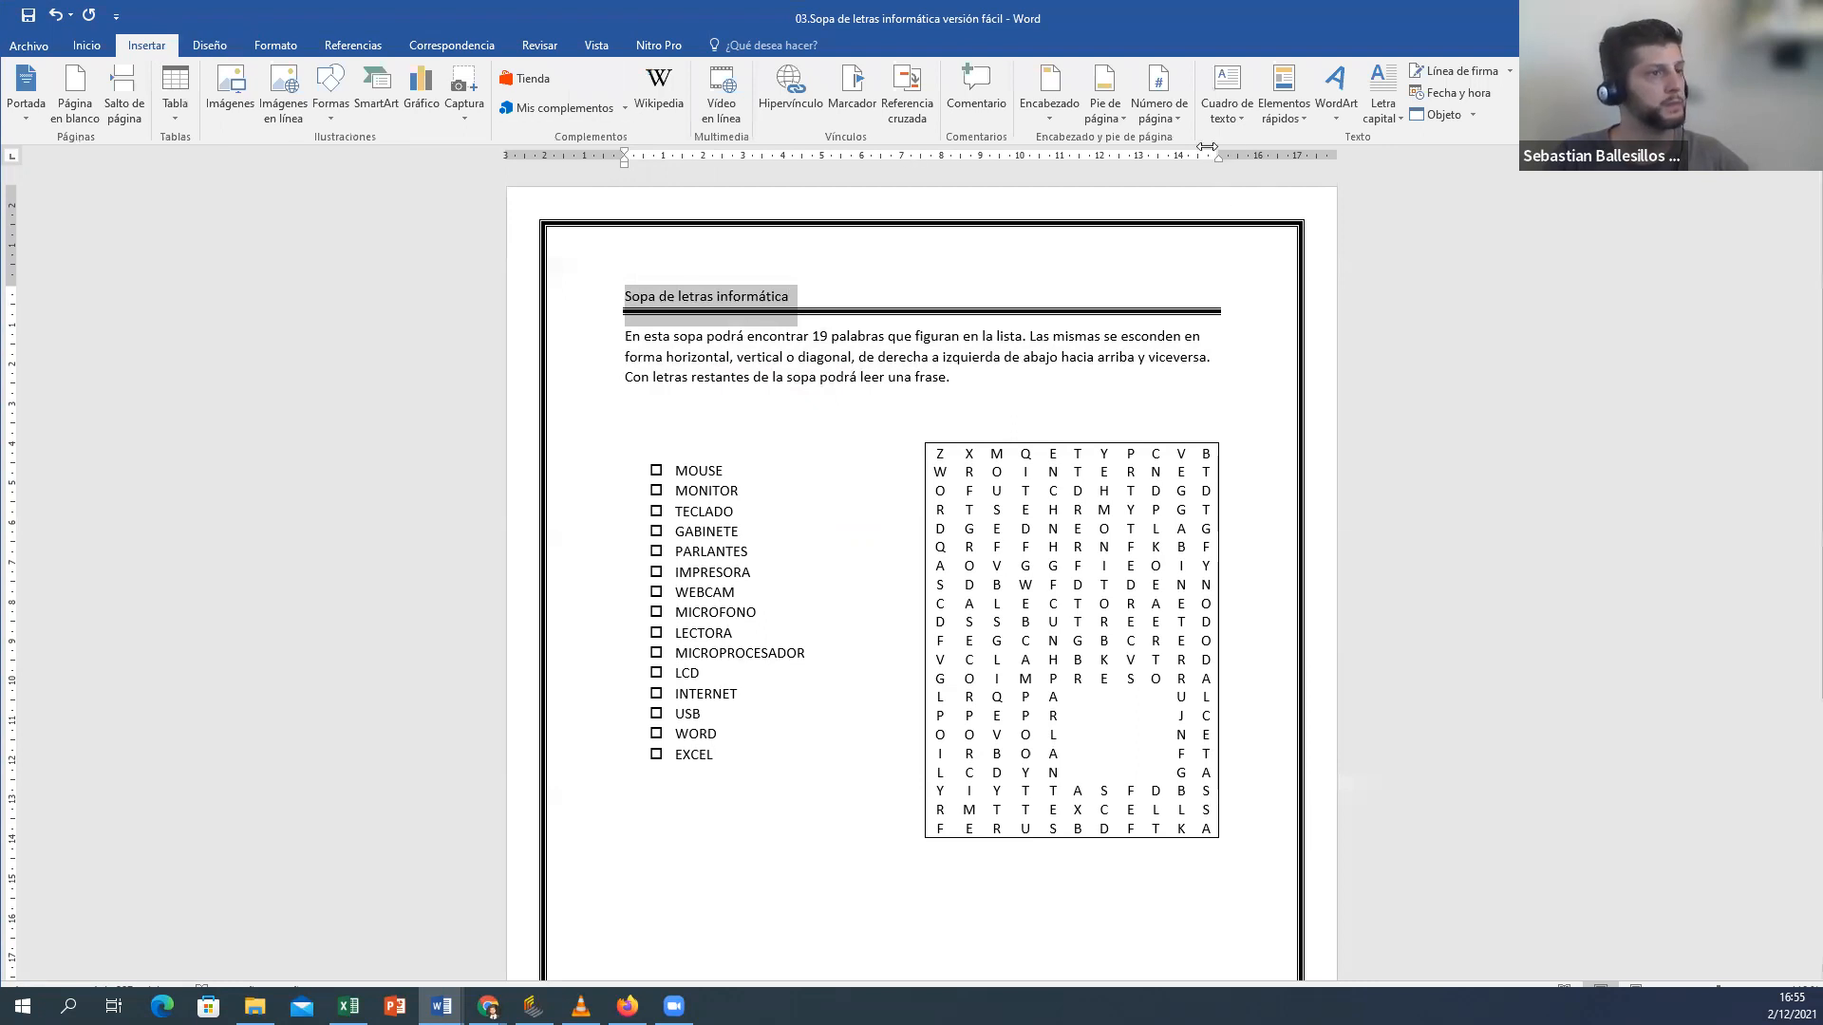
pyautogui.click(1341, 106)
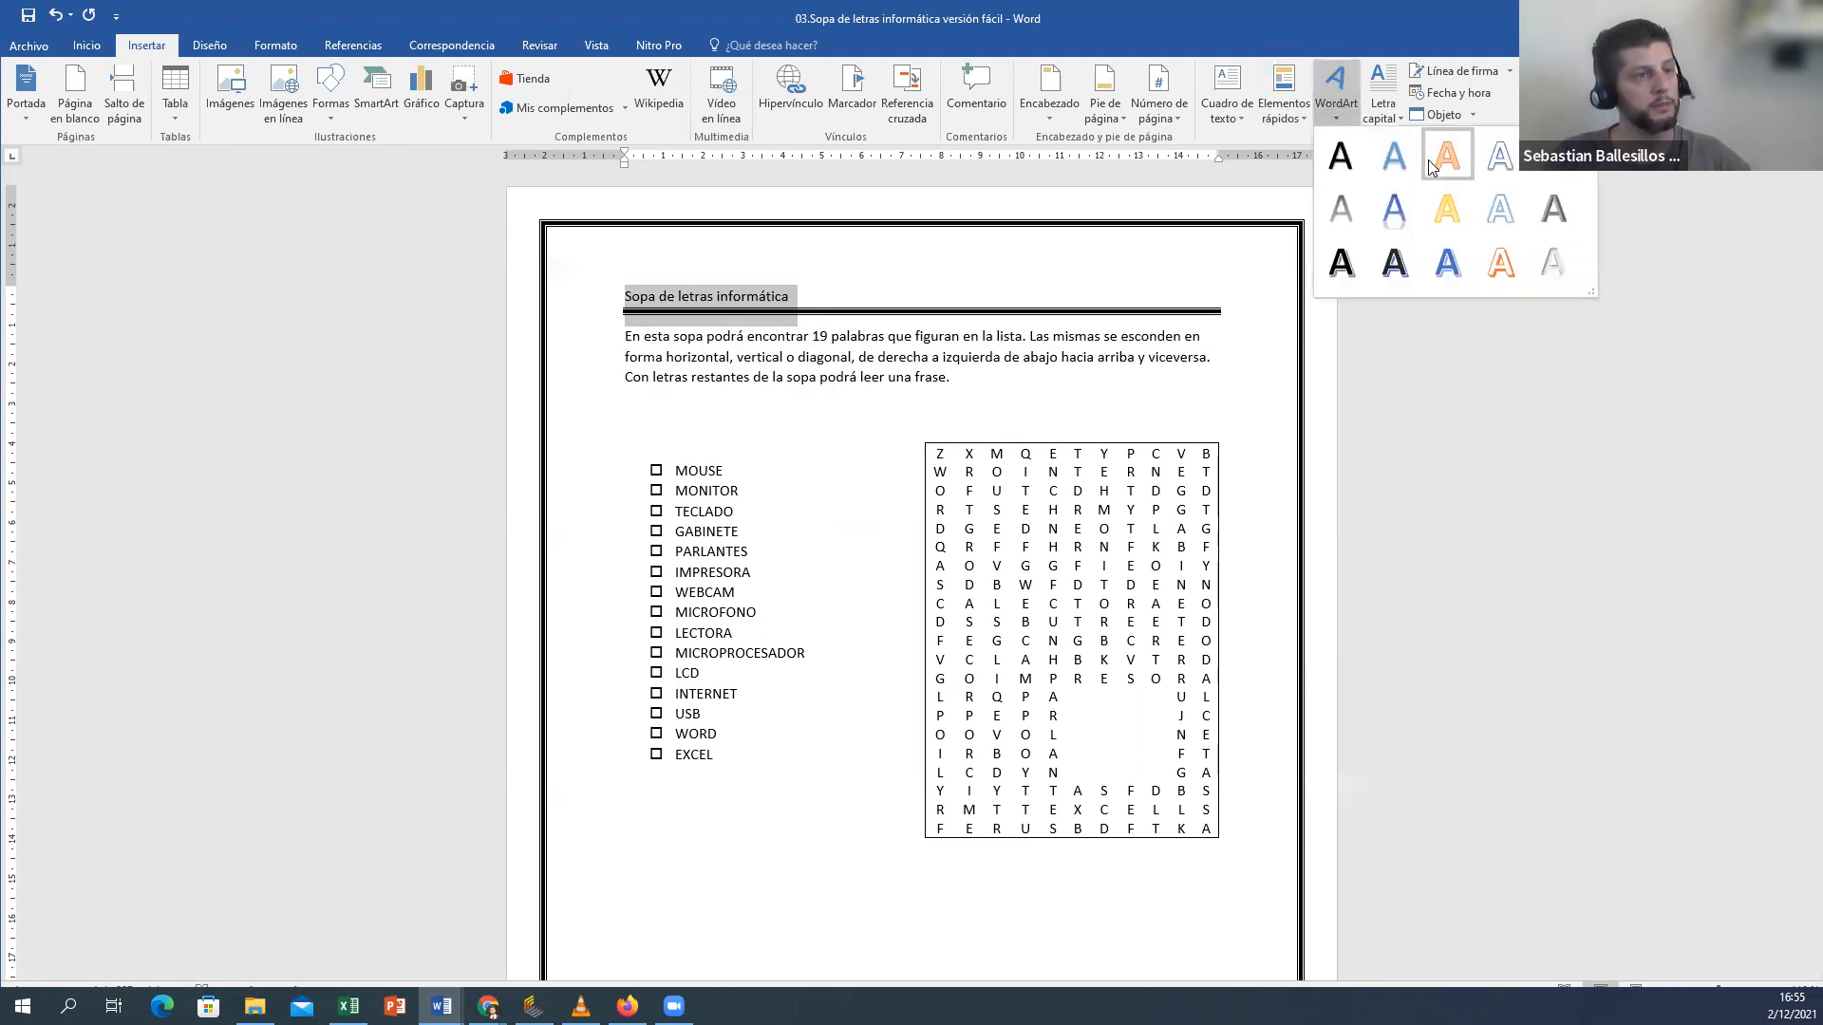
pyautogui.click(1449, 264)
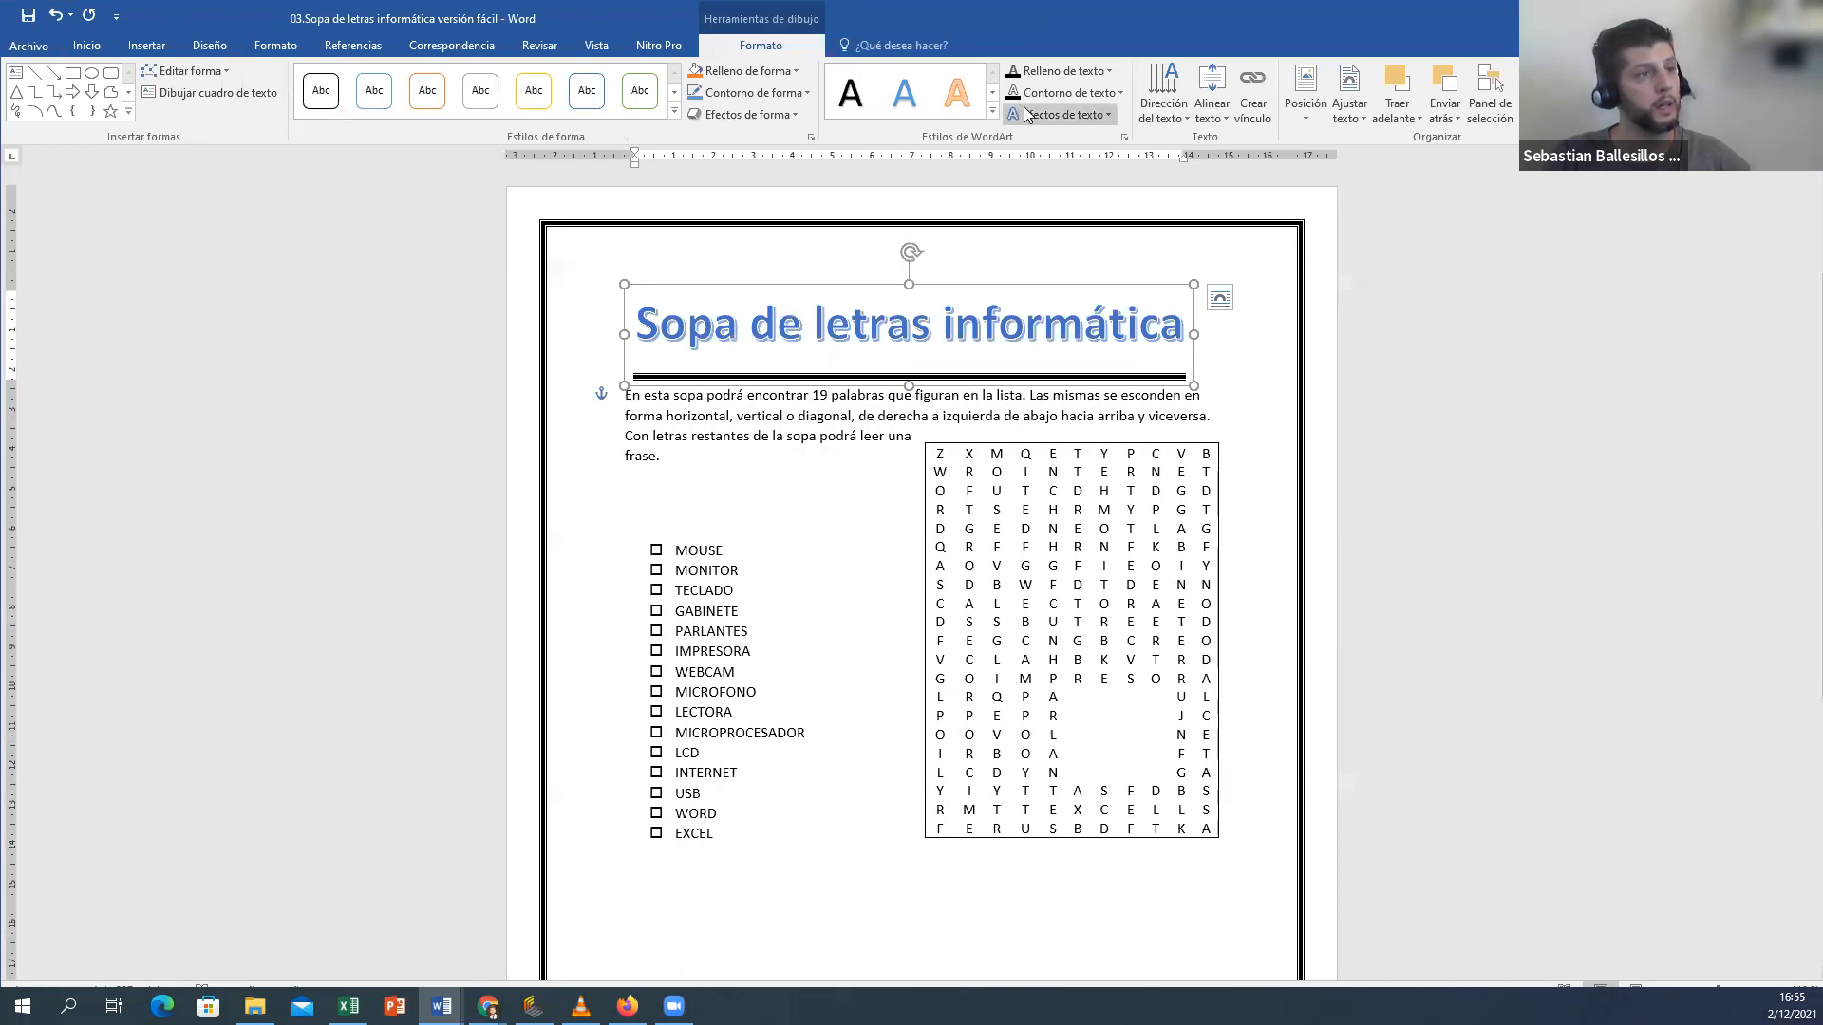
# Step: Apply a Transform text effect to the WordArt title that curves its upper edge down in the middle
pyautogui.click(1113, 113)
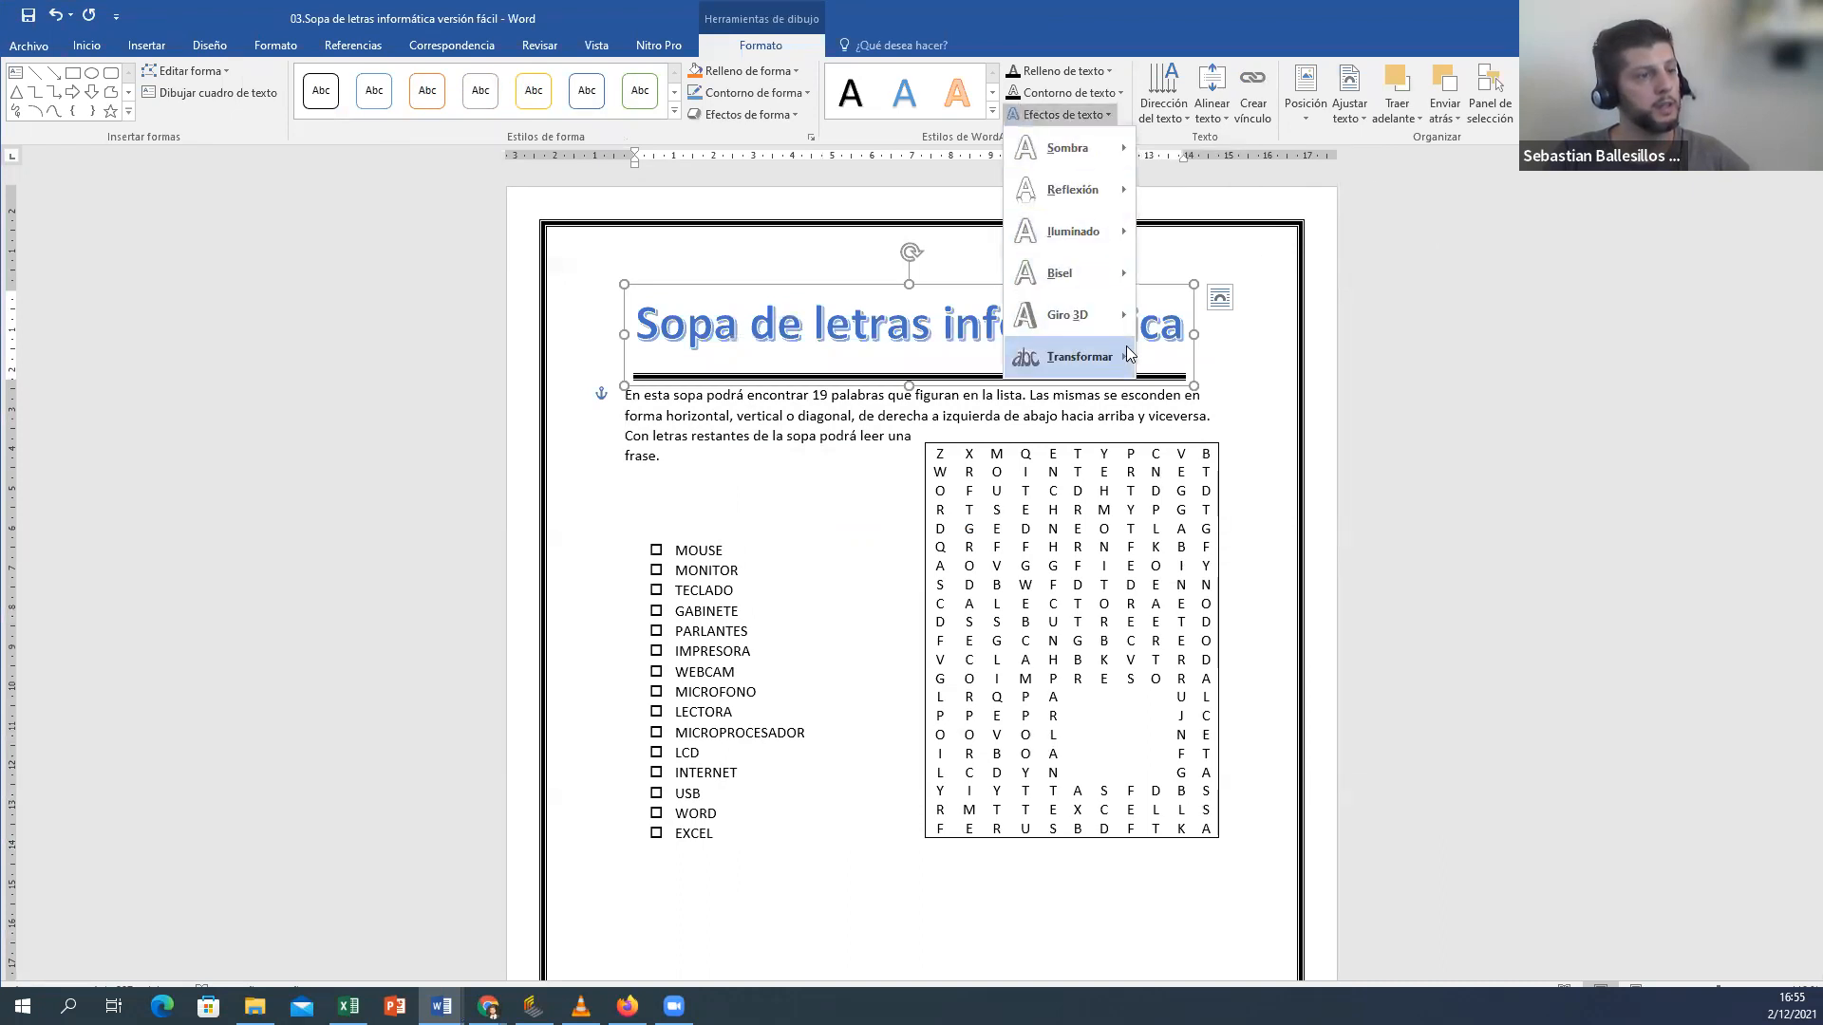
pyautogui.moveTo(1102, 357)
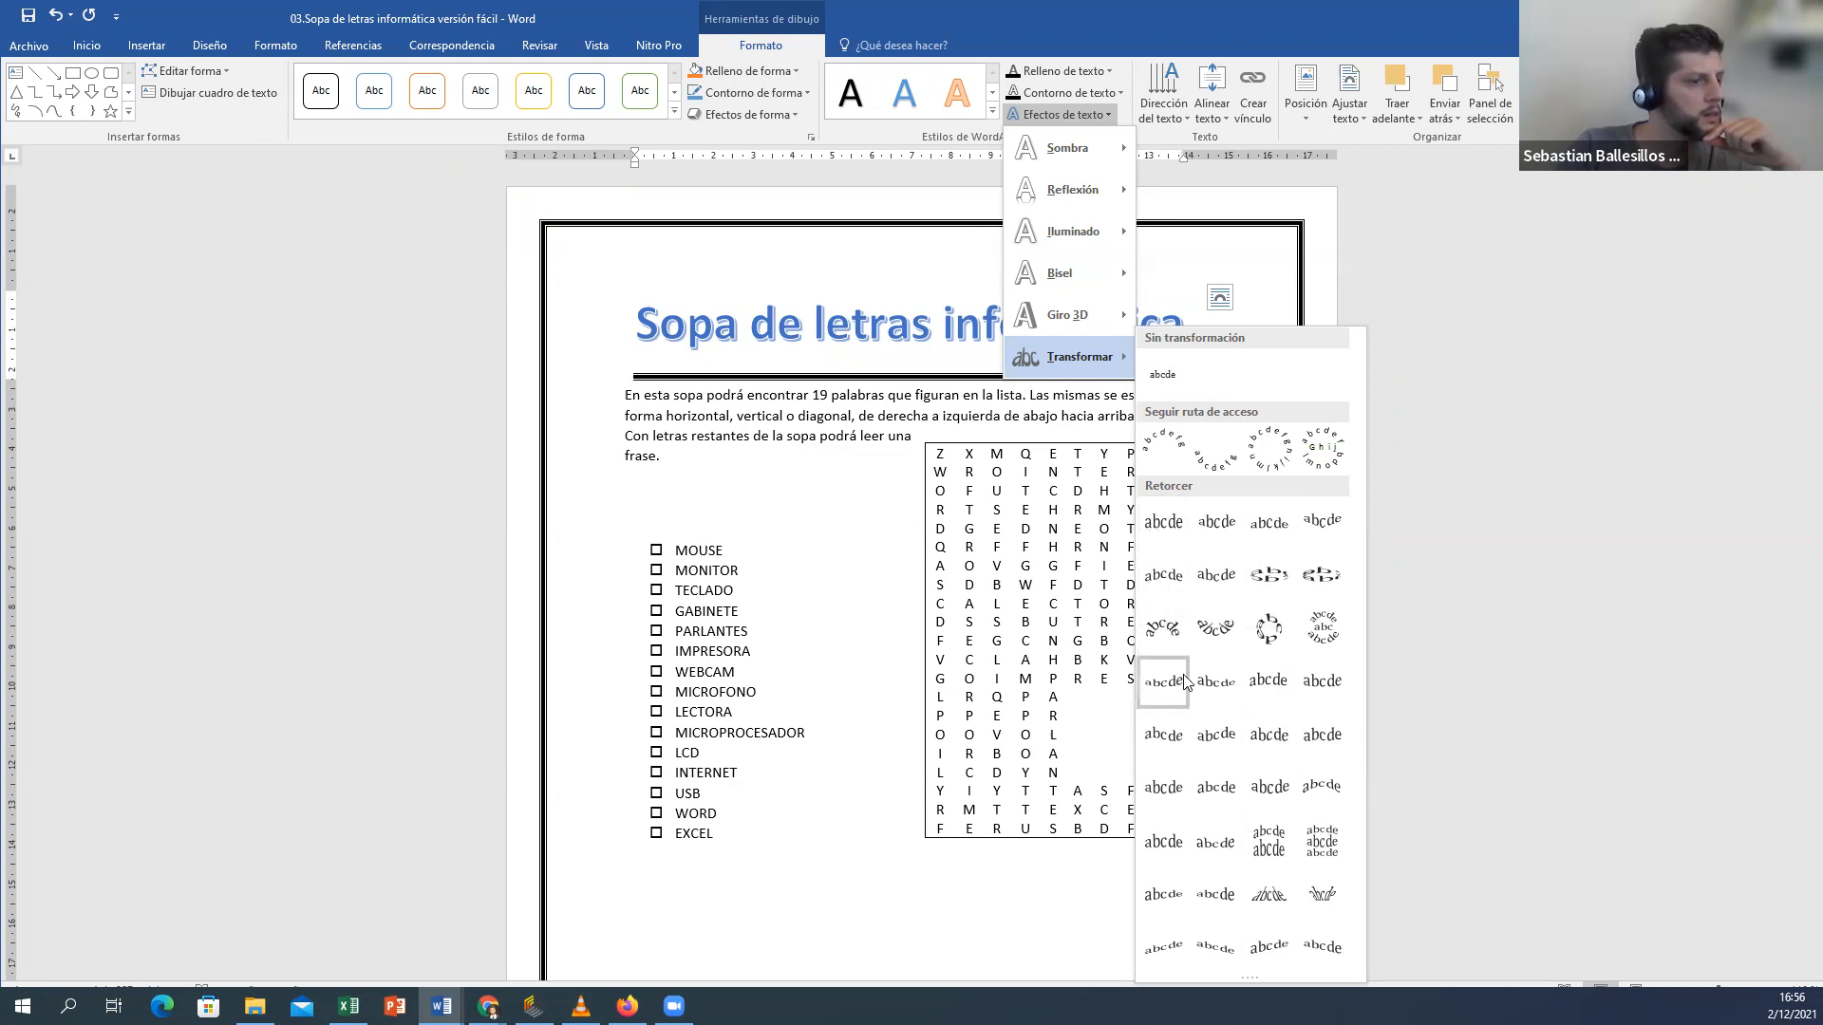
pyautogui.click(1207, 860)
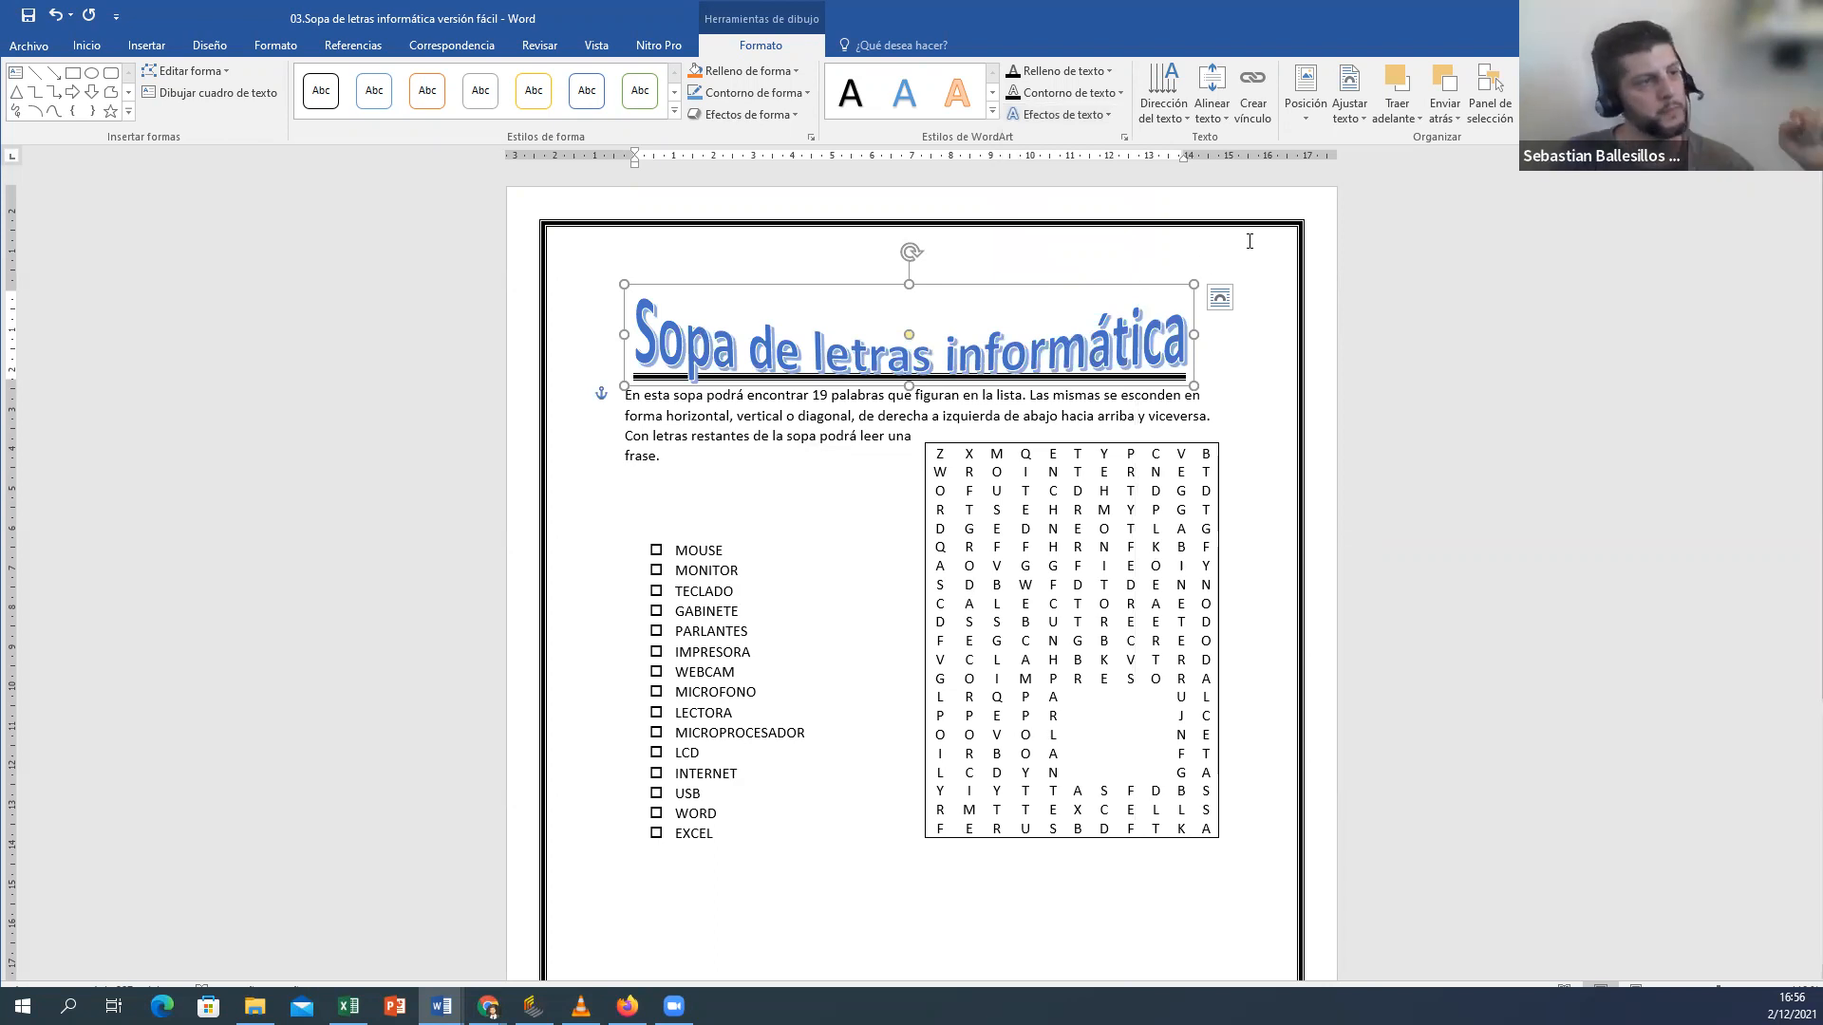
pyautogui.scroll(-1, 1229, 380)
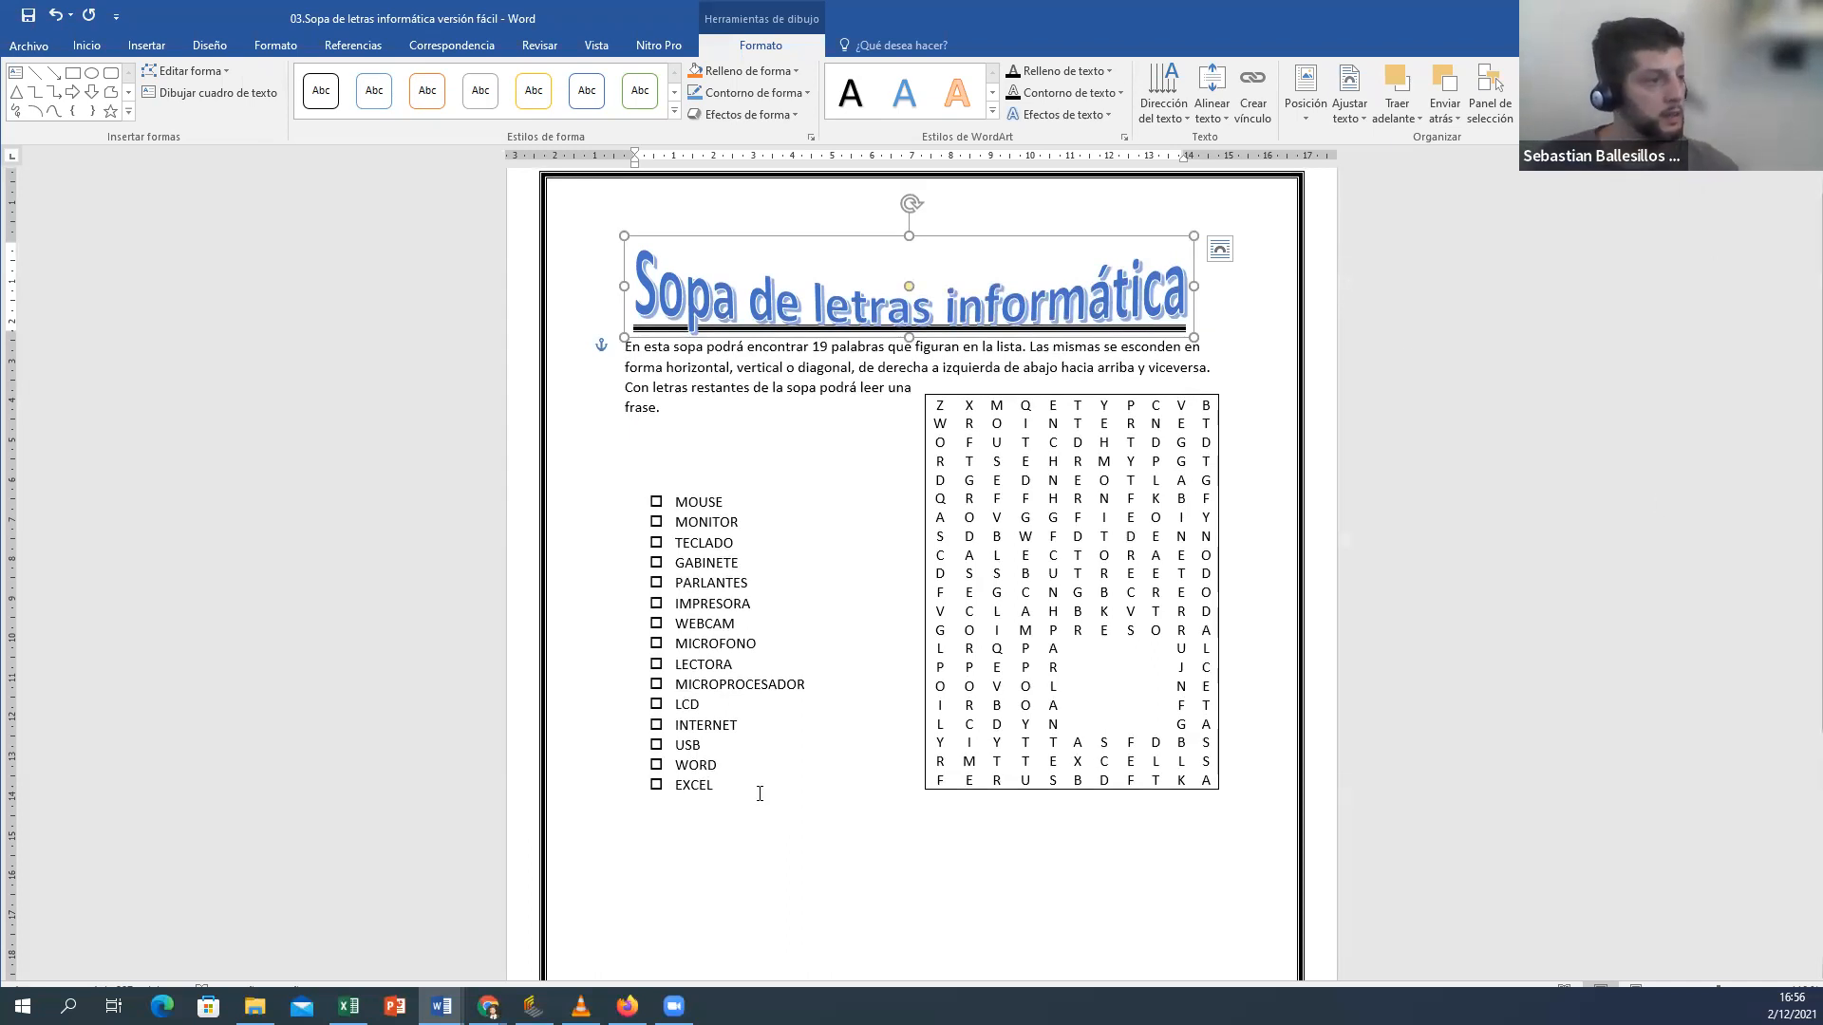
pyautogui.click(737, 876)
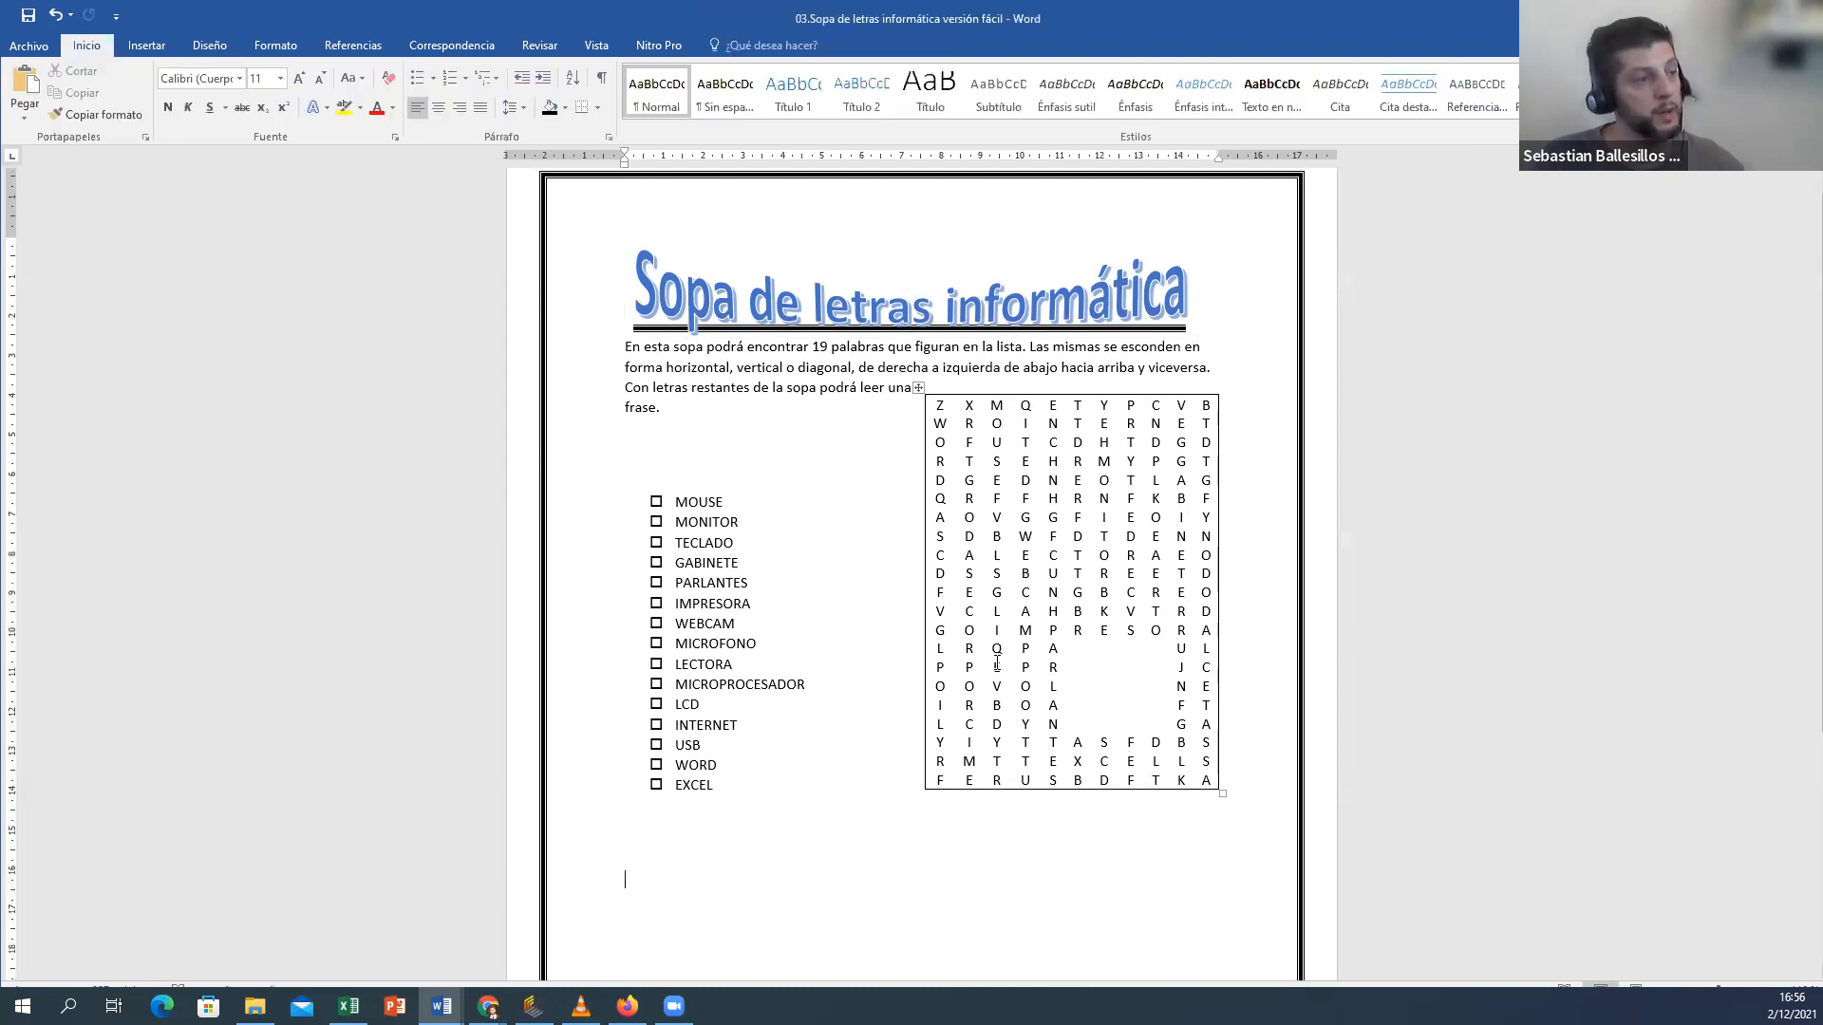
pyautogui.scroll(1, 997, 665)
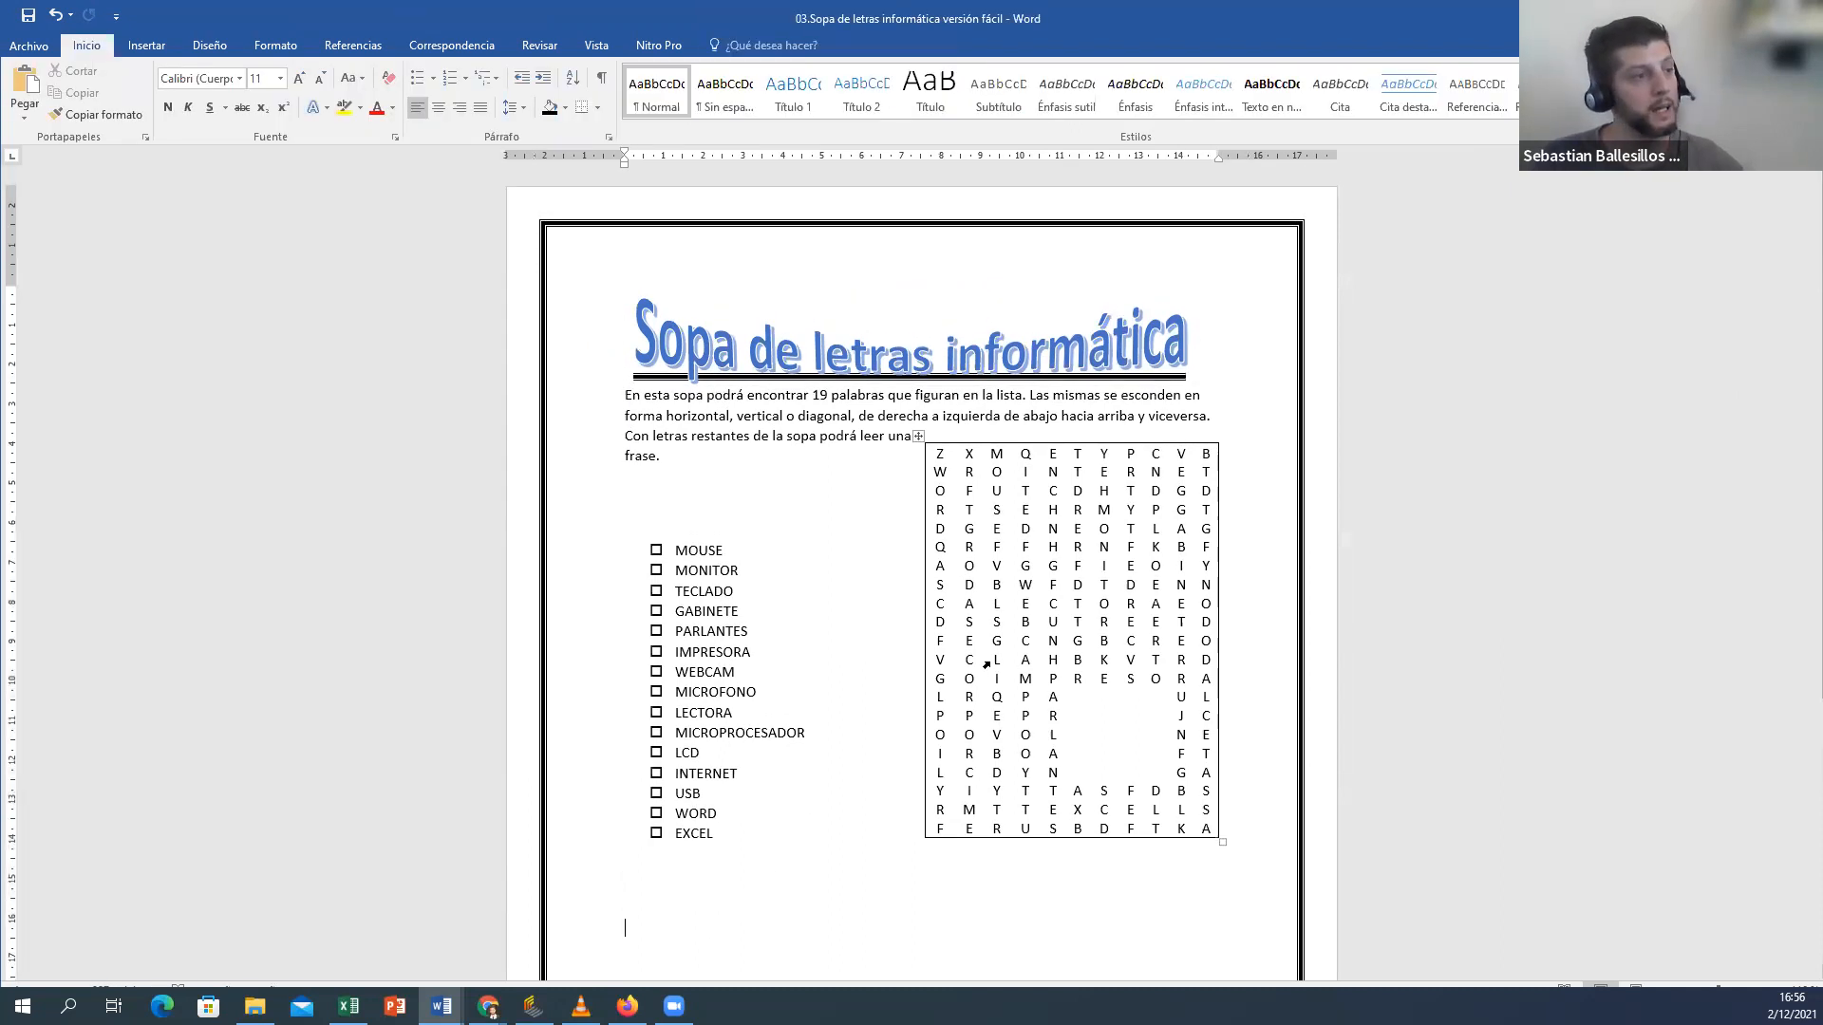
pyautogui.scroll(-3, 1009, 583)
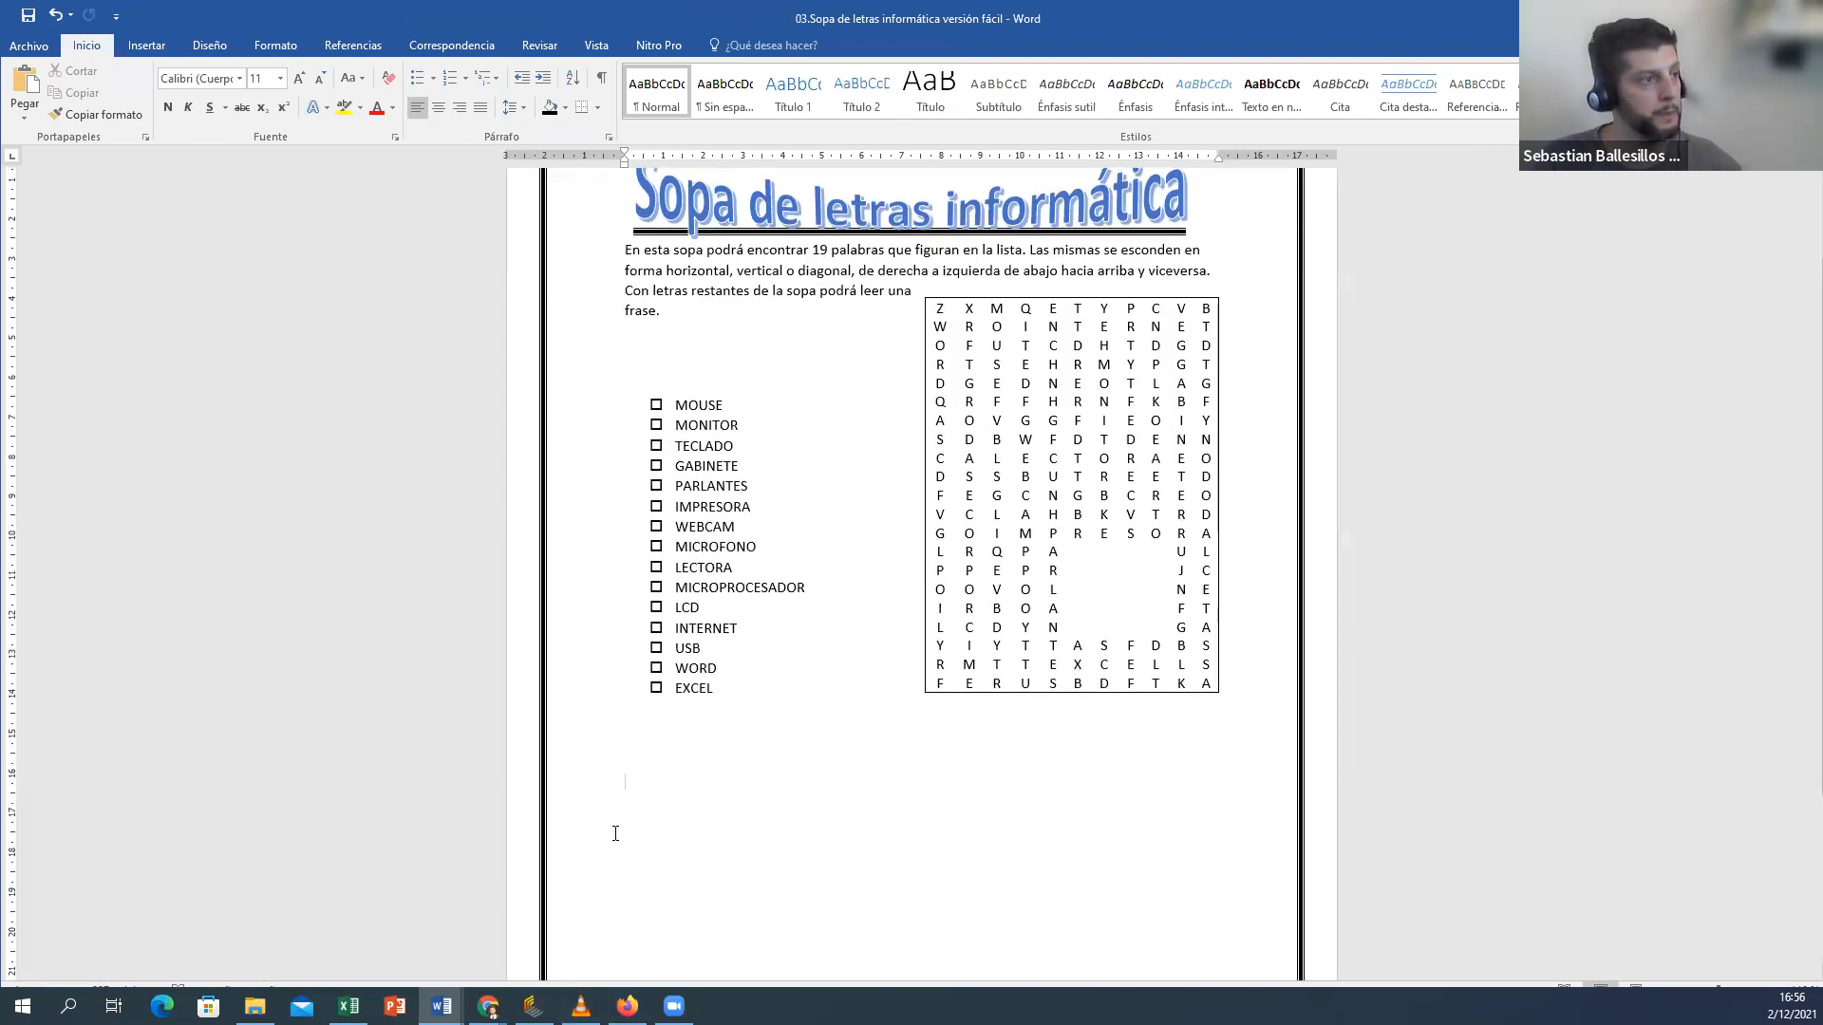
pyautogui.scroll(3, 615, 826)
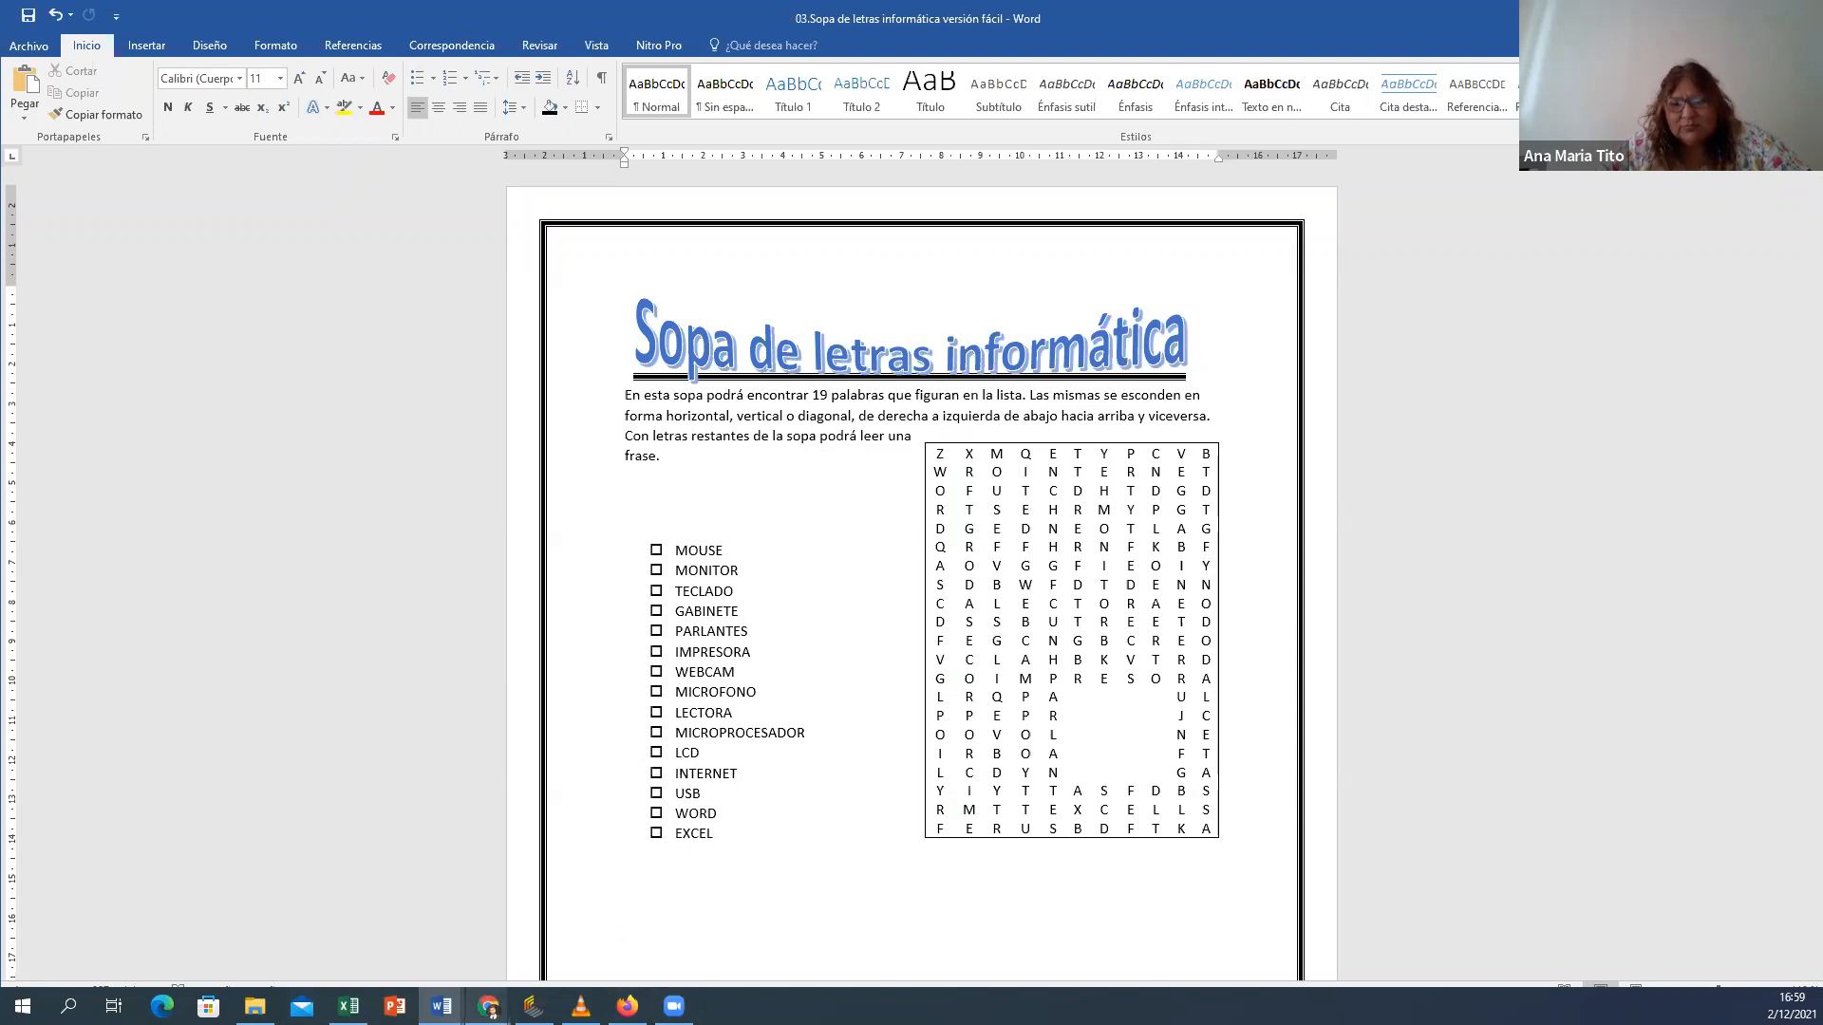
# Step: Switch to the open document "03.Tablas en Word" and place the cursor below its last table
pyautogui.moveTo(441, 1006)
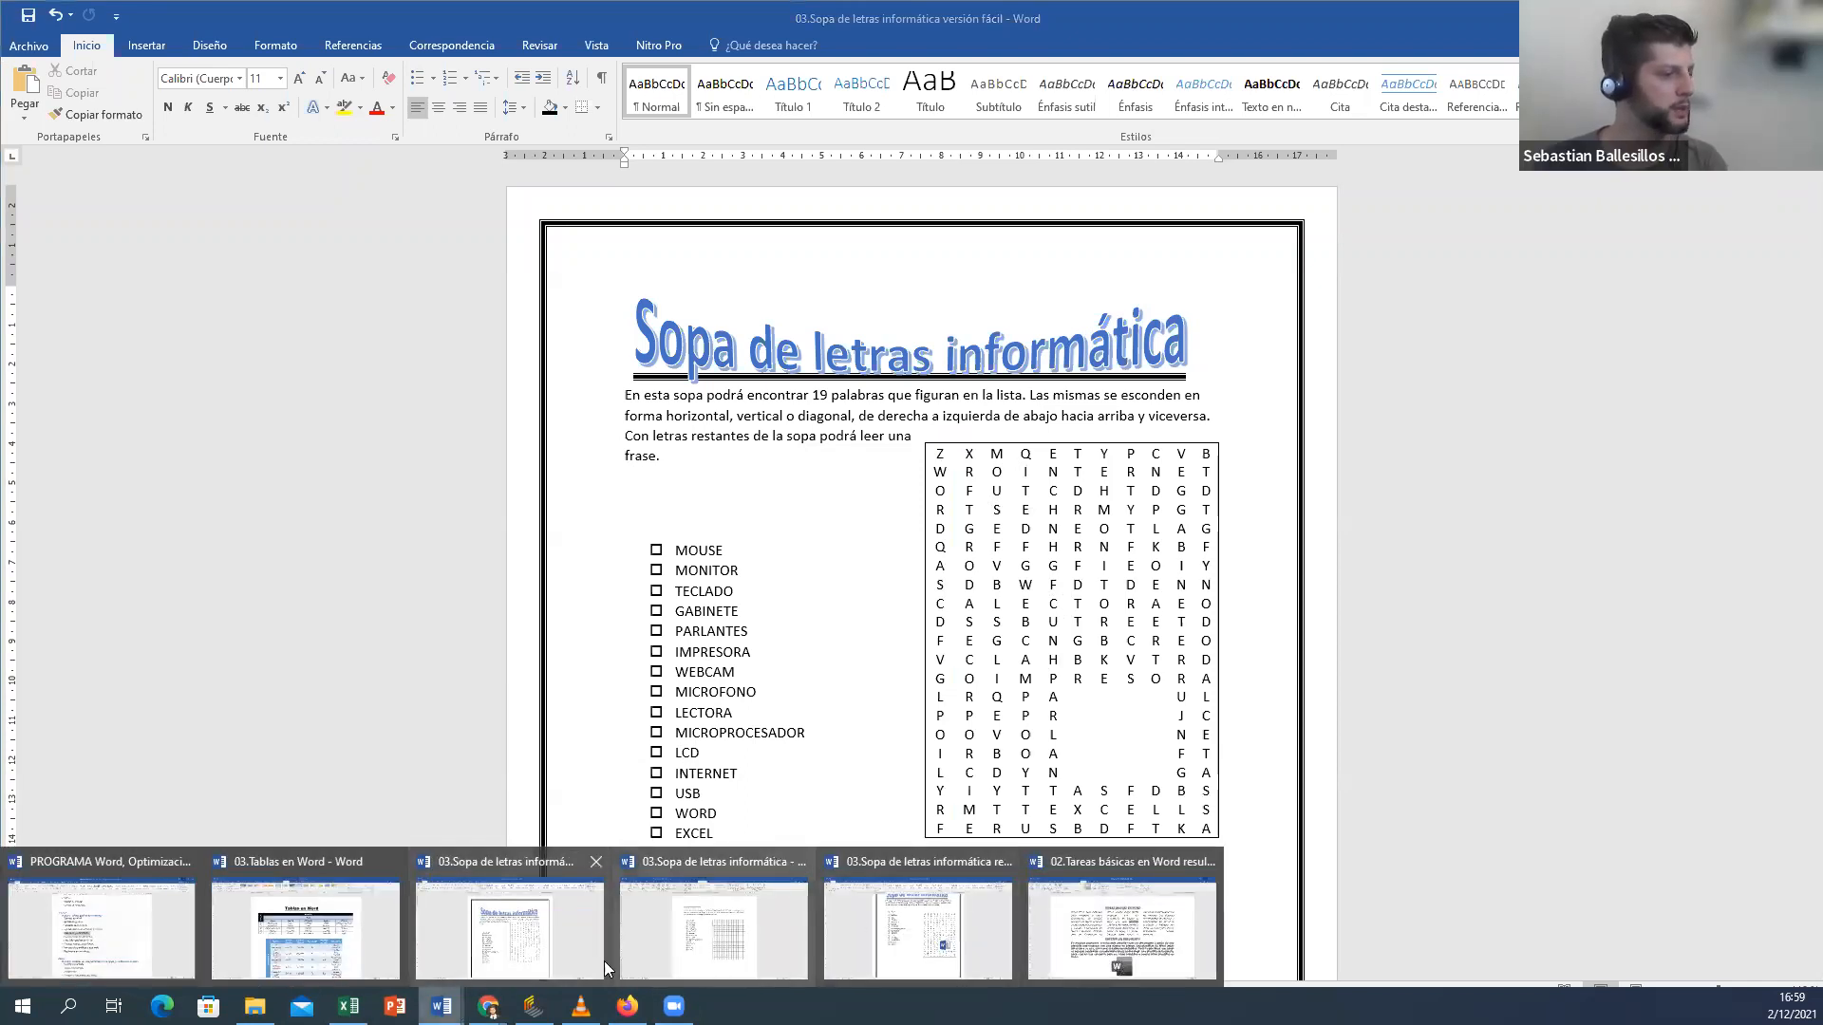
pyautogui.click(376, 932)
pyautogui.scroll(-8, 774, 771)
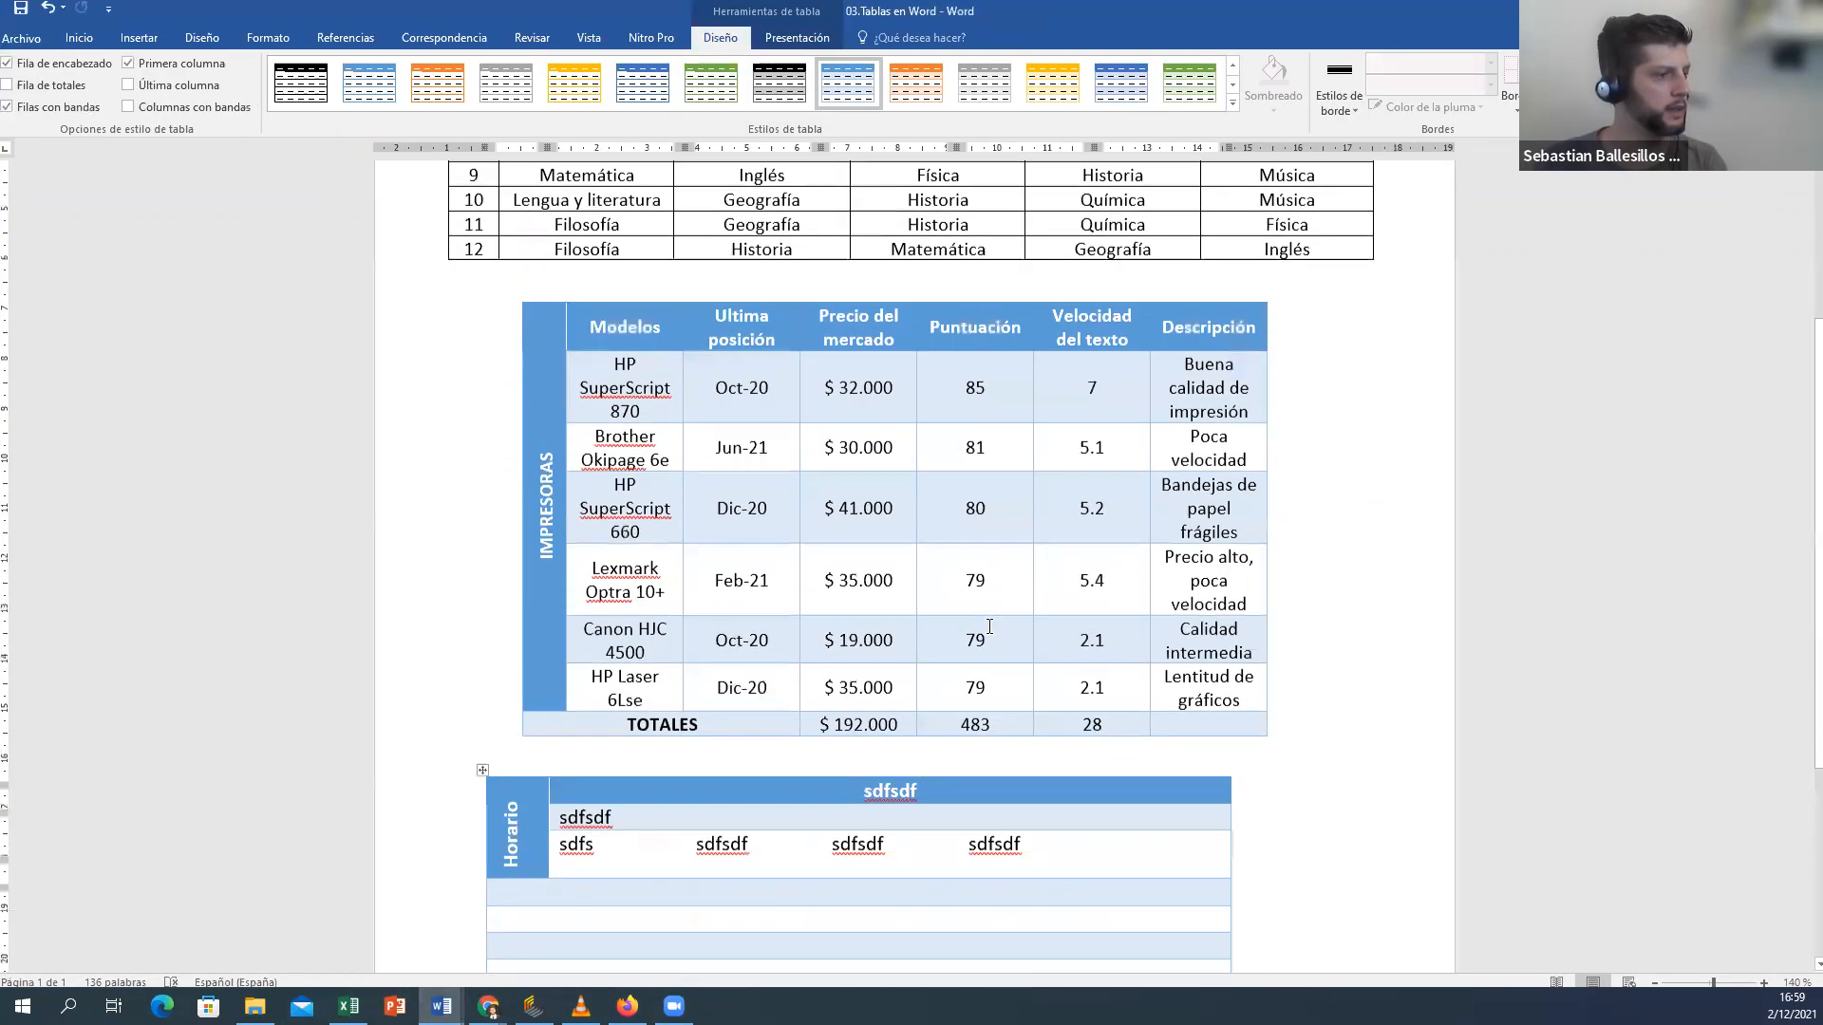
pyautogui.click(774, 771)
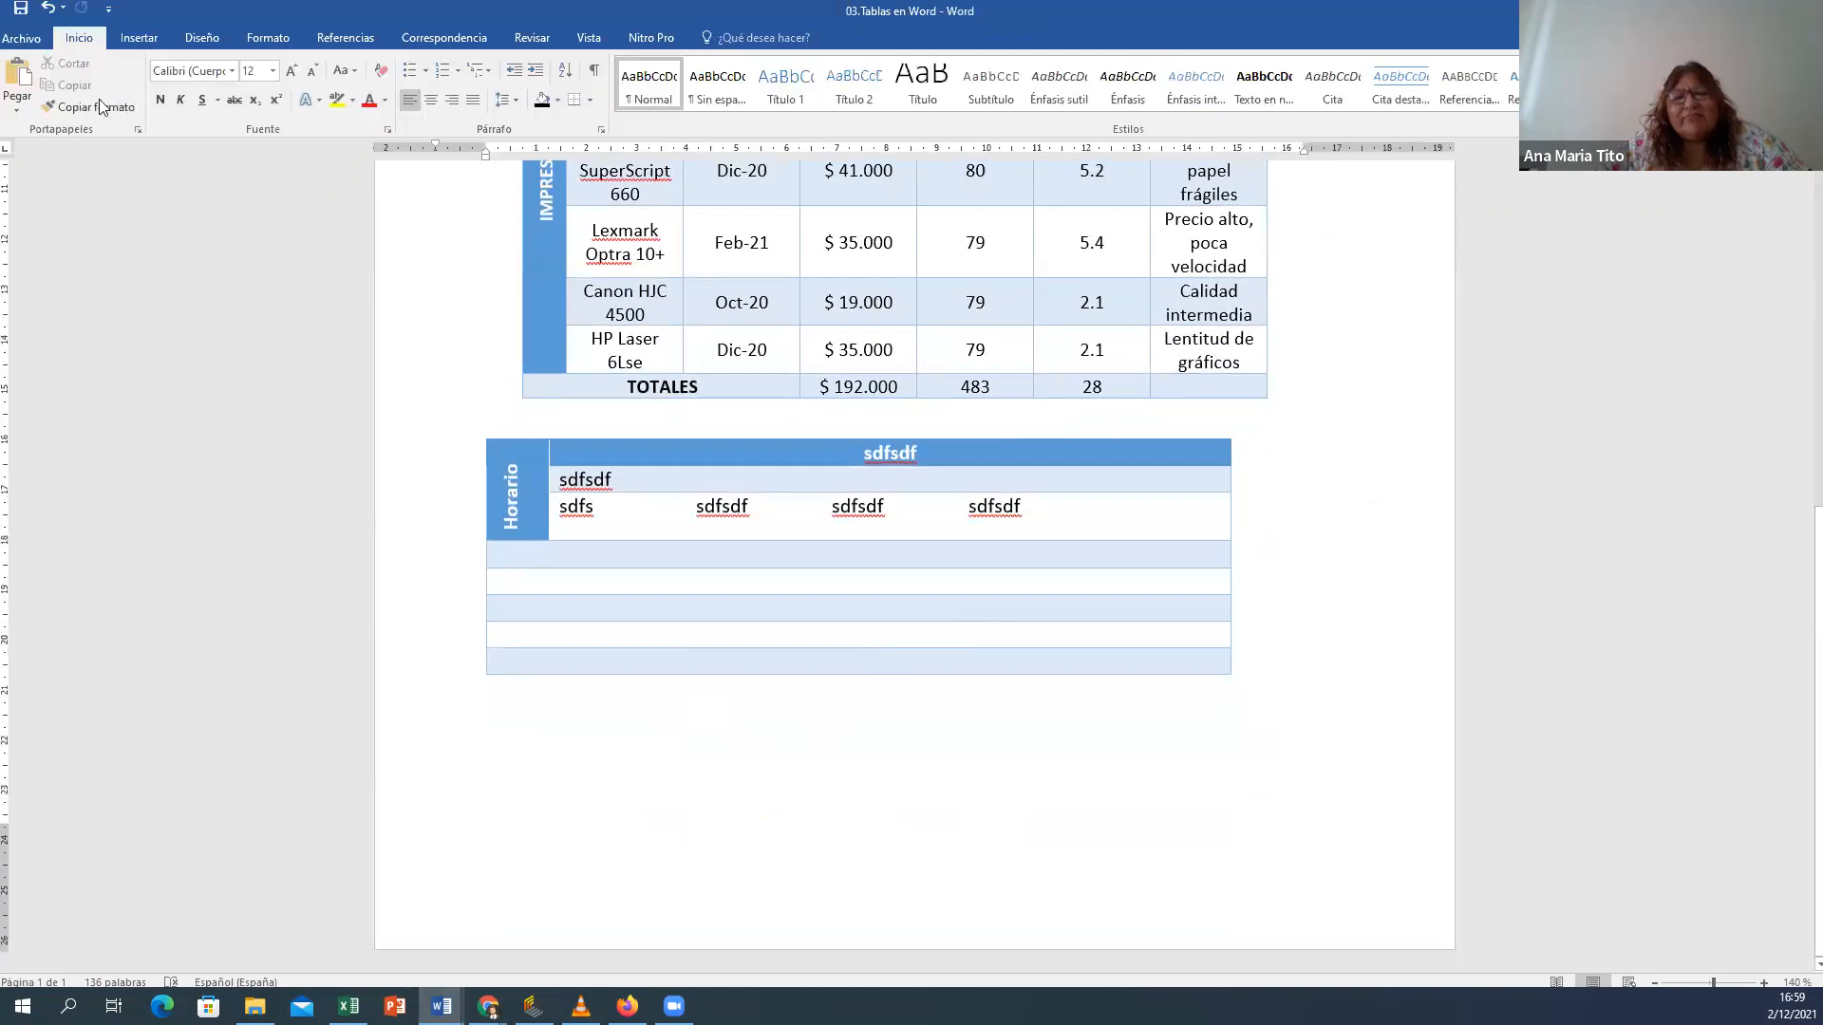
# Step: Start a new page after the last table and insert a 5x5 table there
pyautogui.click(139, 37)
pyautogui.click(167, 94)
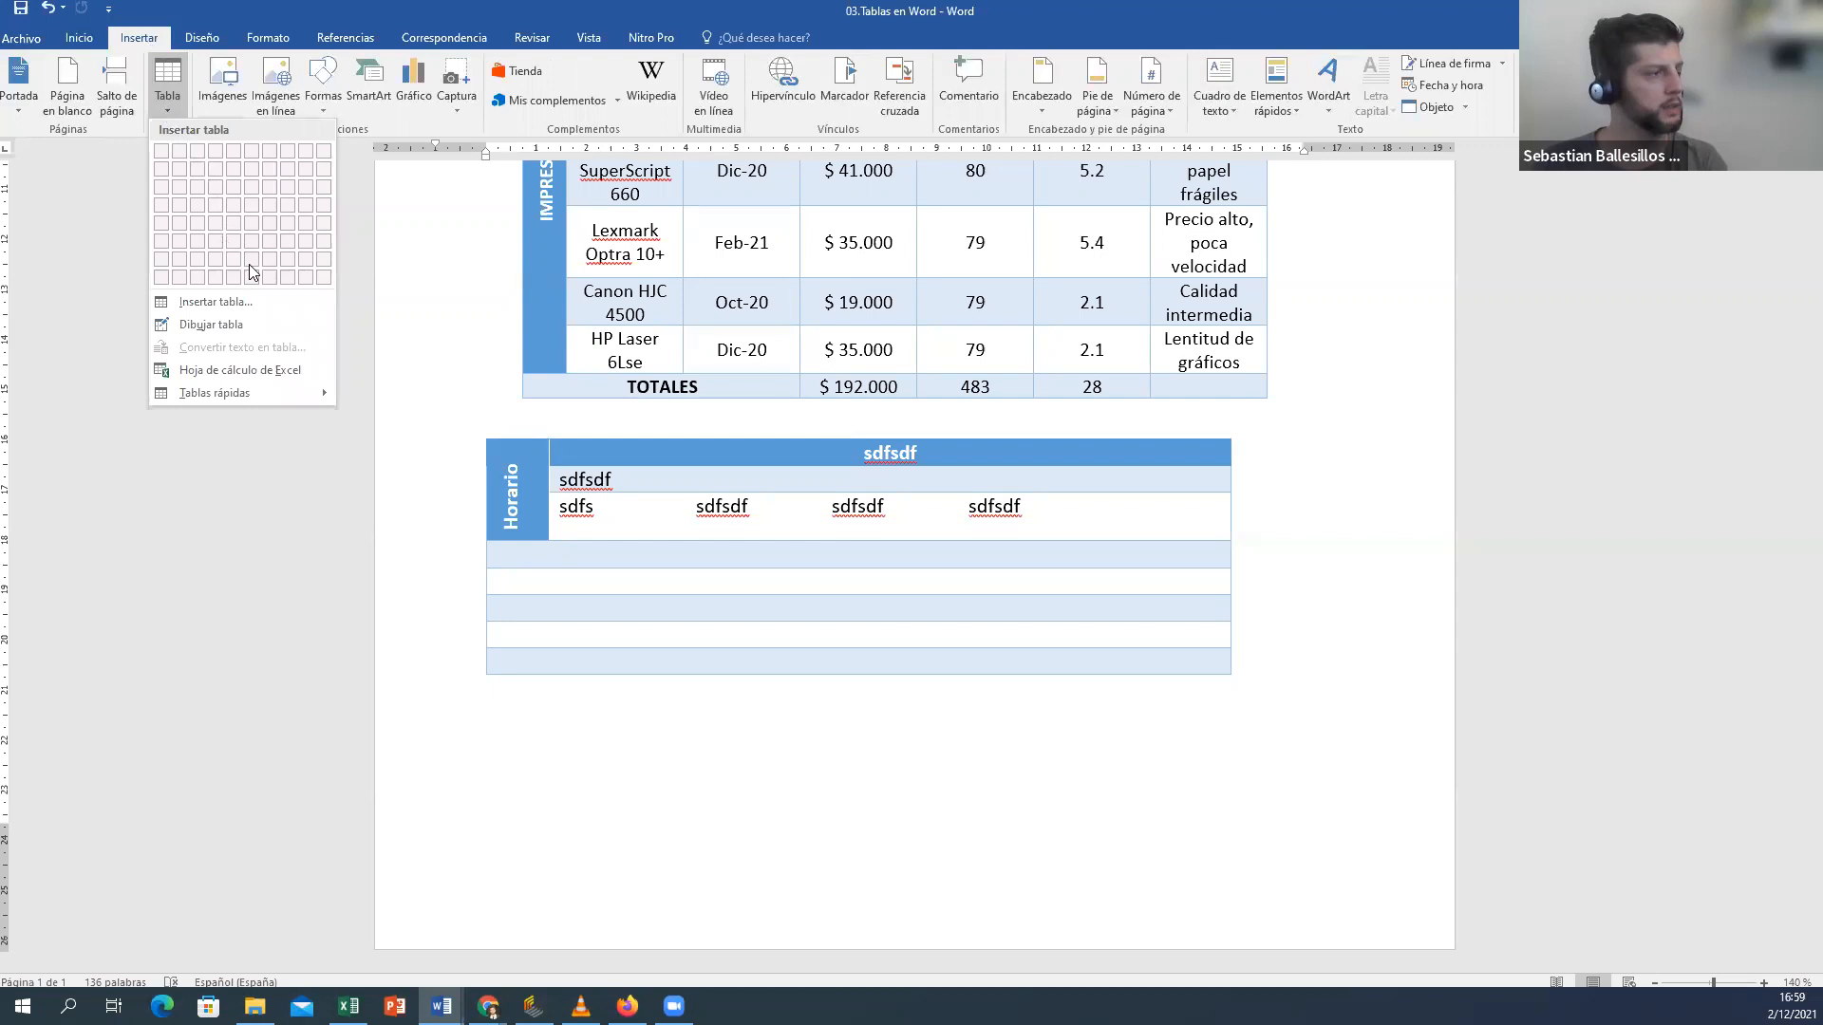
pyautogui.click(632, 757)
pyautogui.hotkey('ctrl', 'Return')
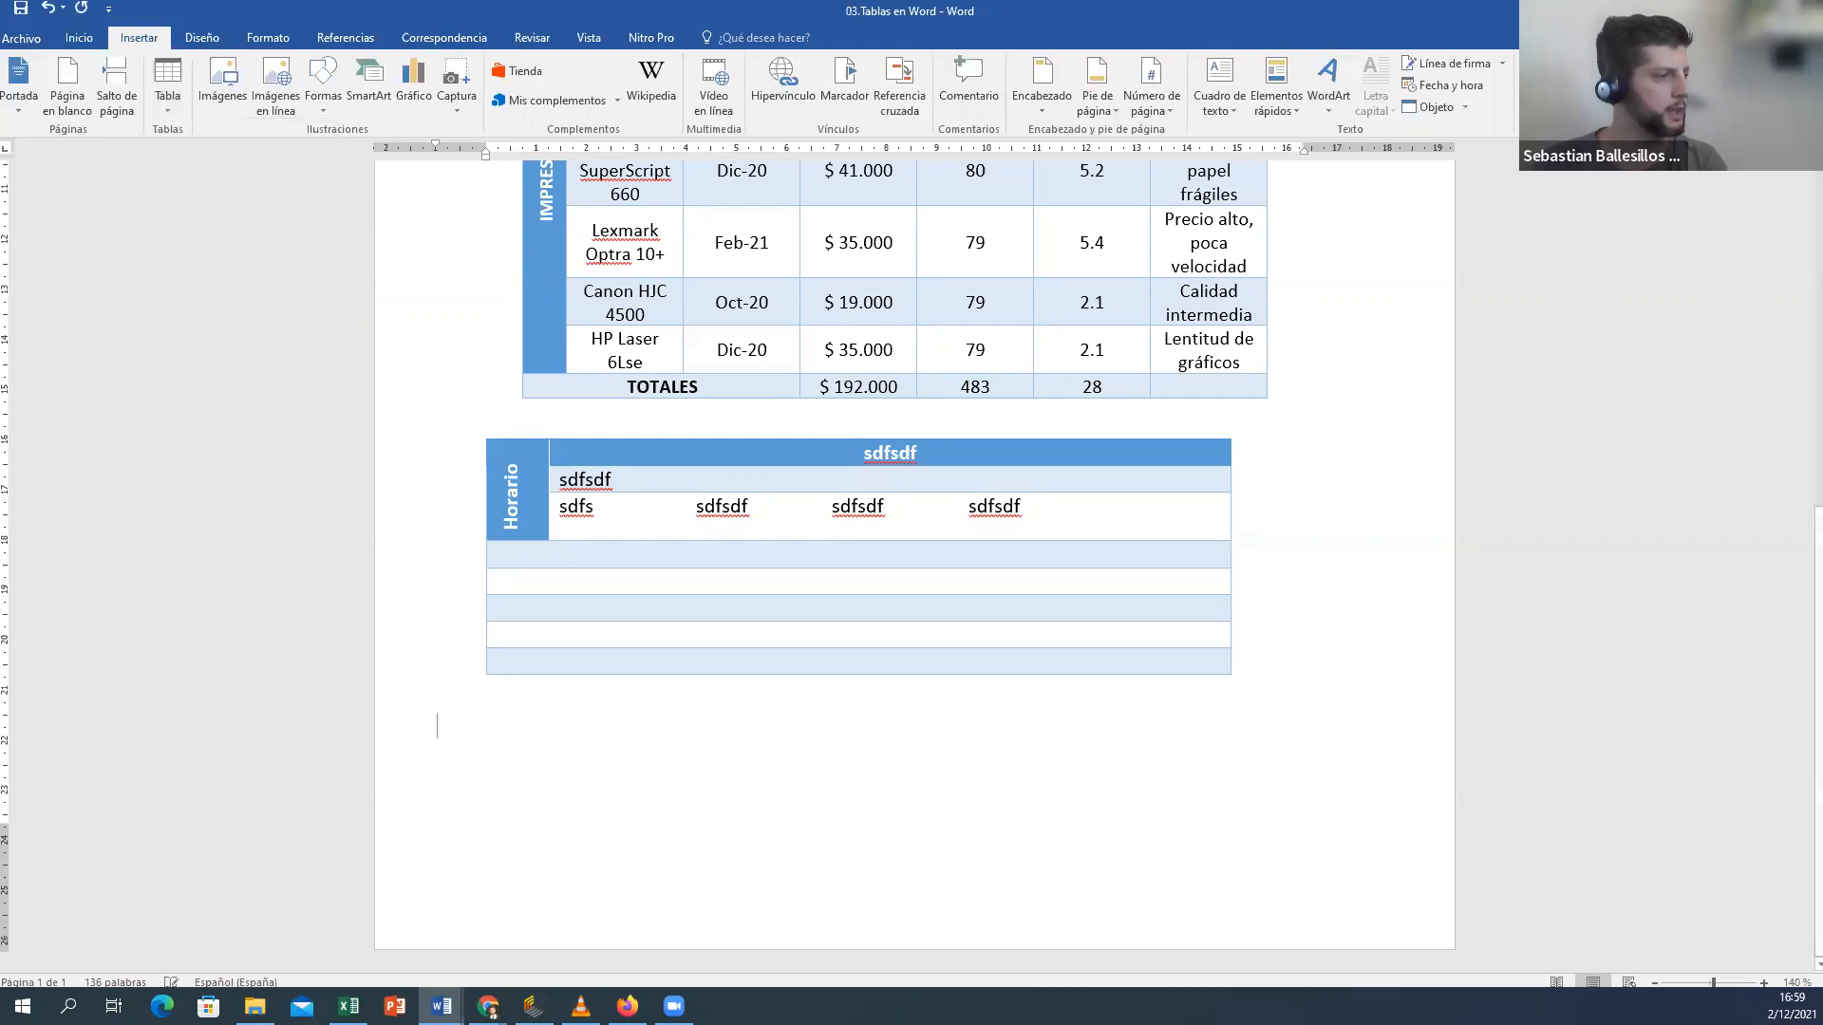
pyautogui.click(167, 85)
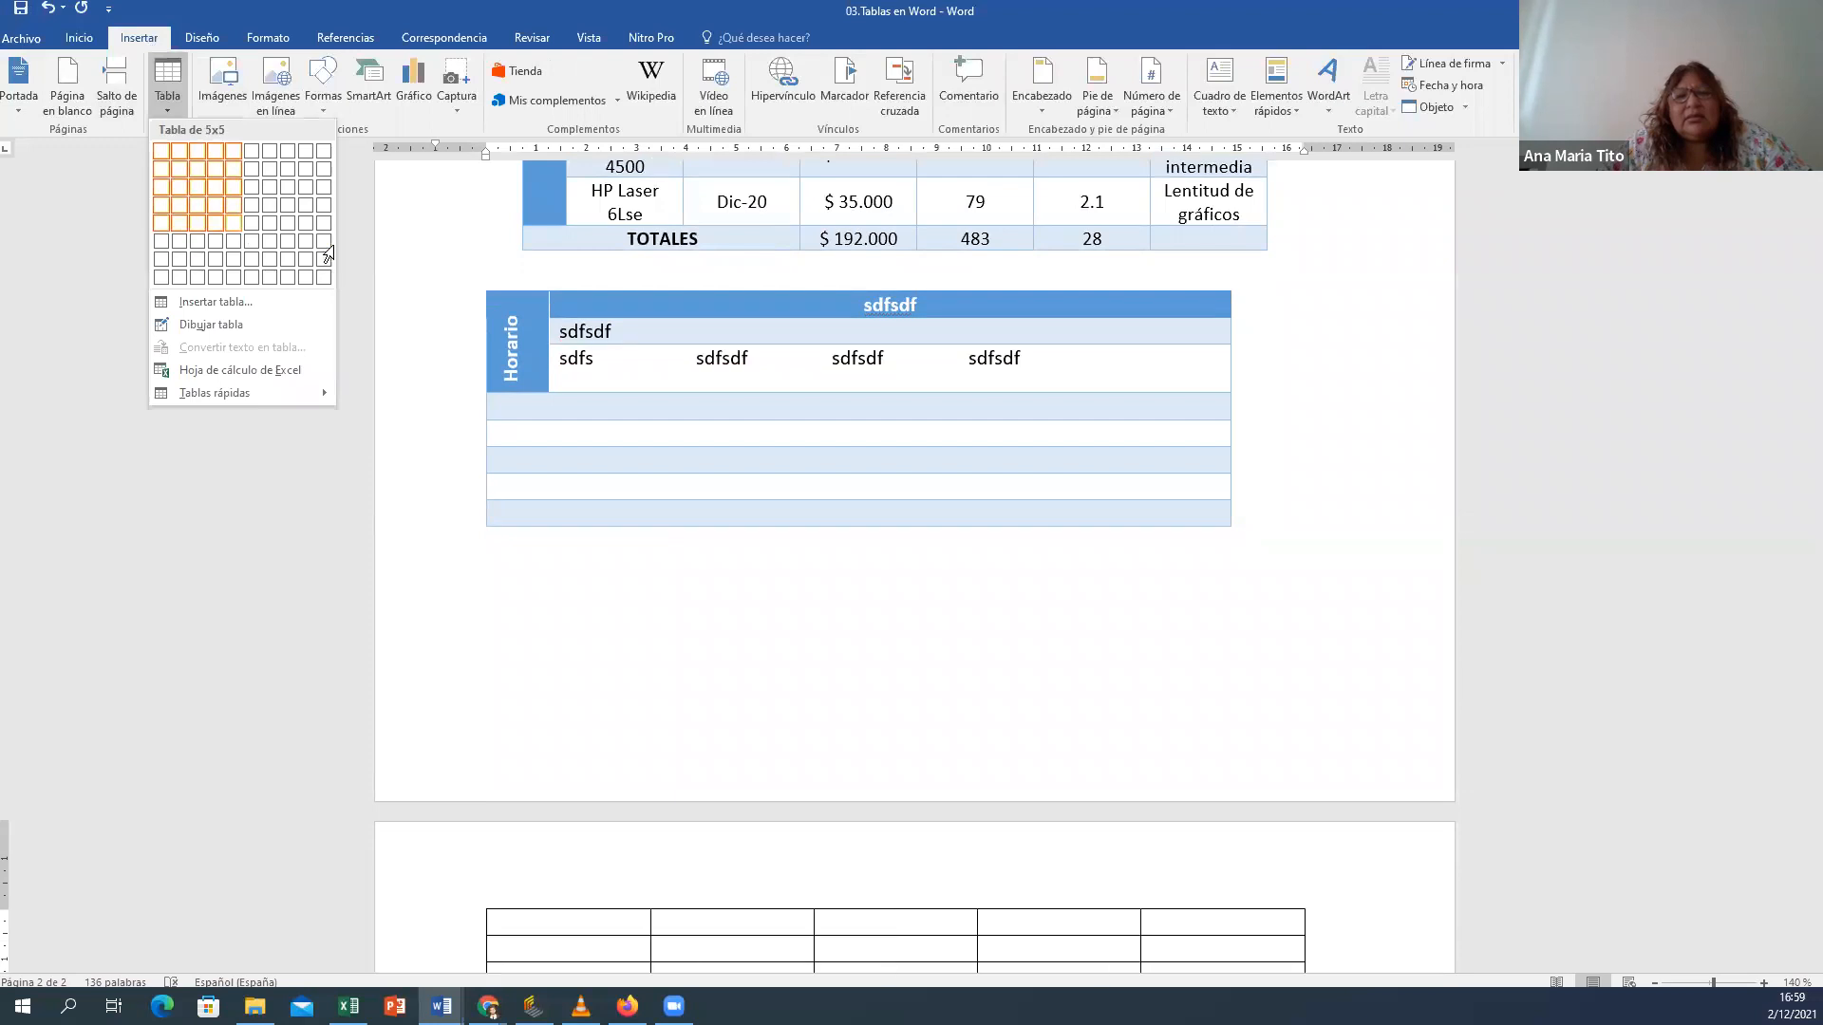
pyautogui.click(234, 223)
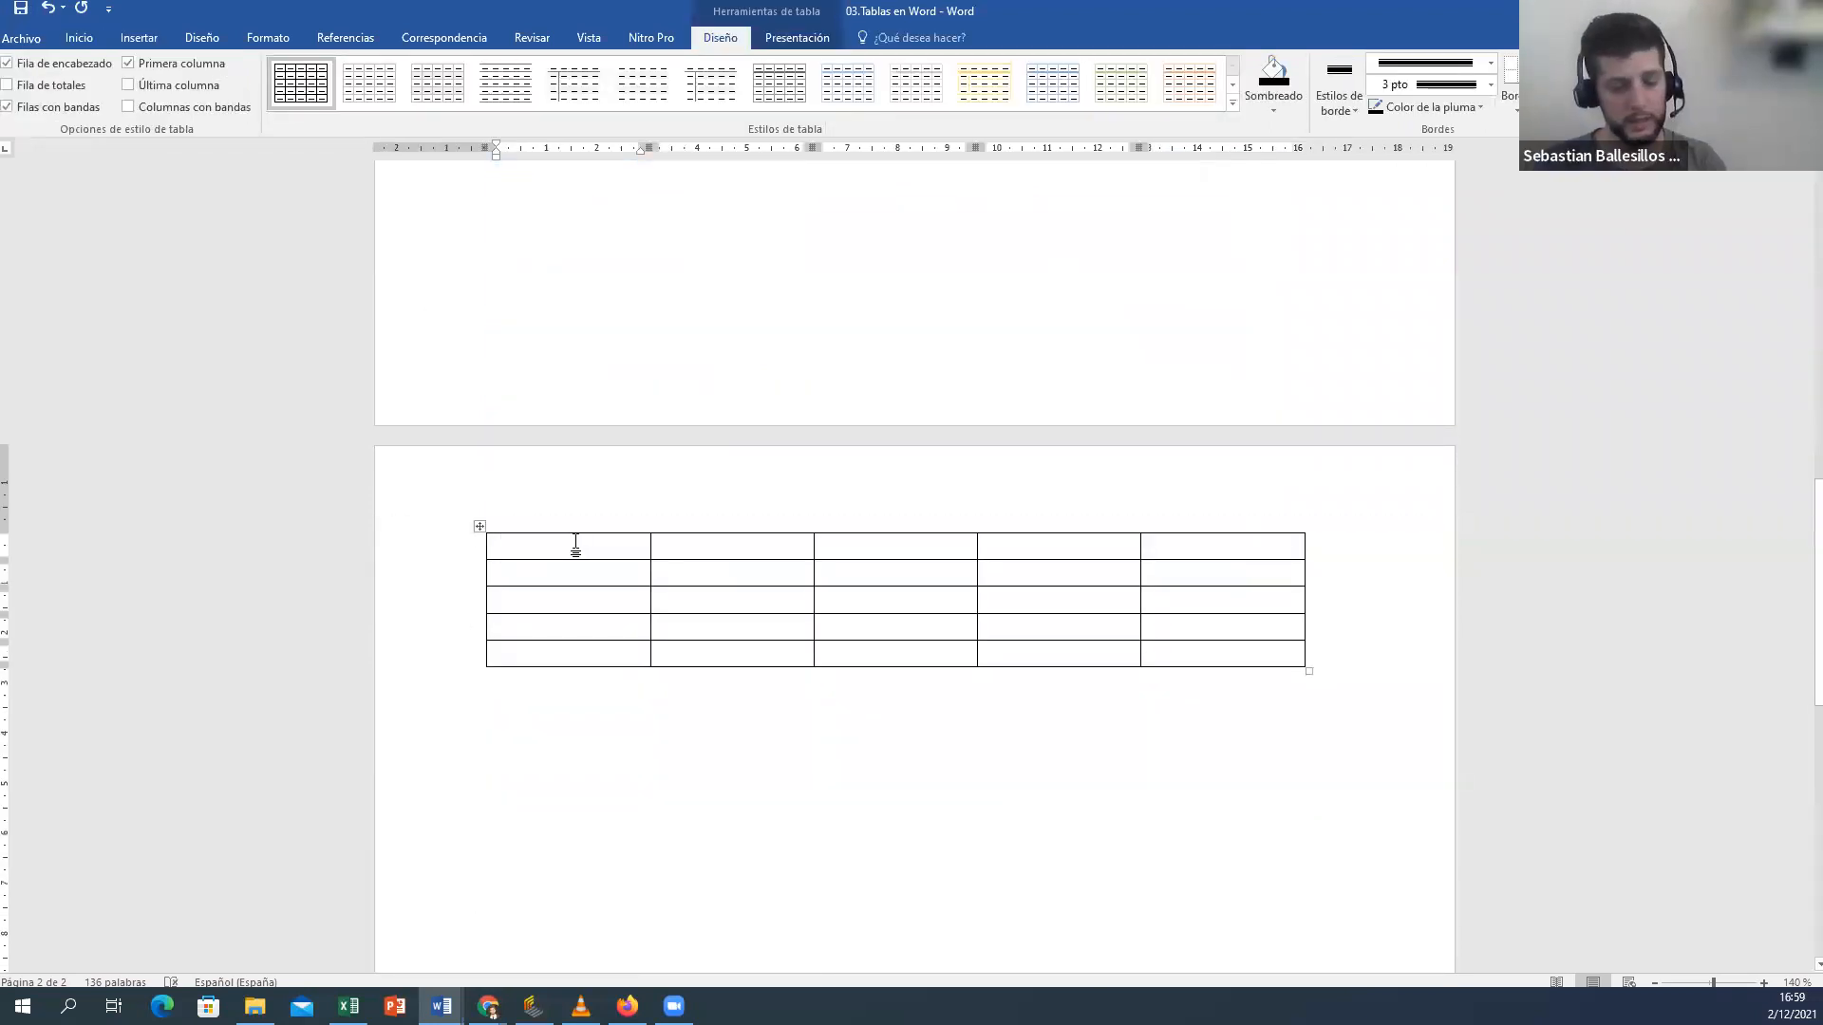
# Step: Fill the new table with sample text: "fdsdf" in the first cell, and "sdfsd", "sdf" and "sdf" in alternate cells of the third row
pyautogui.write('fdsdf')
pyautogui.press('Tab')
pyautogui.press('Tab')
pyautogui.press('Tab')
pyautogui.press('Left')
pyautogui.press('Left')
pyautogui.press('Left')
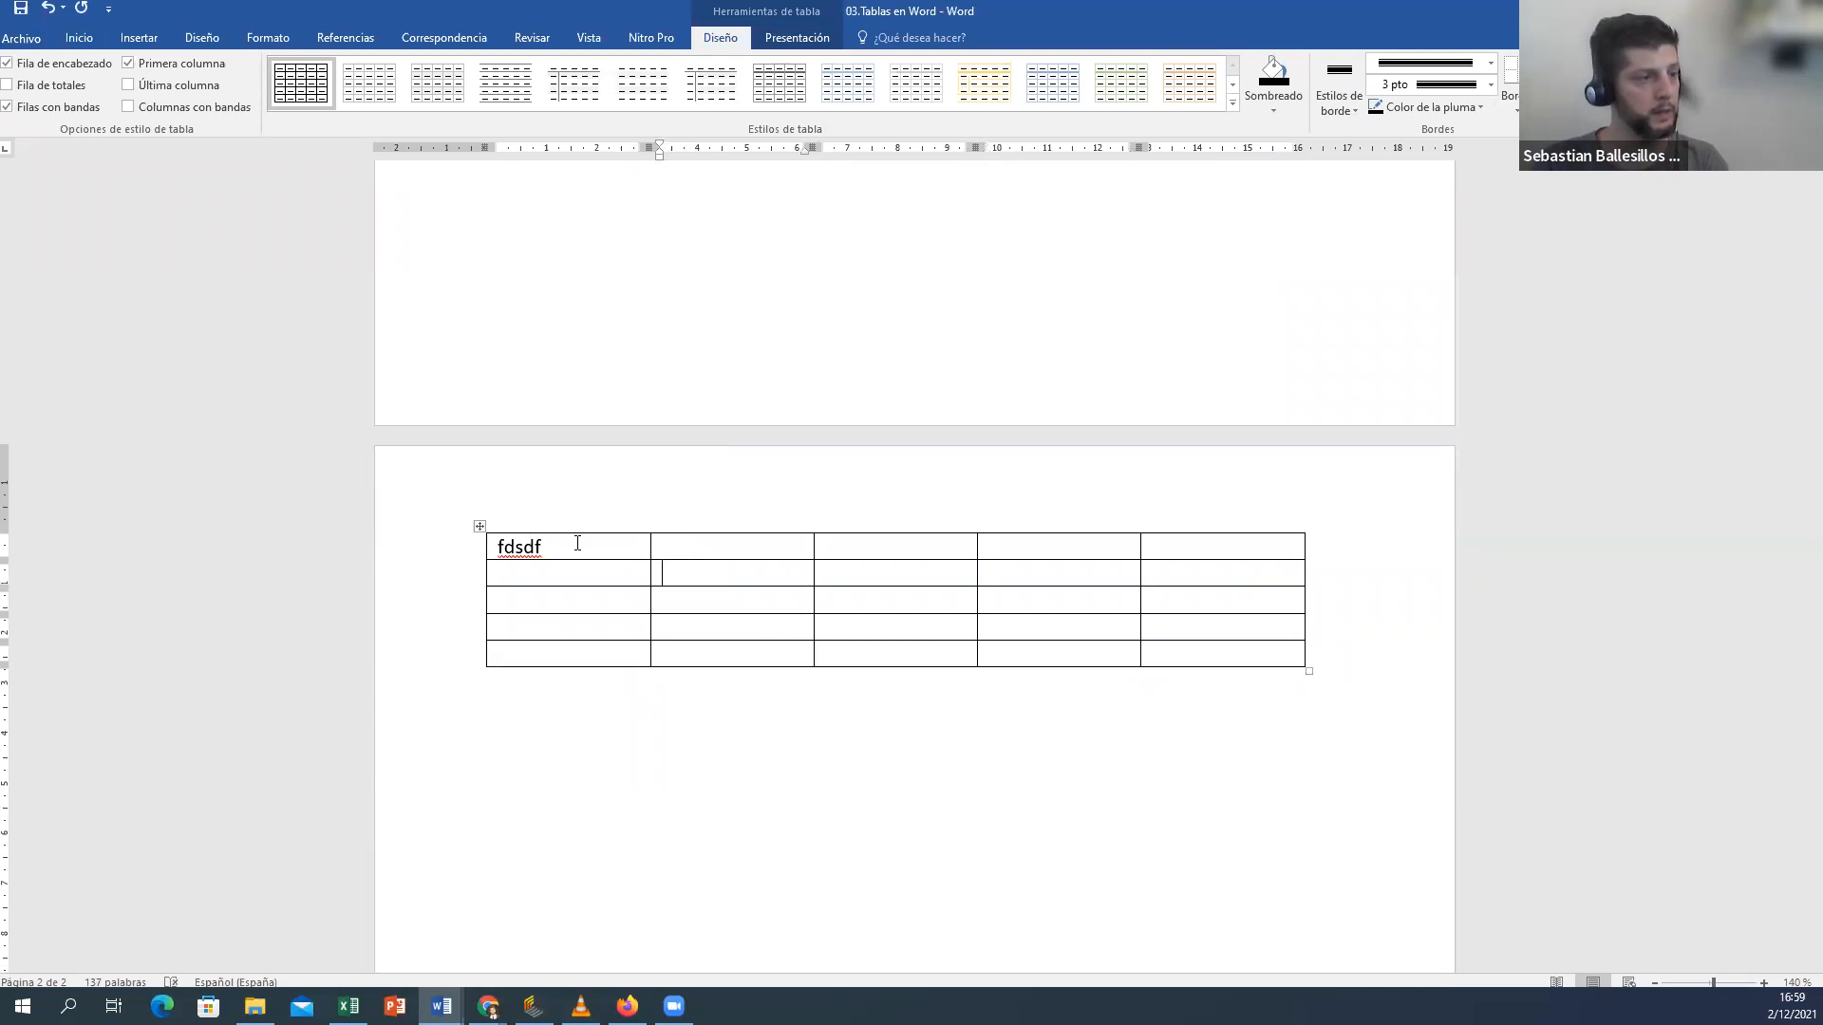
pyautogui.write('sdfsd')
pyautogui.press('Tab')
pyautogui.press('Tab')
pyautogui.write('sdf')
pyautogui.press('Tab')
pyautogui.press('Left')
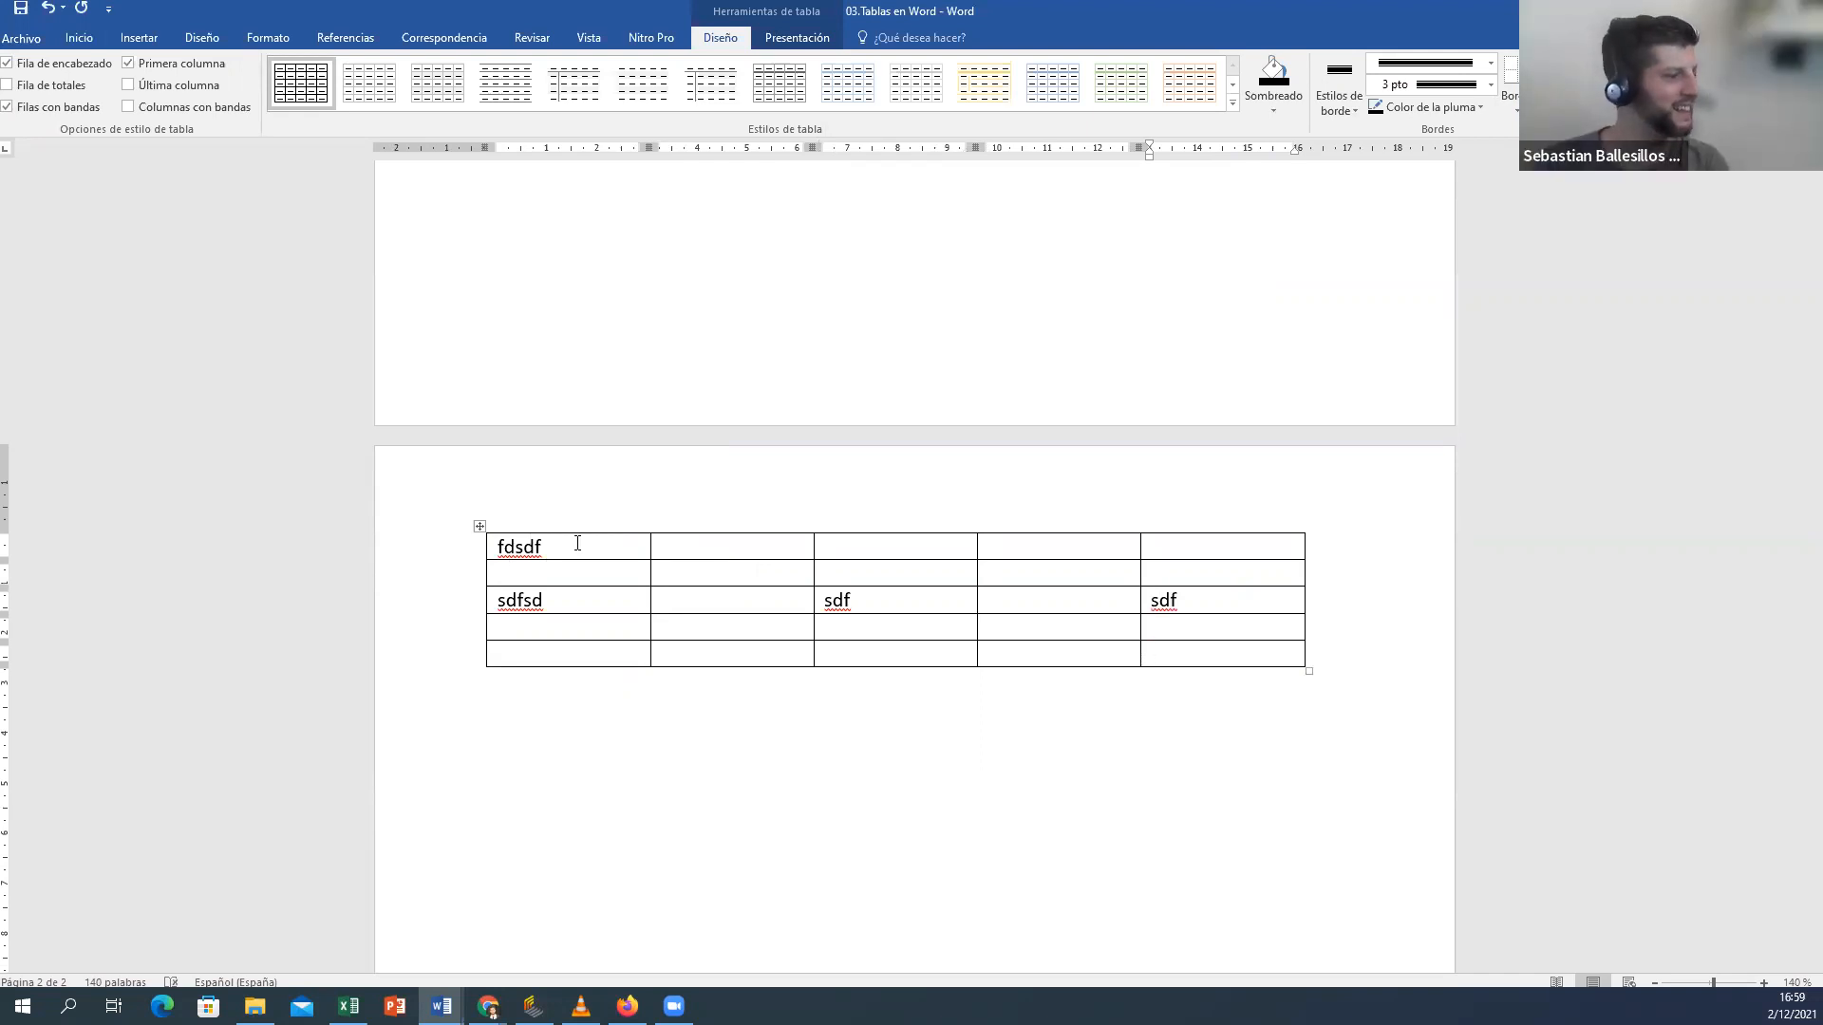
# Step: Insert a table with 21 columns and 23 rows below the 5x5 table
pyautogui.click(529, 724)
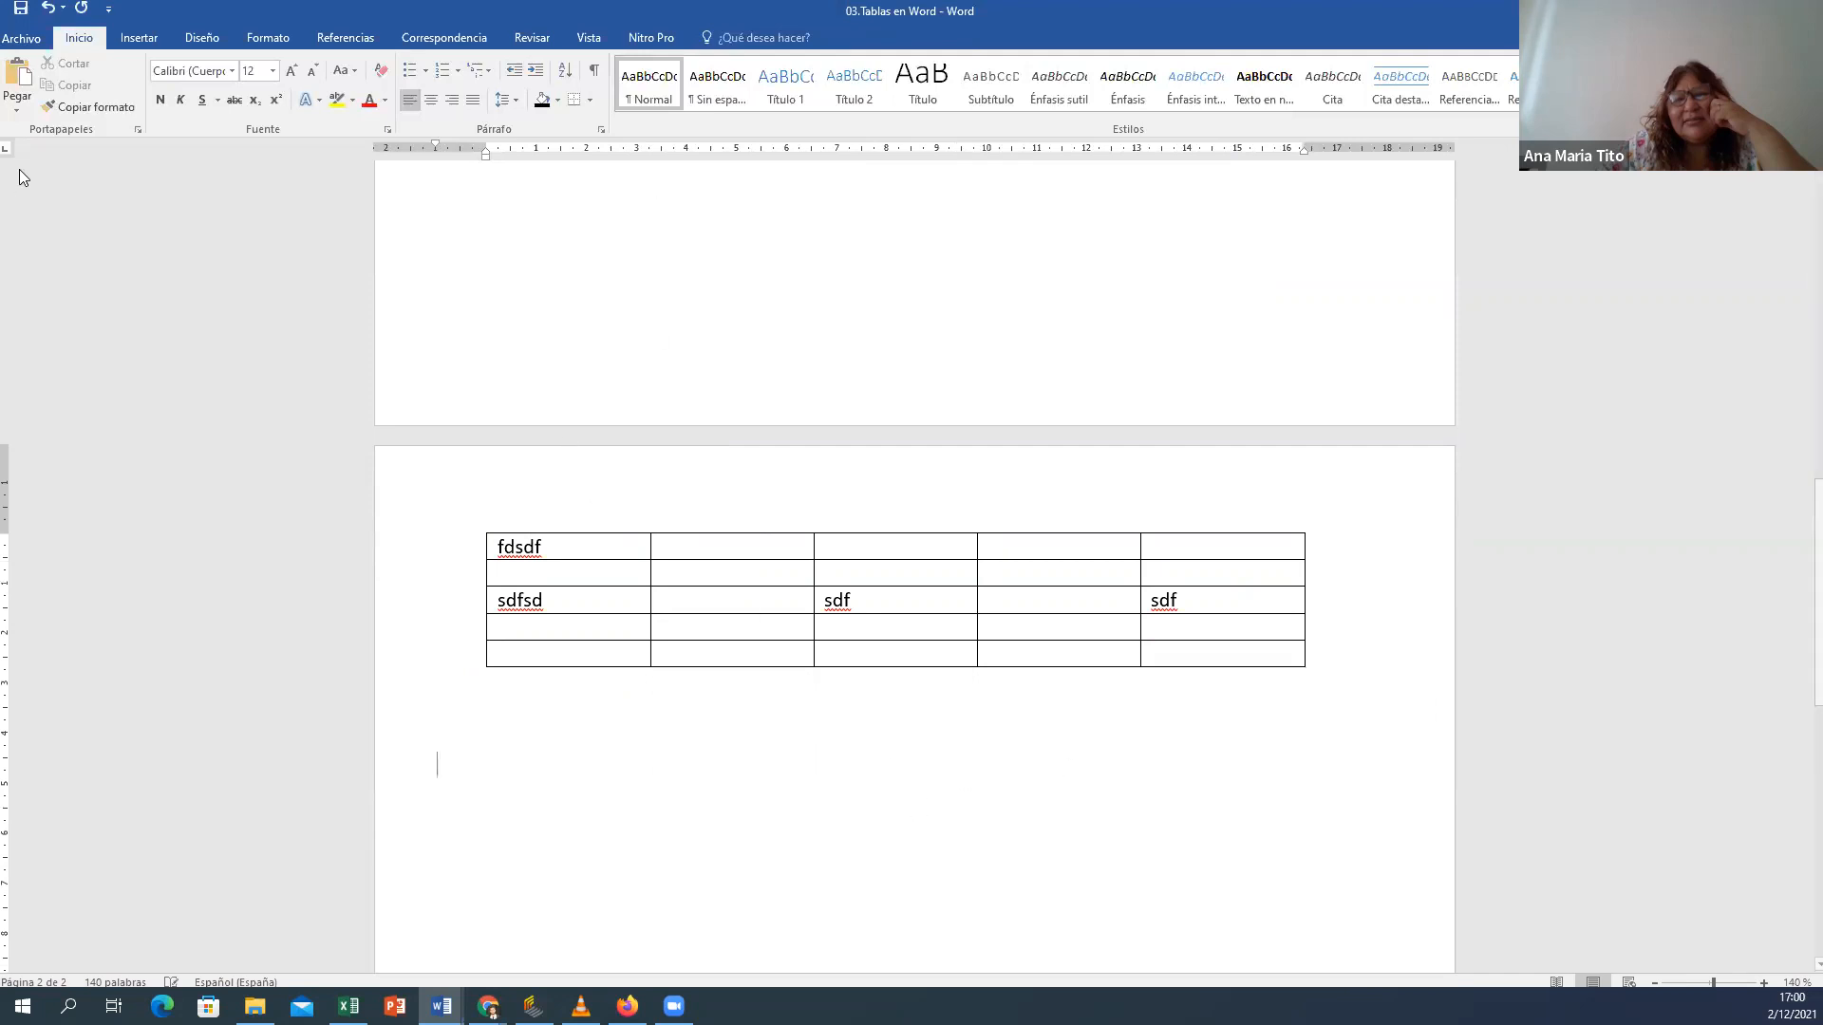
pyautogui.click(133, 39)
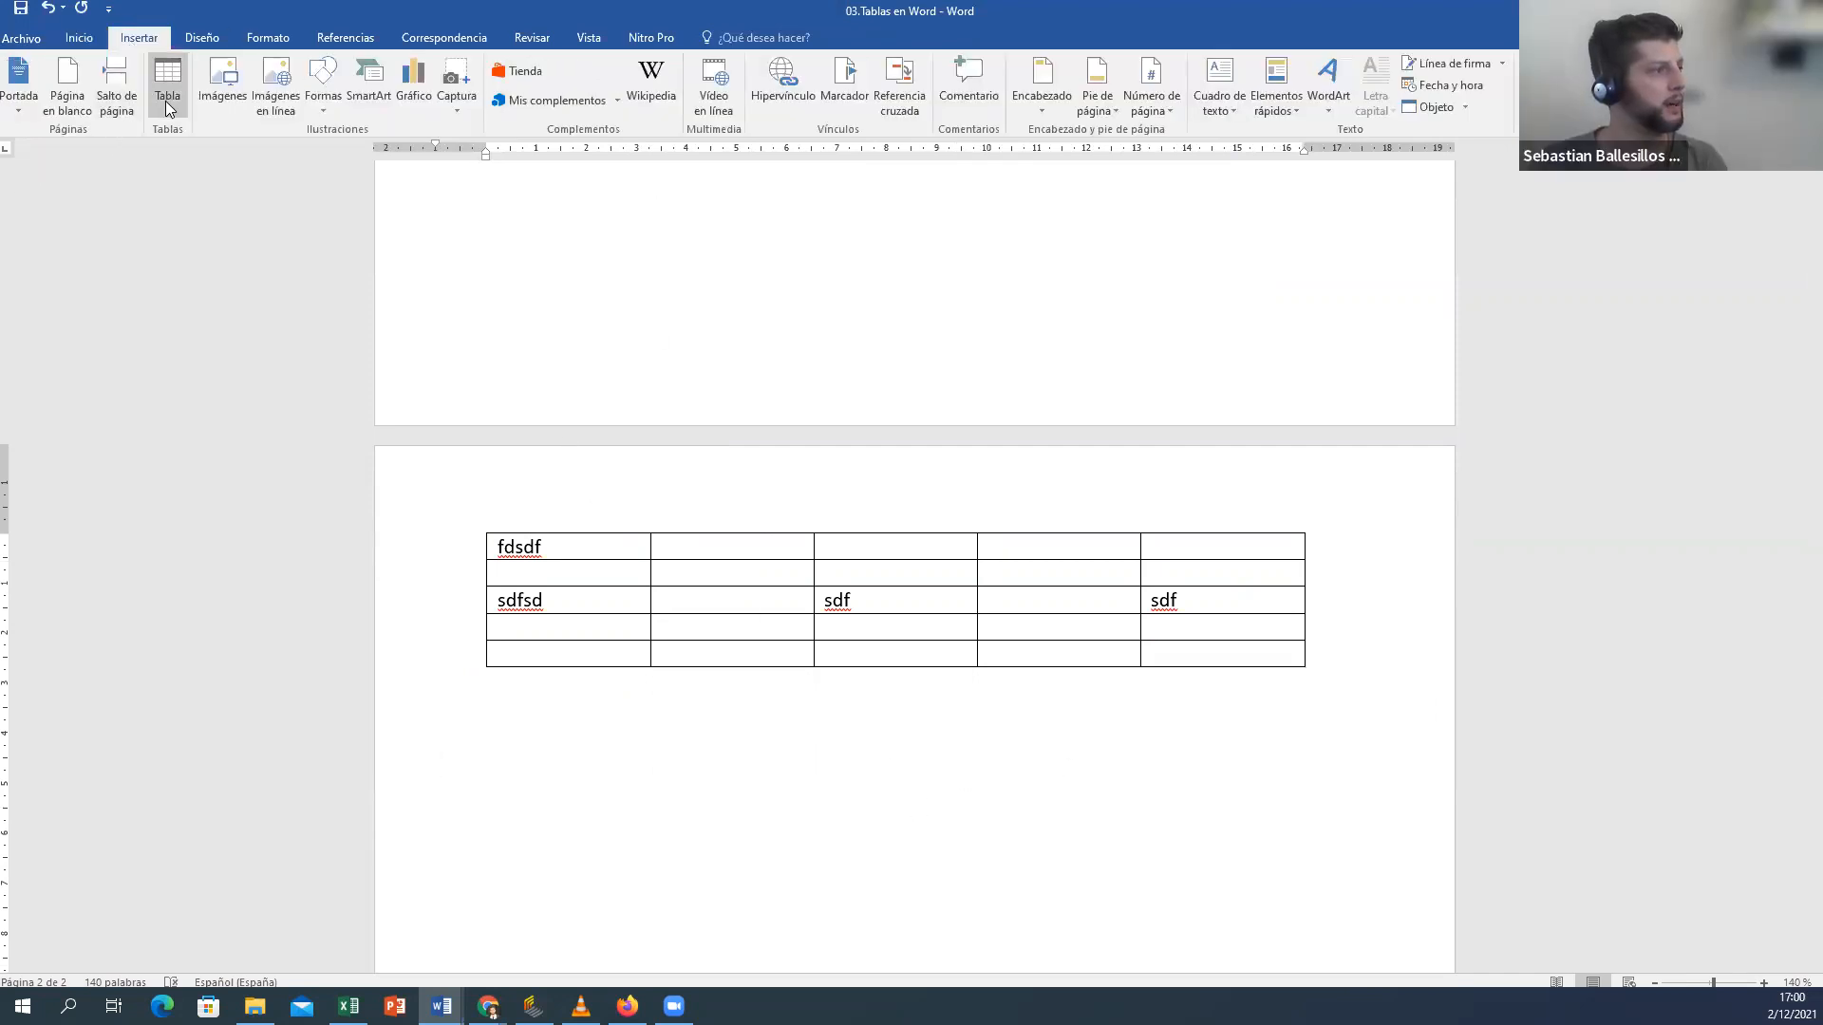
pyautogui.click(167, 90)
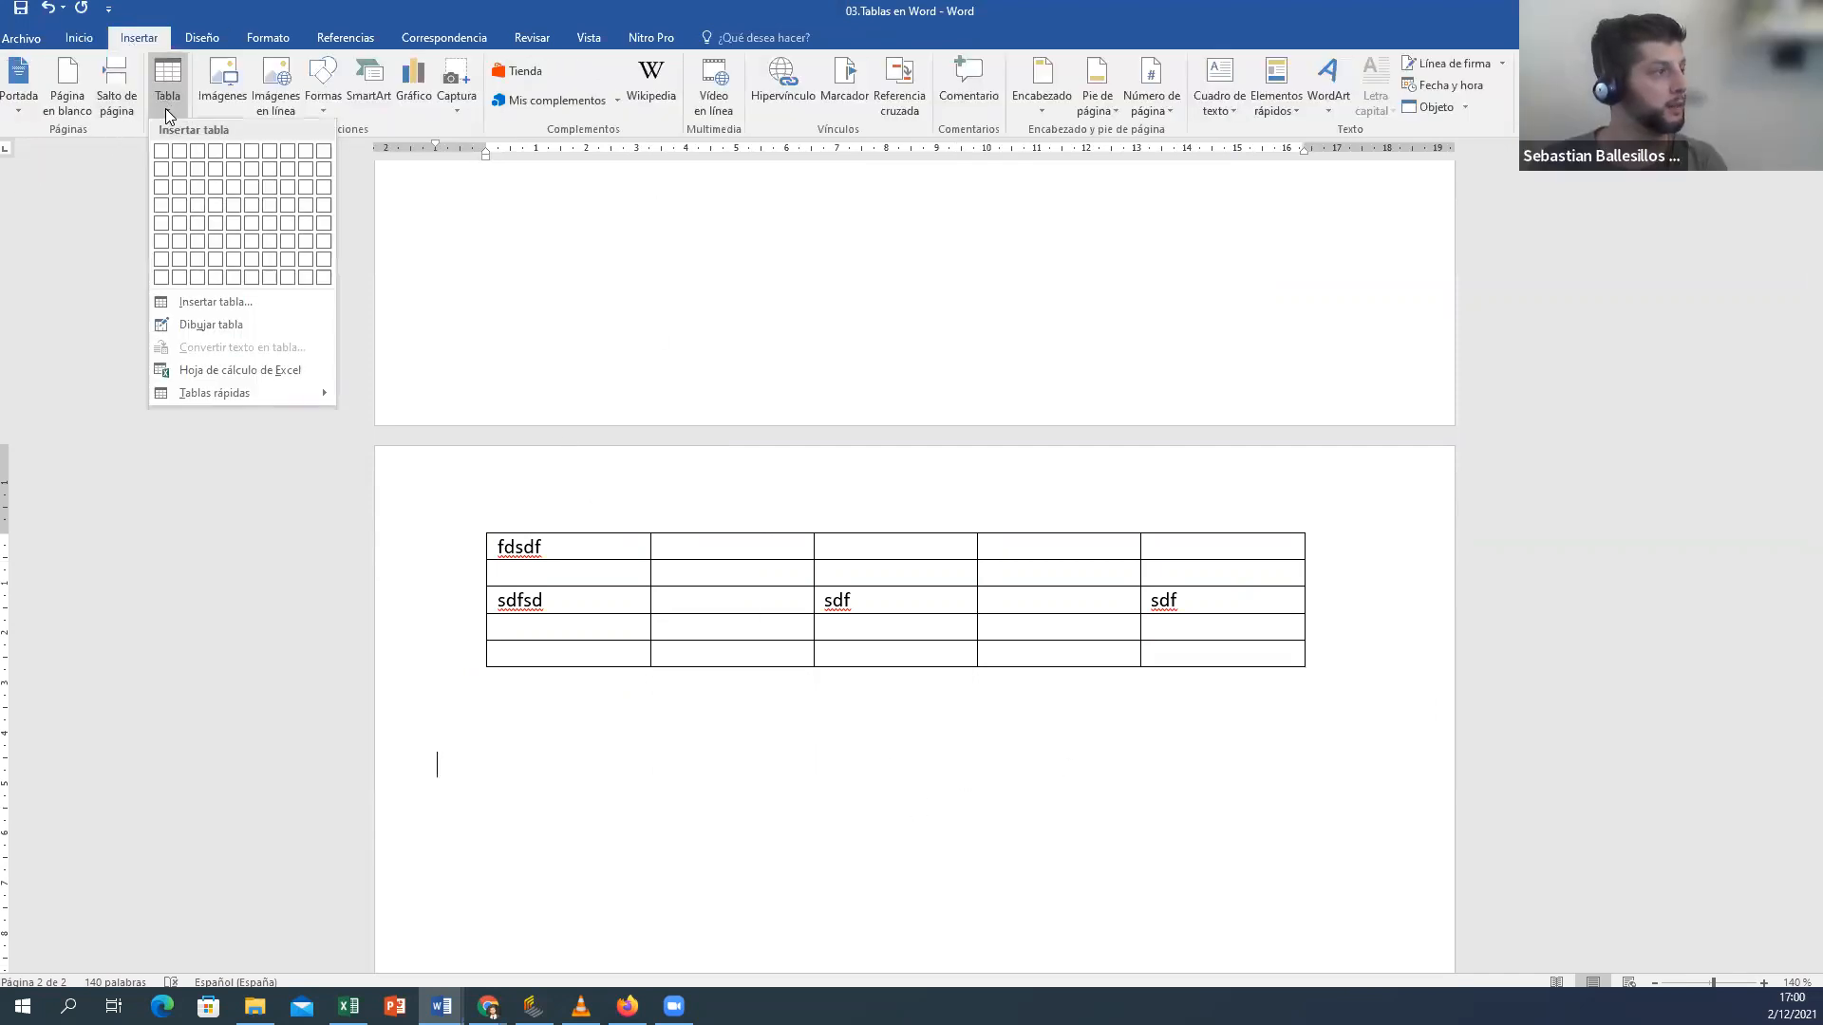
pyautogui.click(211, 303)
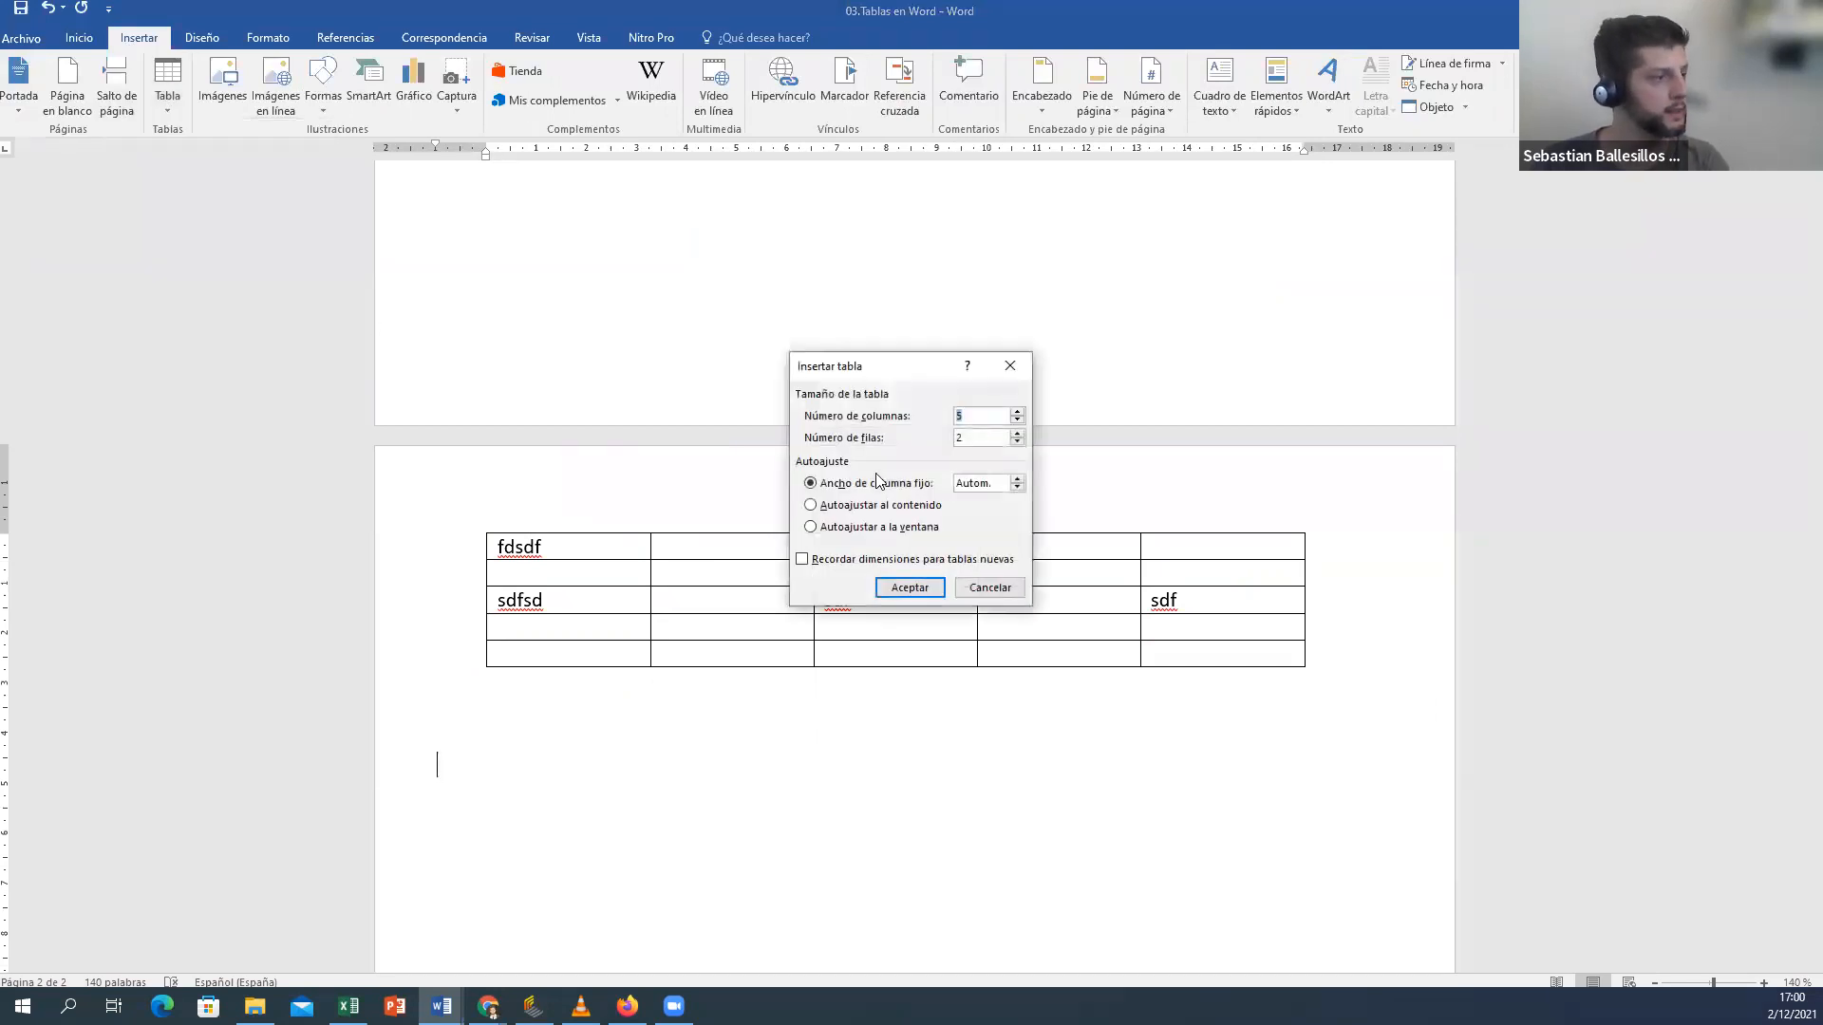
pyautogui.write('21')
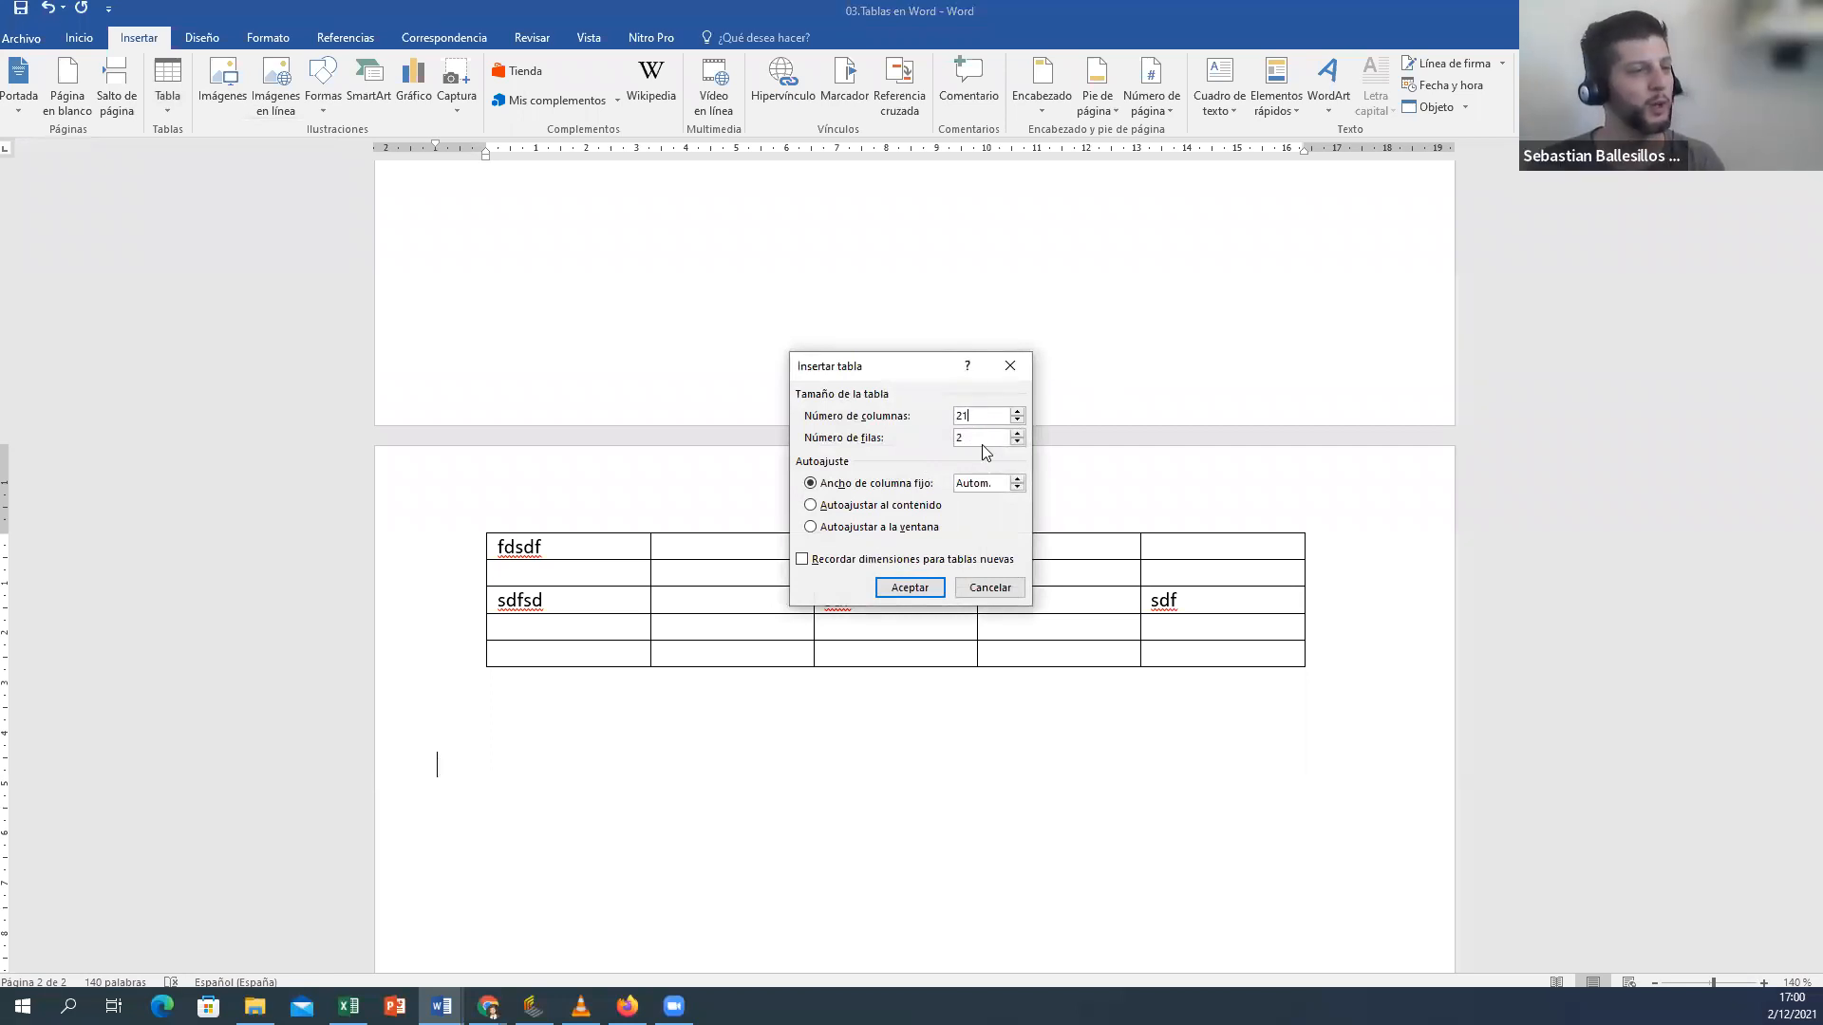
pyautogui.write('23')
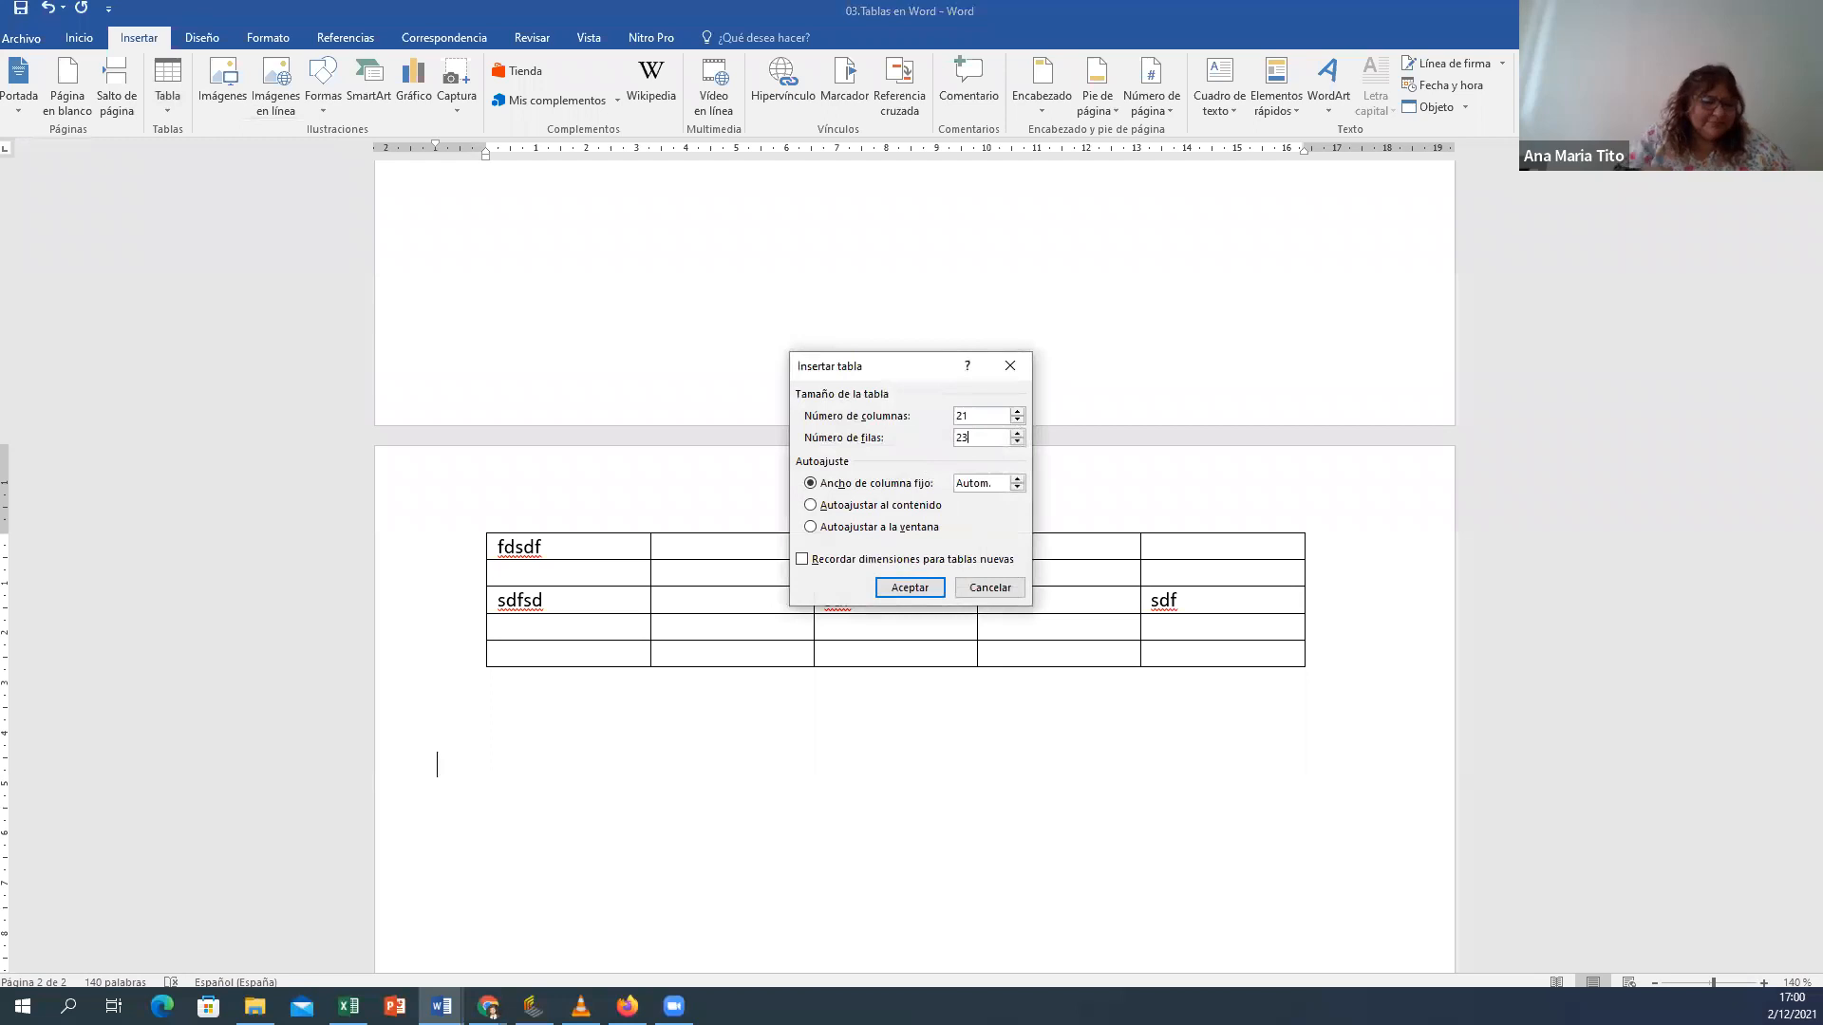
pyautogui.press('Return')
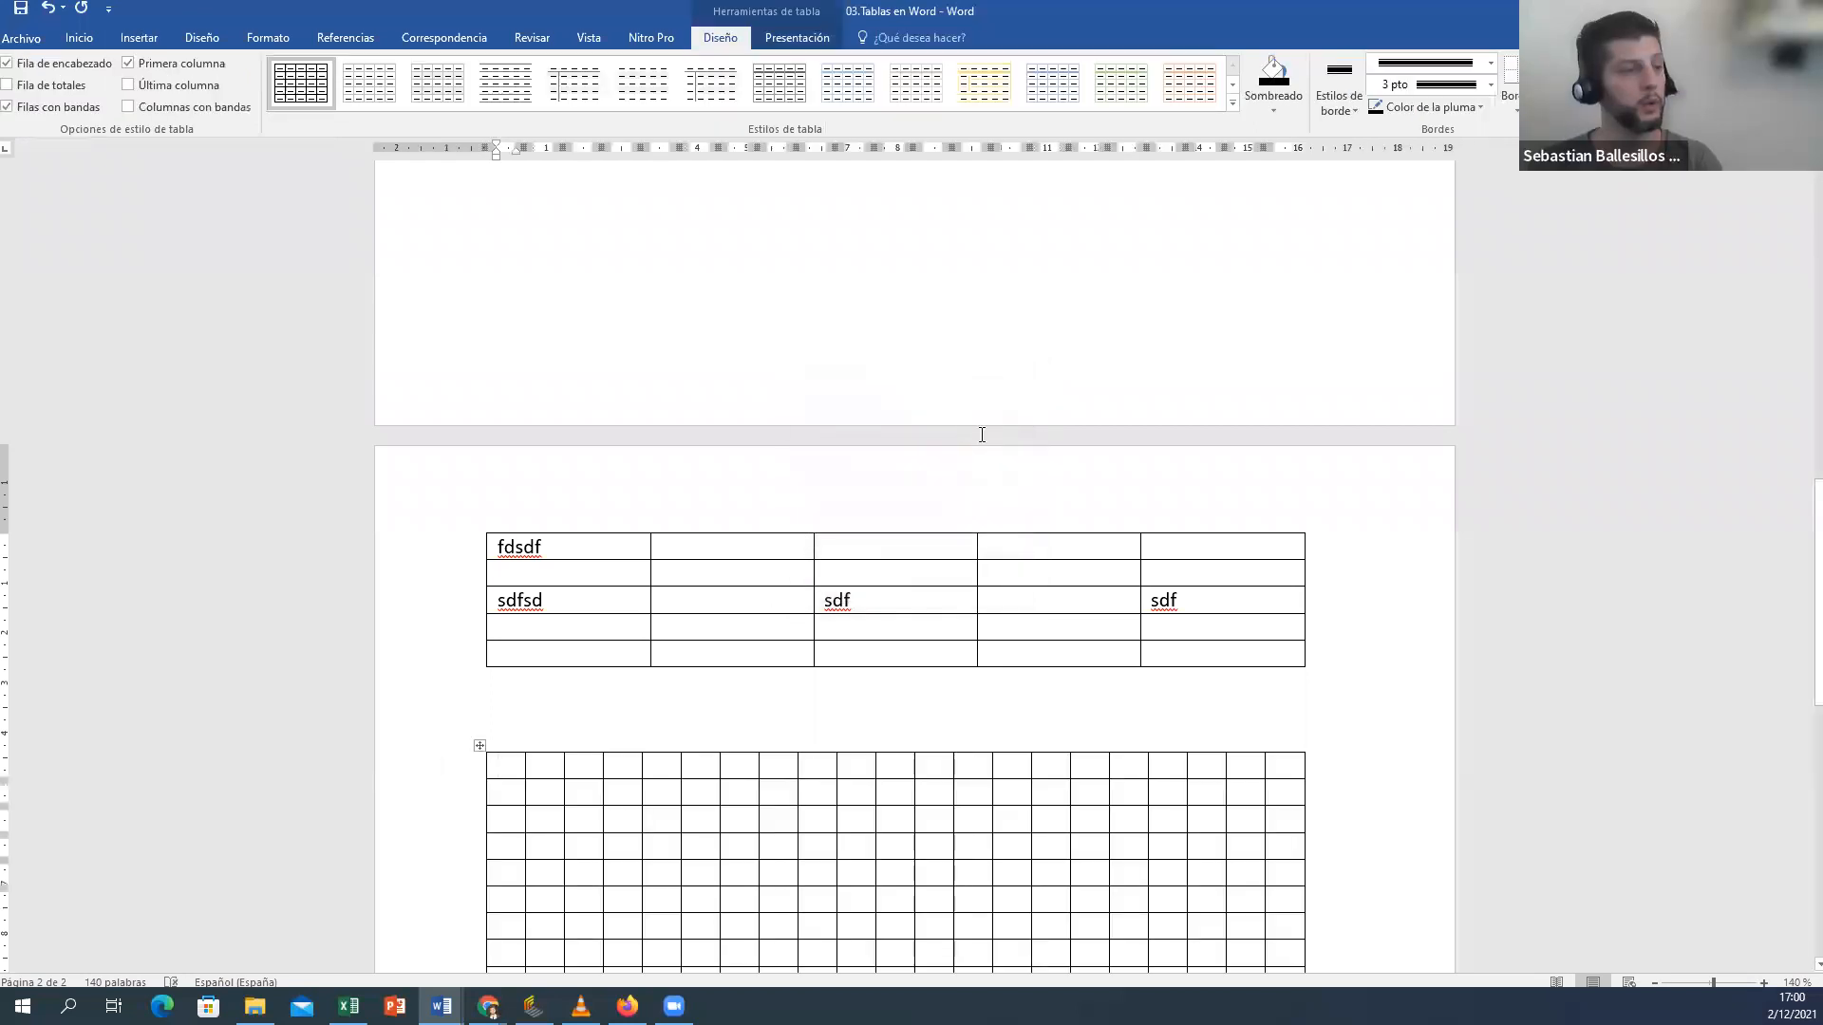
# Step: Enter the letters E, F, T, E, D in the first five cells of the new table's top row and select those cells
pyautogui.scroll(-1, 1069, 357)
pyautogui.scroll(-5, 1069, 357)
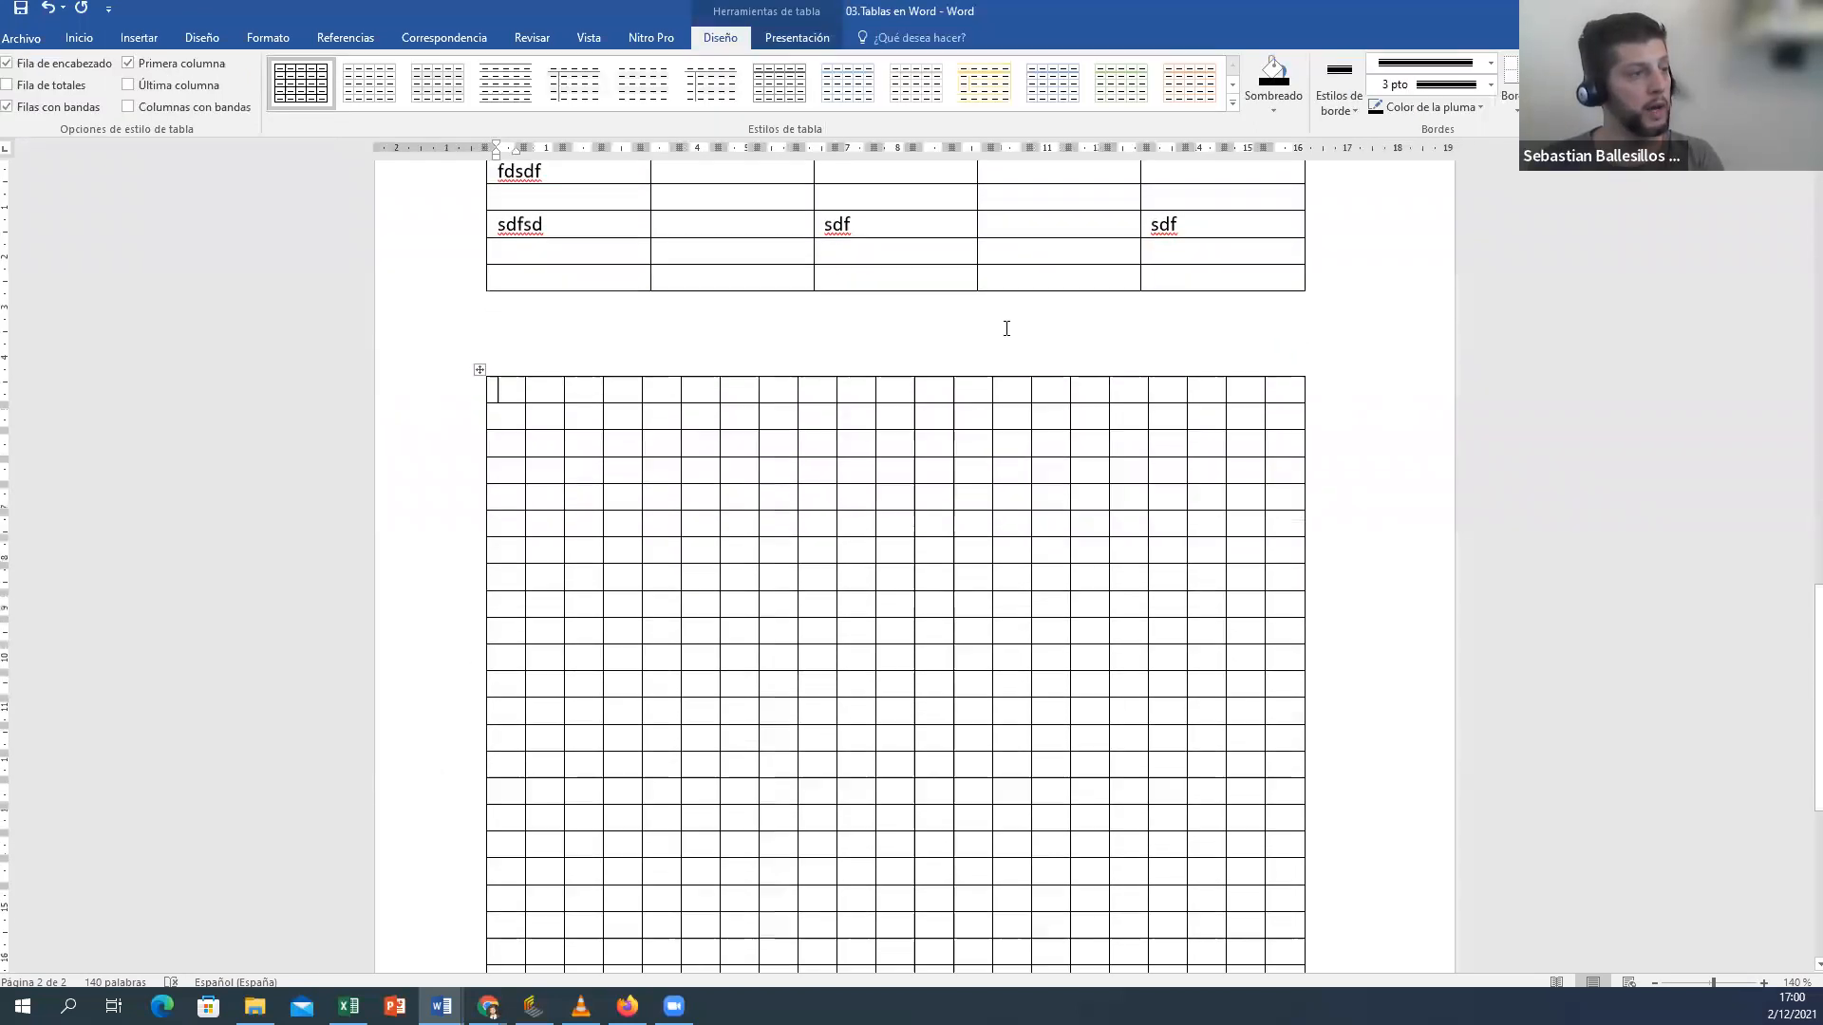
pyautogui.click(513, 268)
pyautogui.write('a')
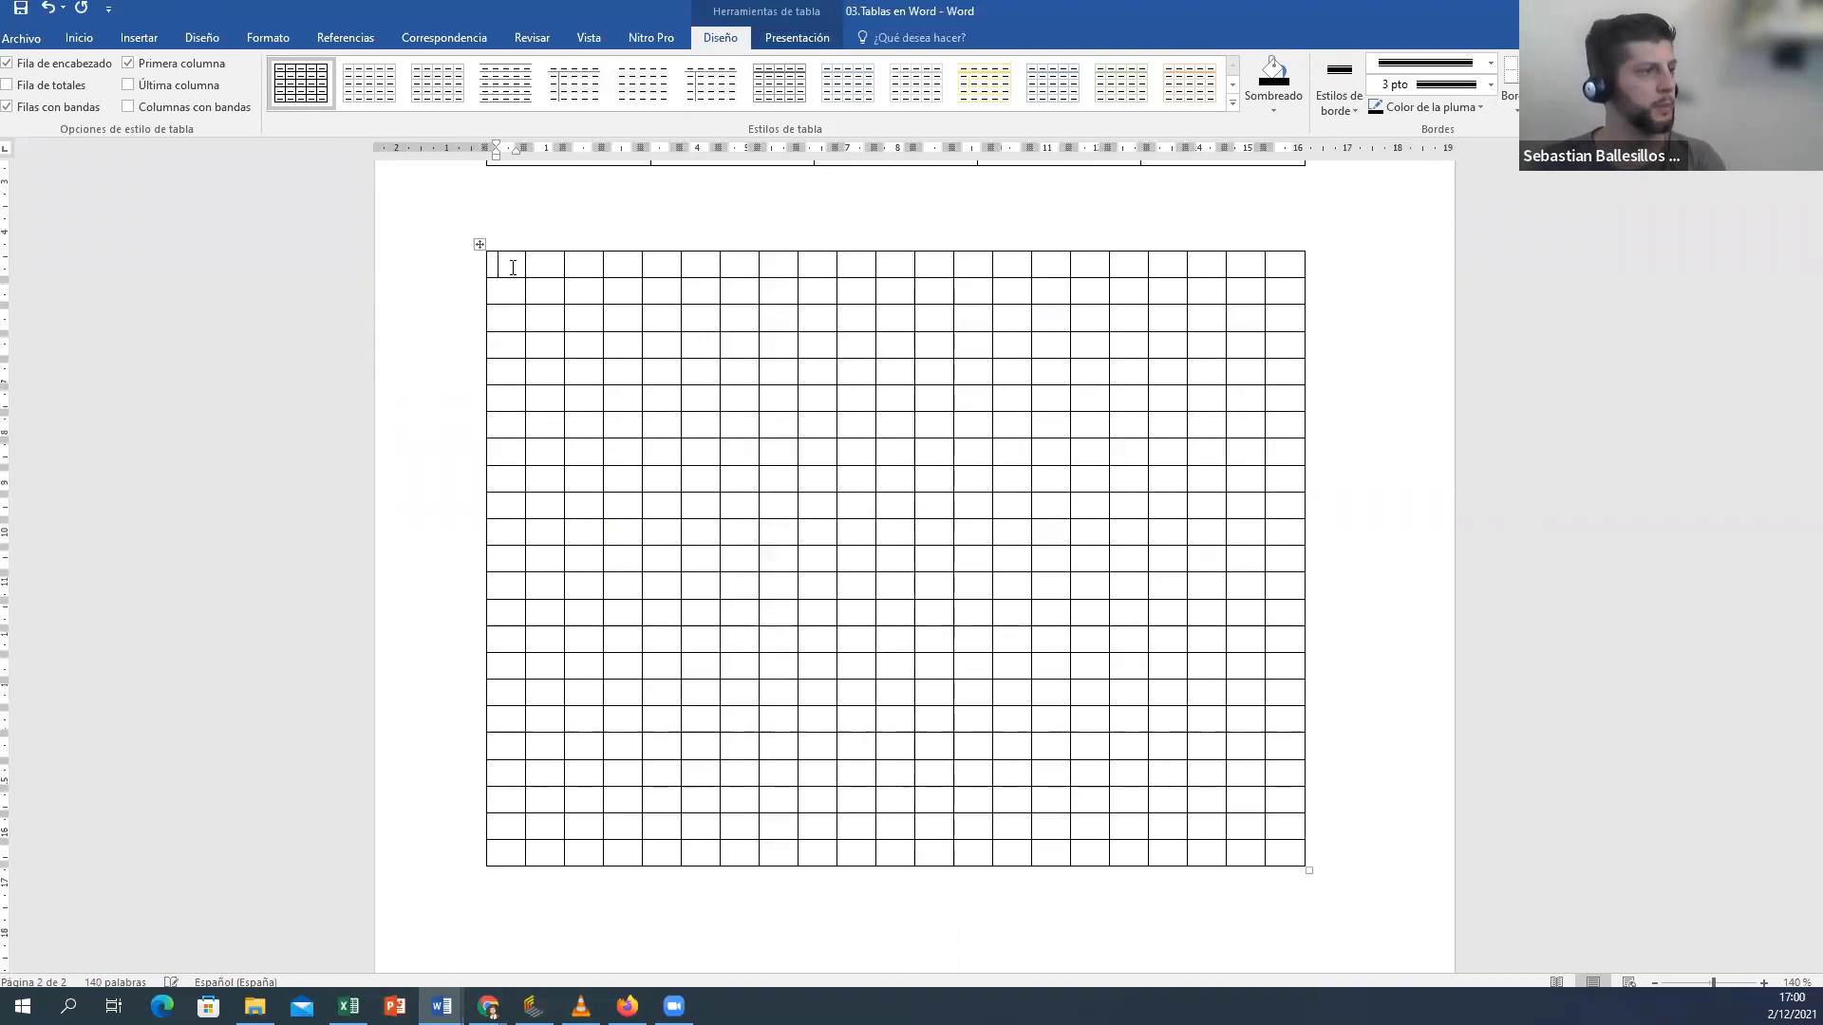
pyautogui.write('E')
pyautogui.press('Tab')
pyautogui.write('F')
pyautogui.press('Tab')
pyautogui.write('T')
pyautogui.press('Tab')
pyautogui.write('E')
pyautogui.press('Tab')
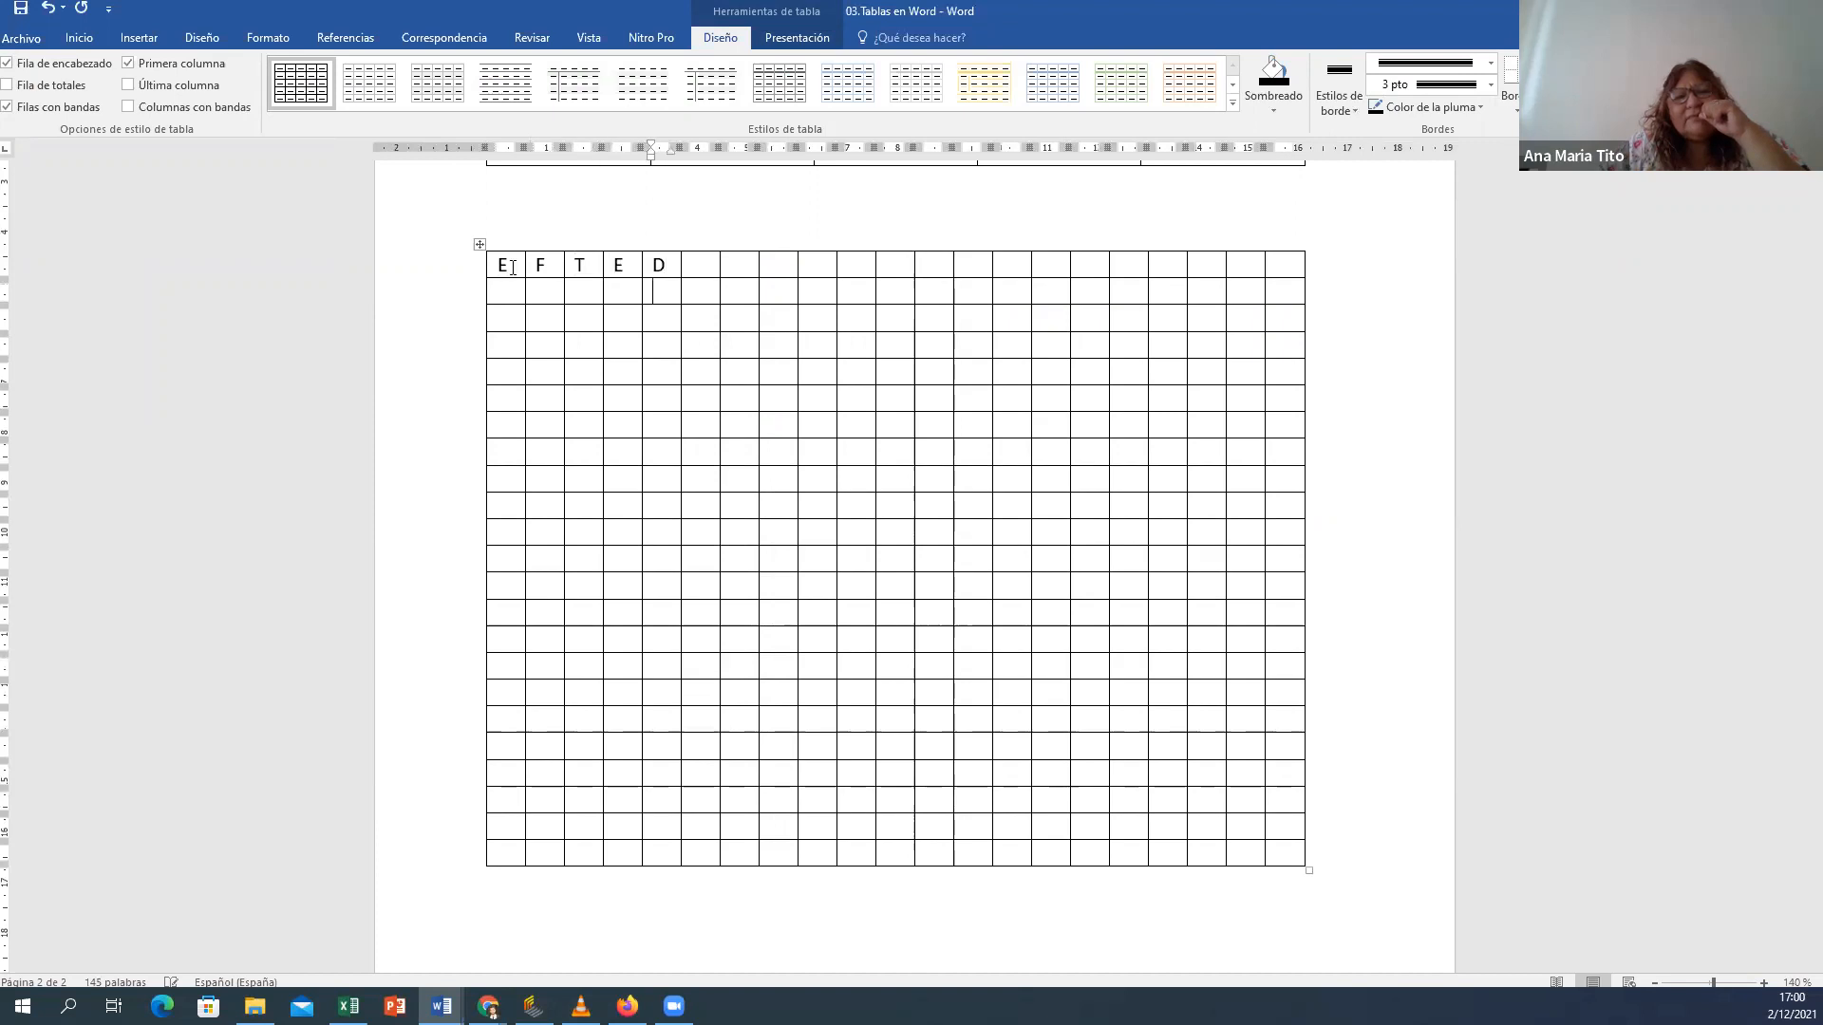
pyautogui.press('Down')
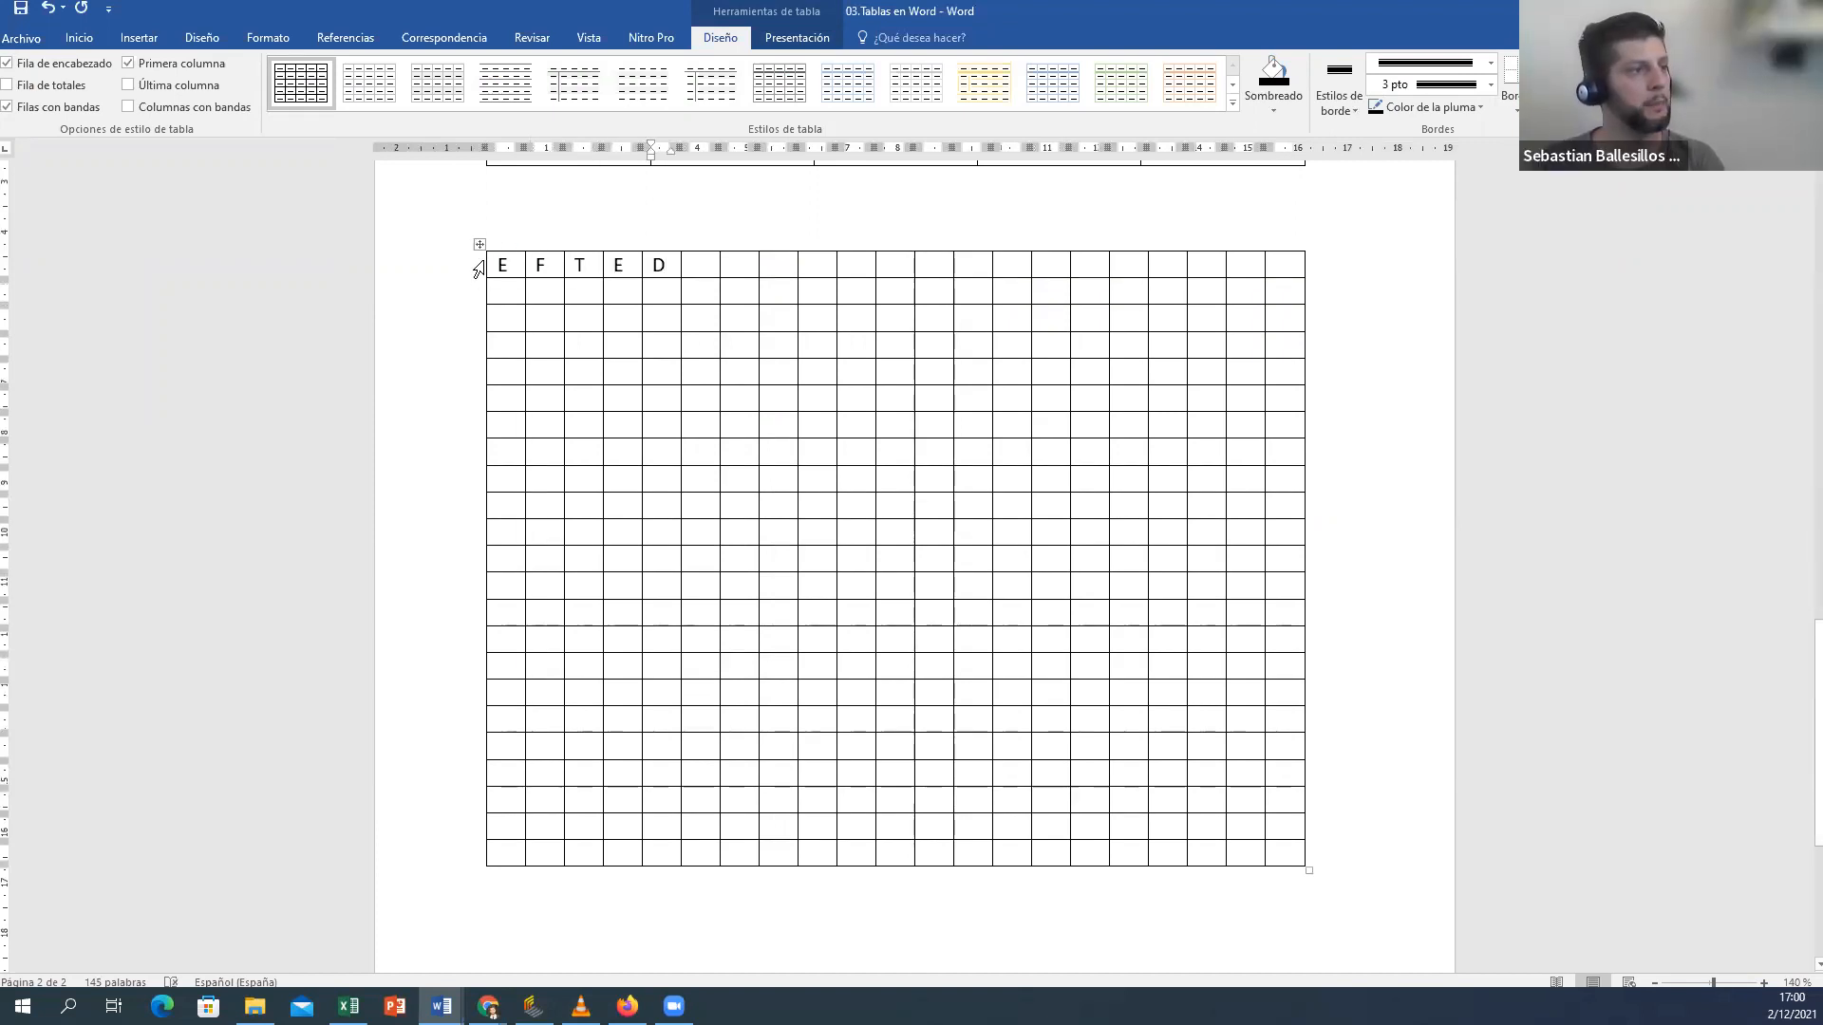
pyautogui.moveTo(502, 263); pyautogui.dragTo(665, 266)
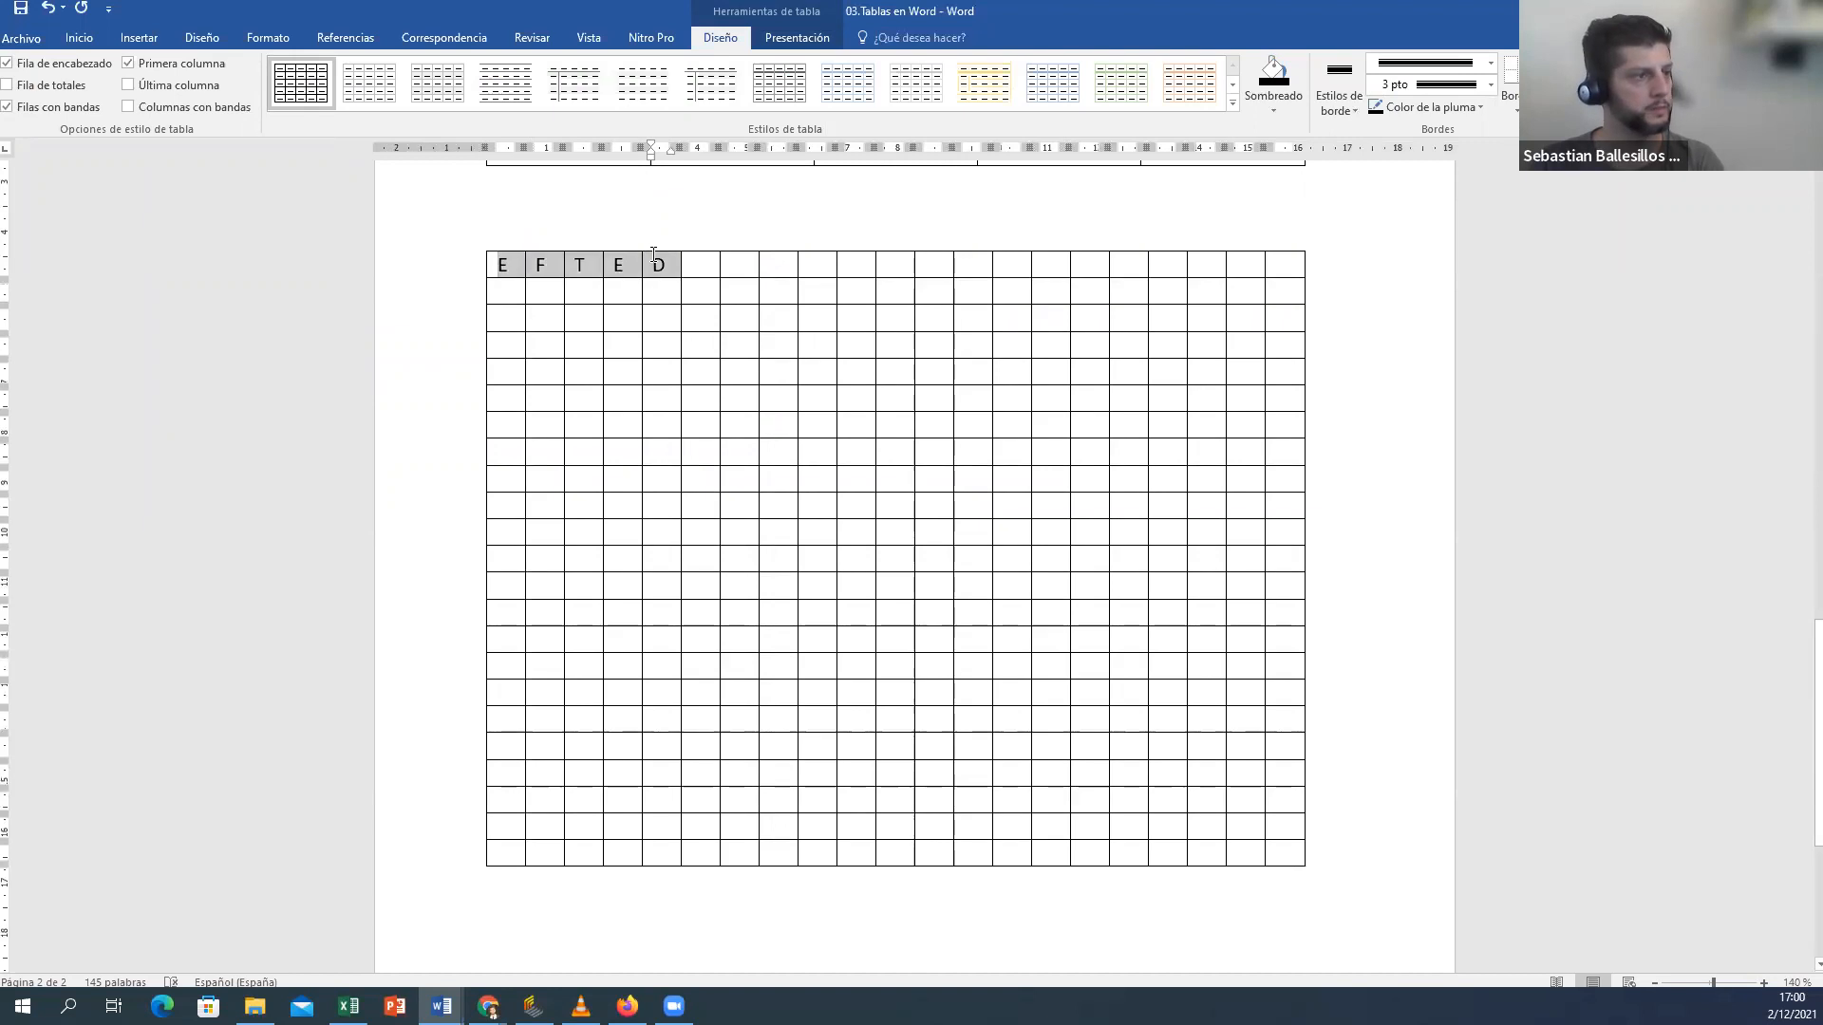
# Step: In the class schedule table, copy "Matemática" from Monday at 8 and paste it over the Monday 9 entry
pyautogui.moveTo(655, 245)
pyautogui.scroll(15, 640, 219)
pyautogui.scroll(6, 630, 184)
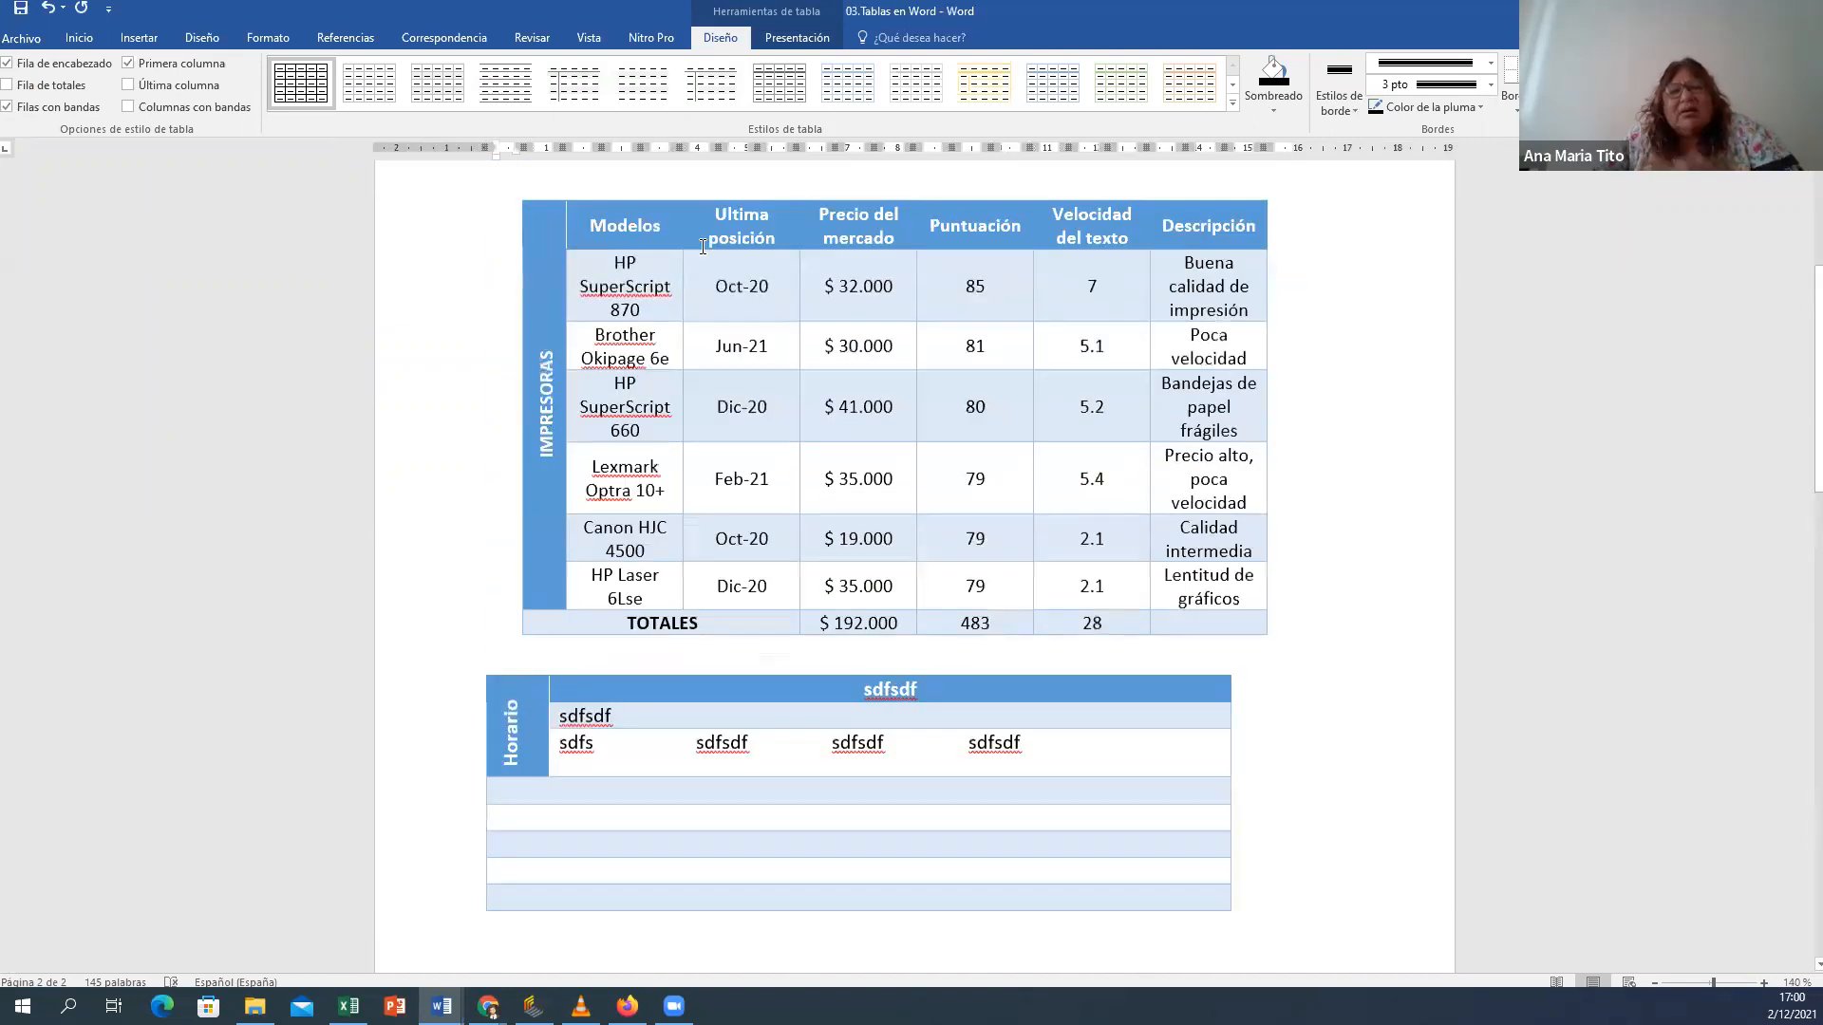
pyautogui.moveTo(641, 444); pyautogui.dragTo(512, 454)
pyautogui.hotkey('ctrl', 'c')
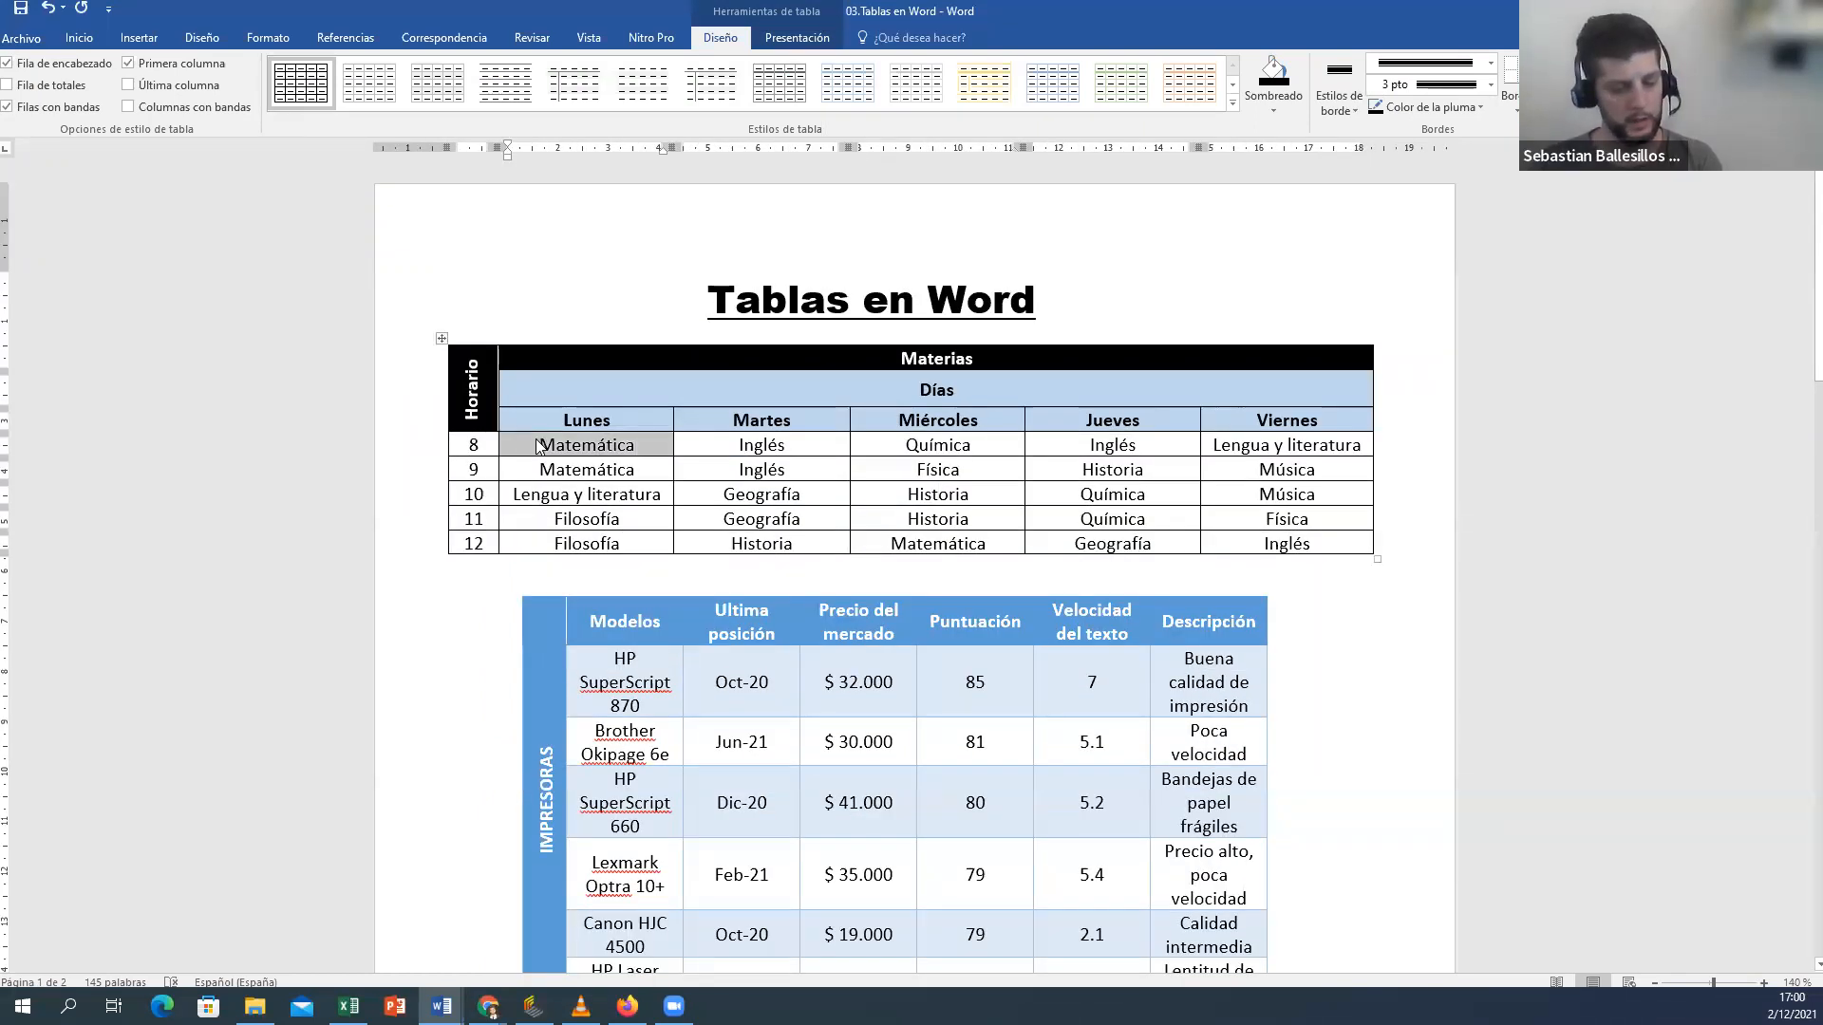
pyautogui.click(577, 469)
pyautogui.doubleClick(577, 469)
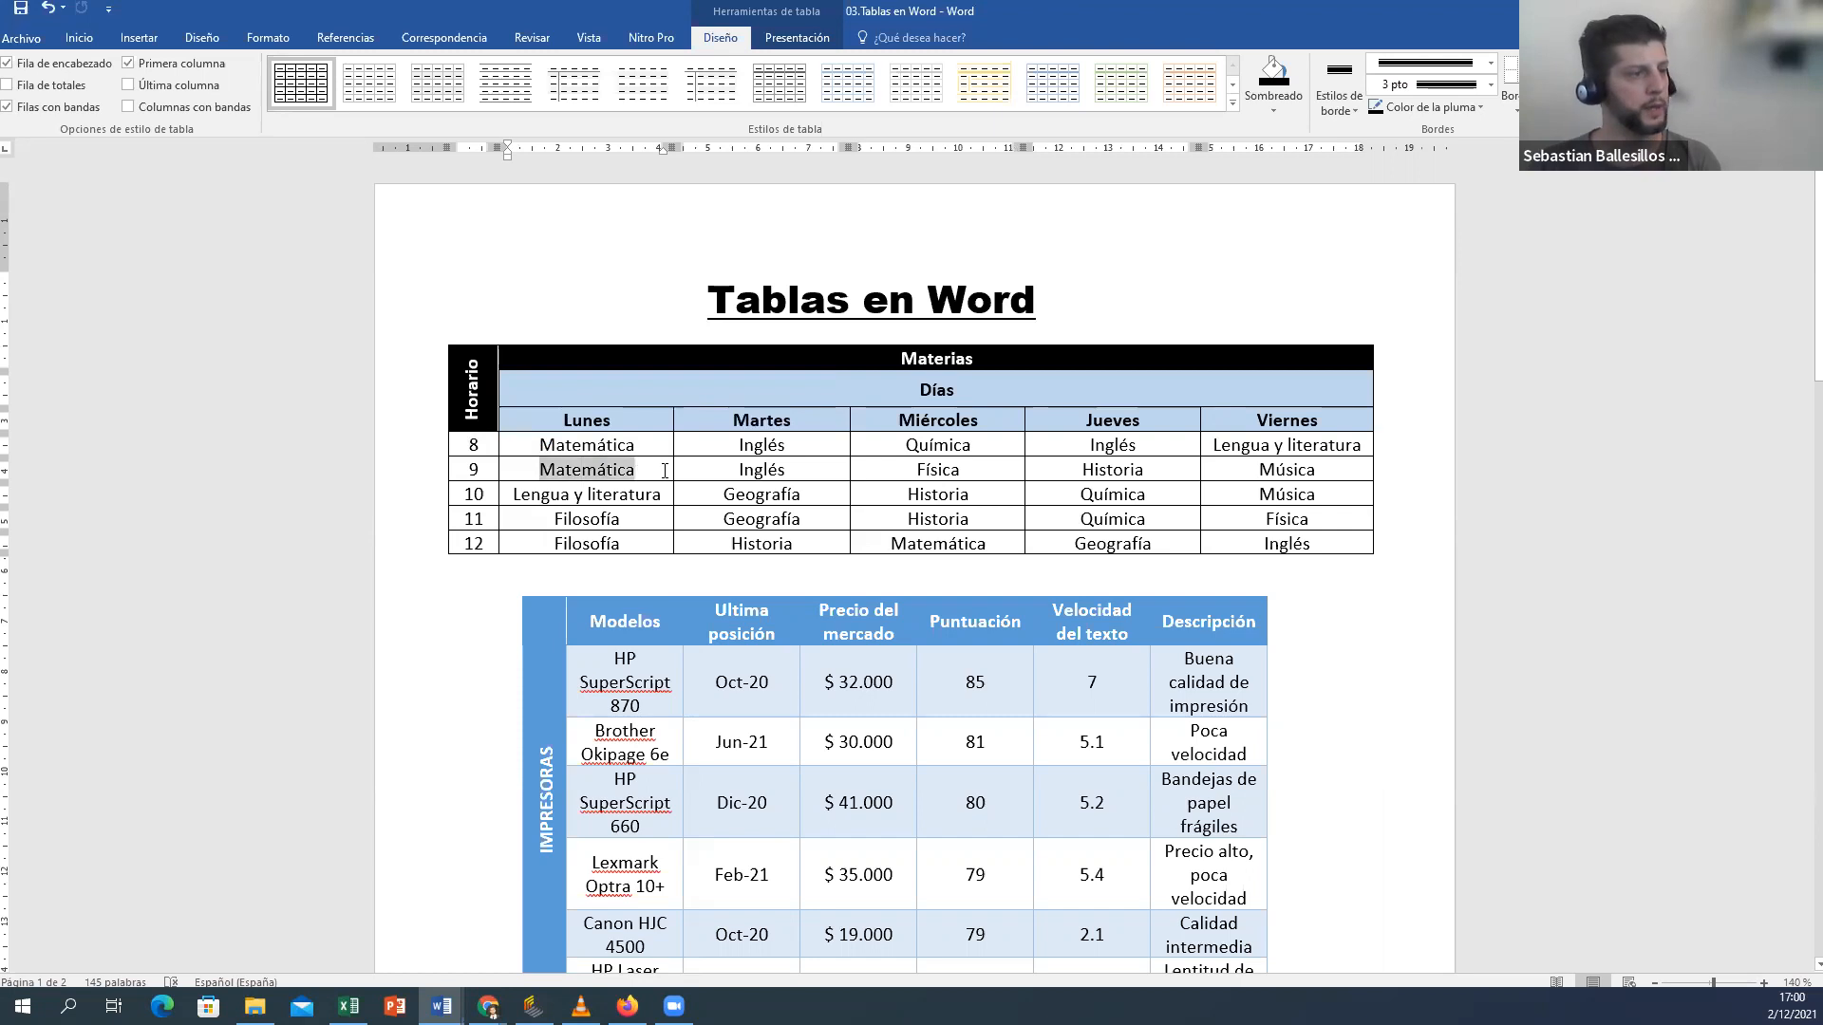
pyautogui.hotkey('ctrl', 'v')
# Step: Copy the "Matemática" cell from Wednesday at 12 and paste it over the Friday and Thursday entries at 10
pyautogui.moveTo(885, 548); pyautogui.dragTo(1011, 543)
pyautogui.hotkey('ctrl', 'c')
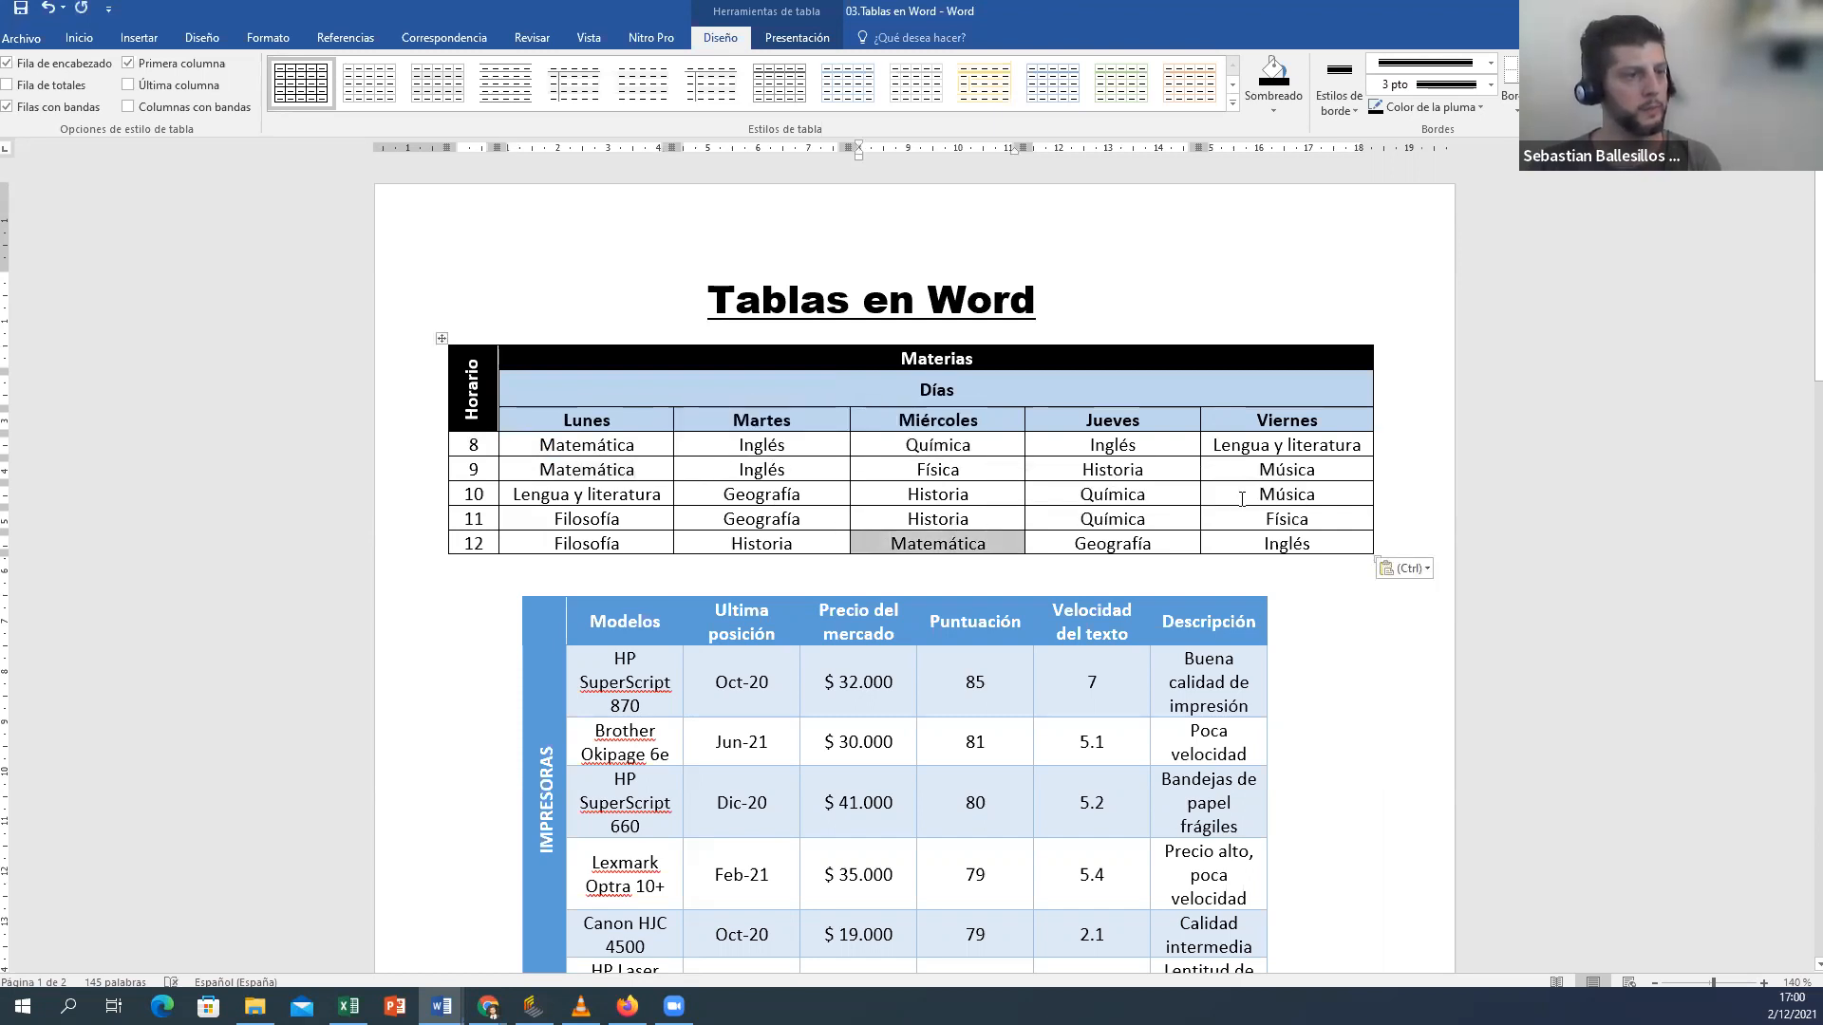
pyautogui.moveTo(1255, 494); pyautogui.dragTo(1318, 495)
pyautogui.hotkey('ctrl', 'v')
pyautogui.moveTo(1059, 501); pyautogui.dragTo(1142, 497)
pyautogui.hotkey('ctrl', 'v')
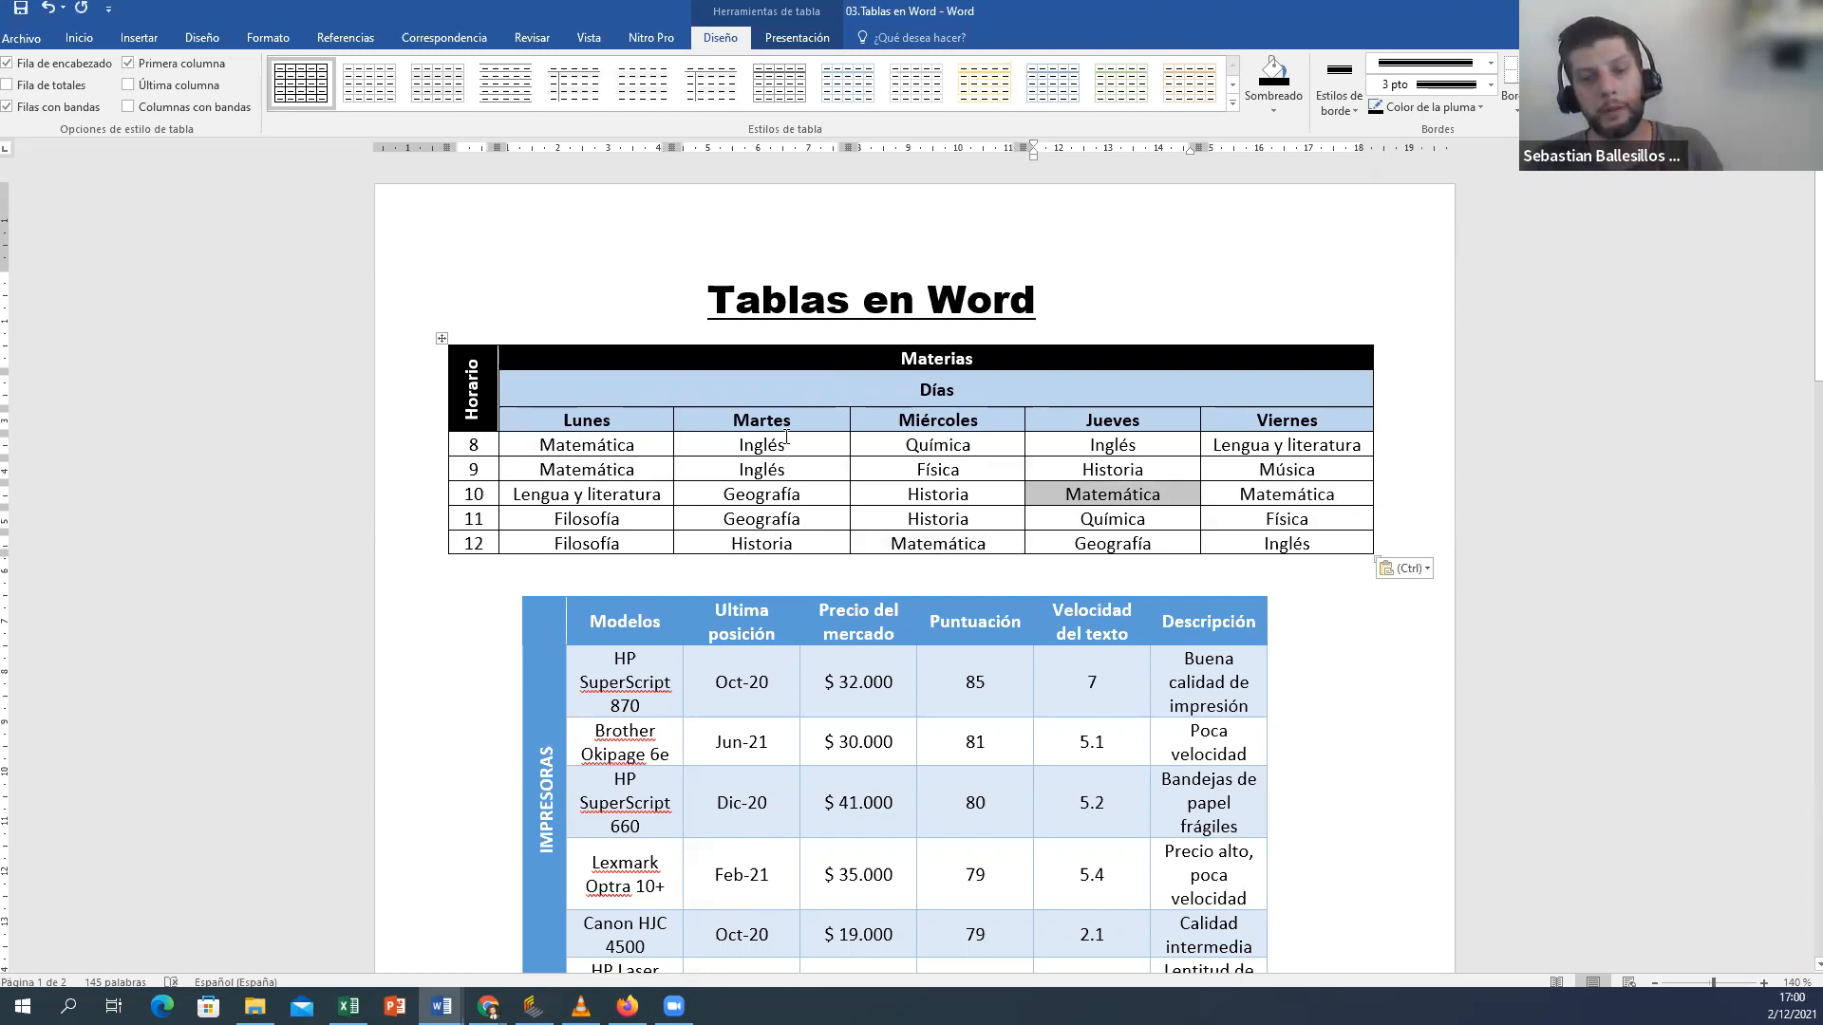
# Step: Copy the E, F, T, E, D cells of the letter table and paste them across rows 2 to 19, through column 20
pyautogui.scroll(-10, 792, 415)
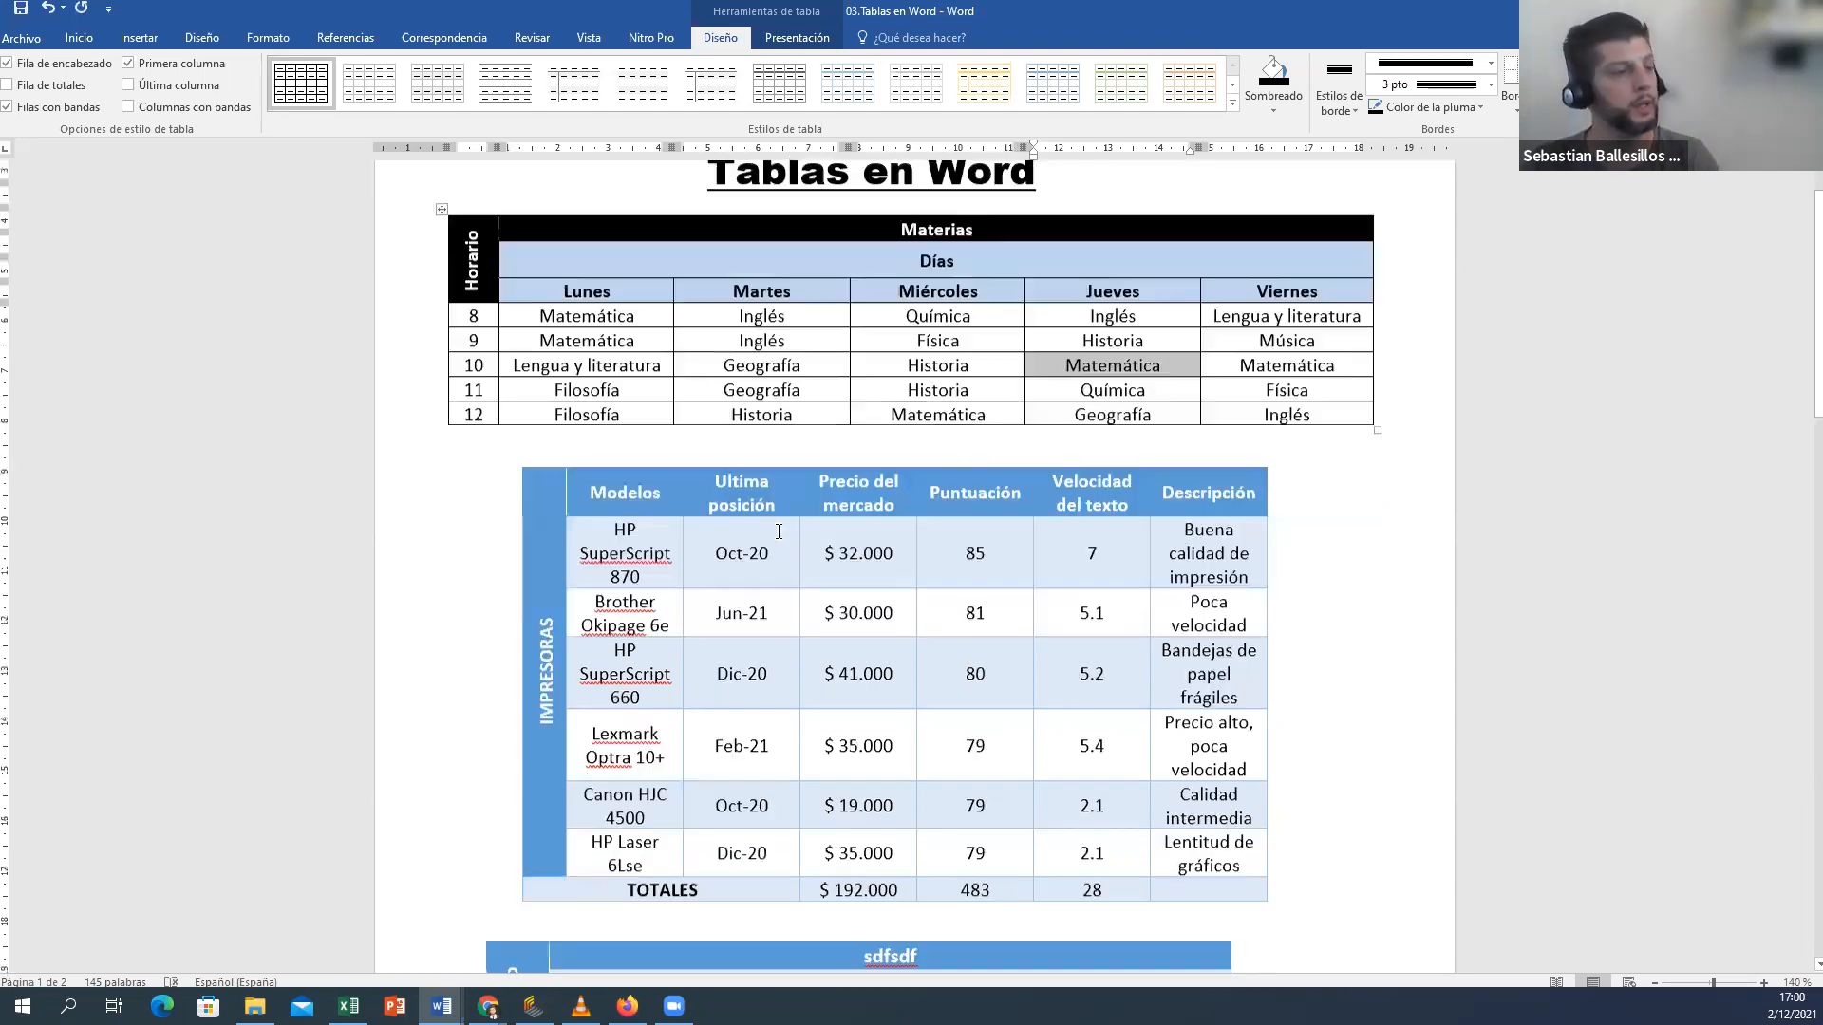
pyautogui.scroll(-5, 619, 600)
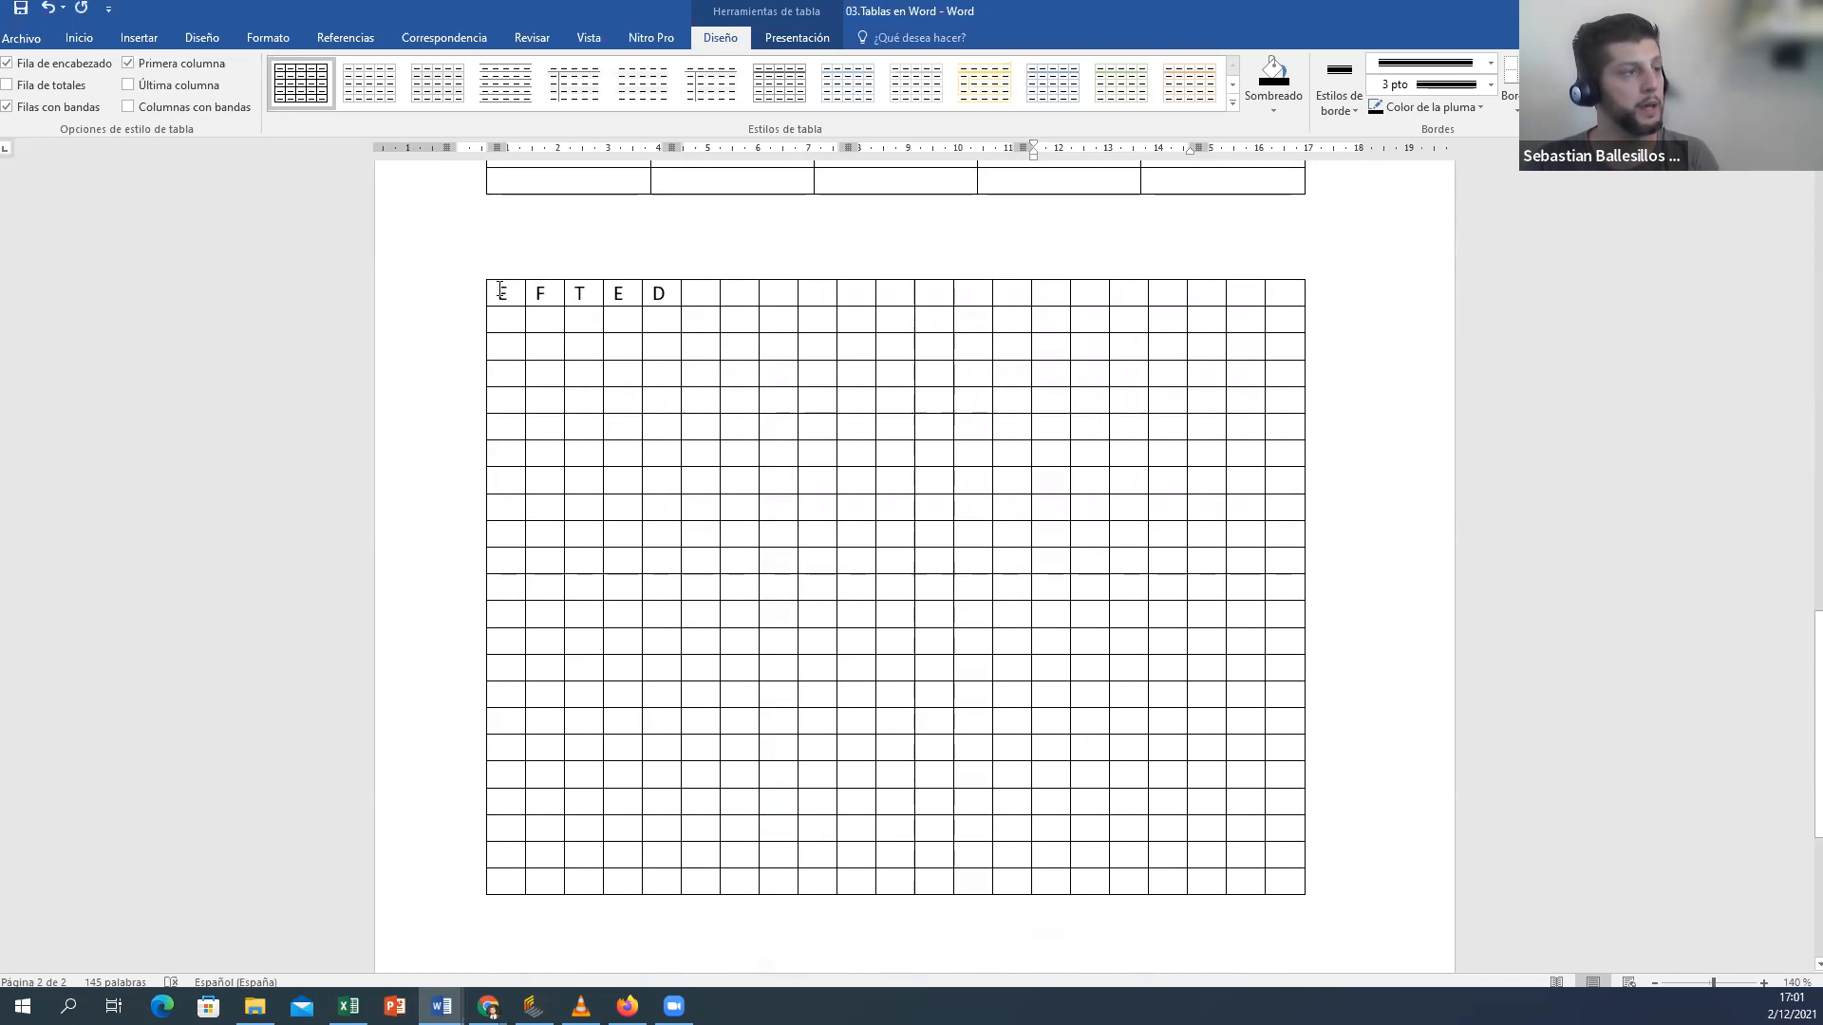
pyautogui.moveTo(500, 290); pyautogui.dragTo(660, 292)
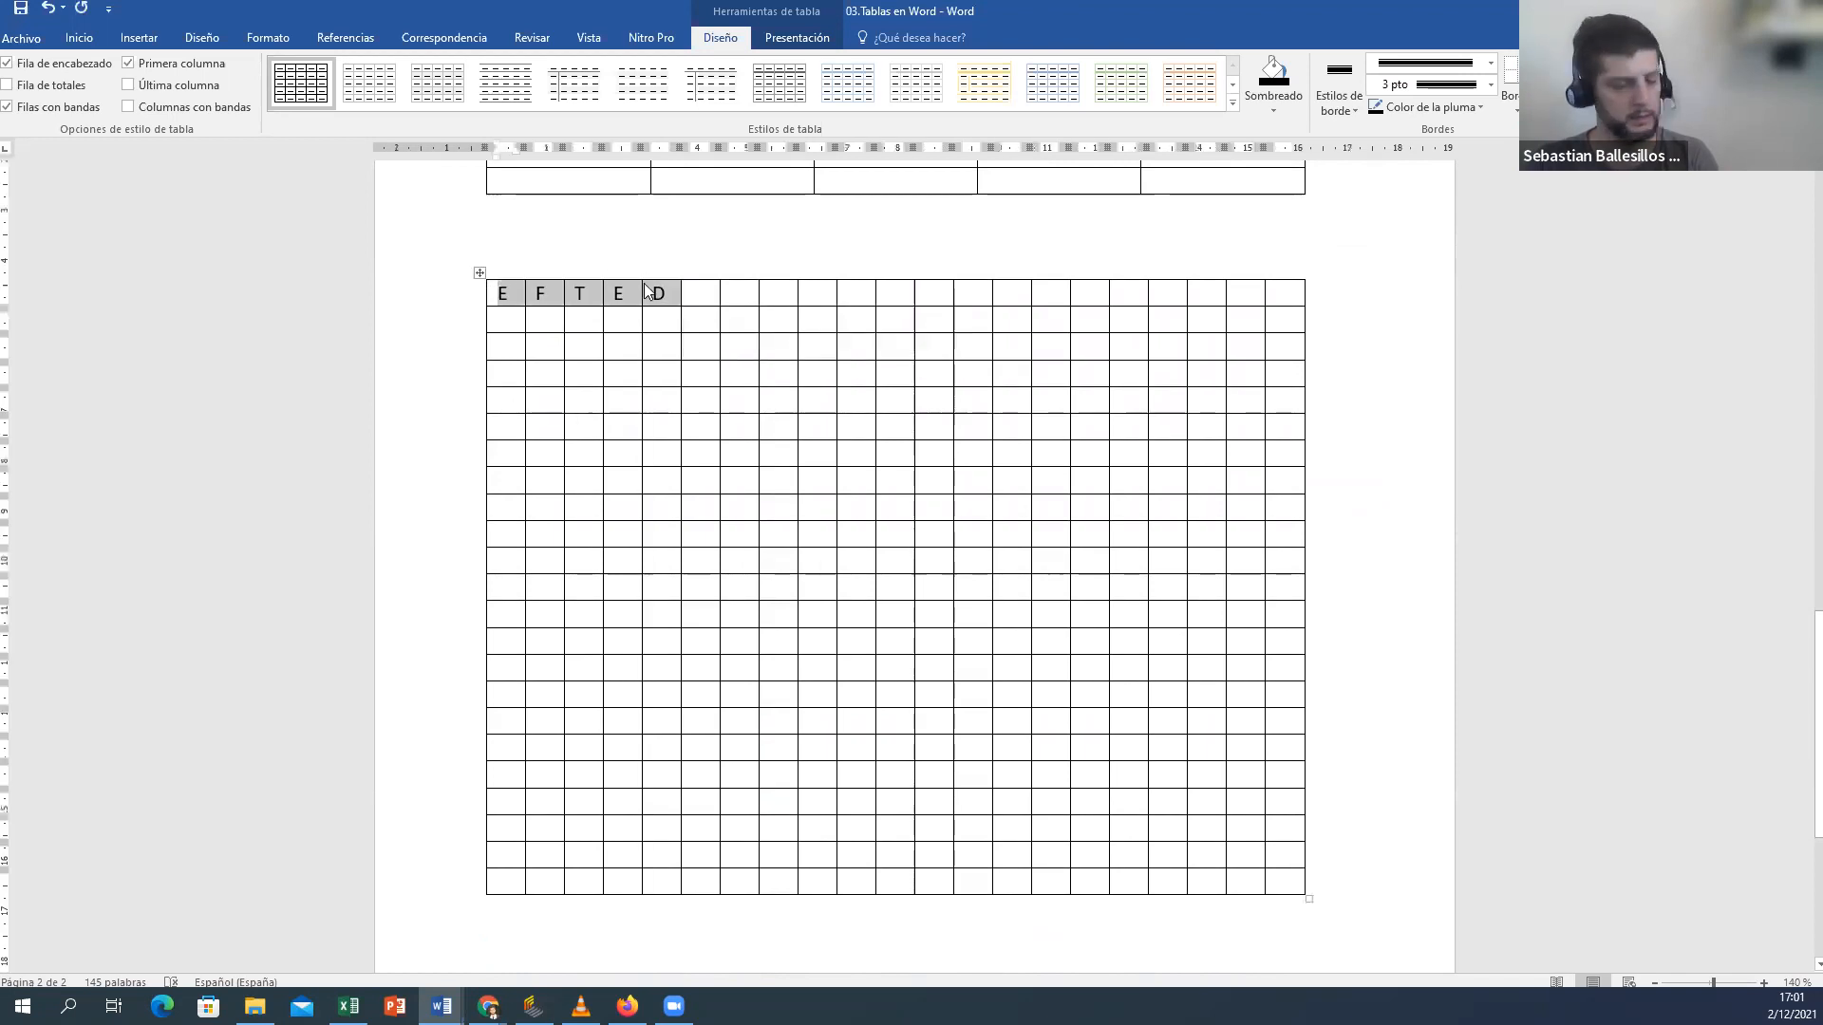
pyautogui.moveTo(503, 323); pyautogui.dragTo(1254, 769)
pyautogui.write('E\tF\tT\tE\tD\tE\tF\tT\tE\tD\tE\tF\tT\tE\tD\tE\tF\tT\tE\tD E\tF\tT\tE\tD\tE\tF\tT\tE\tD\tE\tF\tT\tE\tD\tE\tF\tT\tE\tD E\tF\tT\tE\tD\tE\tF\tT\tE\tD\tE\tF\tT\tE\tD\tE\tF\tT\tE\tD E\tF\tT\tE\tD\tE\tF\tT\tE\tD\tE\tF\tT\tE\tD\tE\tF\tT\tE\tD E\tF\tT\tE\tD\tE\tF\tT\tE\tD\tE\tF\tT\tE\tD\tE\tF\tT\tE\tD E\tF\tT\tE\tD\tE\tF\tT\tE\tD\tE\tF\tT\tE\tD\tE\tF\tT\tE\tD E\tF\tT\tE\tD\tE\tF\tT\tE\tD\tE\tF\tT\tE\tD\tE\tF\tT\tE\tD E\tF\tT\tE\tD\tE\tF\tT\tE\tD\tE\tF\tT\tE\tD\tE\tF\tT\tE\tD E\tF\tT\tE\tD\tE\tF\tT\tE\tD\tE\tF\tT\tE\tD\tE\tF\tT\tE\tD E\tF\tT\tE\tD\tE\tF\tT\tE\tD\tE\tF\tT\tE\tD\tE\tF\tT\tE\tD E\tF\tT\tE\tD\tE\tF\tT\tE\tD\tE\tF\tT\tE\tD\tE\tF\tT\tE\tD E\tF\tT\tE\tD\tE\tF\tT\tE\tD\tE\tF\tT\tE\tD\tE\tF\tT\tE\tD E\tF\tT\tE\tD\tE\tF\tT\tE\tD\tE\tF\tT\tE\tD\tE\tF\tT\tE\tD E\tF\tT\tE\tD\tE\tF\tT\tE\tD\tE\tF\tT\tE\tD\tE\tF\tT\tE\tD E\tF\tT\tE\tD\tE\tF\tT\tE\tD\tE\tF\tT\tE\tD\tE\tF\tT\tE\tD E\tF\tT\tE\tD\tE\tF\tT\tE\tD\tE\tF\tT\tE\tD\tE\tF\tT\tE\tD E\tF\tT\tE\tD\tE\tF\tT\tE\tD\tE\tF\tT\tE\tD\tE\tF\tT\tE\tD E\tF\tT\tE\tD\tE\tF\tT\tE\tD\tE\tF\tT\tE\tD\tE\tF\tT\tE\tD')
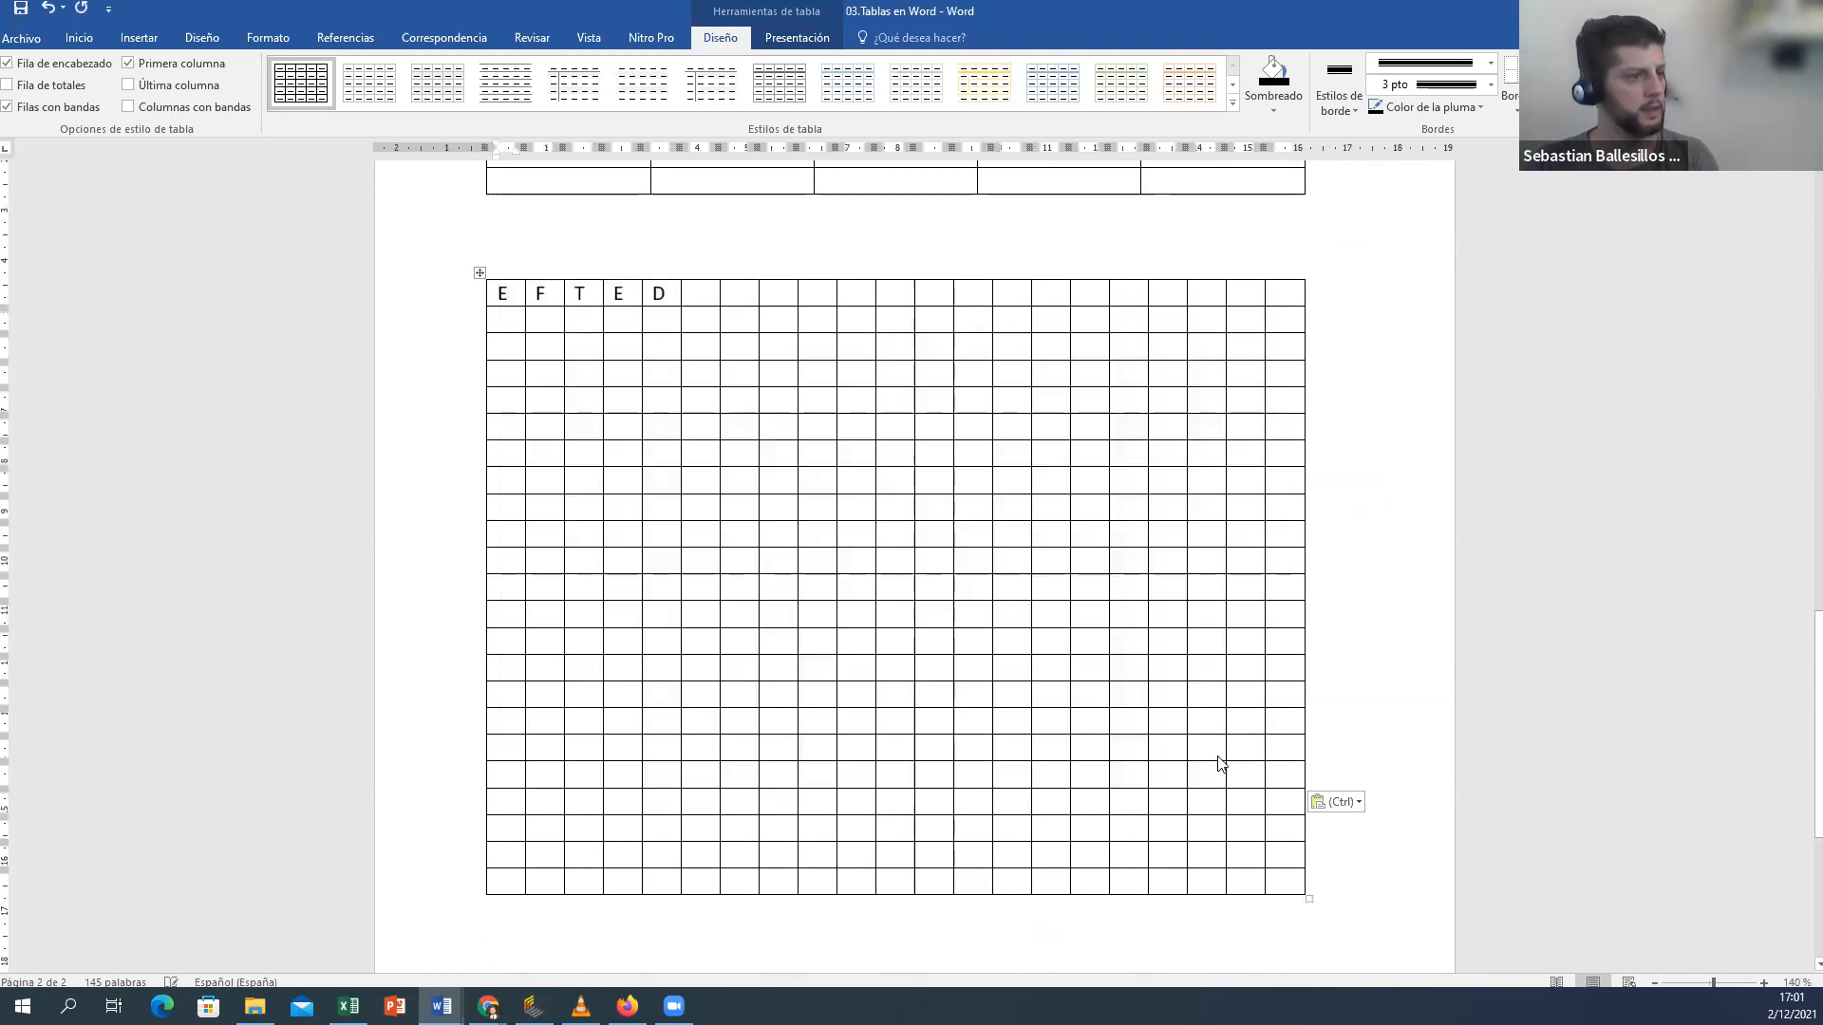
# Step: Paste the copied letters into columns 6 to 21 of the first six rows and throughout rows 7 to 23
pyautogui.moveTo(698, 292); pyautogui.dragTo(1297, 425)
pyautogui.hotkey('ctrl', 'v')
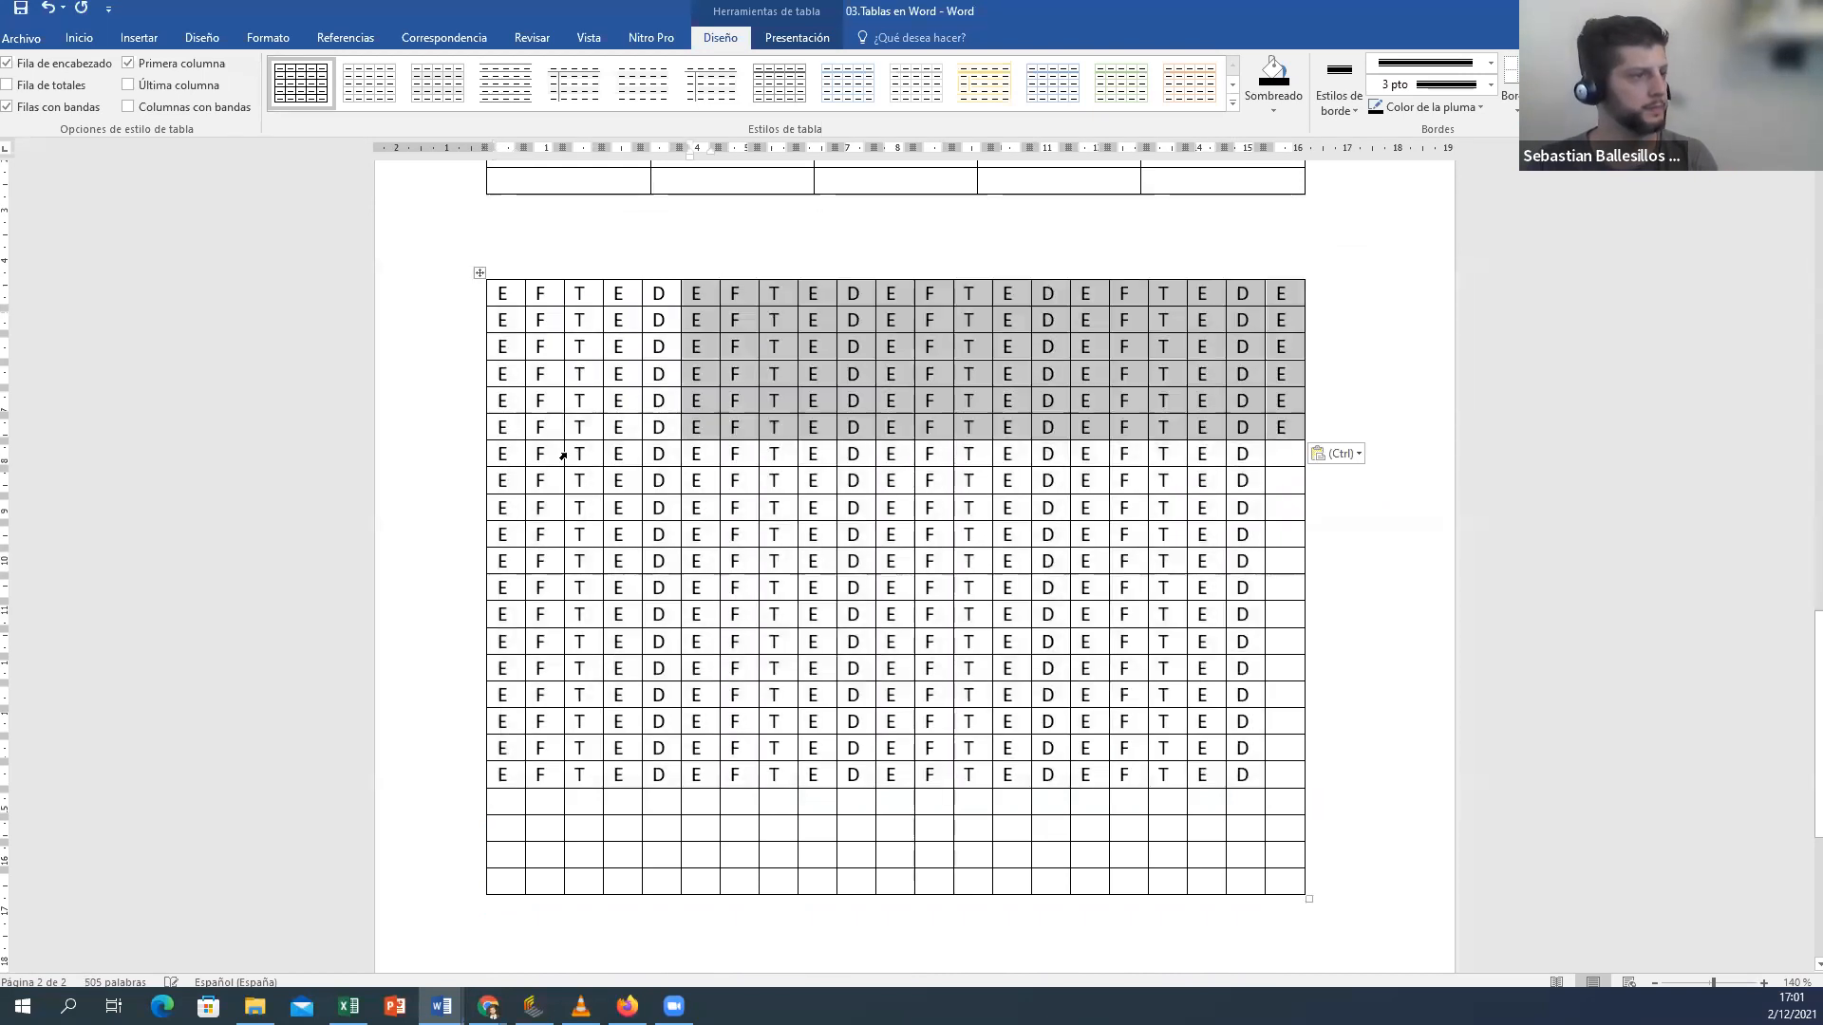
pyautogui.moveTo(504, 454); pyautogui.dragTo(1297, 847)
pyautogui.hotkey('ctrl', 'v')
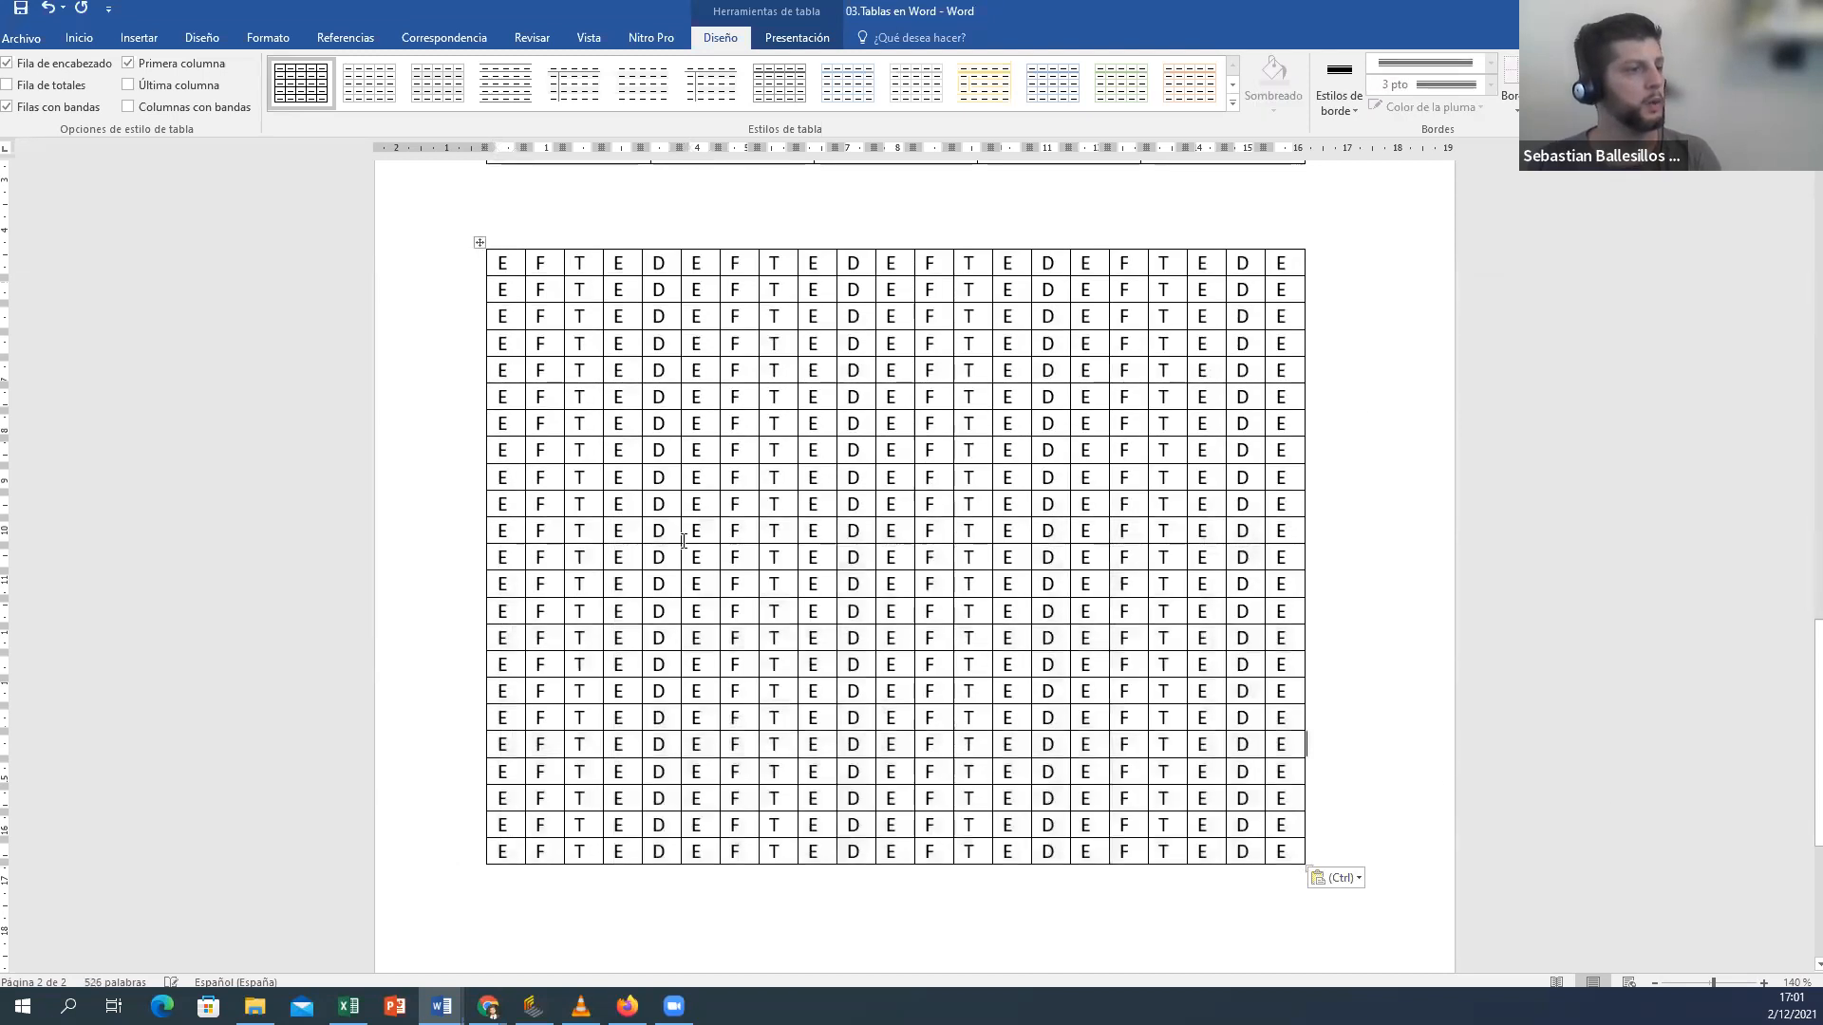
# Step: AutoFit the whole letter table to its contents with centred cell alignment, and set it to fixed column width
pyautogui.click(478, 242)
pyautogui.click(786, 38)
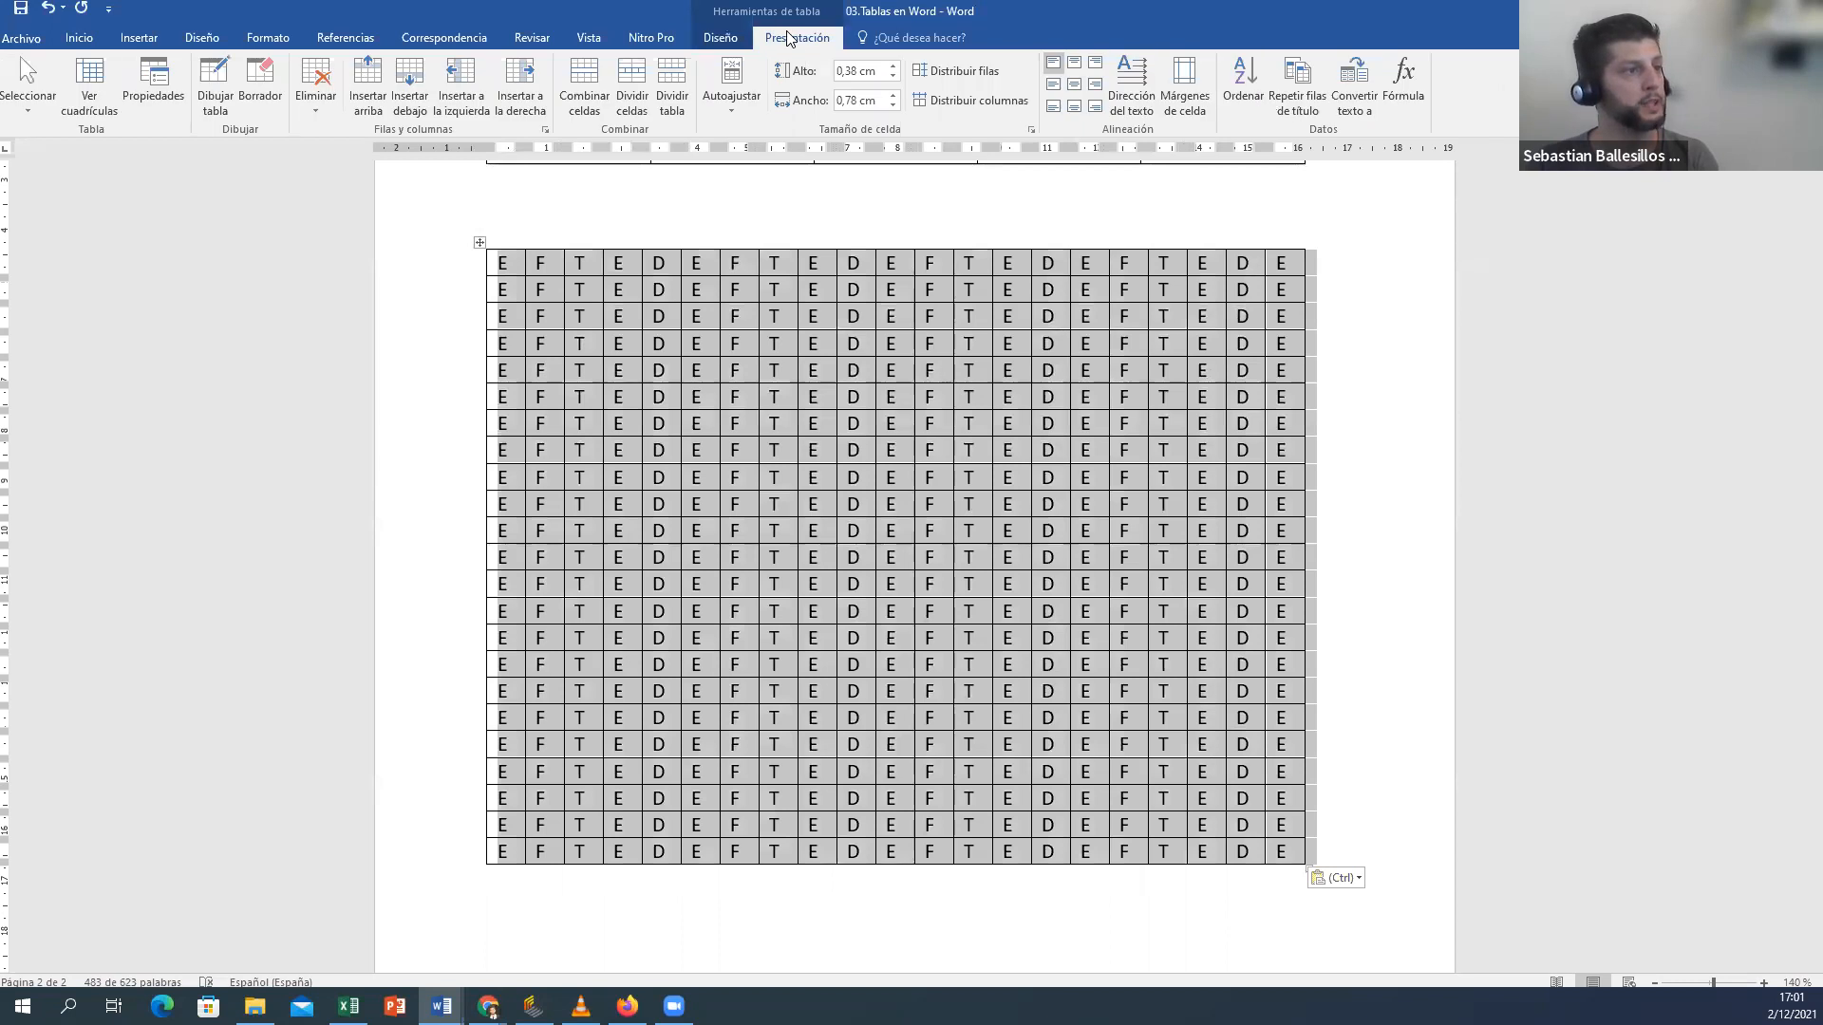
pyautogui.click(732, 103)
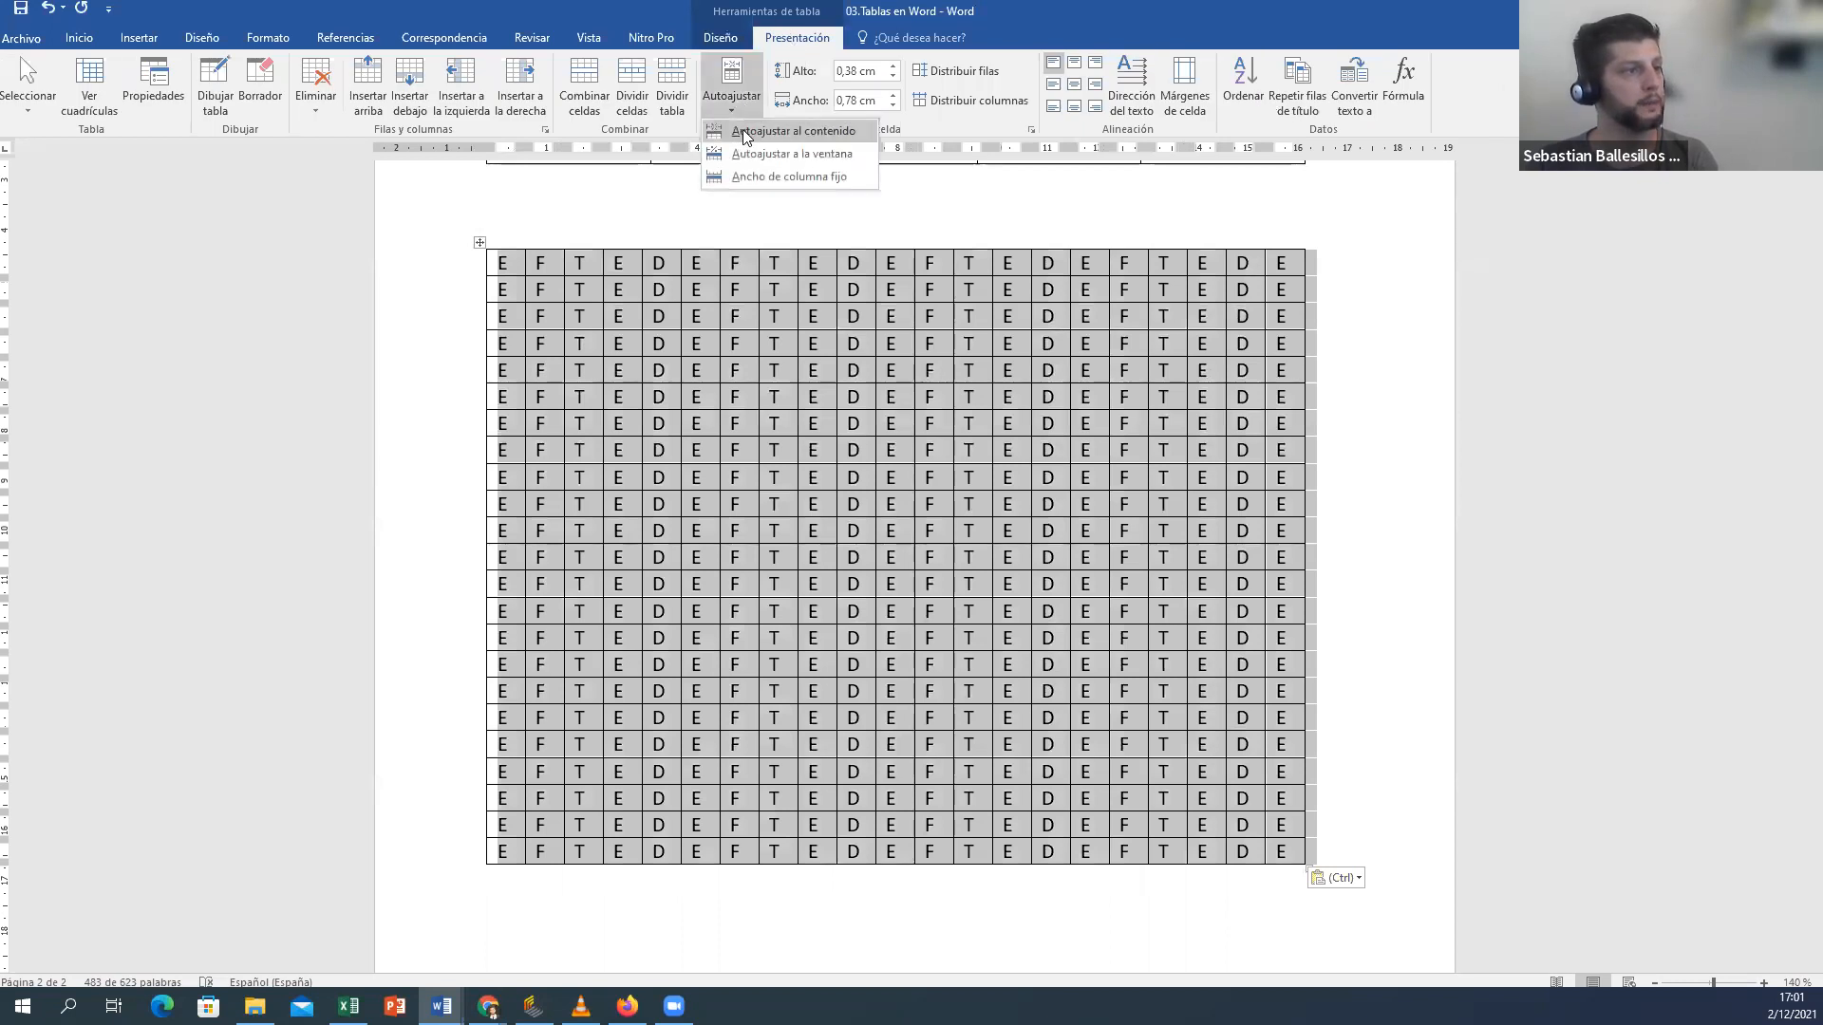
pyautogui.click(744, 133)
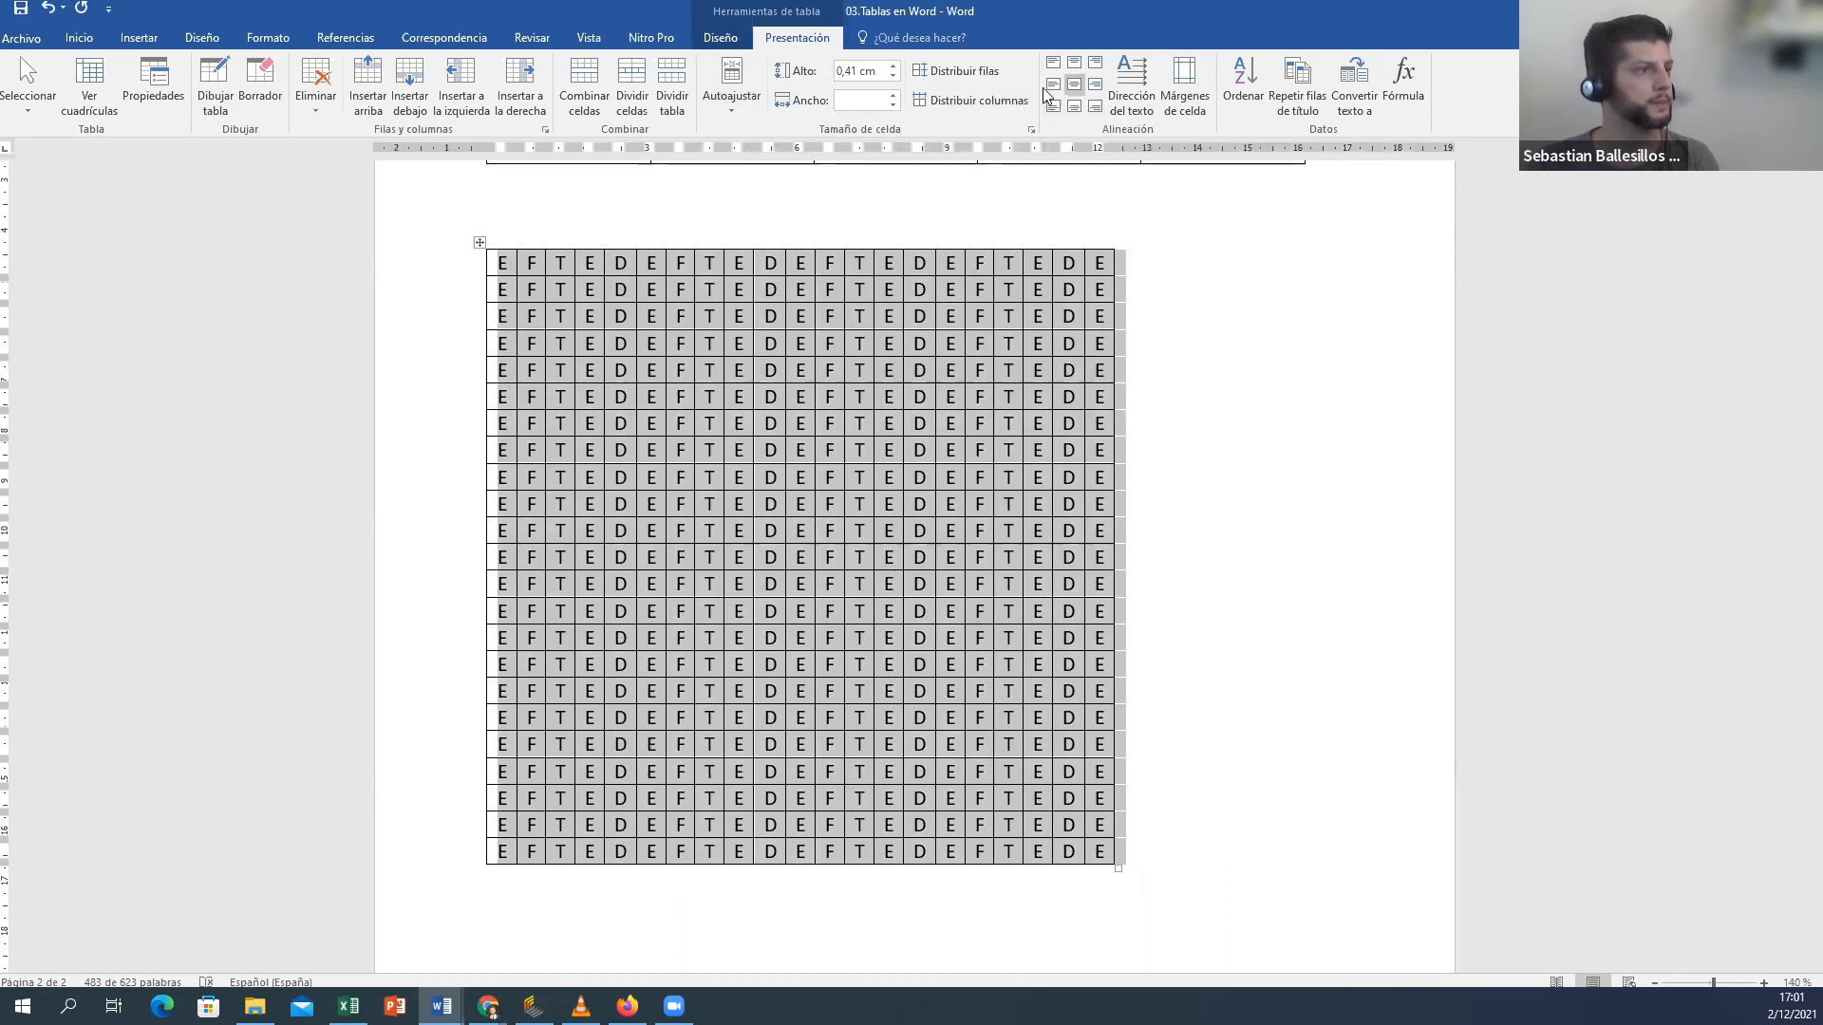
pyautogui.click(731, 88)
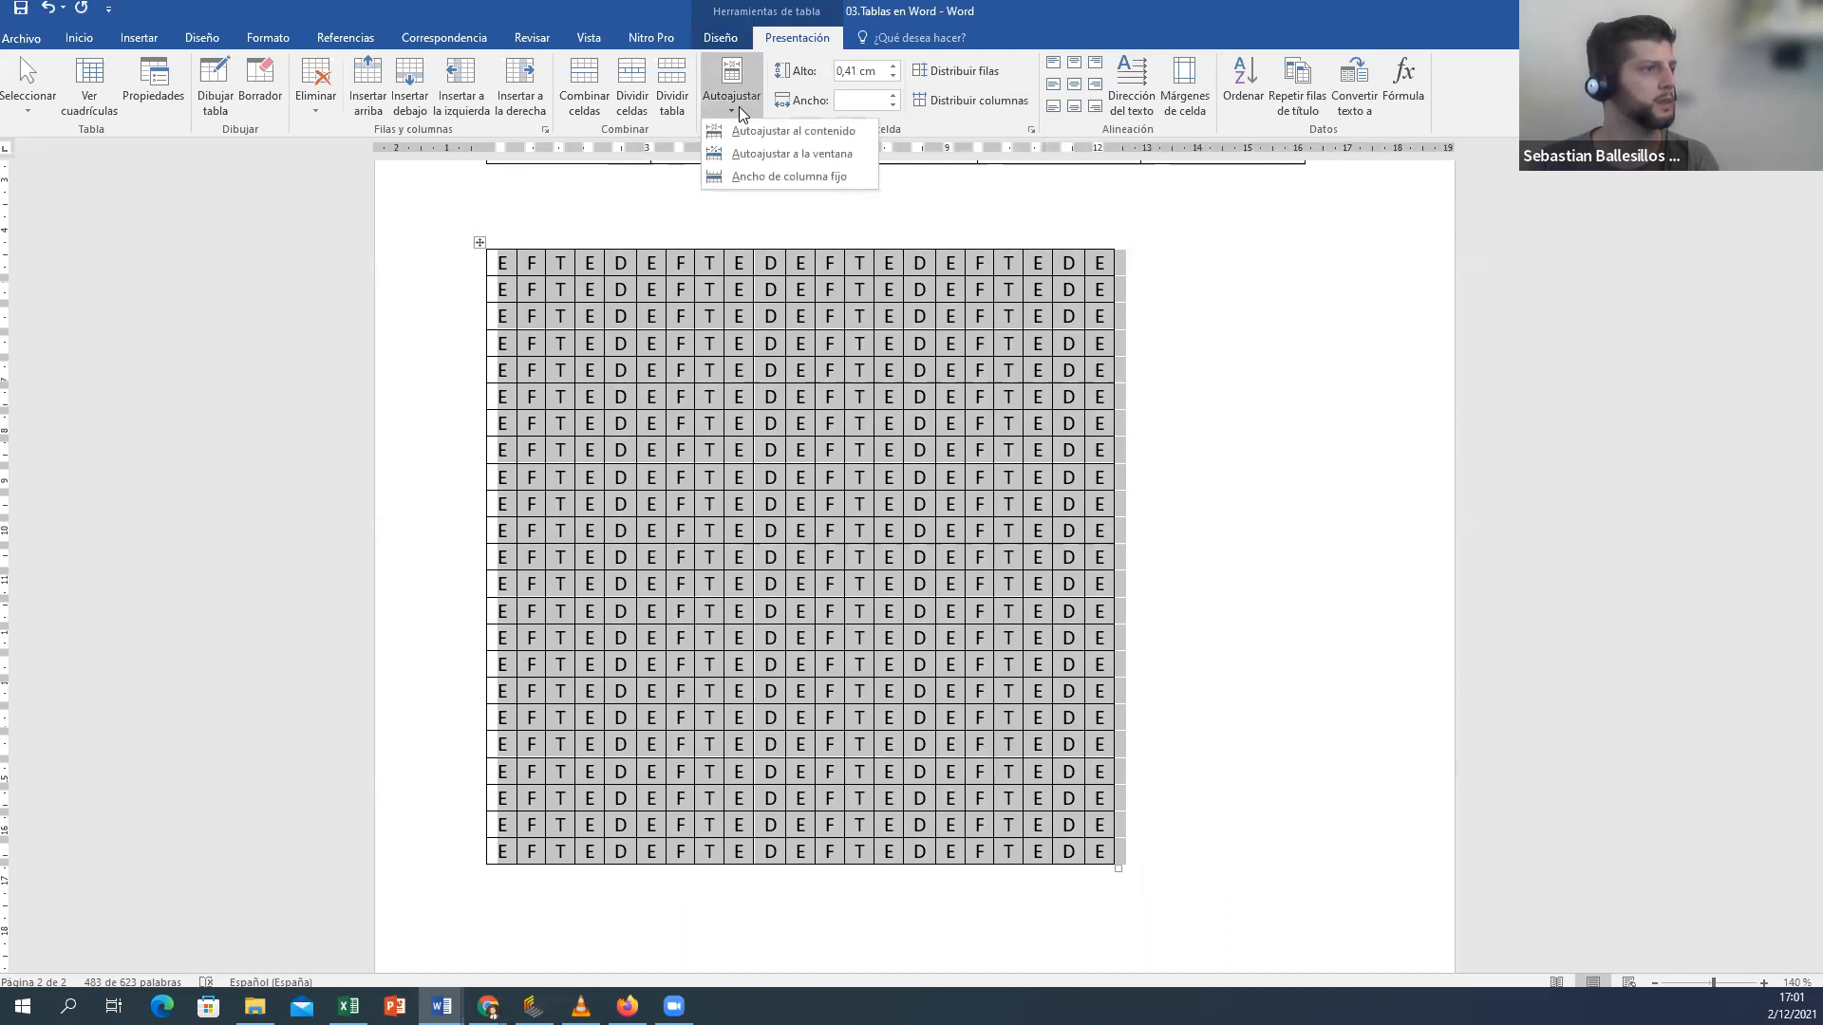
pyautogui.click(770, 177)
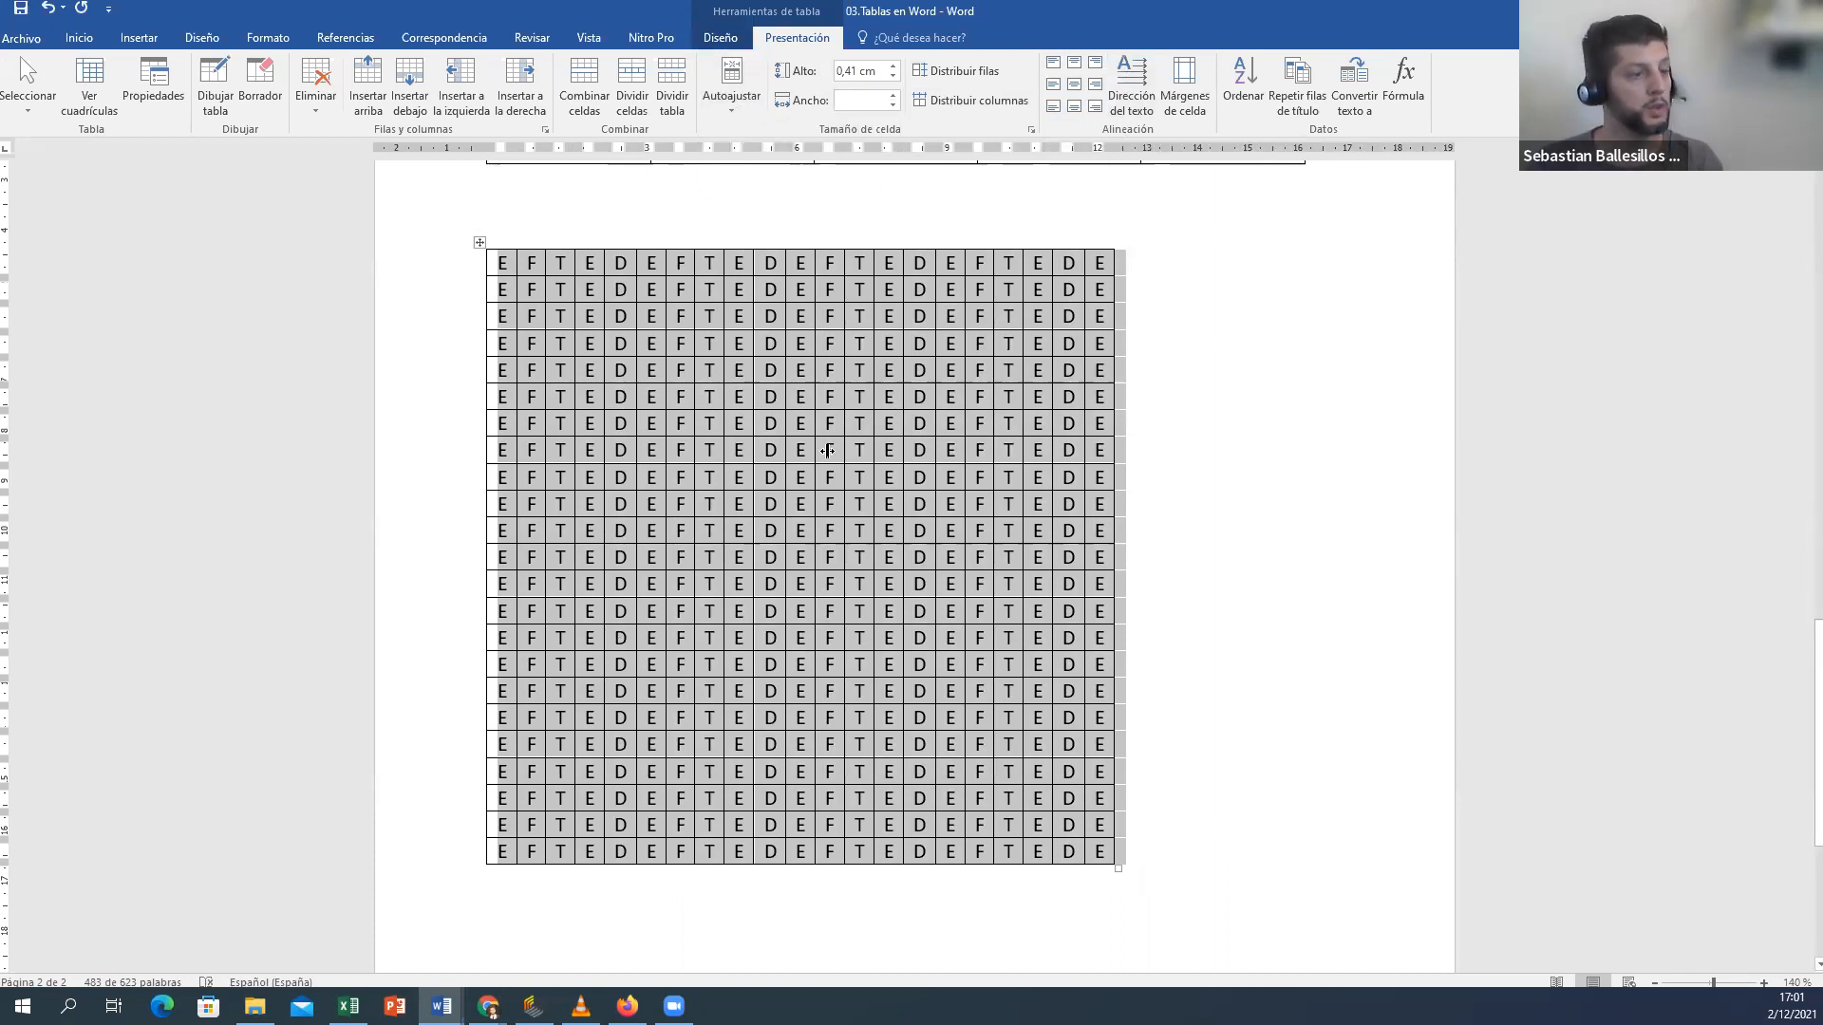
# Step: Undo the last trial edit and clear the letters from columns 10 to 15 of rows 15 to 19
pyautogui.moveTo(883, 651); pyautogui.dragTo(880, 701)
pyautogui.hotkey('ctrl', 'z')
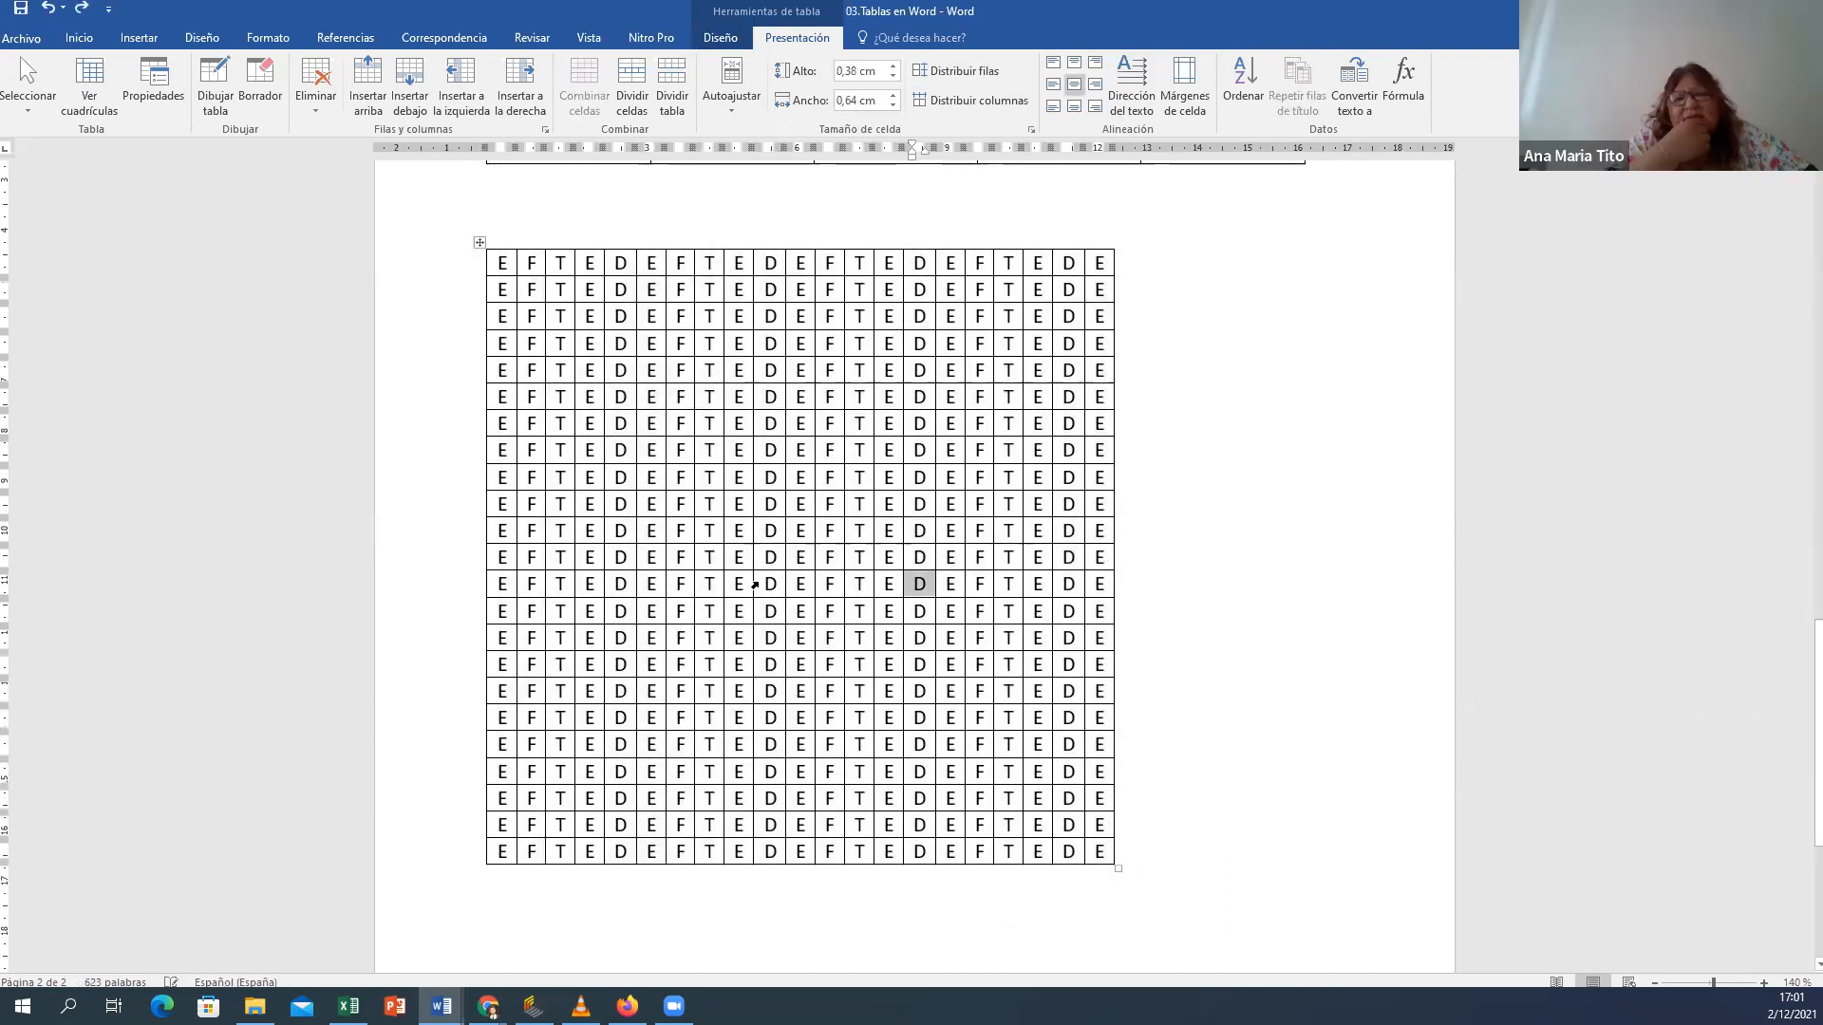
pyautogui.doubleClick(770, 586)
pyautogui.moveTo(769, 639); pyautogui.dragTo(895, 746)
pyautogui.press('Delete')
pyautogui.click(1213, 649)
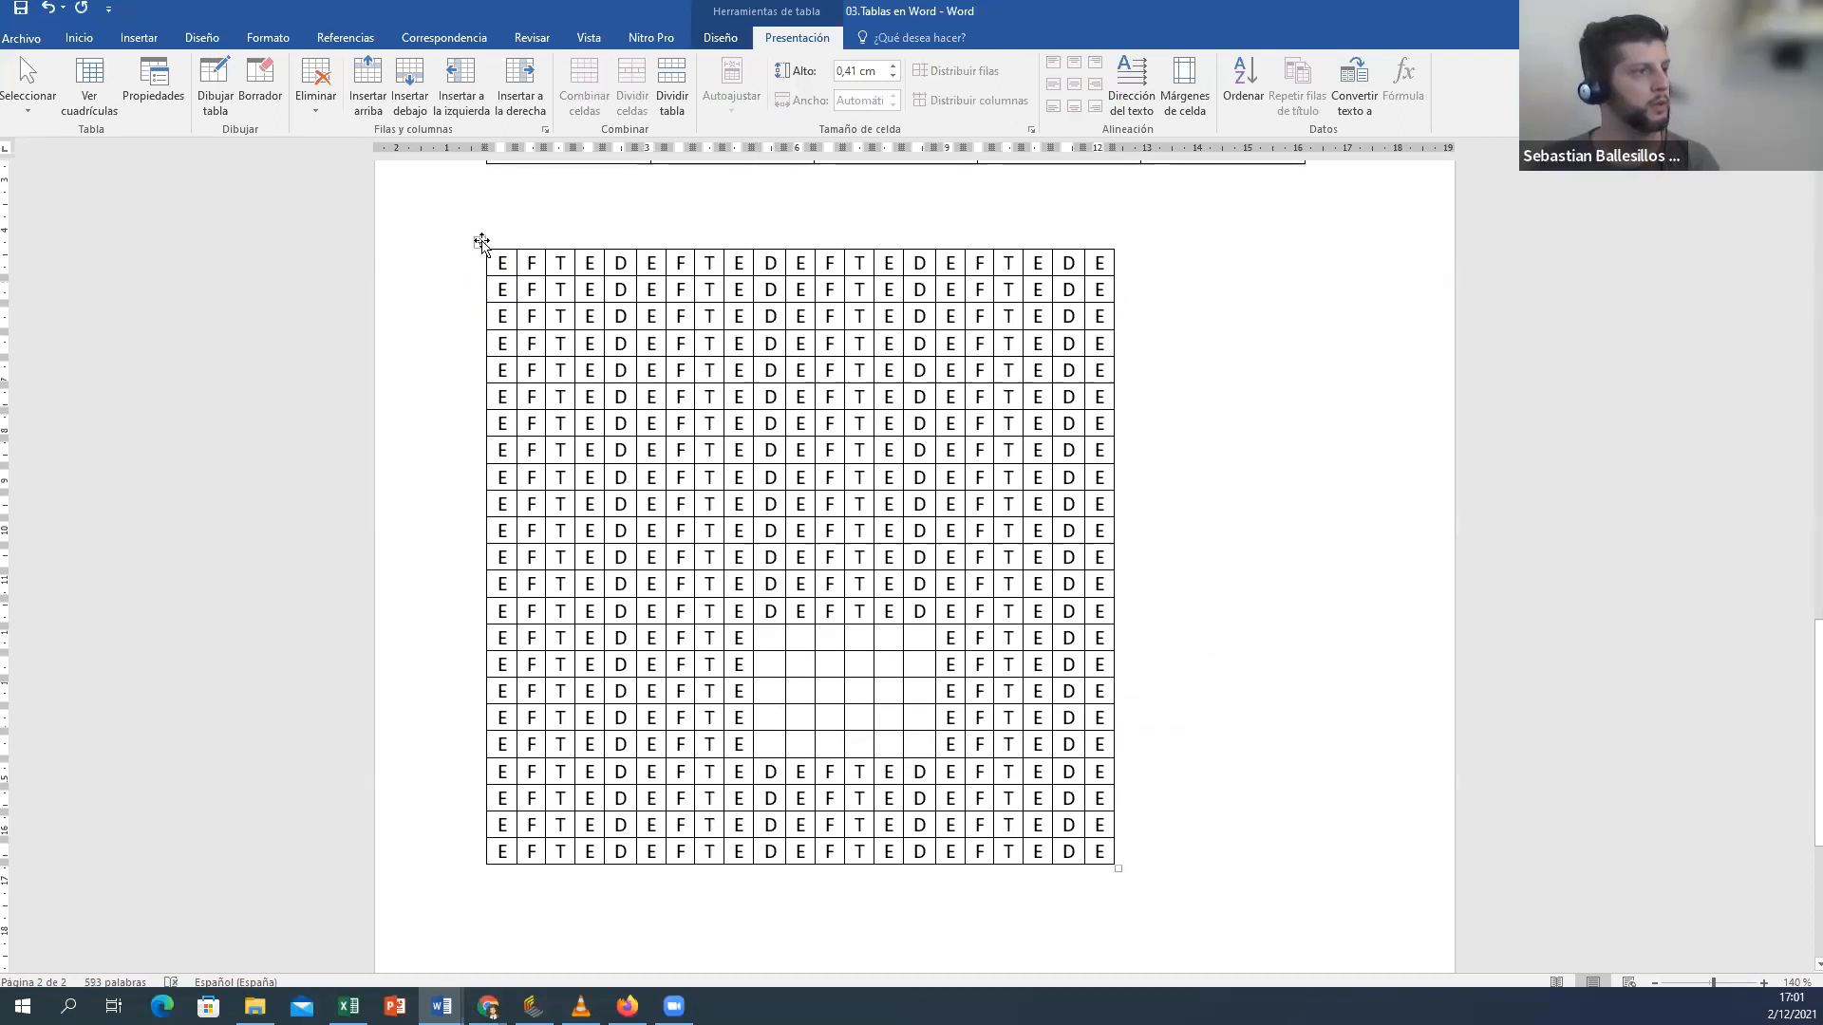
# Step: Remove all borders from the whole letter table and apply a 3 pt outside border
pyautogui.click(481, 243)
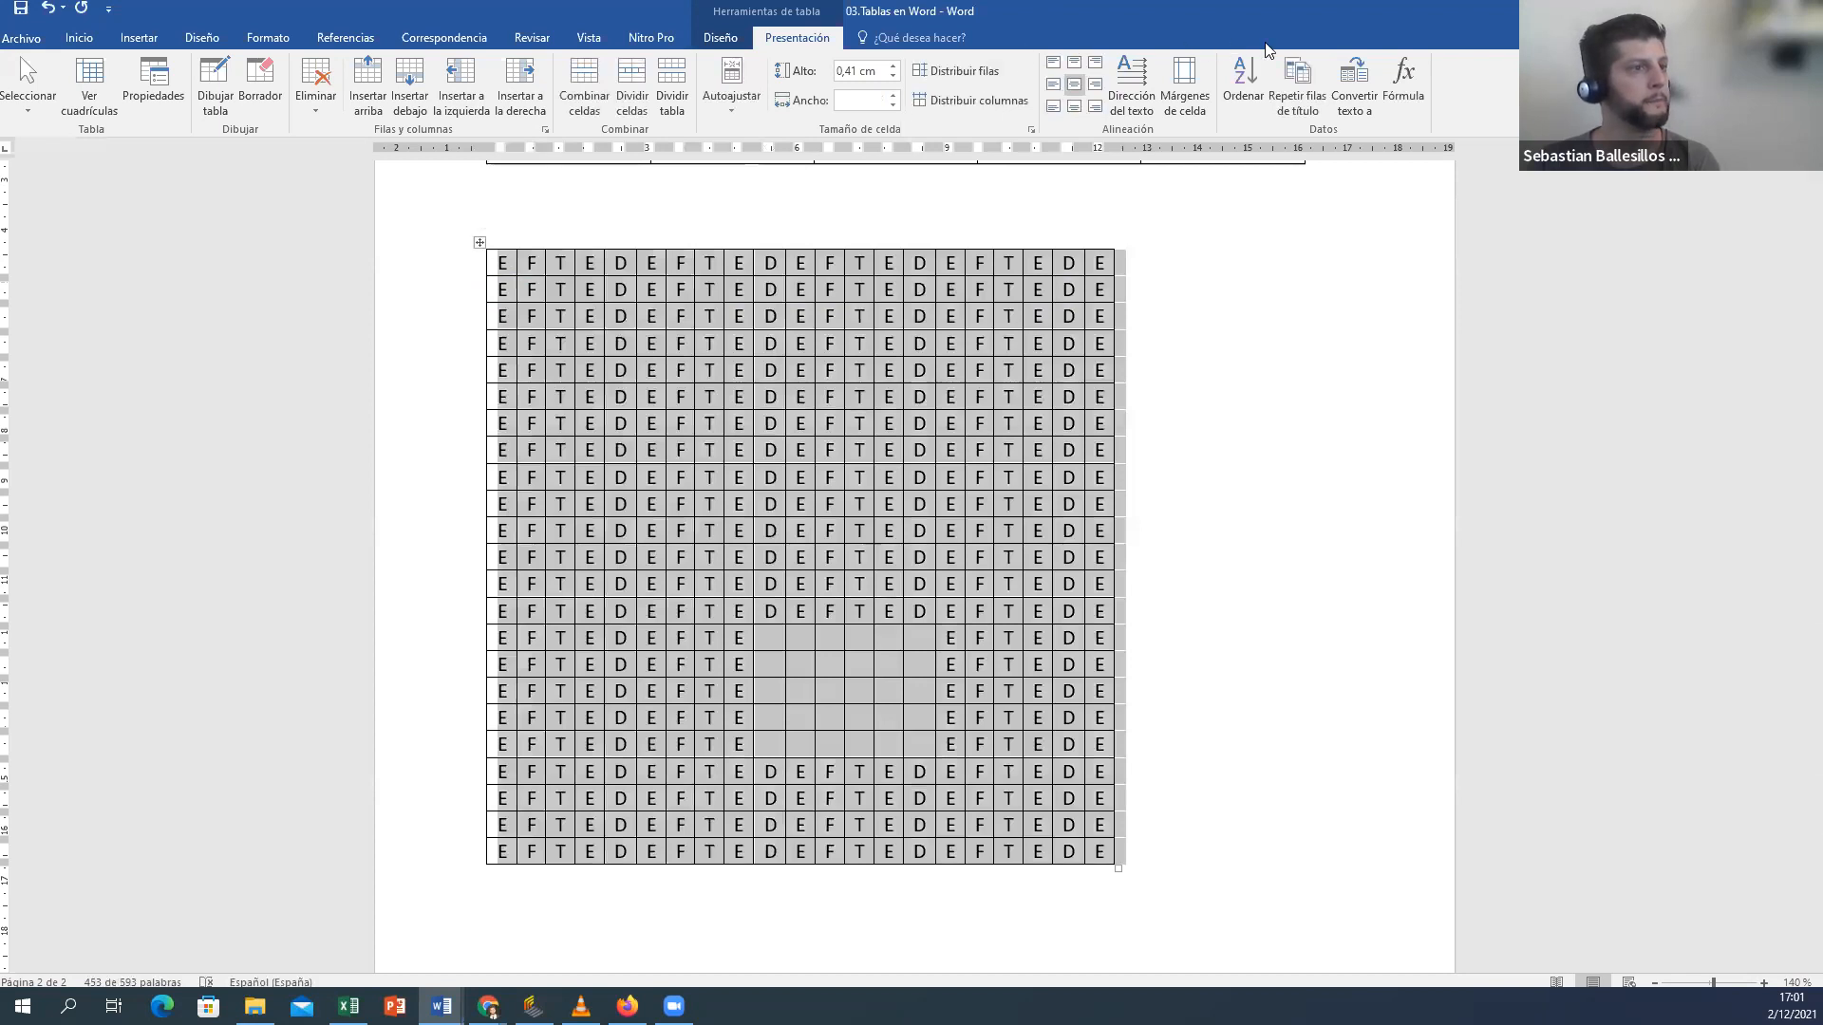
pyautogui.click(727, 42)
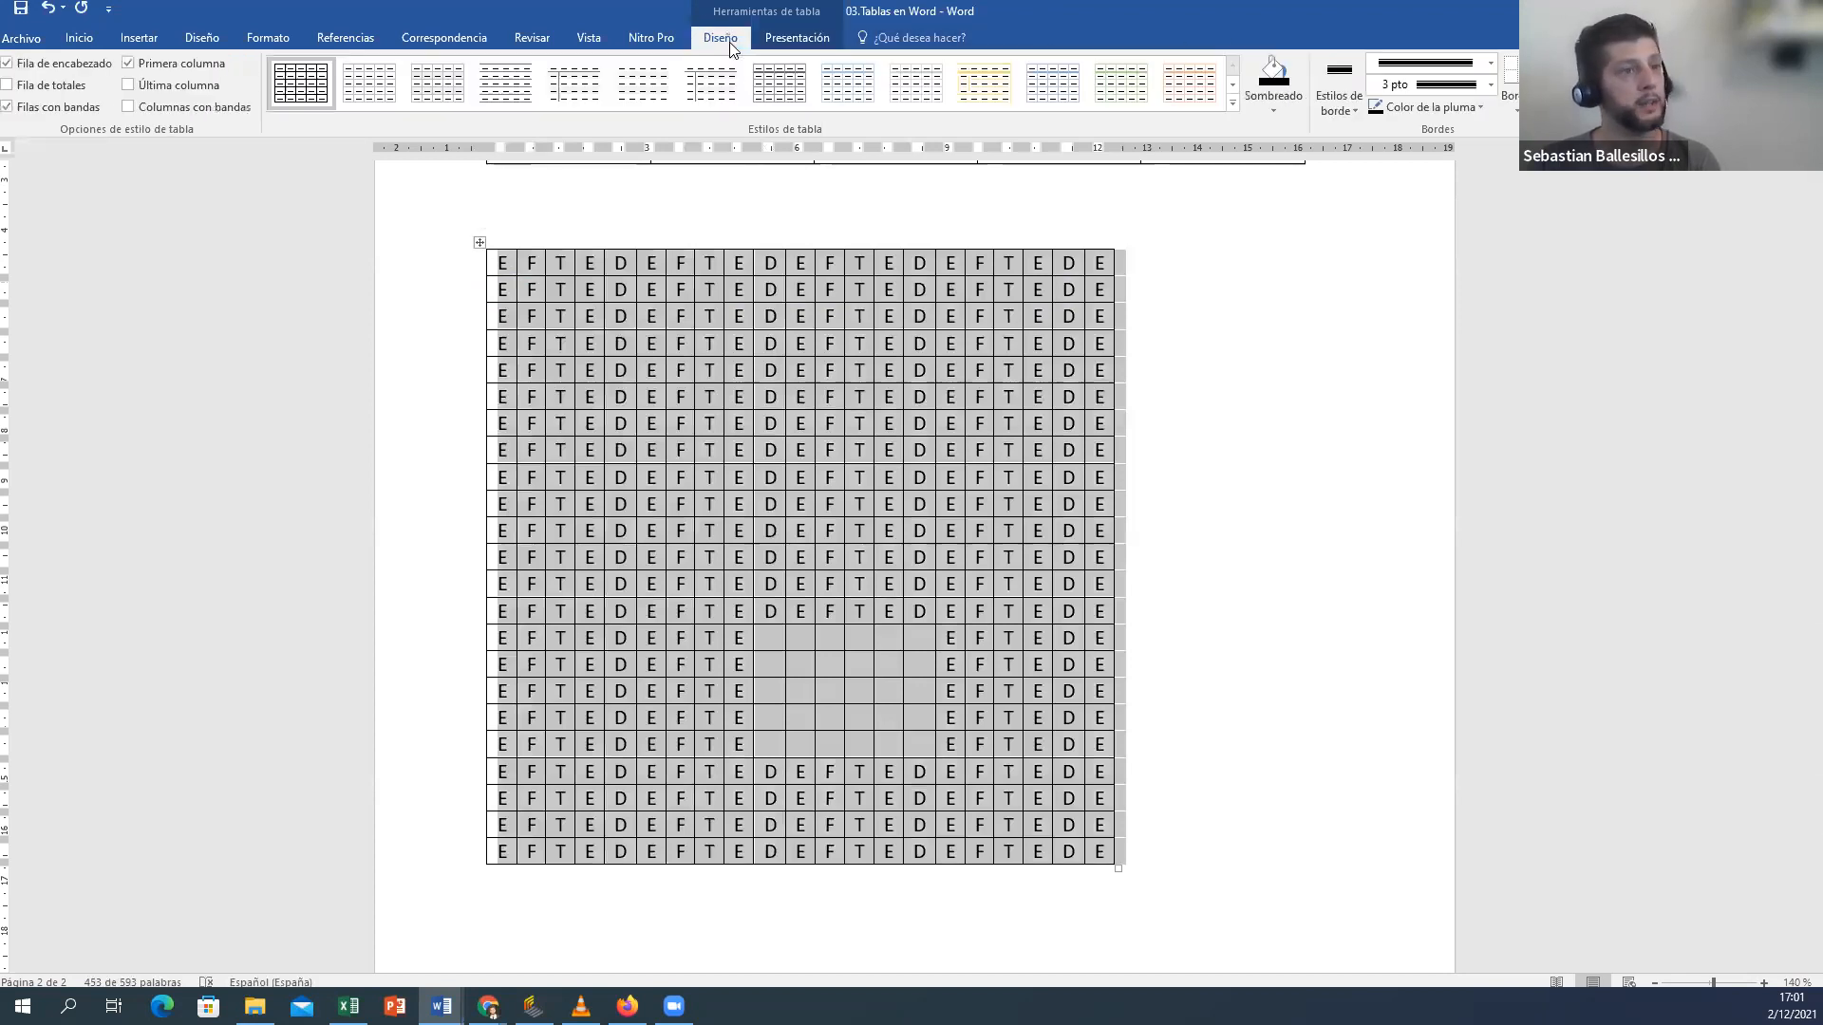
pyautogui.click(1513, 116)
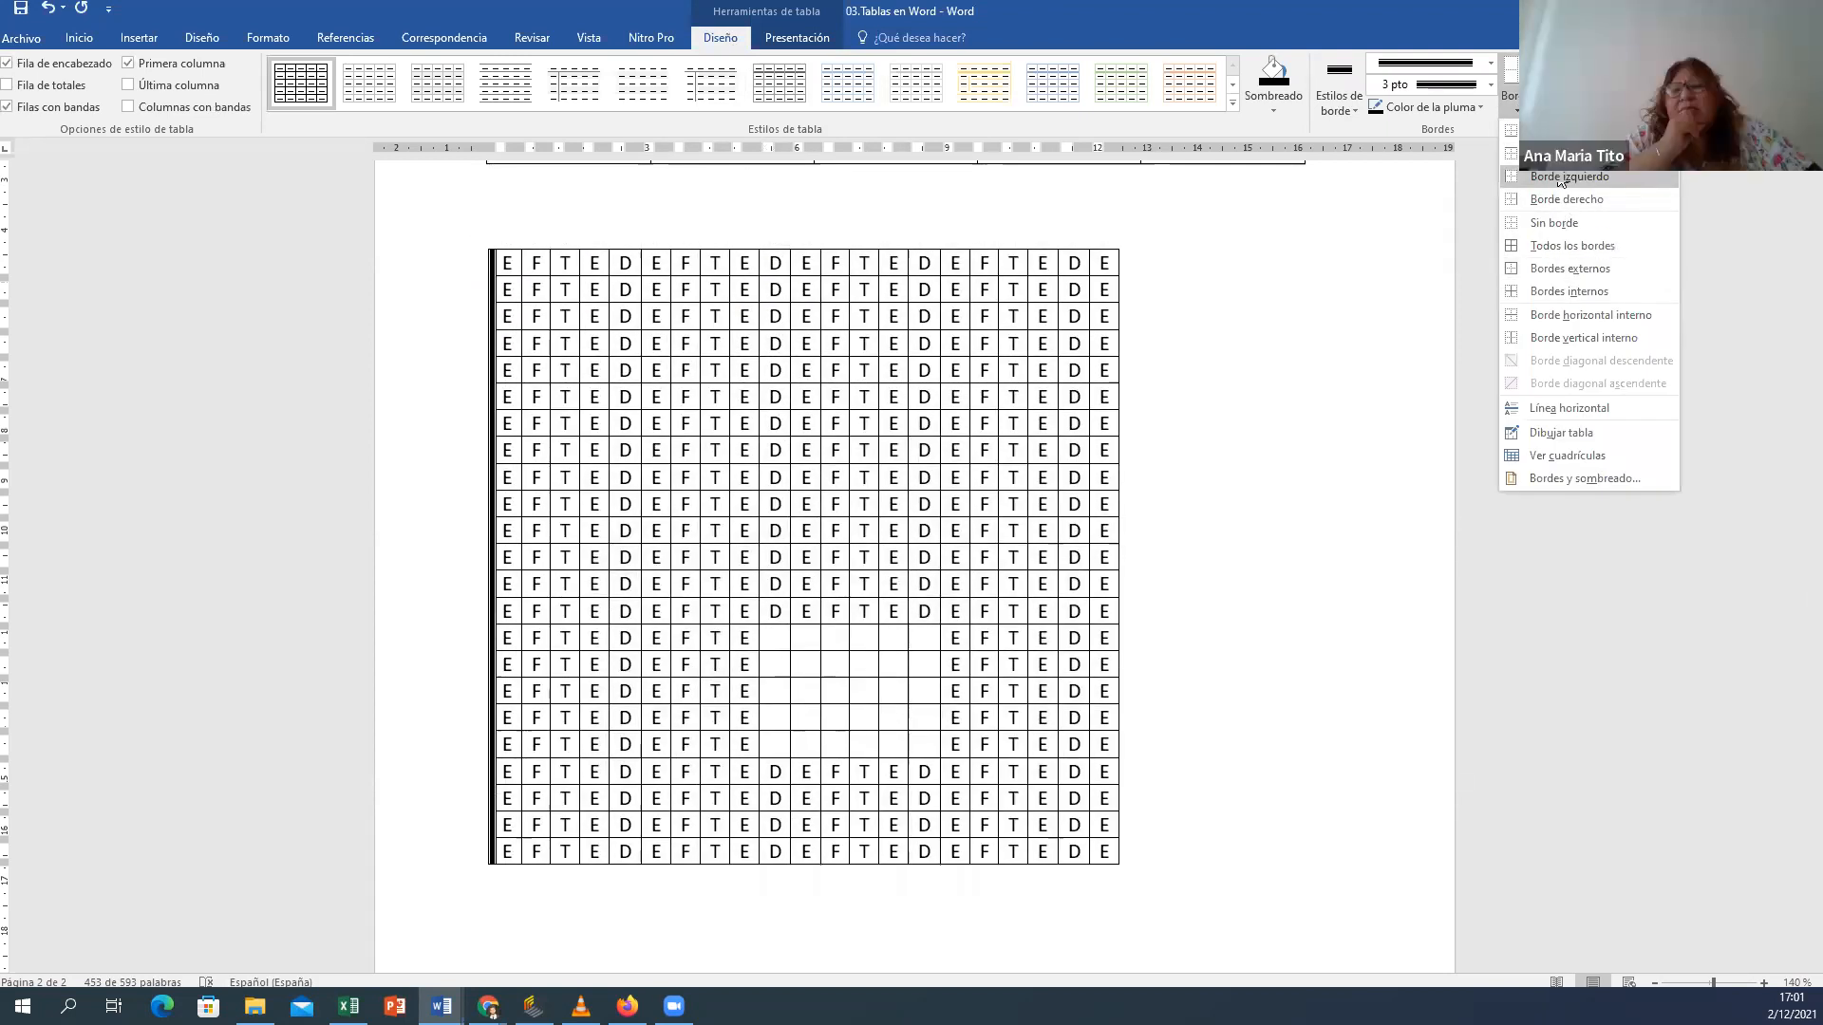
pyautogui.click(1551, 226)
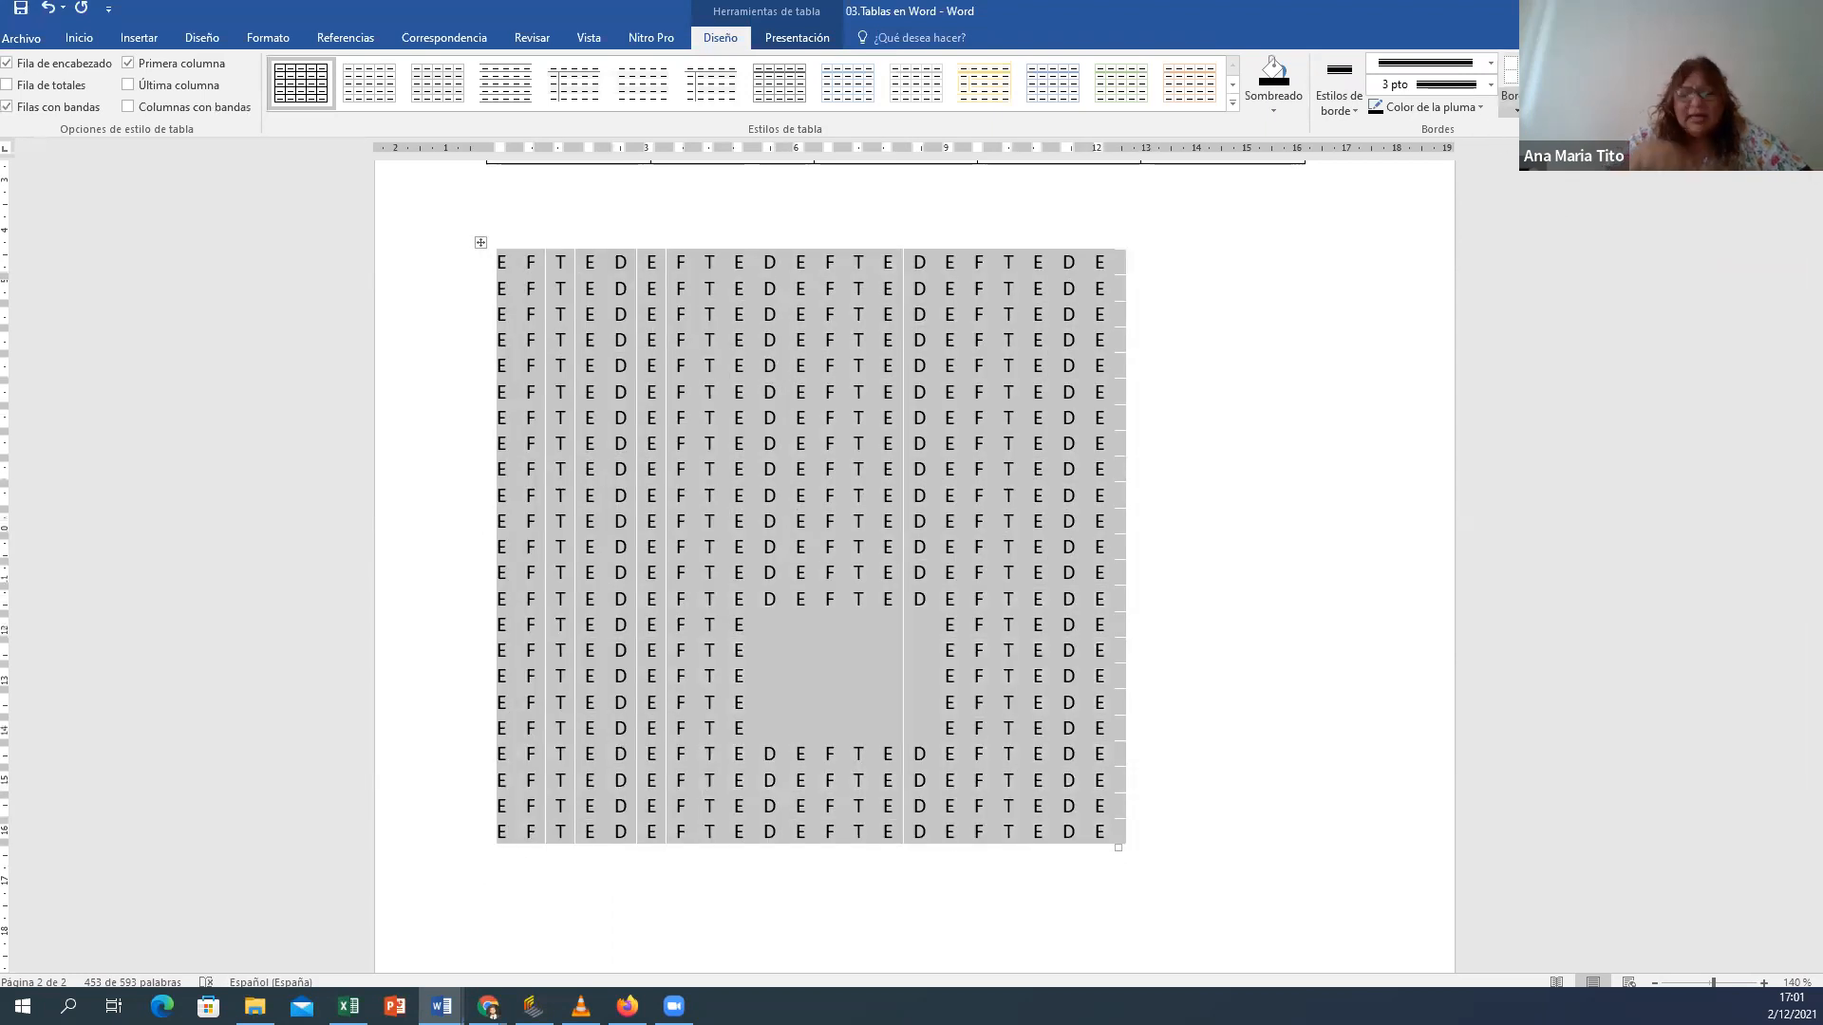
pyautogui.click(1510, 105)
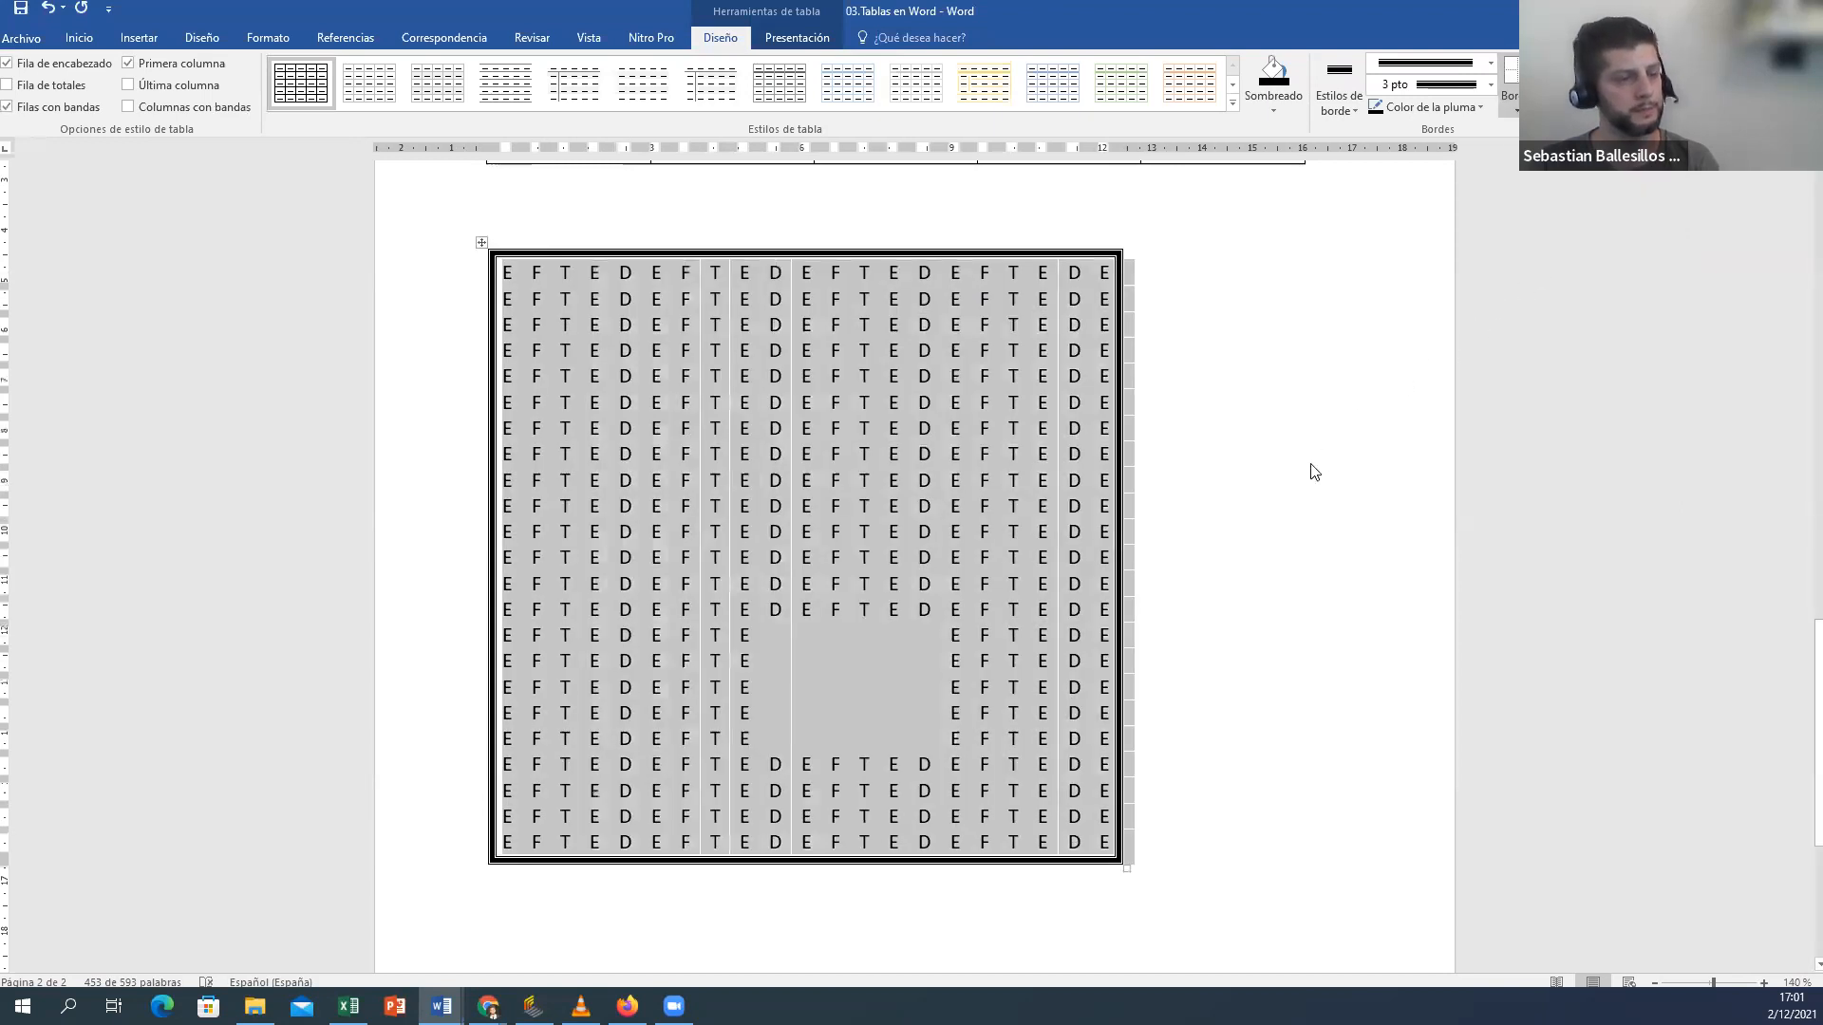
# Step: Move the whole bordered letter table toward the right side of the page, above the five-column table
pyautogui.click(1277, 546)
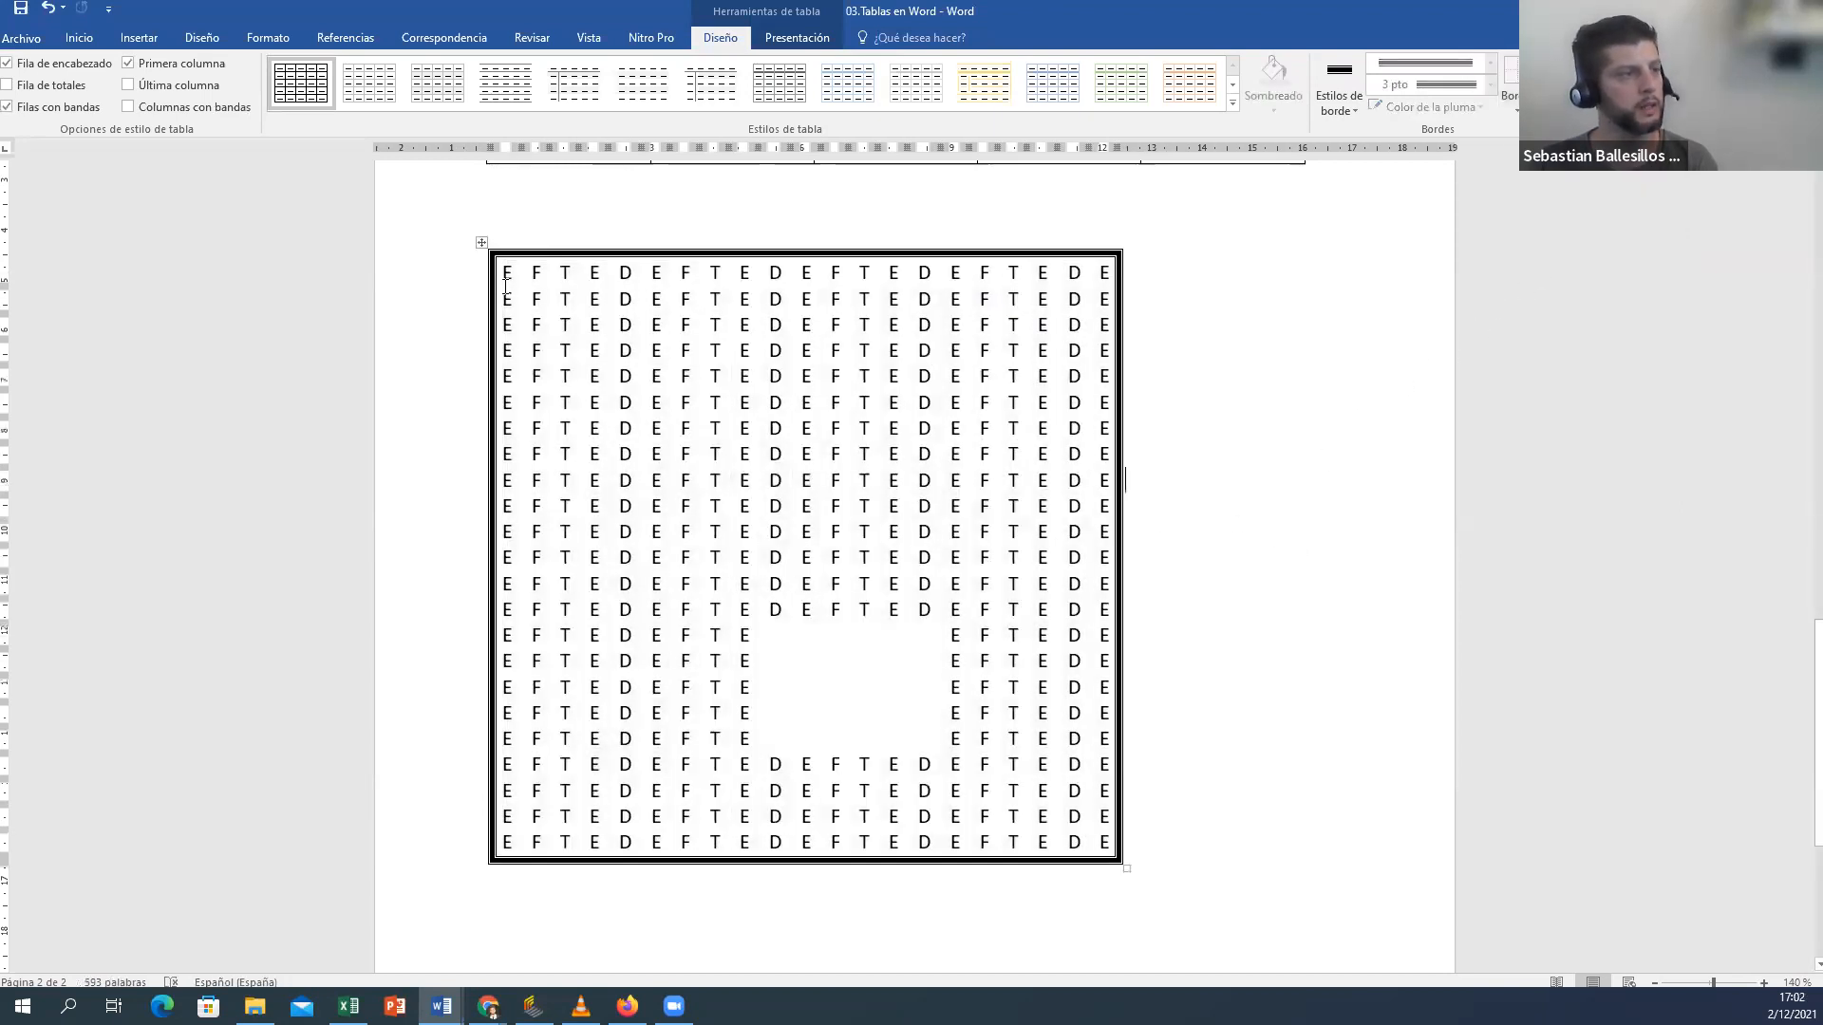
pyautogui.moveTo(481, 242); pyautogui.dragTo(742, 303)
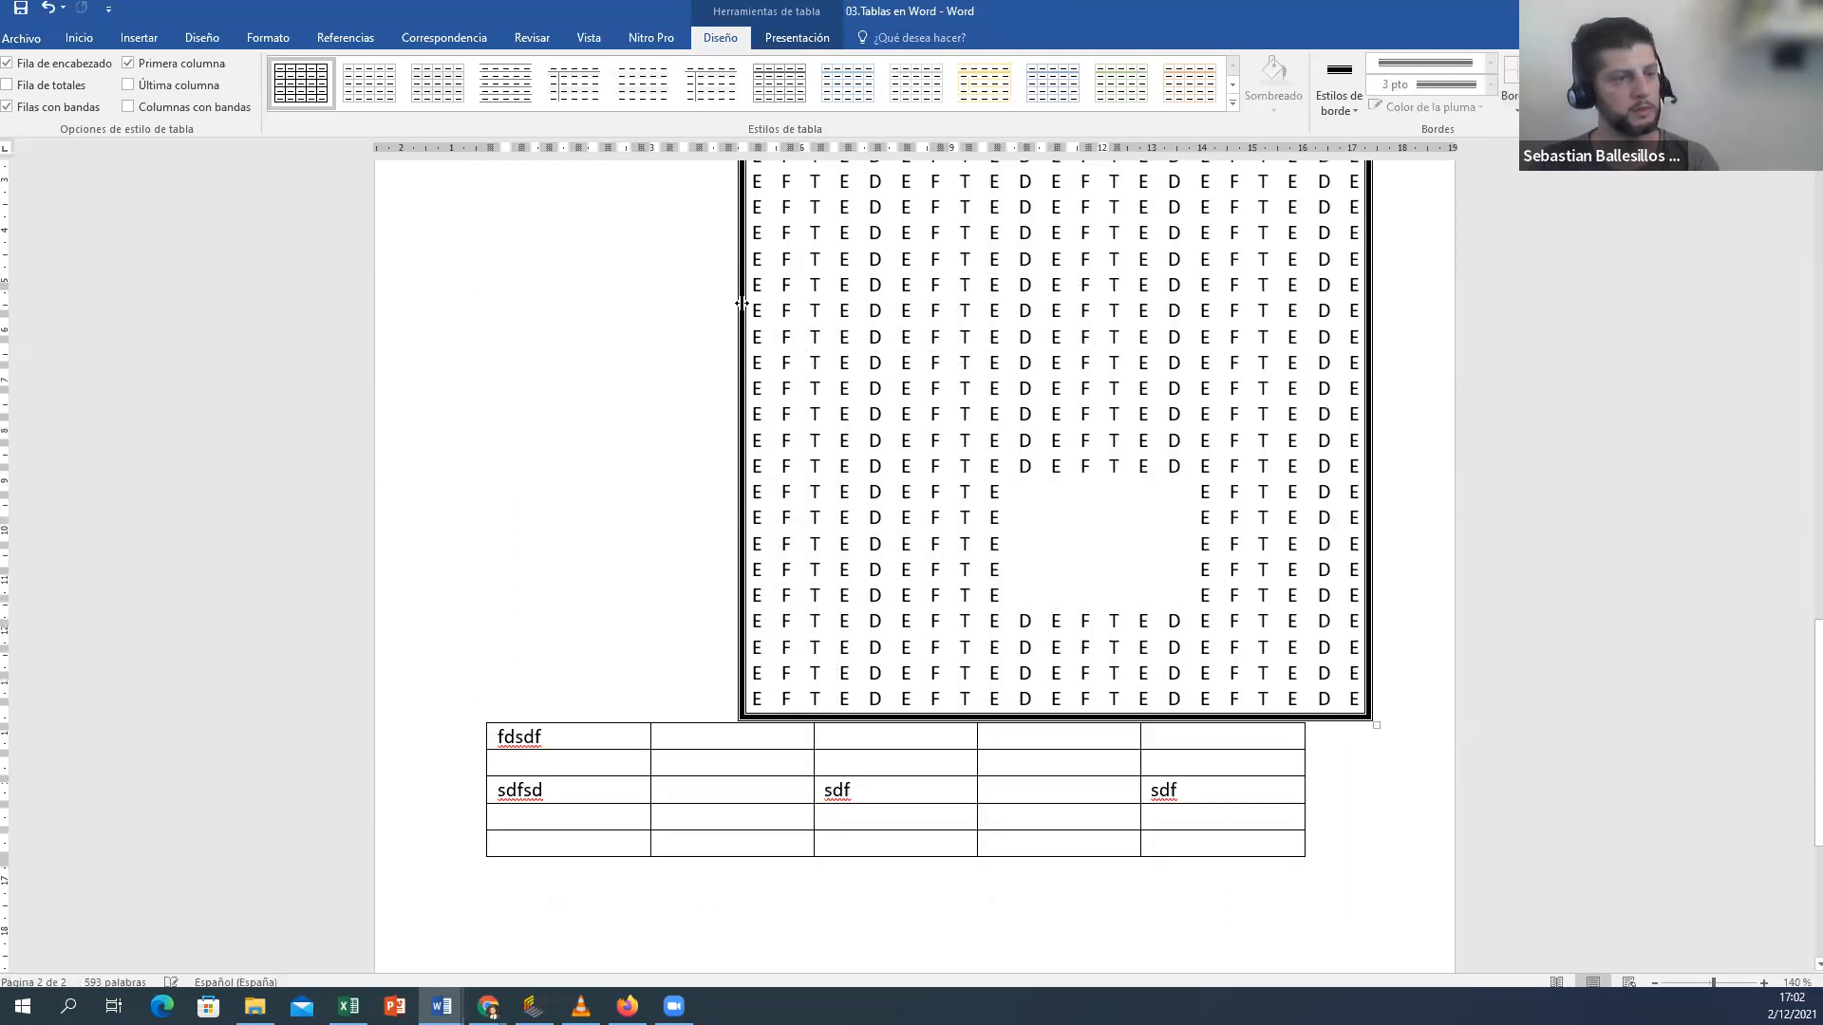
pyautogui.scroll(3, 798, 380)
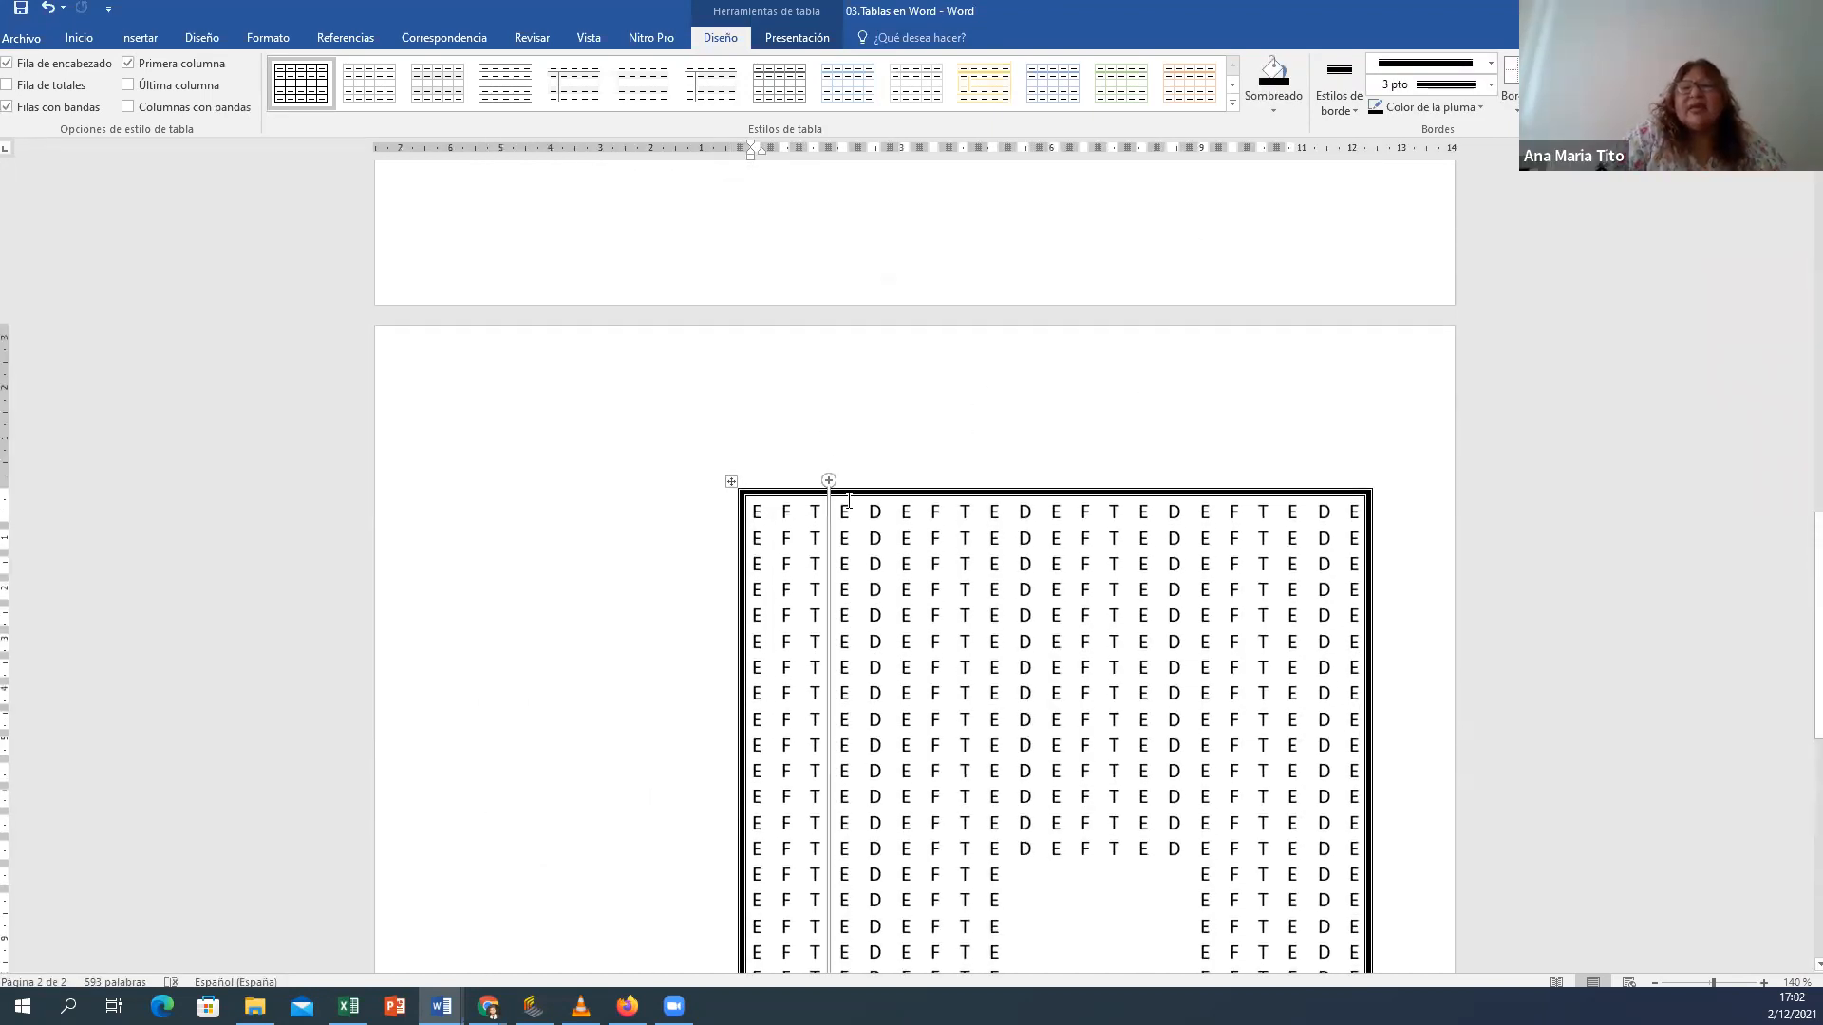
pyautogui.scroll(10, 847, 501)
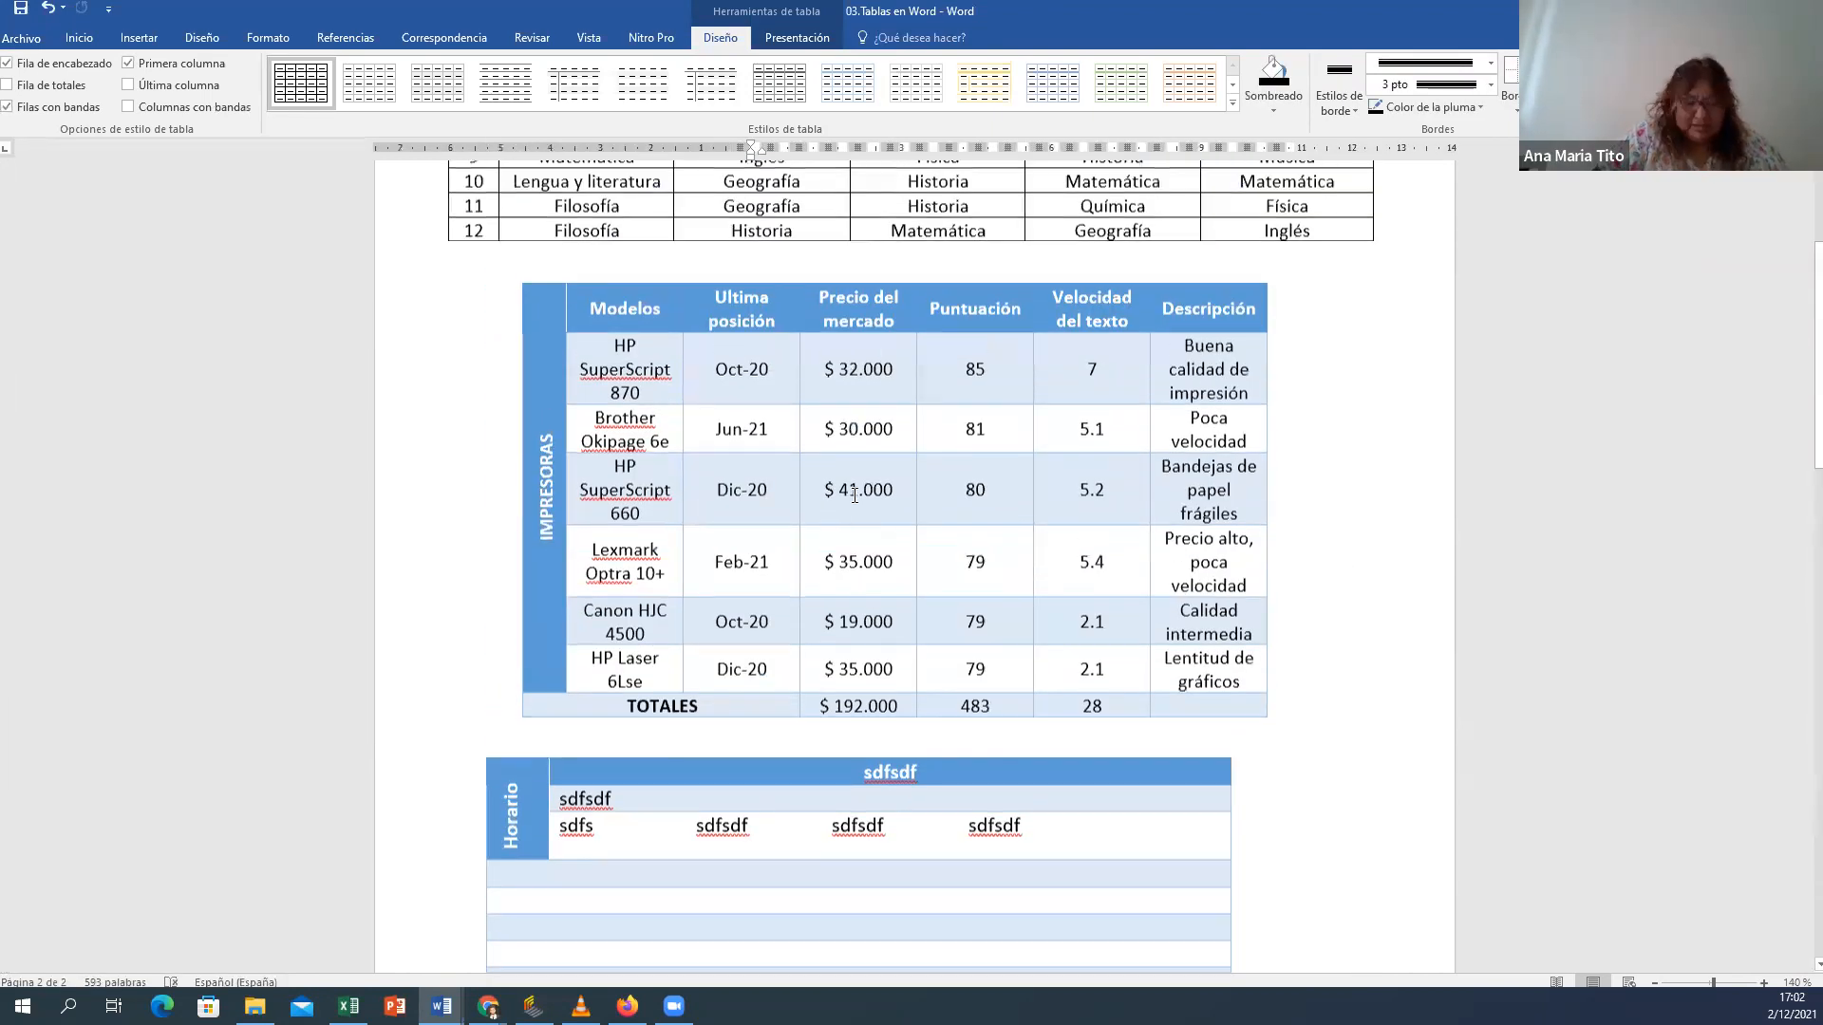
pyautogui.scroll(-10, 855, 495)
pyautogui.doubleClick(844, 512)
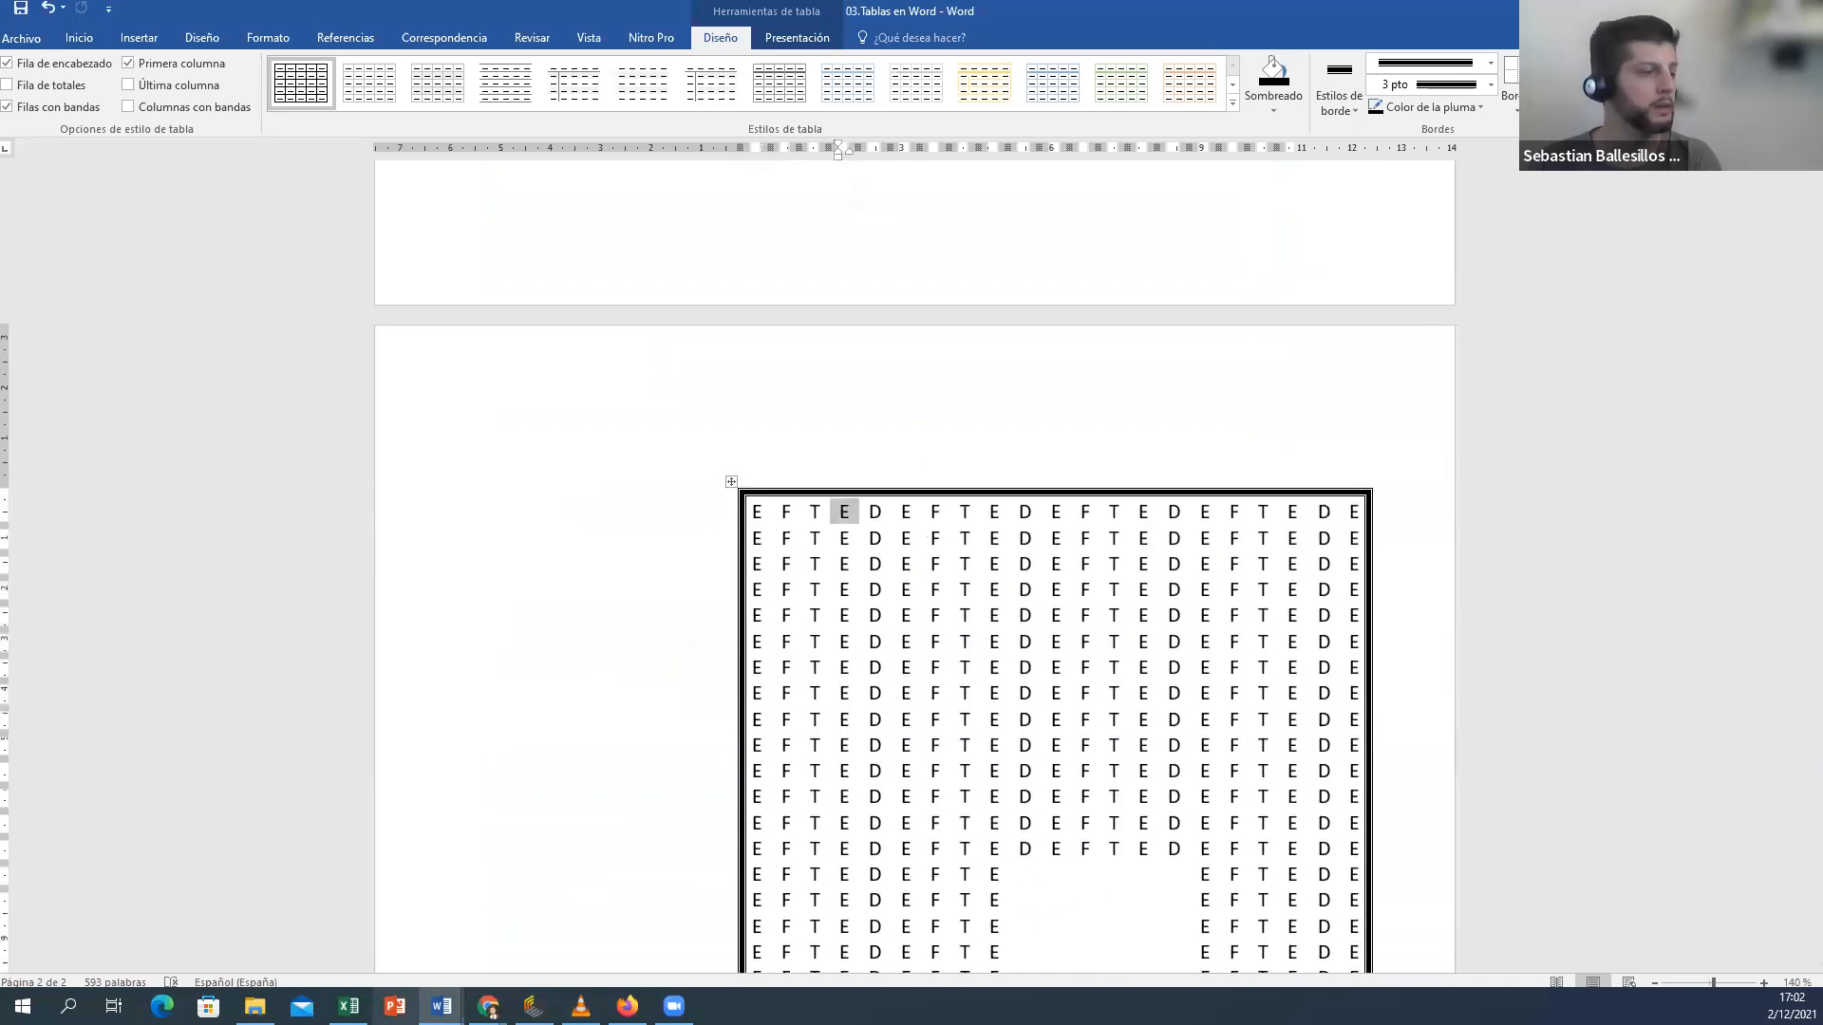
# Step: Examine the documents 03.Sopa de letras informática and its versión fácil, then return to 03.Tablas en Word
pyautogui.click(442, 1006)
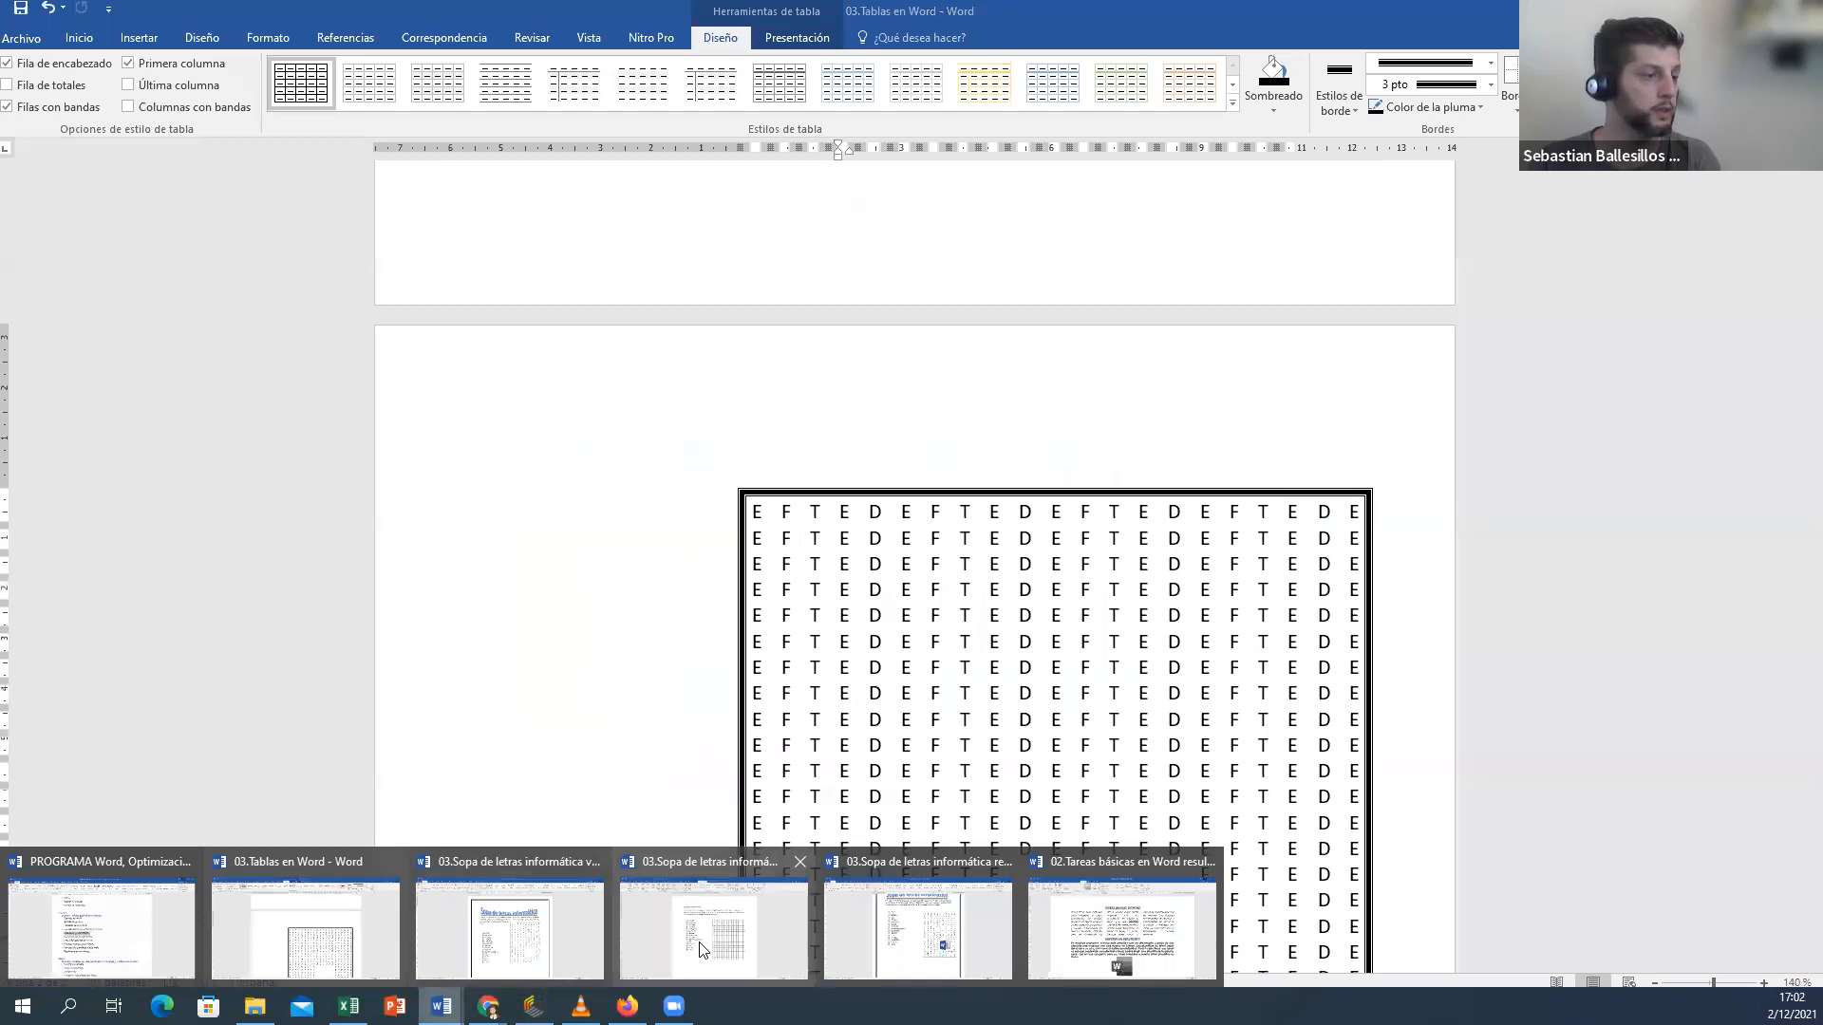
pyautogui.click(700, 950)
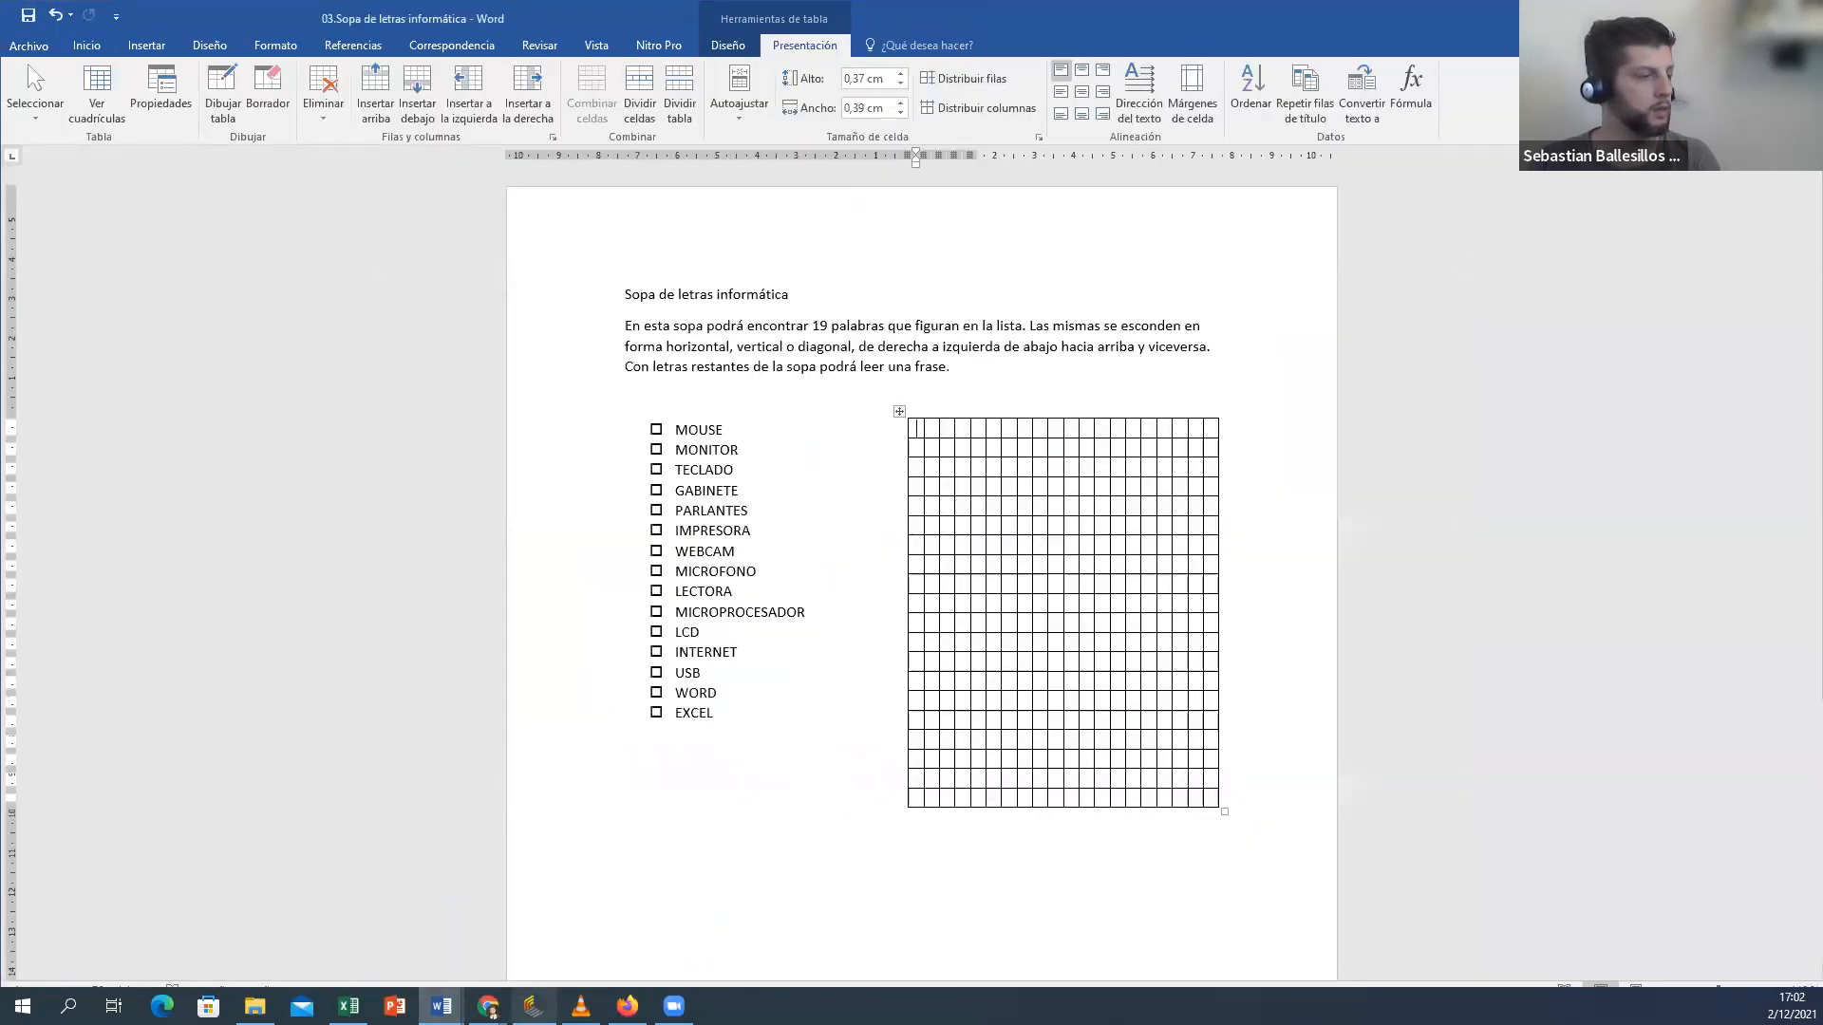
pyautogui.moveTo(441, 1006)
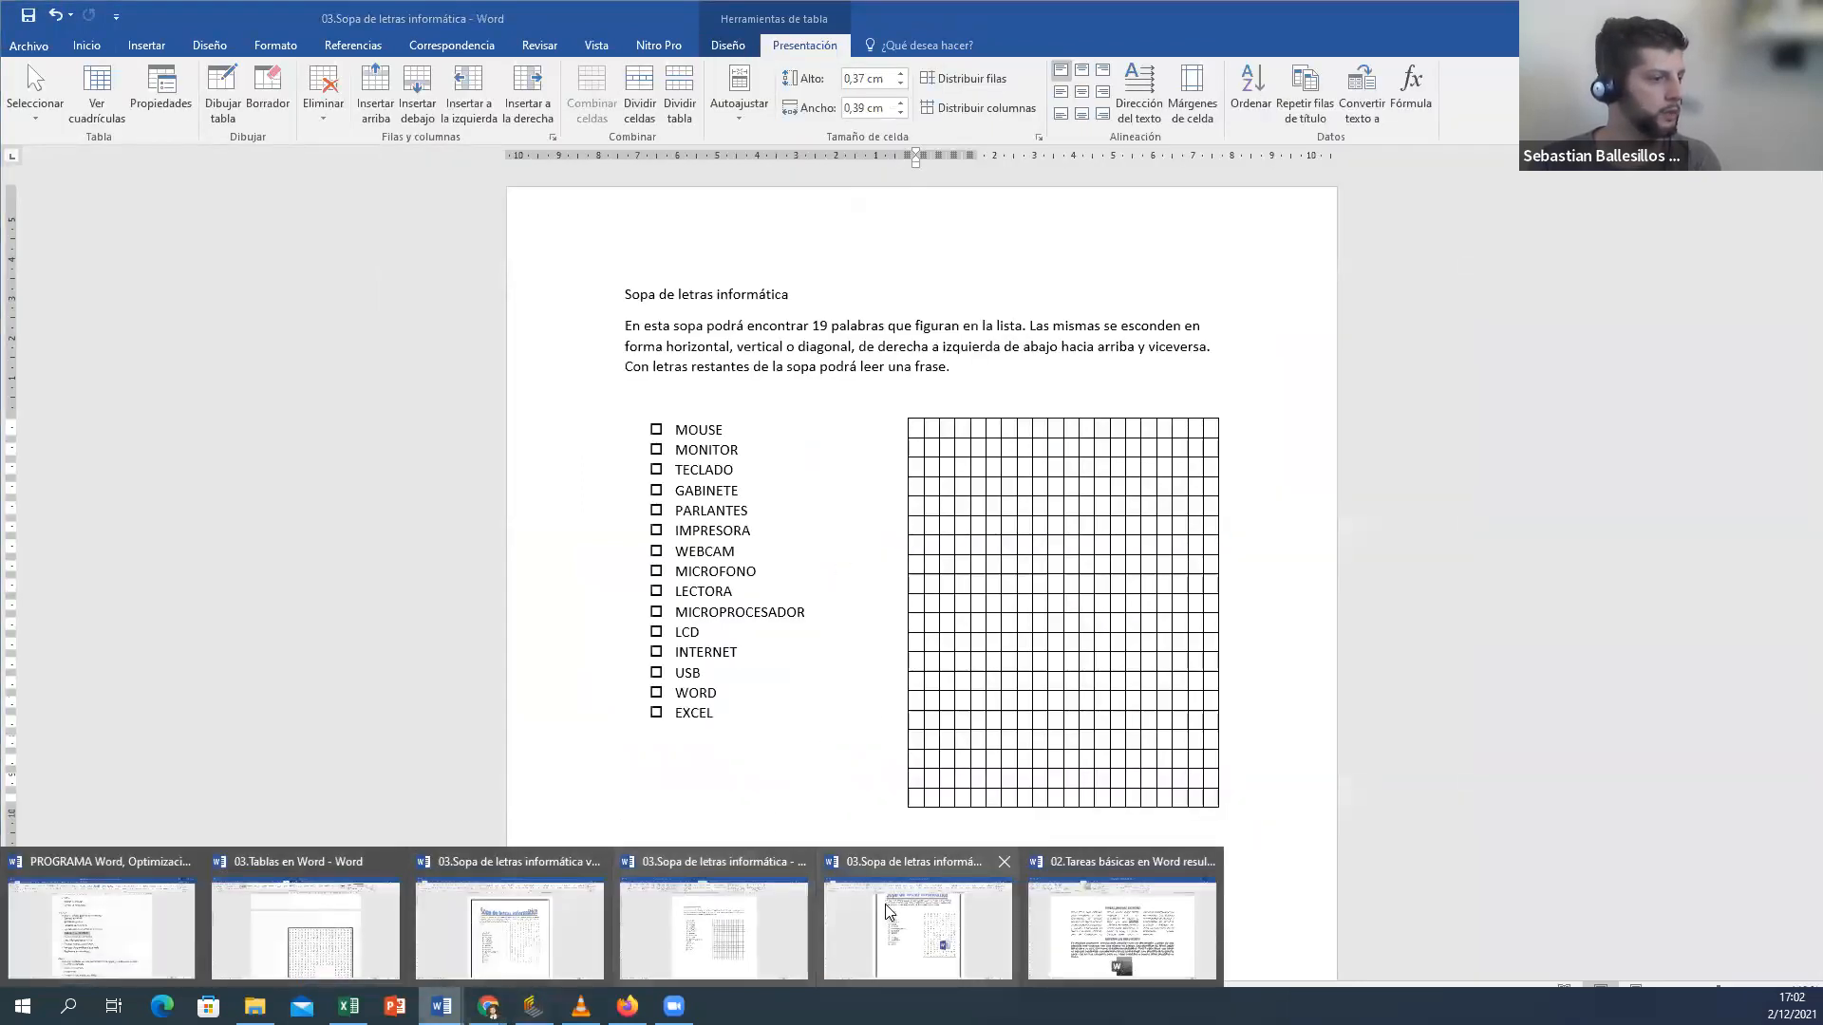
pyautogui.click(591, 904)
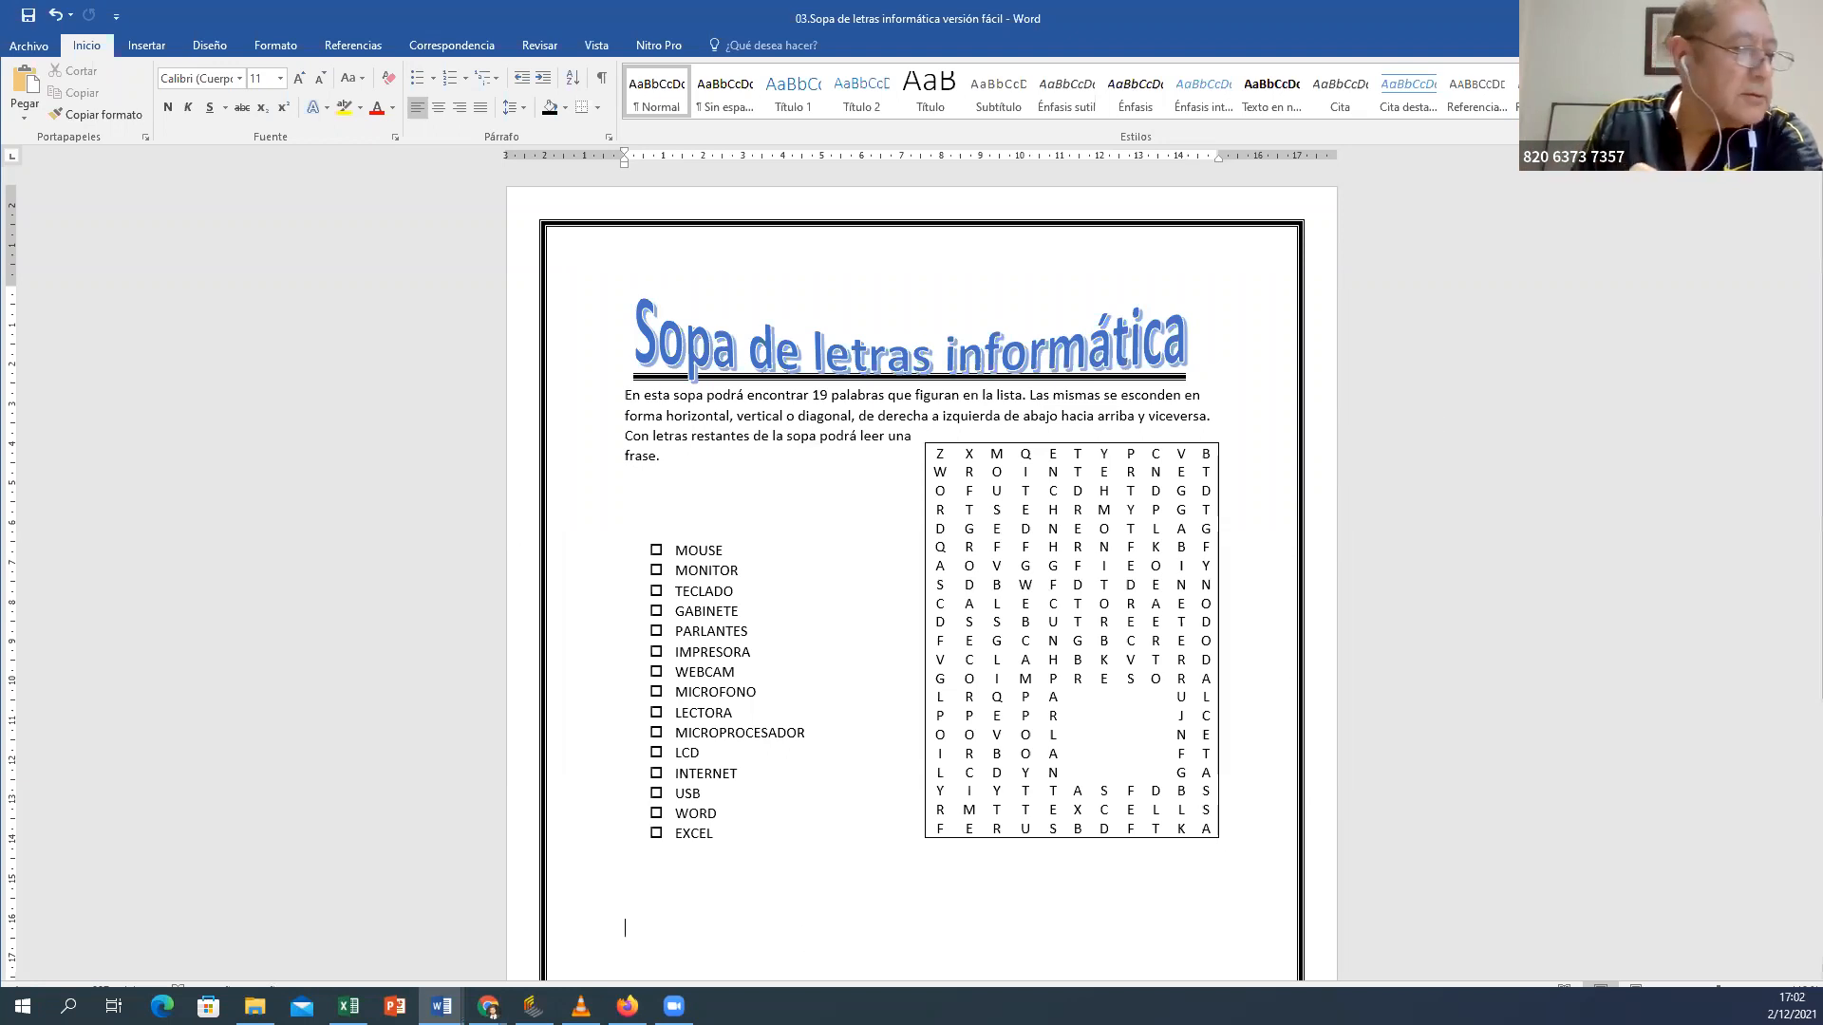
pyautogui.moveTo(441, 1006)
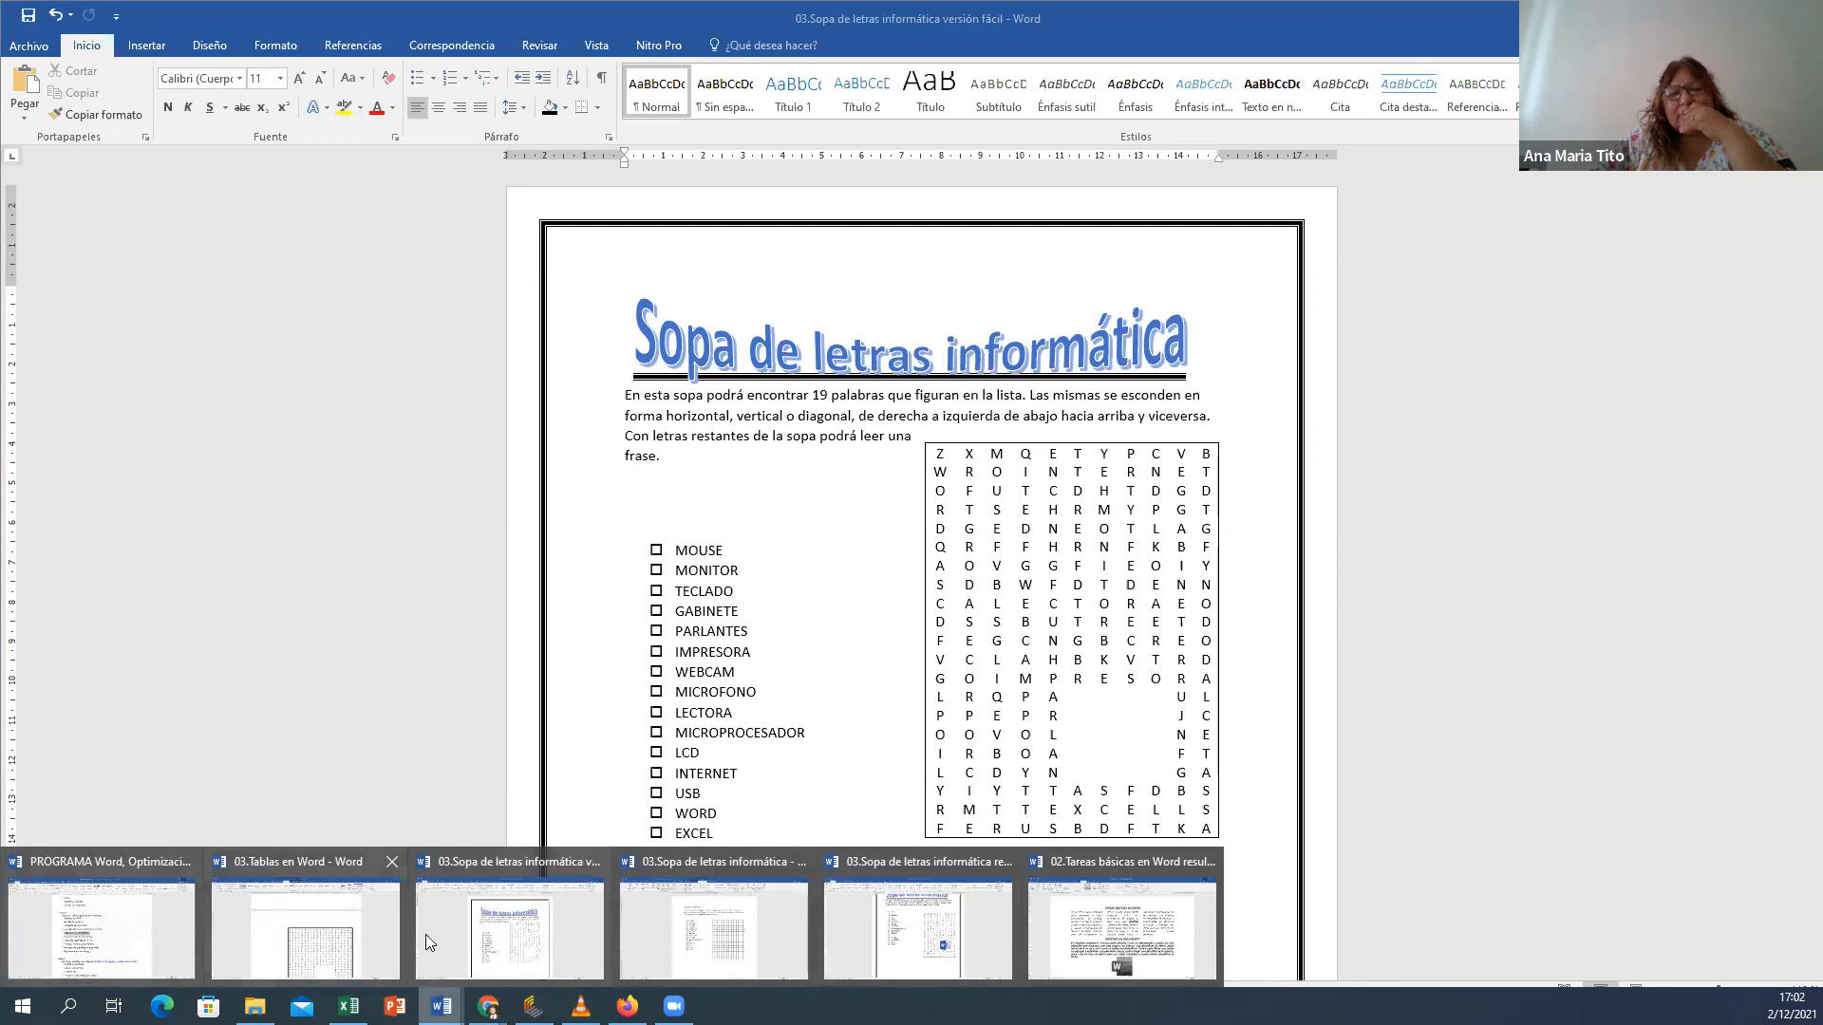
pyautogui.click(363, 933)
# Step: Insert a long run of blank paragraphs below the Horario table to reach an empty part of the document
pyautogui.scroll(15, 1273, 371)
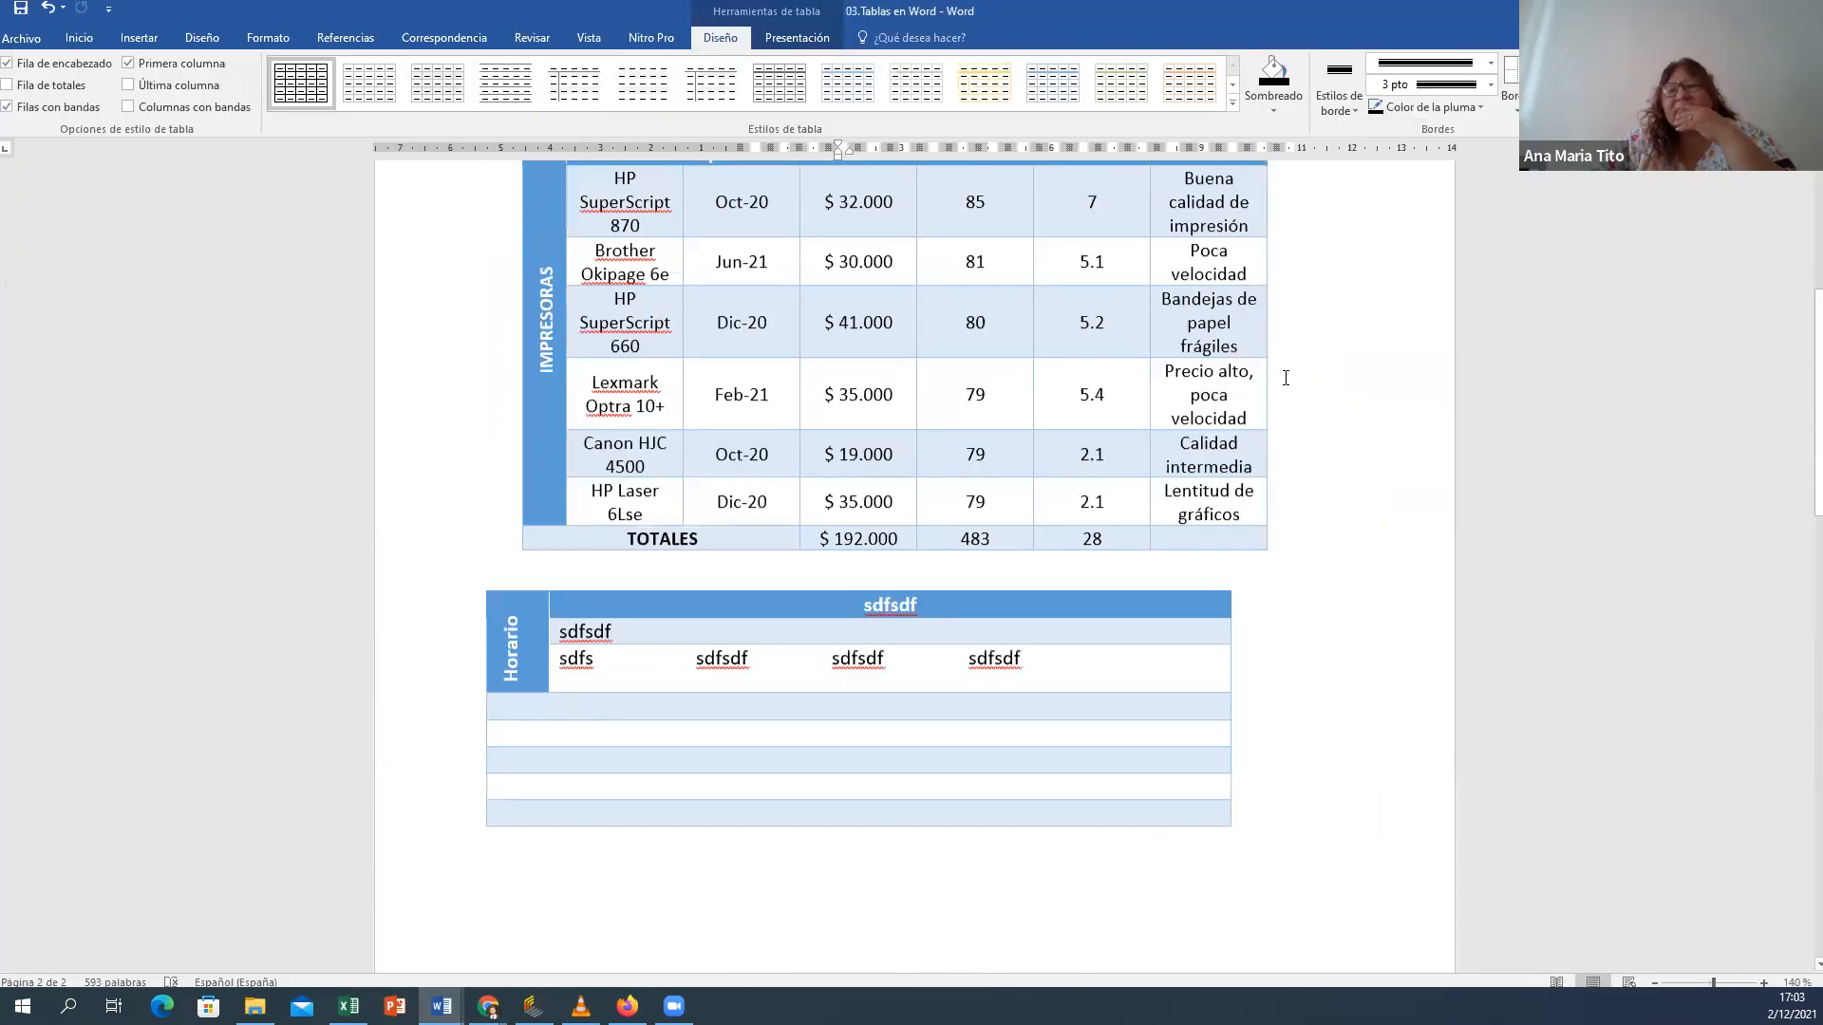
pyautogui.scroll(-3, 1282, 389)
pyautogui.scroll(2, 1281, 389)
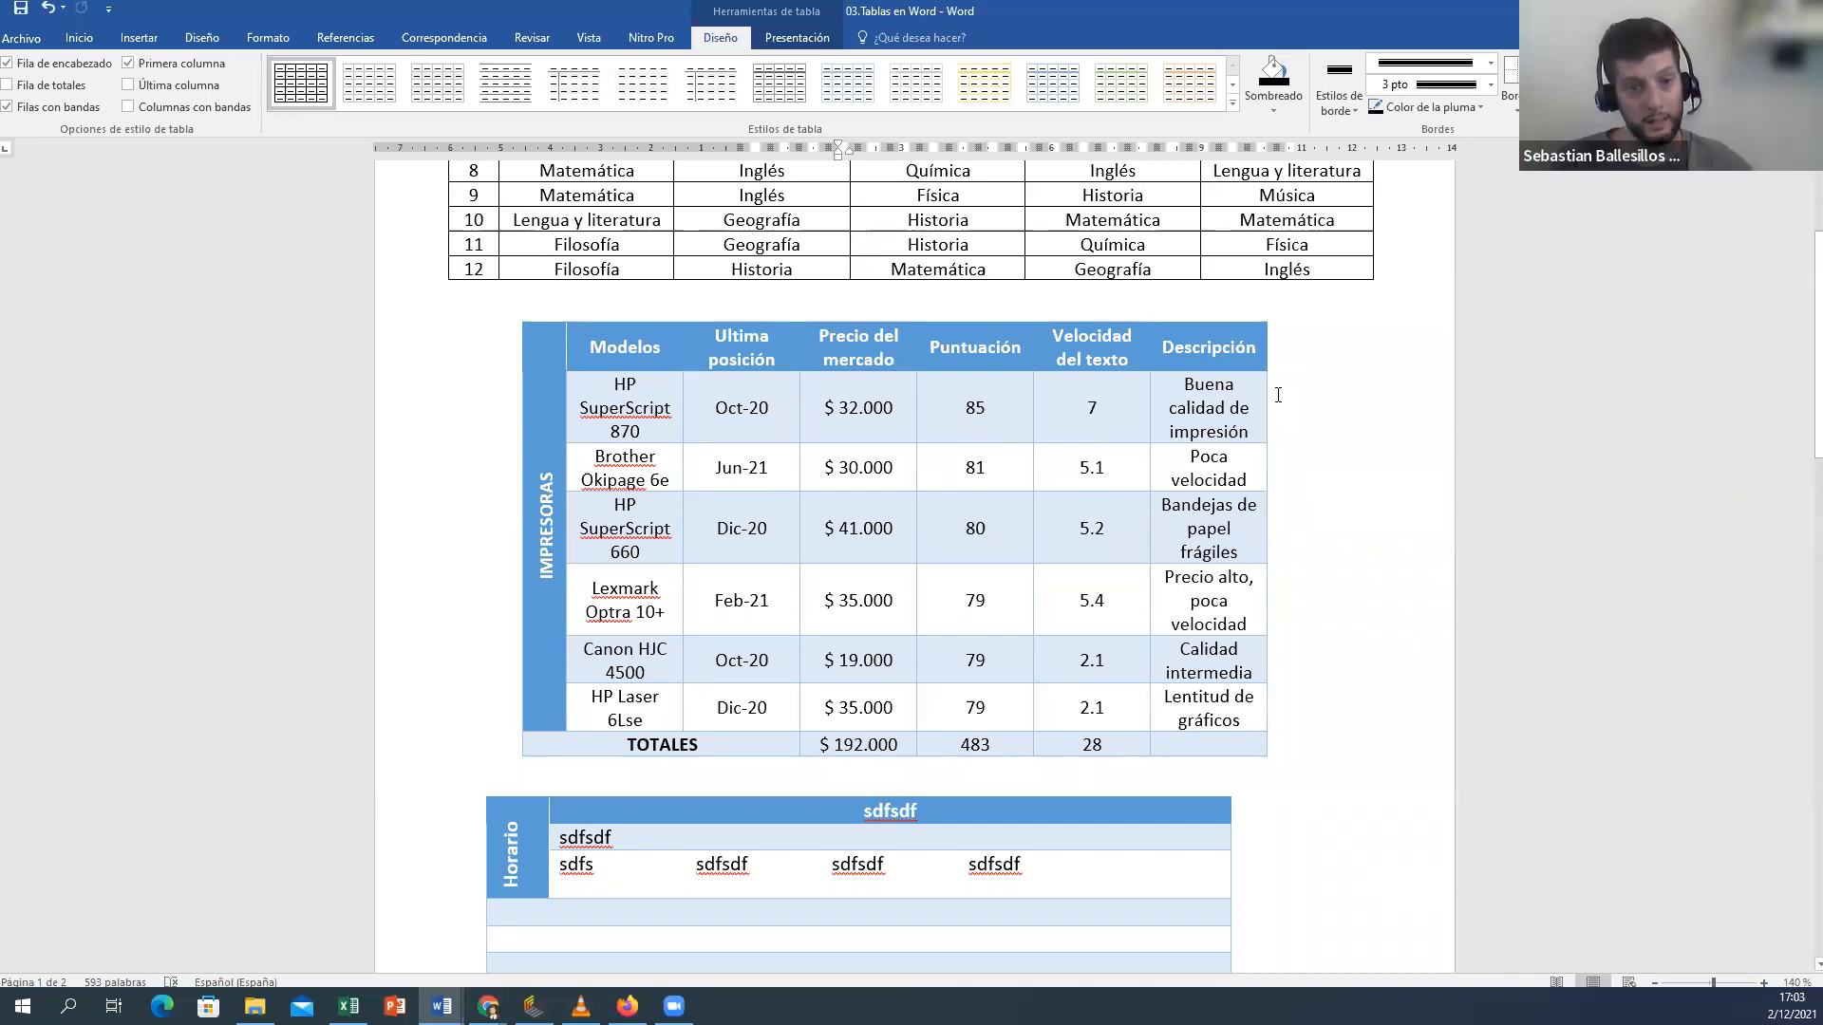
pyautogui.scroll(1, 1276, 399)
pyautogui.scroll(-5, 1254, 455)
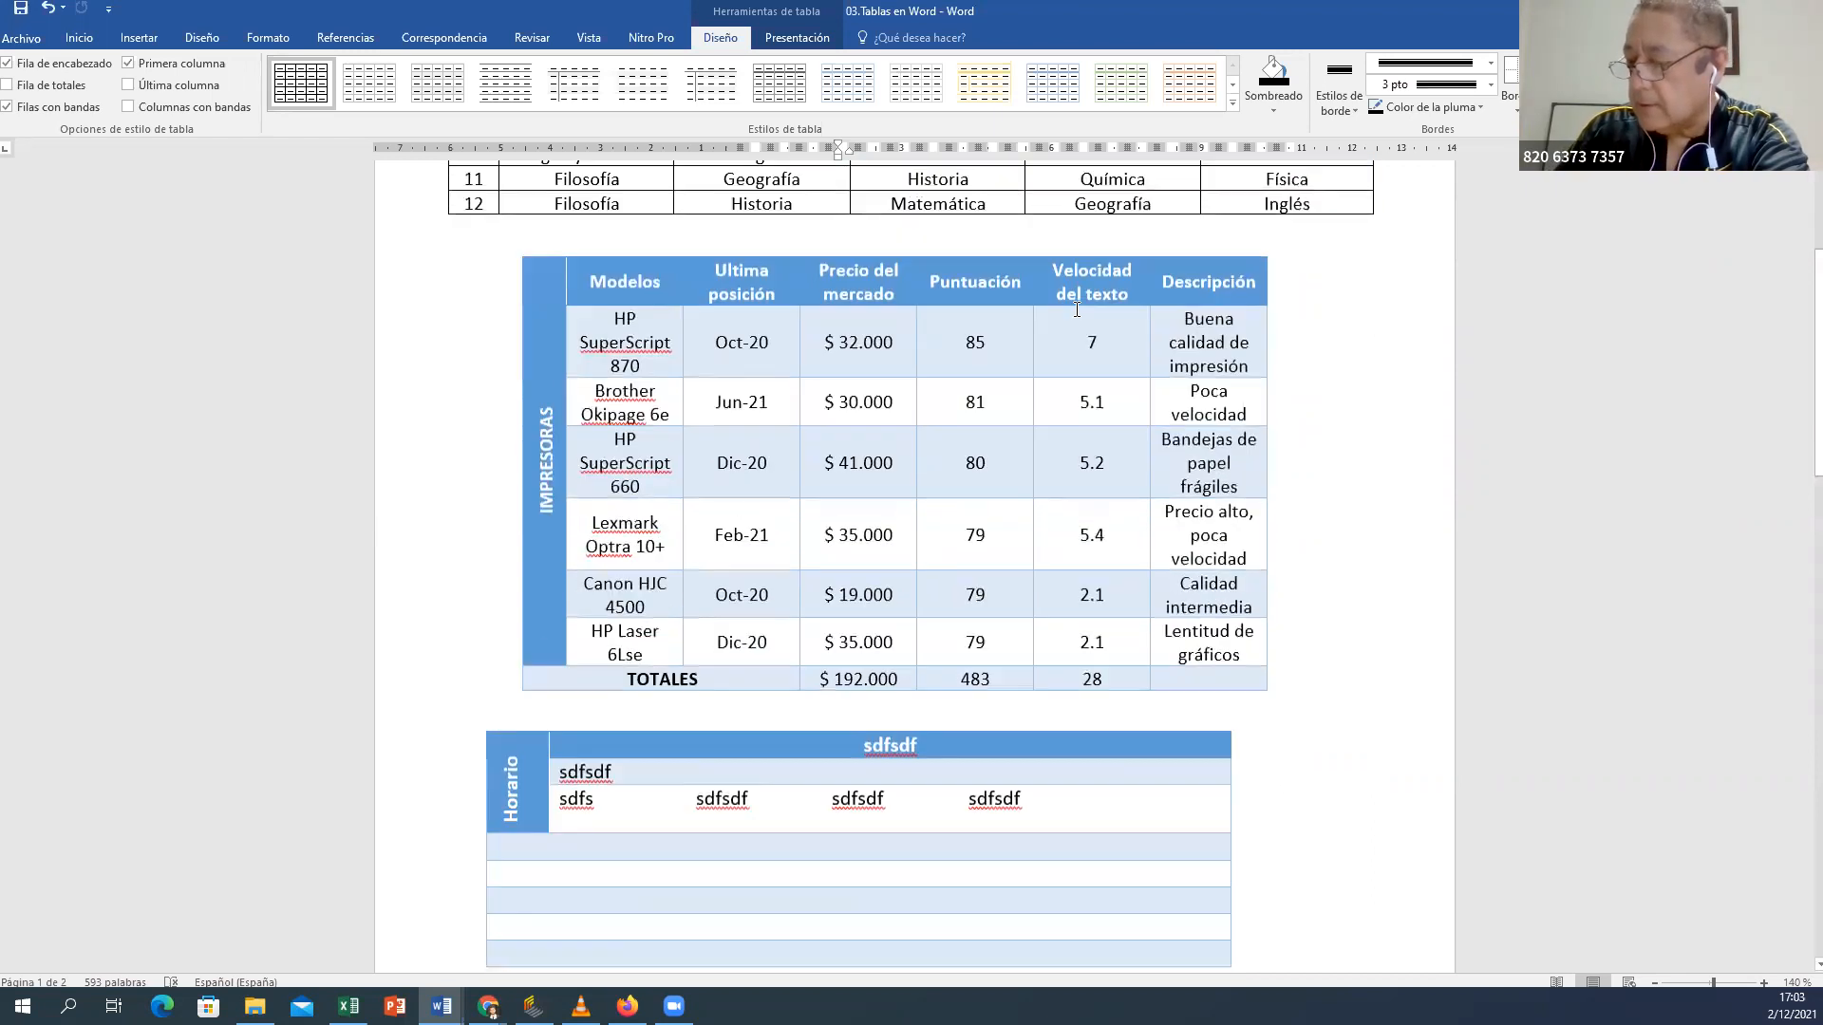
pyautogui.click(1253, 653)
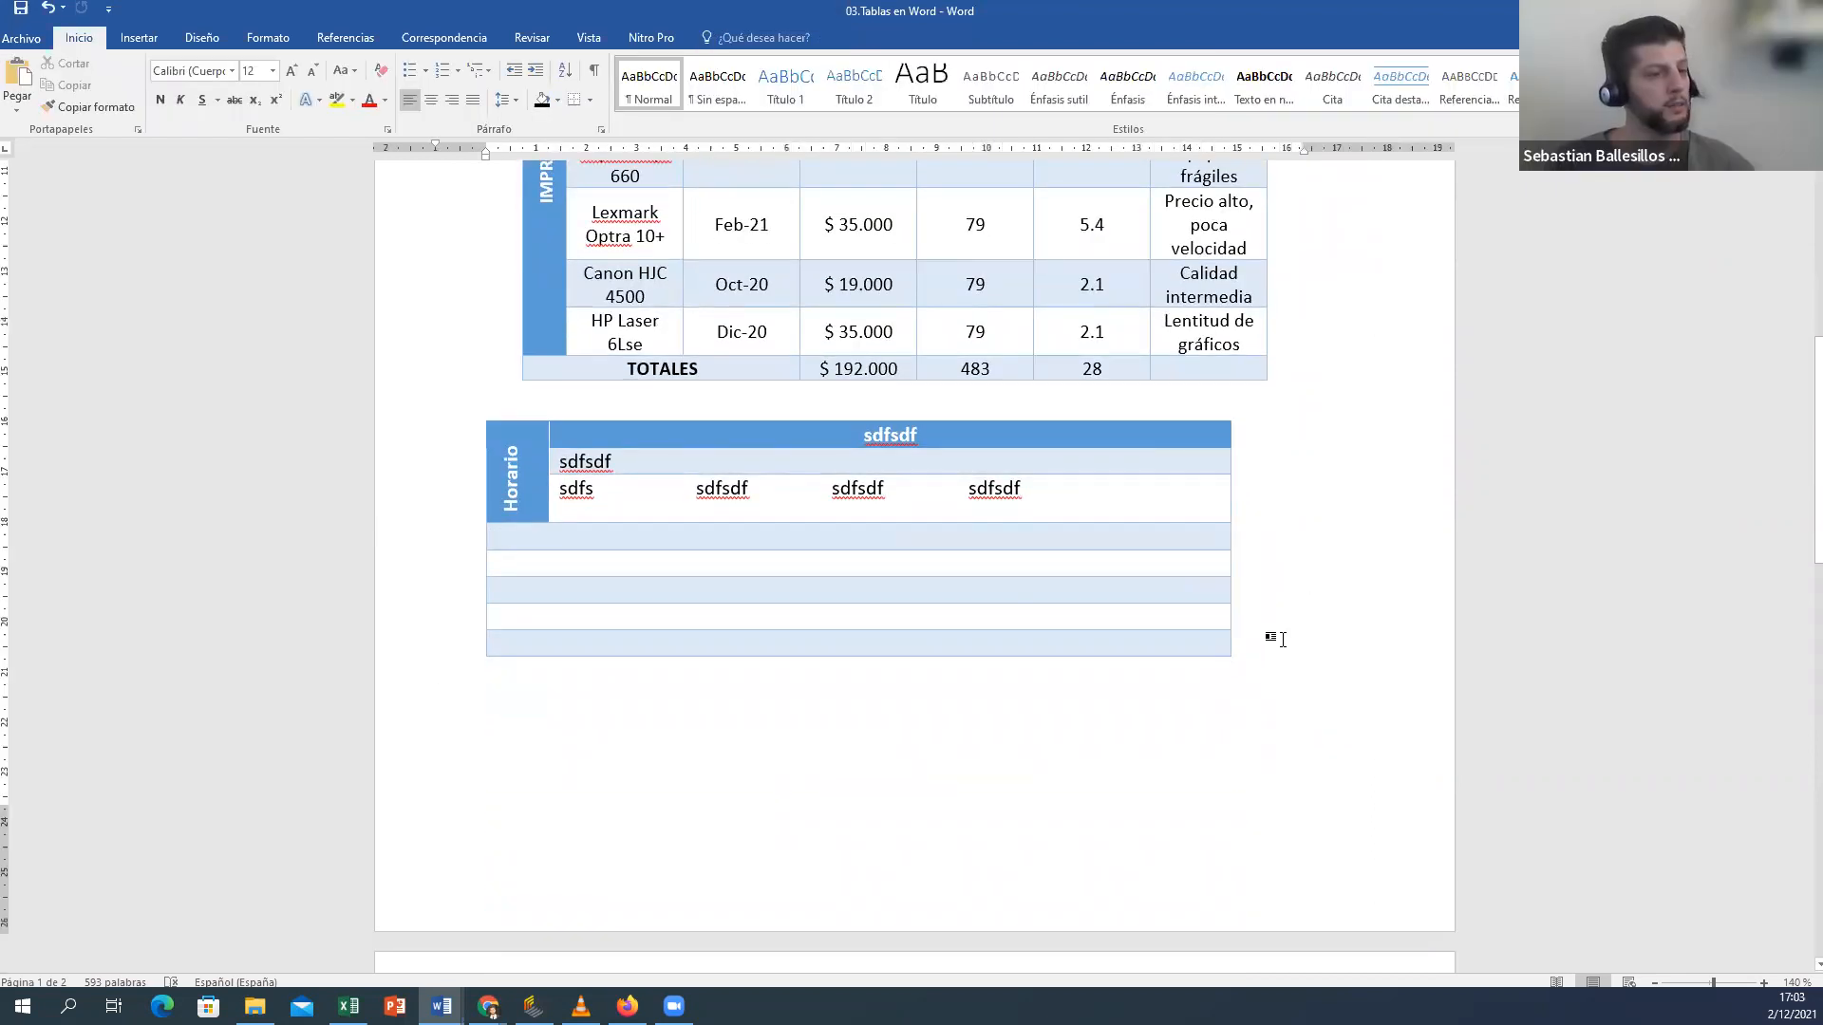
pyautogui.press('Return')
pyautogui.press('Return')
pyautogui.press('Return')
pyautogui.press('Return')
pyautogui.press('Return')
pyautogui.press('Return')
pyautogui.press('Return')
pyautogui.press('Return')
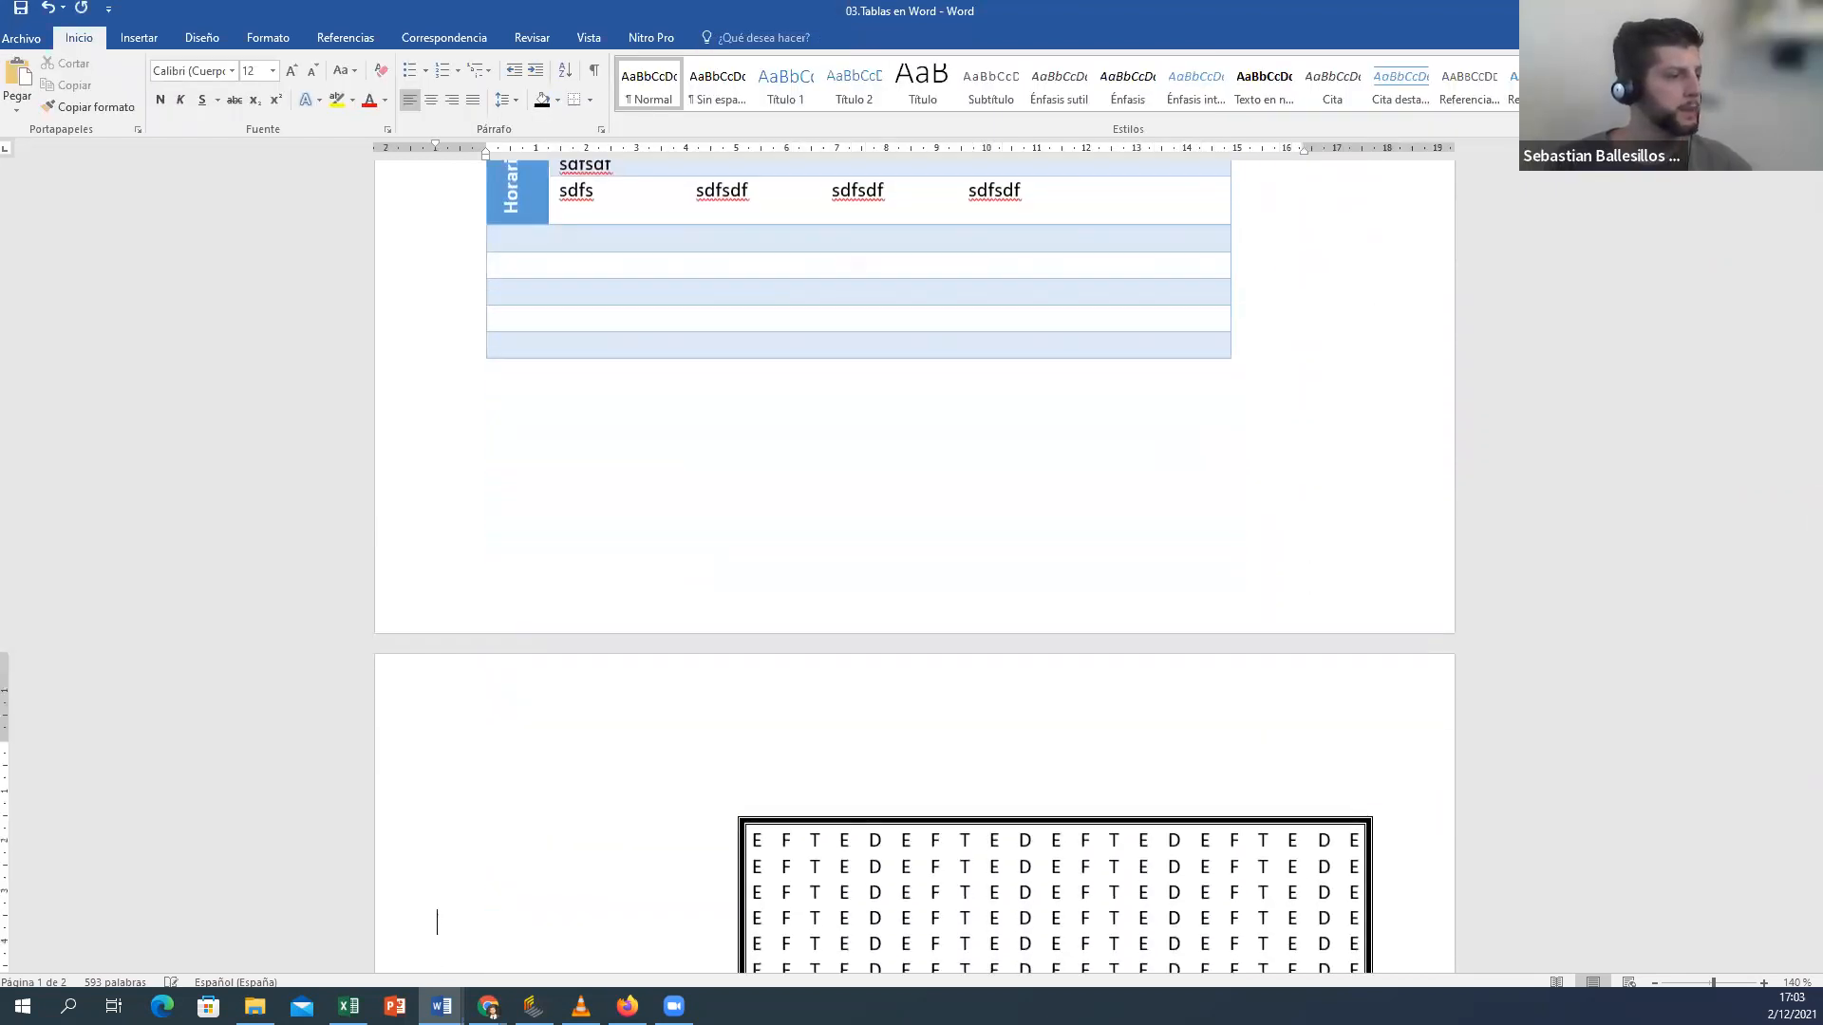
pyautogui.press('Return')
pyautogui.press('Return')
pyautogui.press('Return')
pyautogui.press('Return')
pyautogui.press('Return')
pyautogui.press('Return')
pyautogui.press('Return')
pyautogui.press('Return')
pyautogui.press('Return')
pyautogui.press('Return')
pyautogui.press('Return')
pyautogui.press('Return')
pyautogui.press('Return')
pyautogui.press('Return')
pyautogui.press('Return')
pyautogui.press('Return')
pyautogui.press('Return')
pyautogui.press('Return')
pyautogui.press('Return')
pyautogui.press('Return')
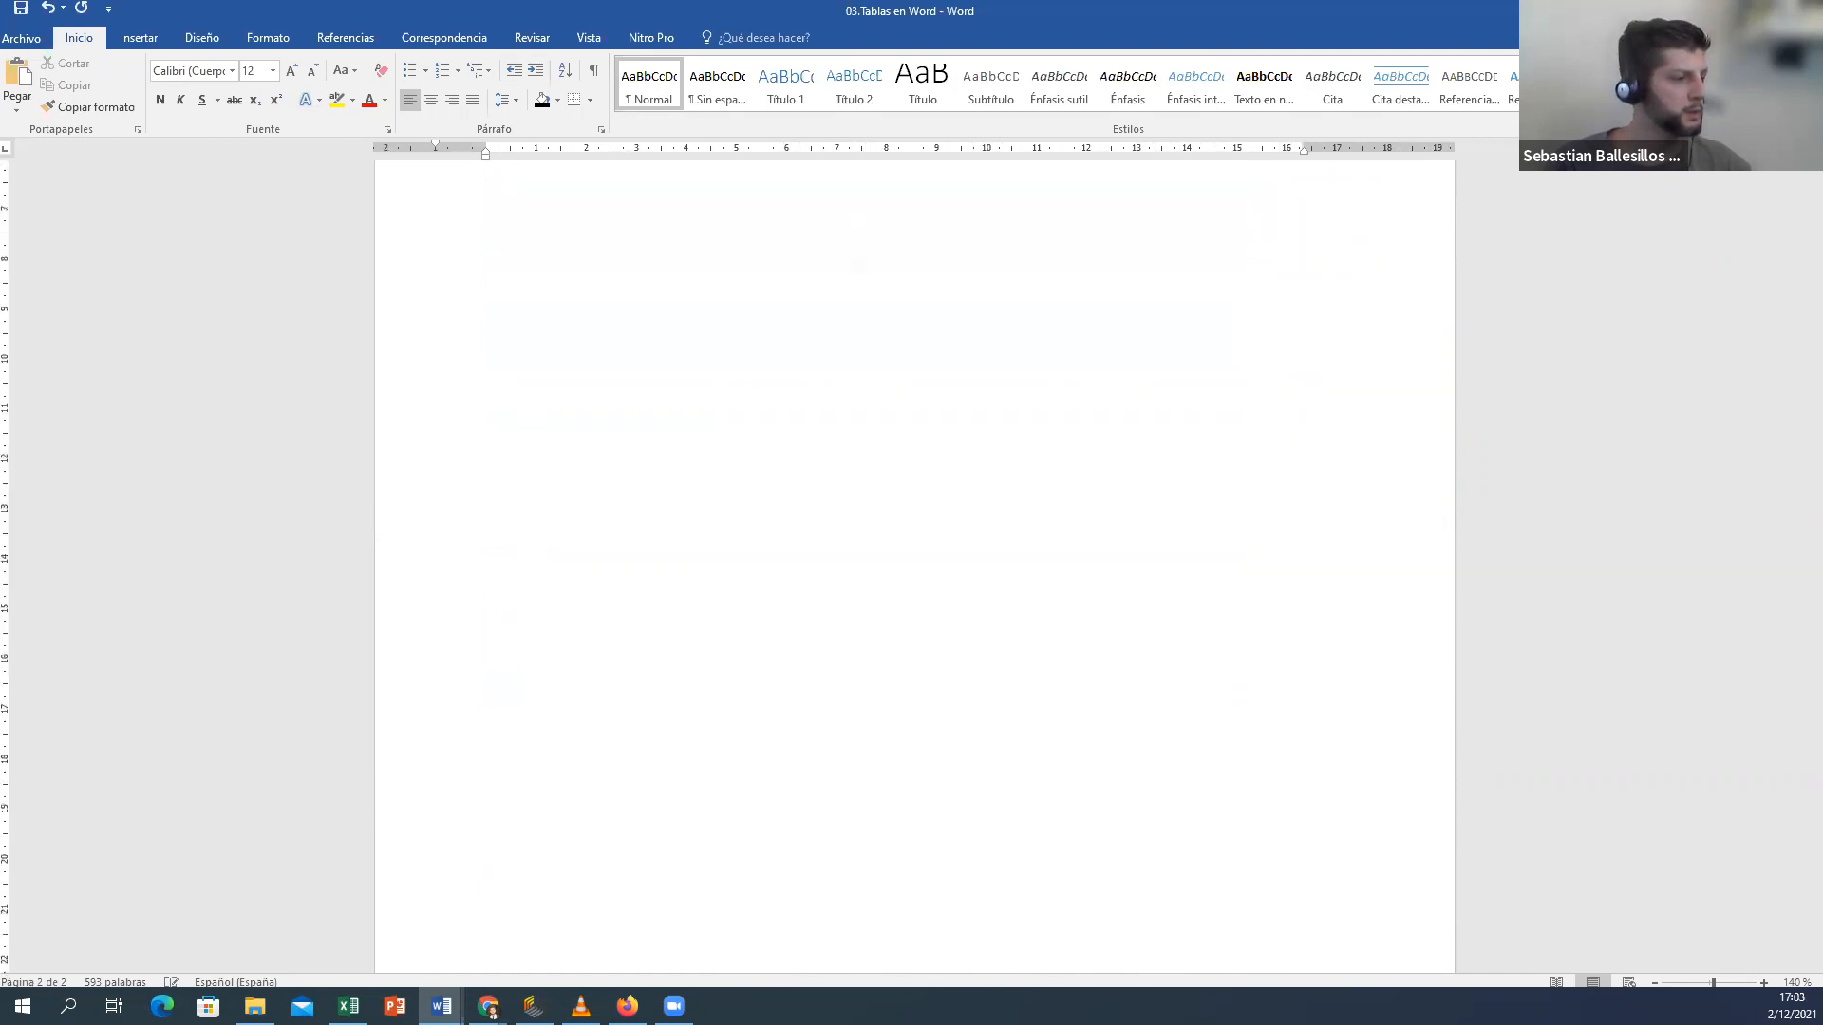
# Step: Insert an embedded Excel spreadsheet after the blank paragraphs and open it for editing
pyautogui.click(139, 37)
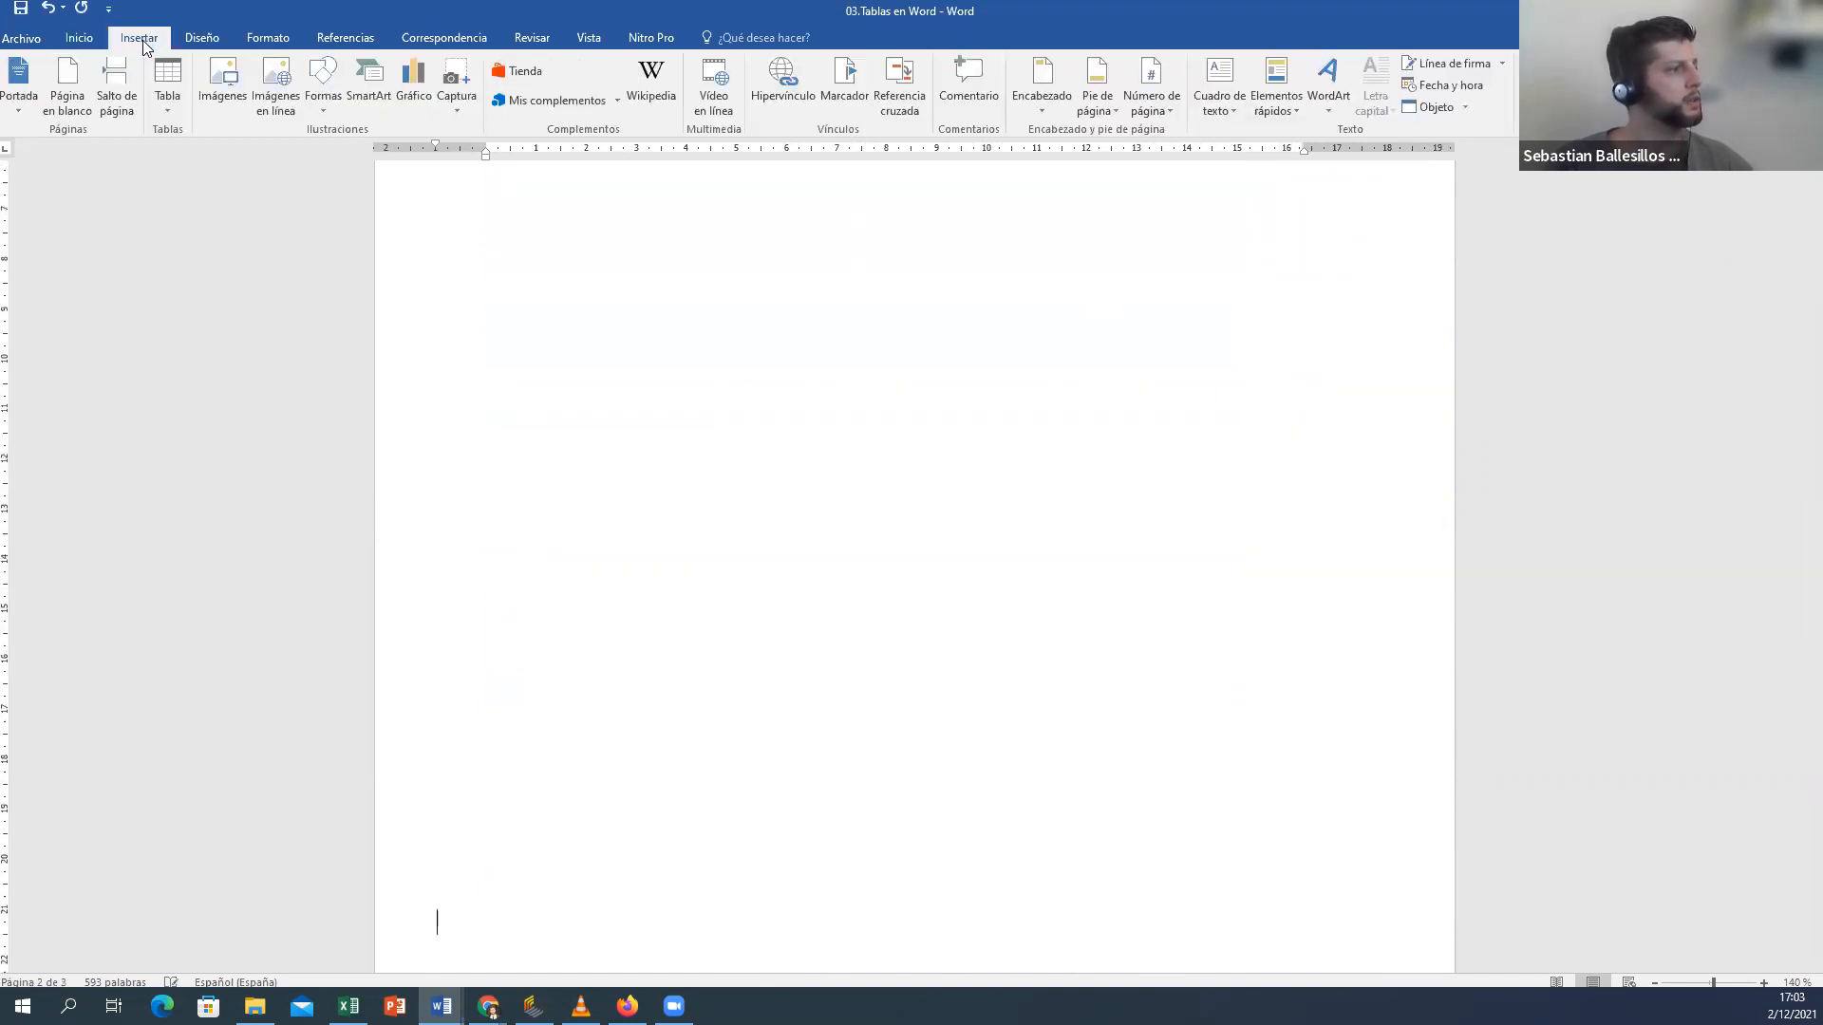
pyautogui.click(167, 115)
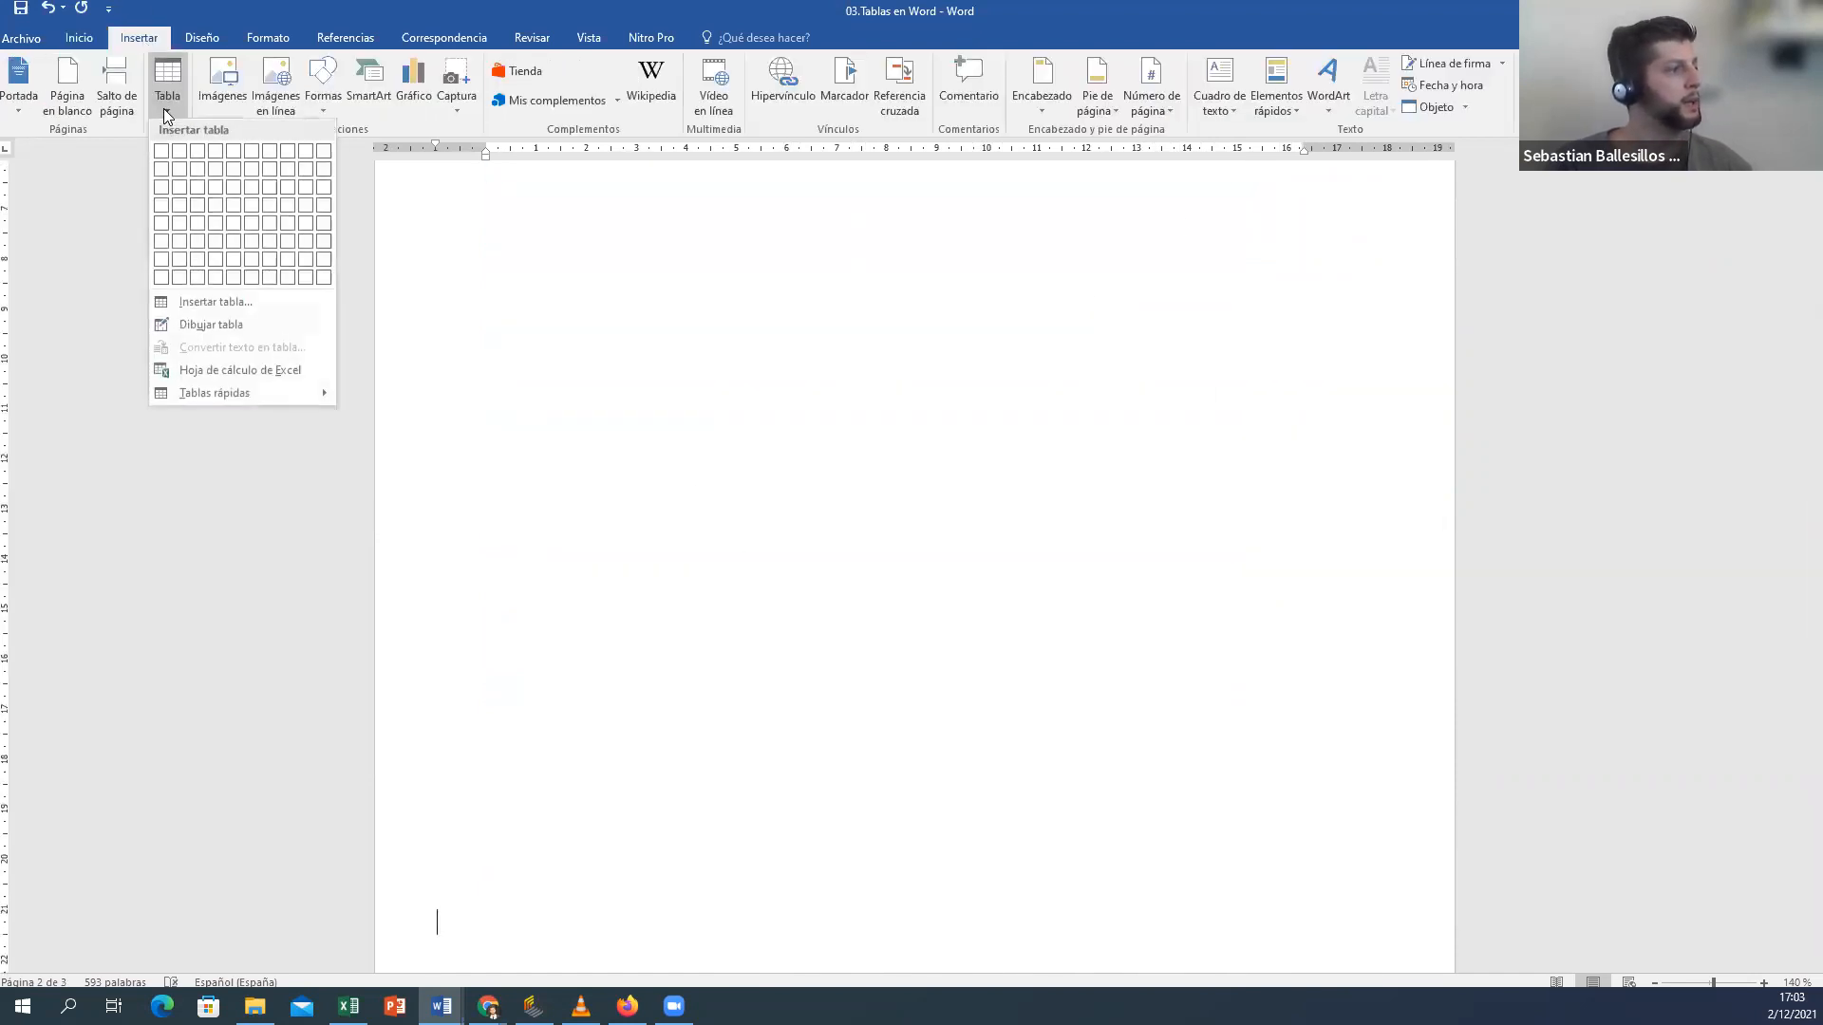
pyautogui.click(270, 375)
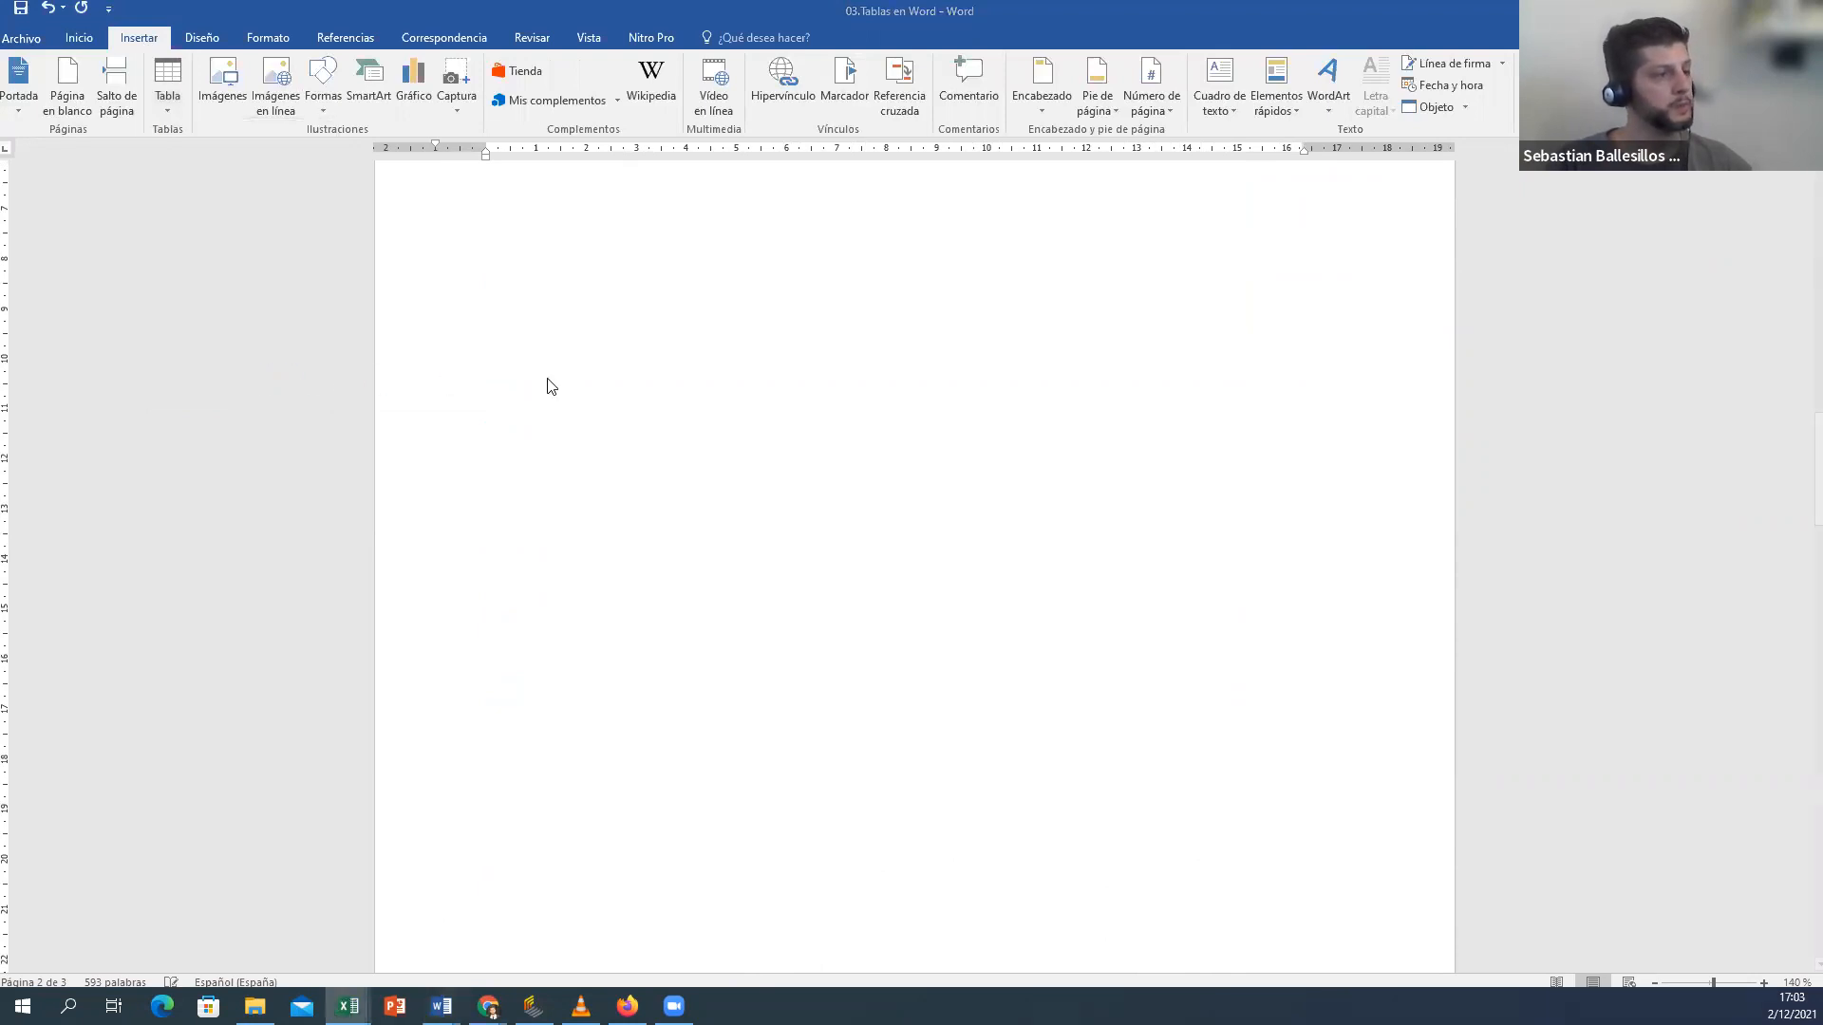
pyautogui.scroll(-3, 631, 516)
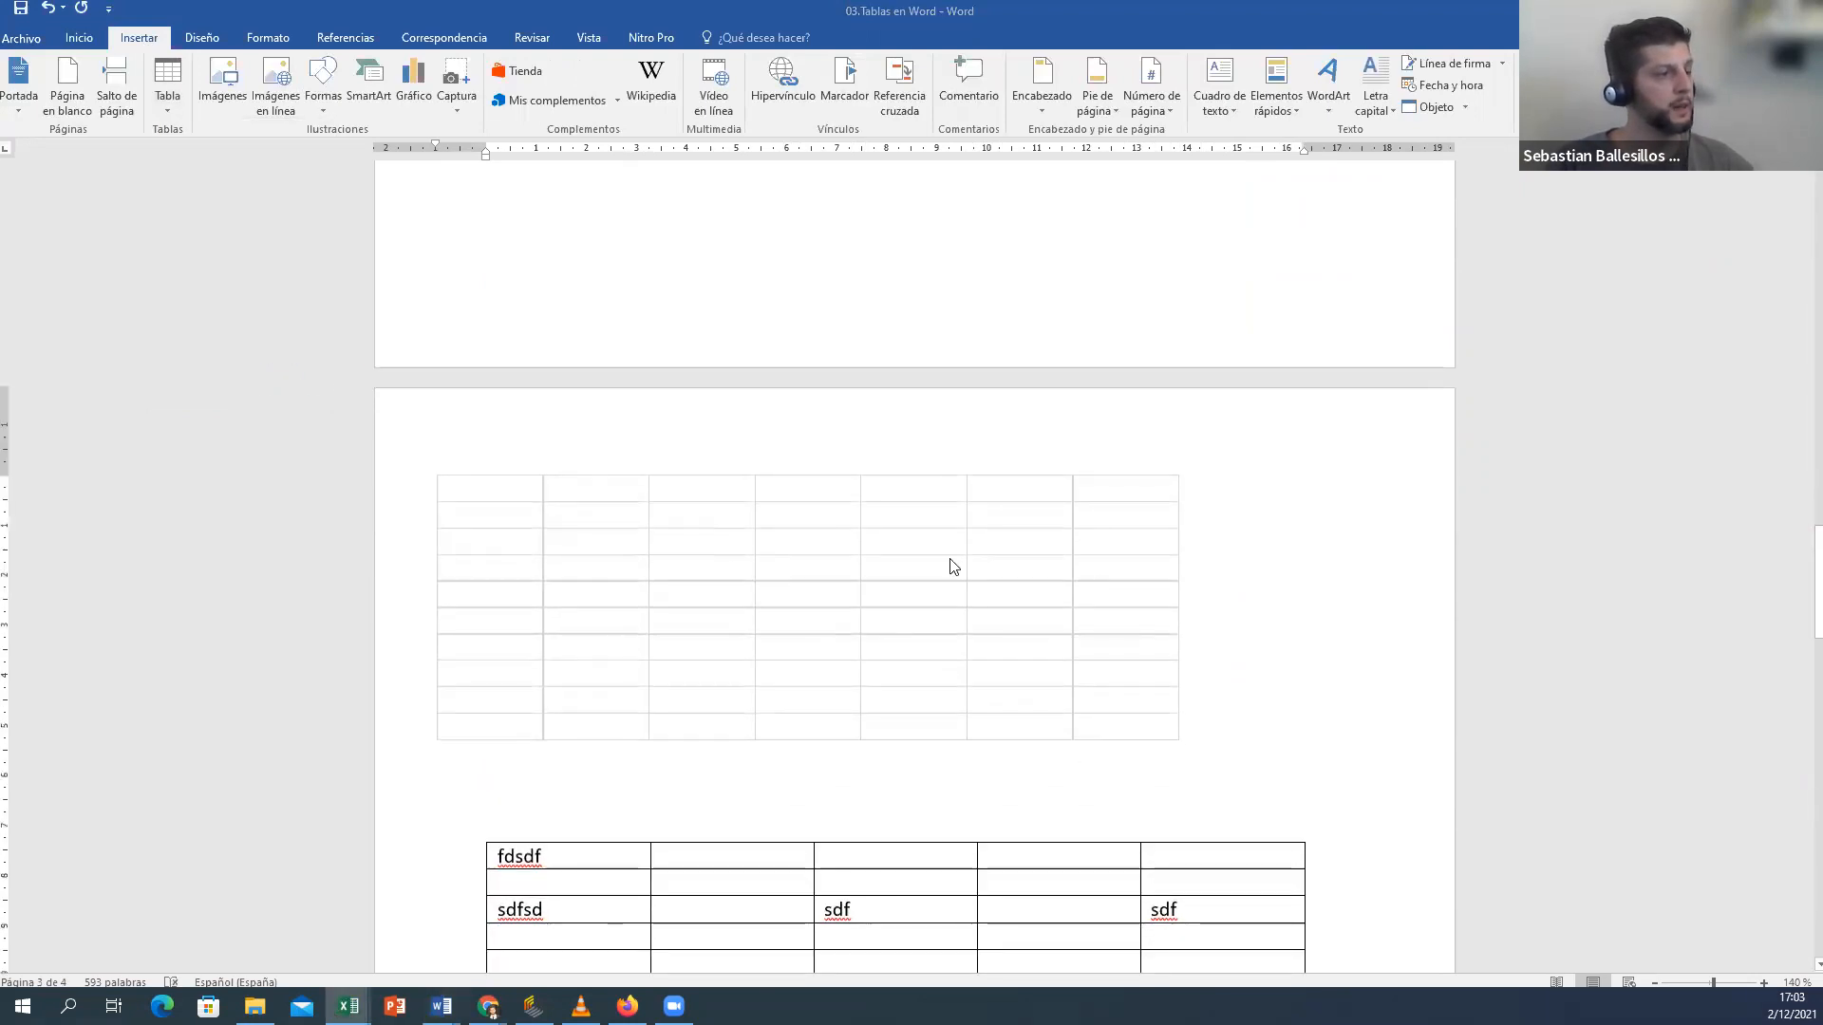
pyautogui.doubleClick(618, 513)
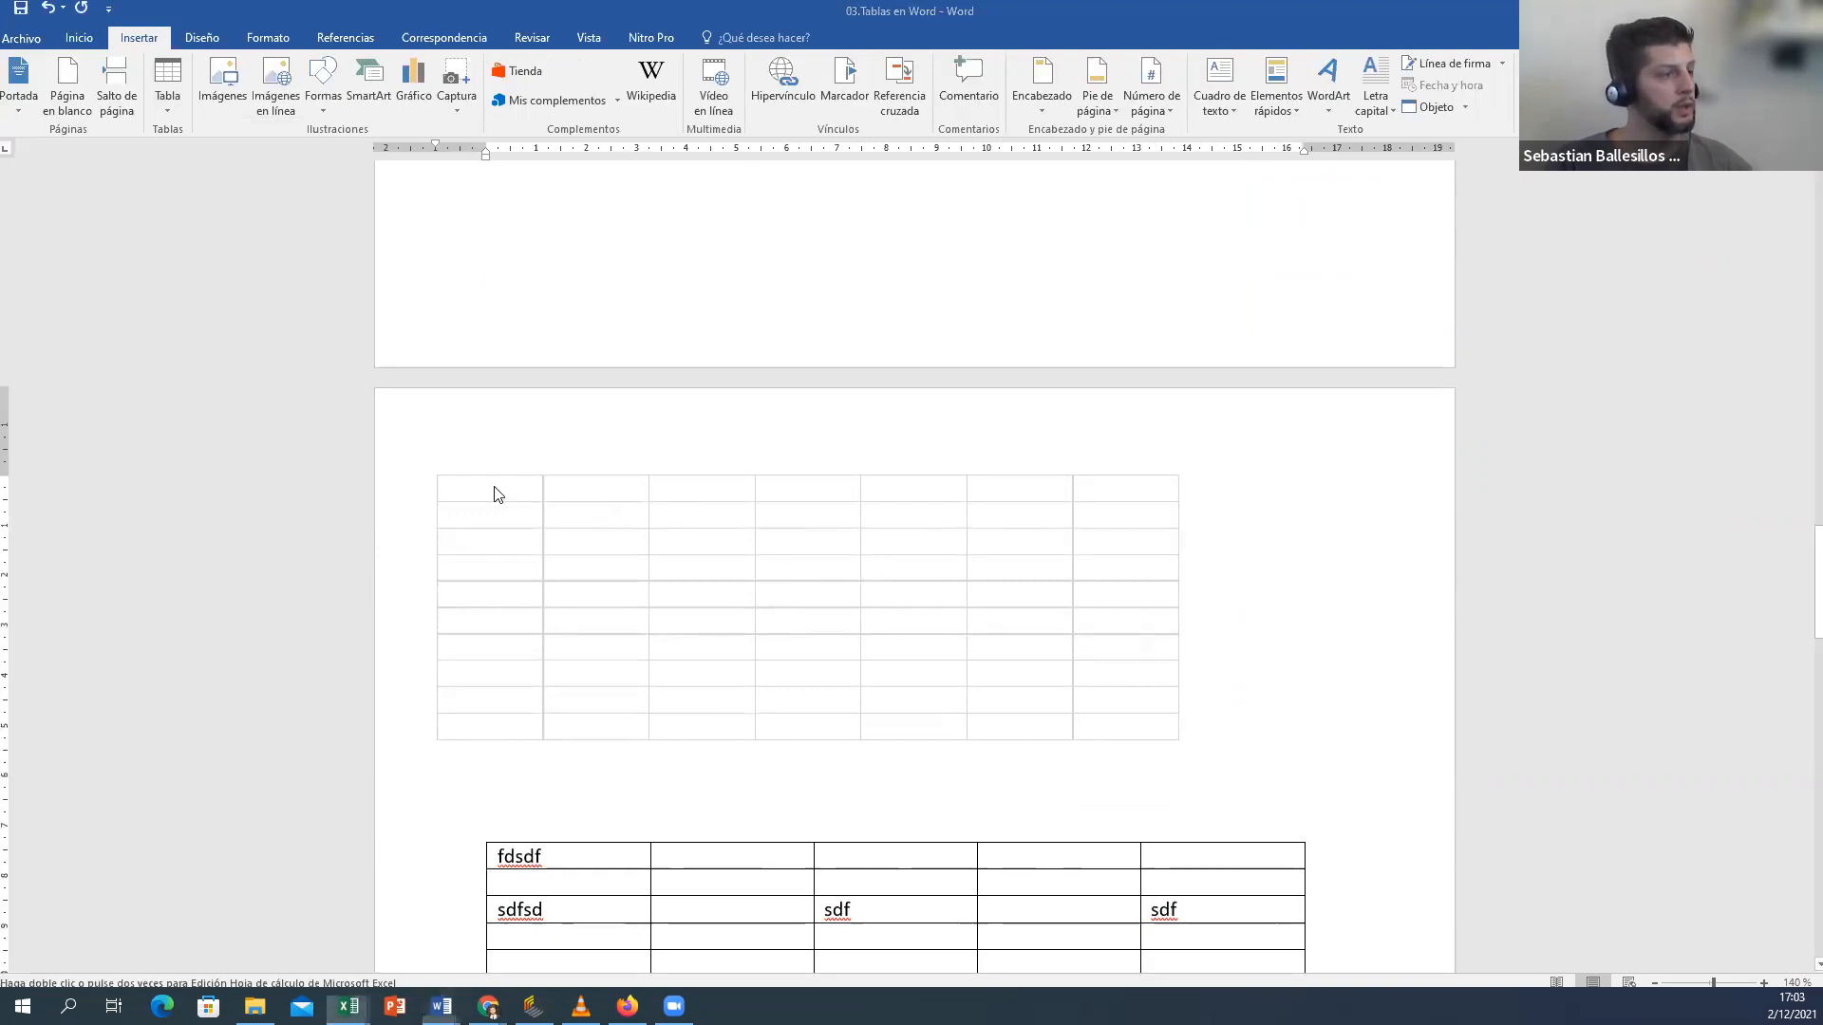
# Step: Insert another embedded Excel spreadsheet in the empty space below the five-column table
pyautogui.click(1145, 860)
pyautogui.scroll(-5, 1062, 781)
pyautogui.click(953, 794)
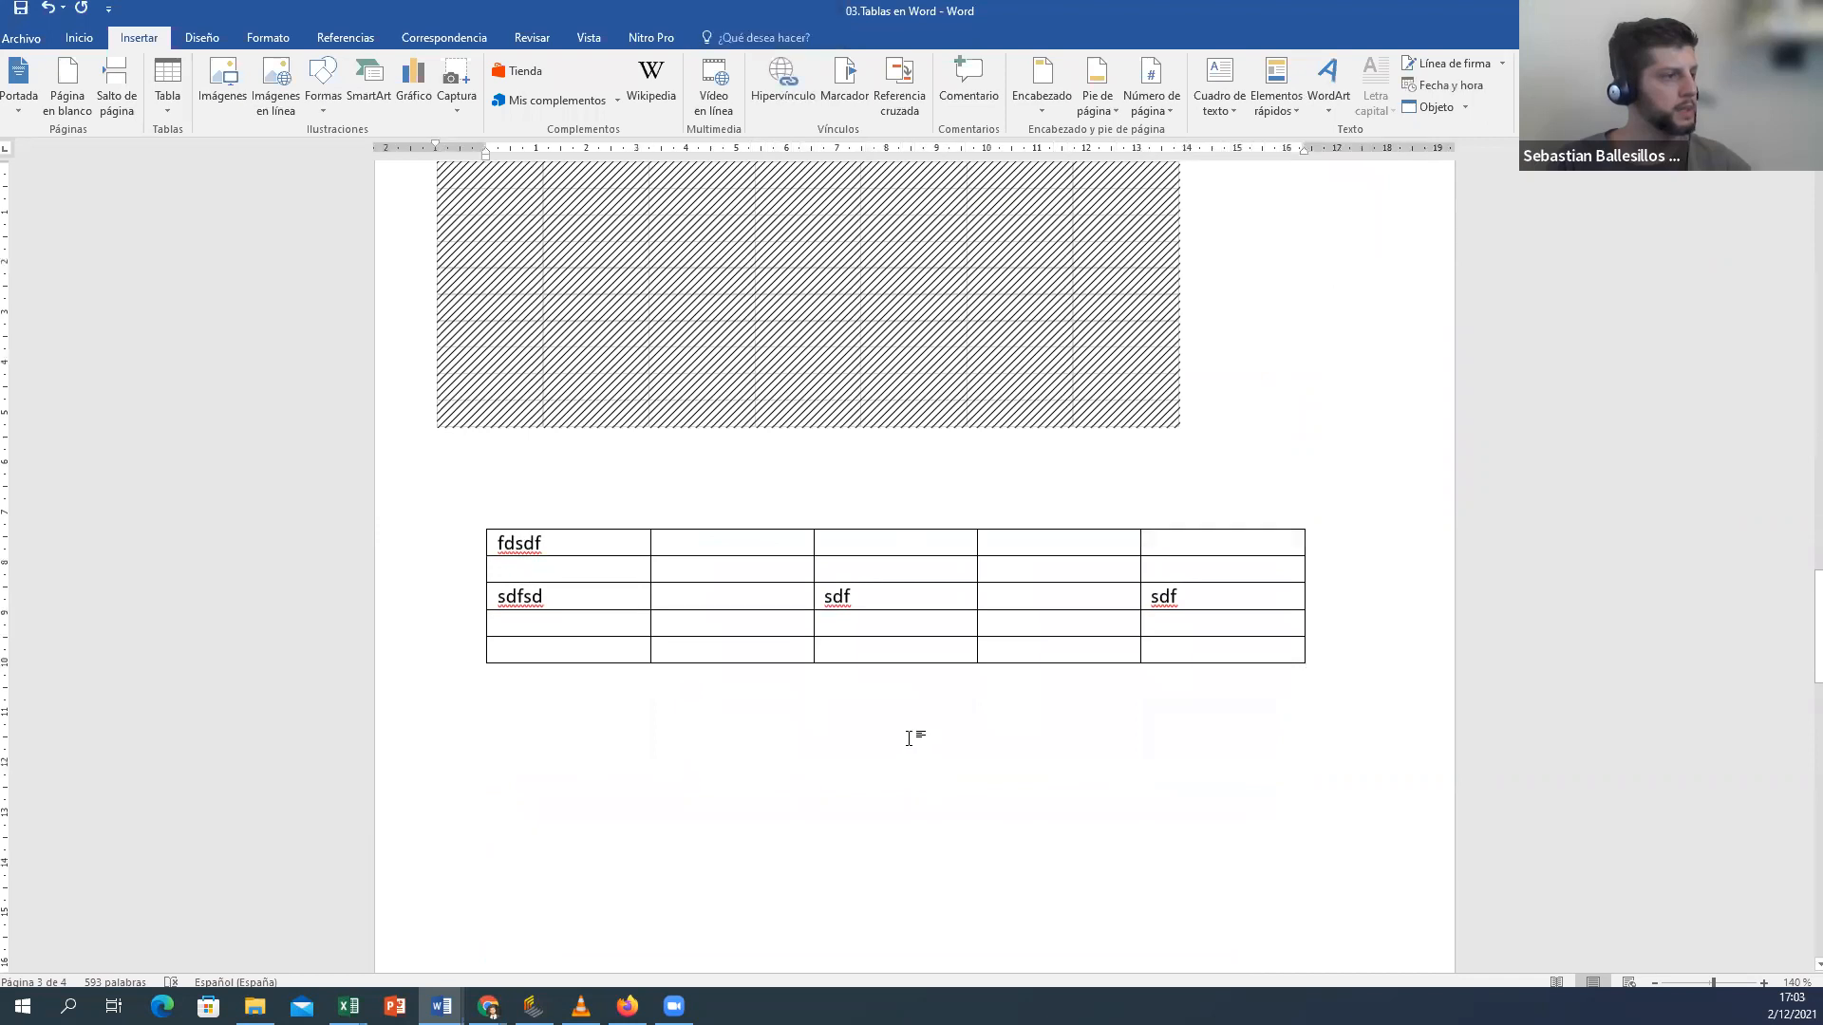
pyautogui.click(167, 90)
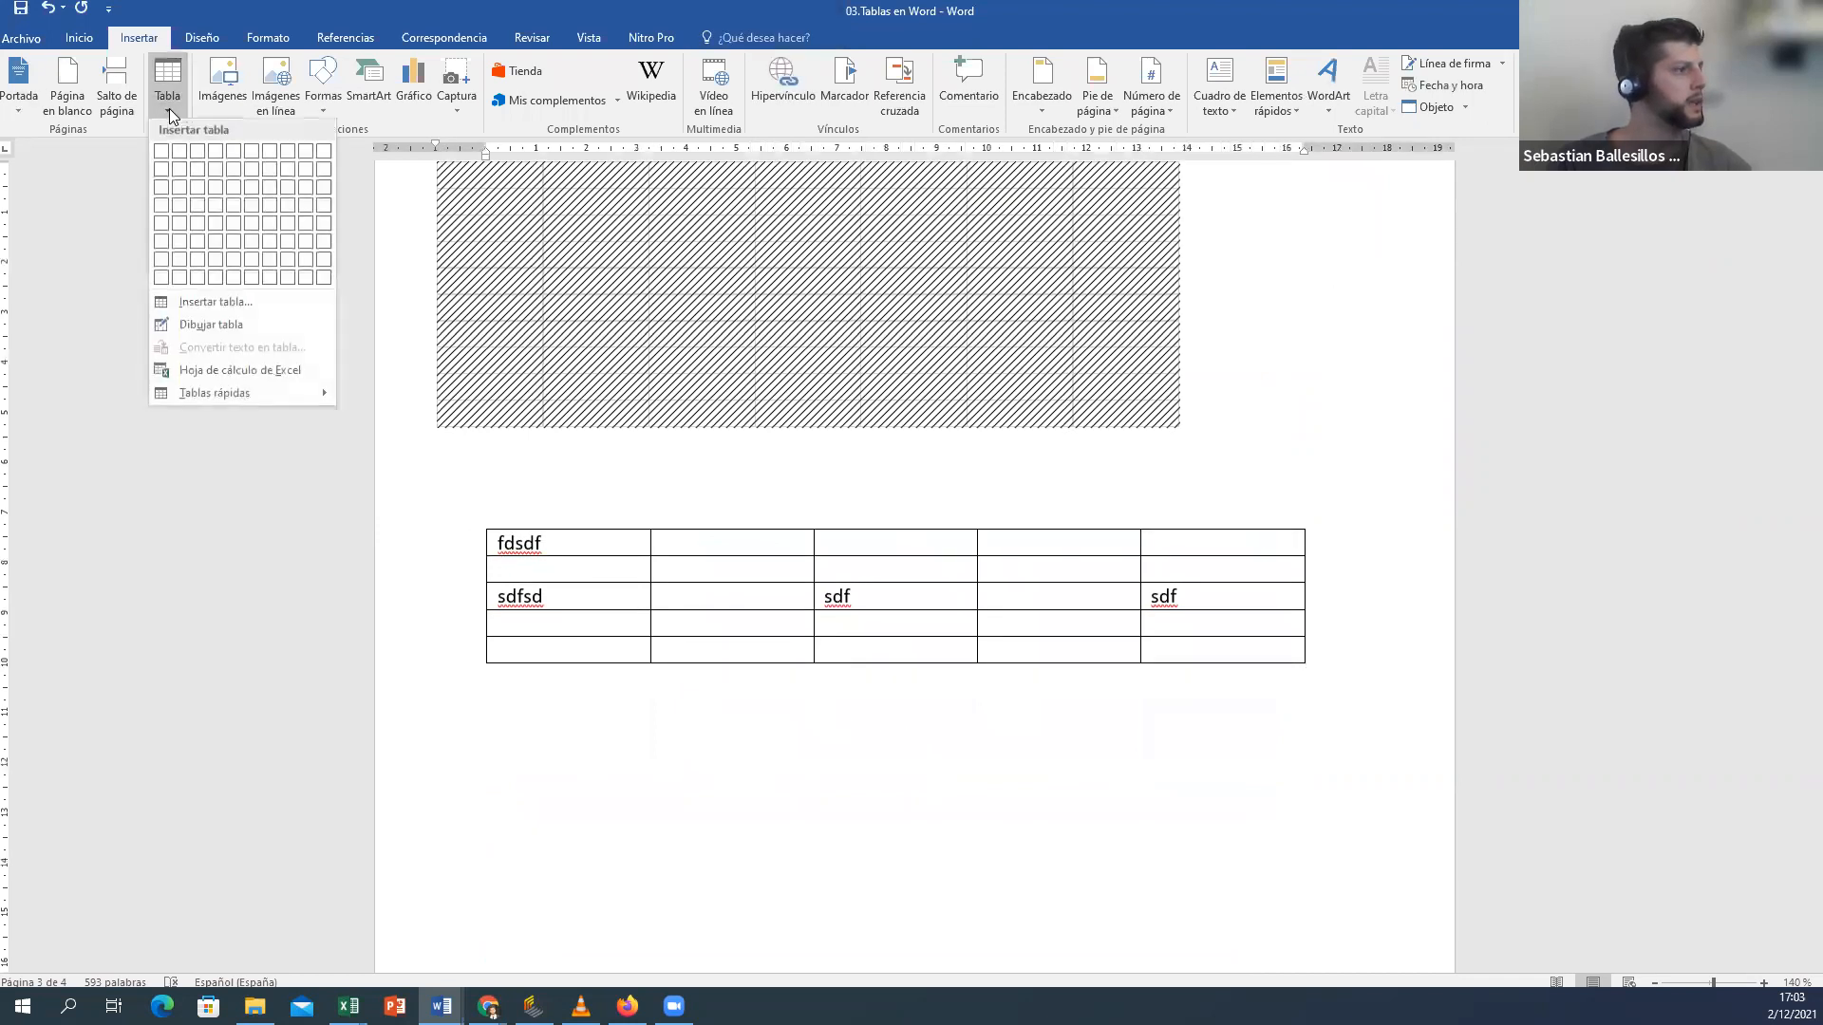
pyautogui.click(281, 379)
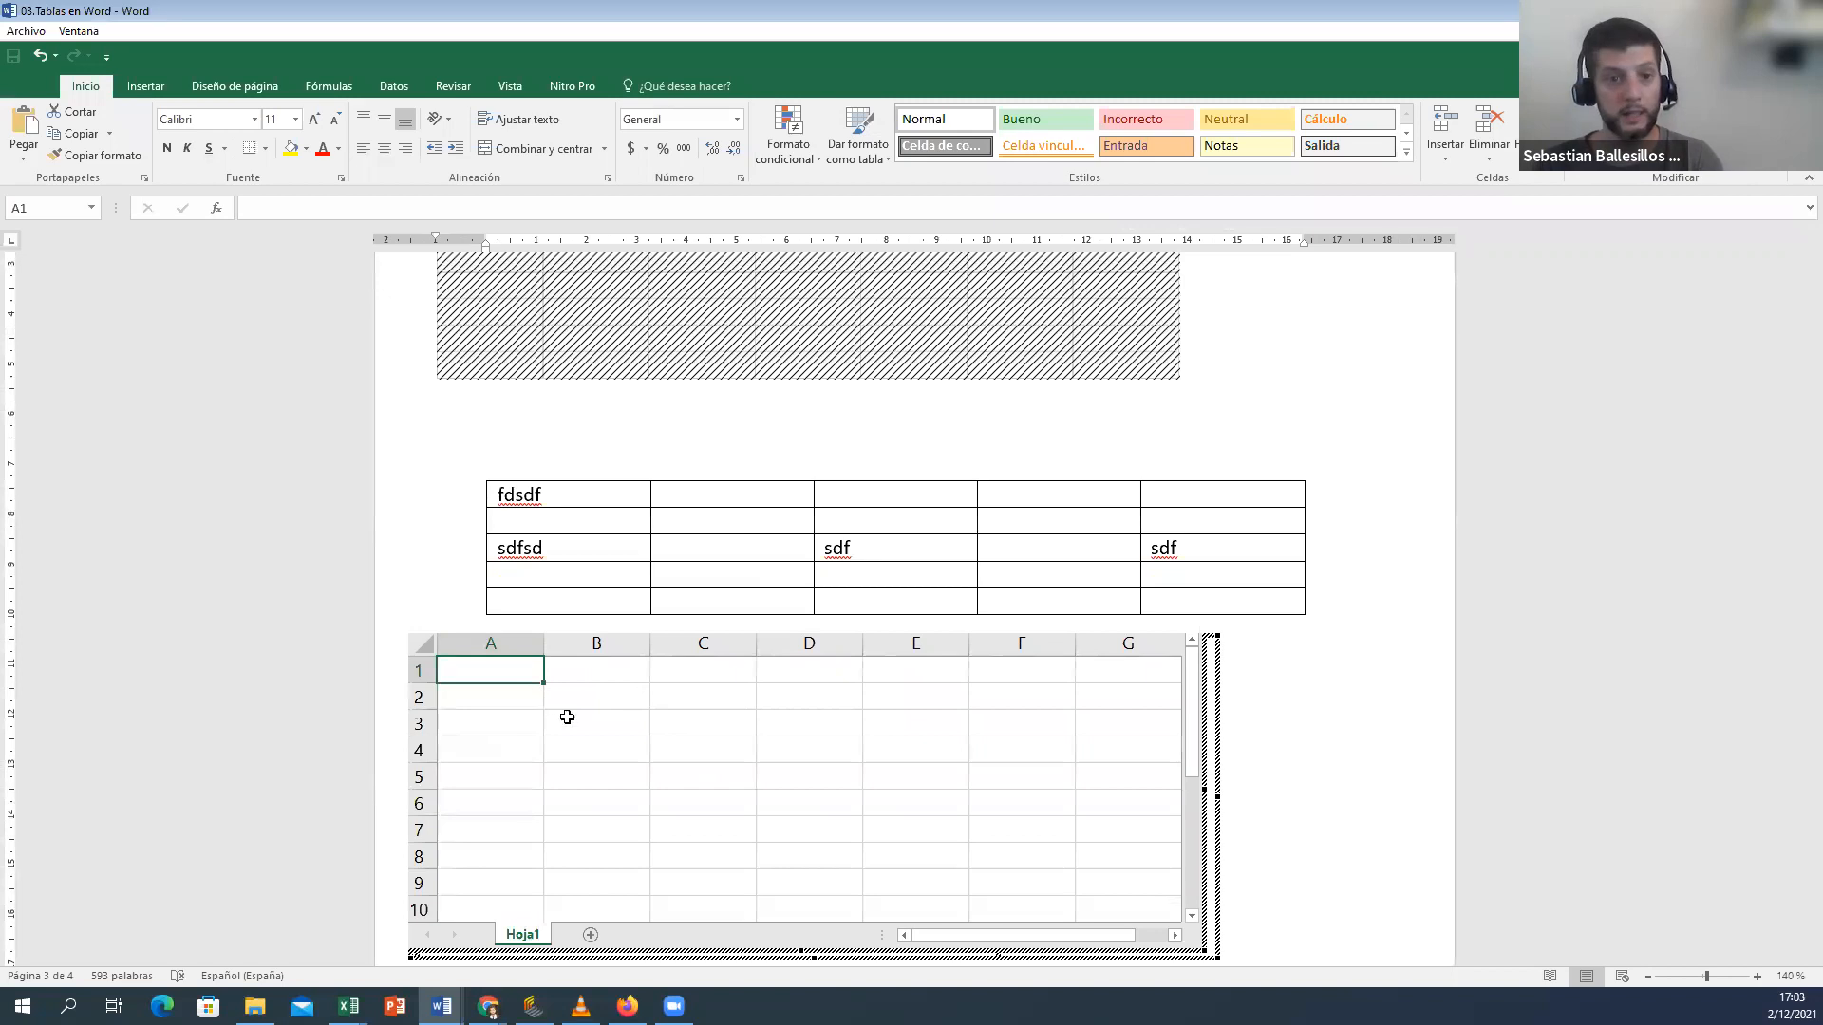
# Step: Enter a first name in cell A1 and the grades 7, 8 and 9 in B1 to D1
pyautogui.write('JUAN')
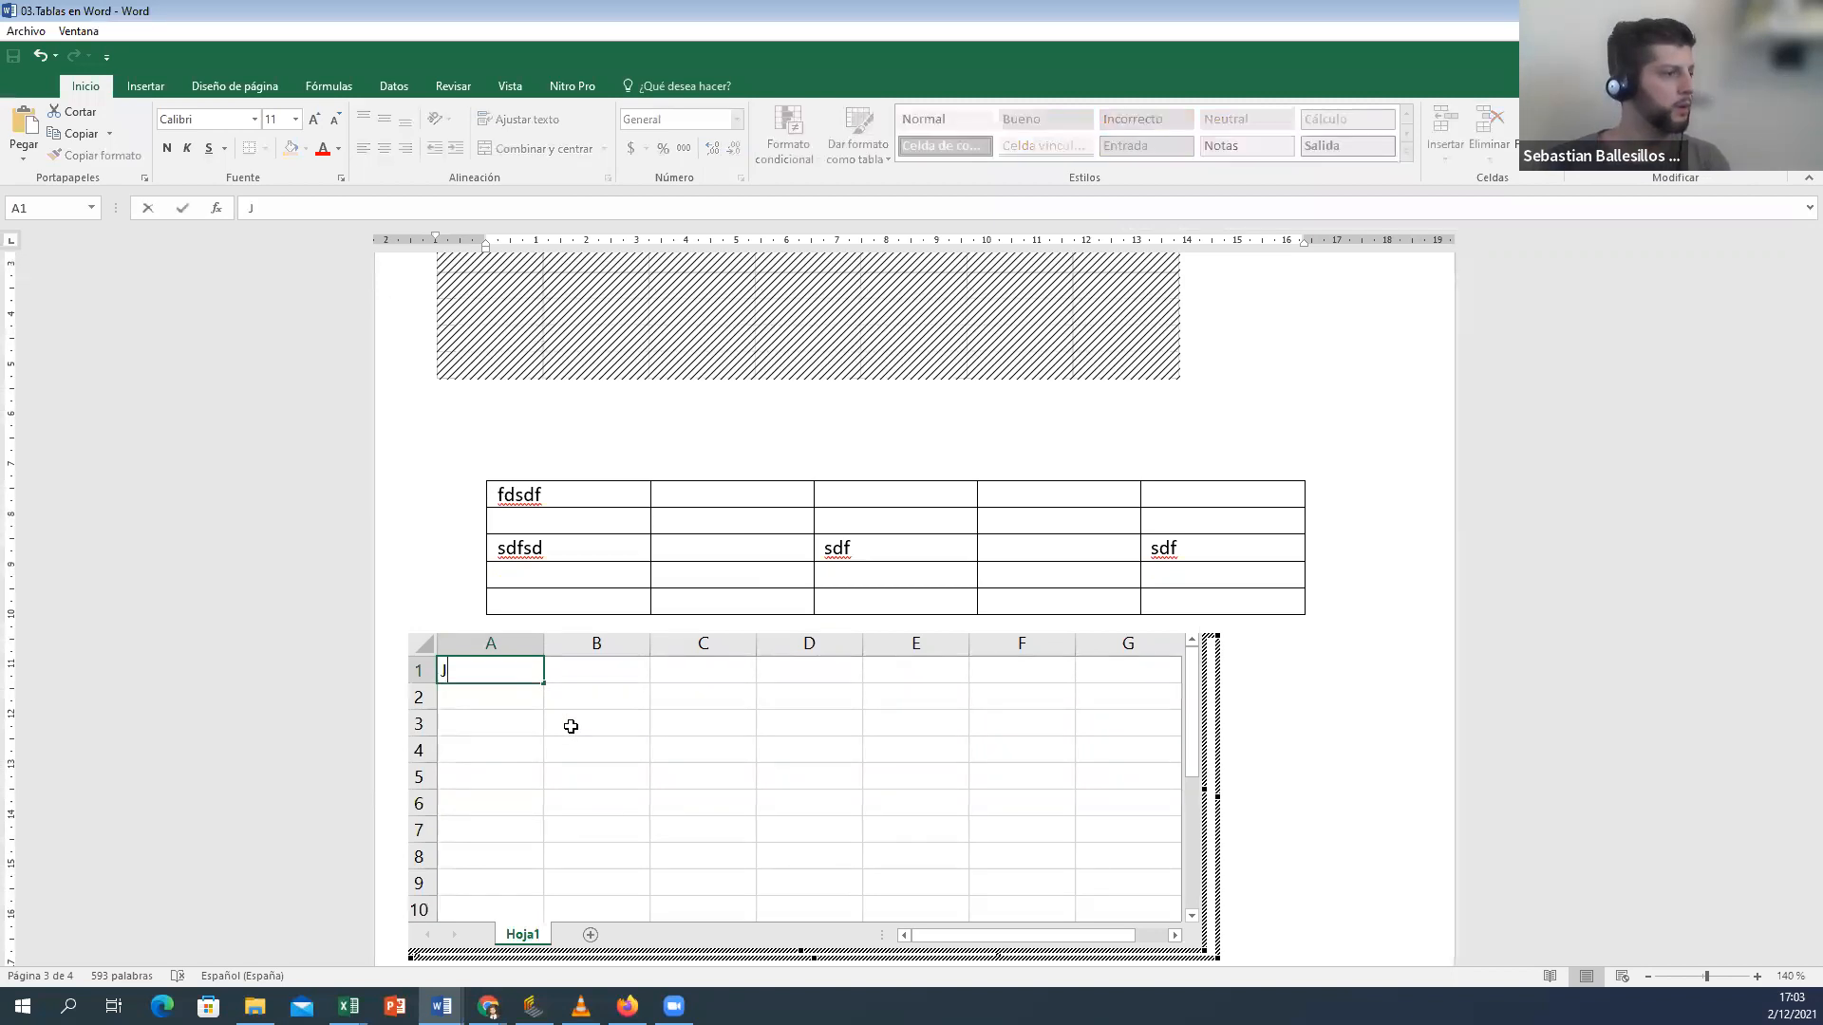
pyautogui.press('Tab')
pyautogui.write('7')
pyautogui.press('Tab')
pyautogui.write('8')
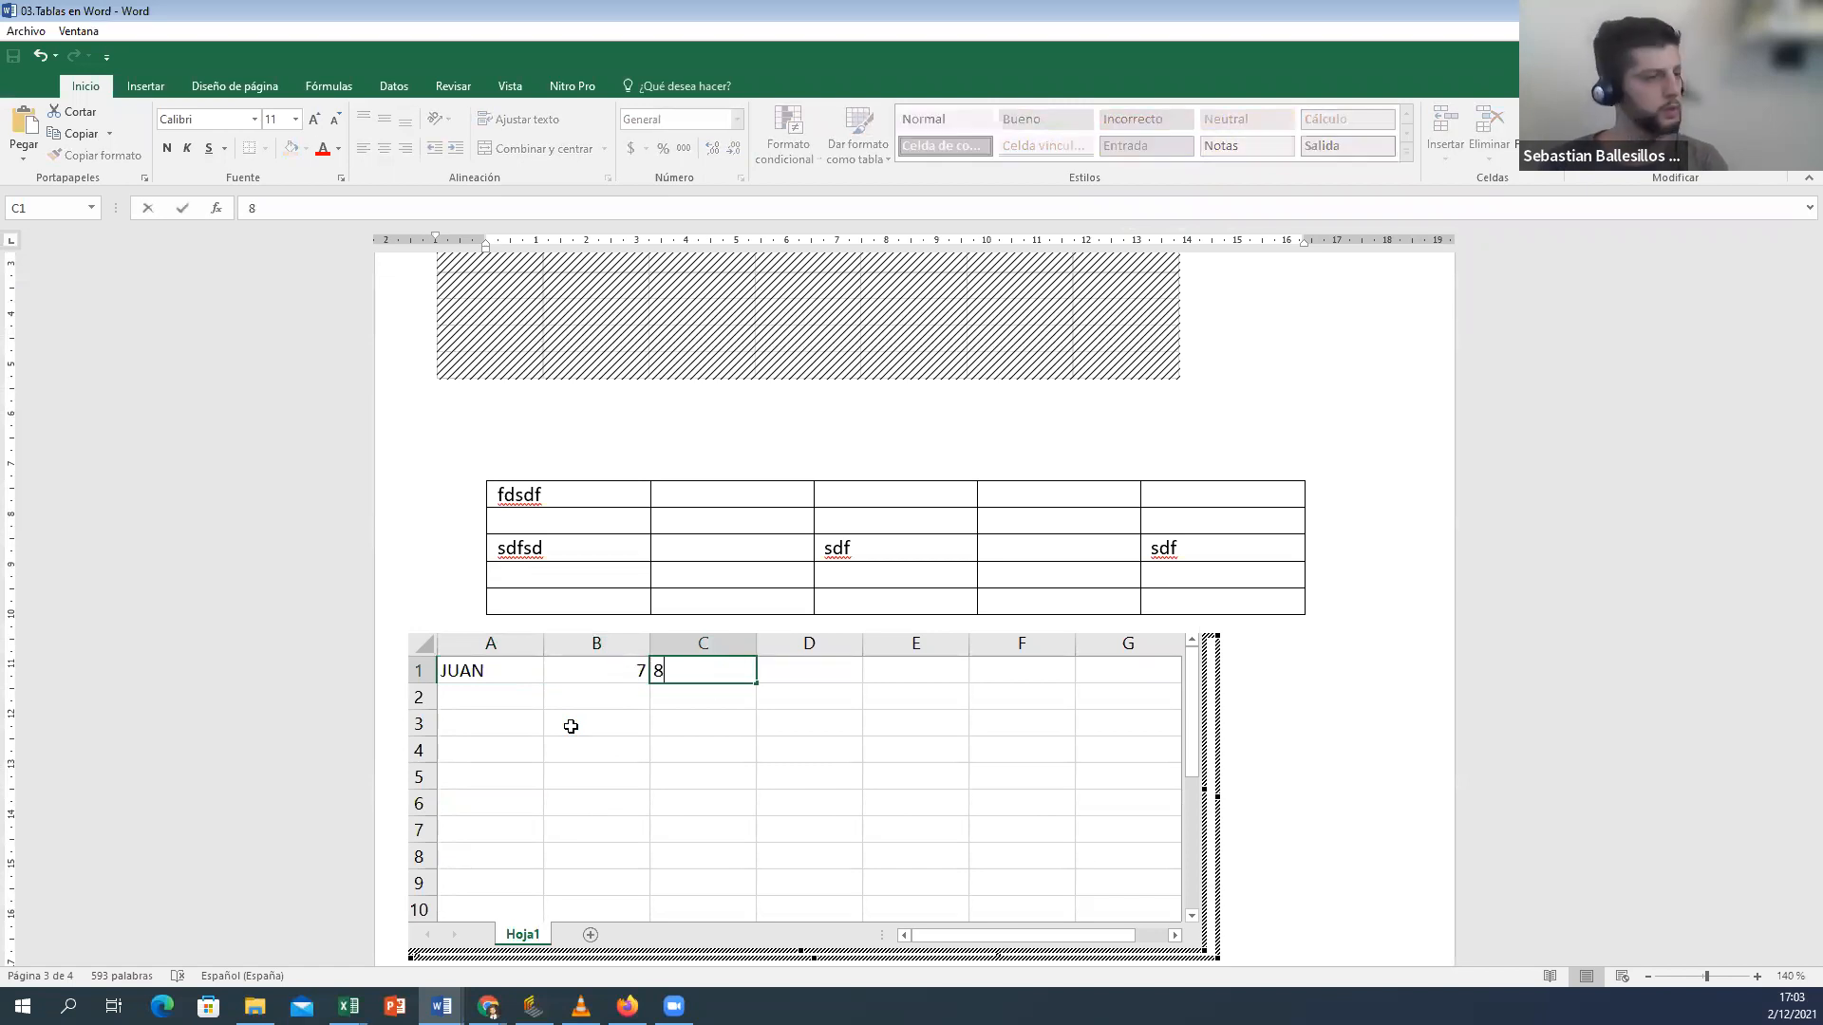
pyautogui.press('Tab')
pyautogui.write('9')
pyautogui.press('Tab')
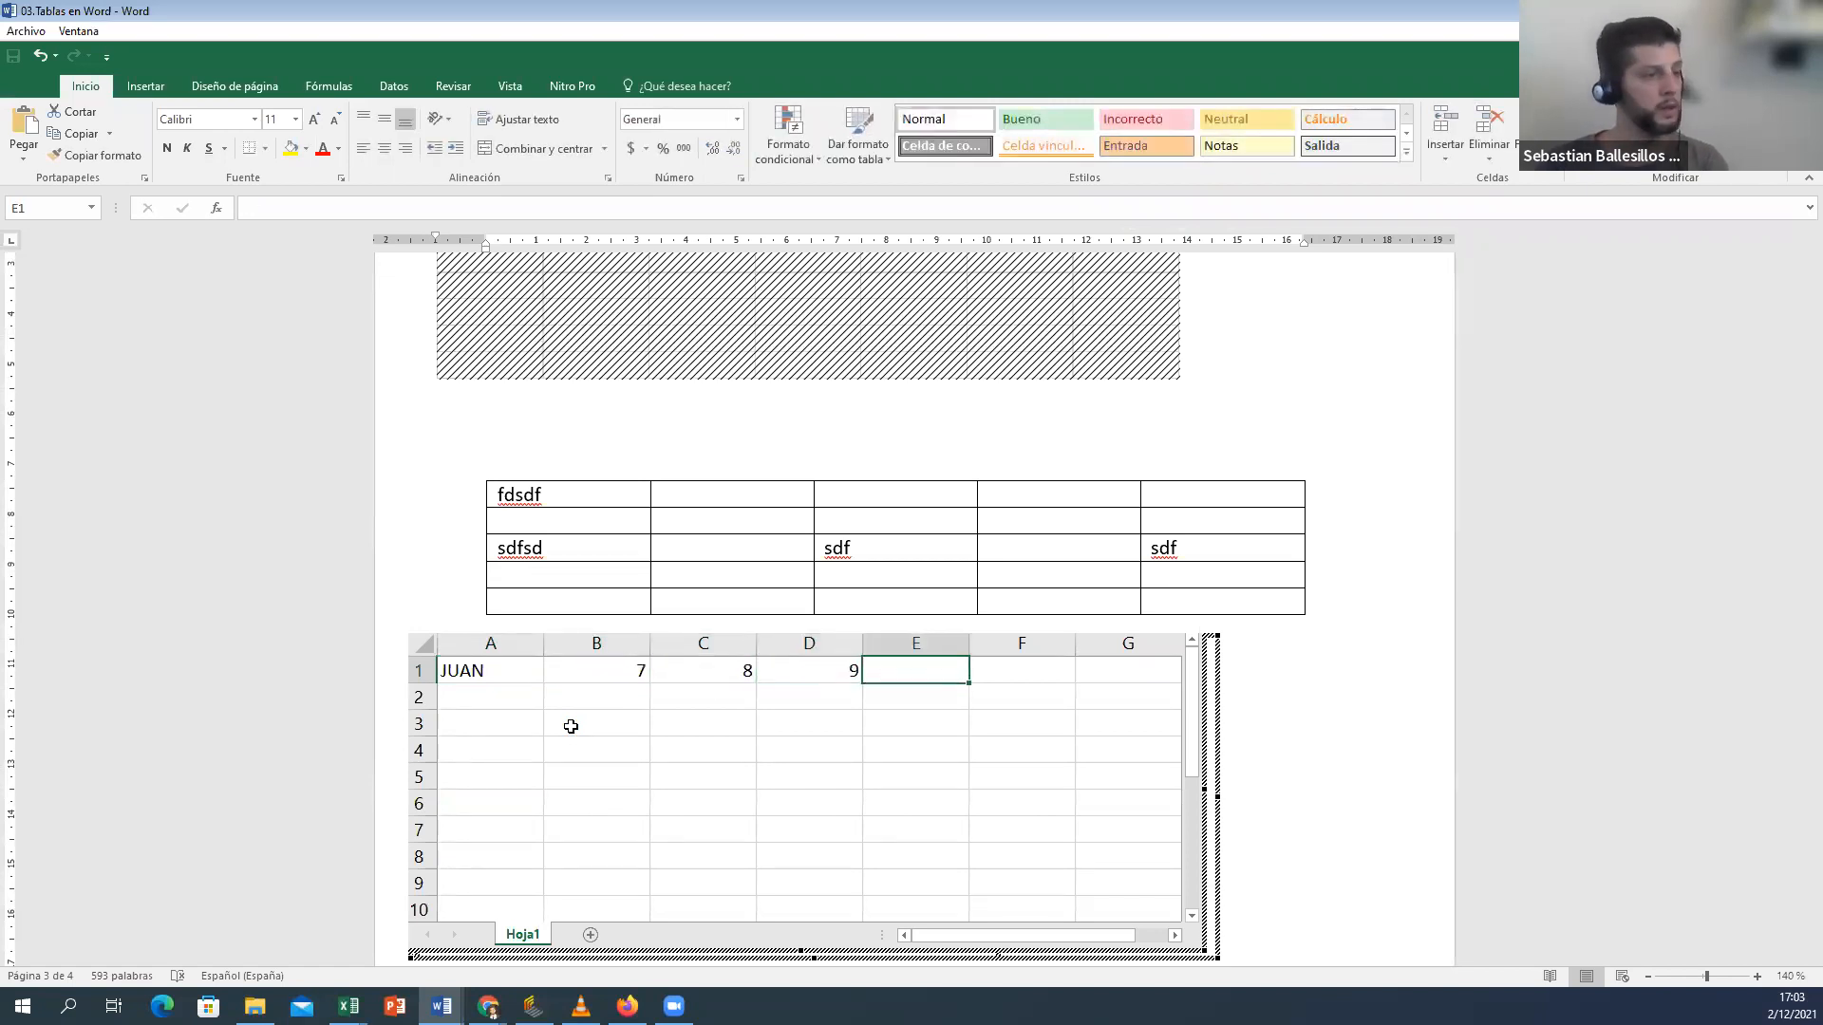
# Step: Calculate the average of the three grades in cell E1 with =PROMEDIO(B1:D1)
pyautogui.write('=PROMEDIO')
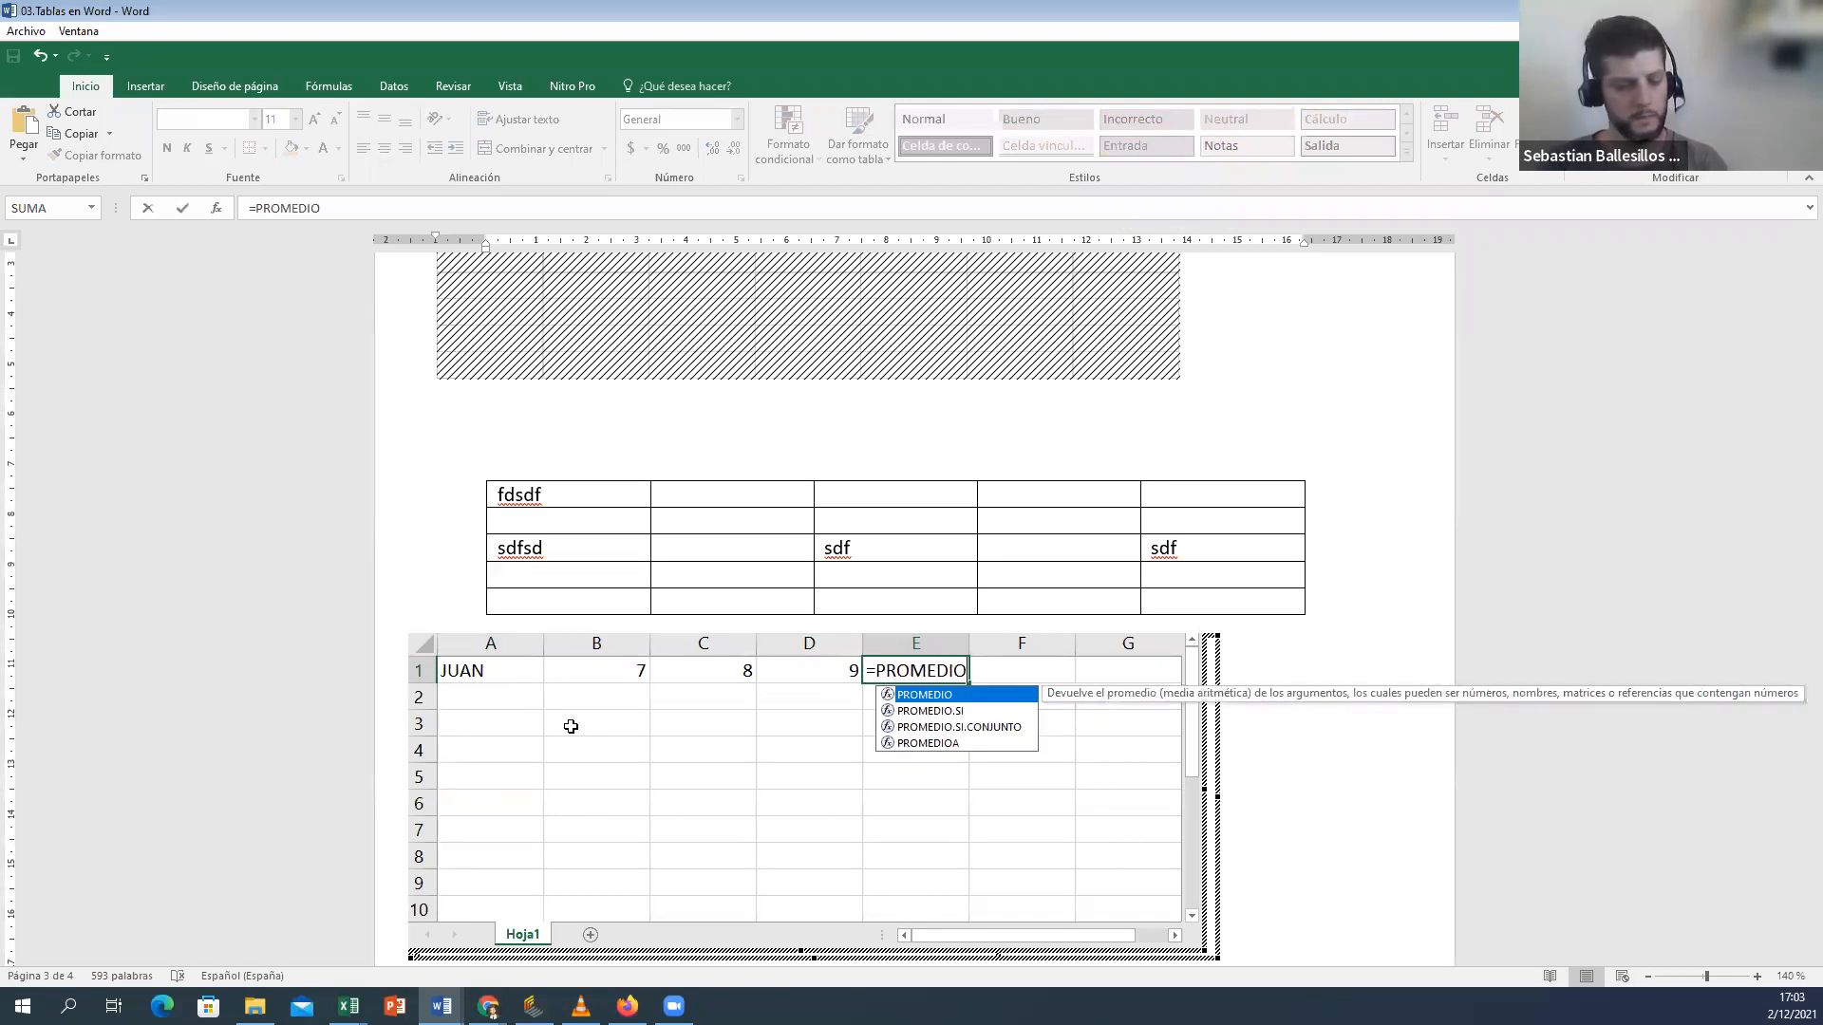
pyautogui.write('(')
pyautogui.moveTo(834, 671); pyautogui.dragTo(606, 644)
pyautogui.write(')')
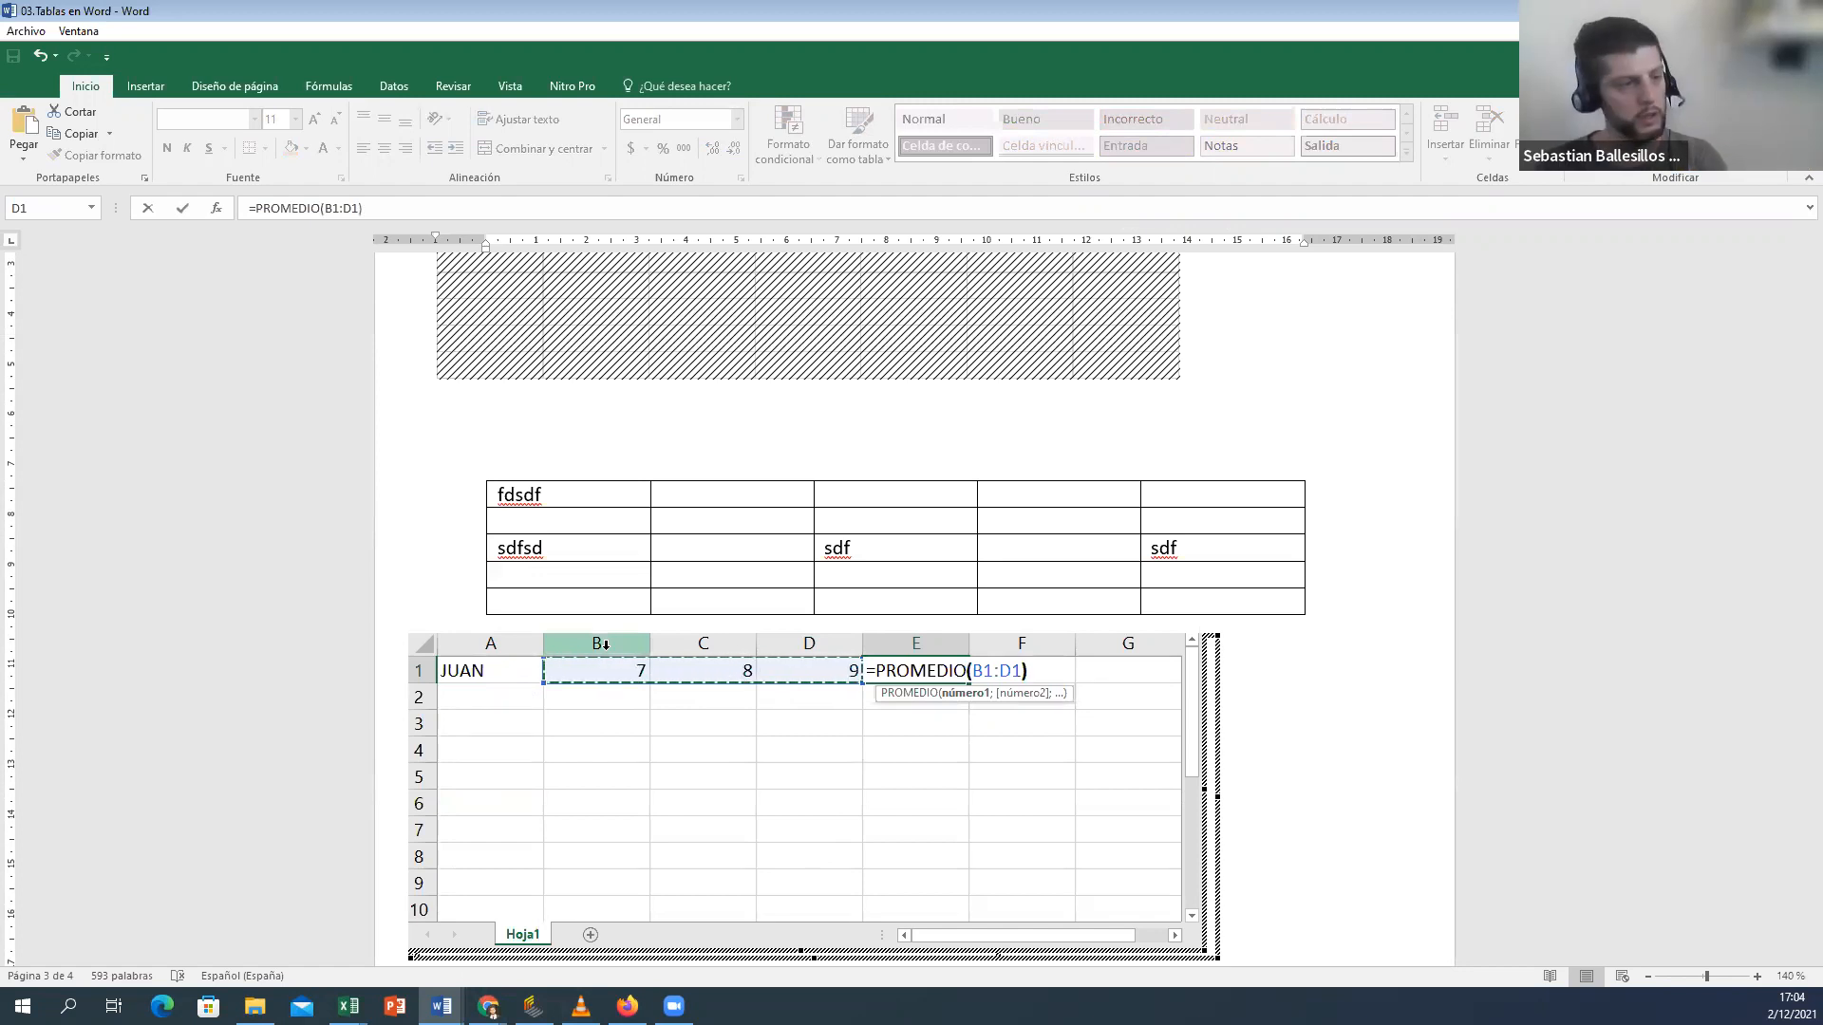
pyautogui.press('Return')
# Step: Copy the grades in B1:D1 into rows 2 to 8 of the same columns
pyautogui.moveTo(584, 665); pyautogui.dragTo(764, 672)
pyautogui.hotkey('ctrl', 'c')
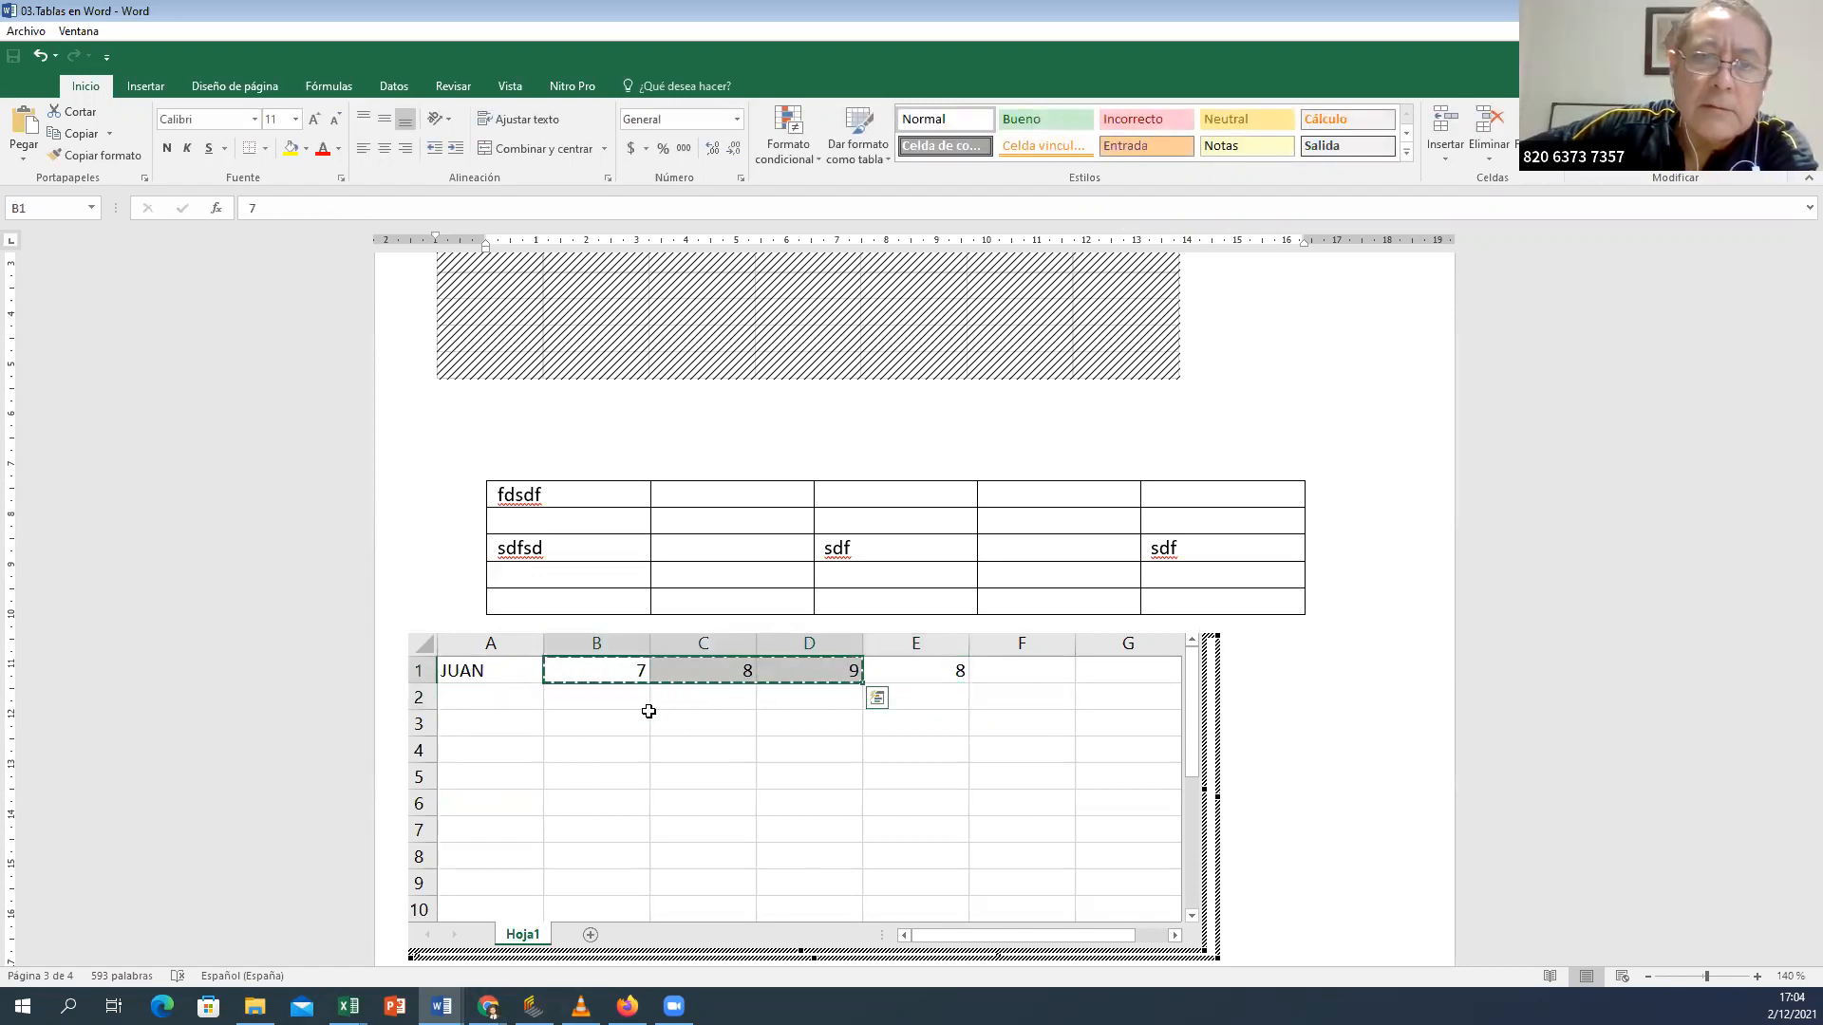
pyautogui.moveTo(616, 698); pyautogui.dragTo(806, 851)
pyautogui.hotkey('ctrl', 'v')
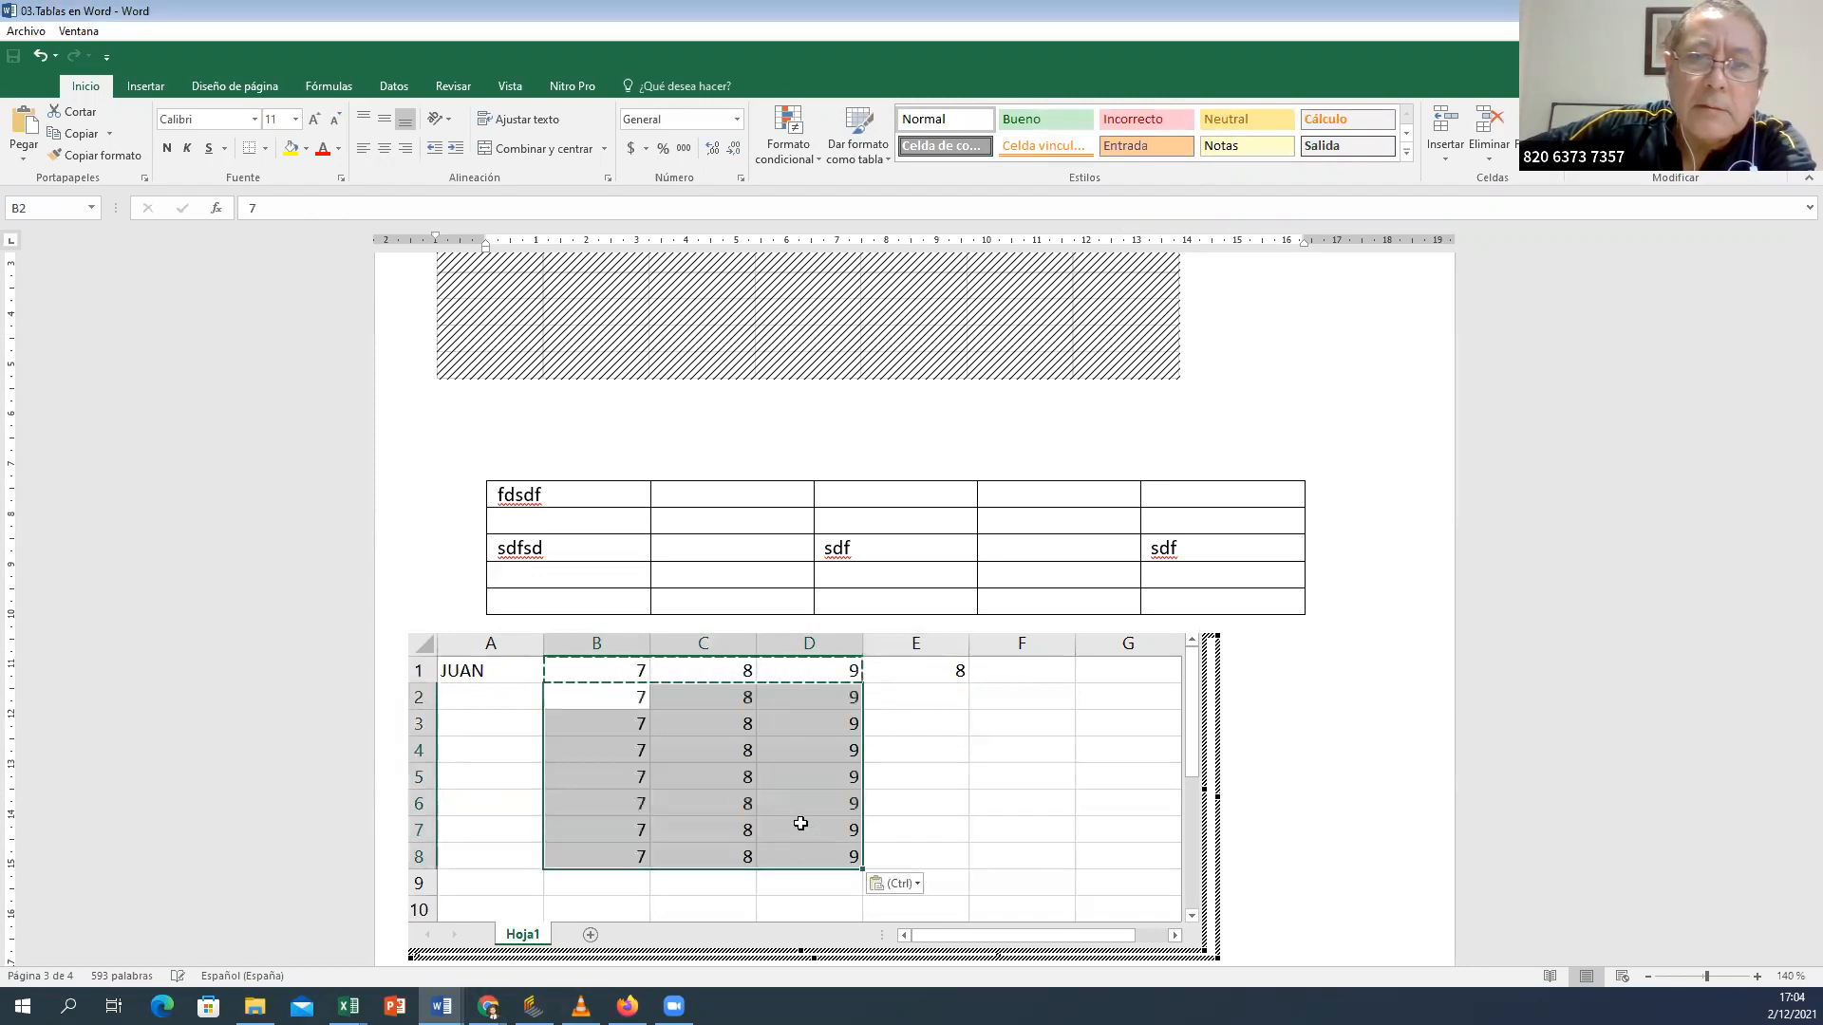
# Step: Set cell D4 to 2, C5 to 1 and B5 to 10
pyautogui.click(796, 743)
pyautogui.write('2')
pyautogui.press('Left')
pyautogui.press('Down')
pyautogui.write('1')
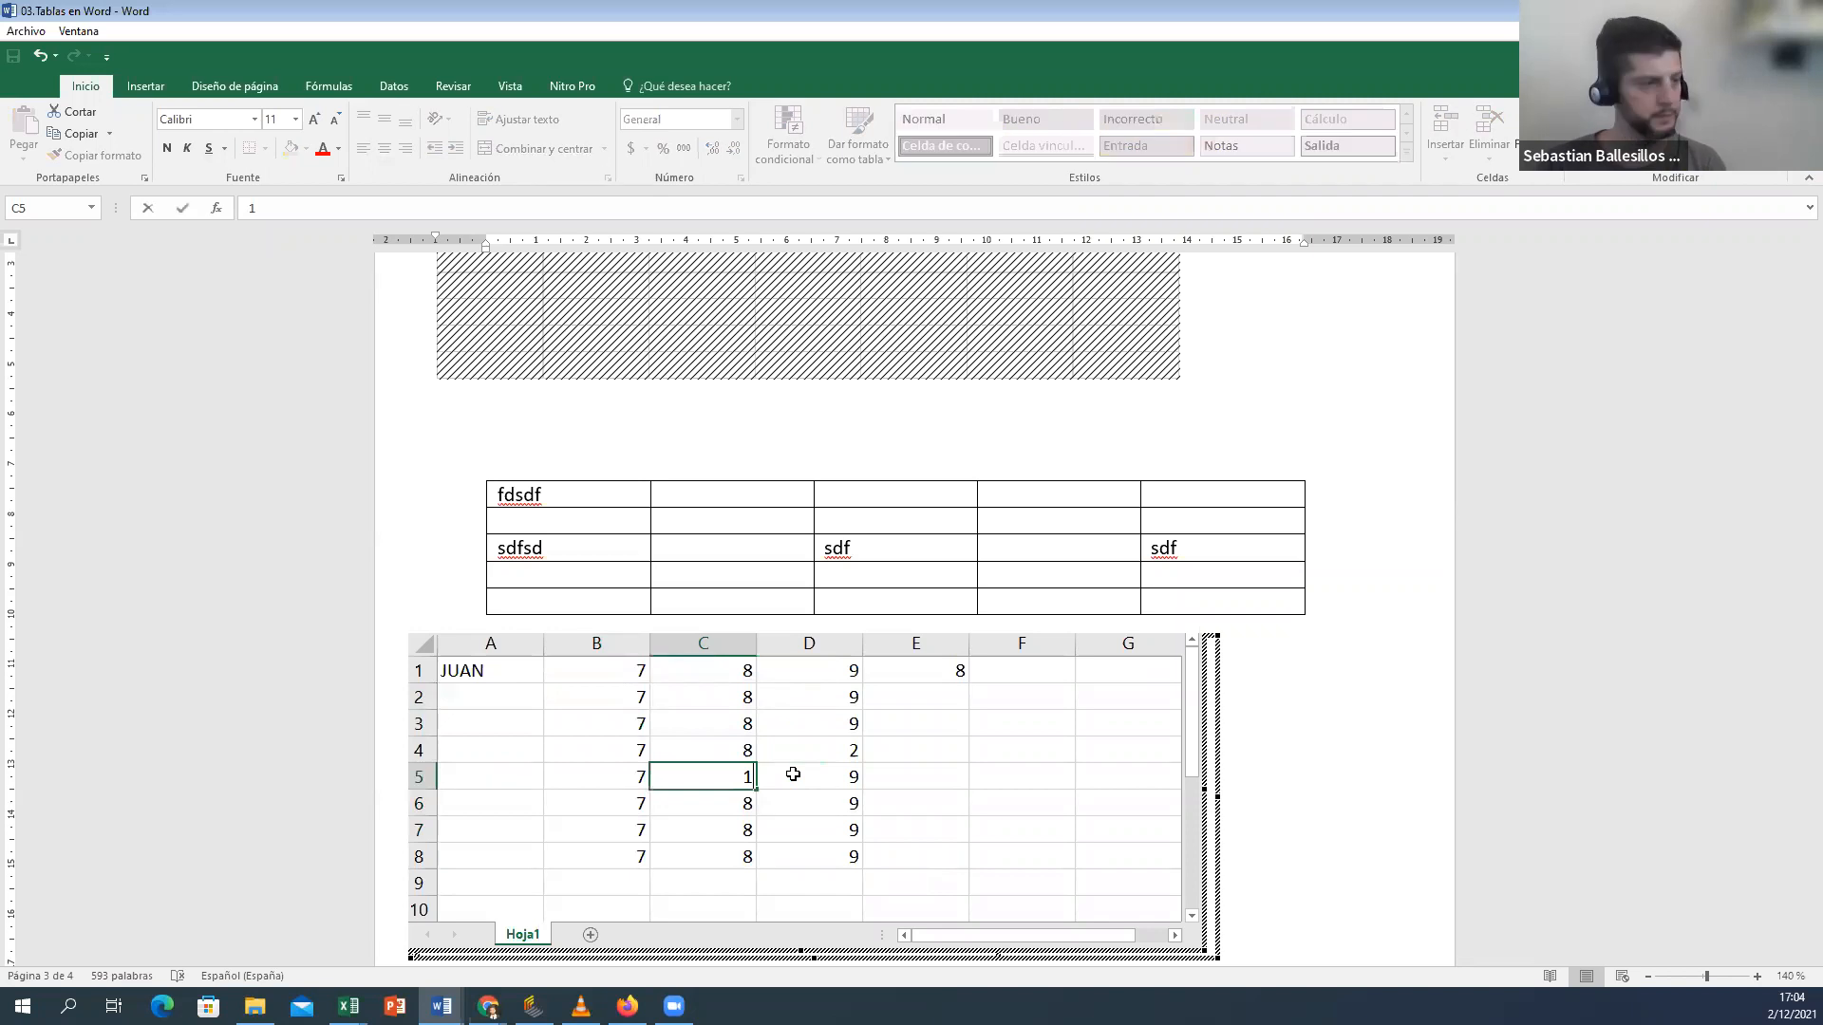
pyautogui.press('Left')
pyautogui.write('10')
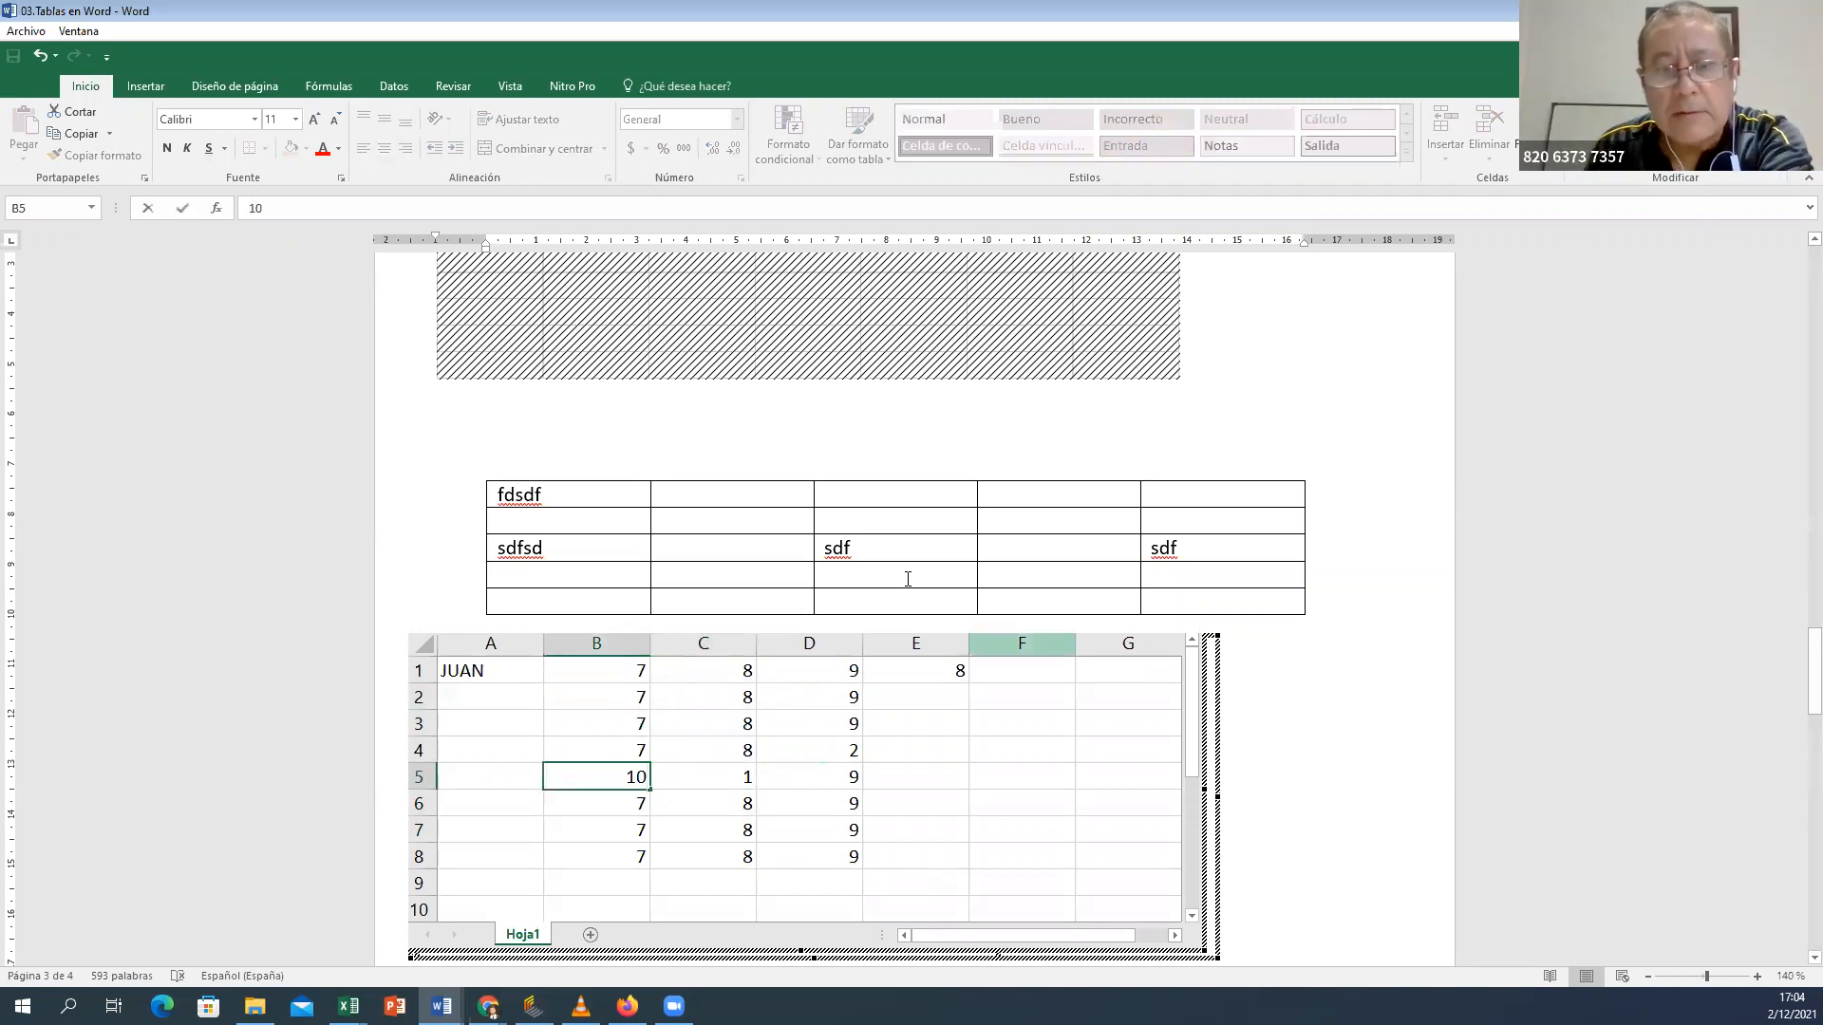
pyautogui.click(993, 693)
# Step: Fill the average formula from E1 down to E8 and the name from A1 down to A8
pyautogui.click(954, 672)
pyautogui.moveTo(969, 684); pyautogui.dragTo(873, 870)
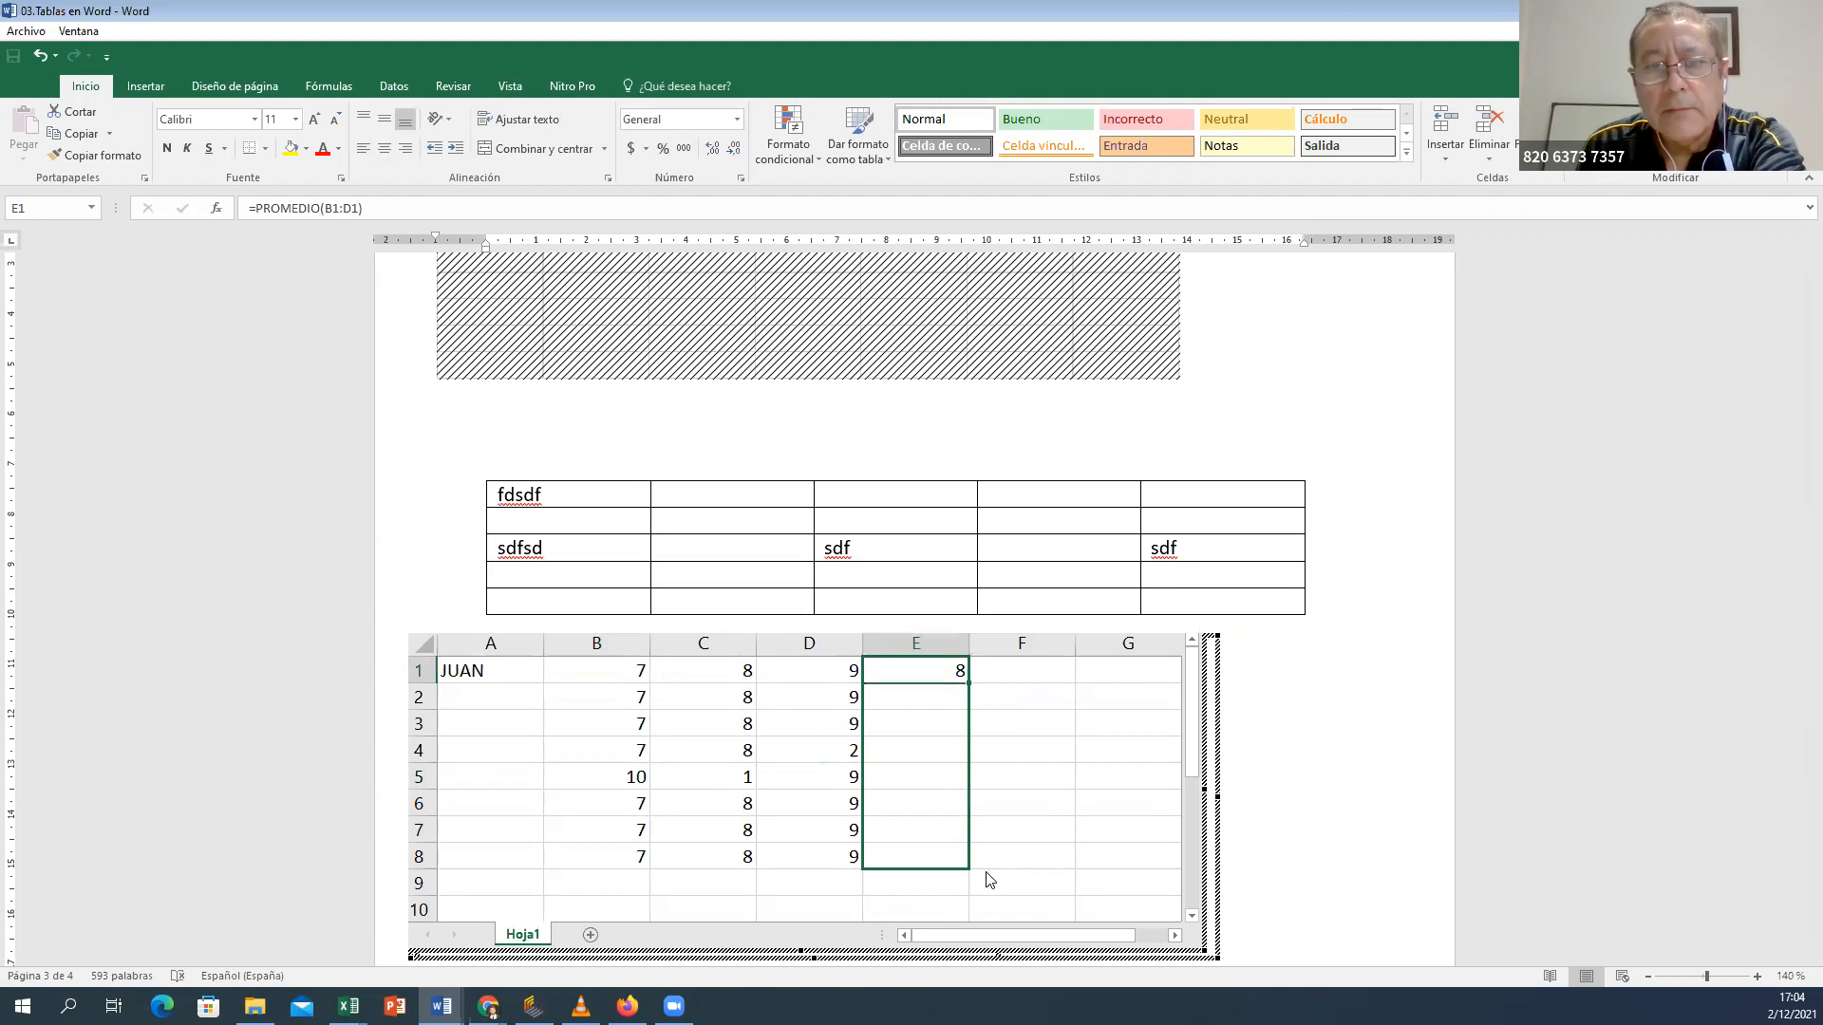
pyautogui.click(489, 676)
pyautogui.moveTo(546, 681); pyautogui.dragTo(549, 860)
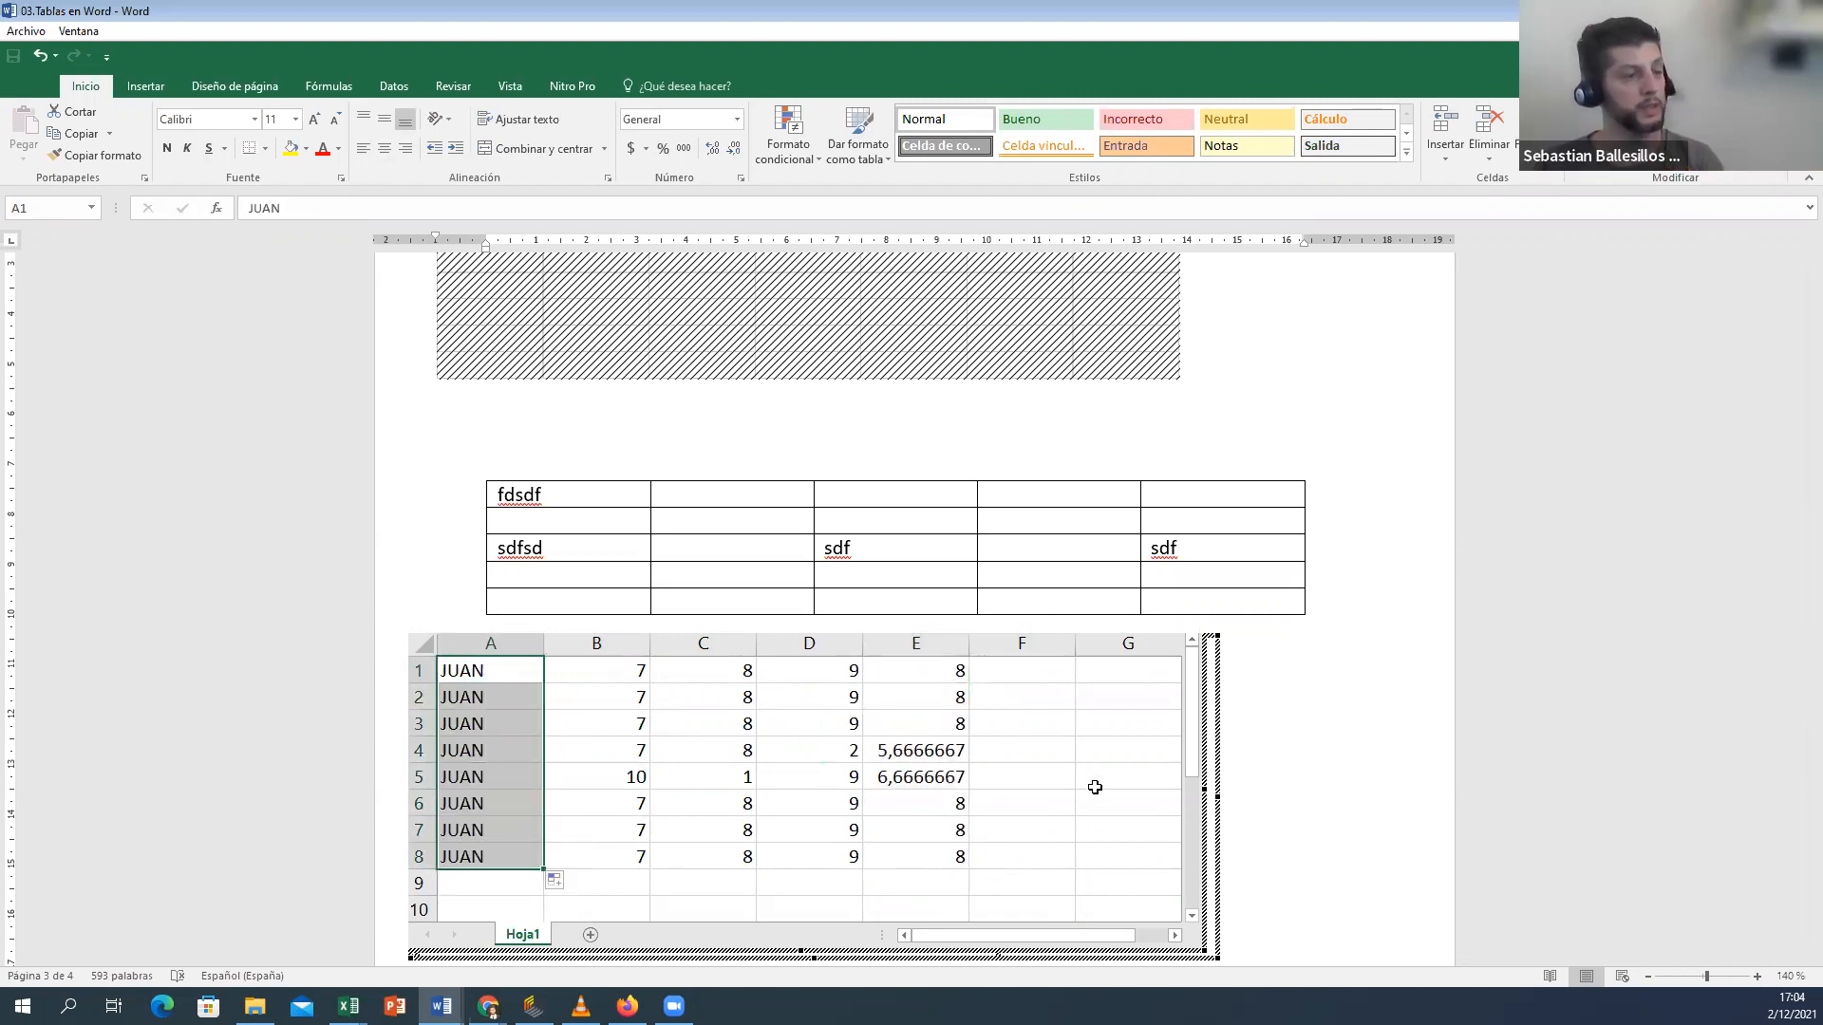
# Step: Finish editing the embedded grades spreadsheet and add an empty paragraph below it in the document
pyautogui.click(1259, 812)
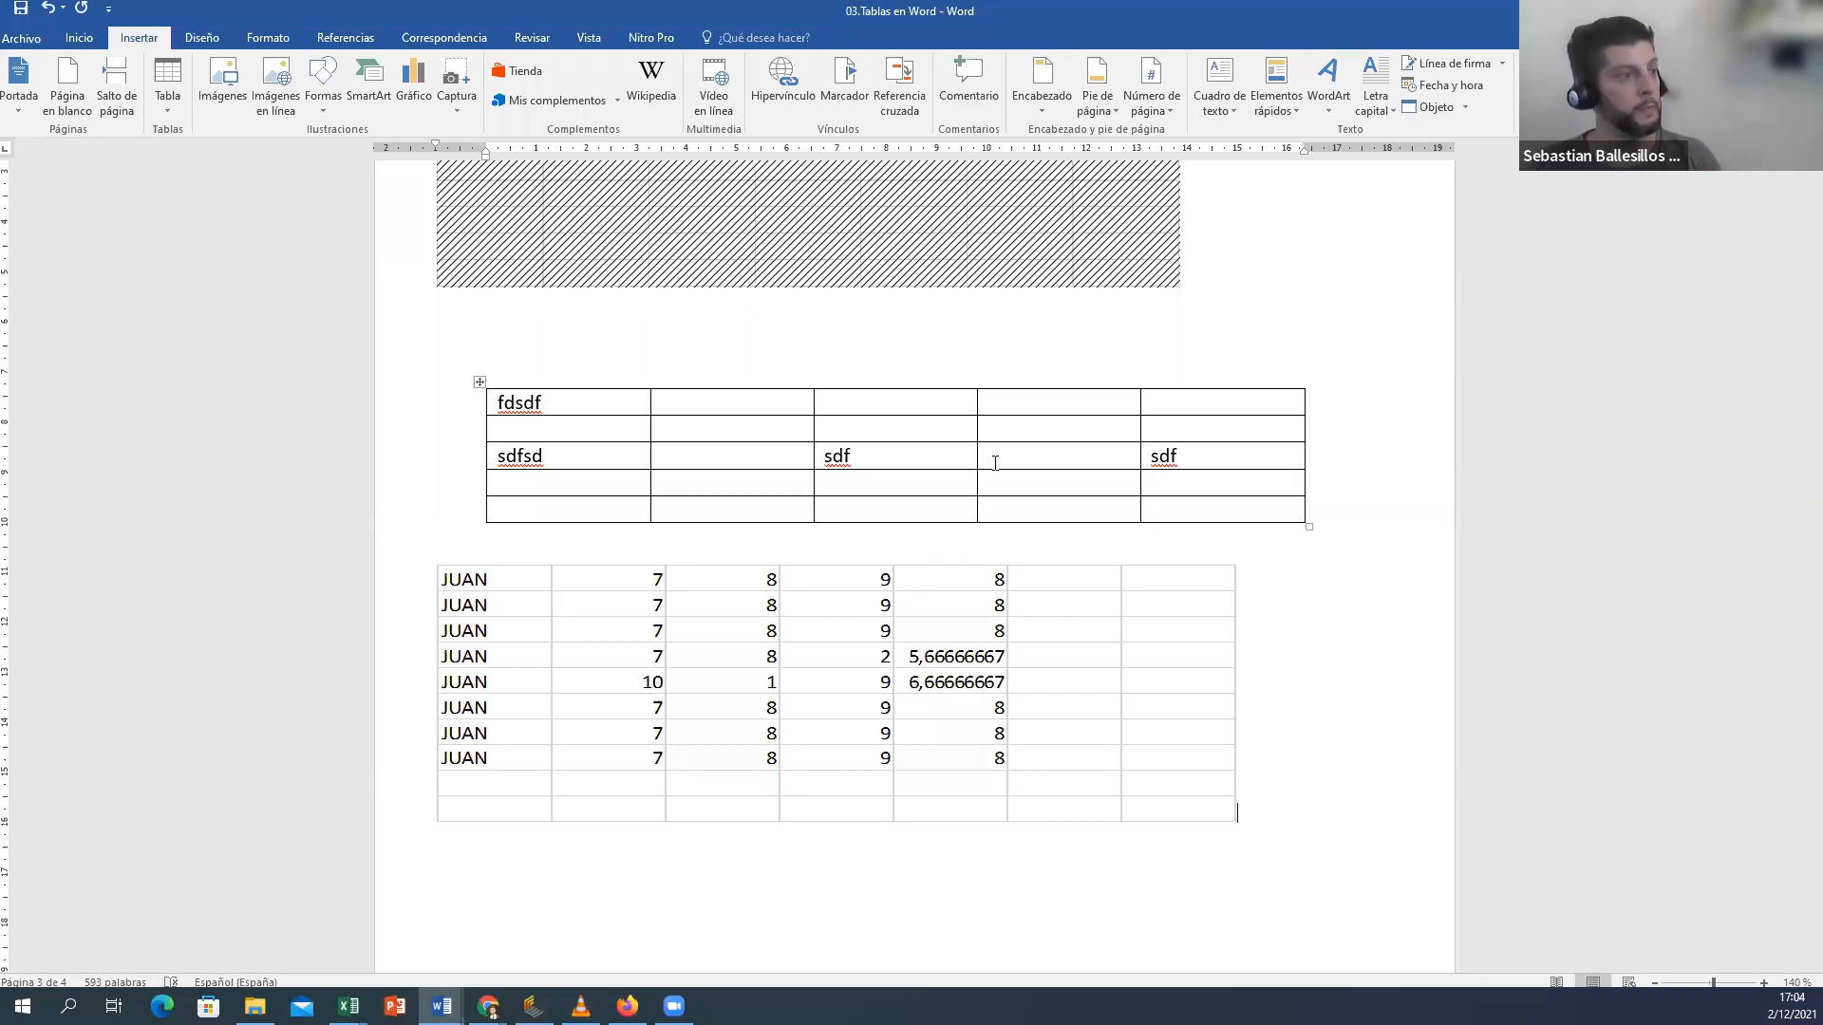
pyautogui.doubleClick(1074, 691)
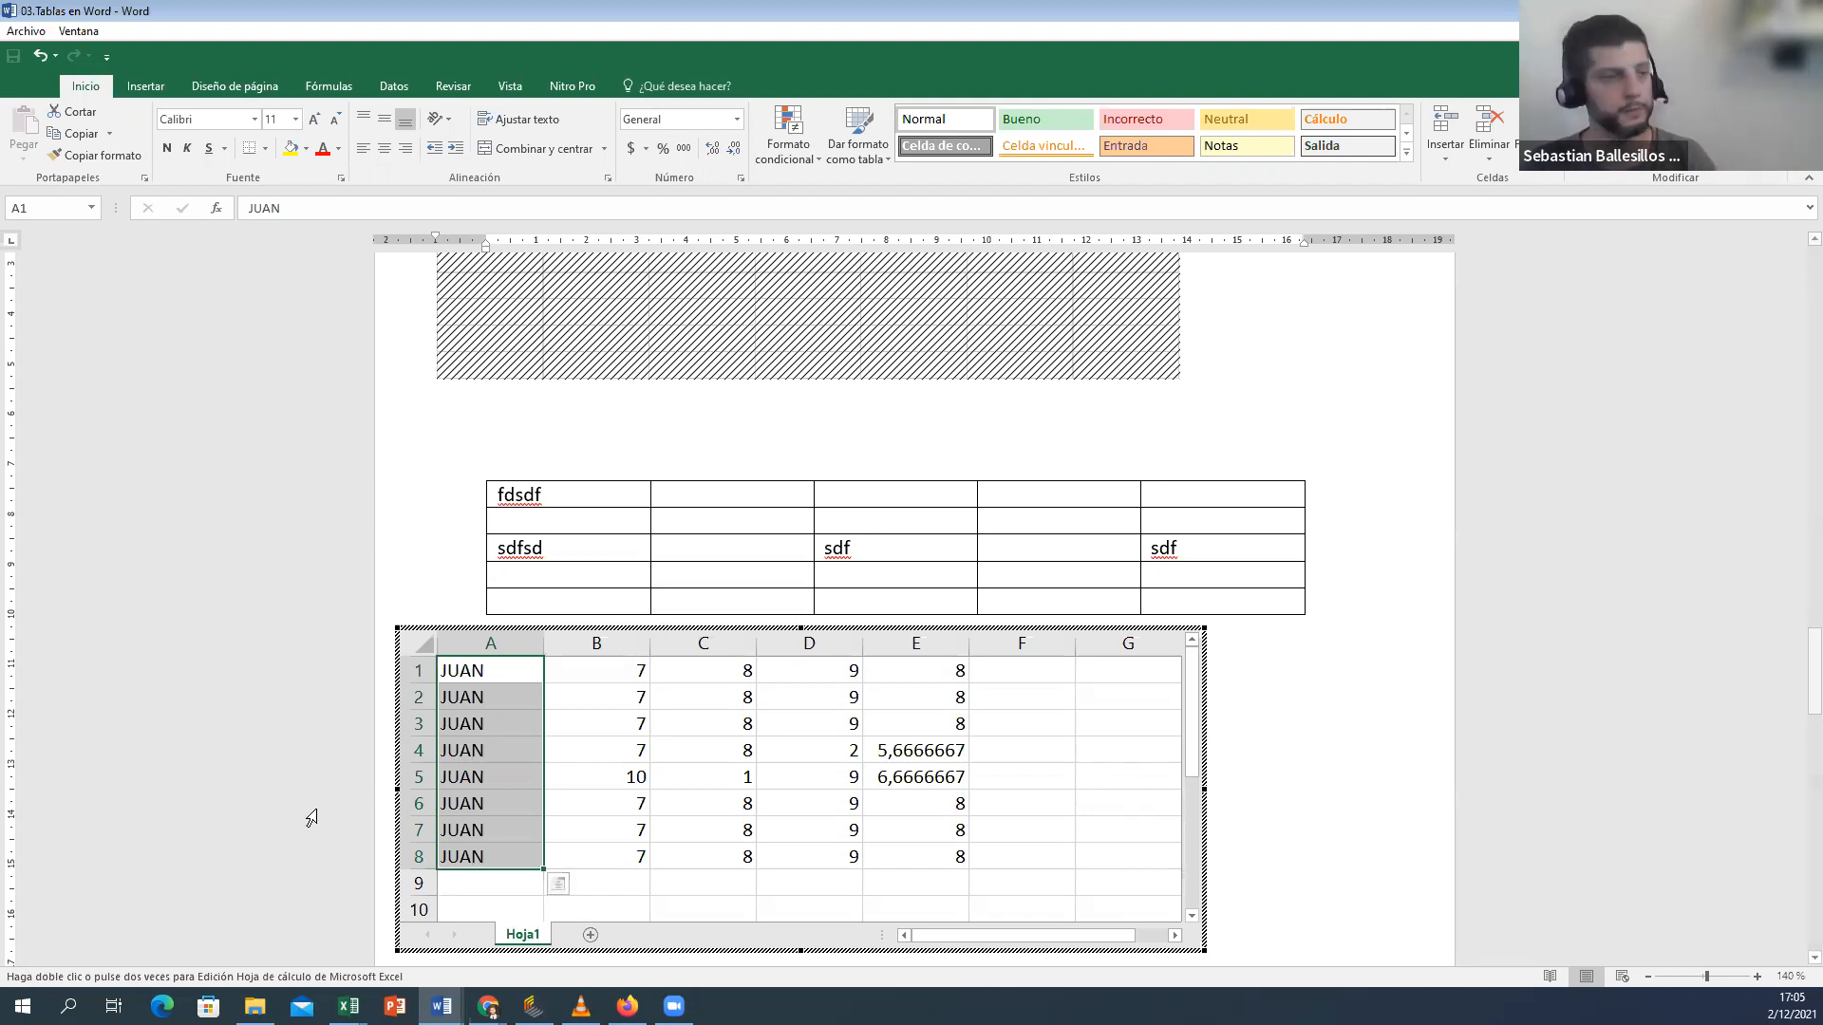
pyautogui.click(1302, 704)
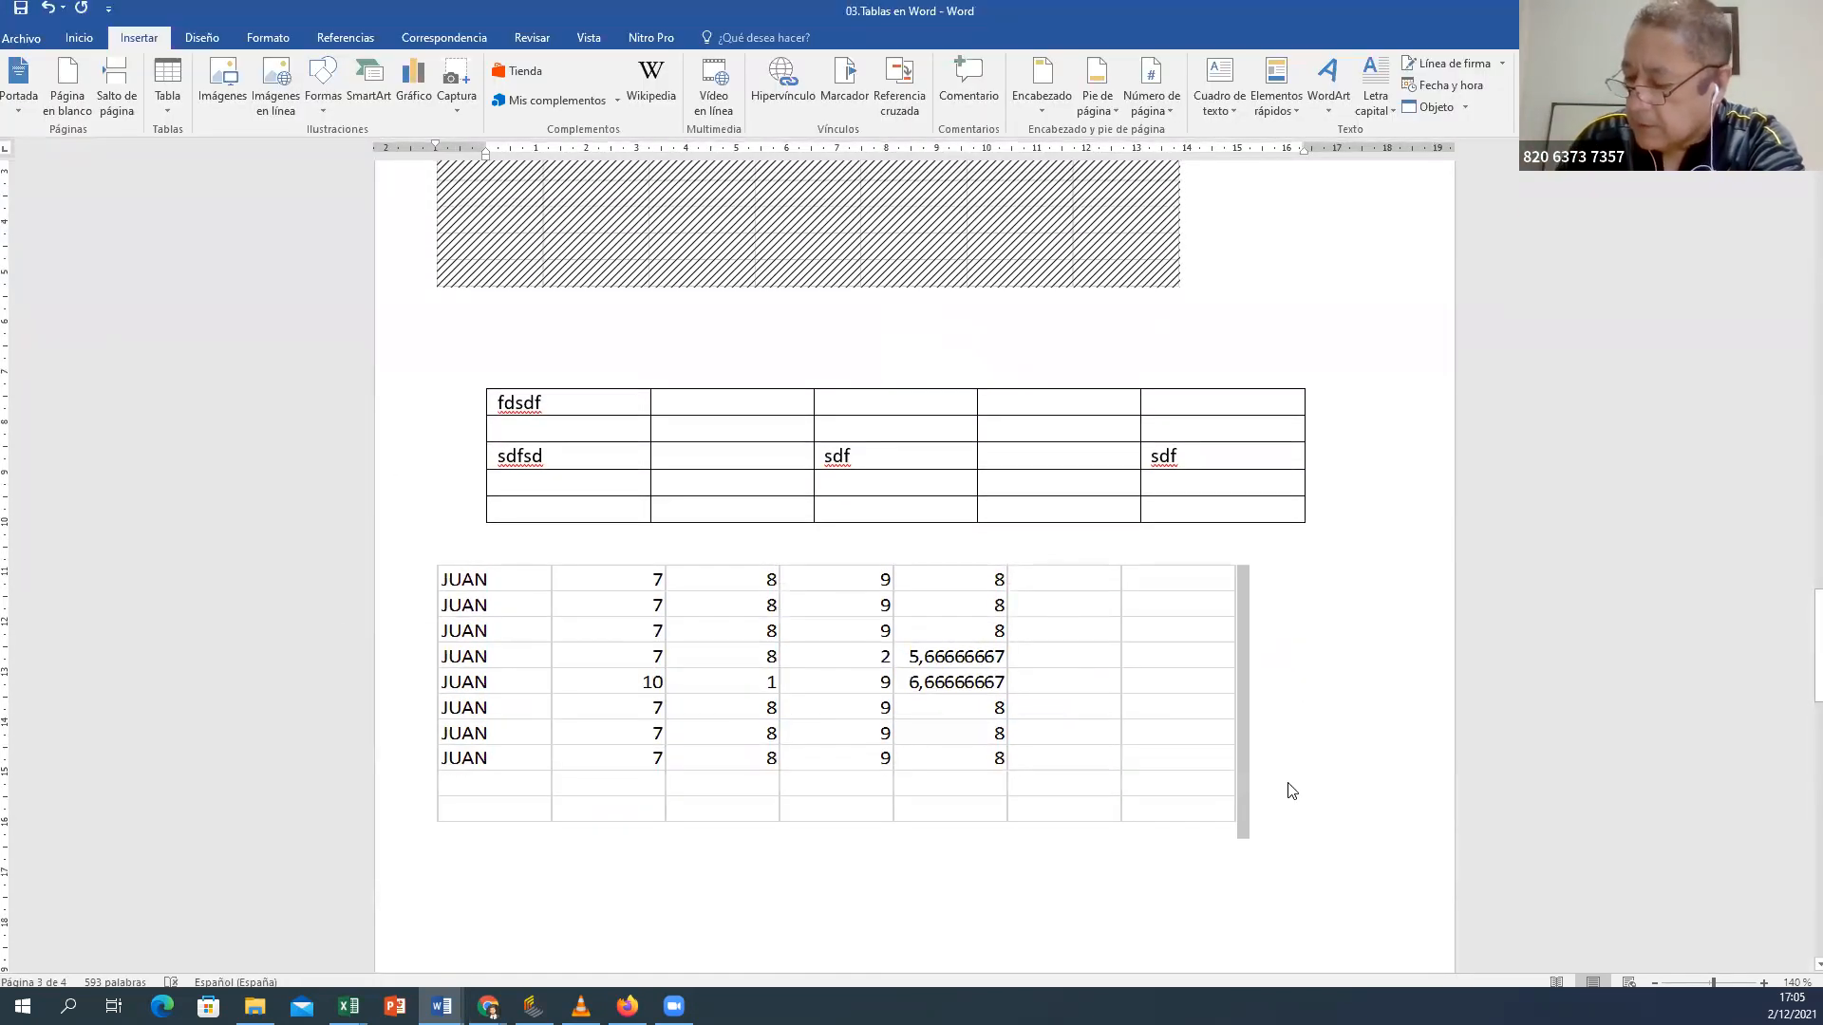
pyautogui.press('Return')
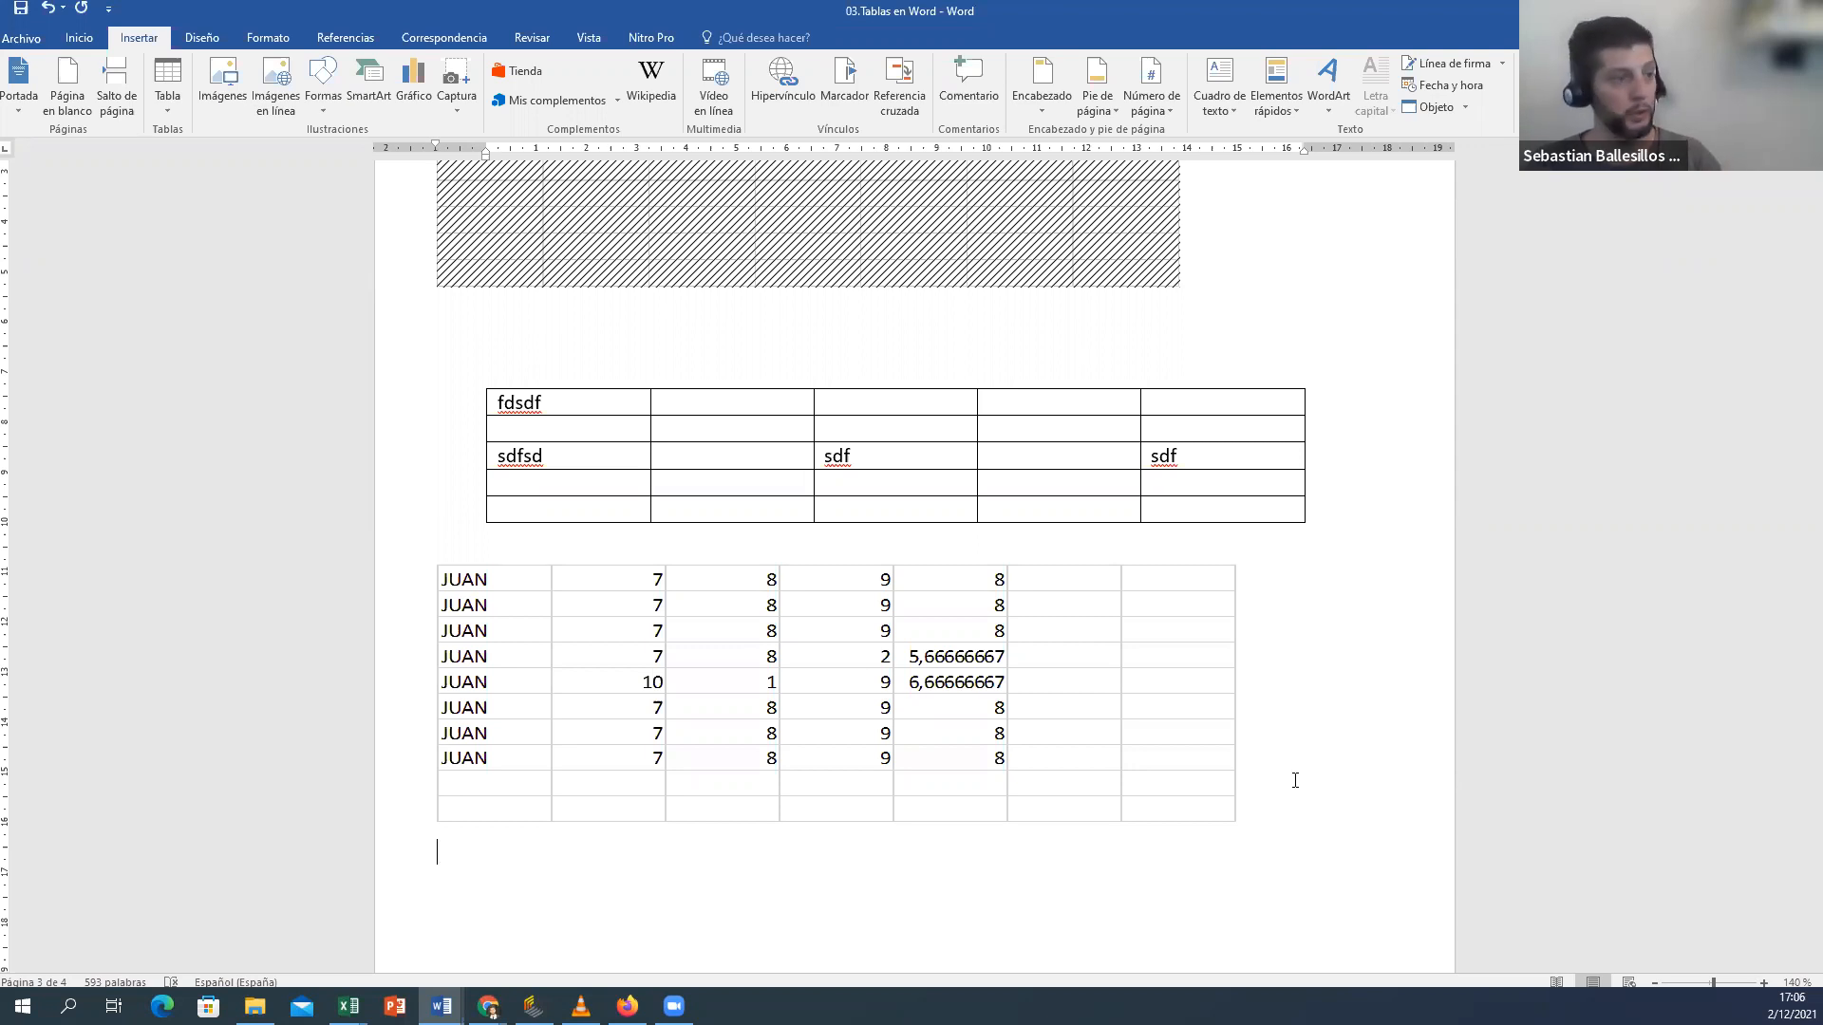
# Step: Reopen the embedded grades spreadsheet for in-place editing, then return to the document text outside it
pyautogui.click(1377, 649)
pyautogui.scroll(4, 747, 406)
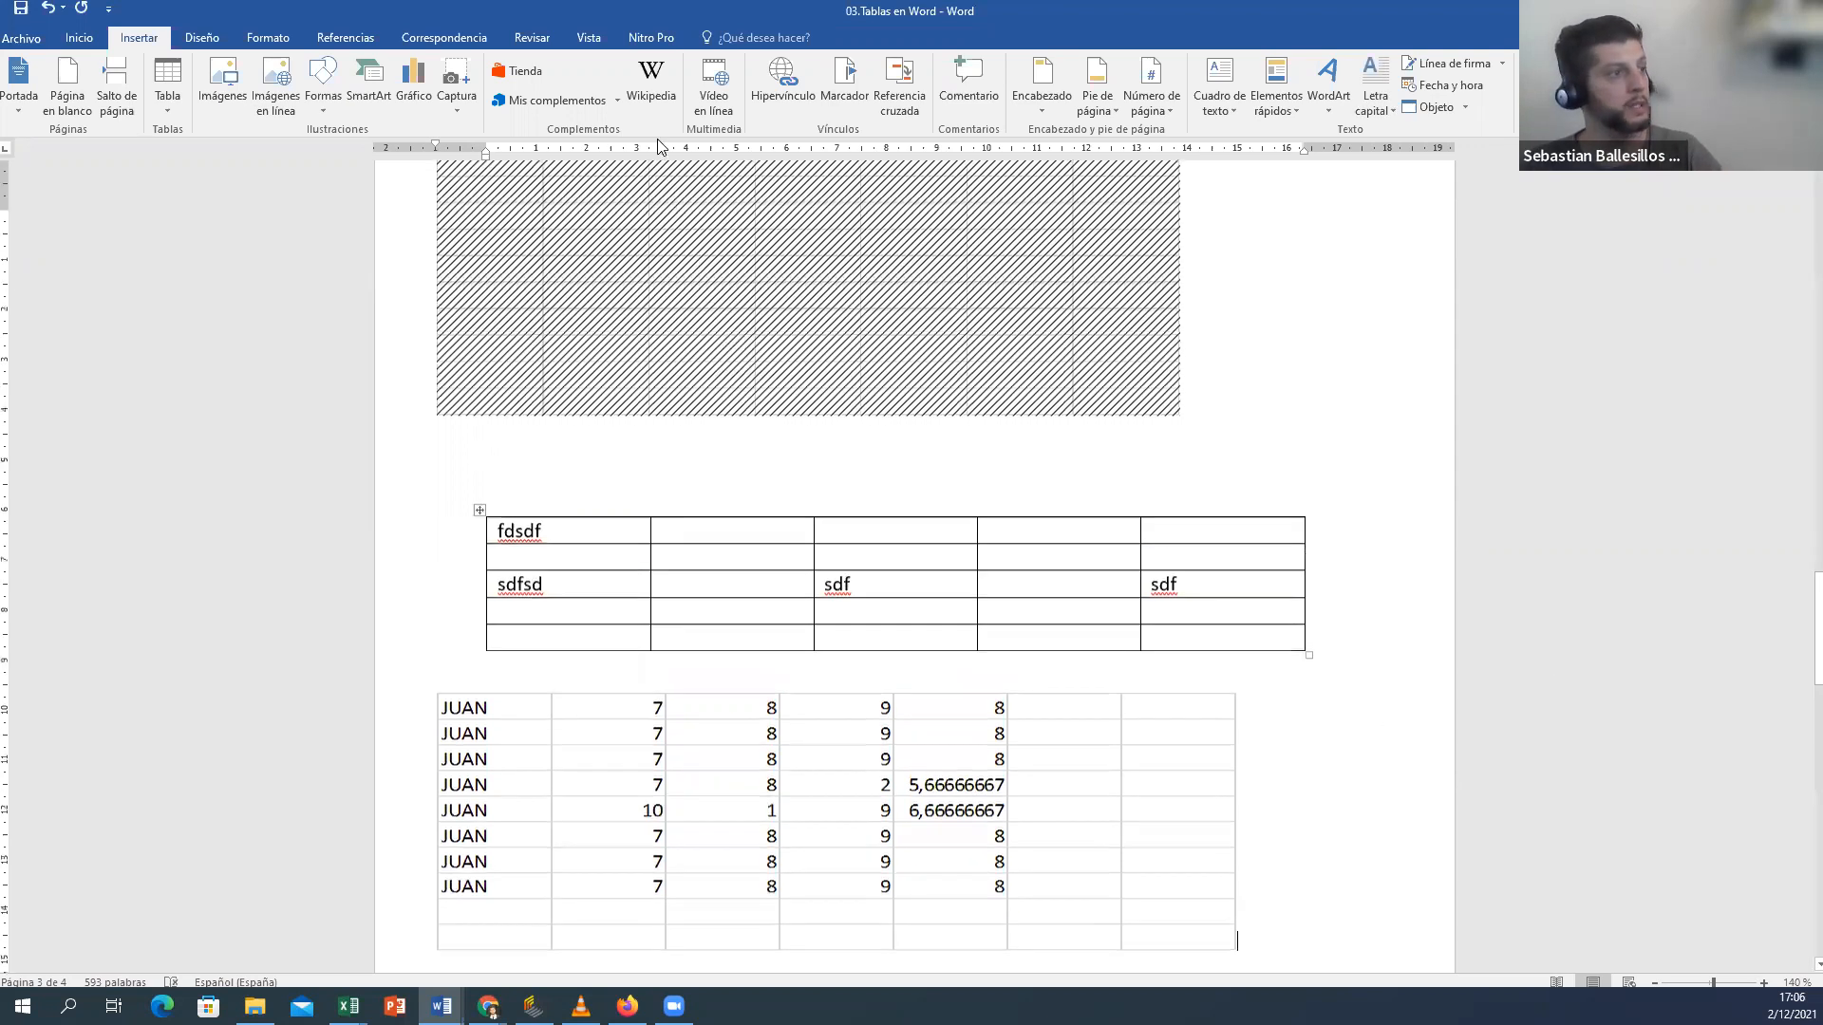
pyautogui.scroll(-2, 940, 772)
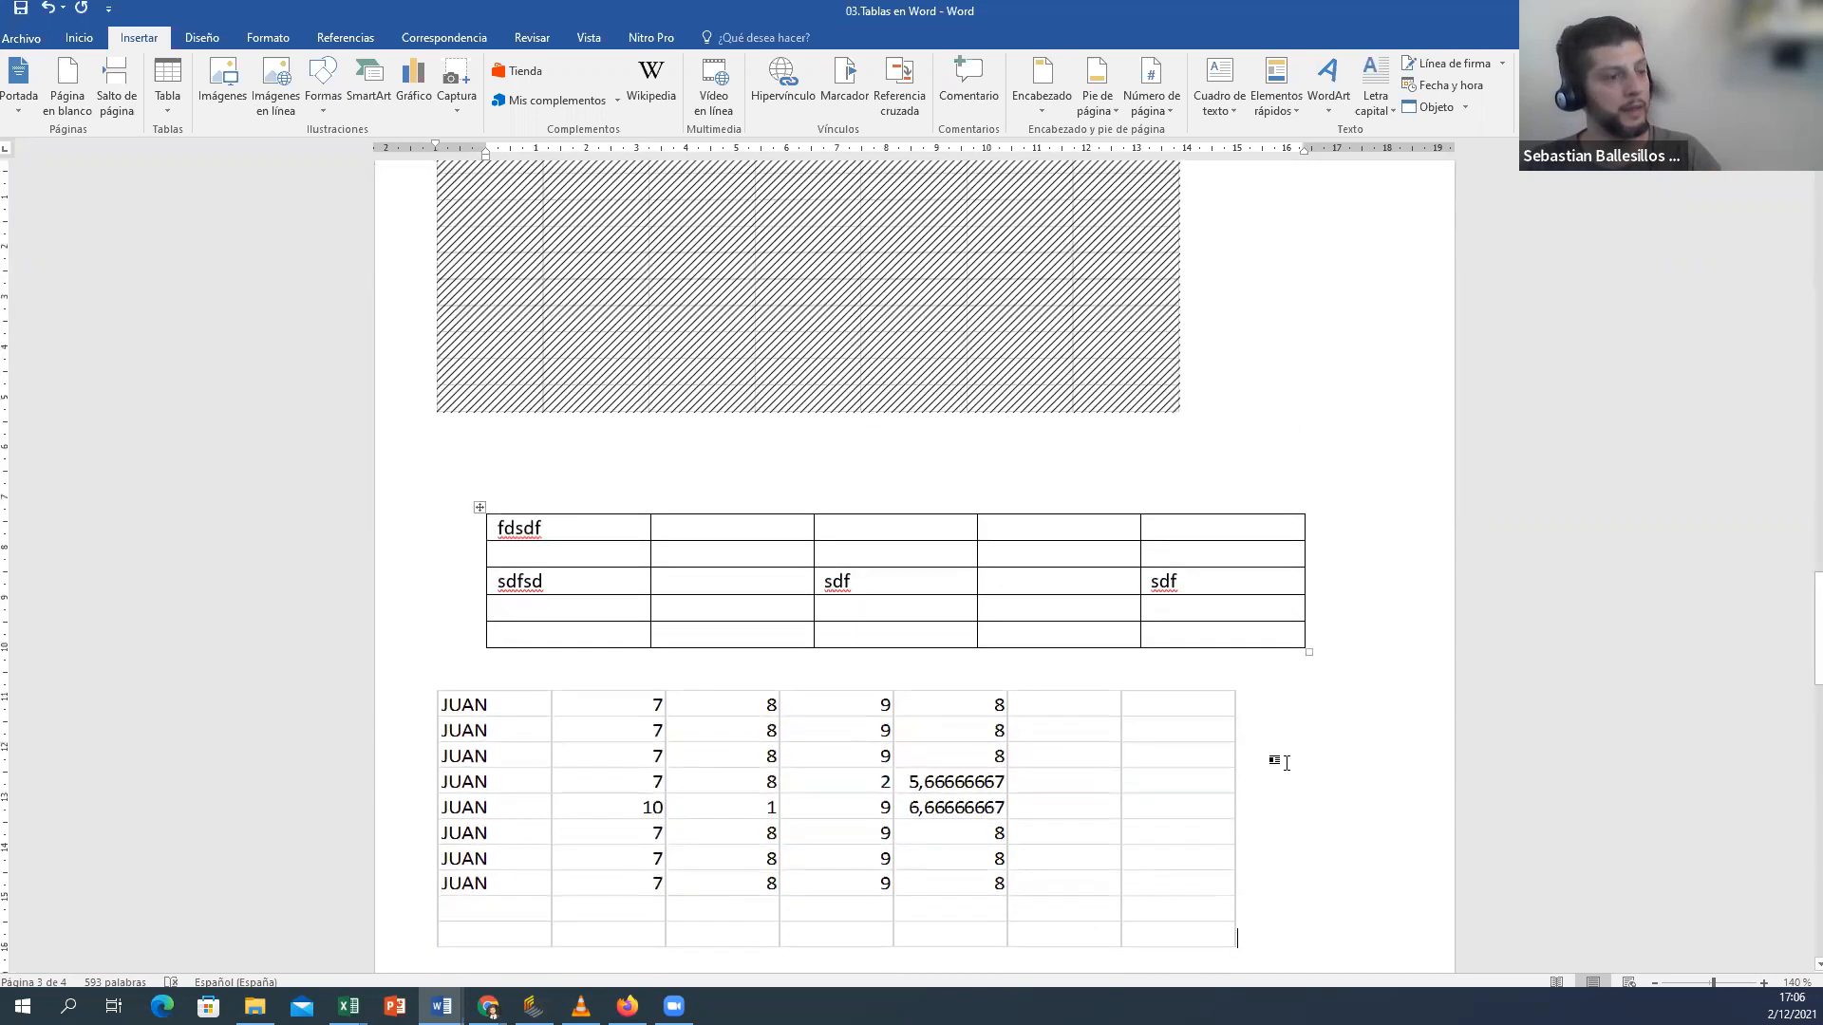
pyautogui.doubleClick(956, 798)
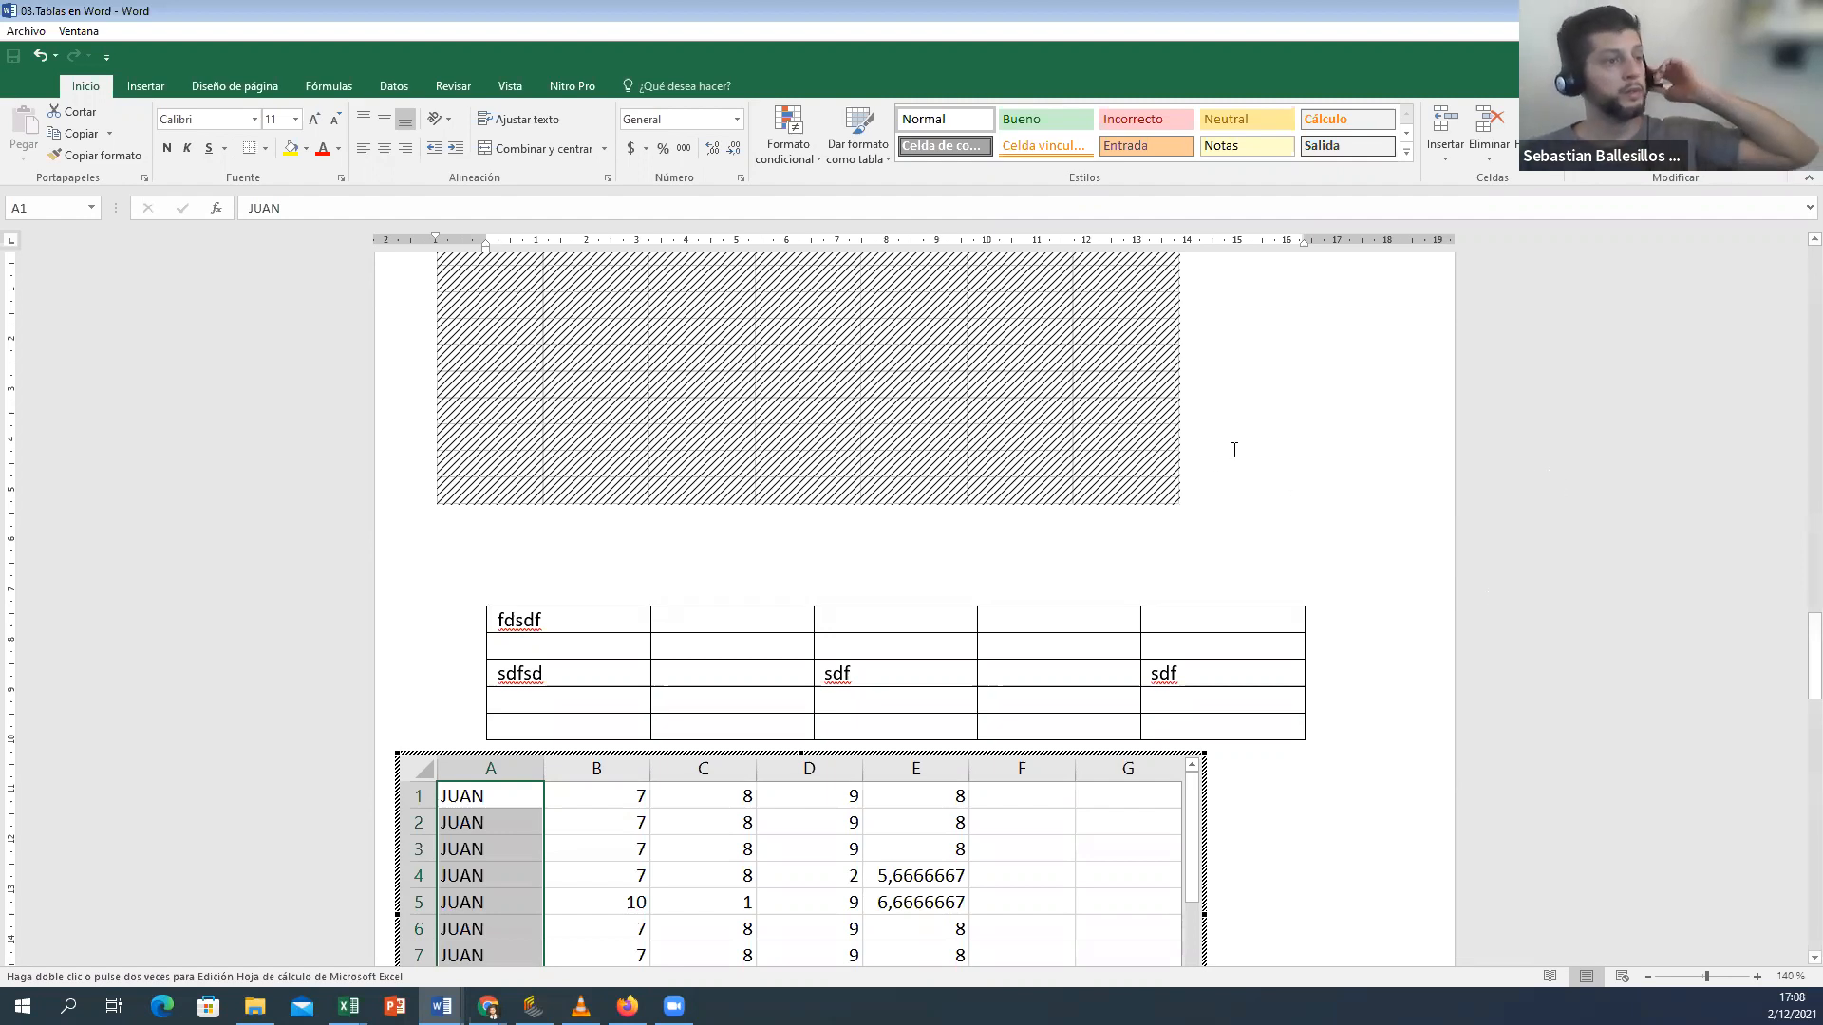
pyautogui.click(1330, 551)
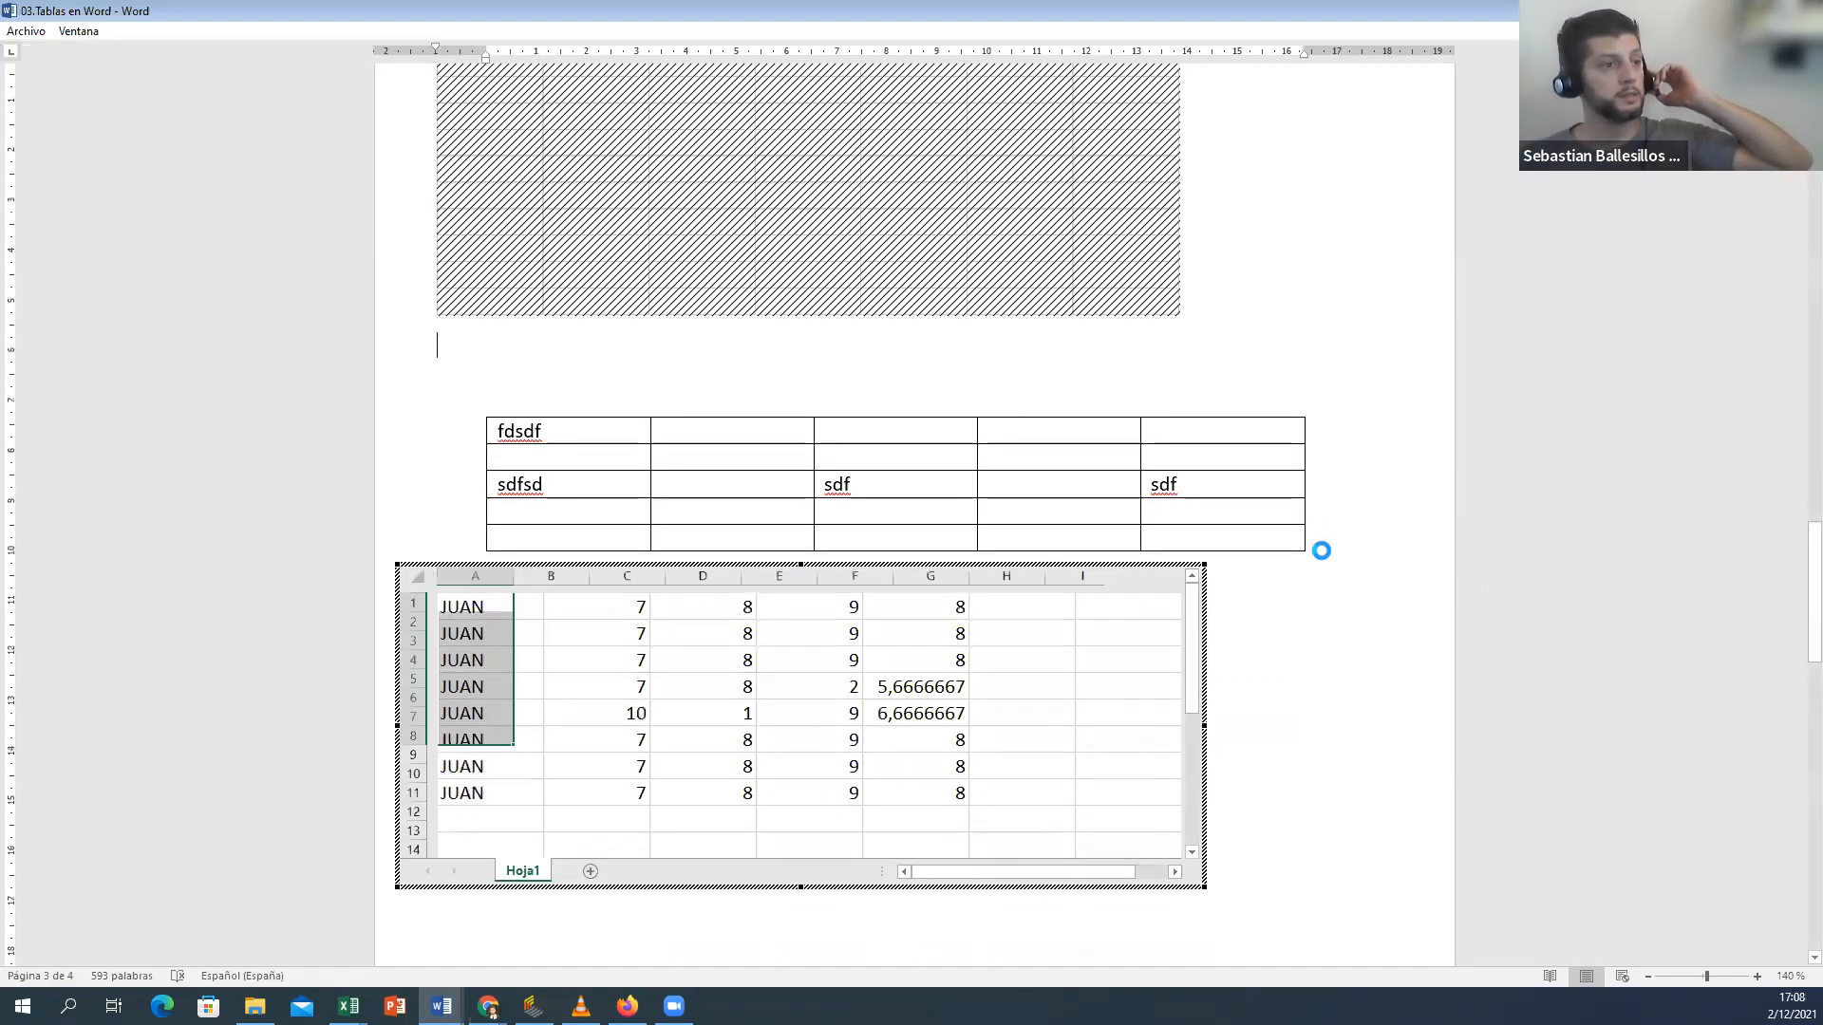